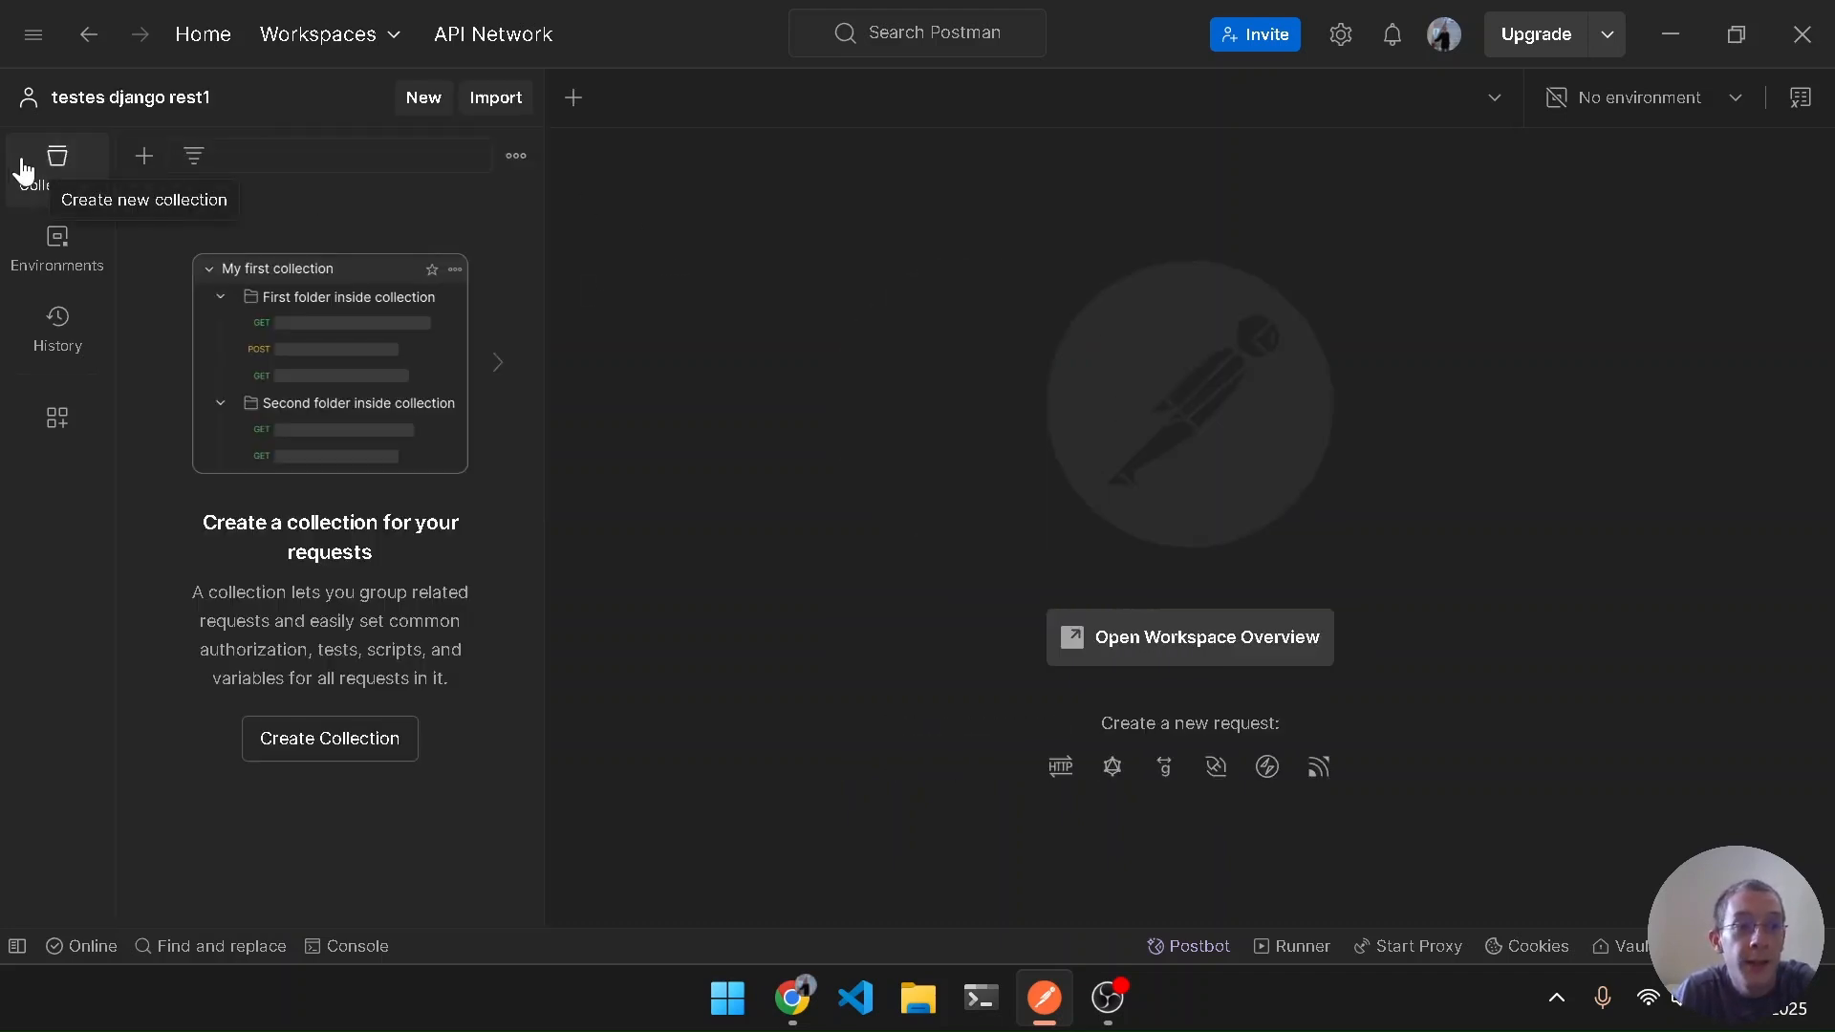
Create a blank collection named Encontro2 and close its overview
left_click(135, 168)
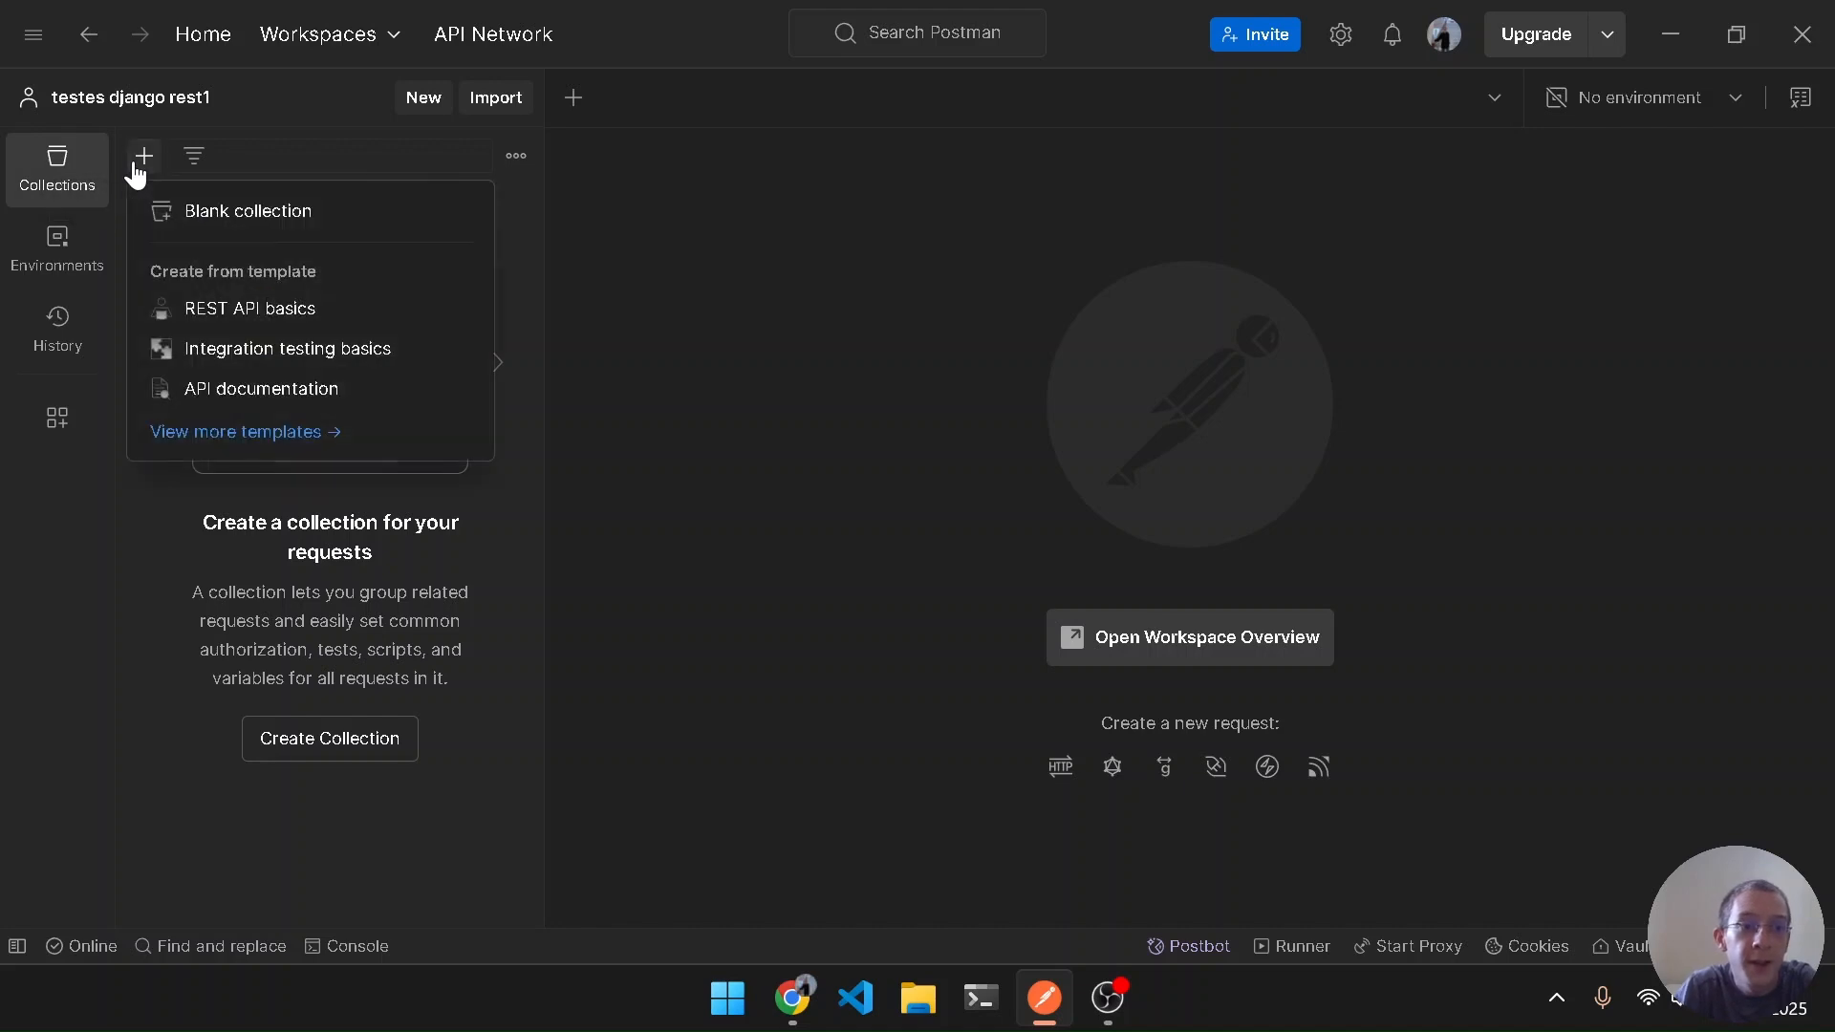
left_click(192, 214)
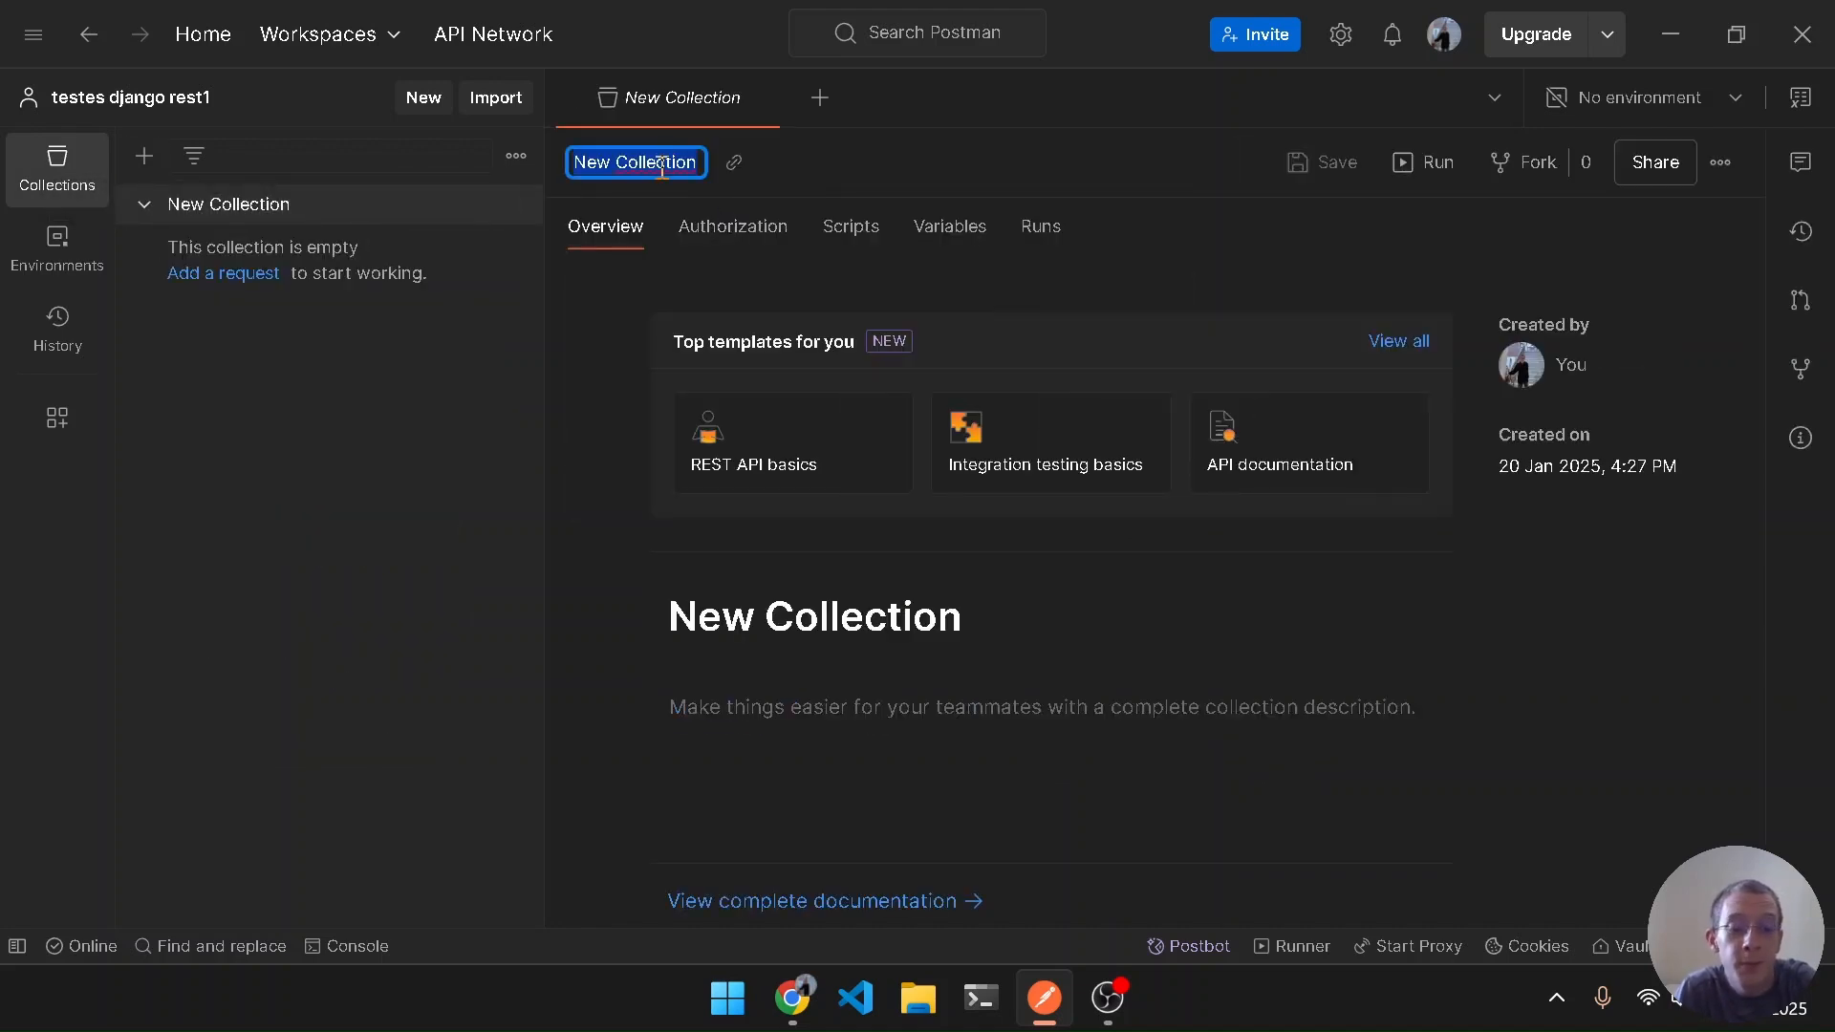
type("Encontro")
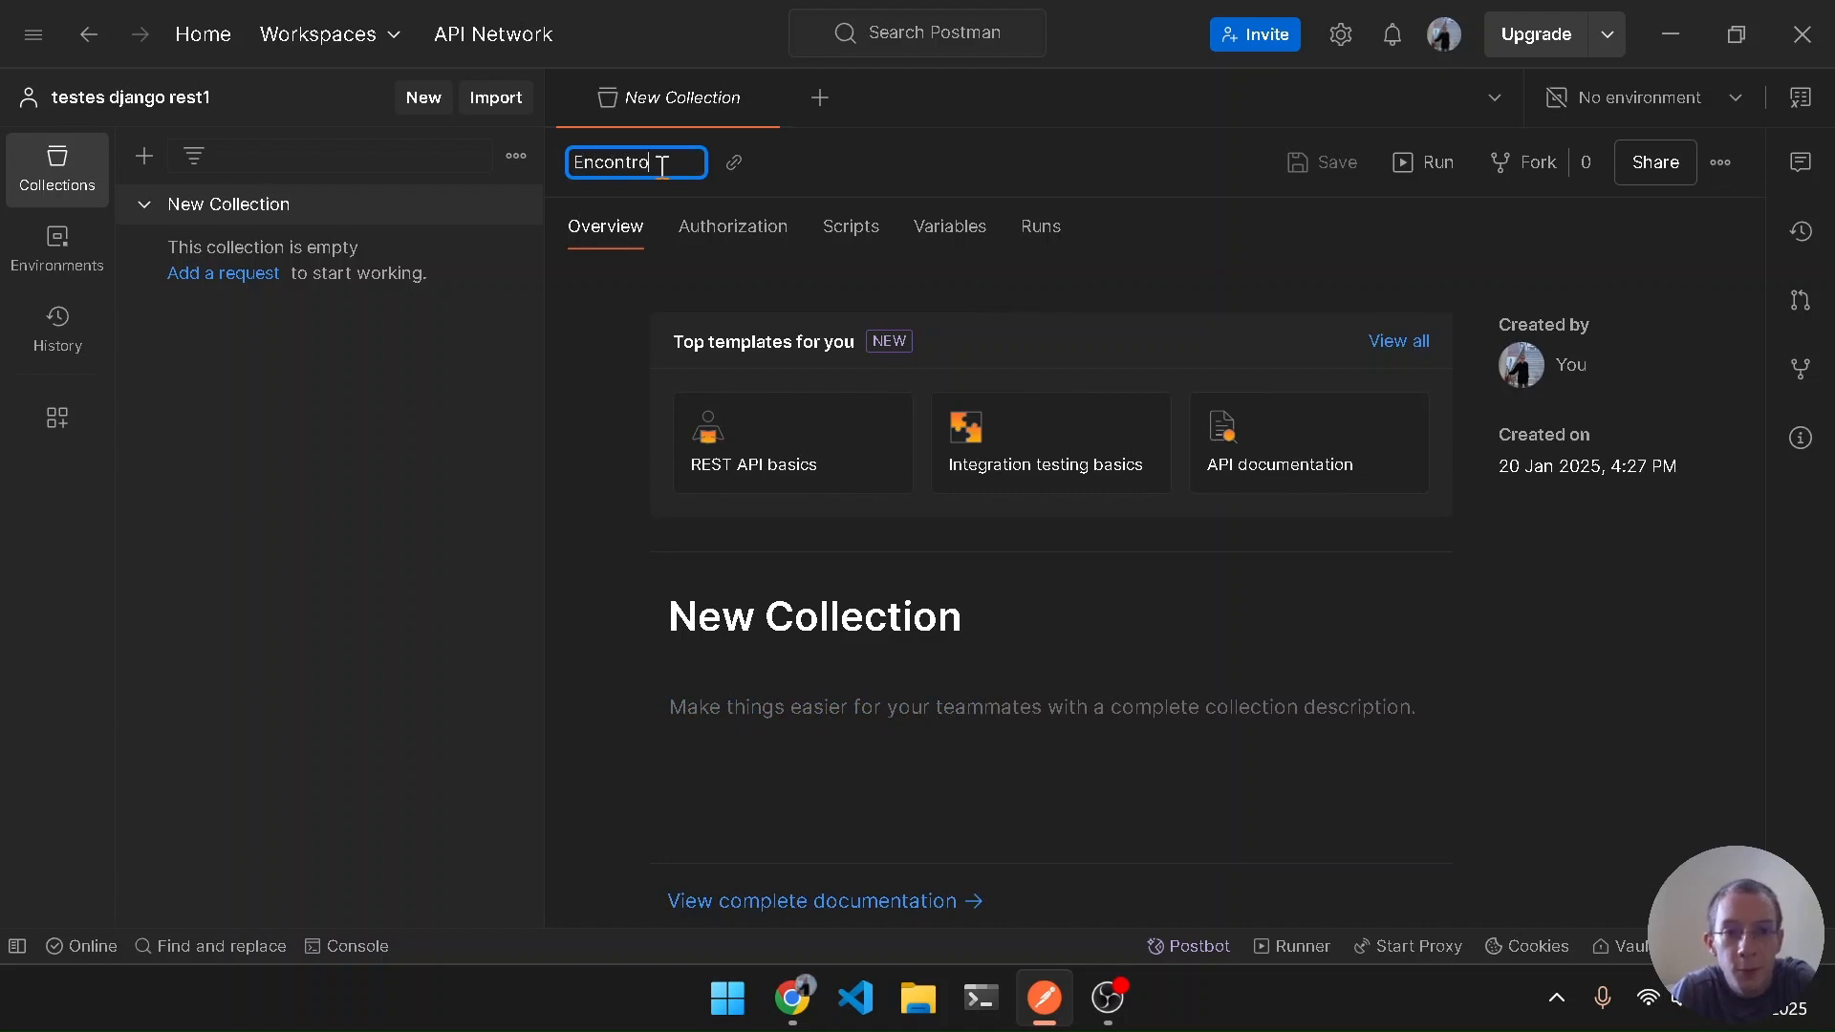
type("2")
key("Return")
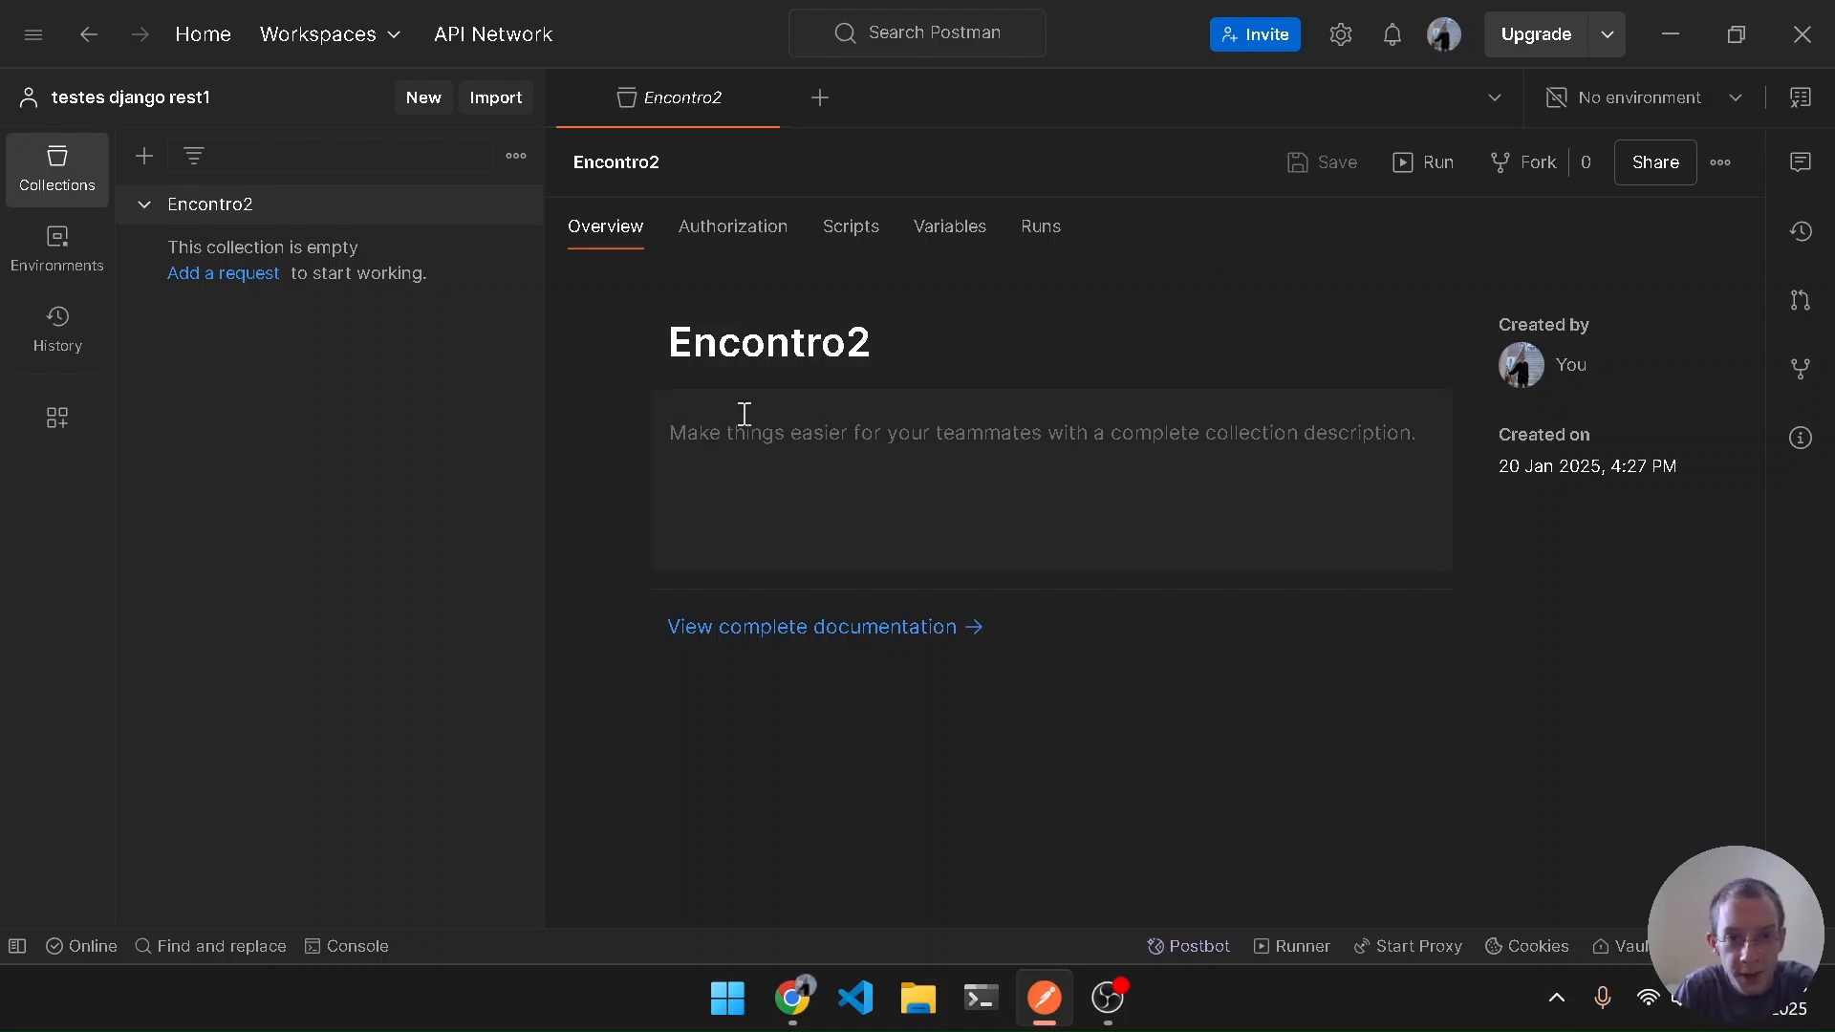
key("ctrl+w")
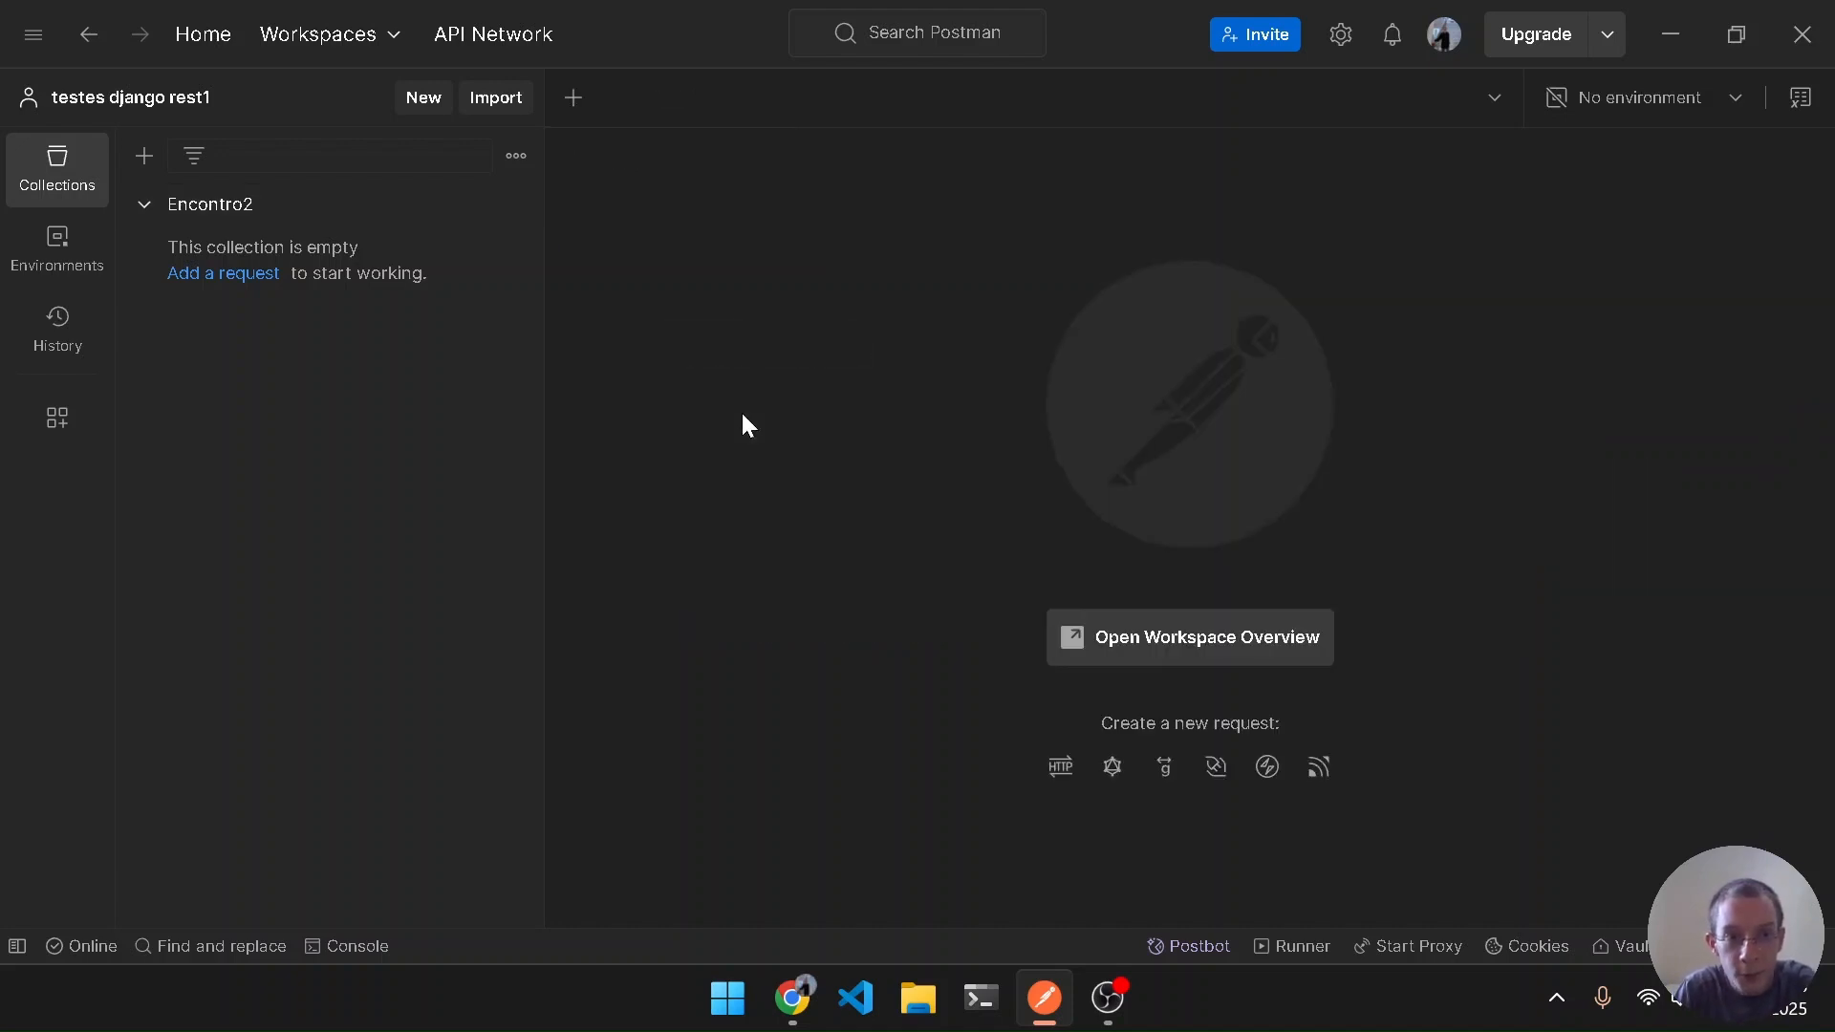
Add a request to the Encontro2 collection and name it listPosts
left_click(240, 275)
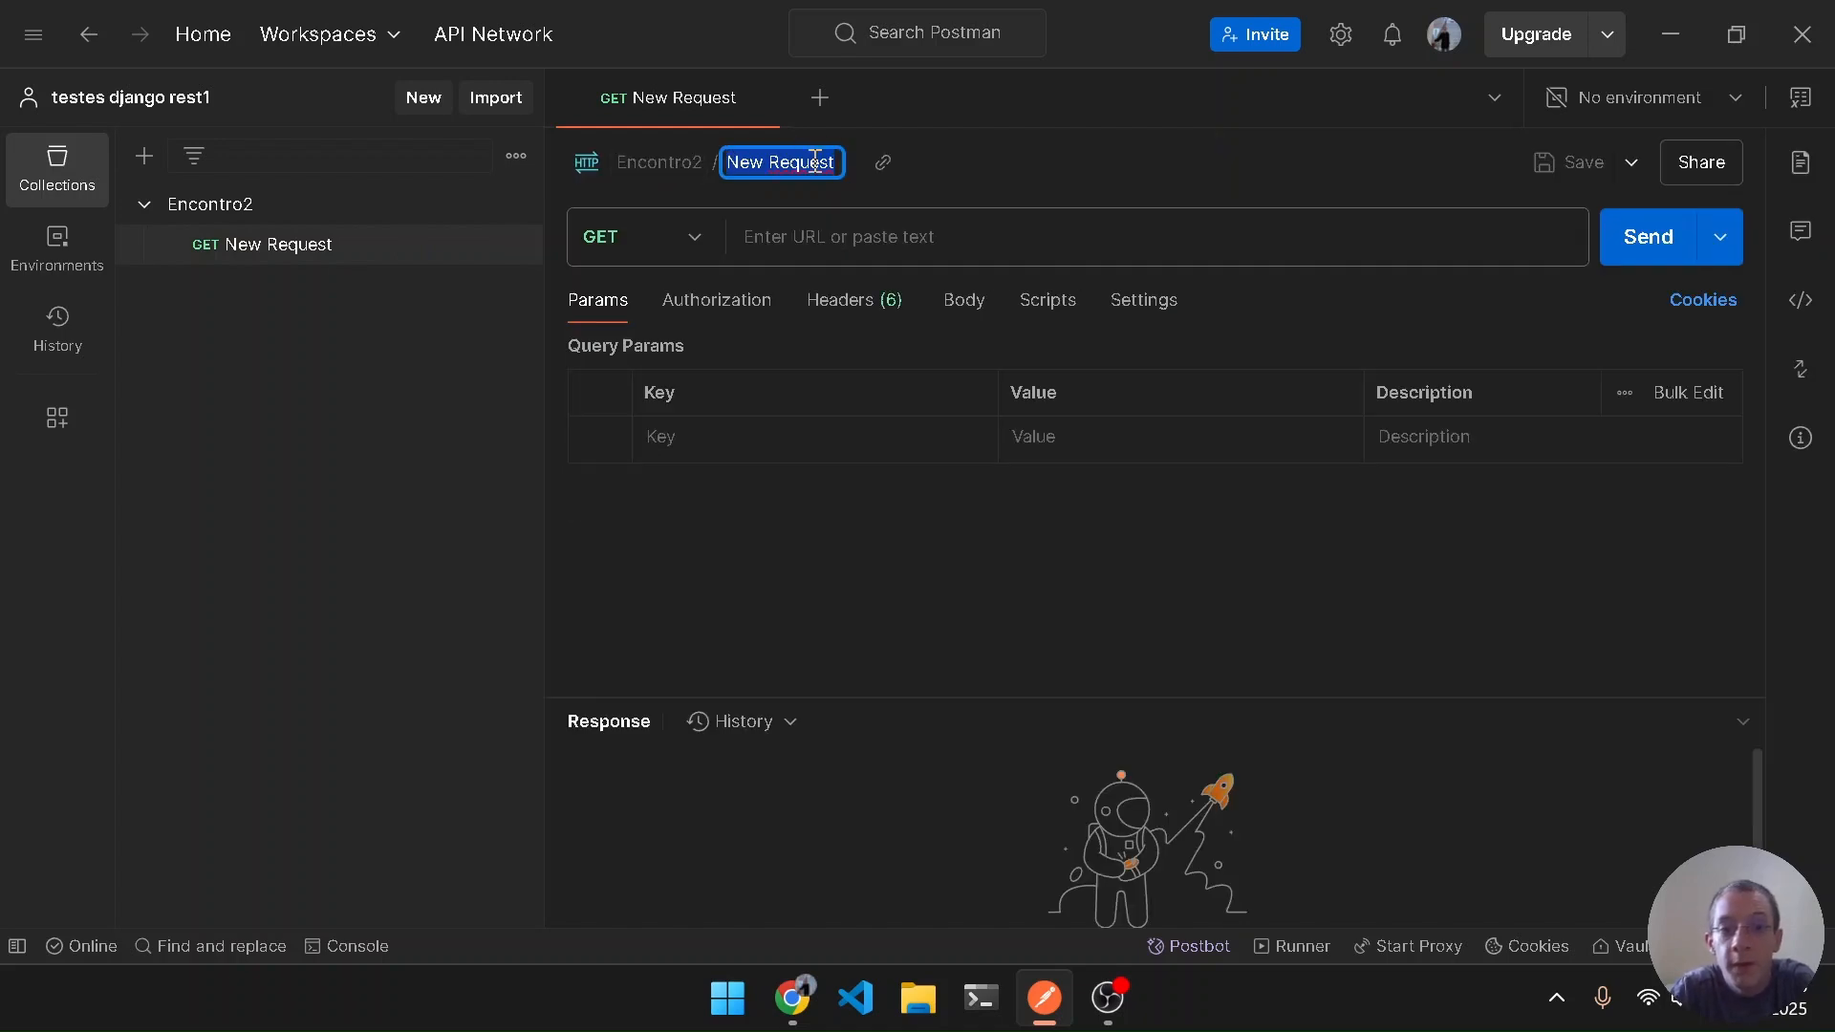
type("viewPos")
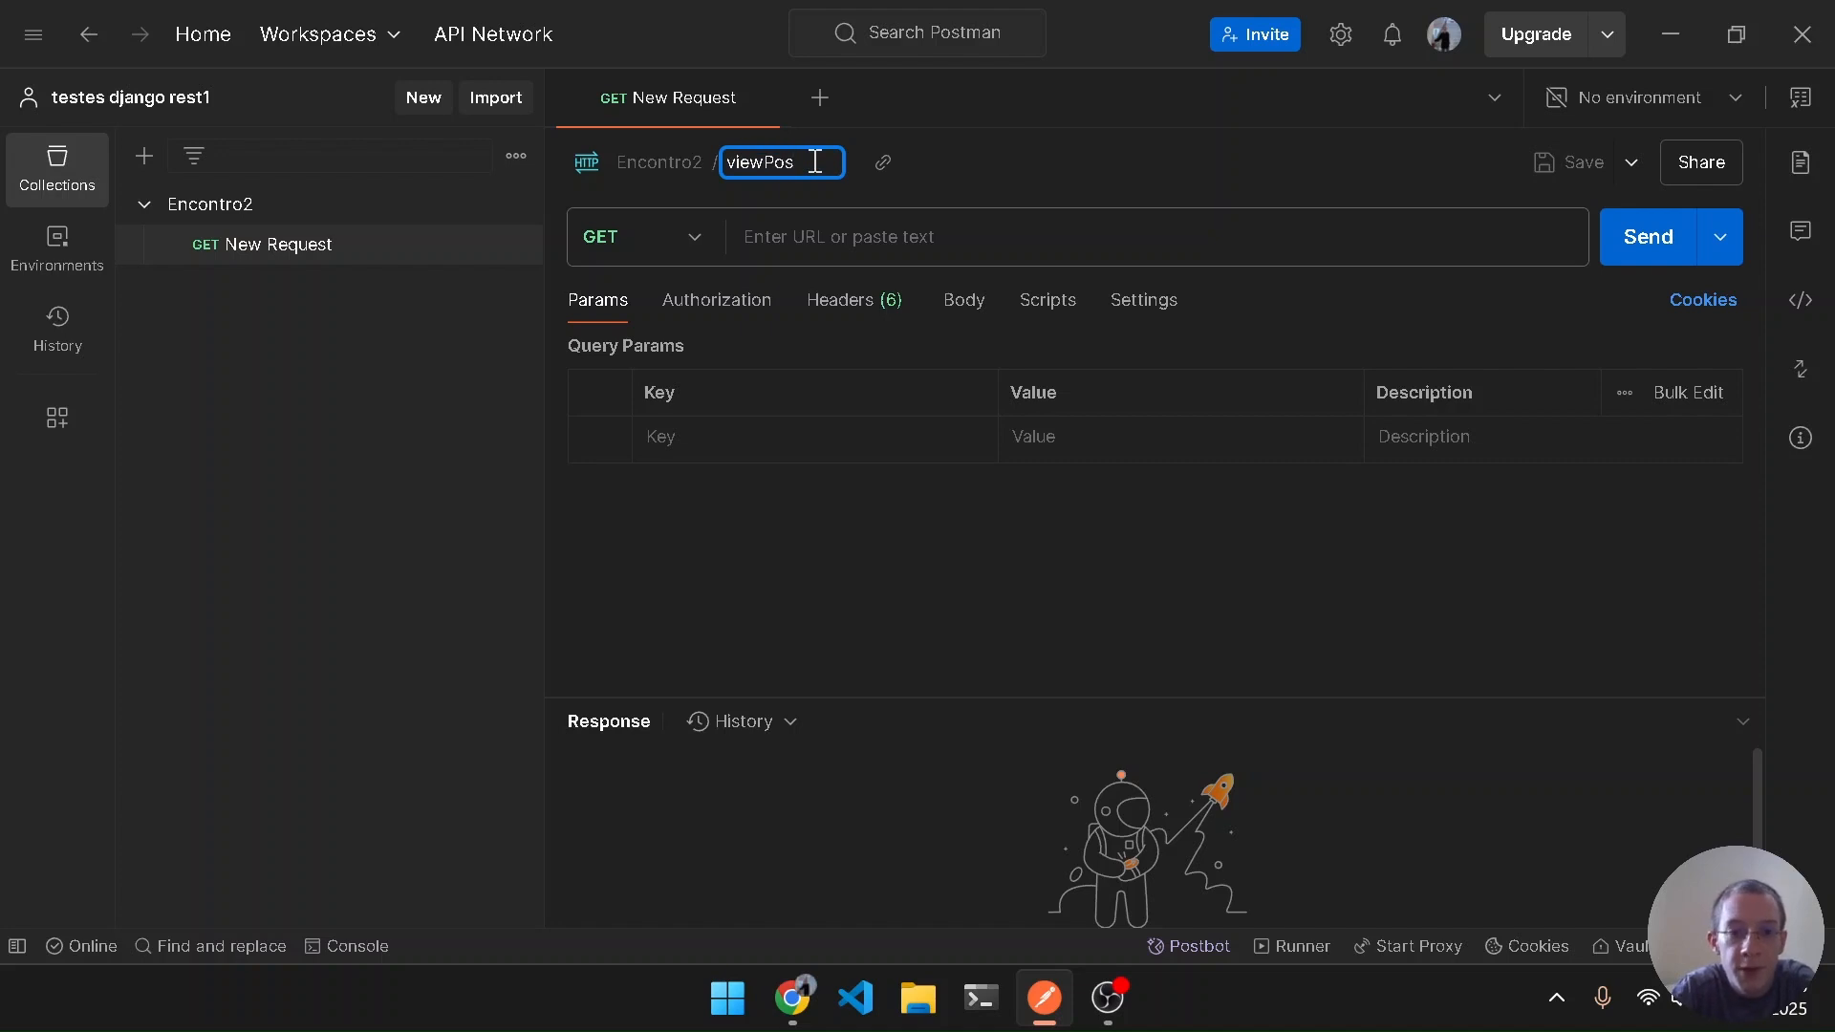
double_click(814, 161)
type("list")
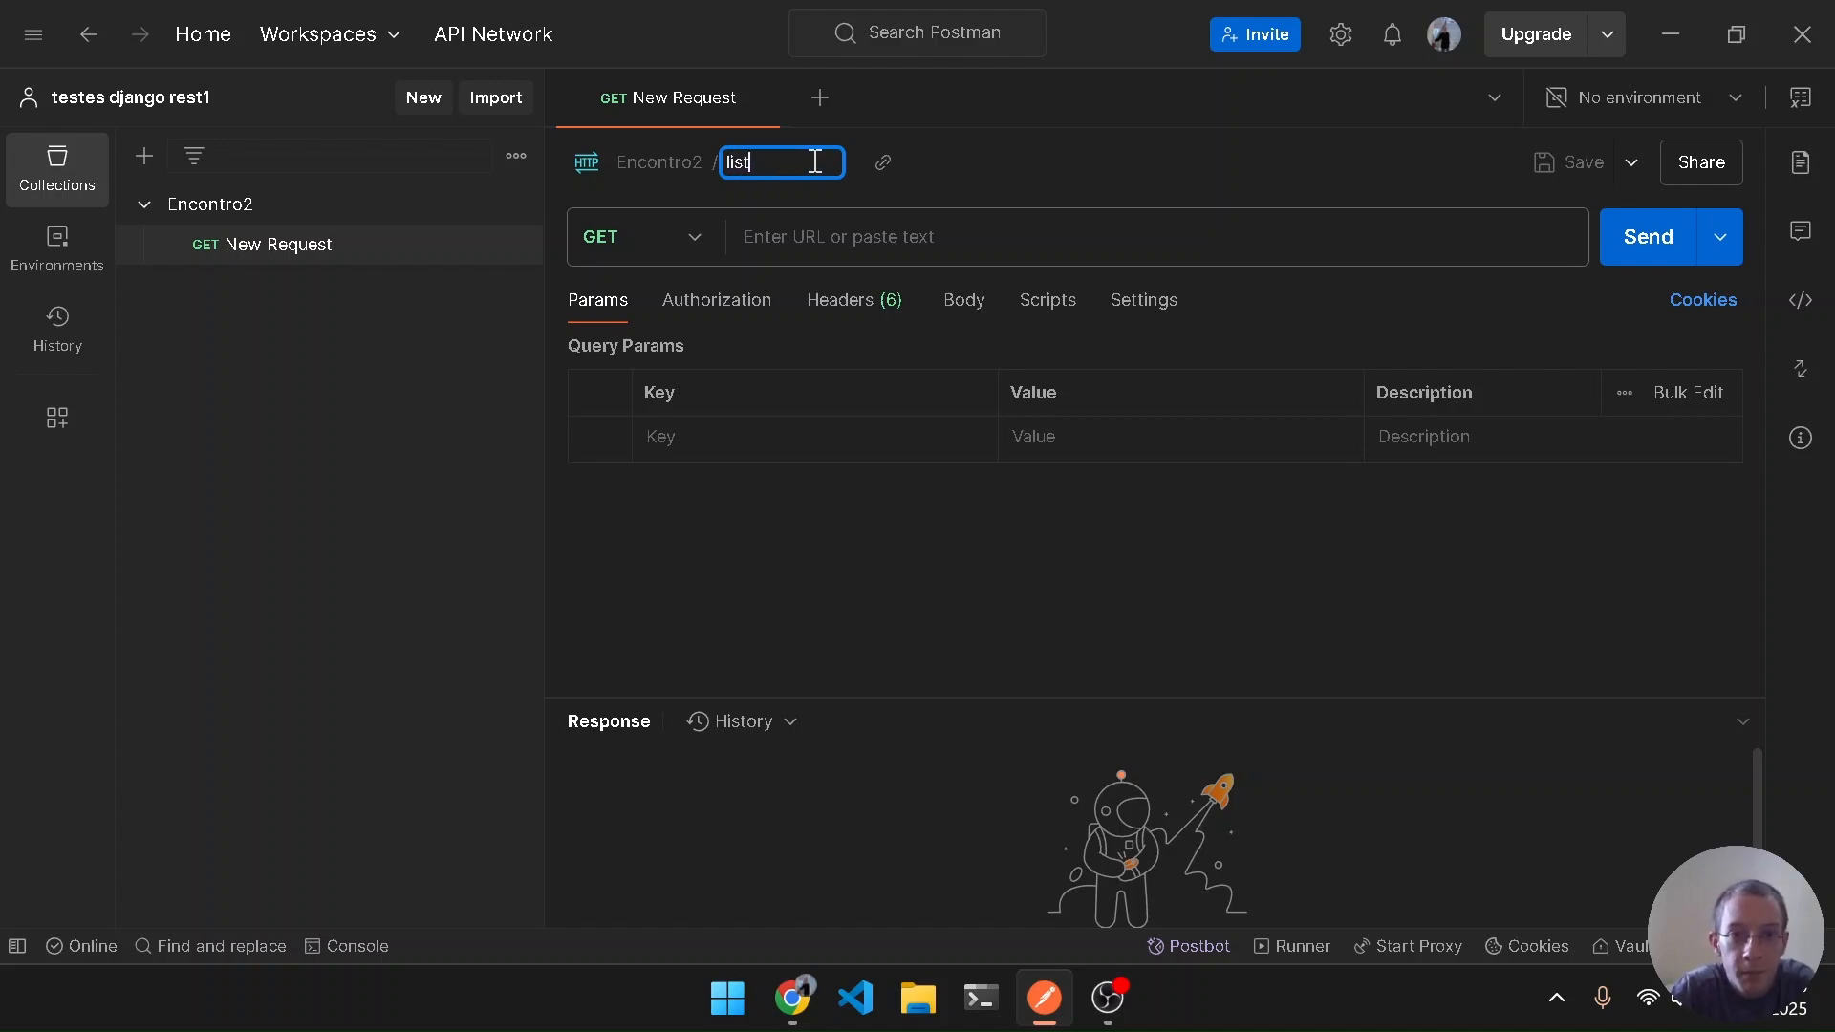
type("Posts")
key("Return")
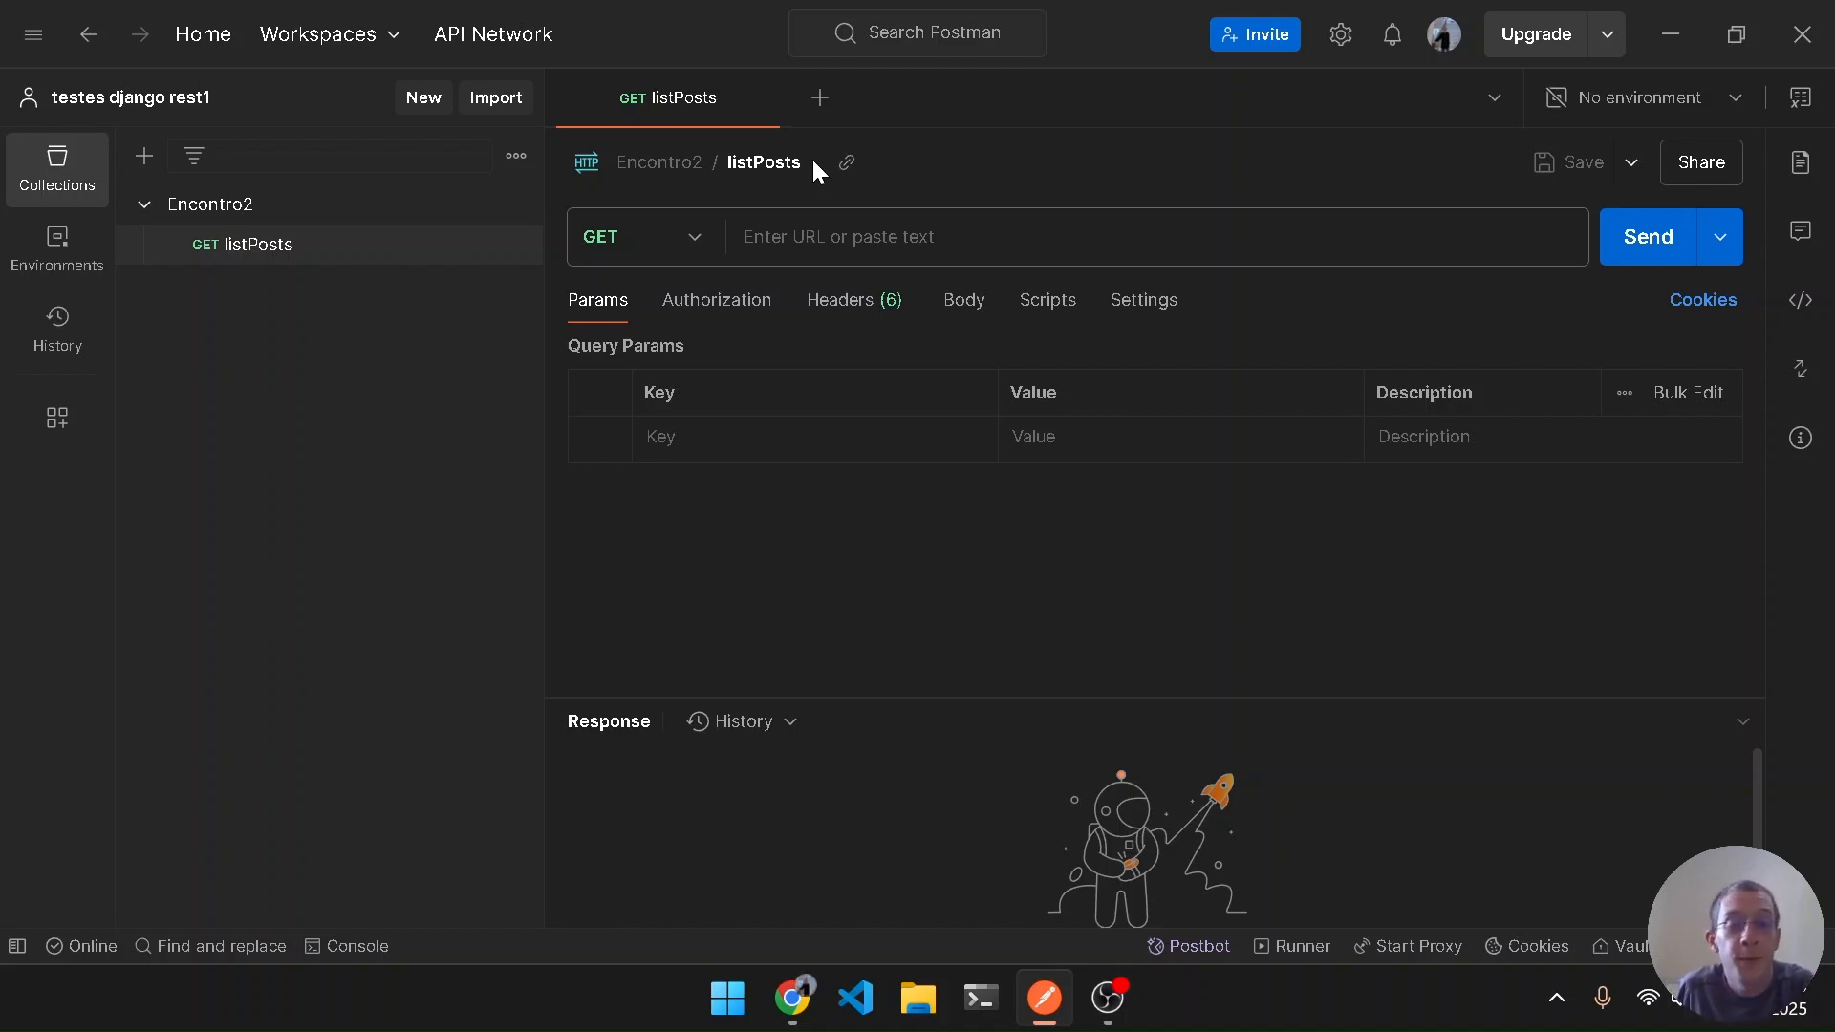
Switch to the Chrome presentation, copy the posts link address from slide 2's speaker notes, and return to the request's URL in Postman
left_click(670, 224)
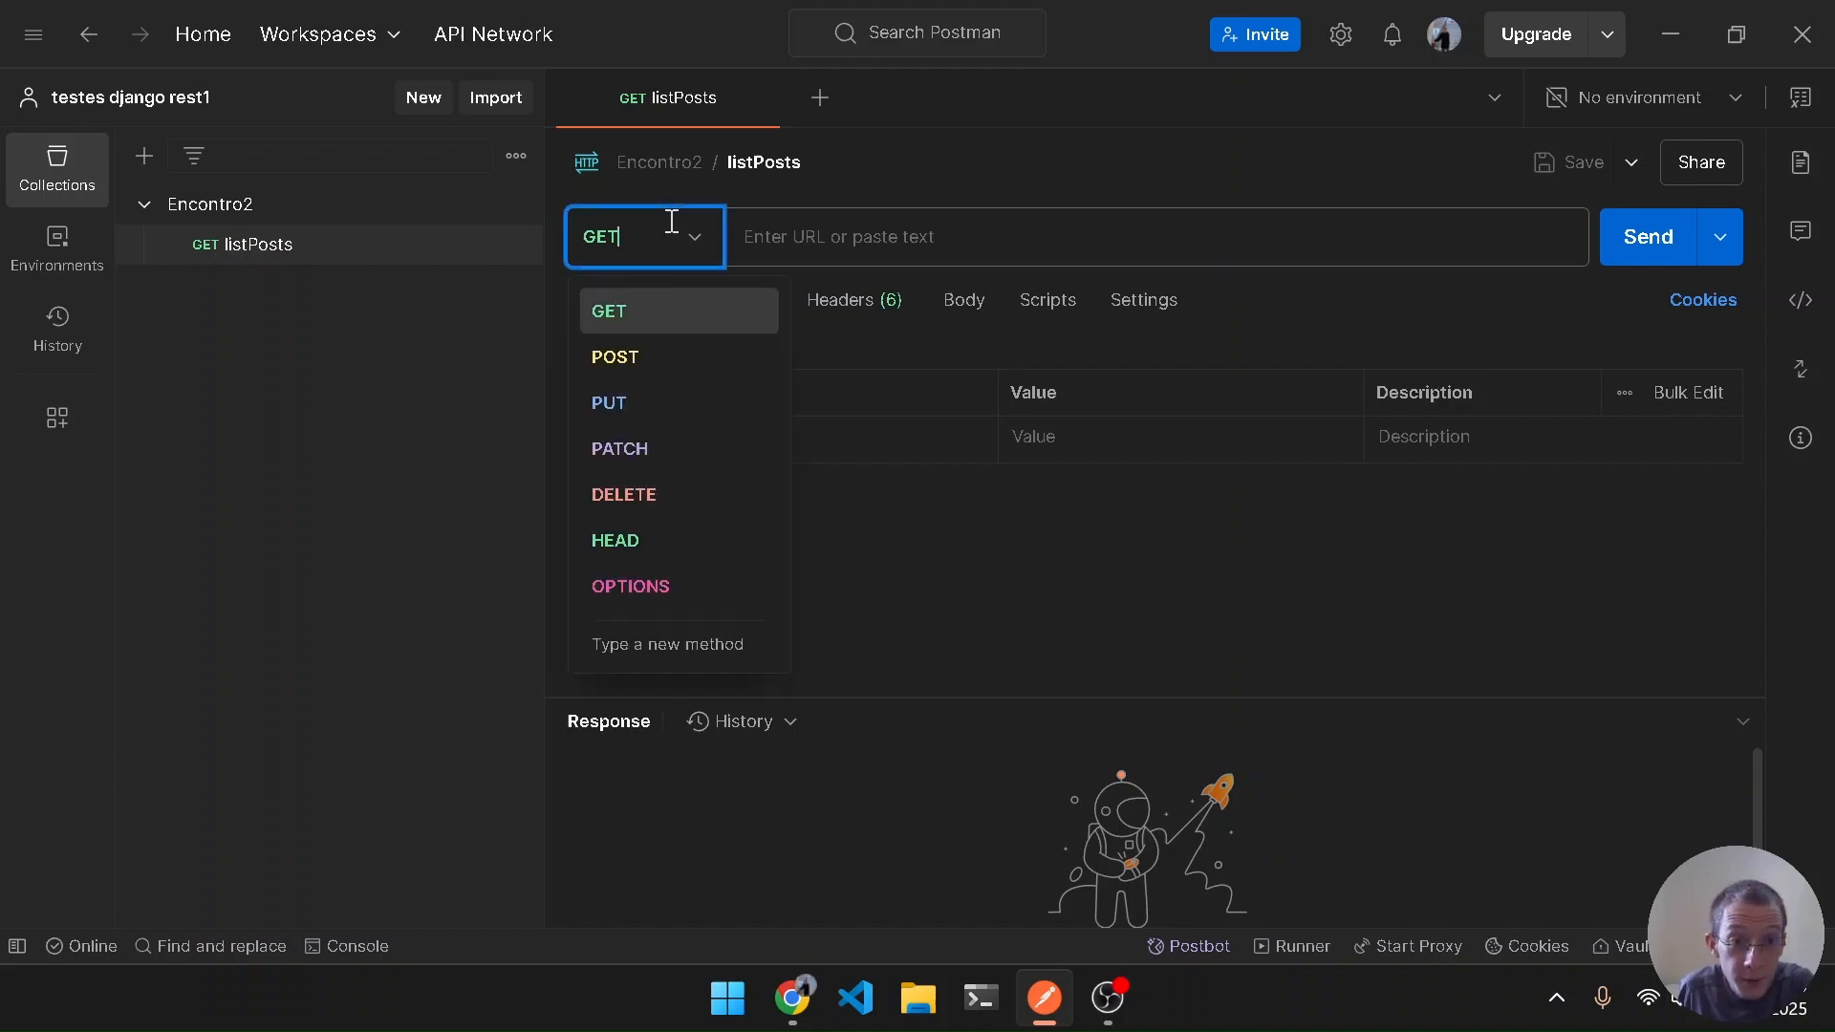
left_click(780, 236)
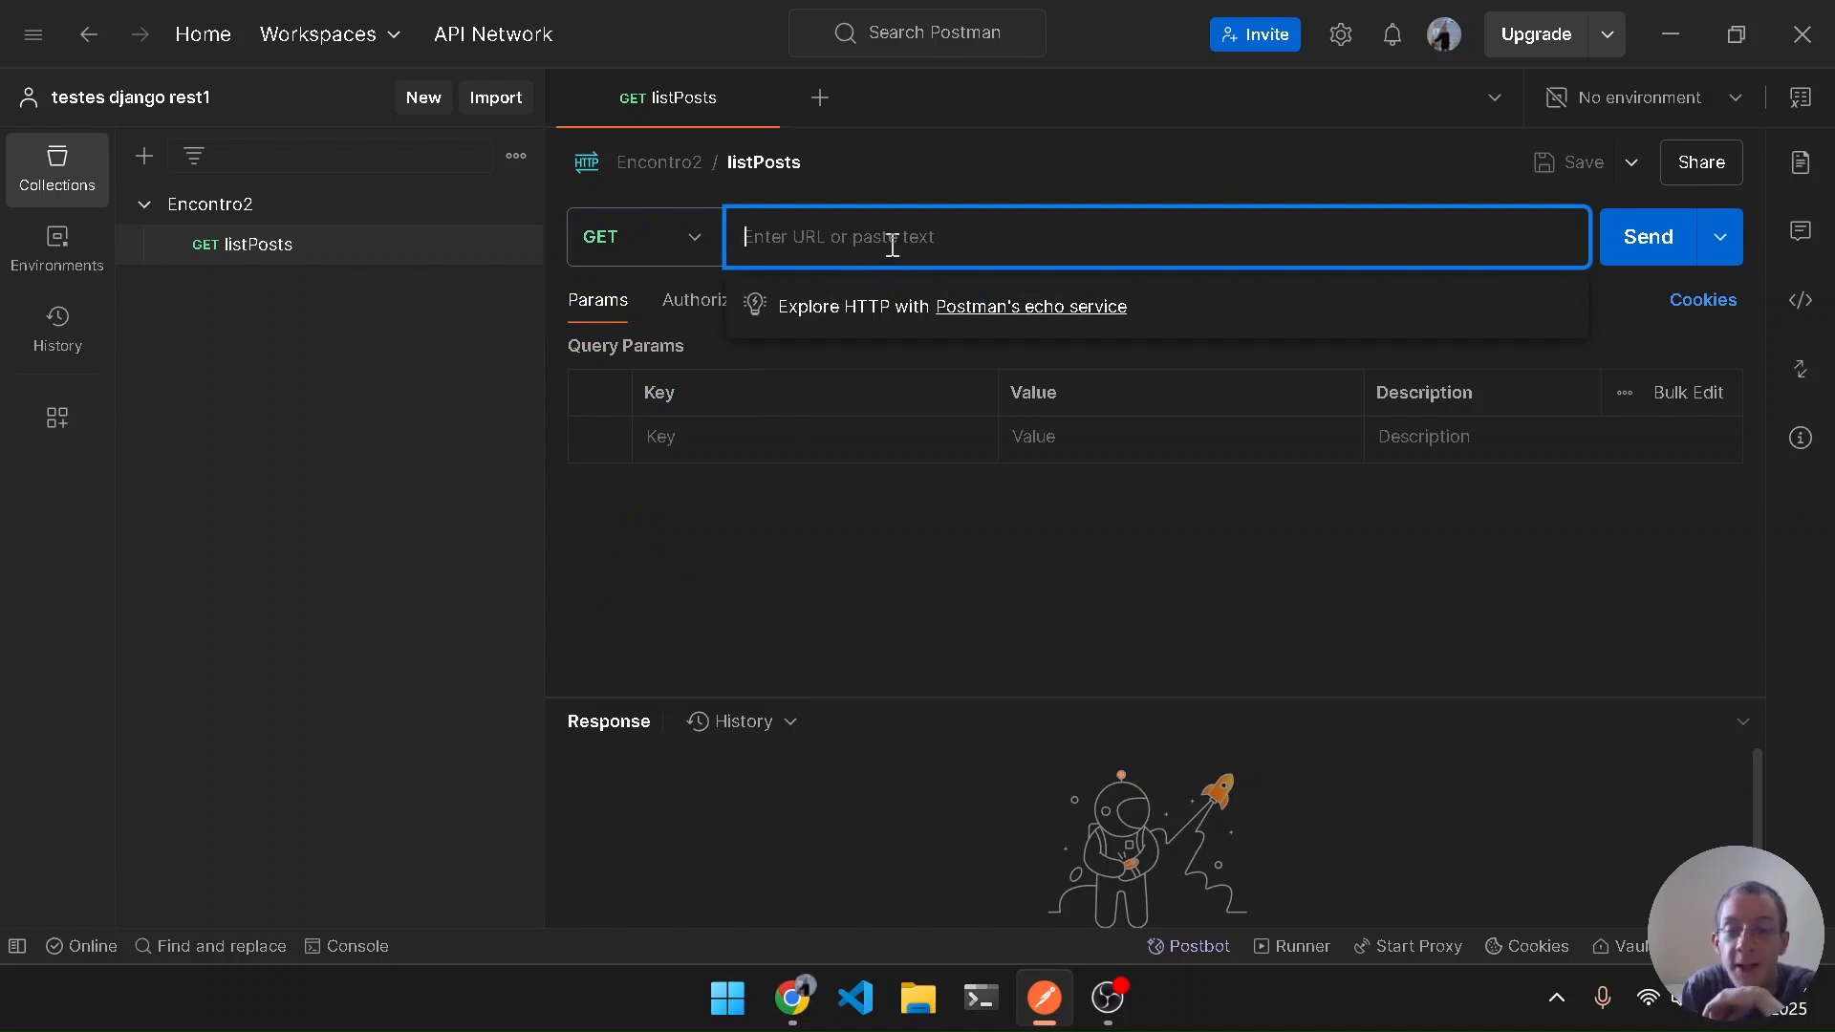
key("alt+Tab")
key("s")
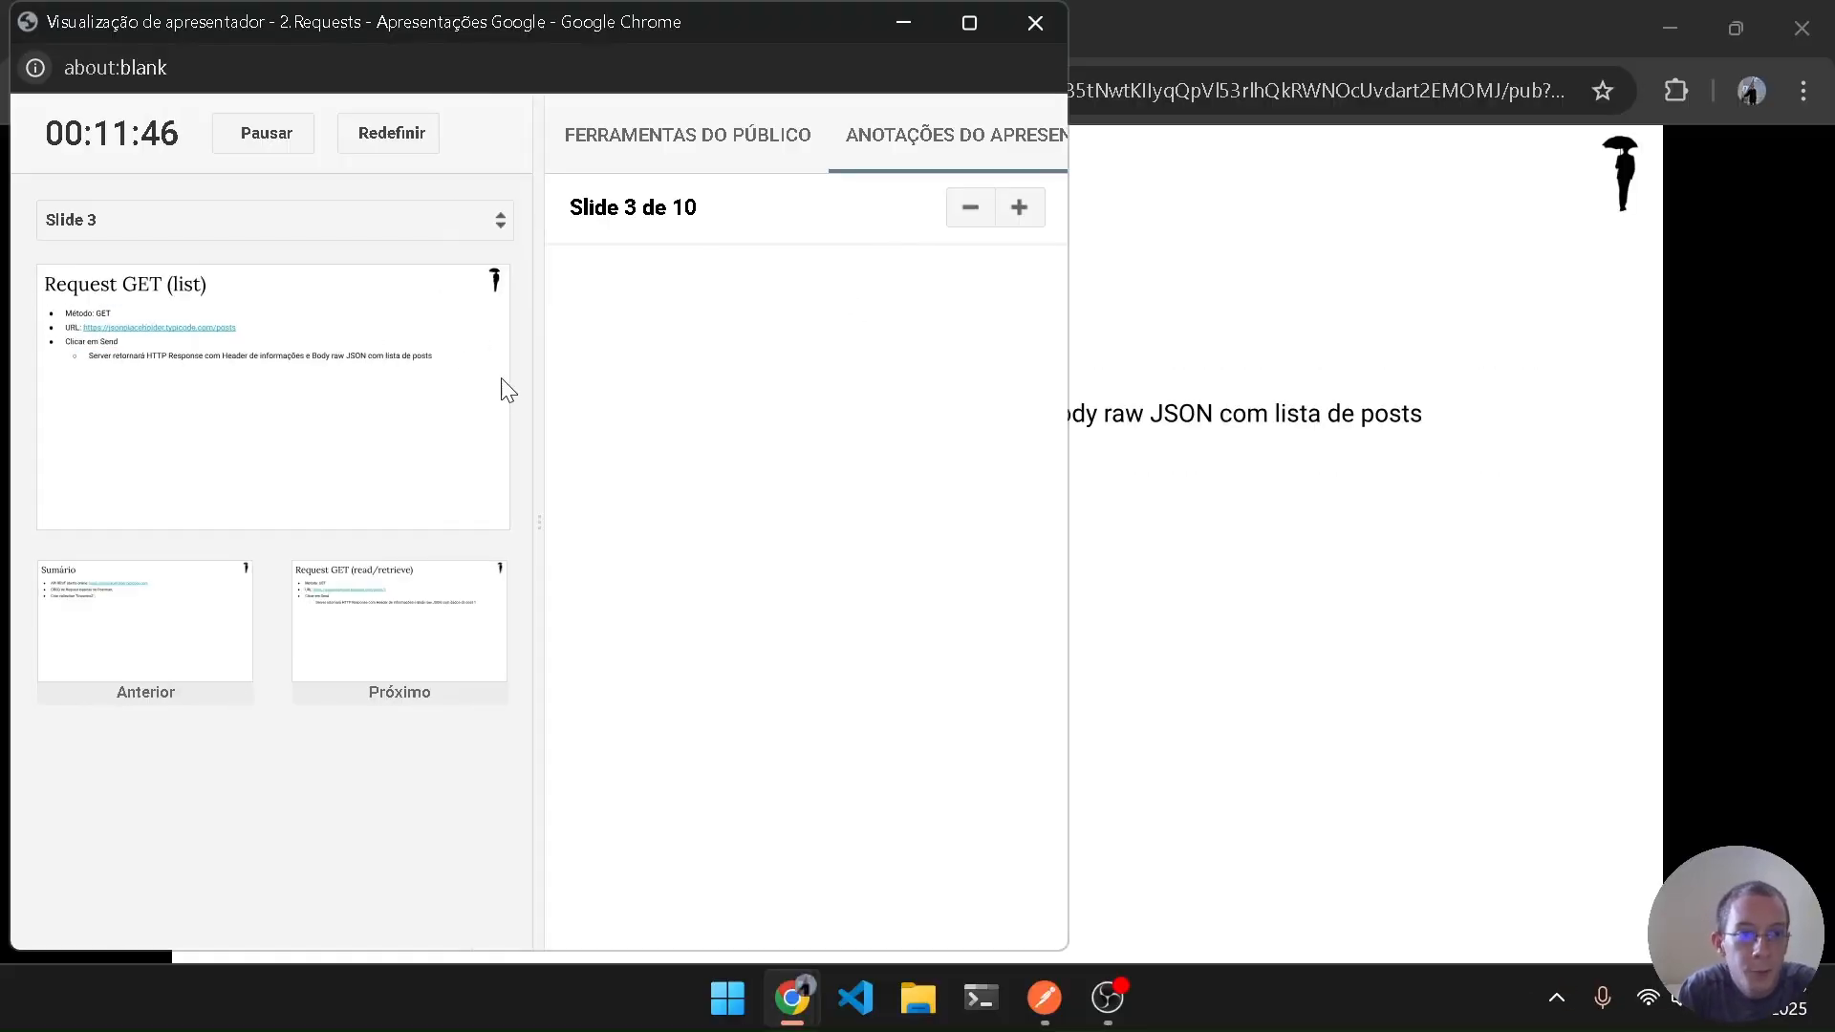
key("Left")
right_click(627, 282)
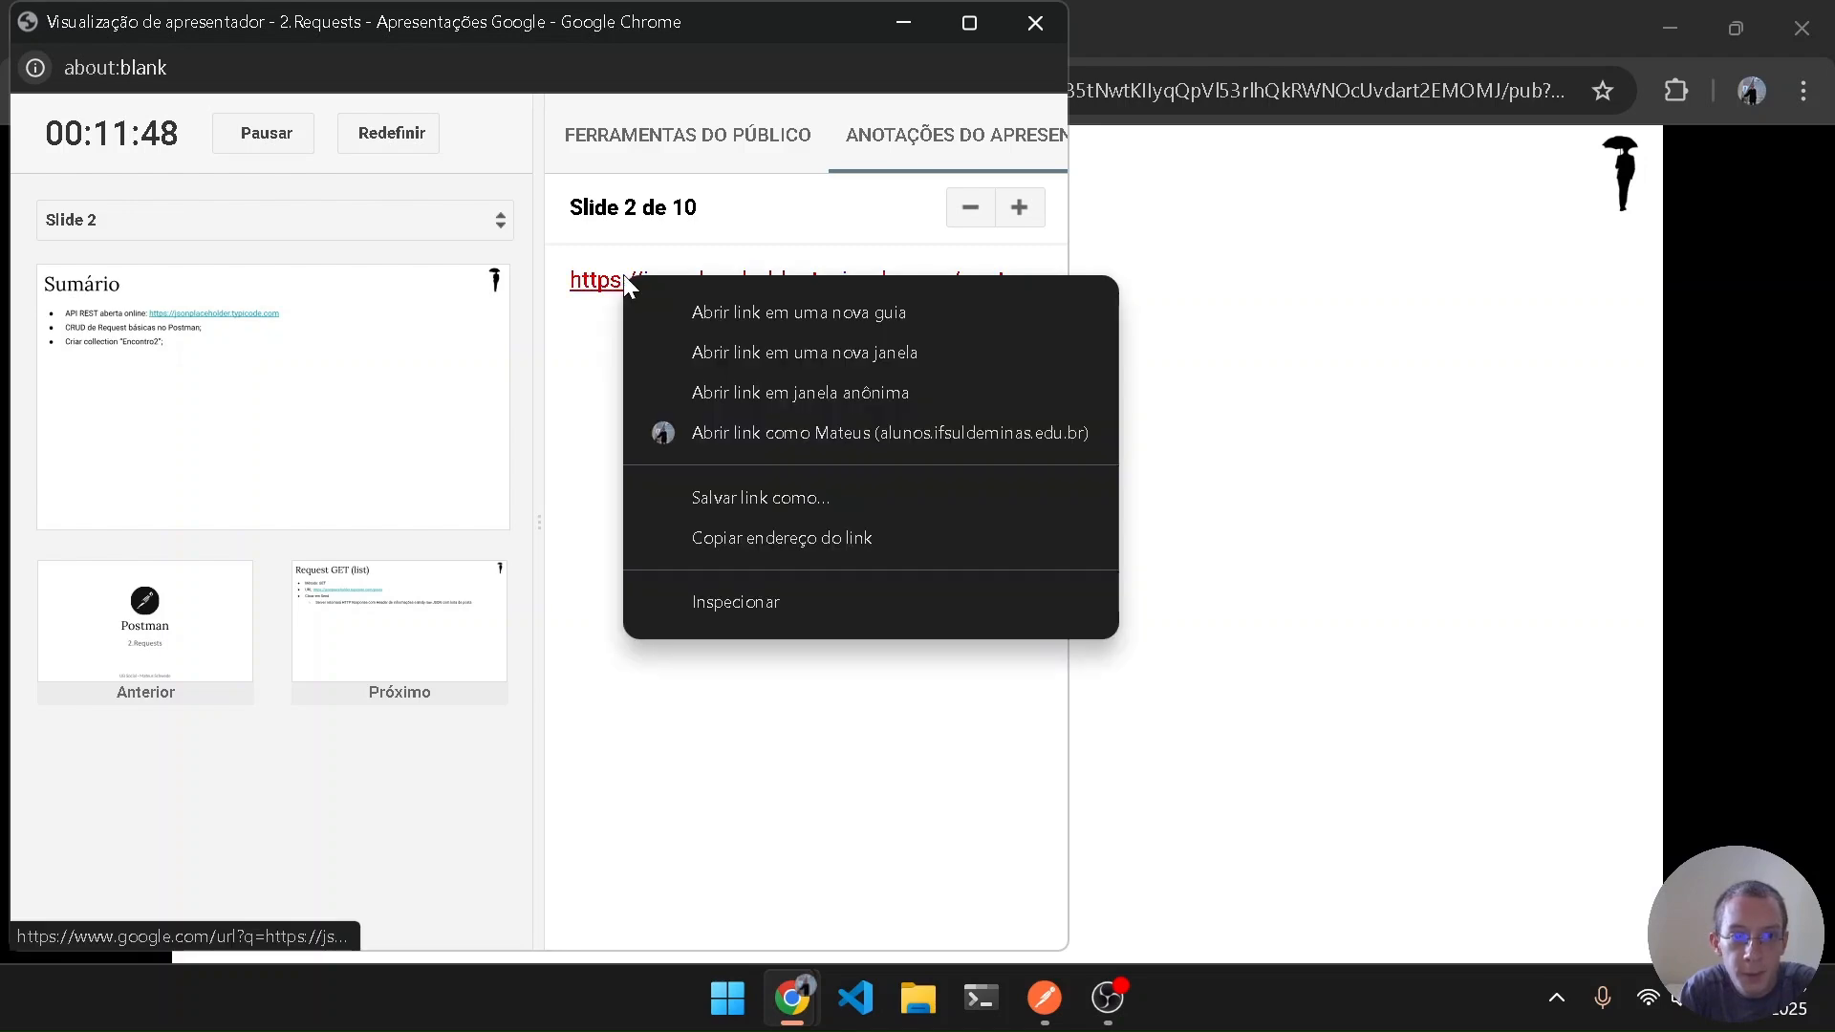
left_click(742, 538)
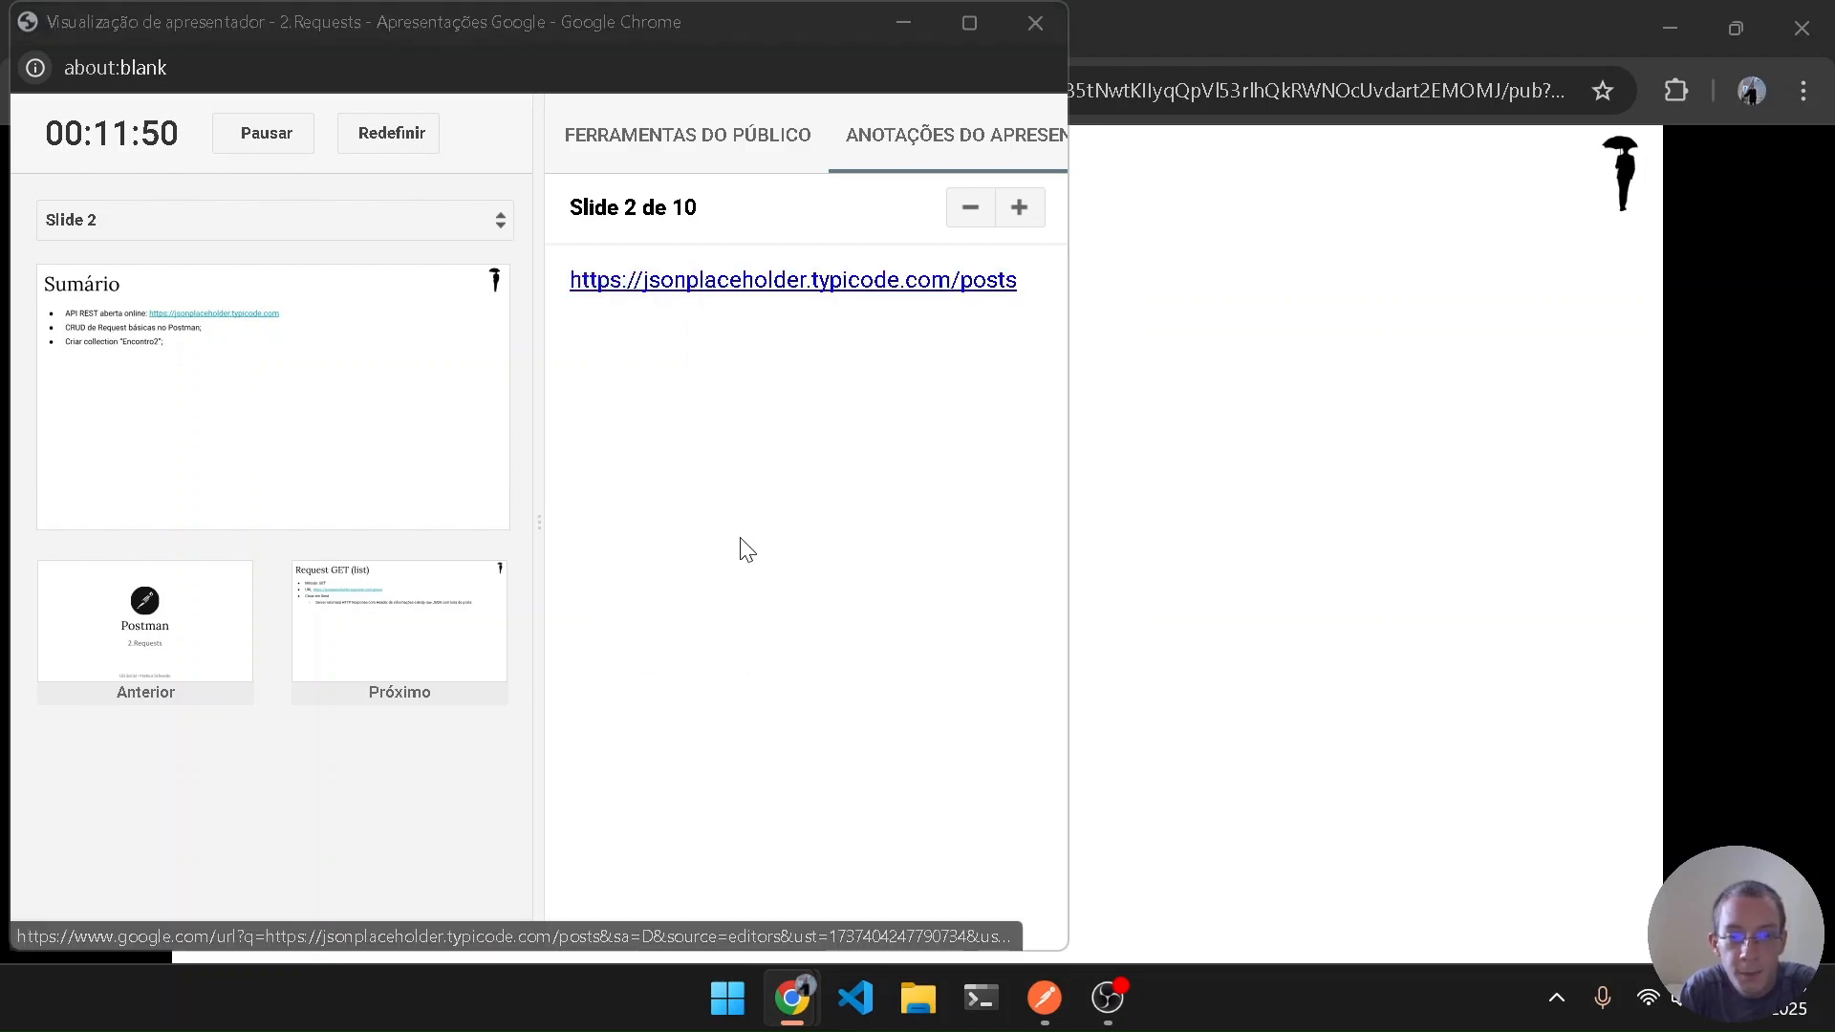
key("alt+Tab")
key("alt+Tab")
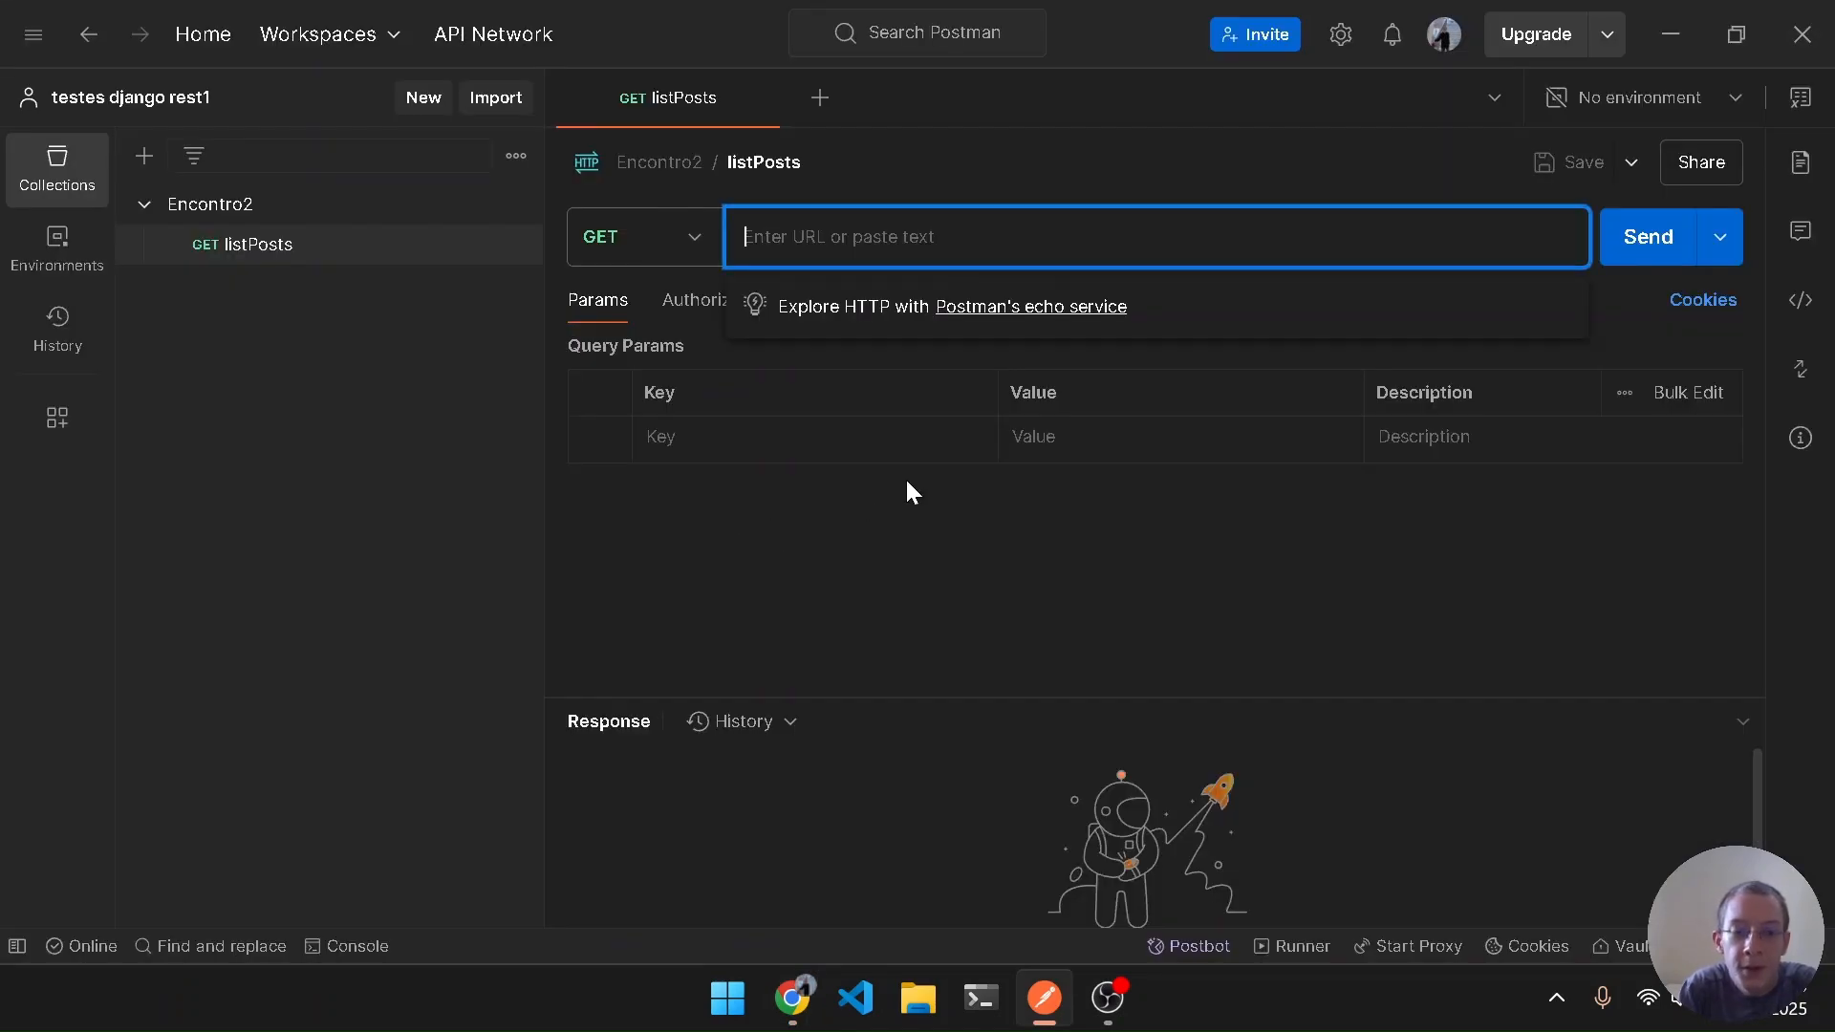
key("ctrl+v")
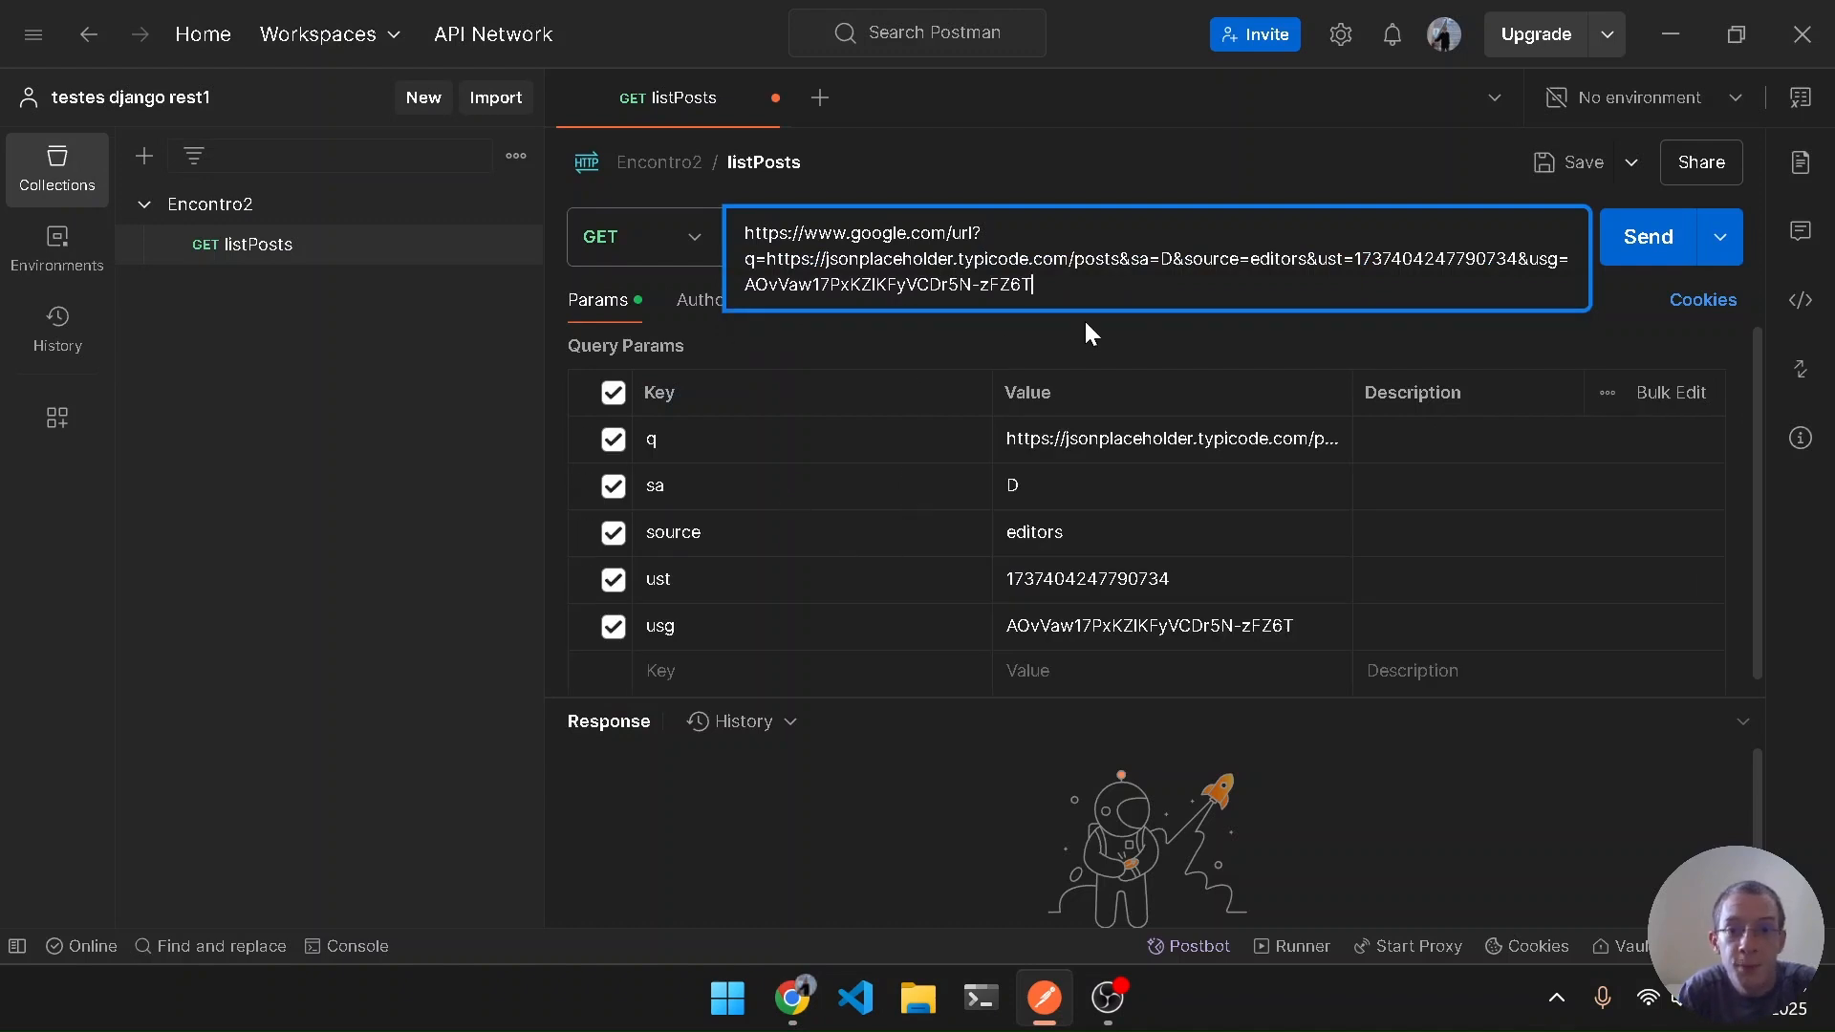
left_click(1123, 261, "shift")
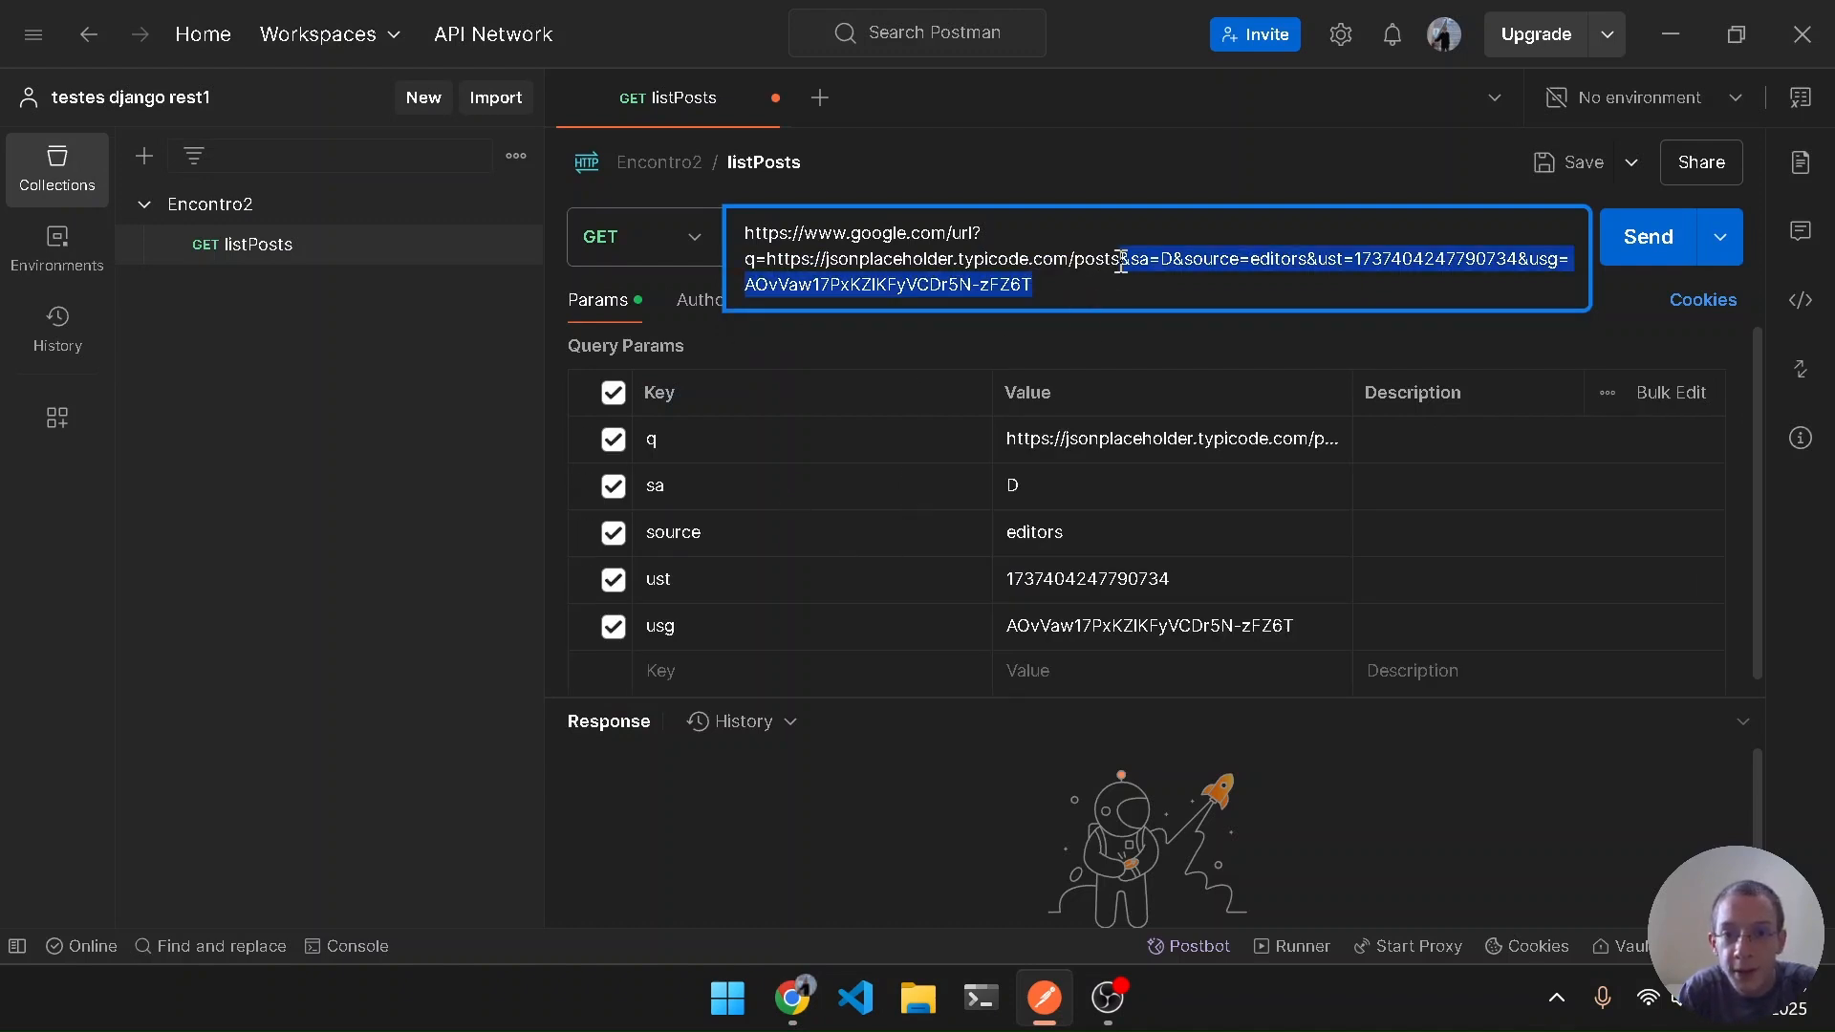
key("BackSpace")
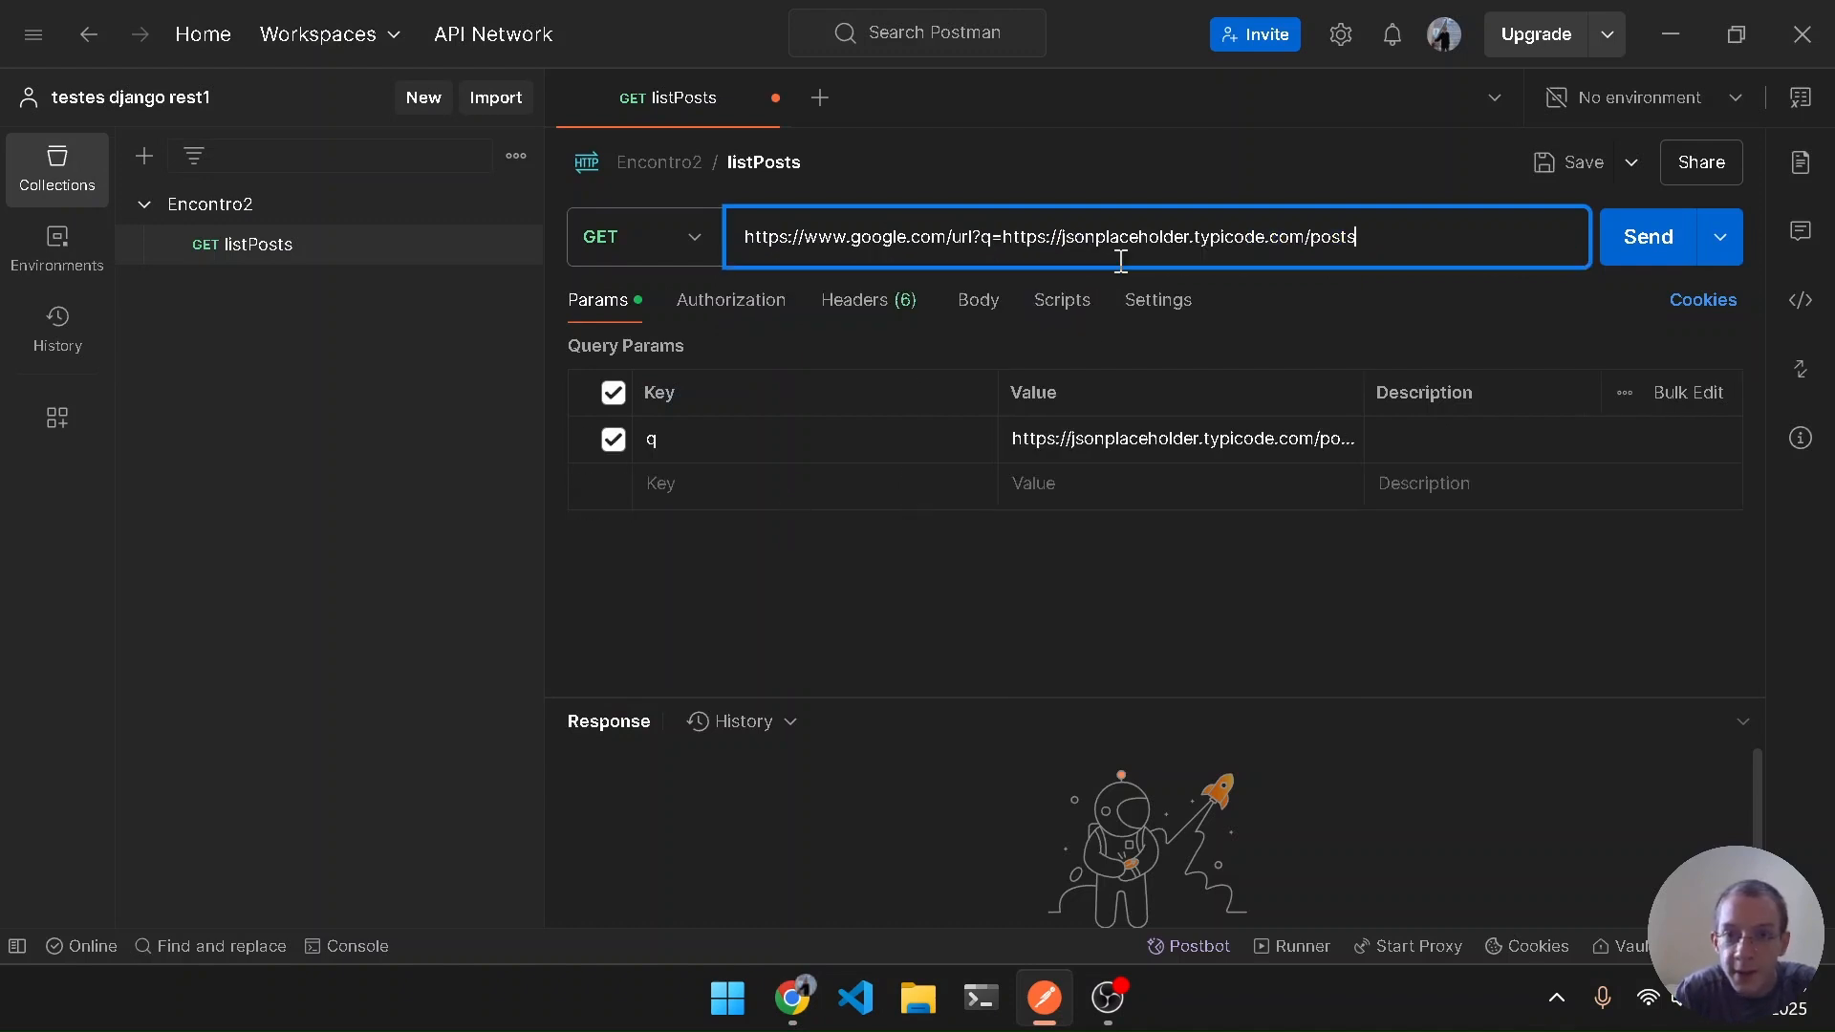
left_click(830, 633)
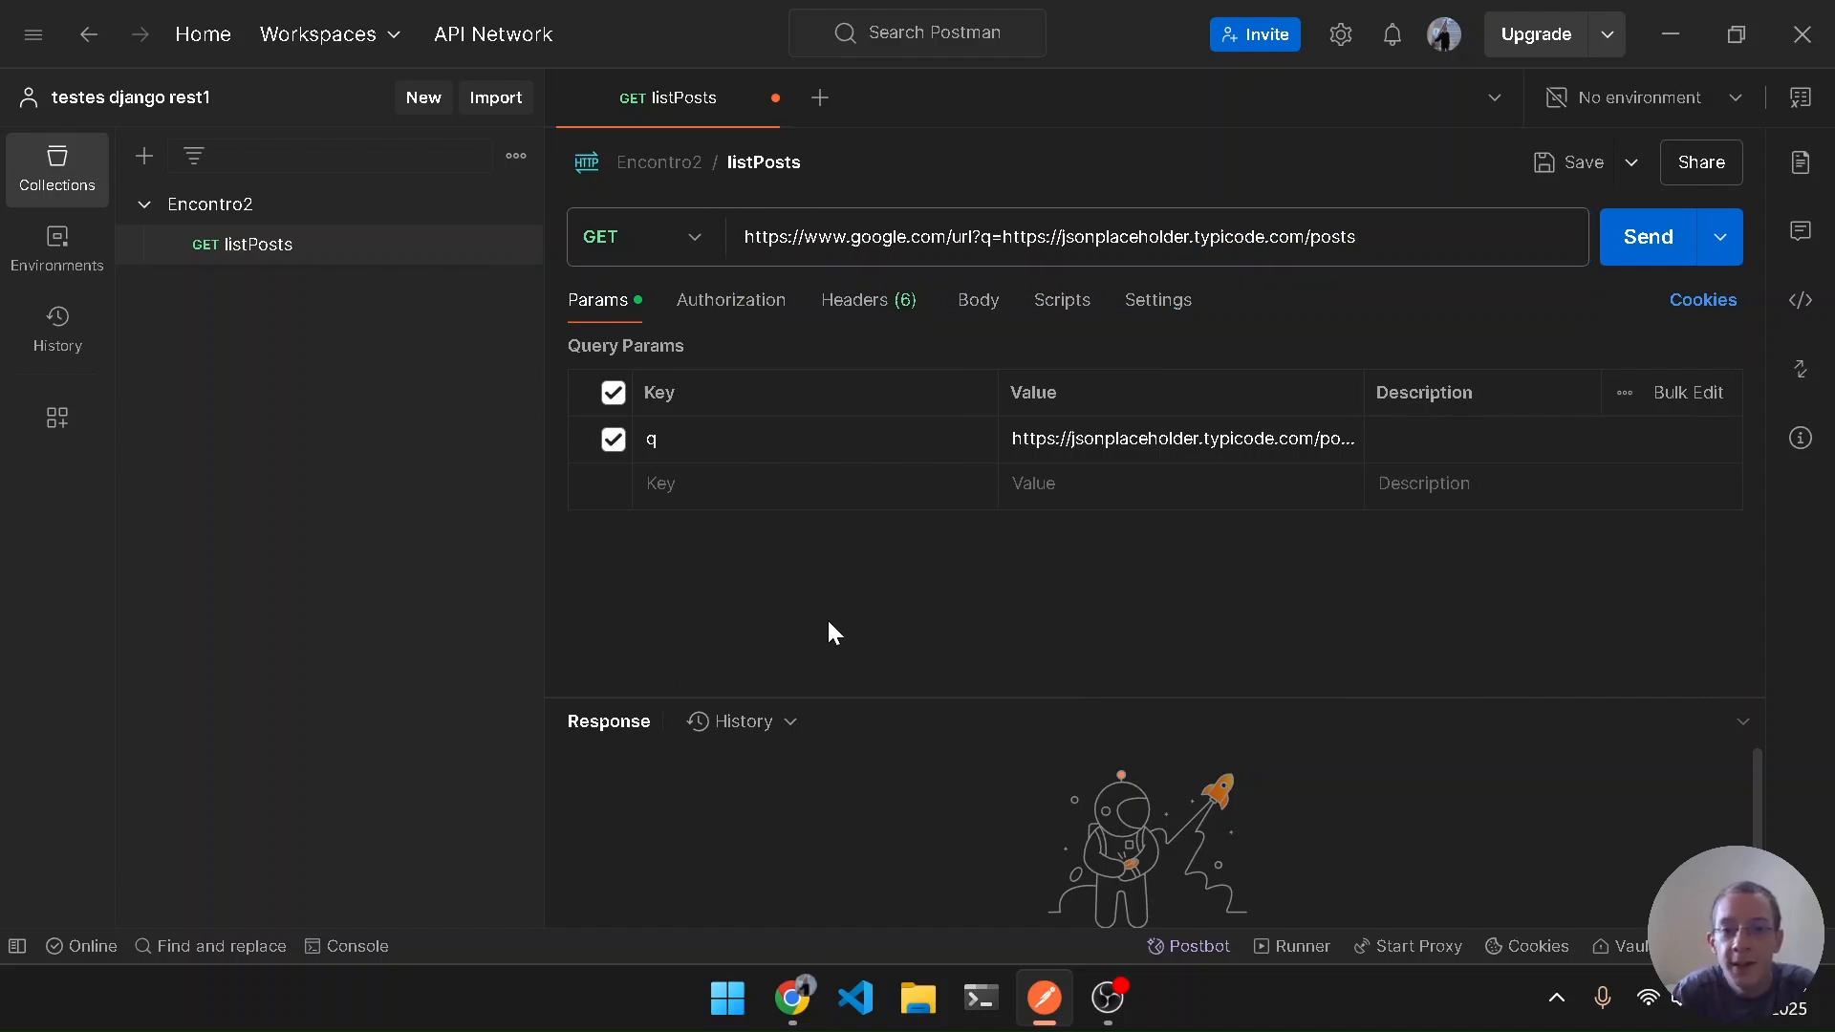
left_click(1004, 235)
key("shift+Home")
key("BackSpace")
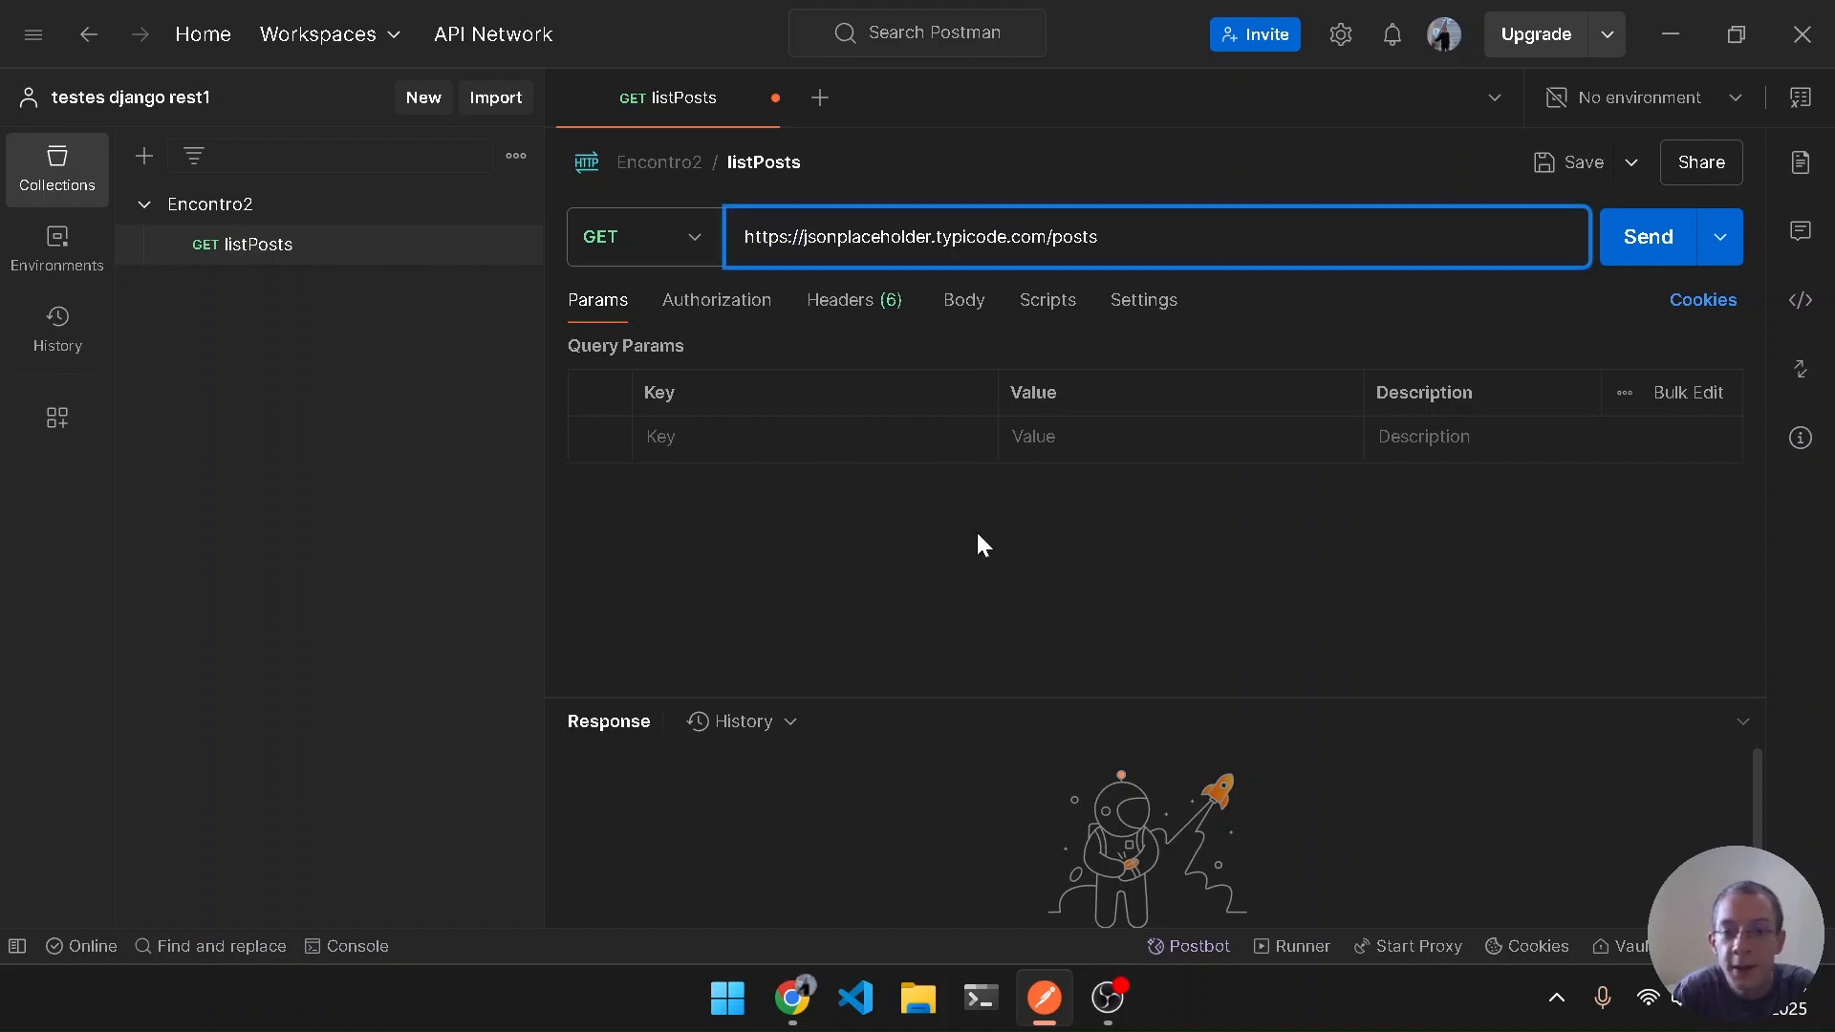
left_click(990, 581)
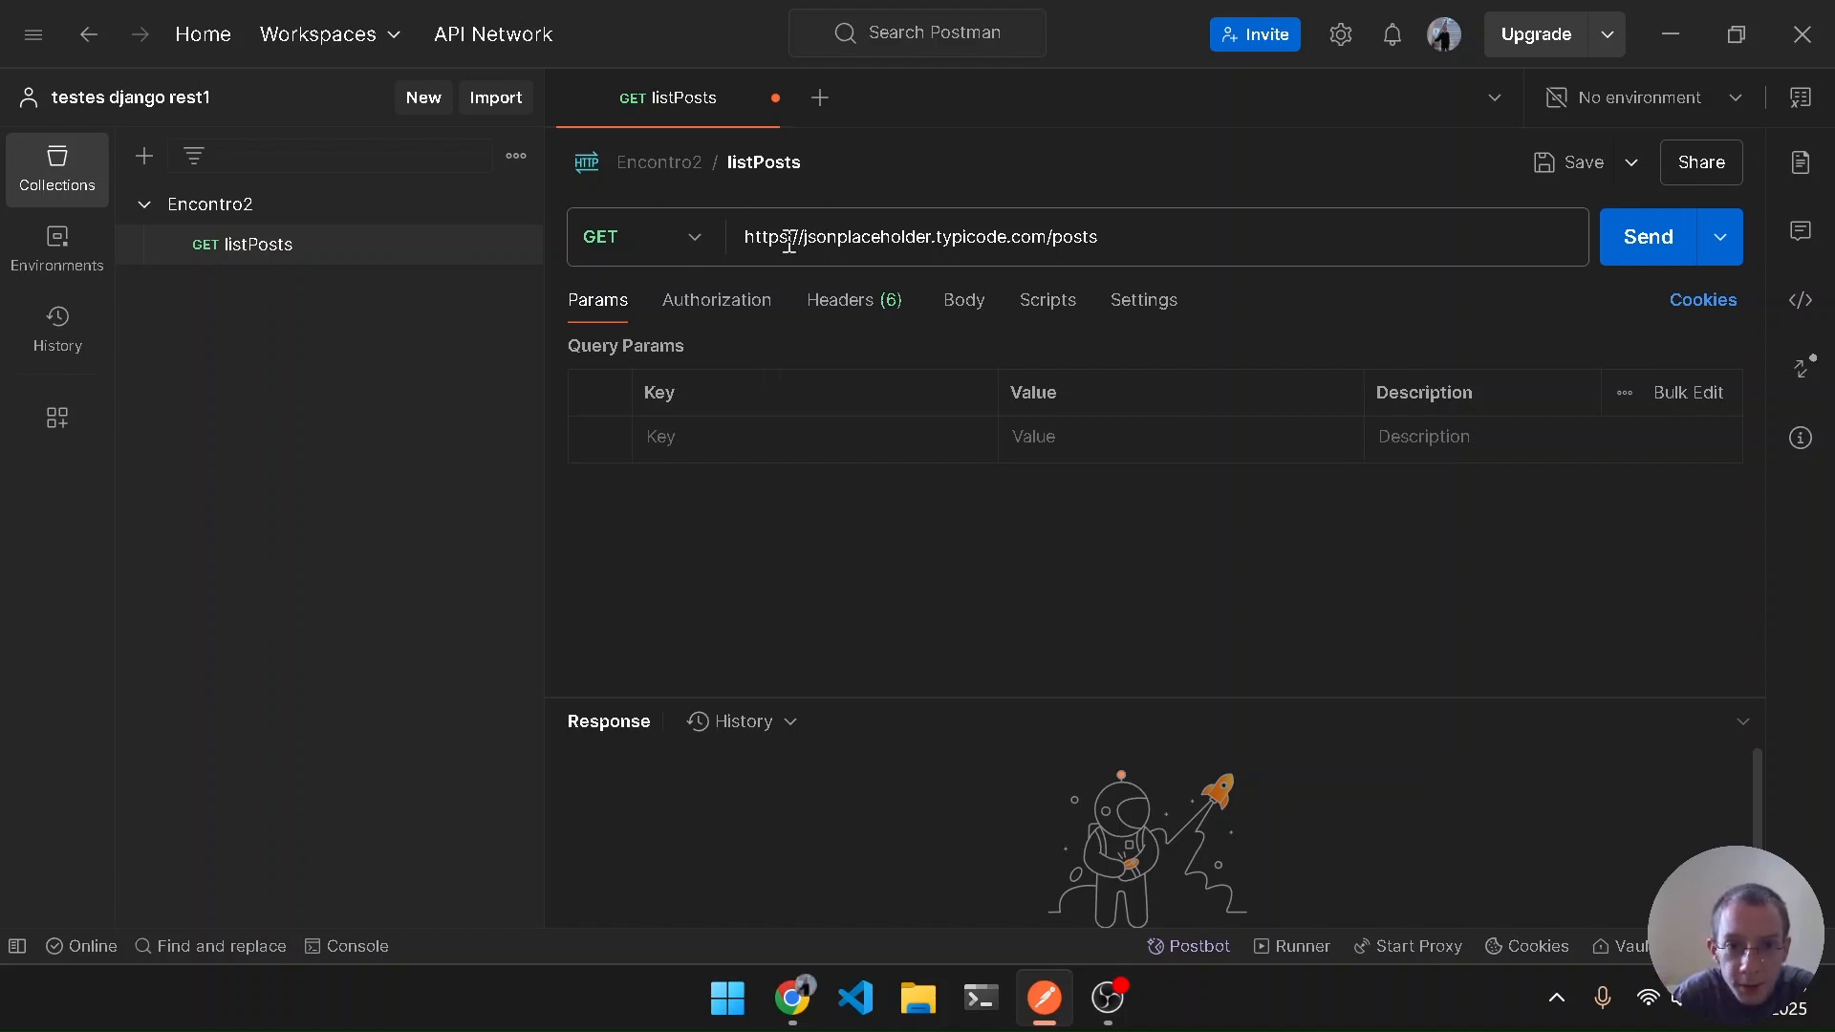
Switch to the Chrome presentation, consult the Request GET (list) slide for the method and URL, and return to Postman
key("alt+Tab")
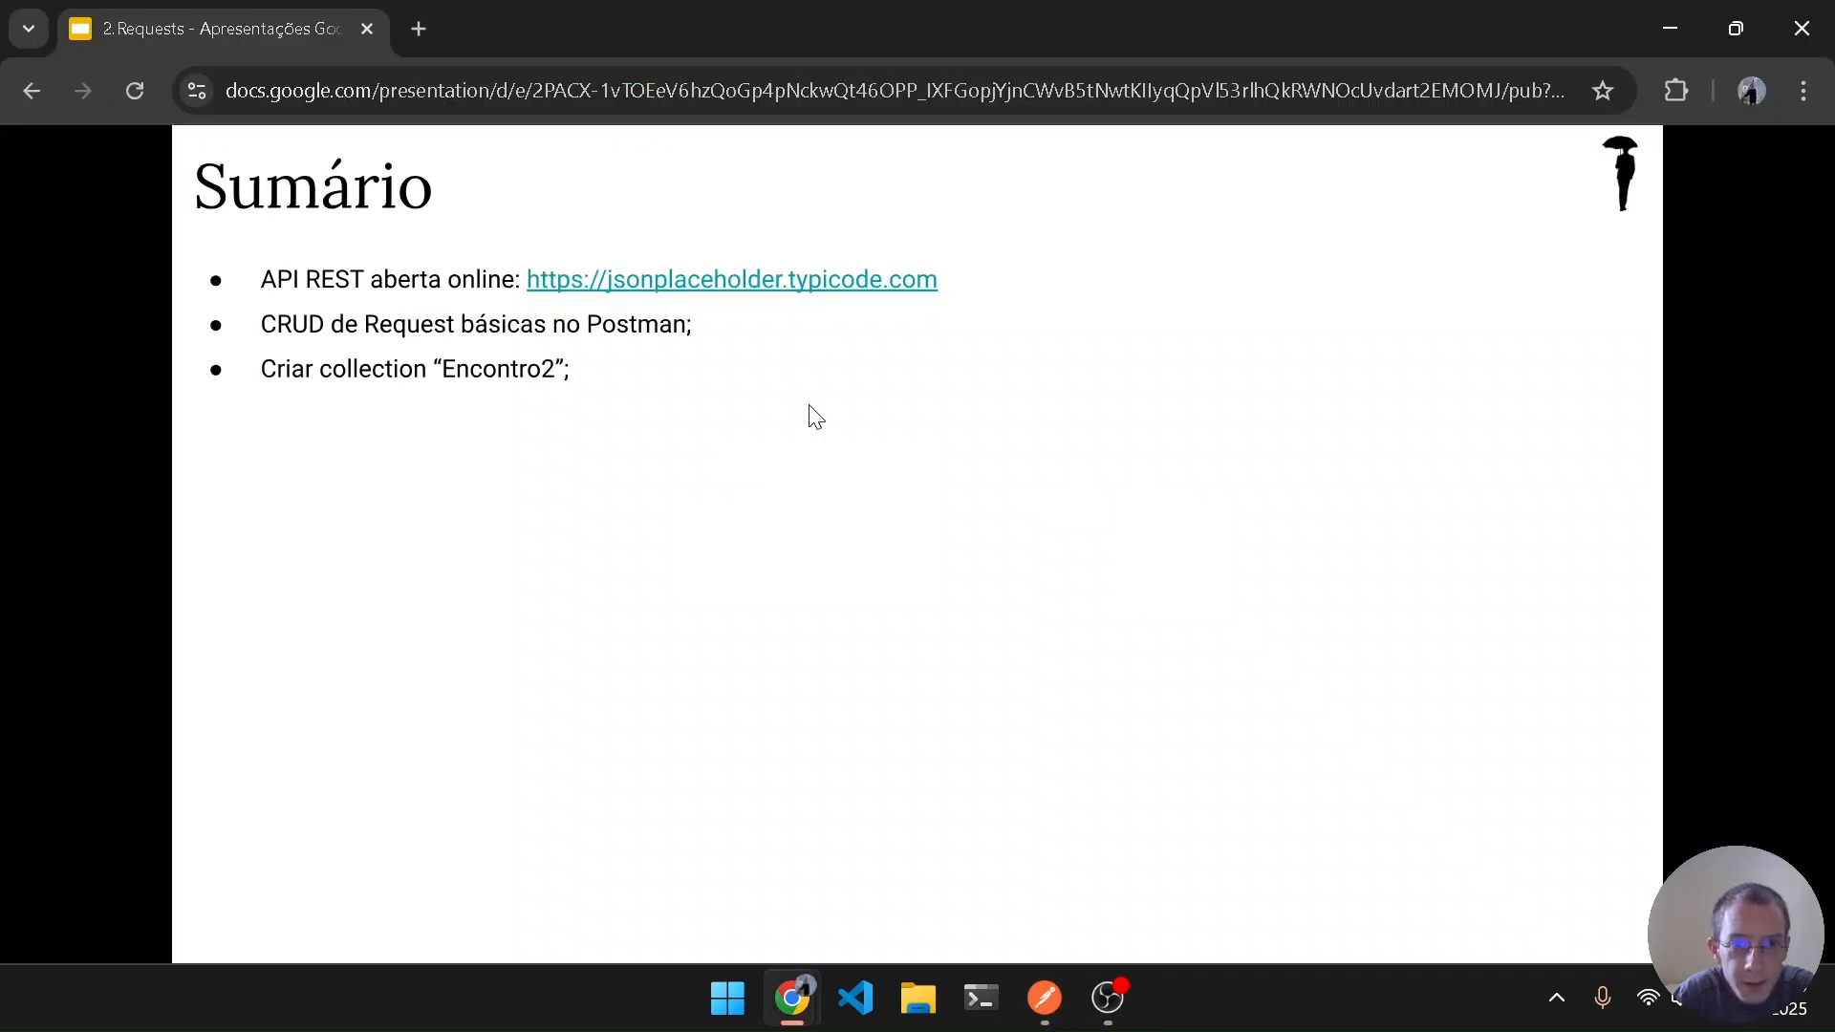
key("alt+Tab")
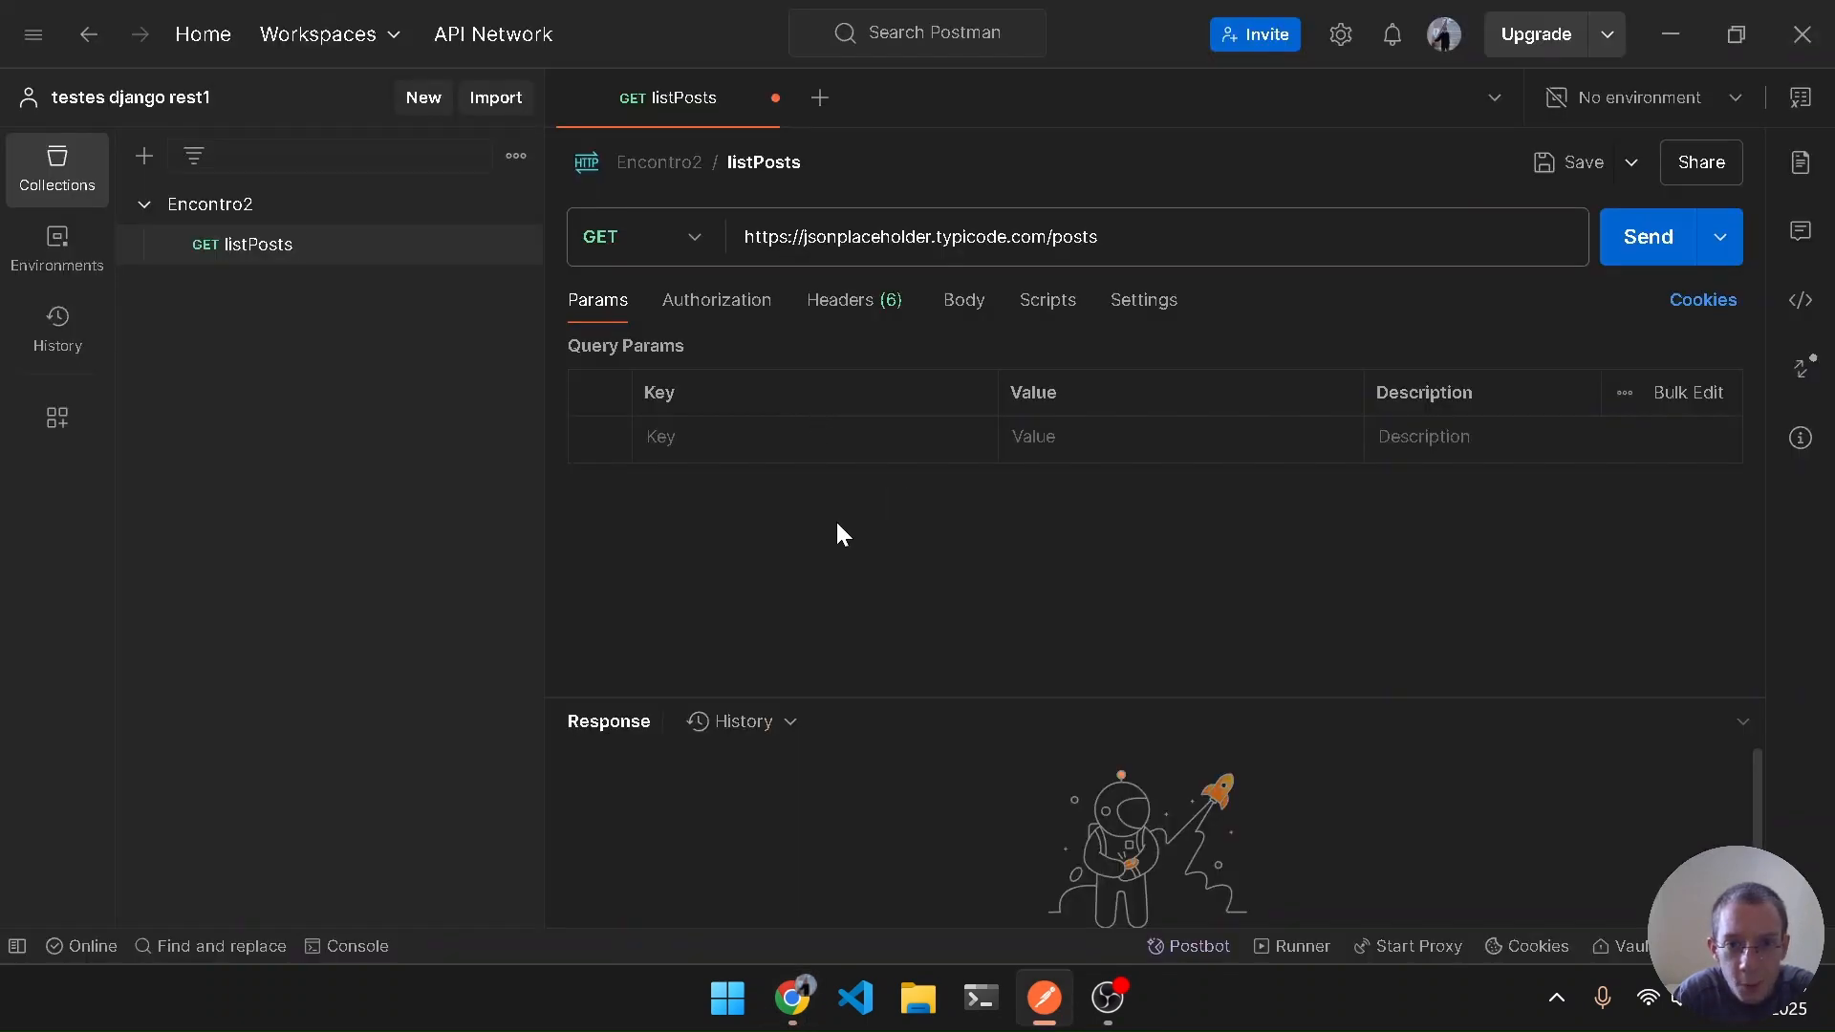
key("alt+Tab")
key("alt+Tab")
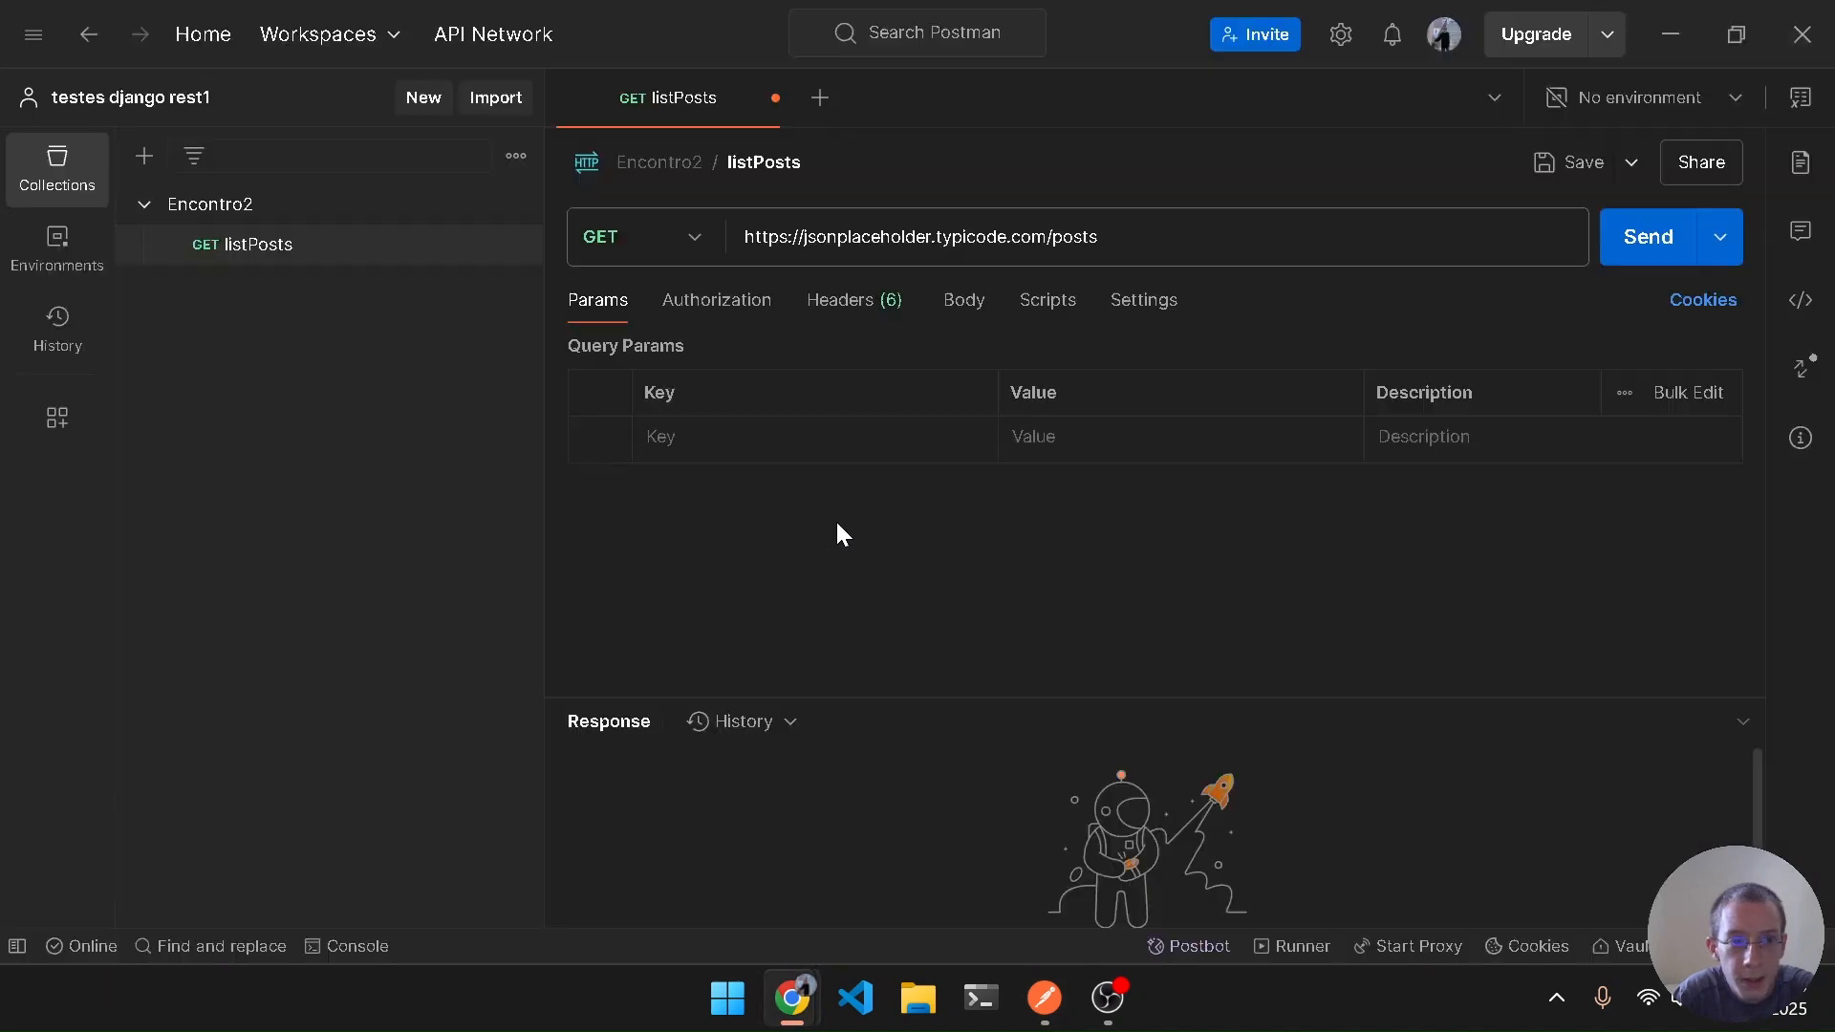
key("alt+Tab")
key("Right")
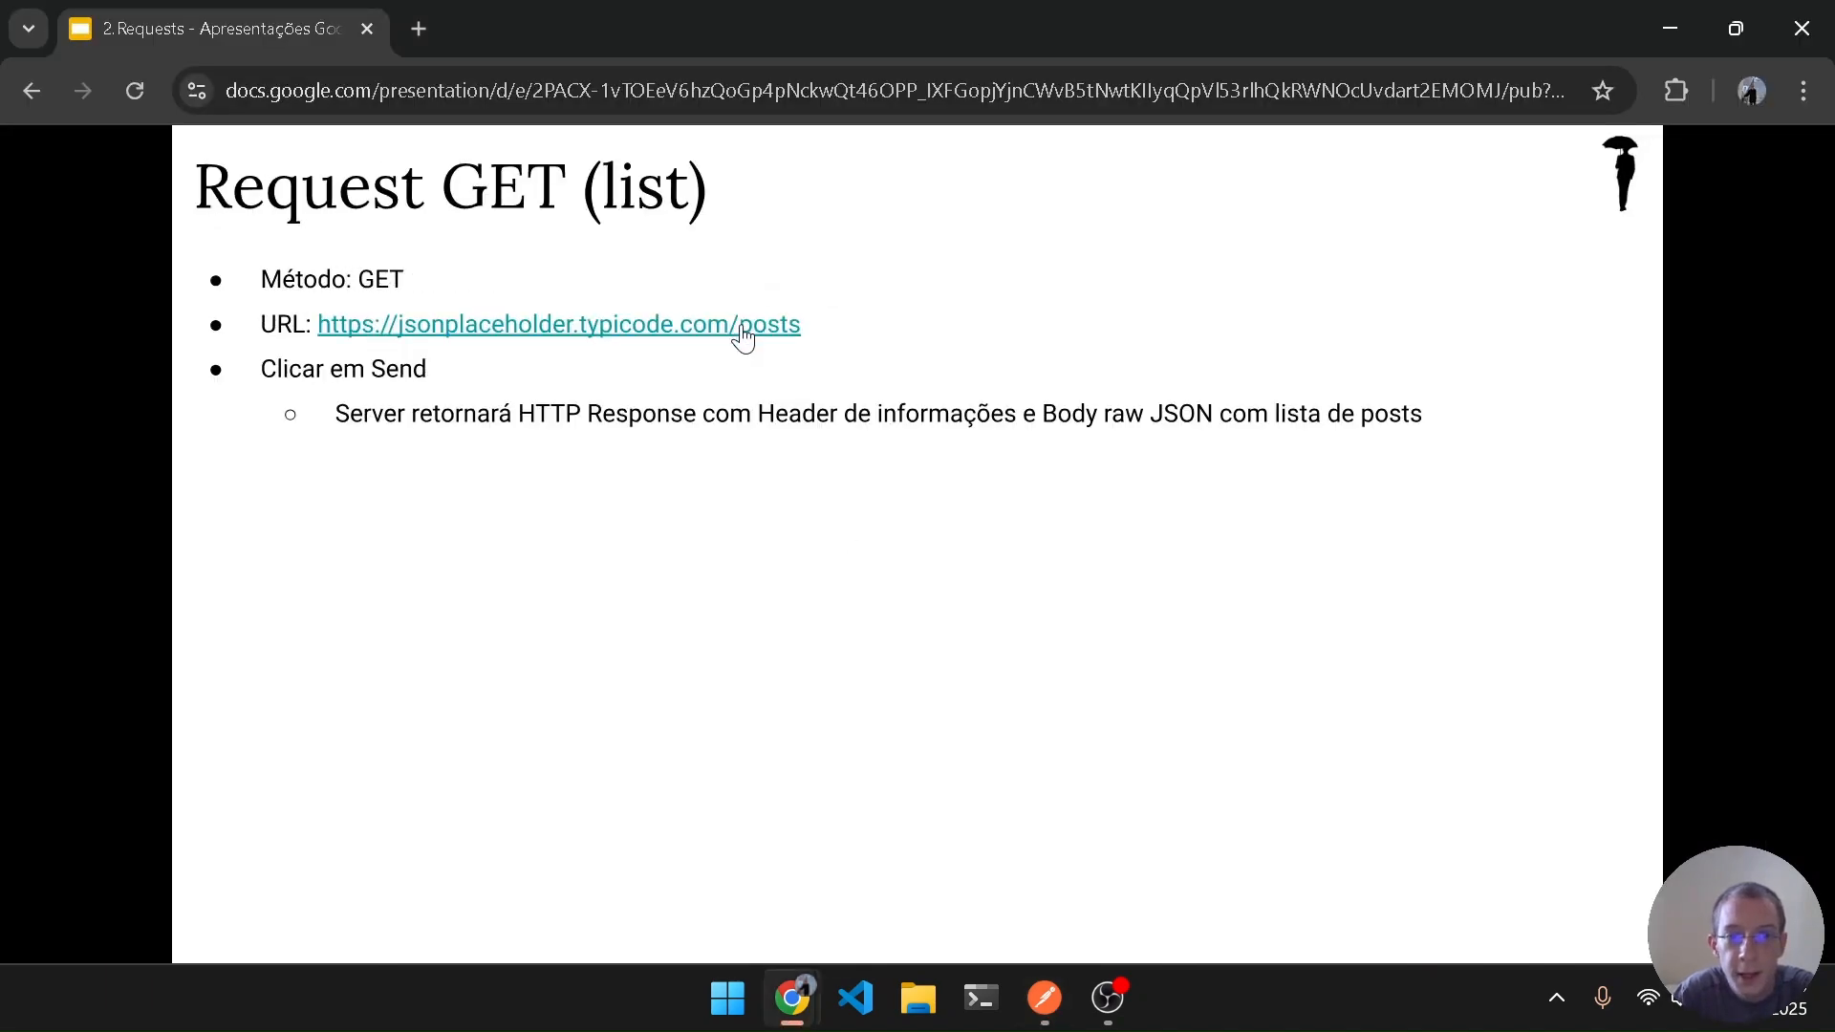
key("alt+Tab")
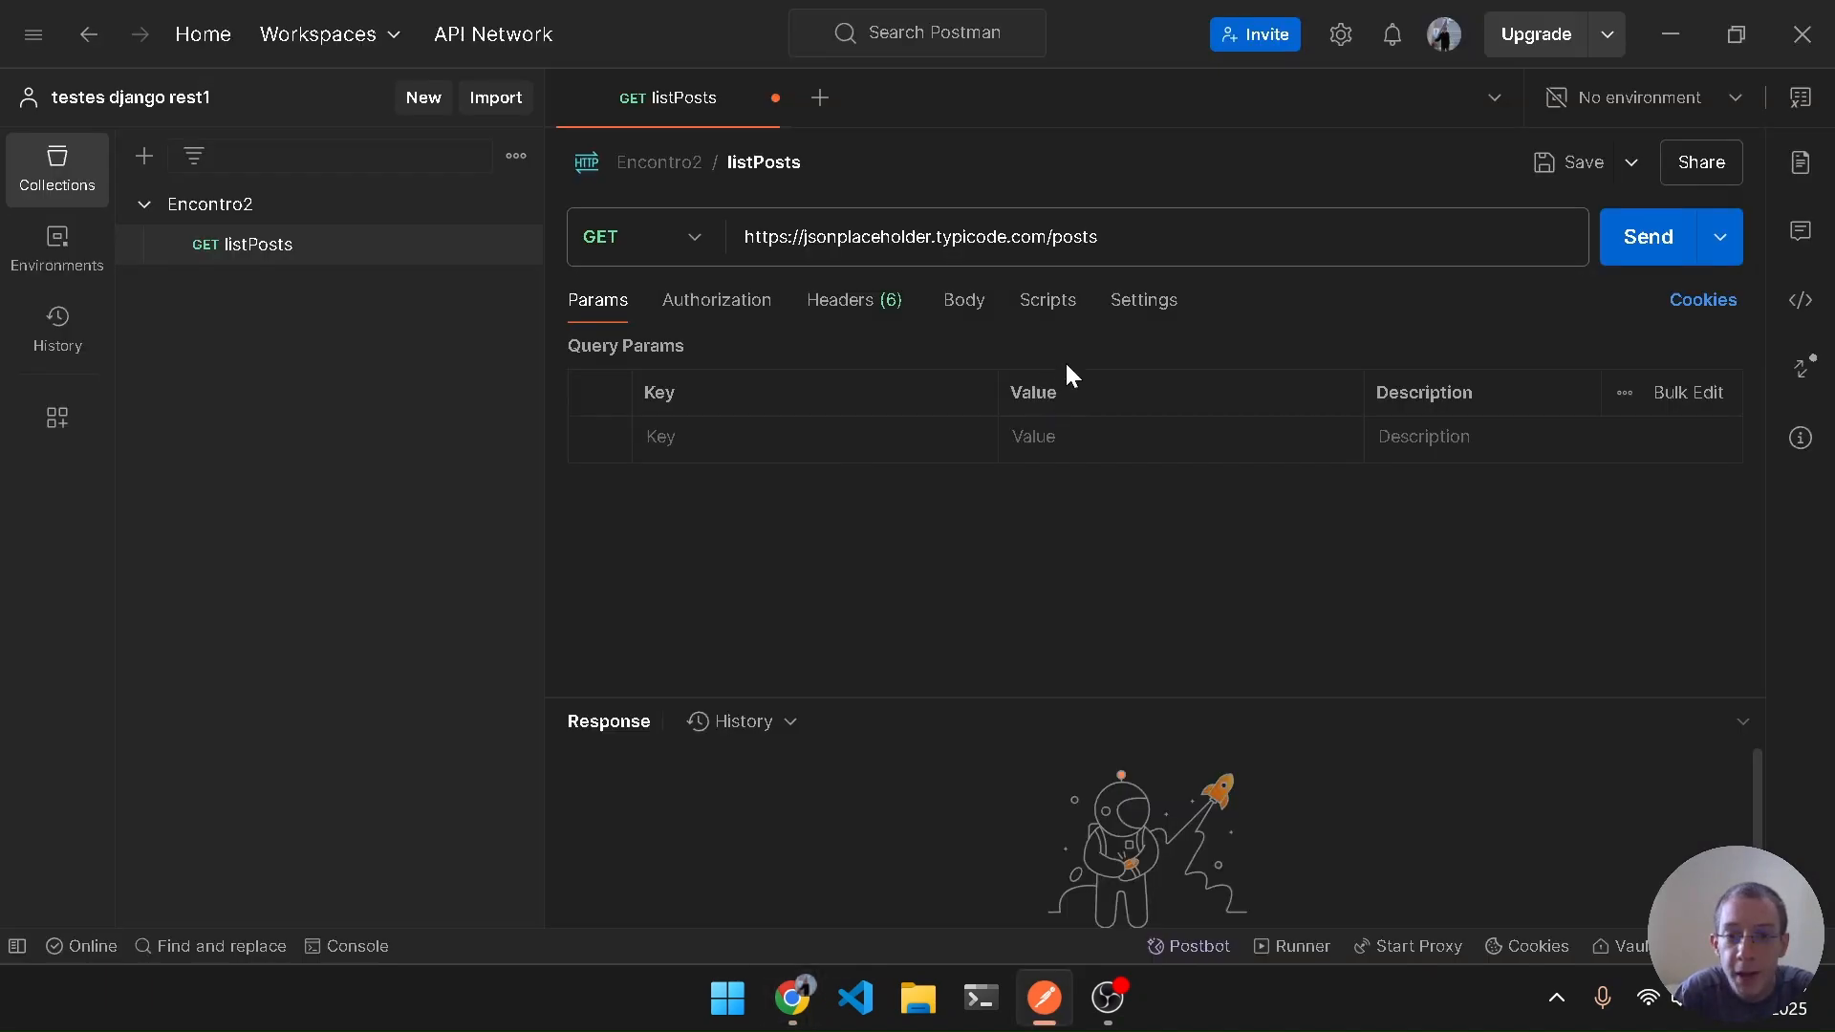
Review the URL, headers, body and query parameters of the listPosts request
left_click(1152, 240)
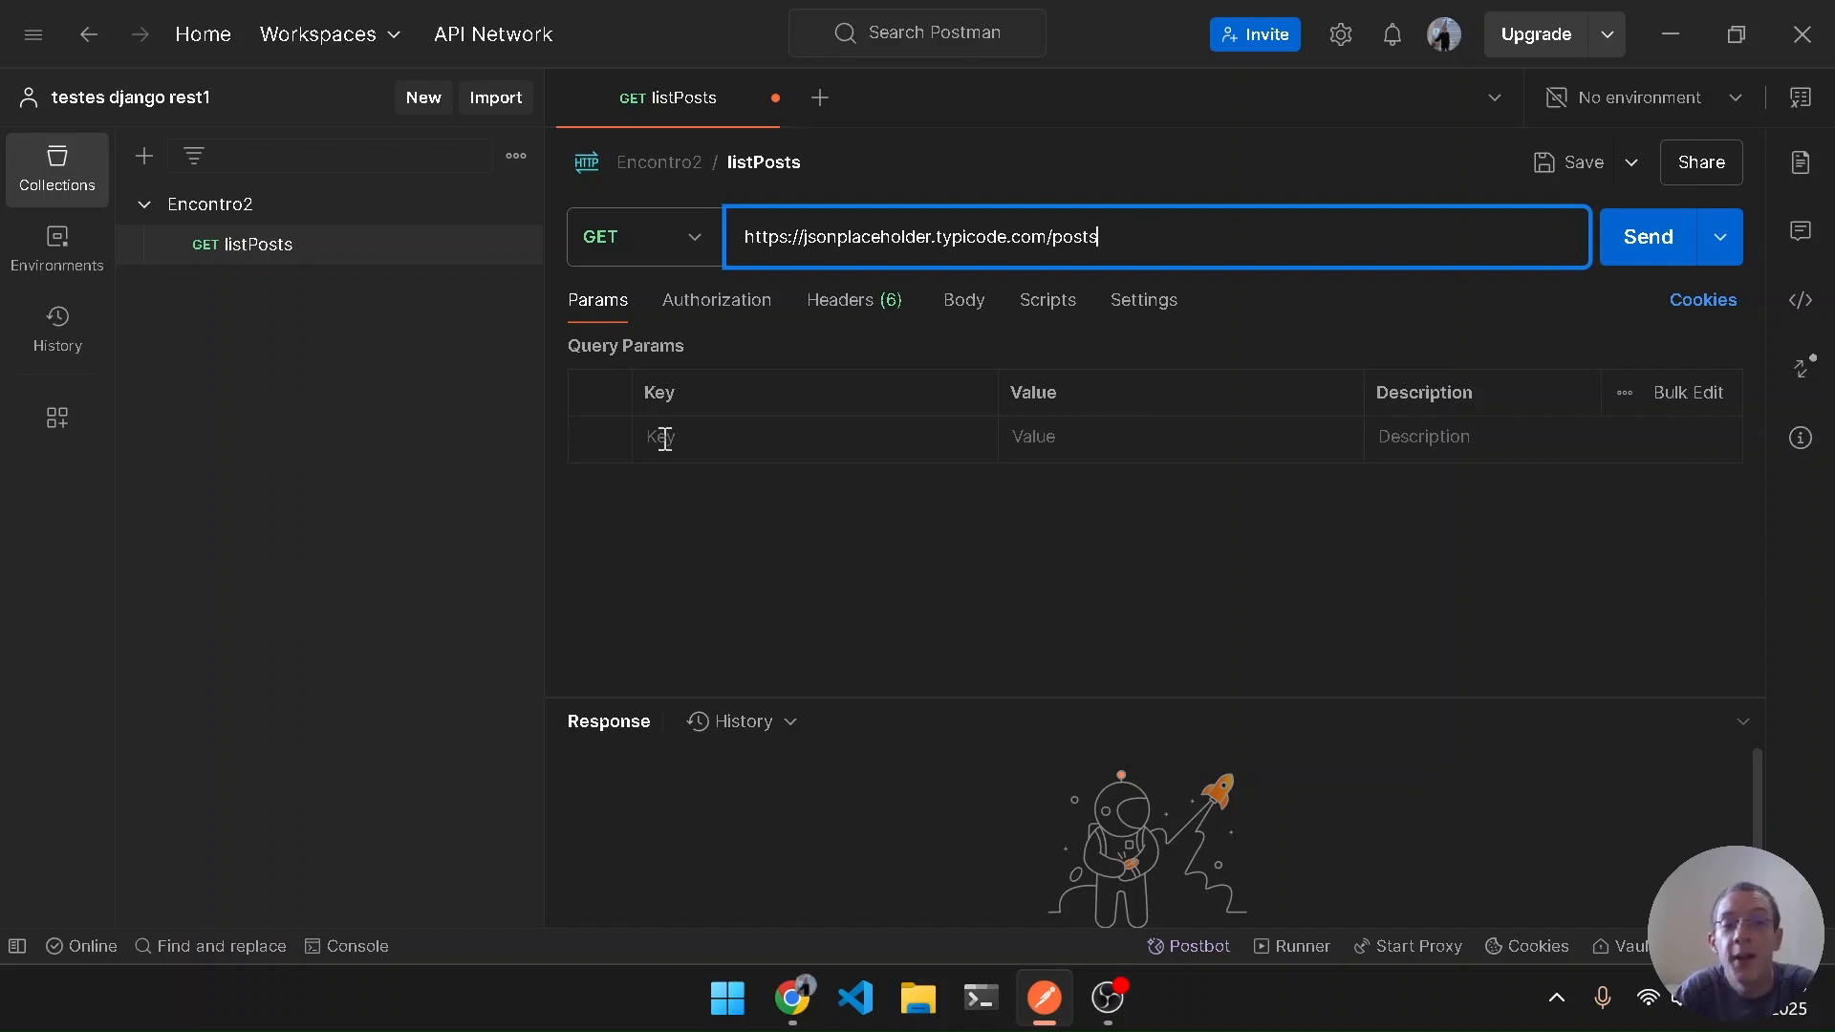
left_click(873, 316)
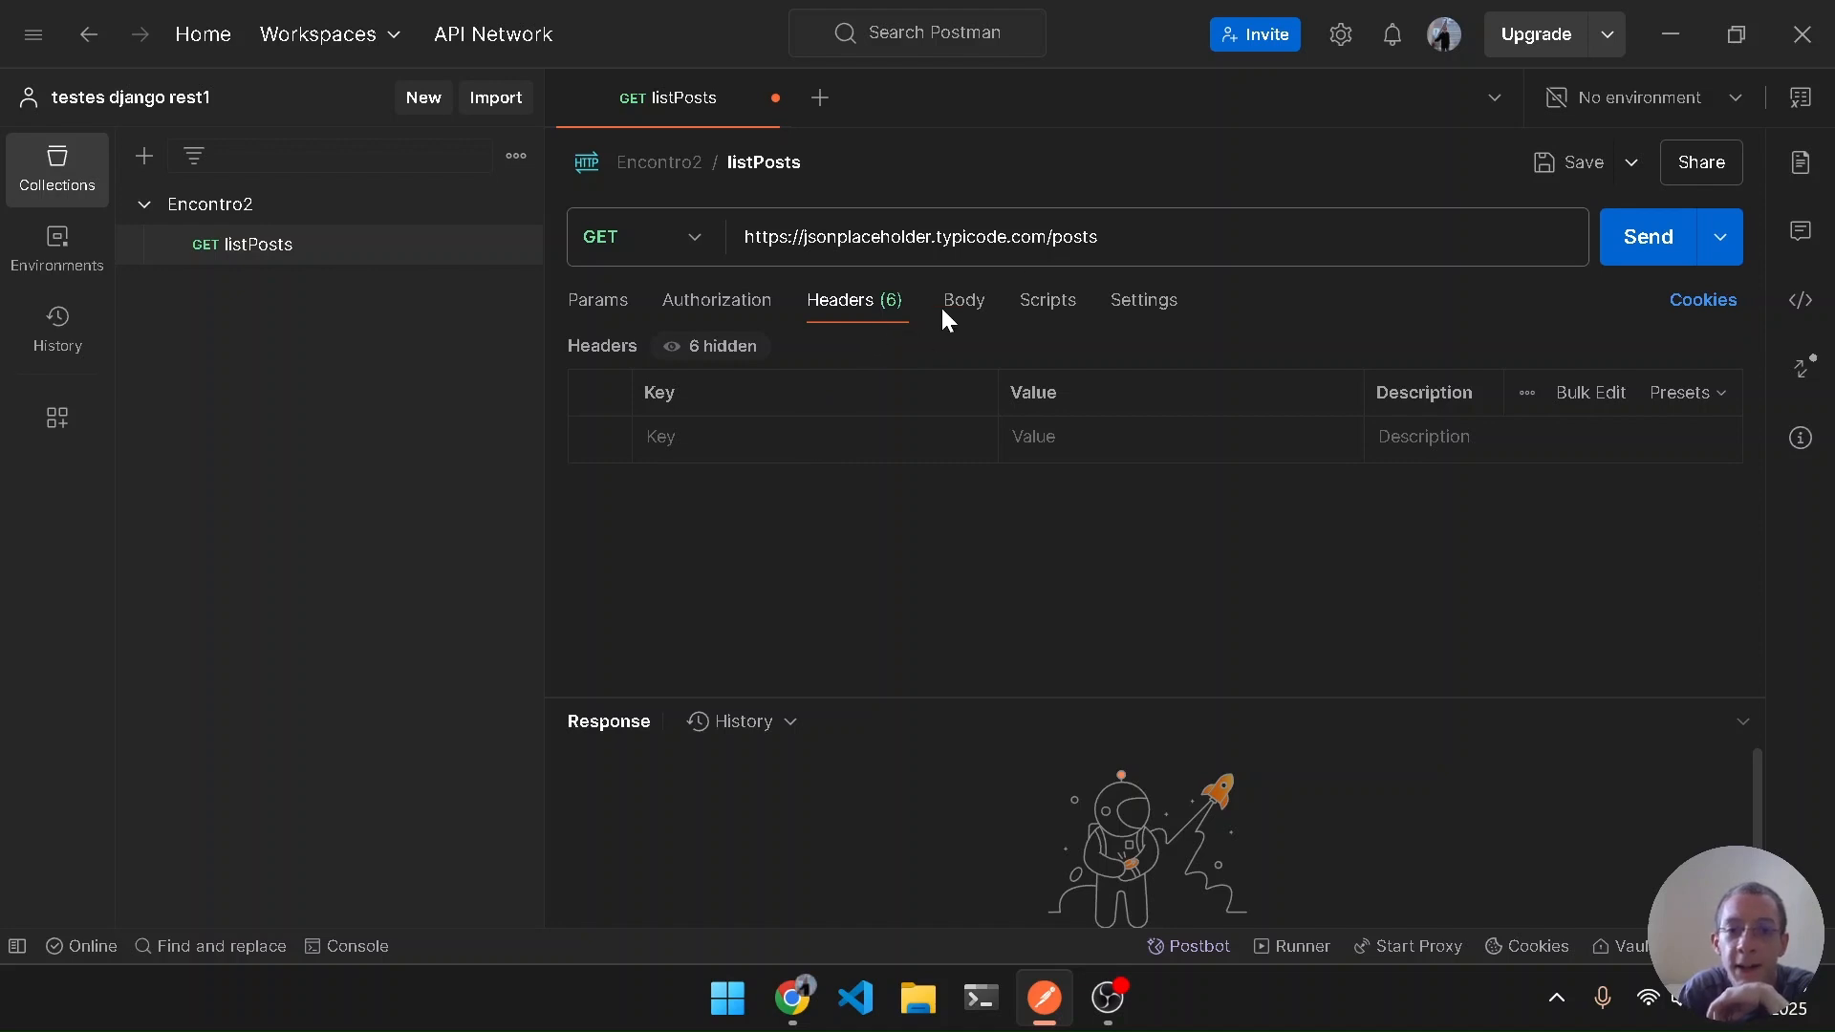
left_click(975, 306)
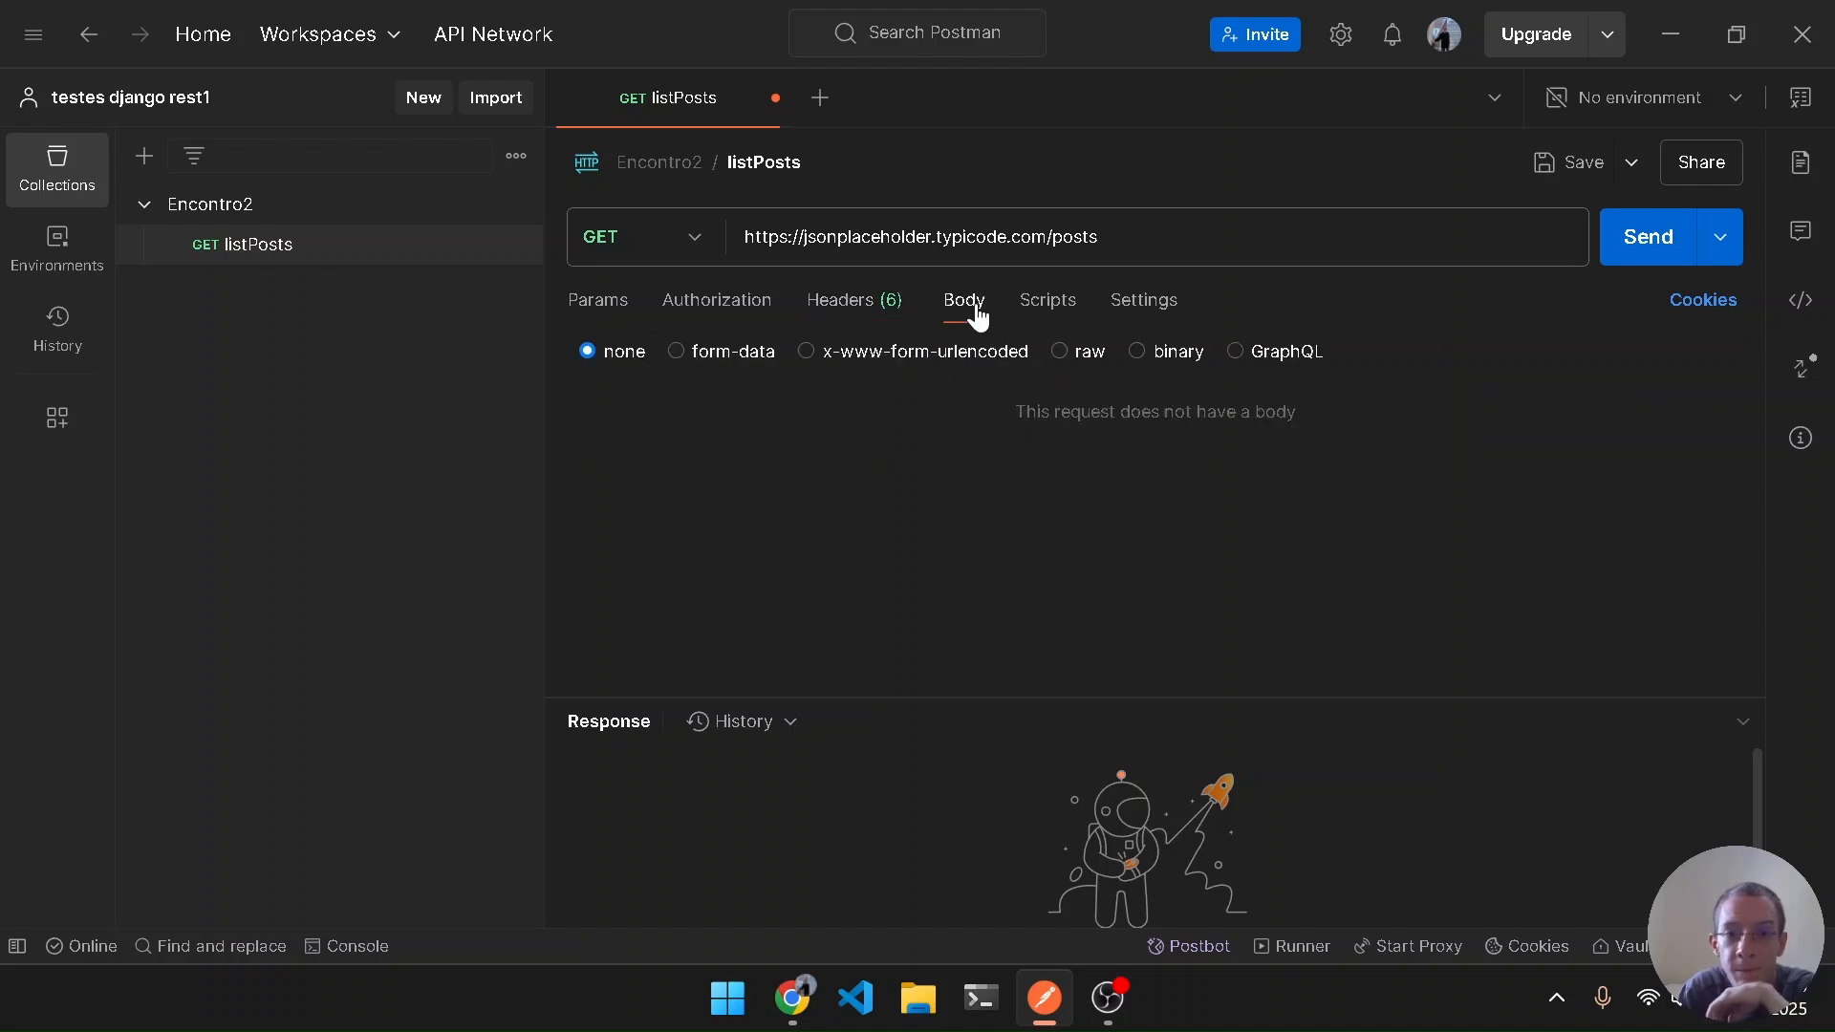
left_click(602, 306)
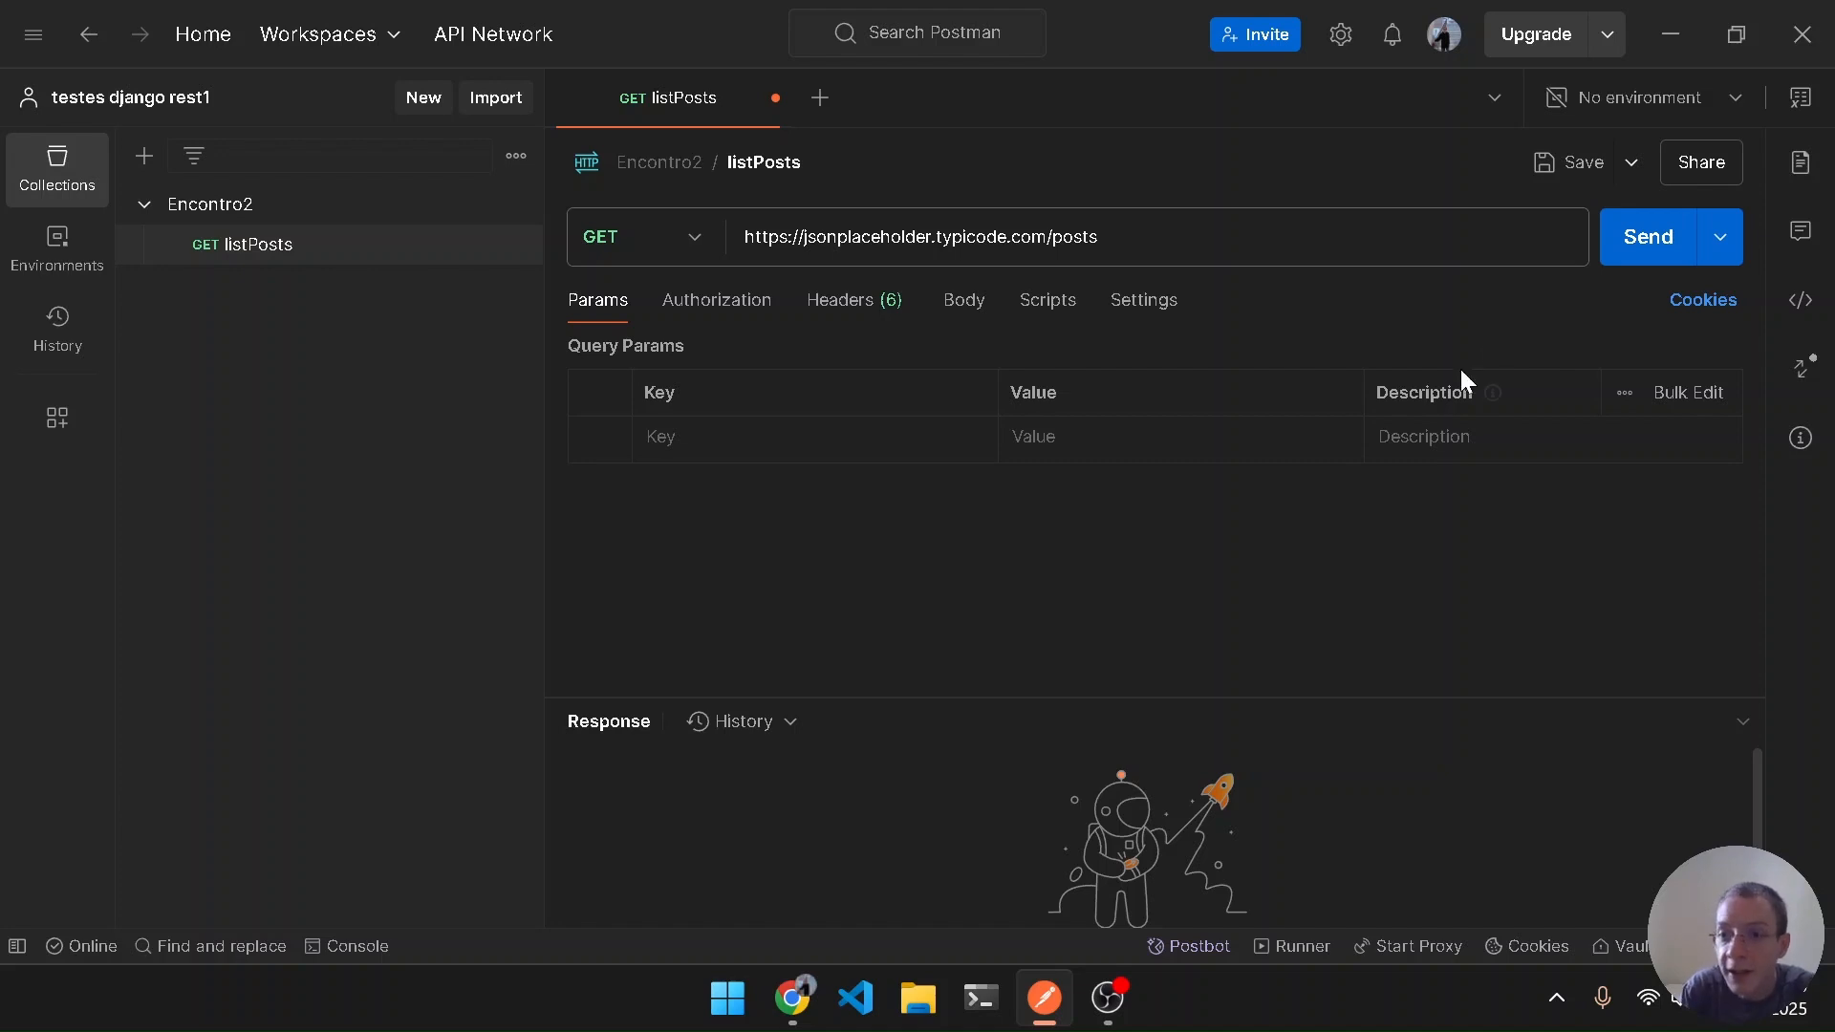
Send the listPosts GET request, and make room for its response by collapsing the collections sidebar and enlarging the response area
left_click(1729, 246)
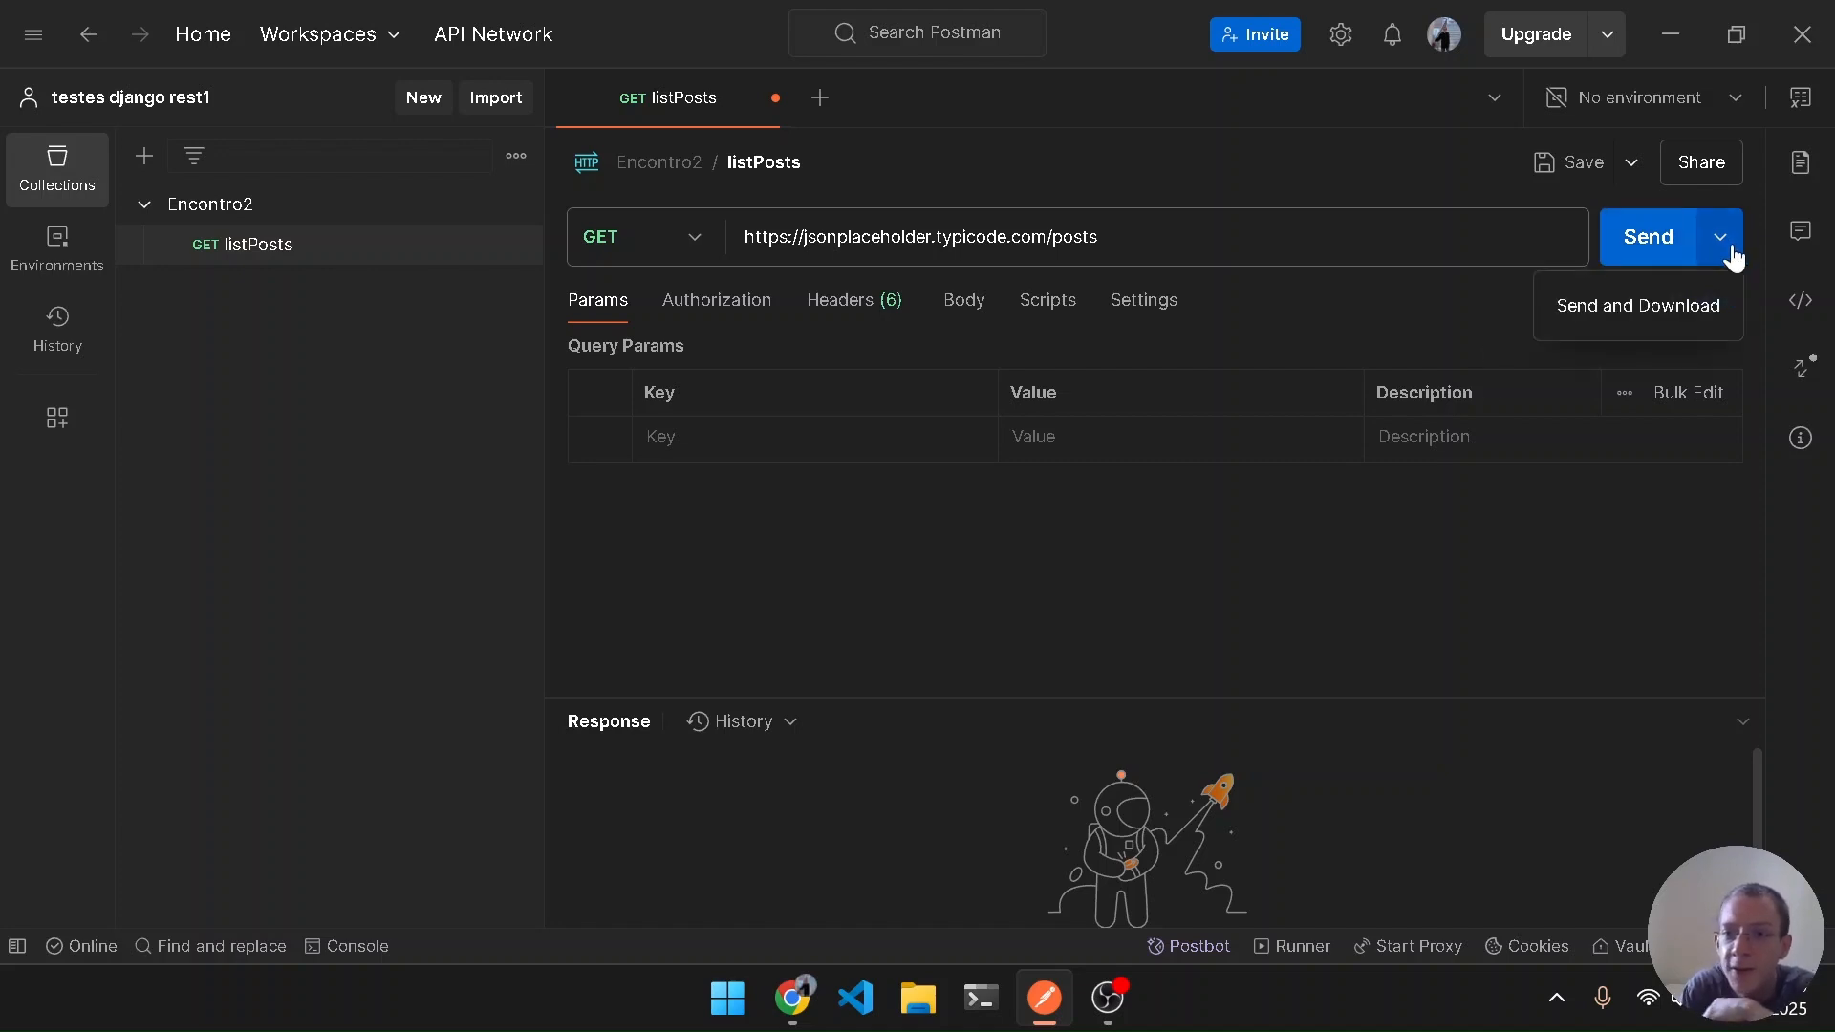
left_click(1727, 240)
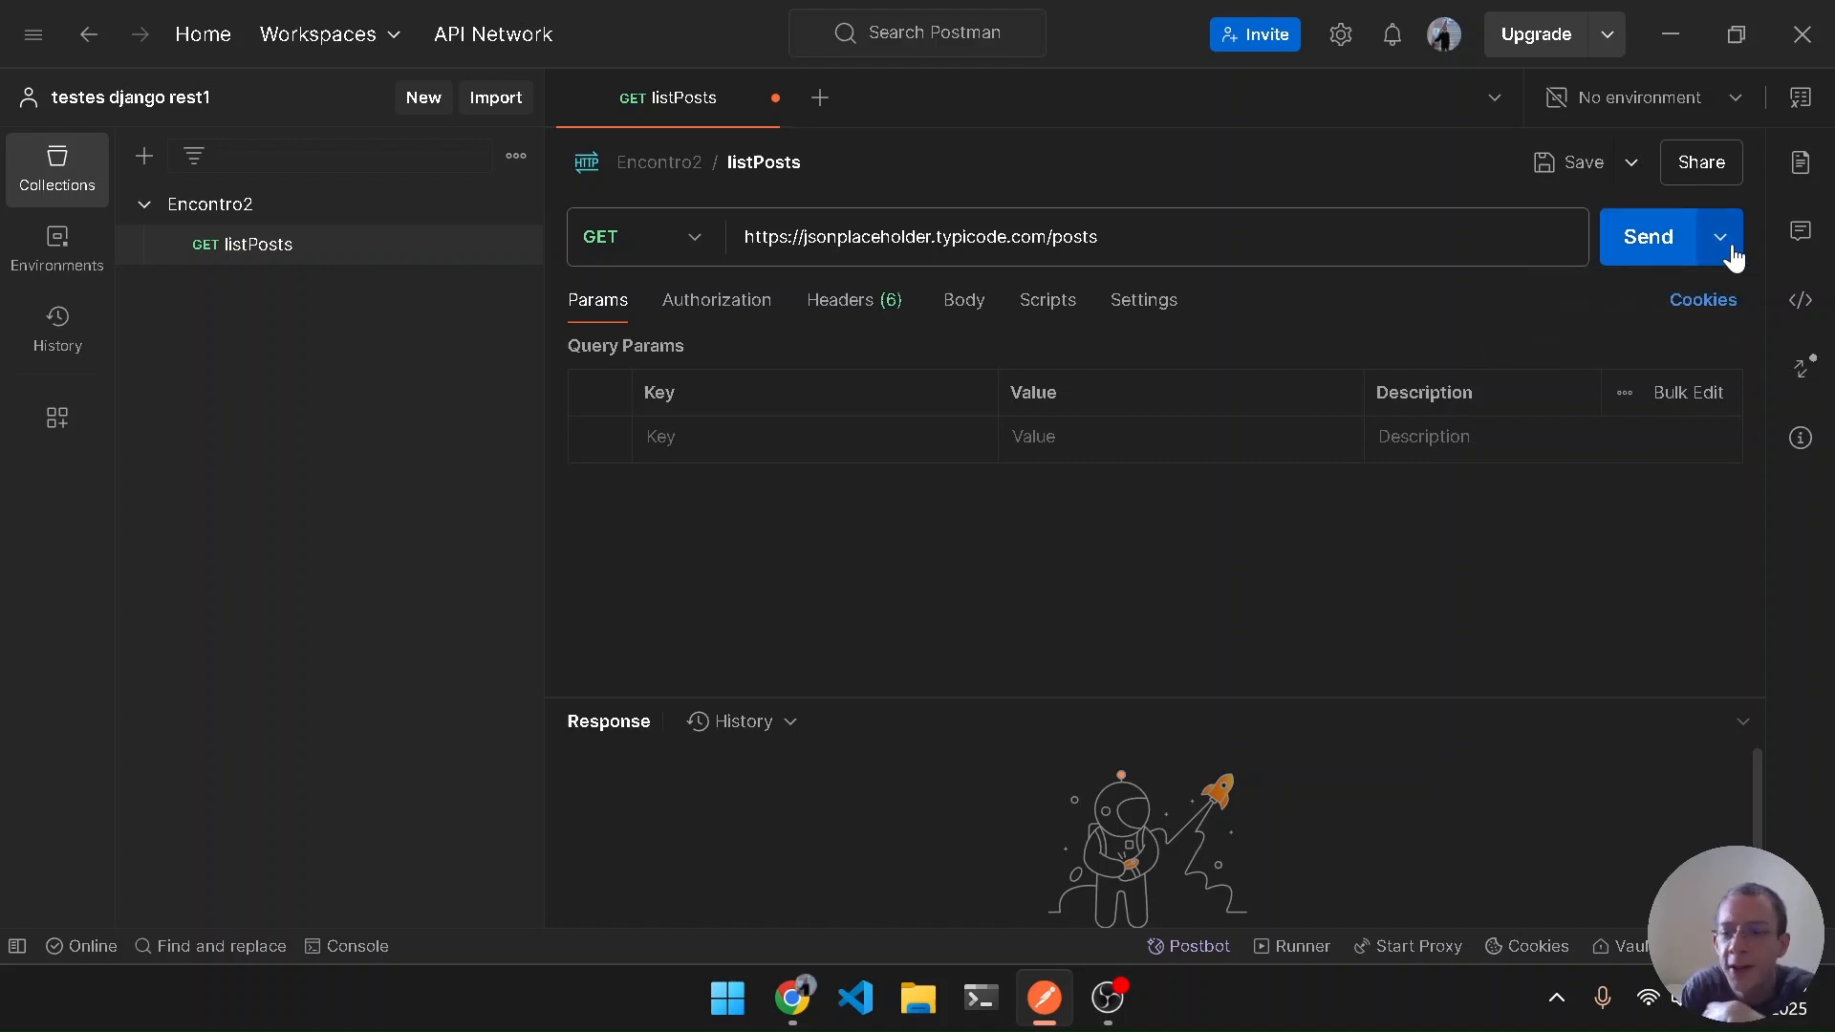
left_click(1460, 233)
key("Return")
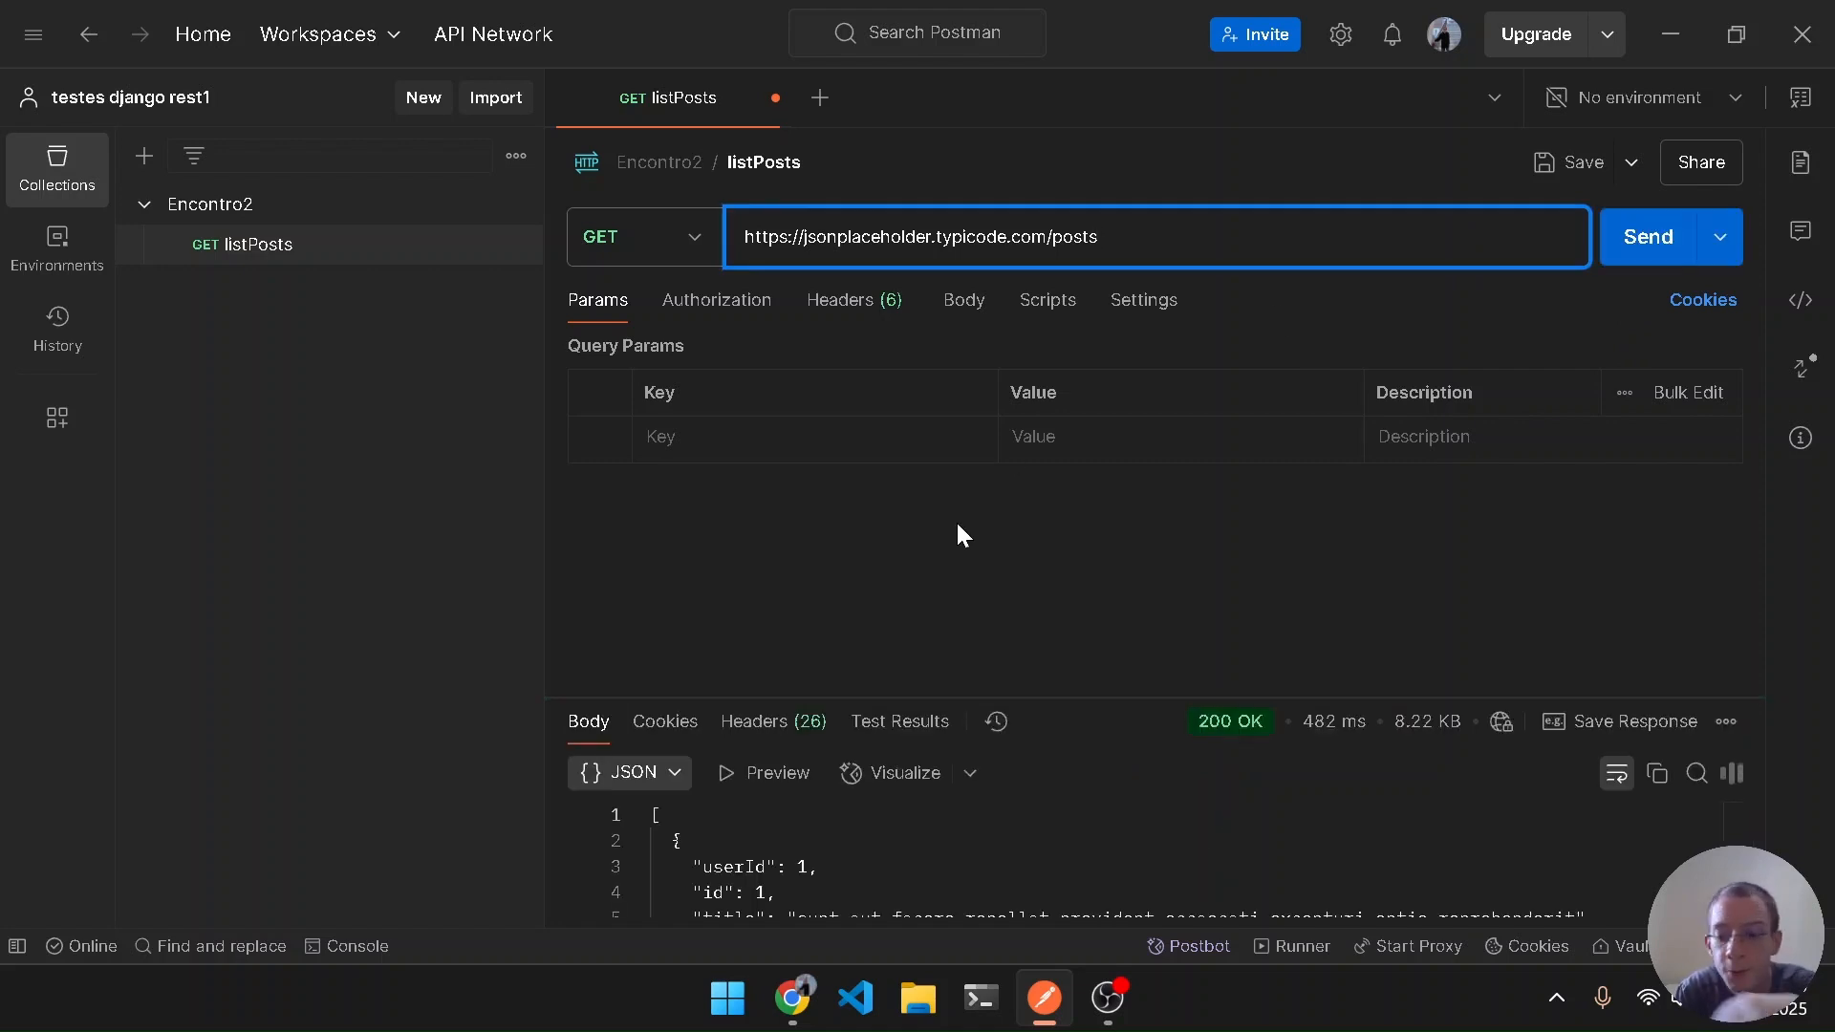
key("ctrl+backslash")
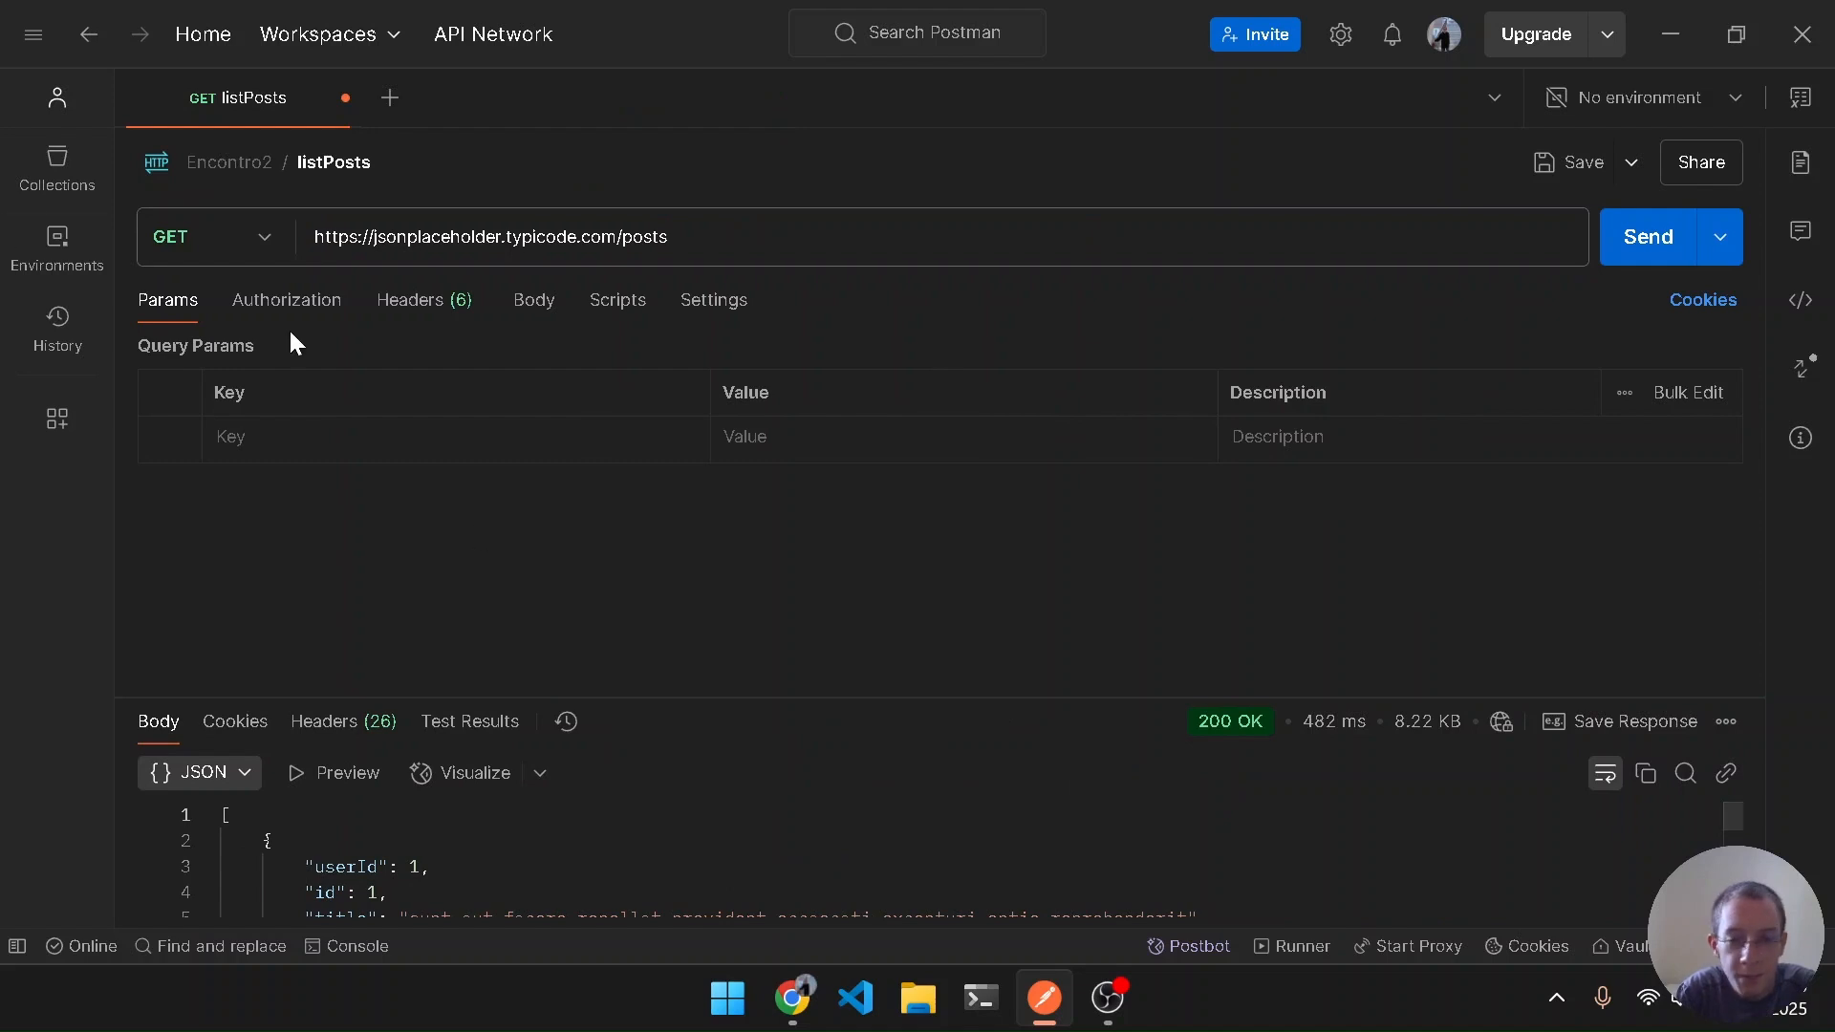
left_click_drag(963, 703, 1011, 377)
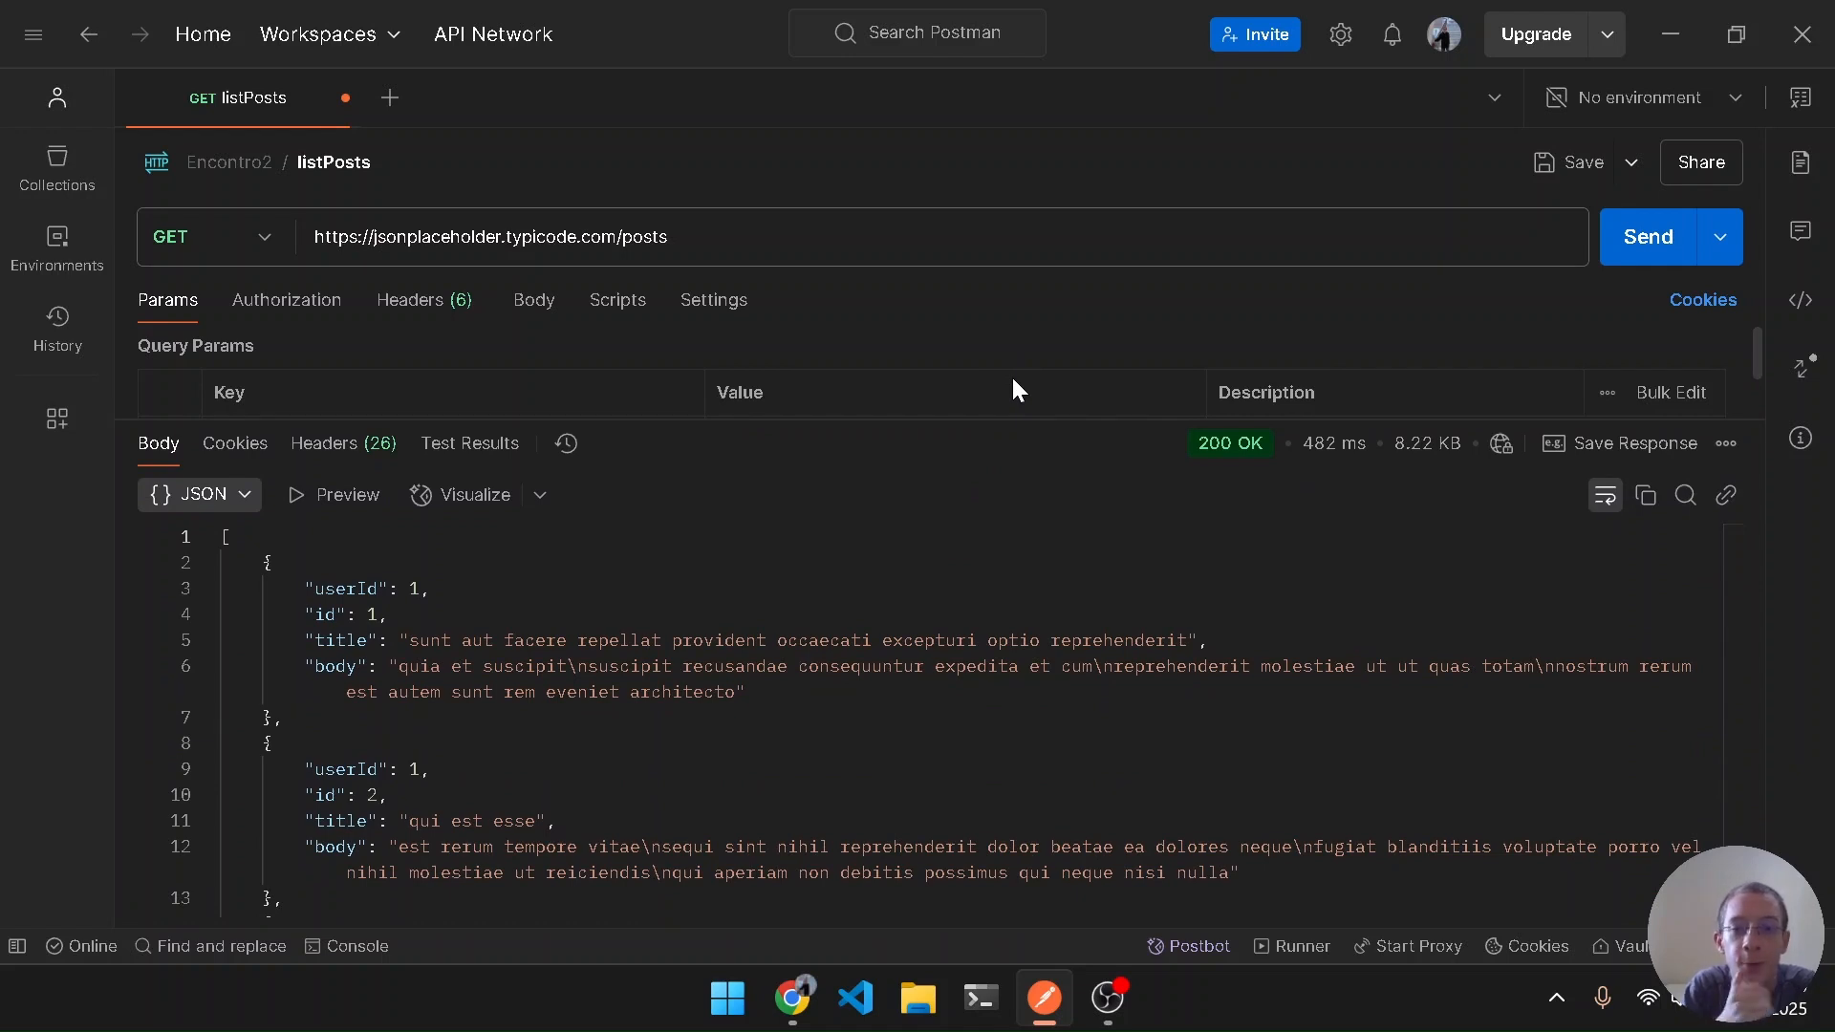
Check the response's status details and examine its headers
mouse_move(1237, 456)
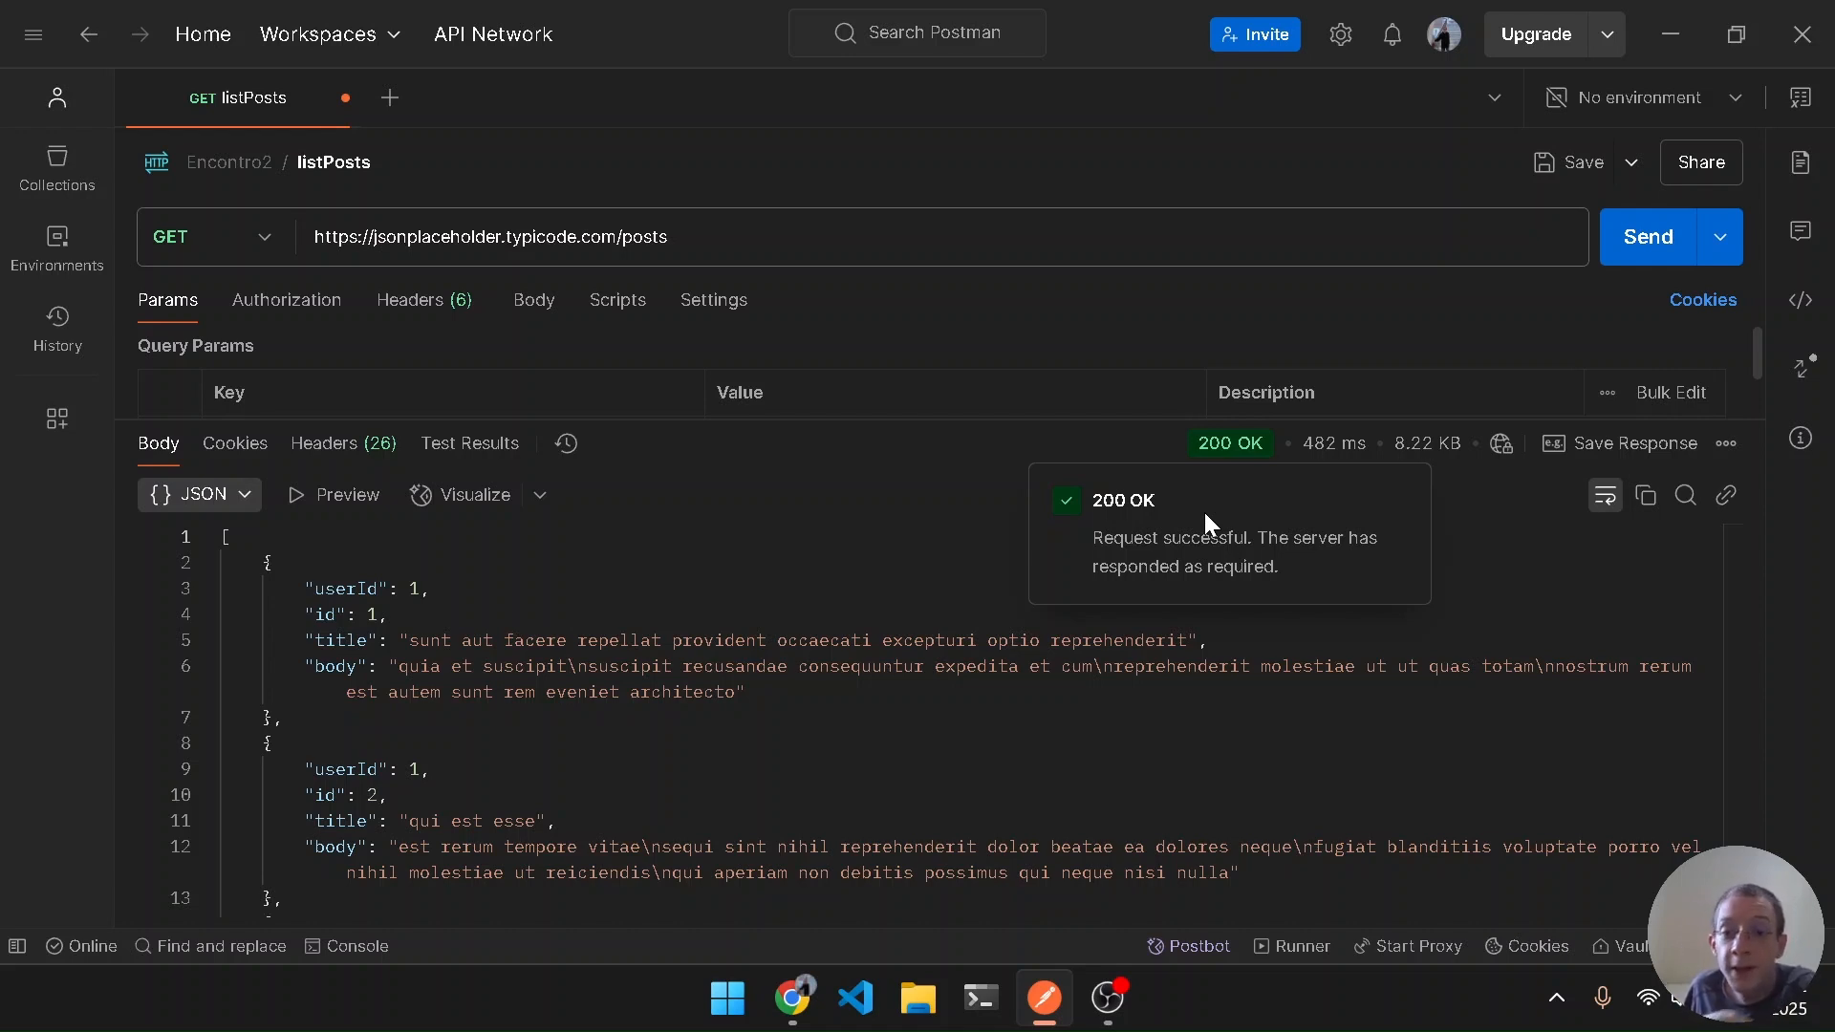
left_click(325, 448)
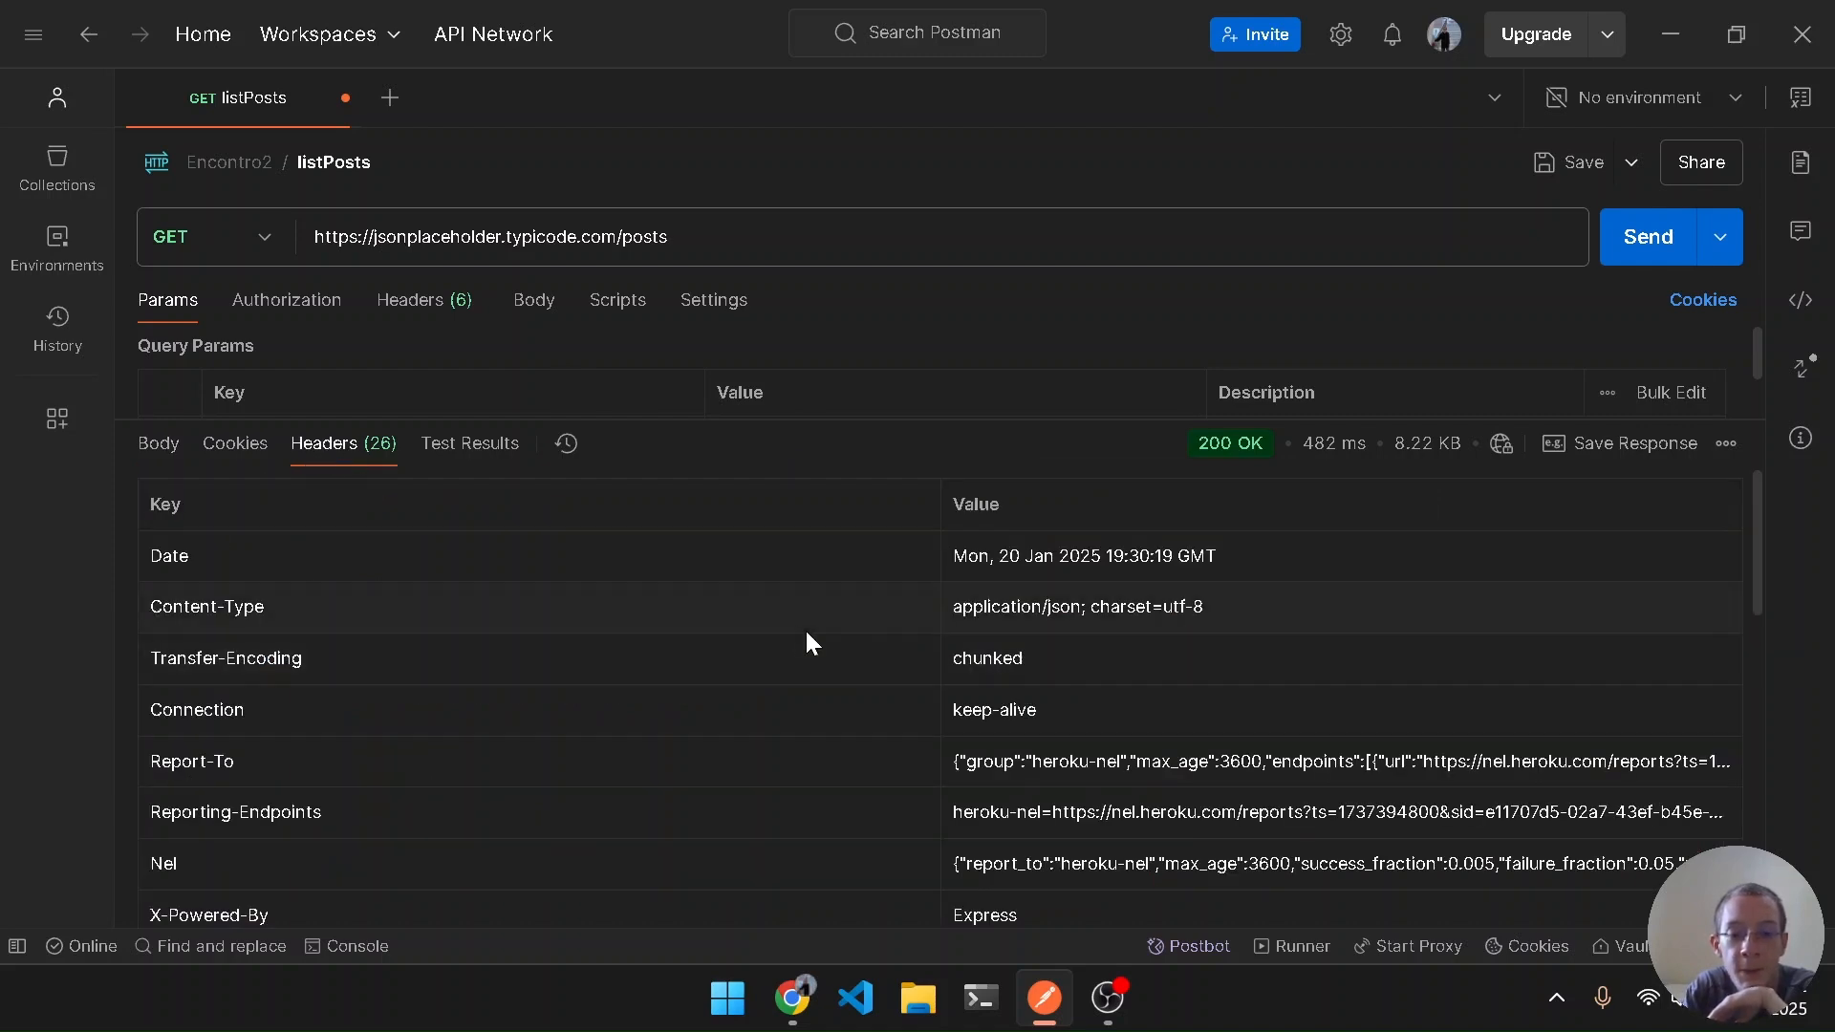
scroll(808, 639, "down", 10)
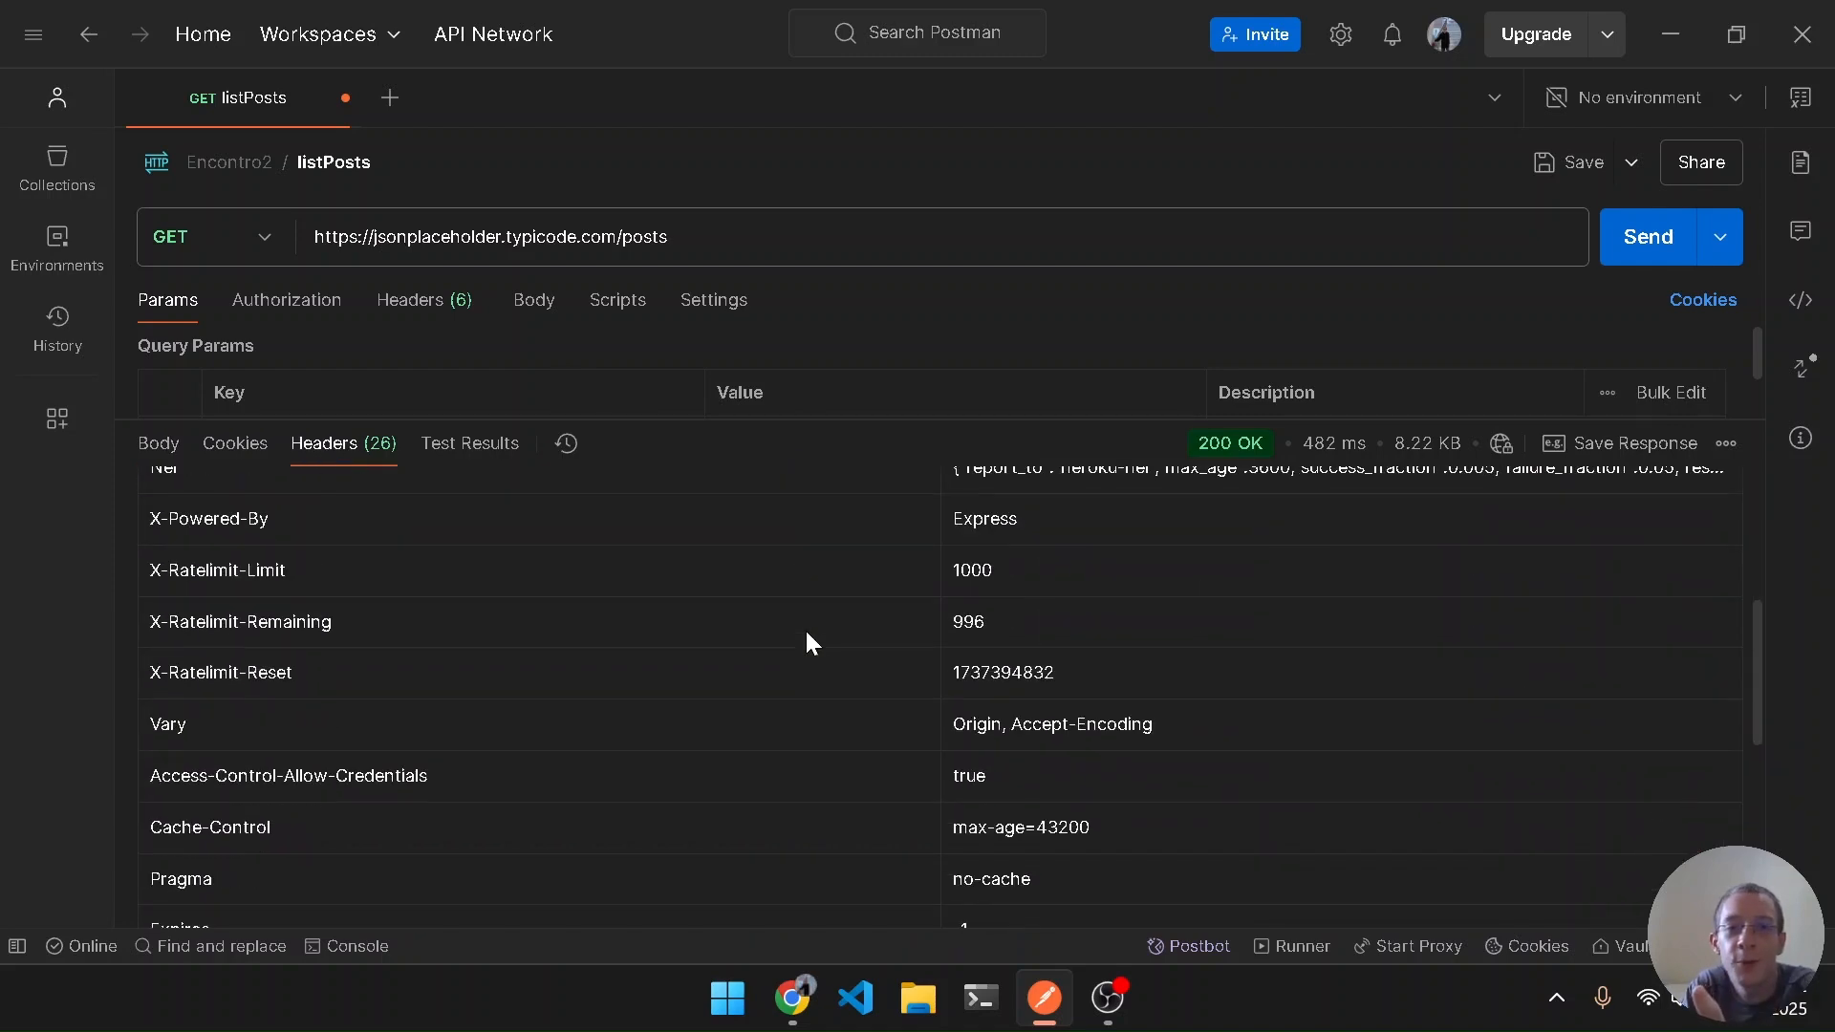
scroll(808, 636, "up", 10)
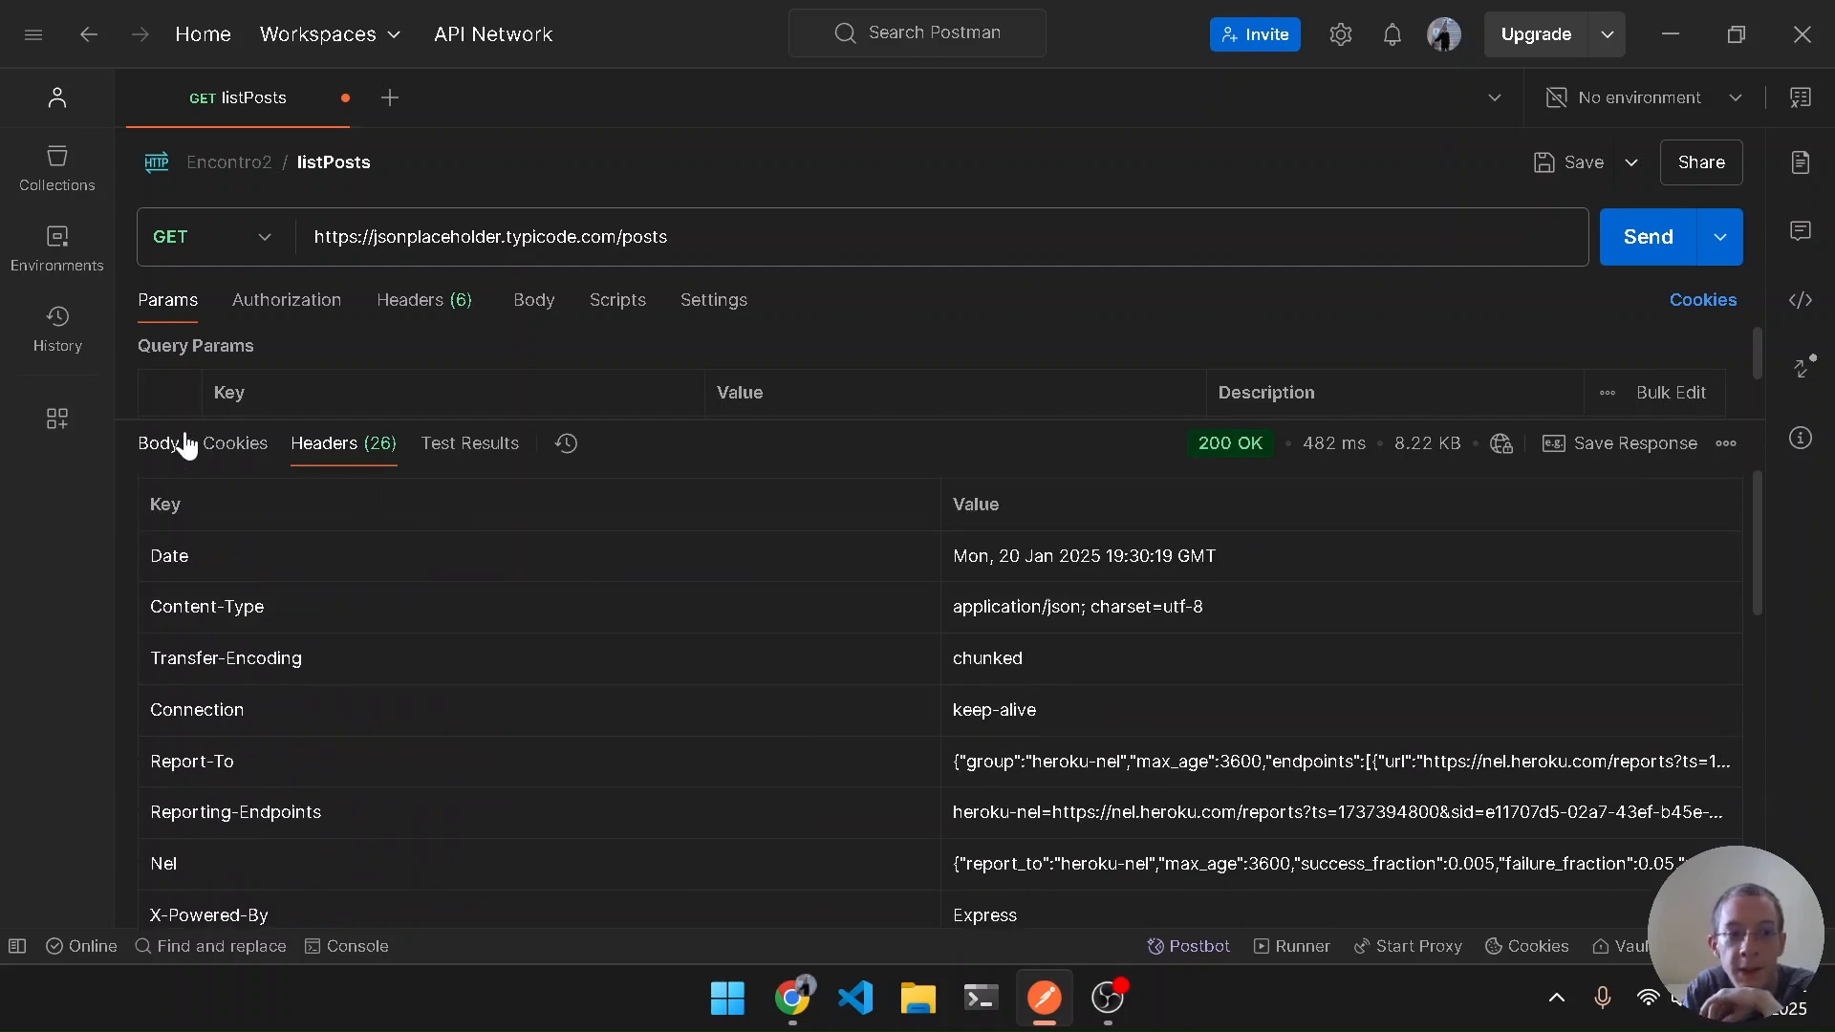
Return to the response body and browse through the listed posts
left_click(153, 446)
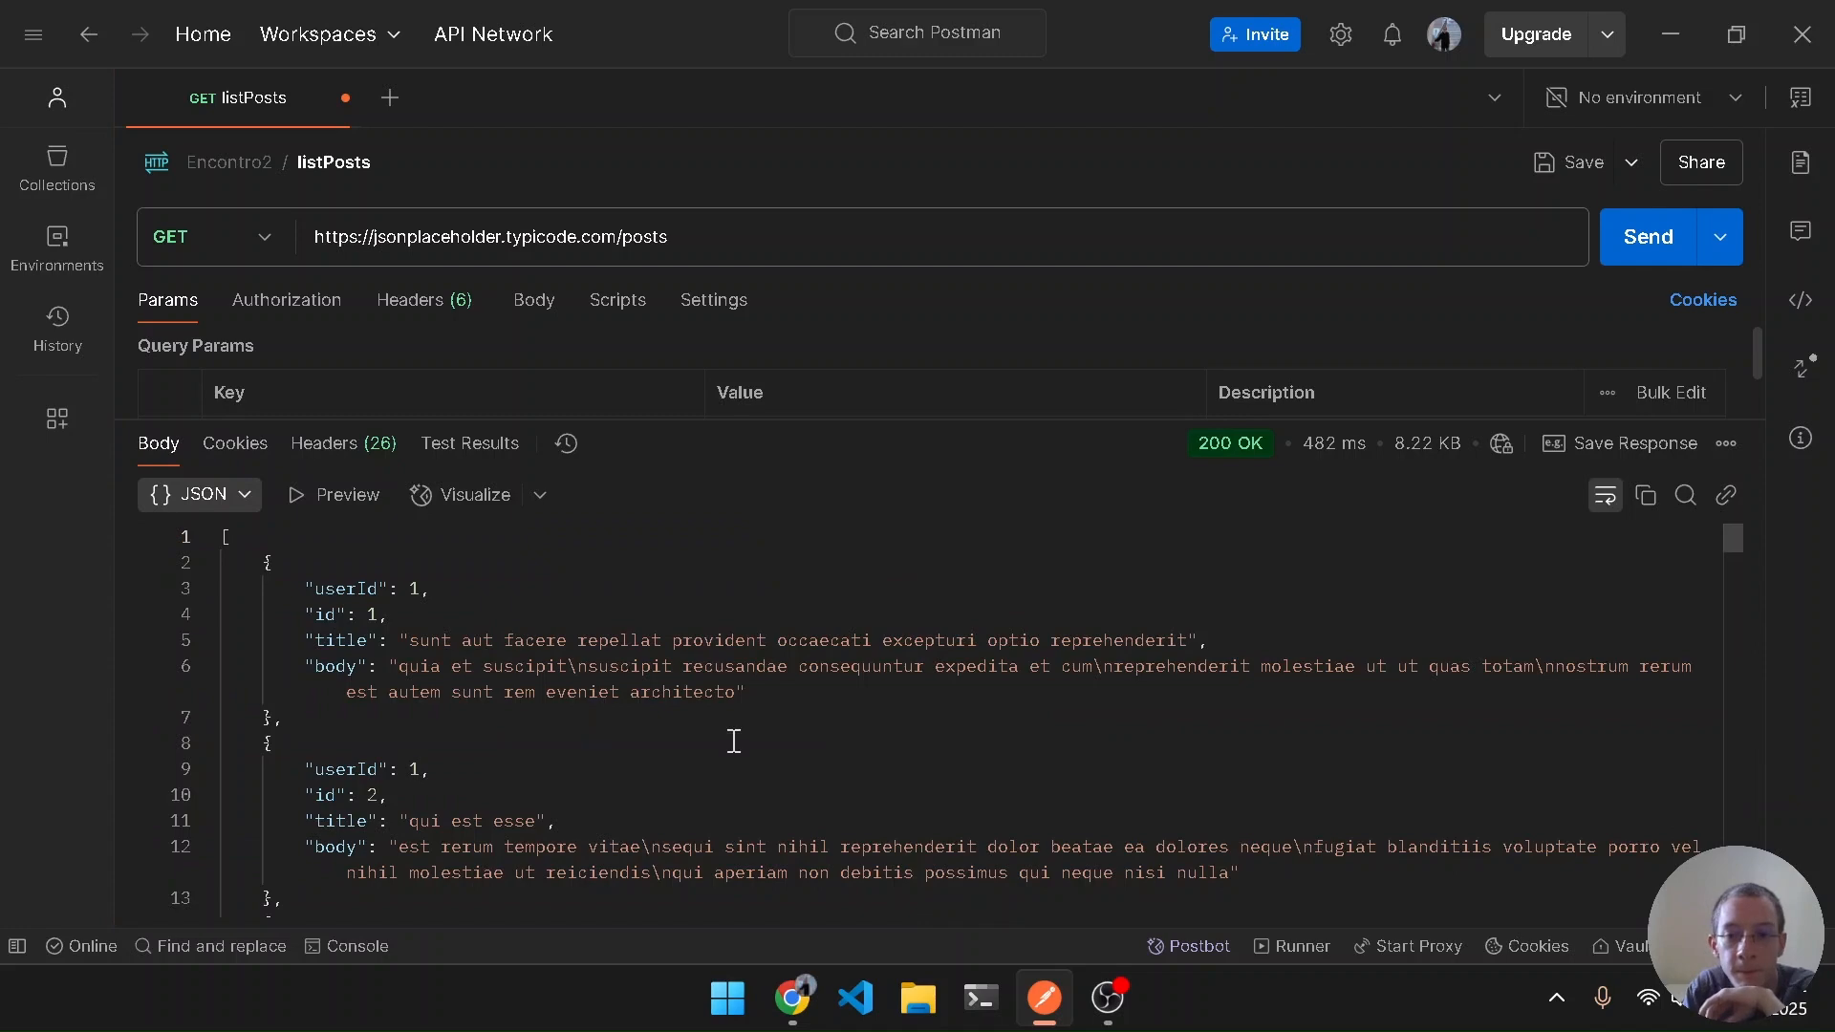
scroll(741, 742, "down", 7)
scroll(746, 742, "down", 10)
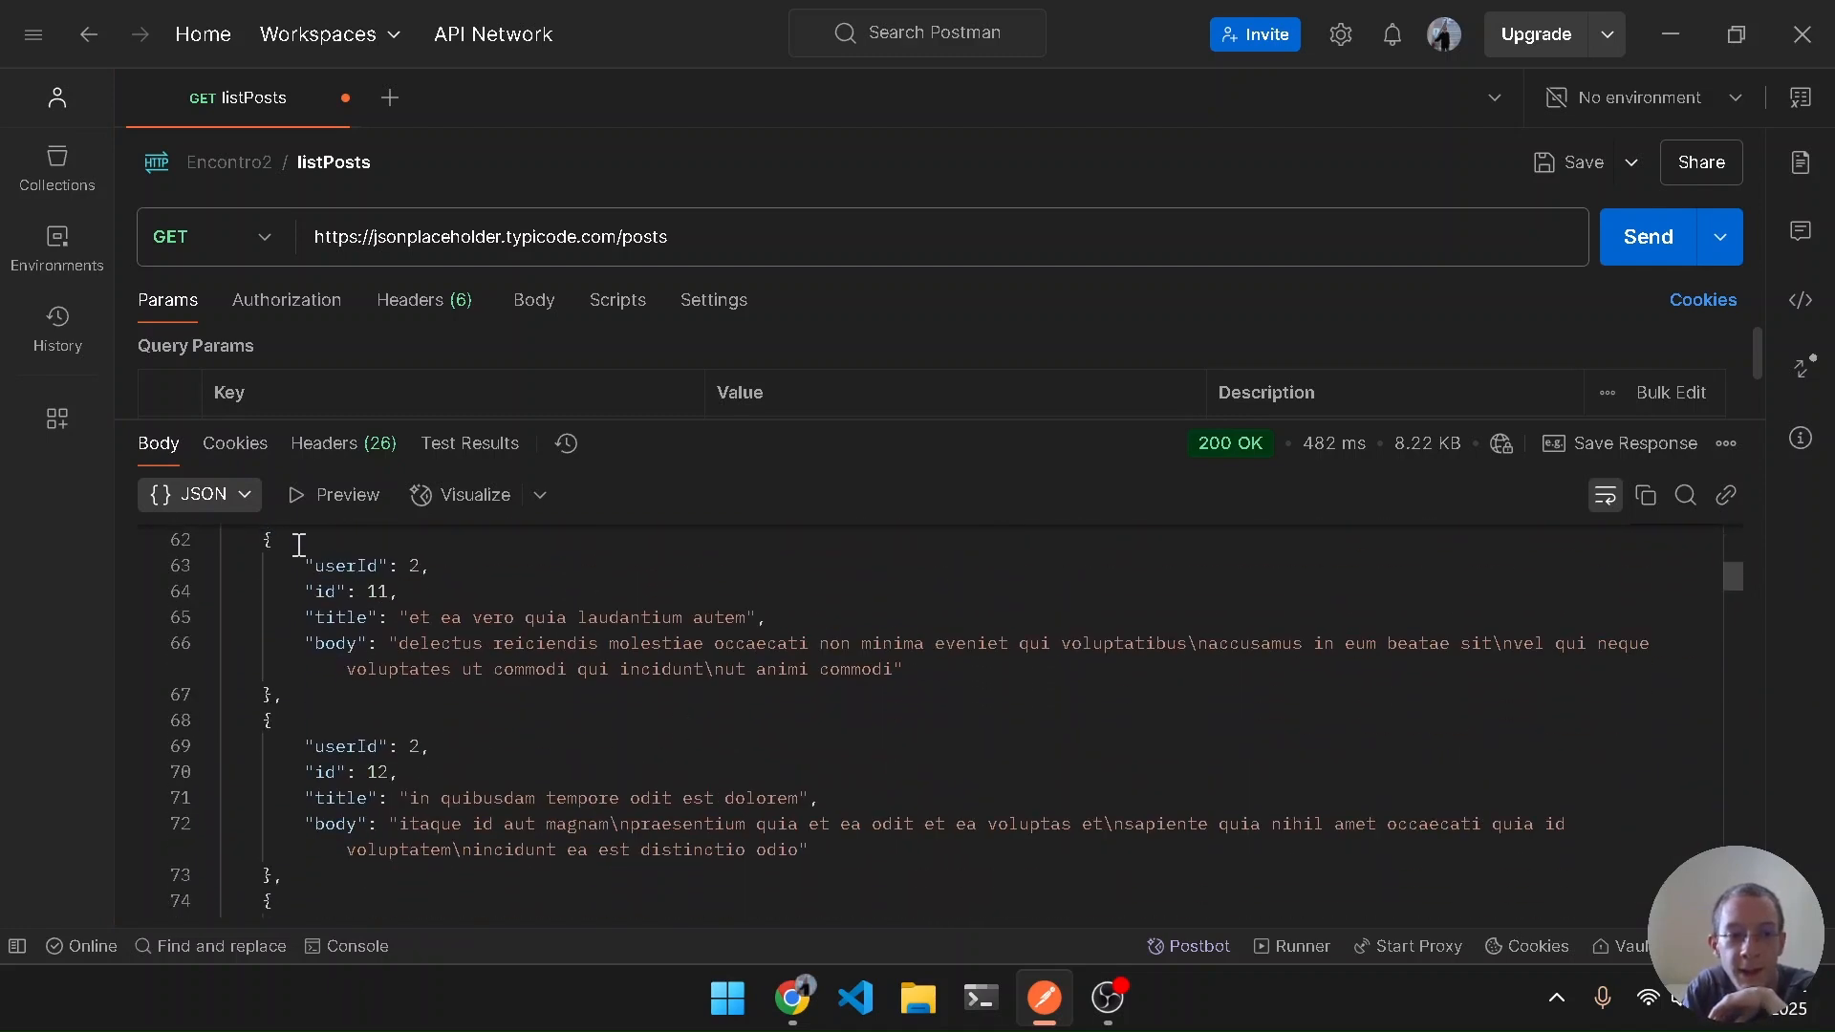
Switch the response body format to XML and set it back to JSON
left_click(245, 503)
left_click(249, 590)
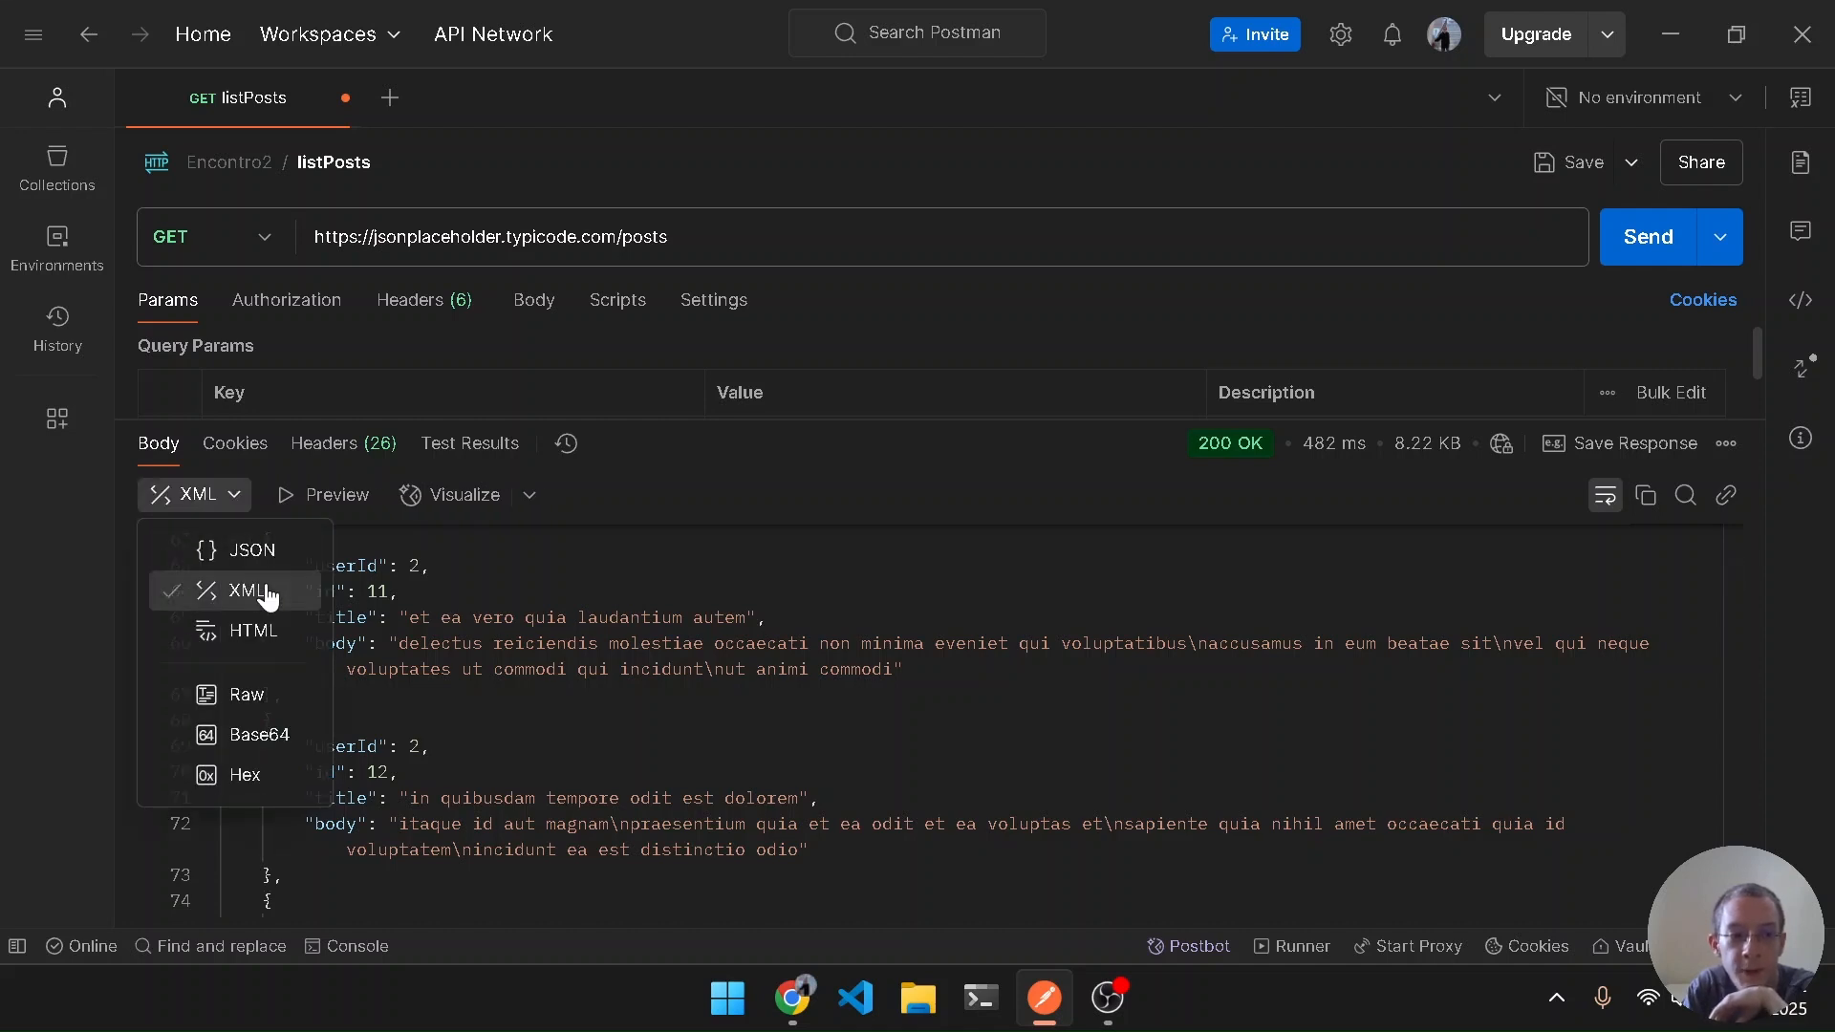
left_click(227, 485)
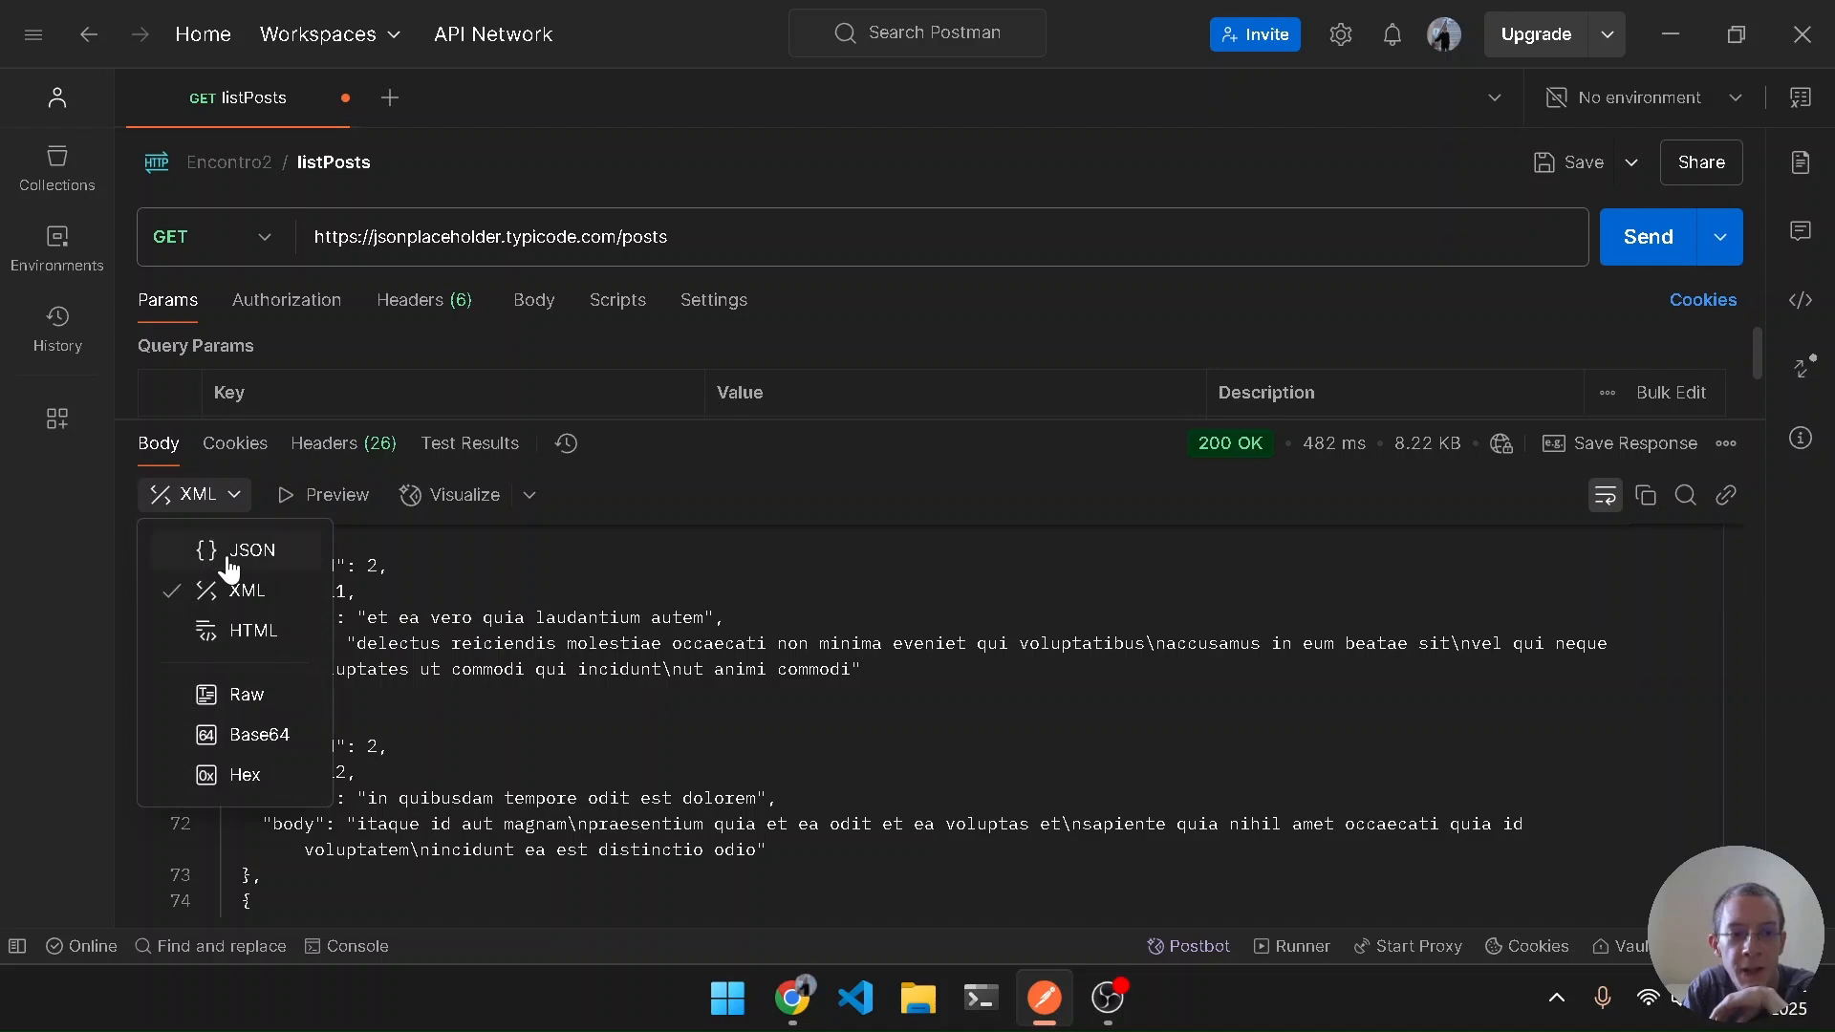
left_click(228, 546)
left_click(661, 744)
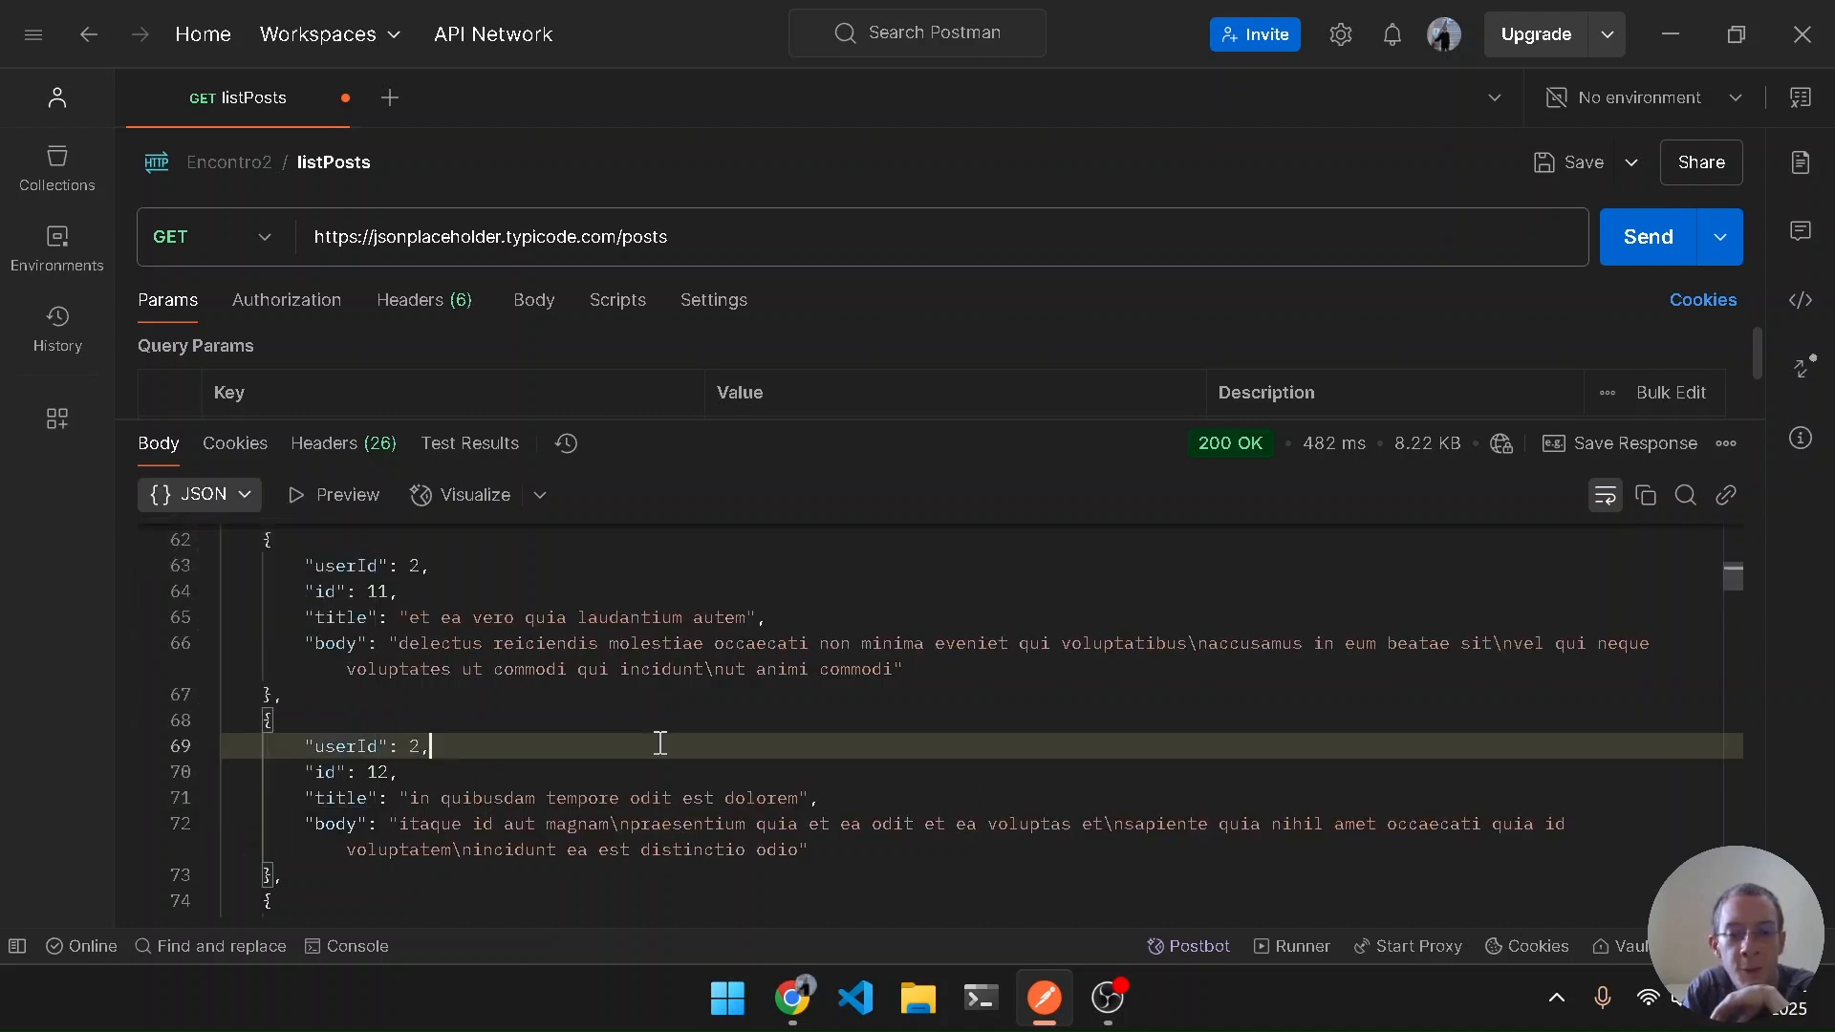
Browse the posts in the JSON response body and check the response size details
scroll(660, 742, "up", 15)
scroll(660, 744, "up", 1)
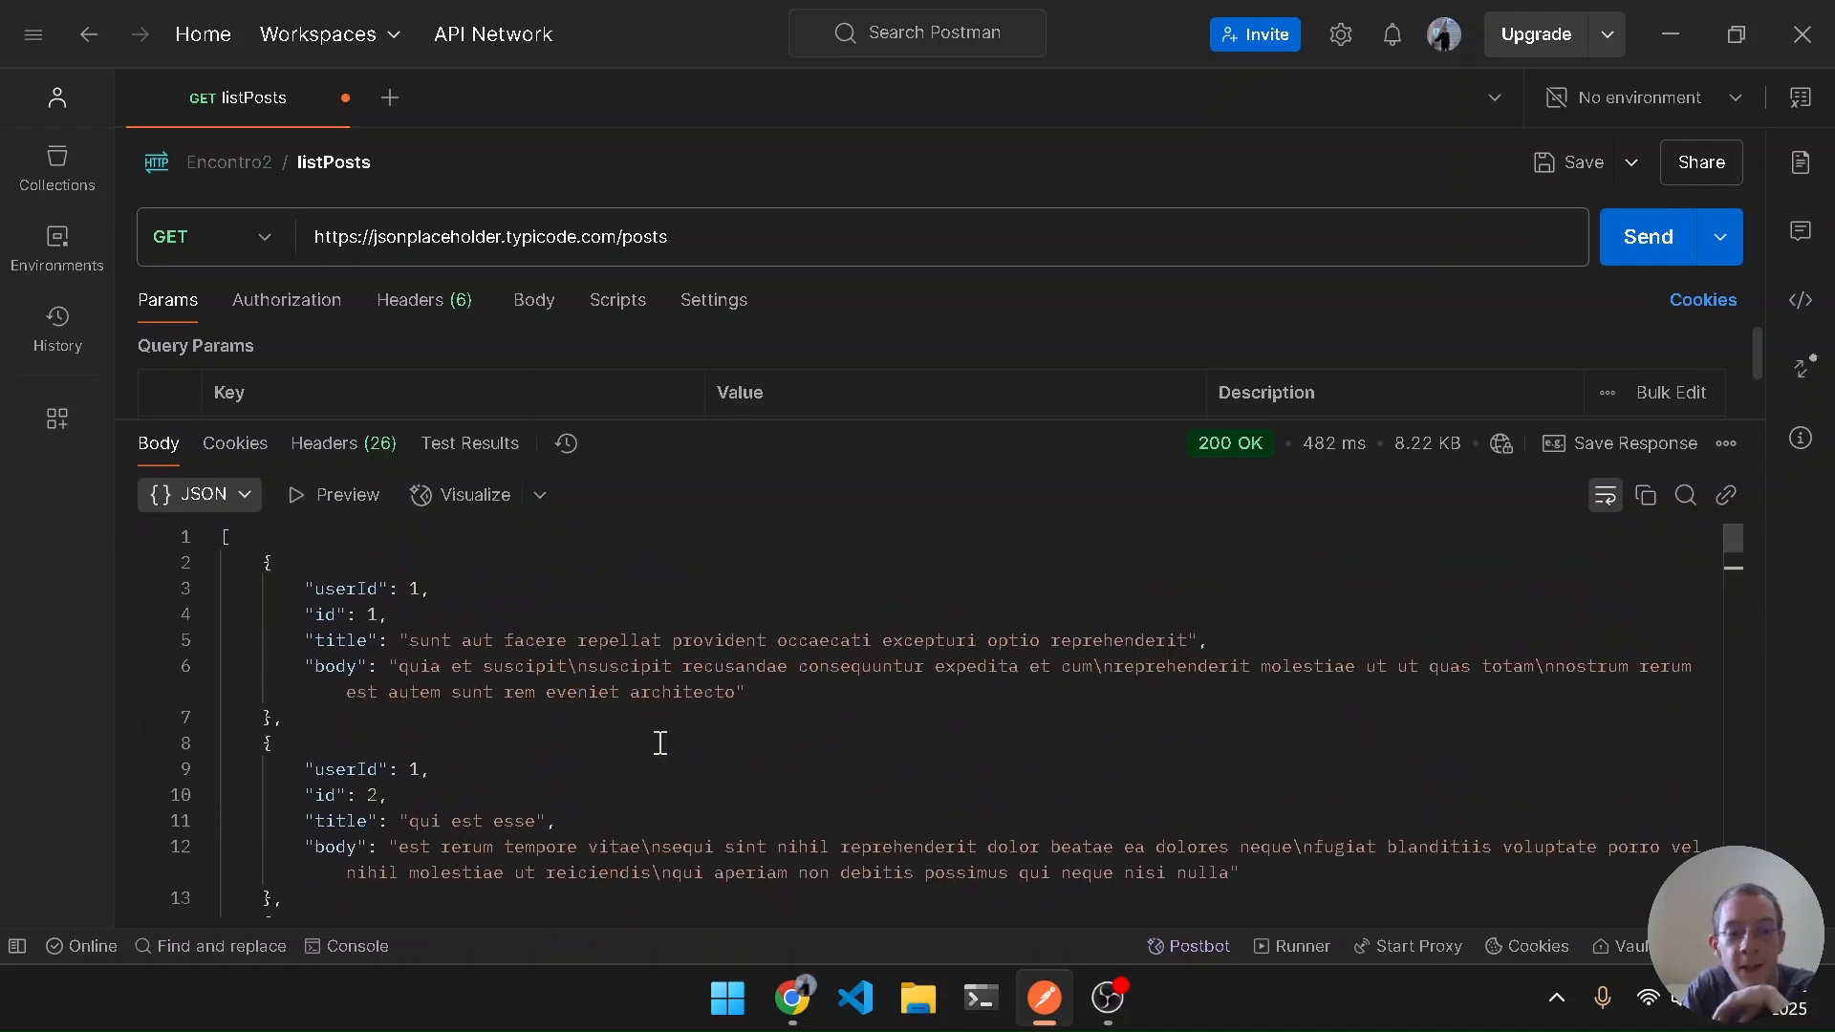
scroll(660, 744, "down", 20)
scroll(661, 744, "up", 20)
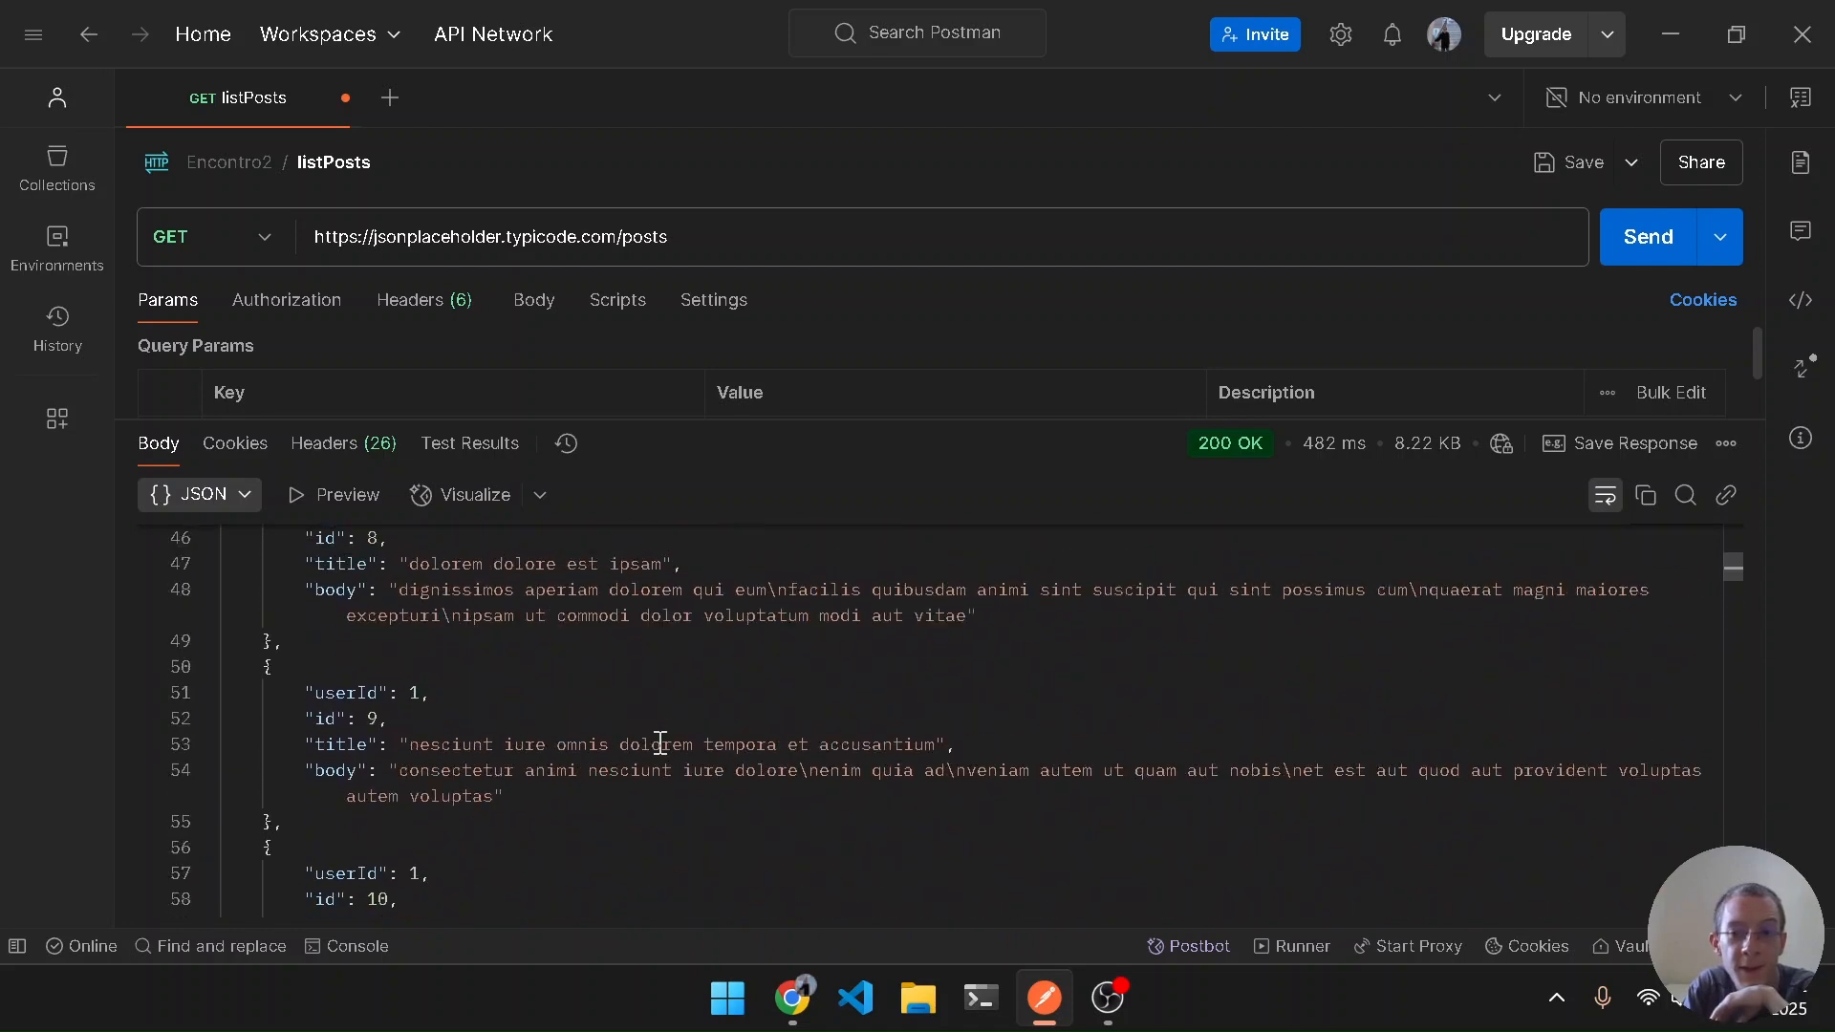
scroll(661, 744, "up", 10)
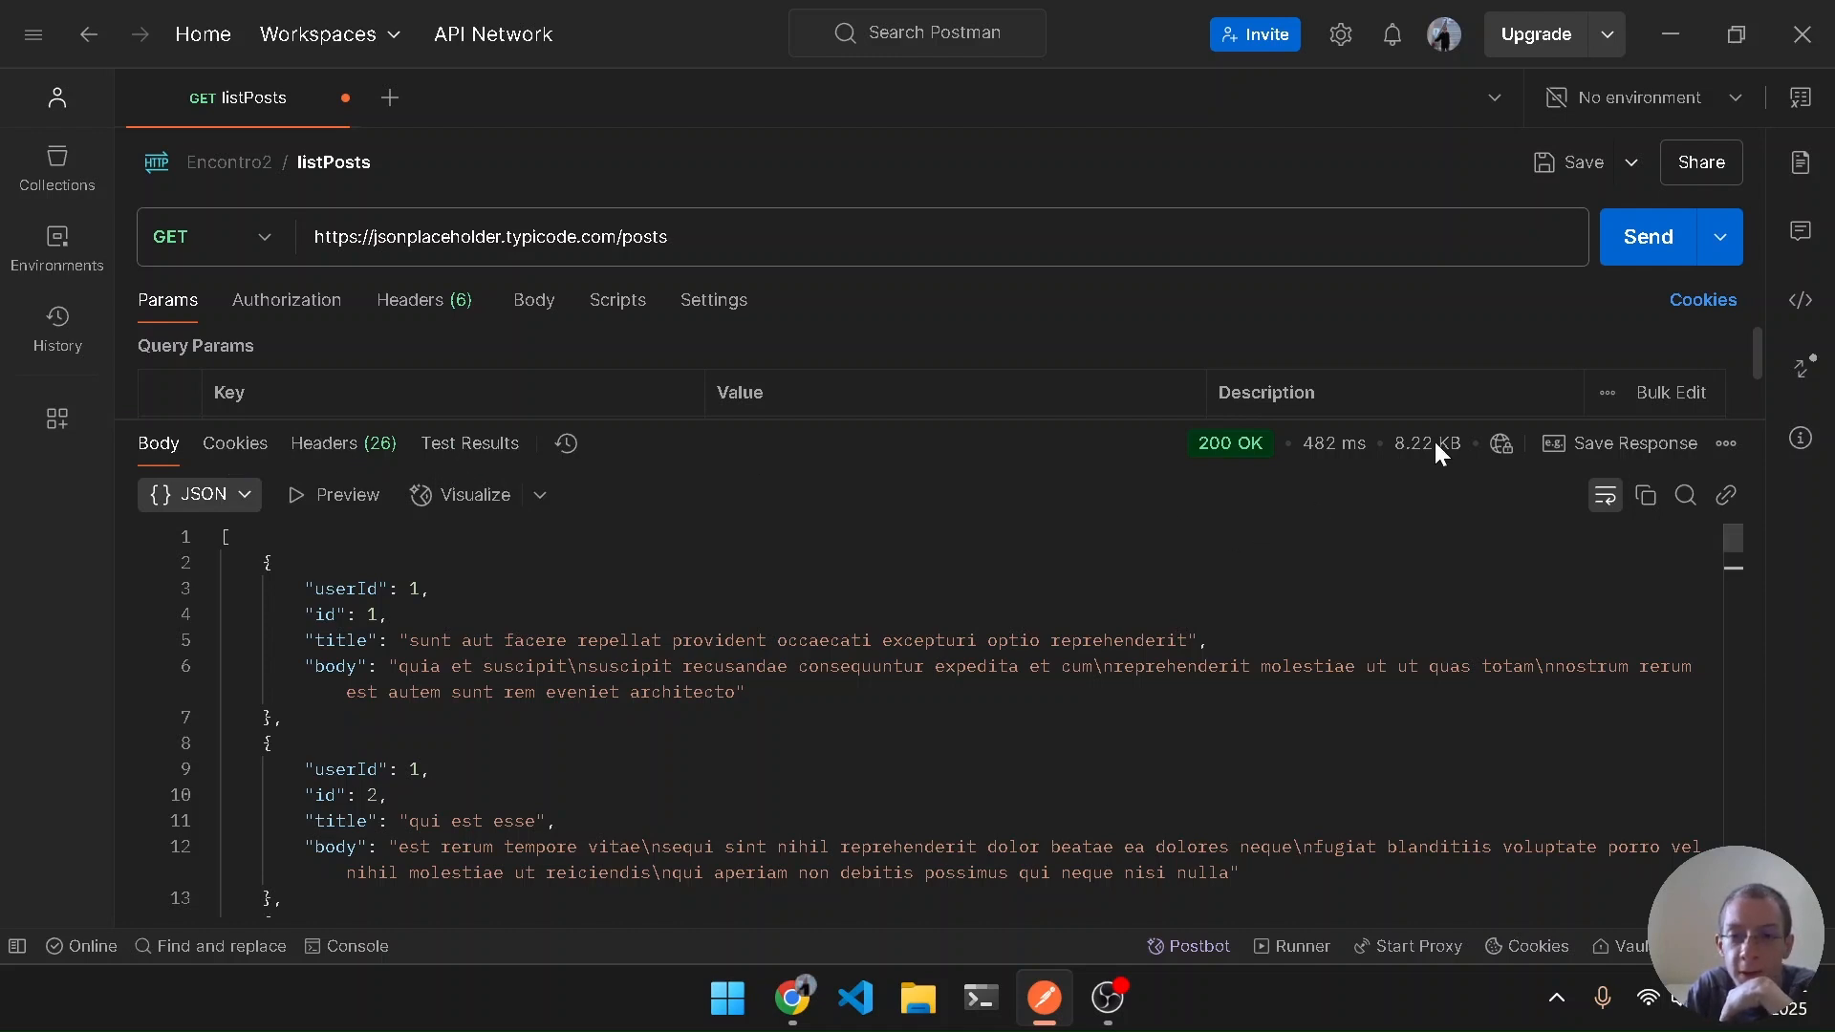
mouse_move(1408, 454)
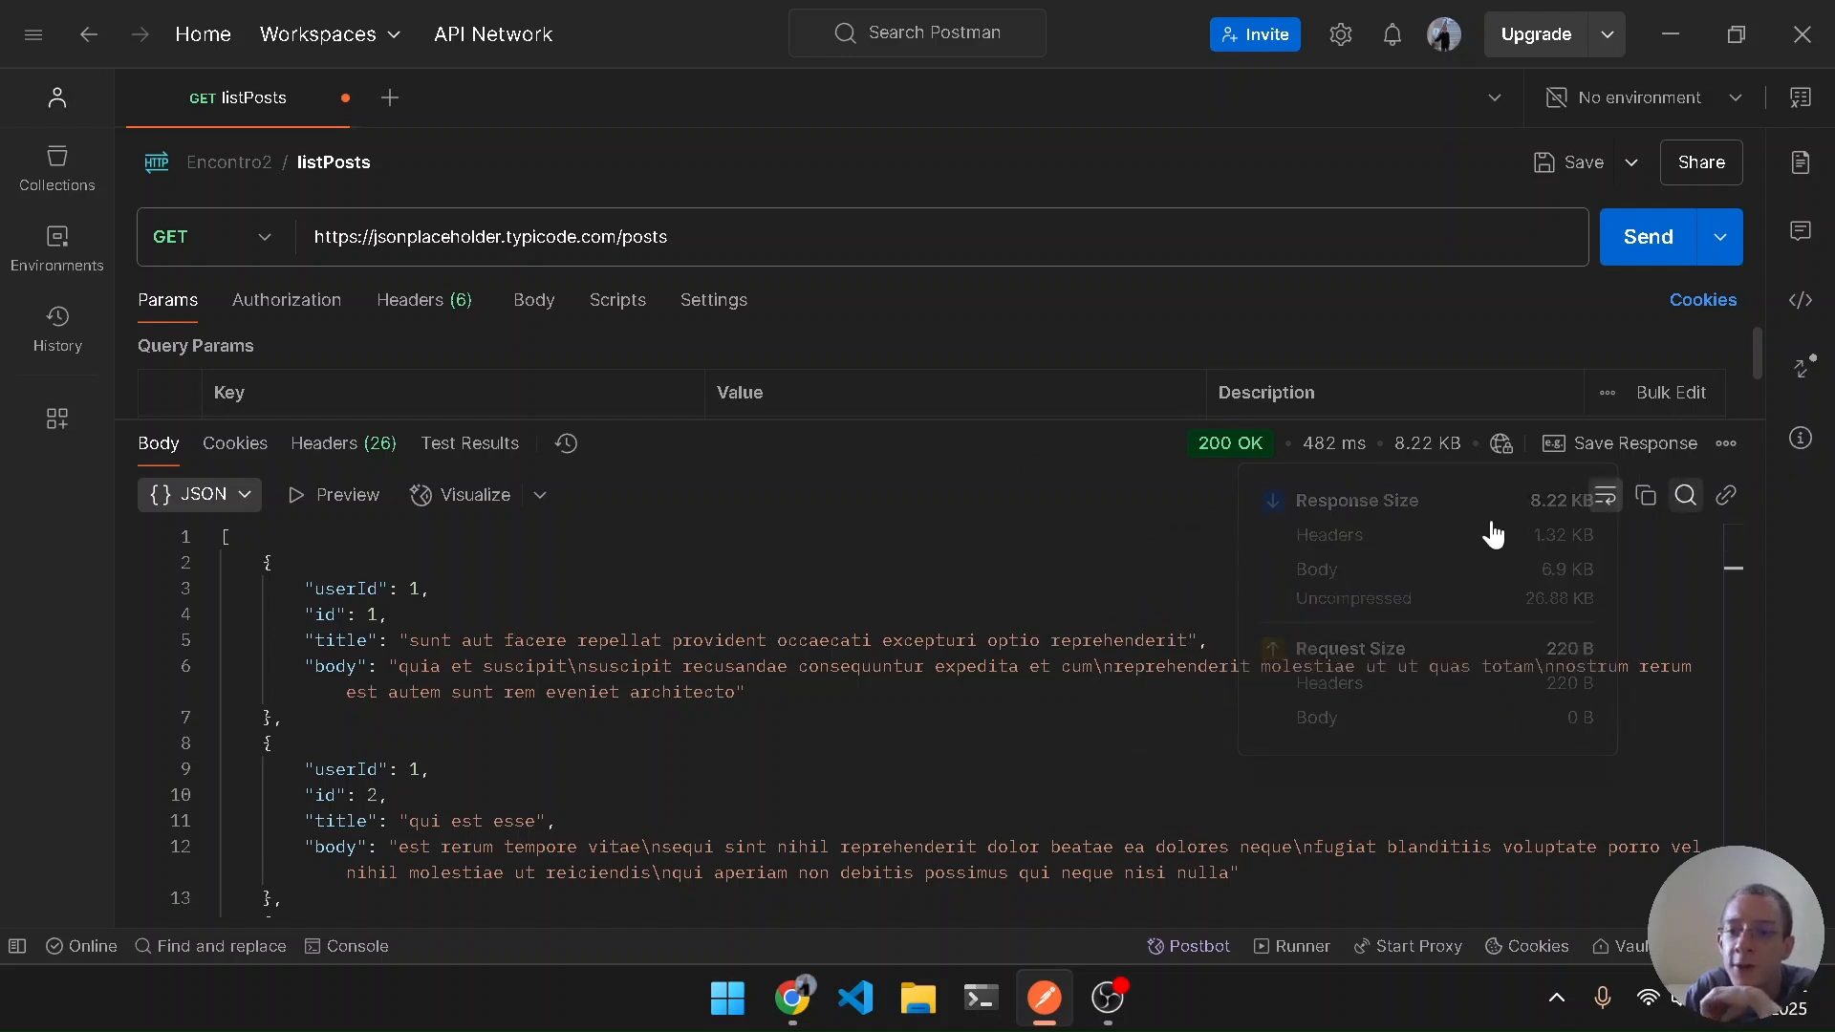
Enlarge the request area and show the collections sidebar again
left_click_drag(934, 417, 978, 751)
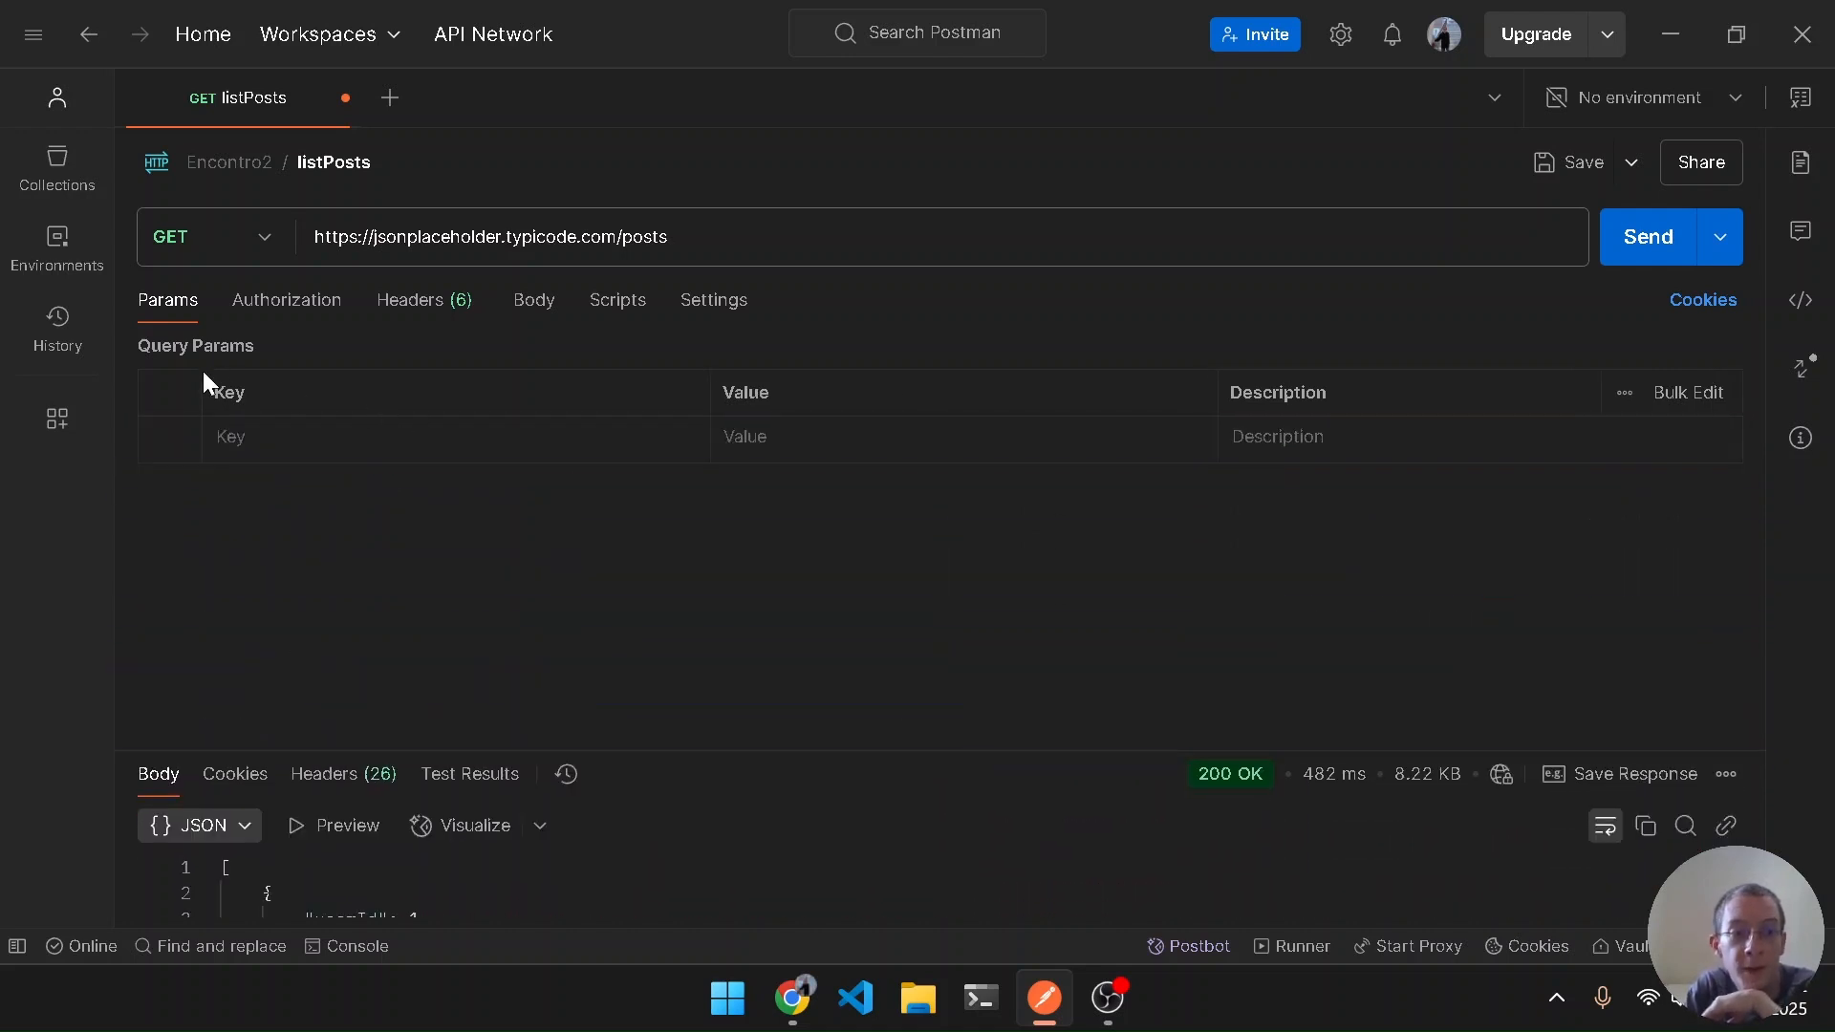
key("ctrl+backslash")
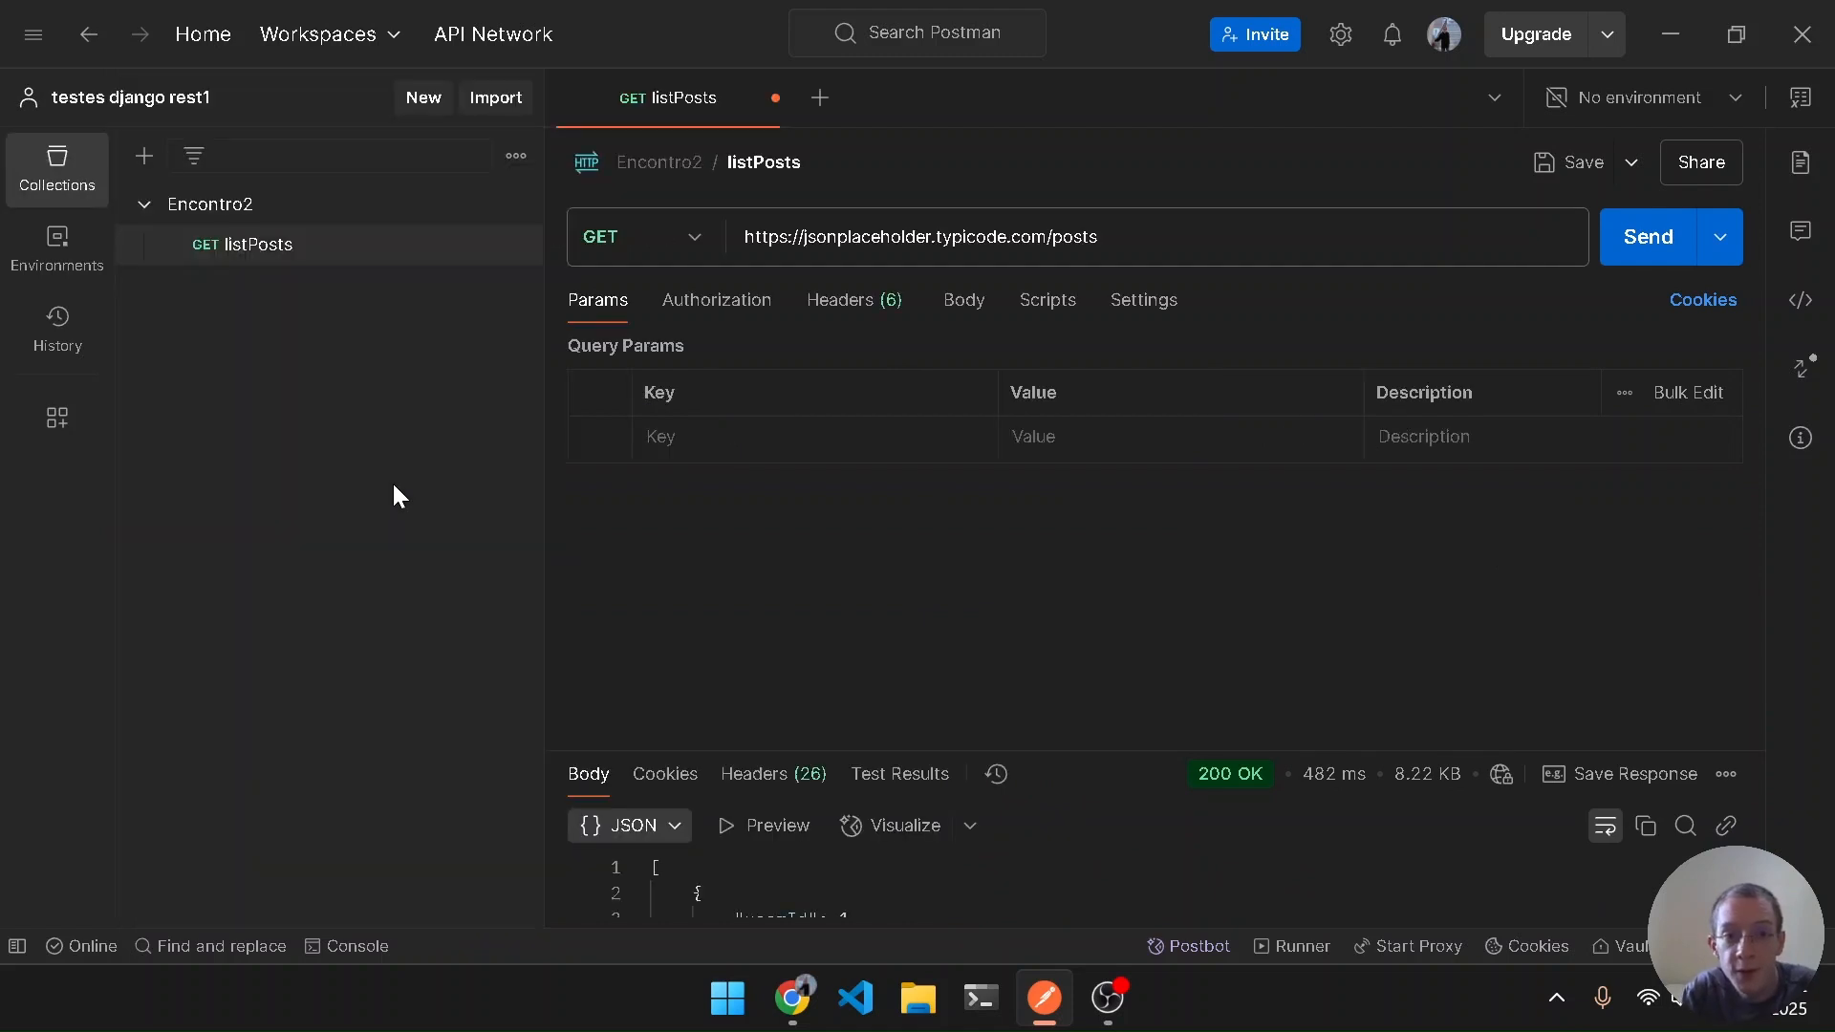
Review the listPosts request's authorization, headers, body, scripts, settings and query parameters
left_click(760, 302)
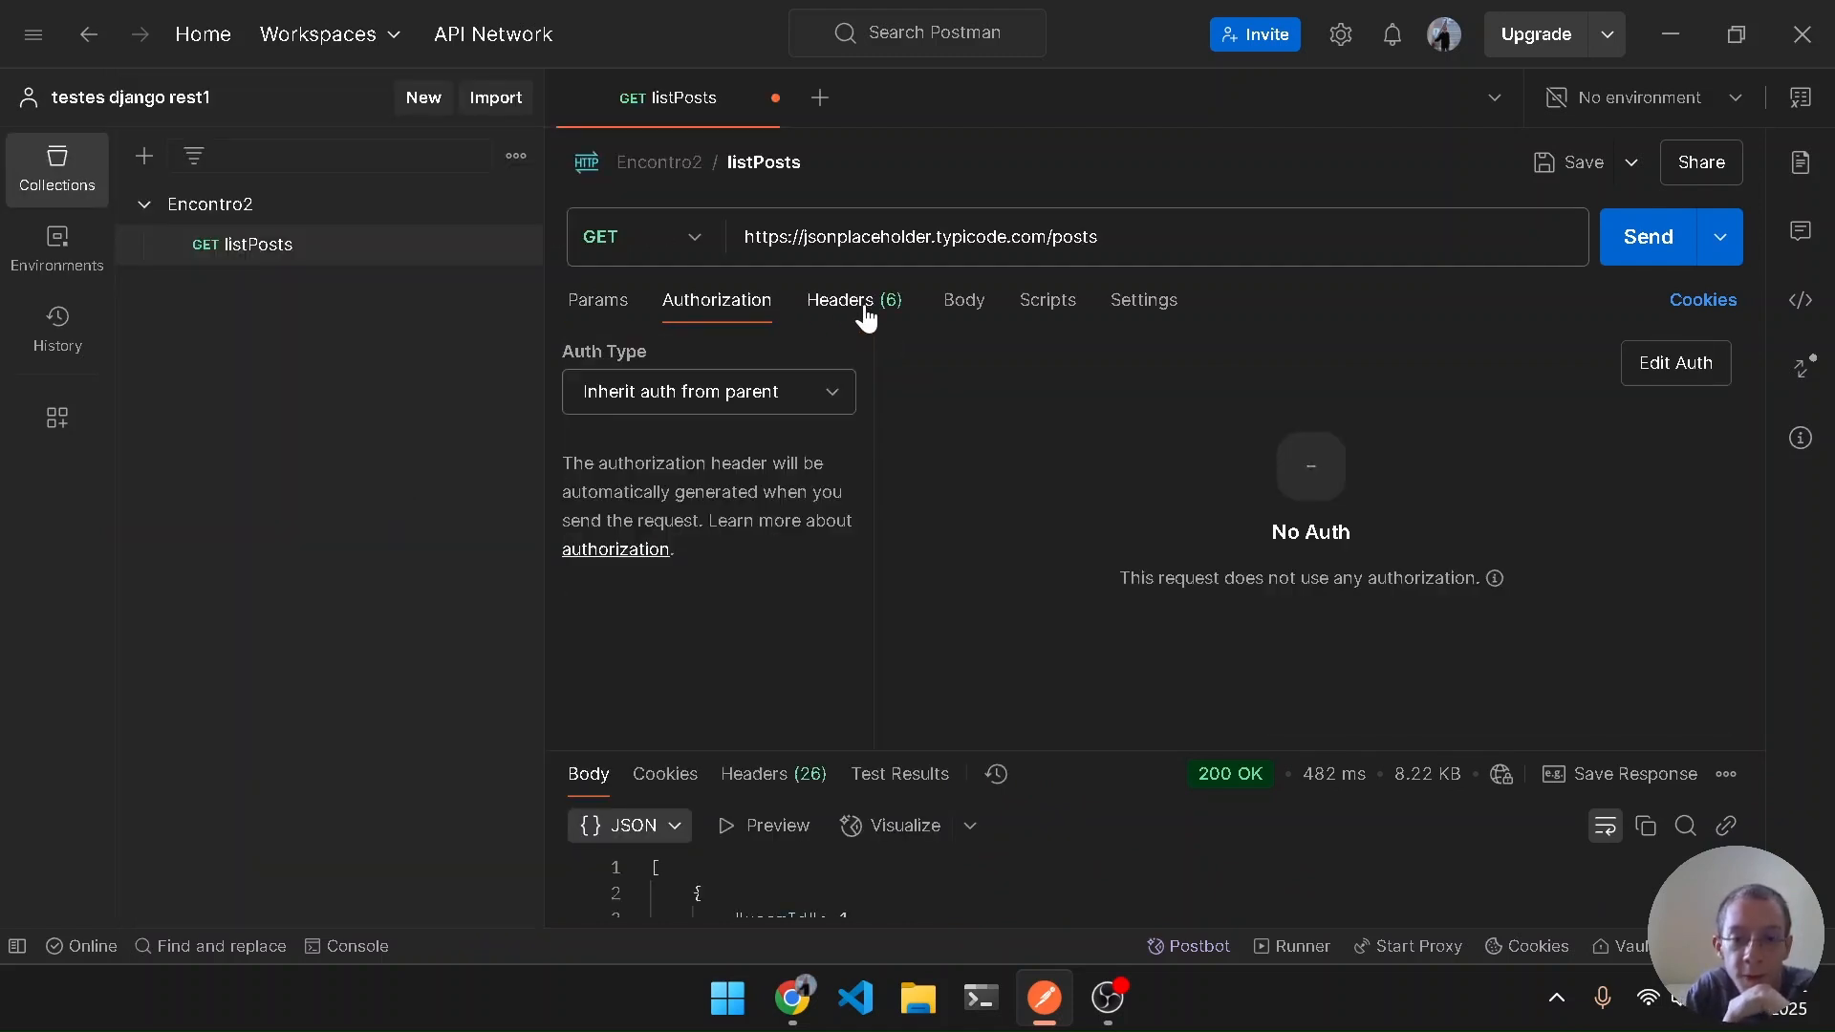
left_click(866, 313)
left_click(973, 314)
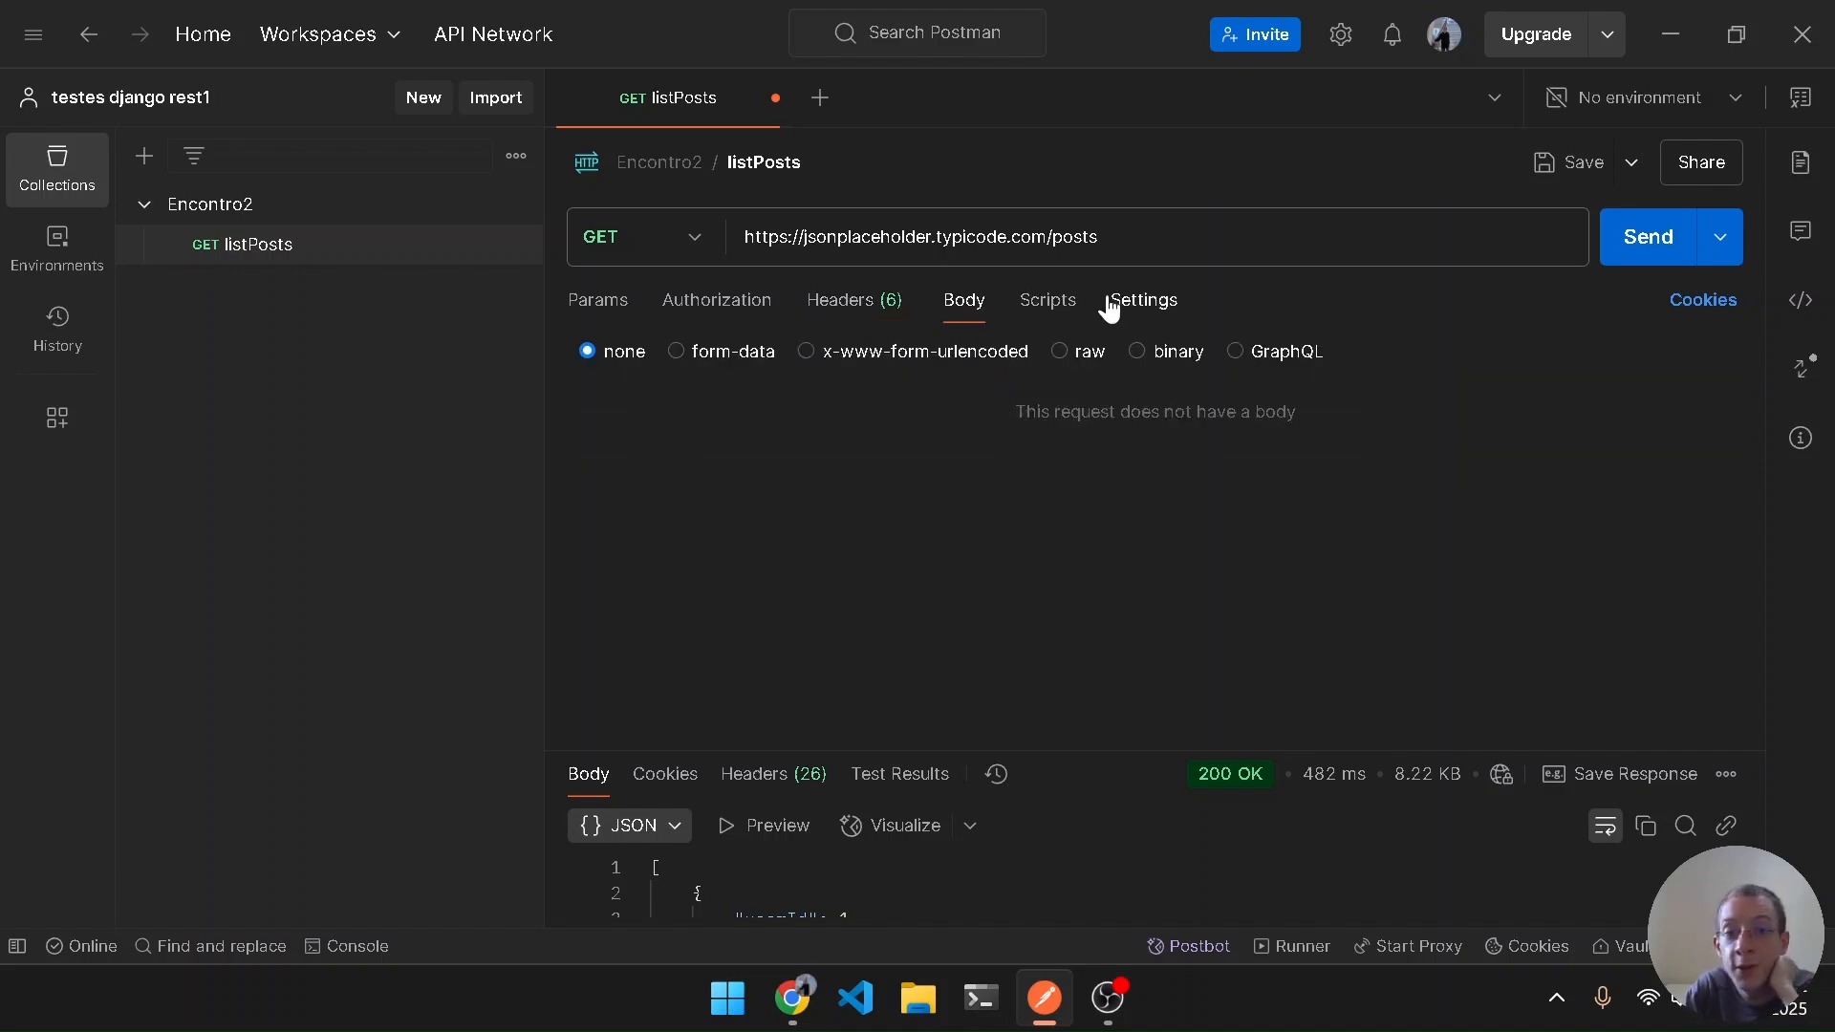
left_click(1040, 303)
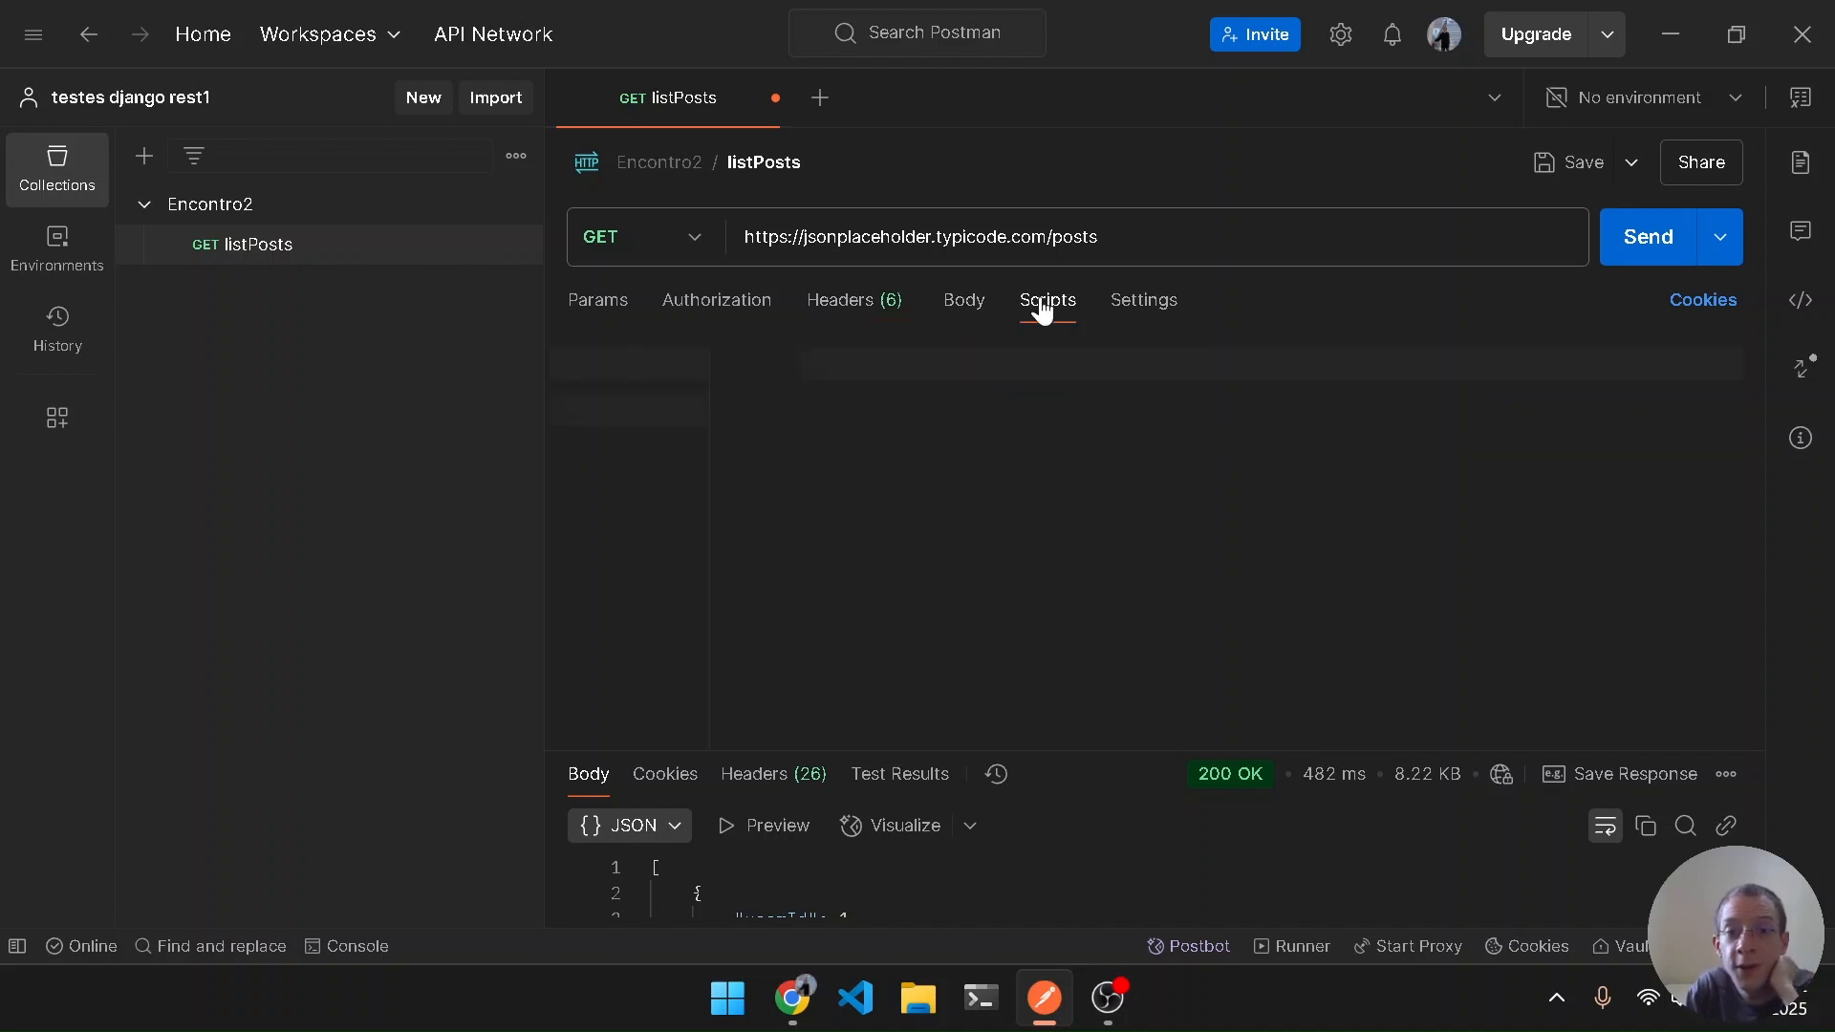
left_click(1160, 304)
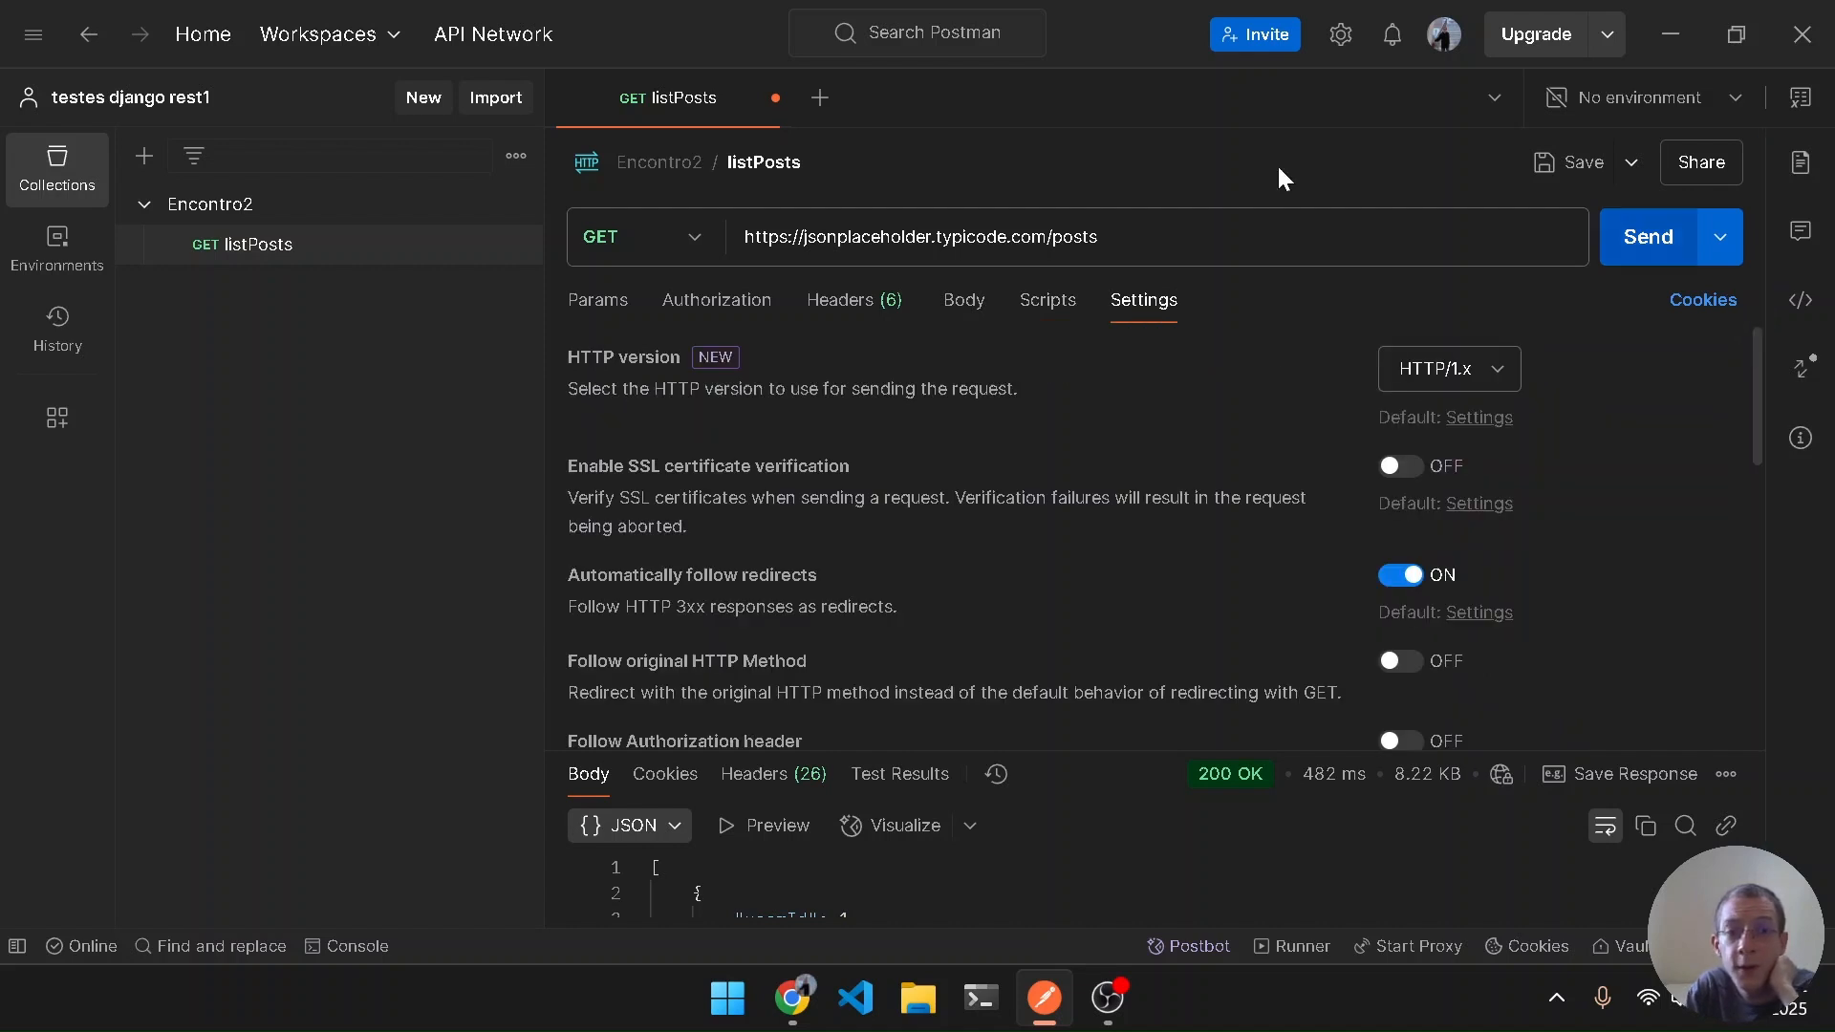
left_click(609, 304)
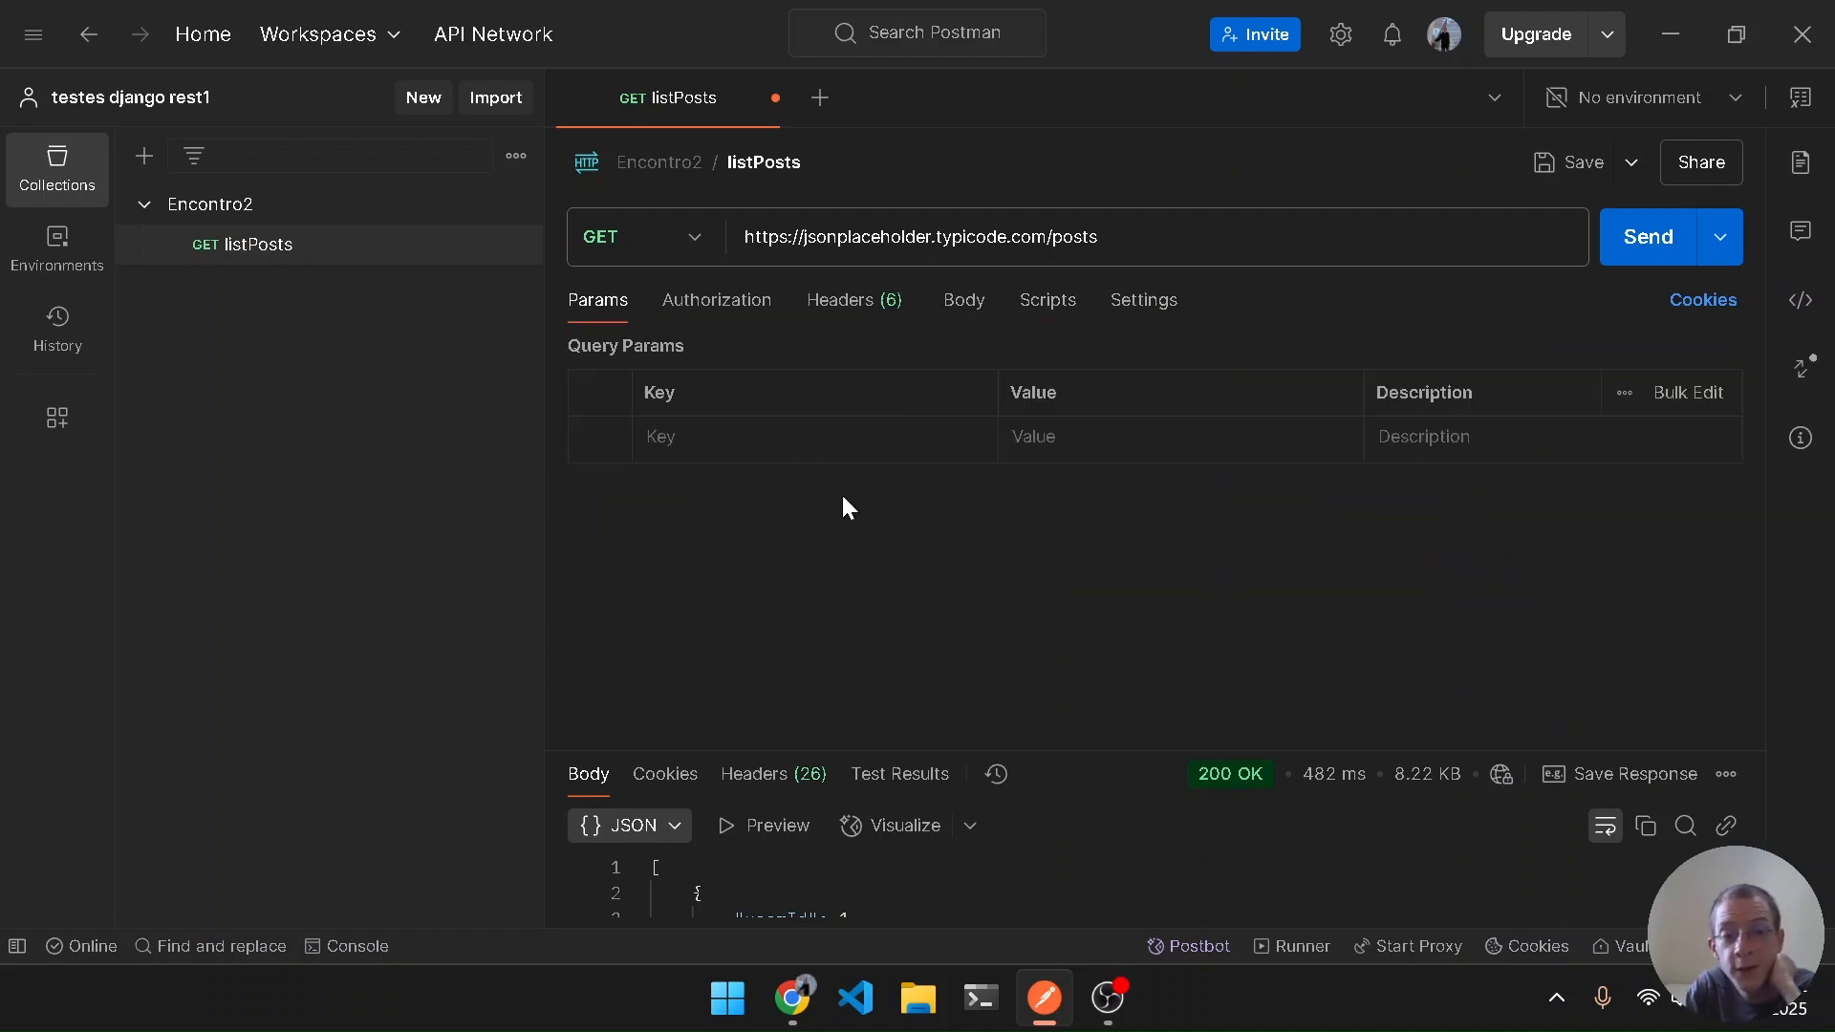
Save the listPosts request and close it
key("ctrl+s")
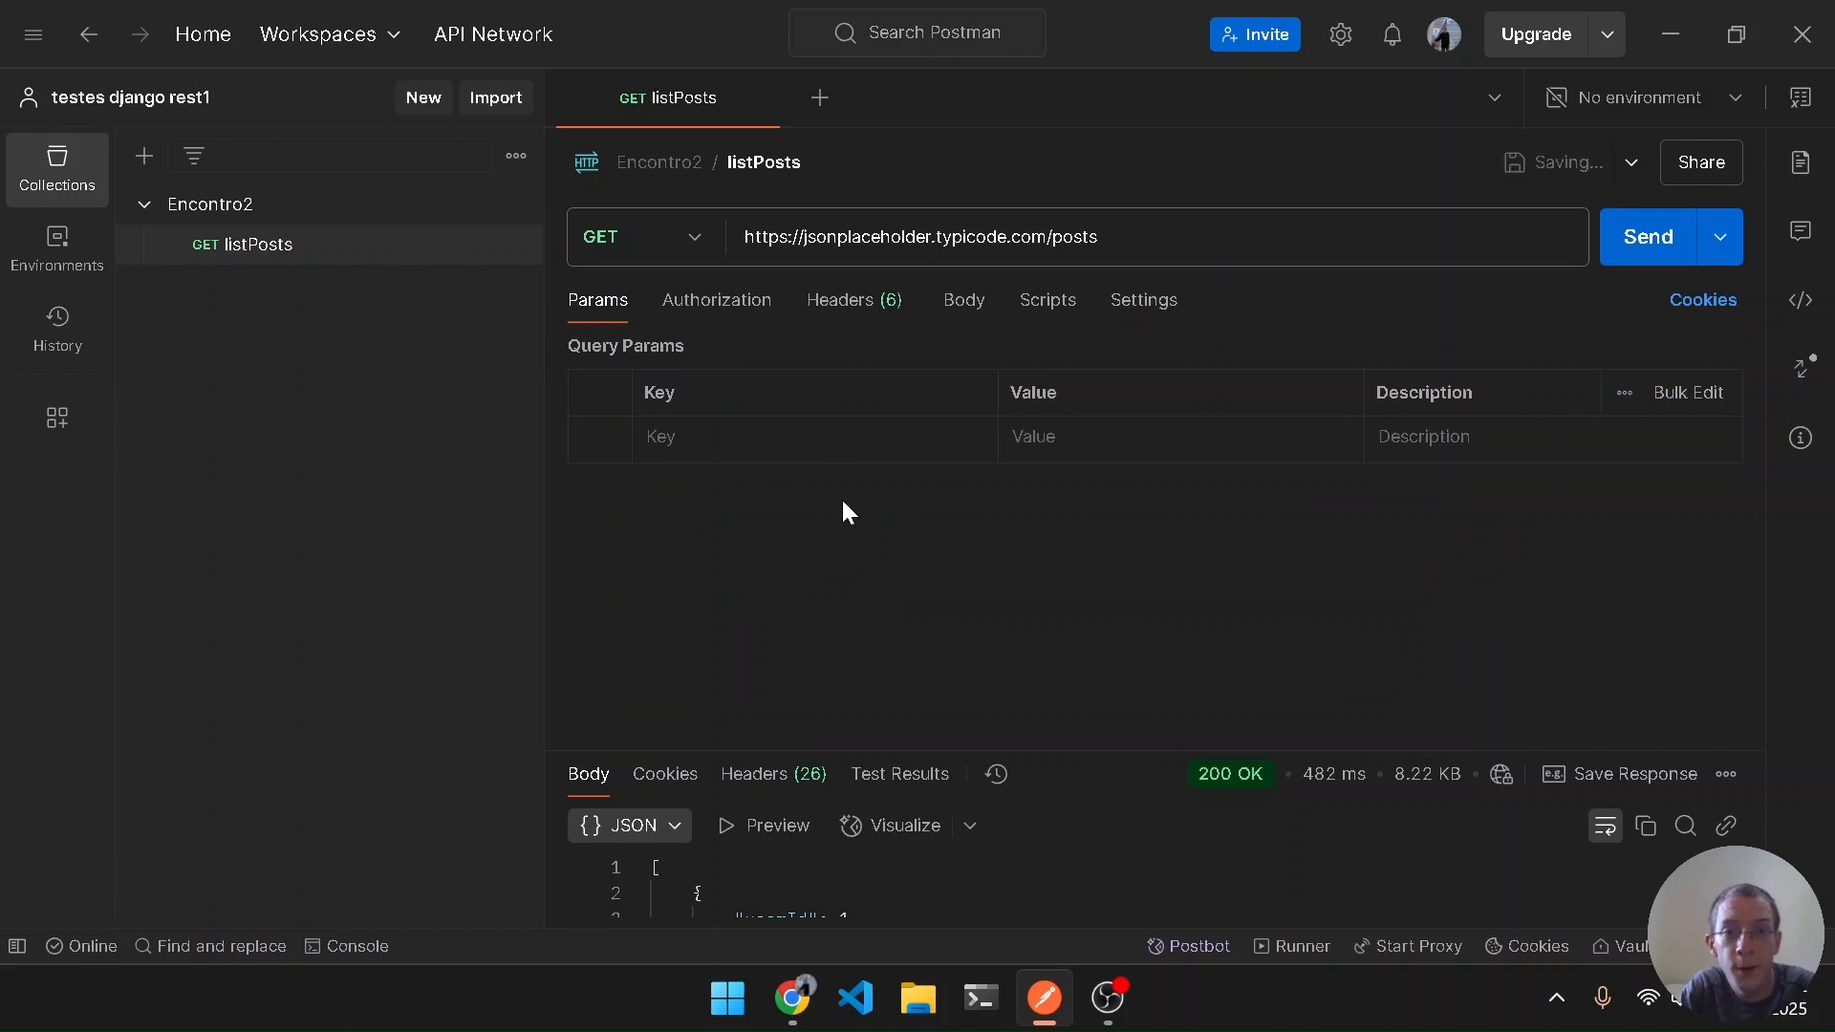
key("ctrl+w")
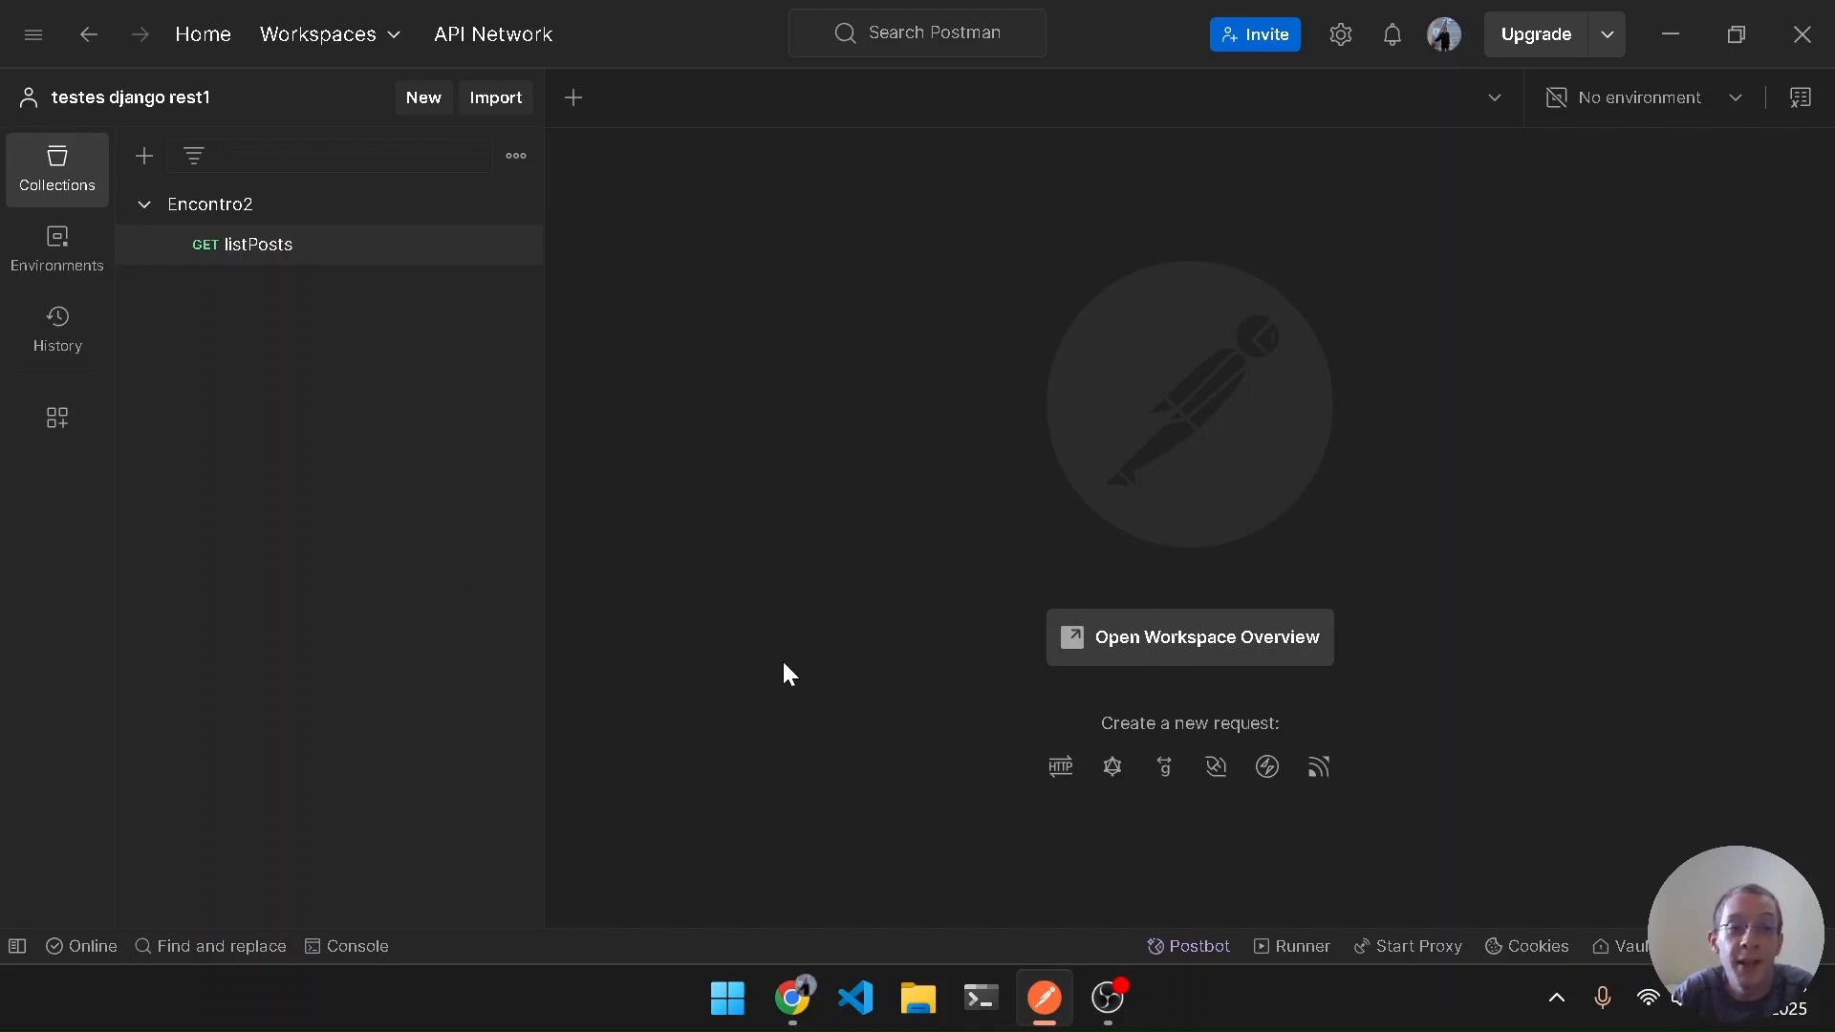
Switch to the Chrome presentation, show the Request GET (read/retrieve) slide in full screen, and return to Postman
key("alt+Tab")
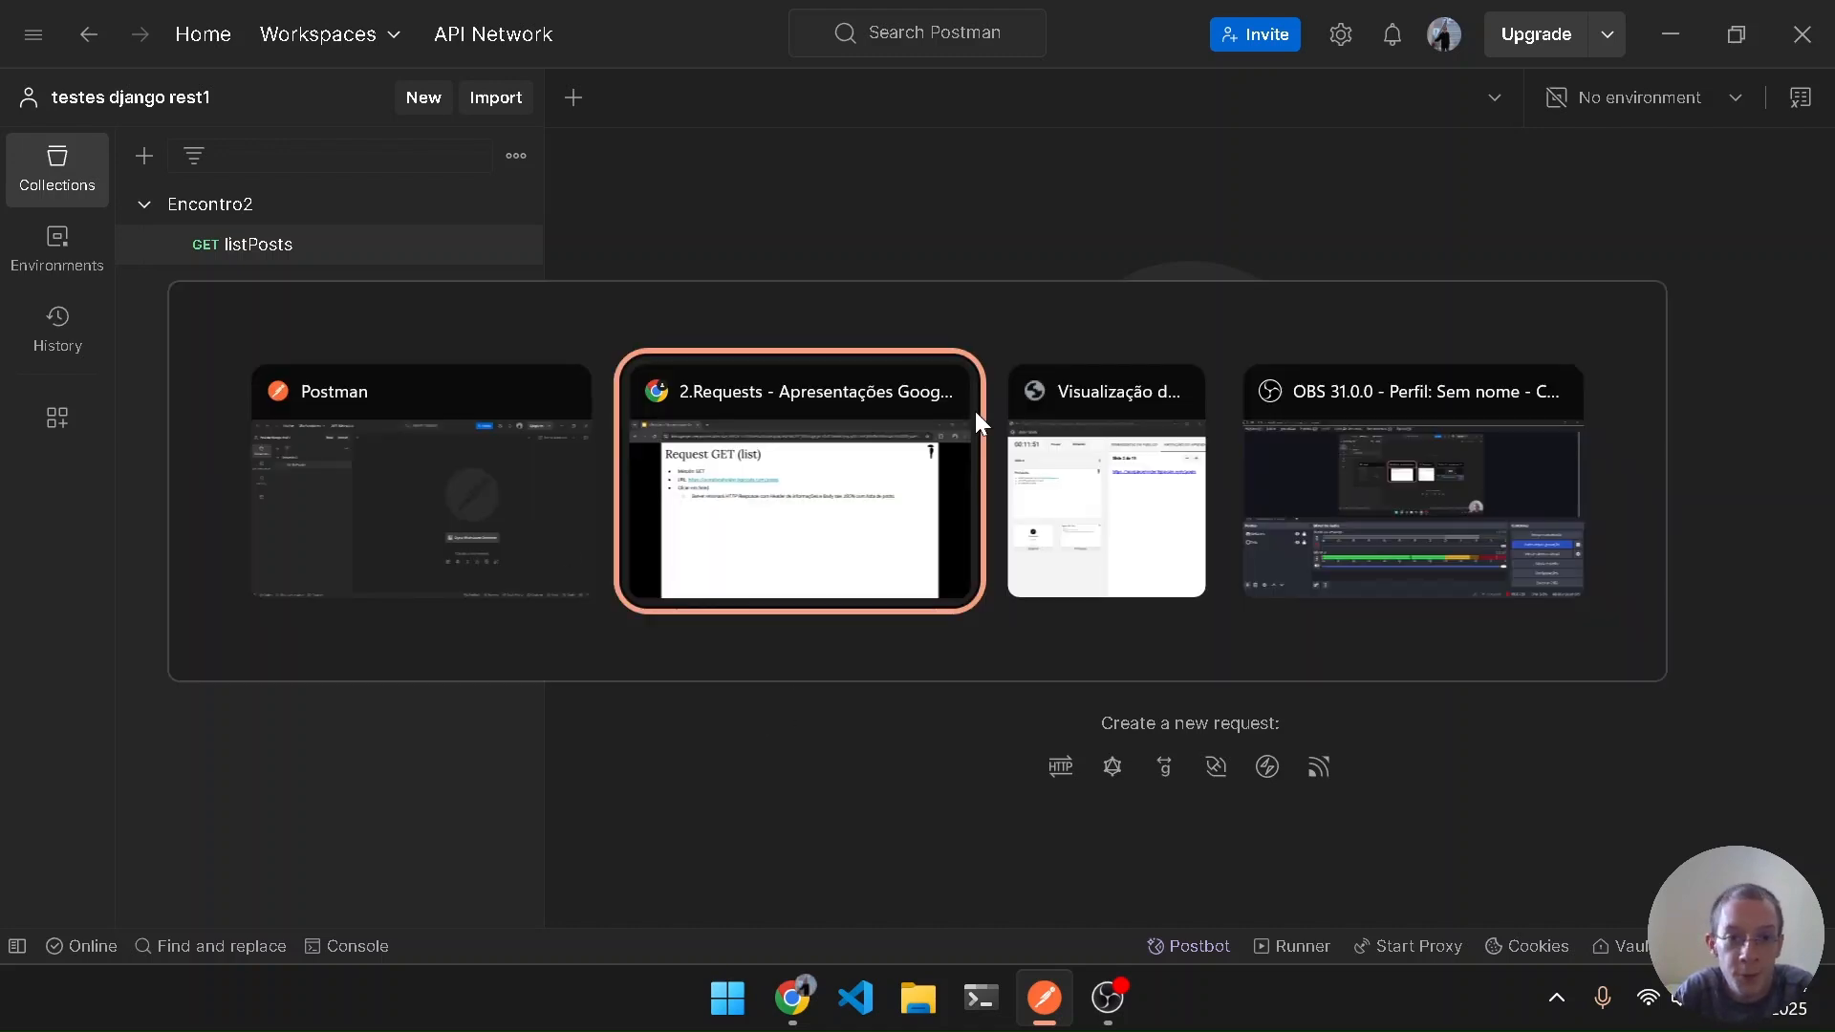
key("Right")
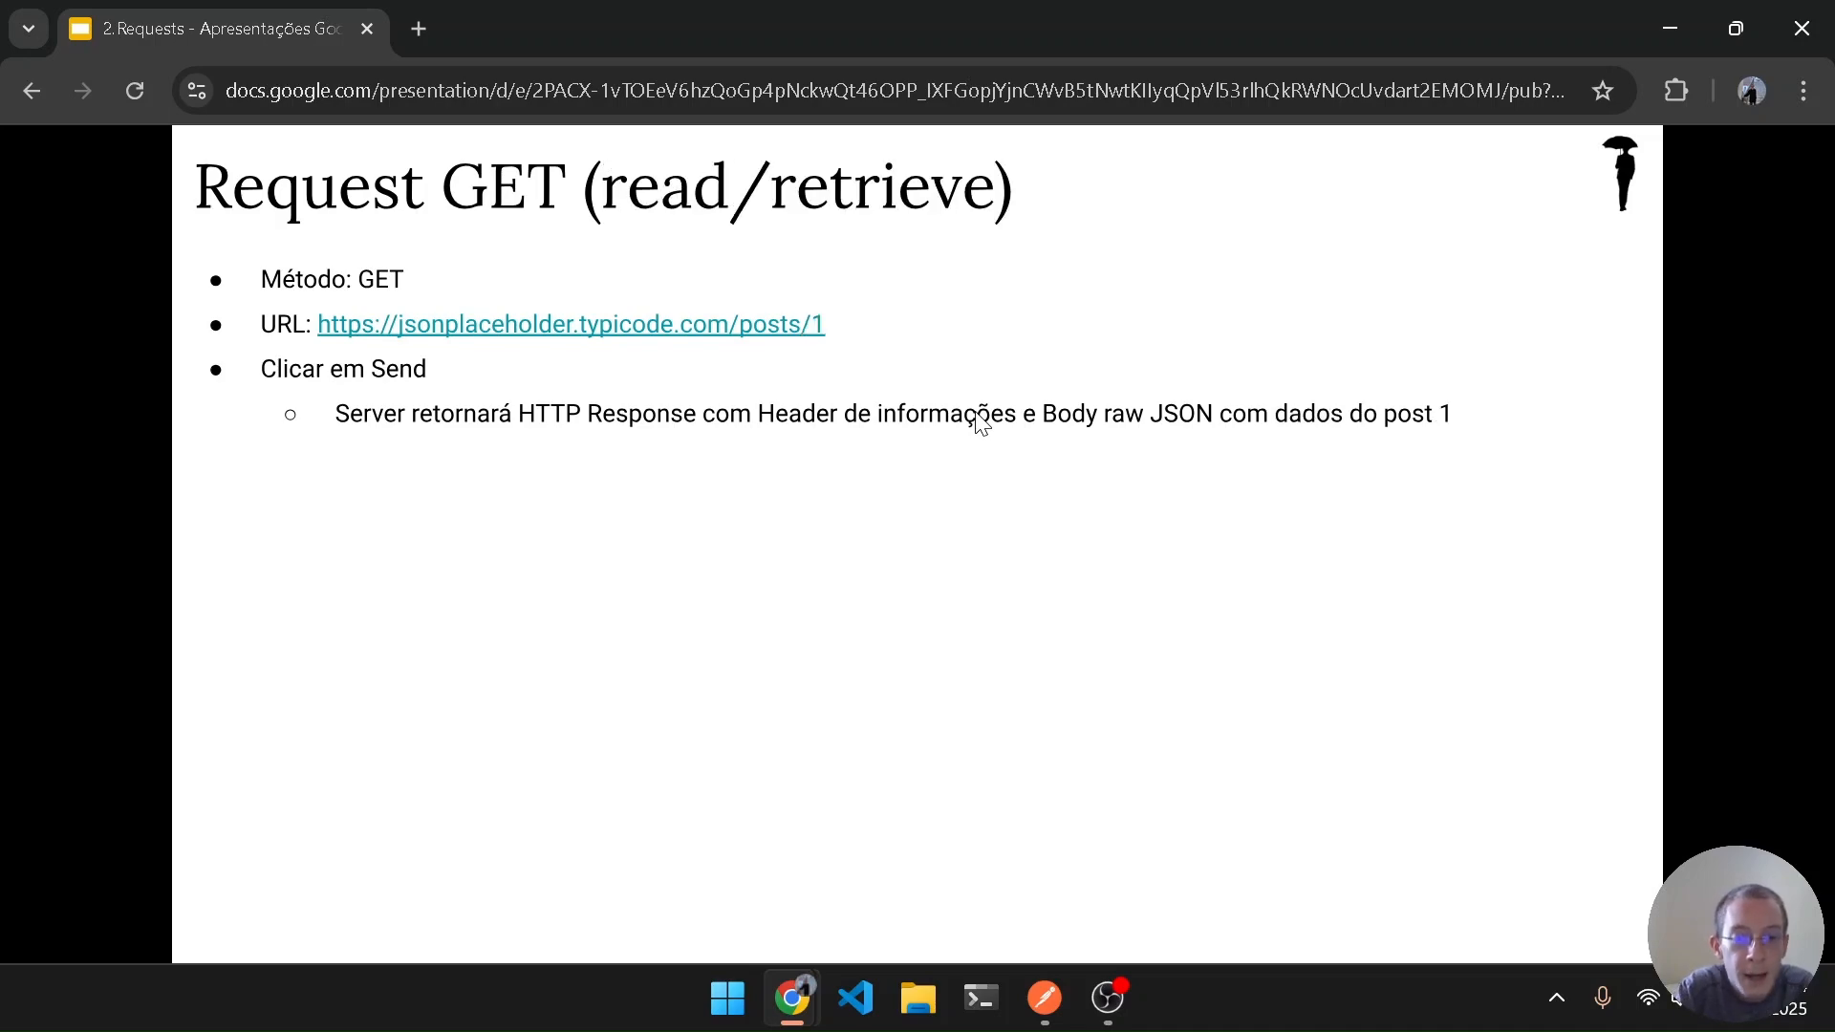
key("ctrl+shift+f")
key("alt+Tab")
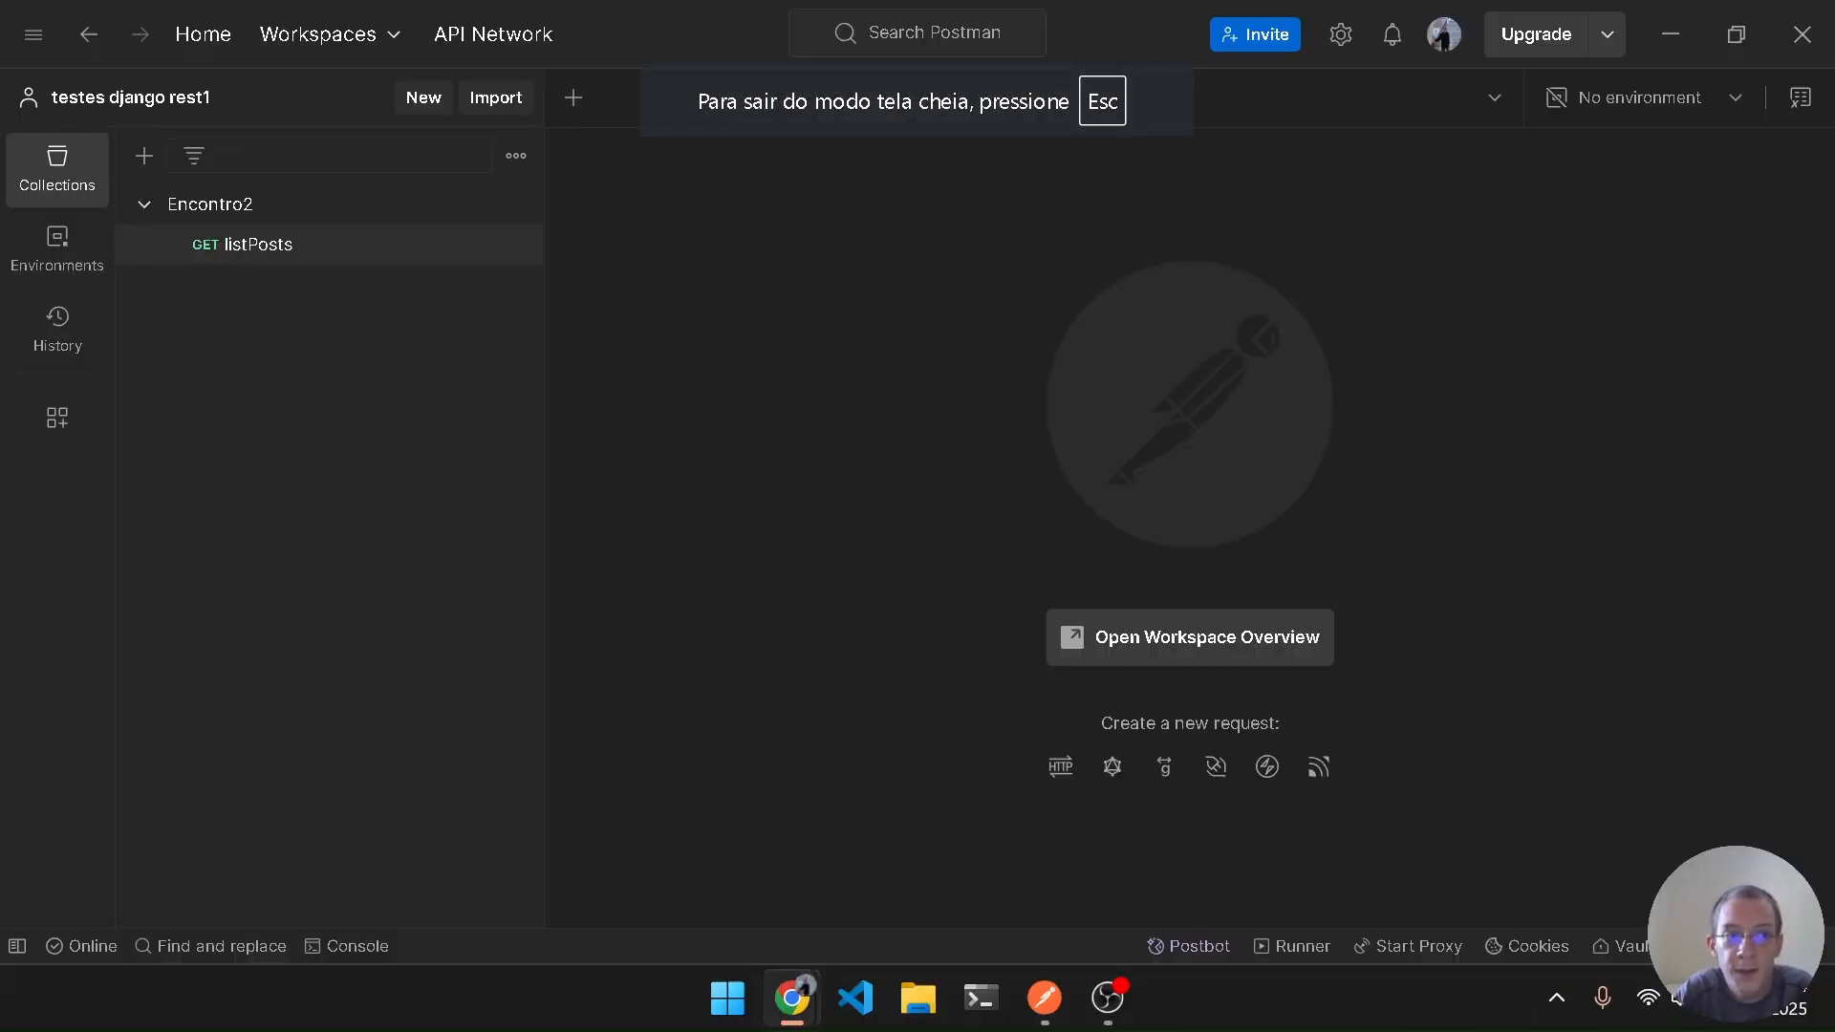
Add a new request to the Encontro2 collection and consult the Request GET (read/retrieve) slide in Chrome for its method and URL
right_click(355, 215)
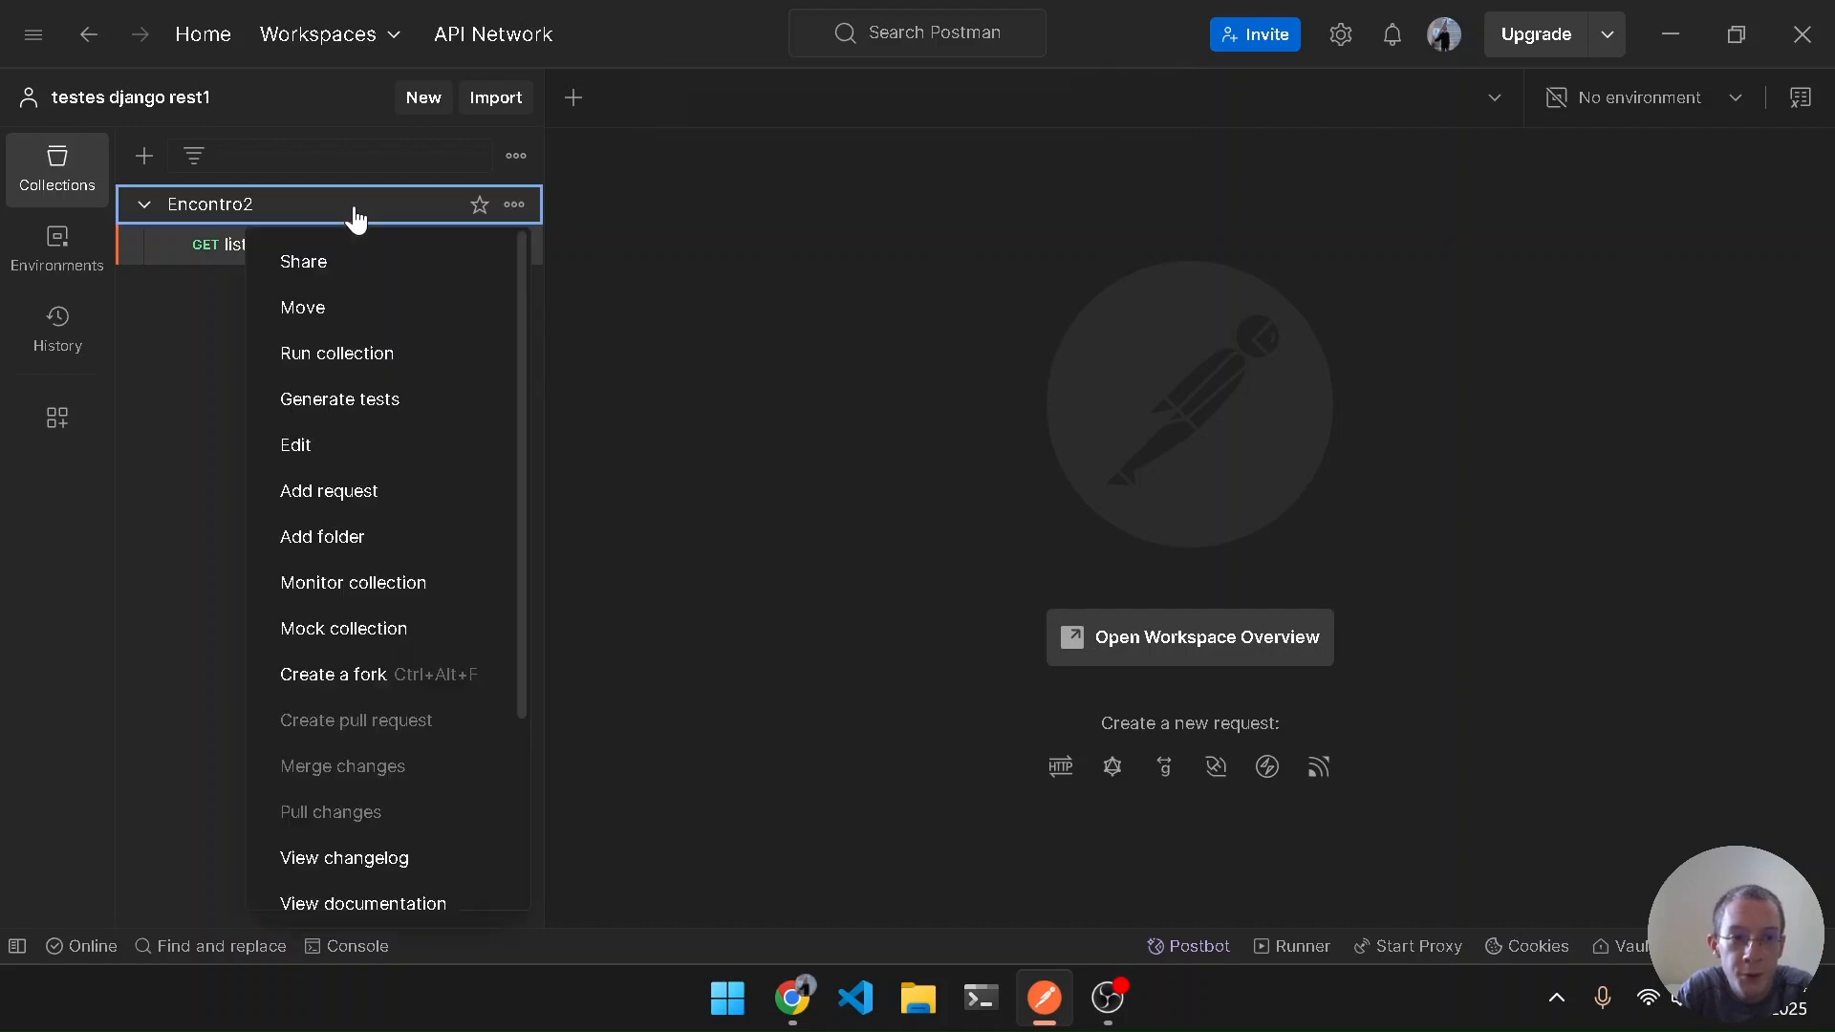
left_click(358, 491)
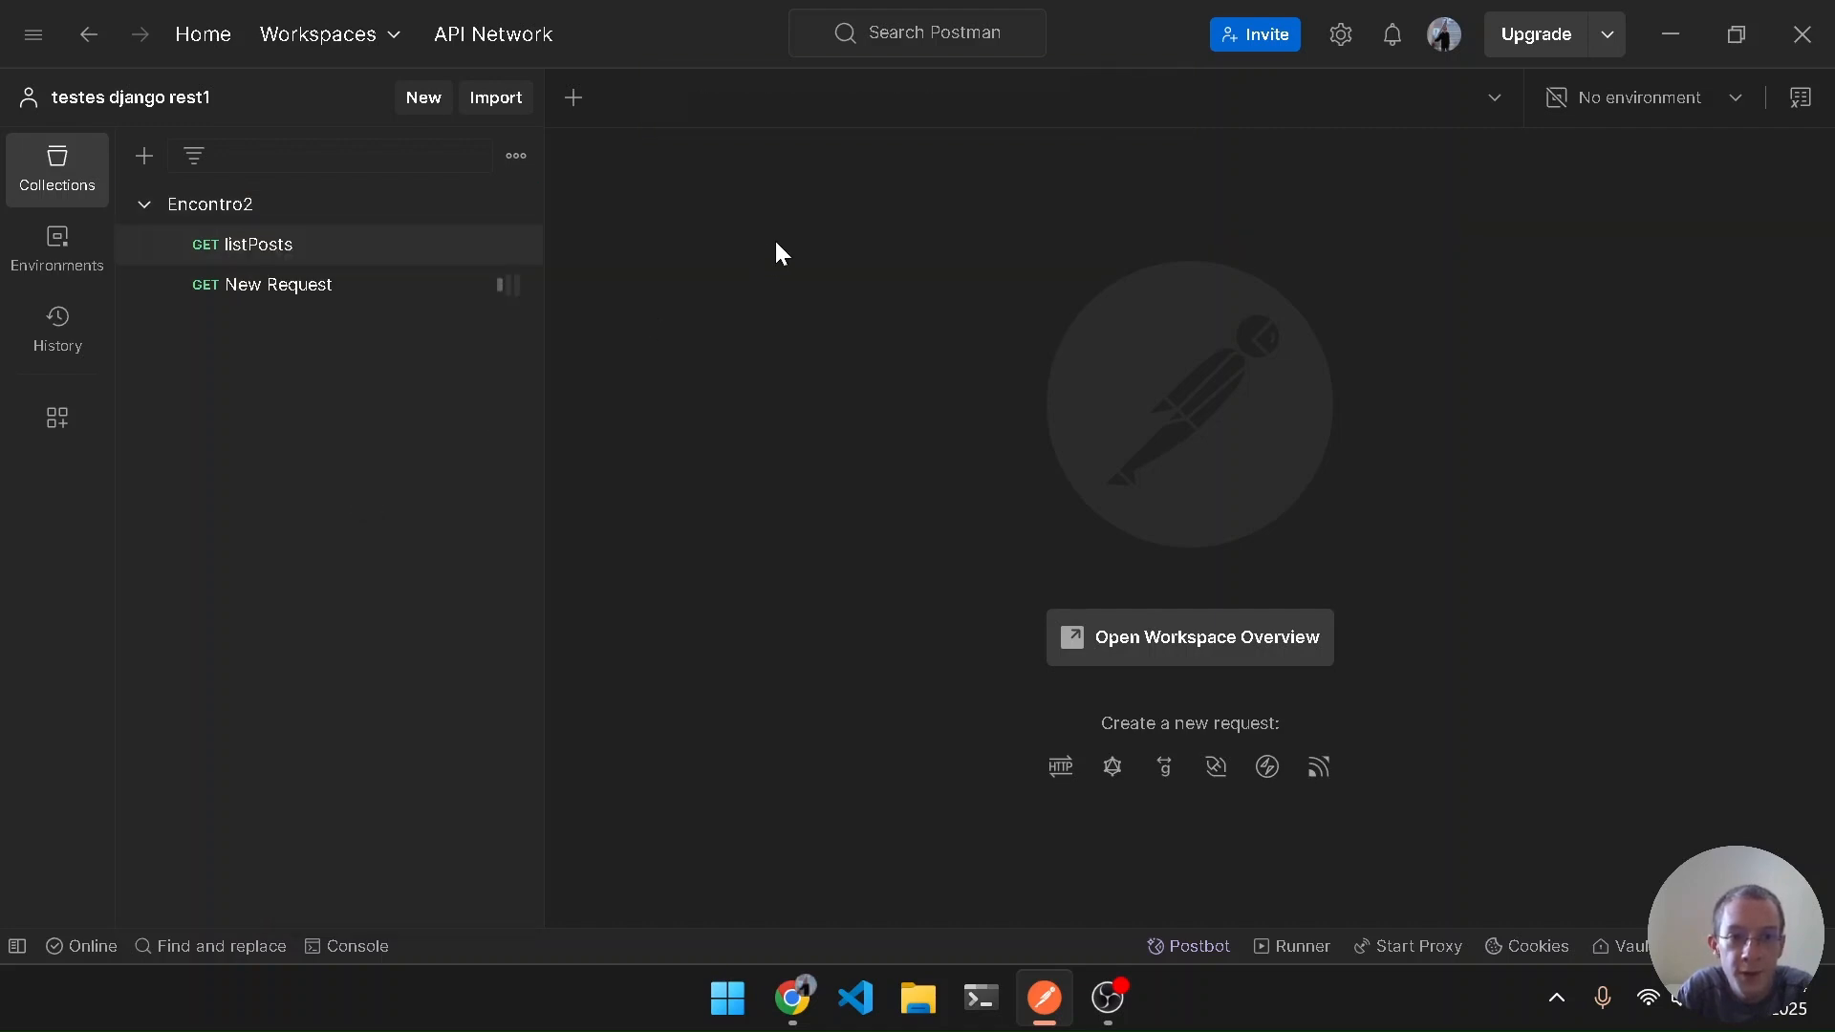
key("alt+Tab")
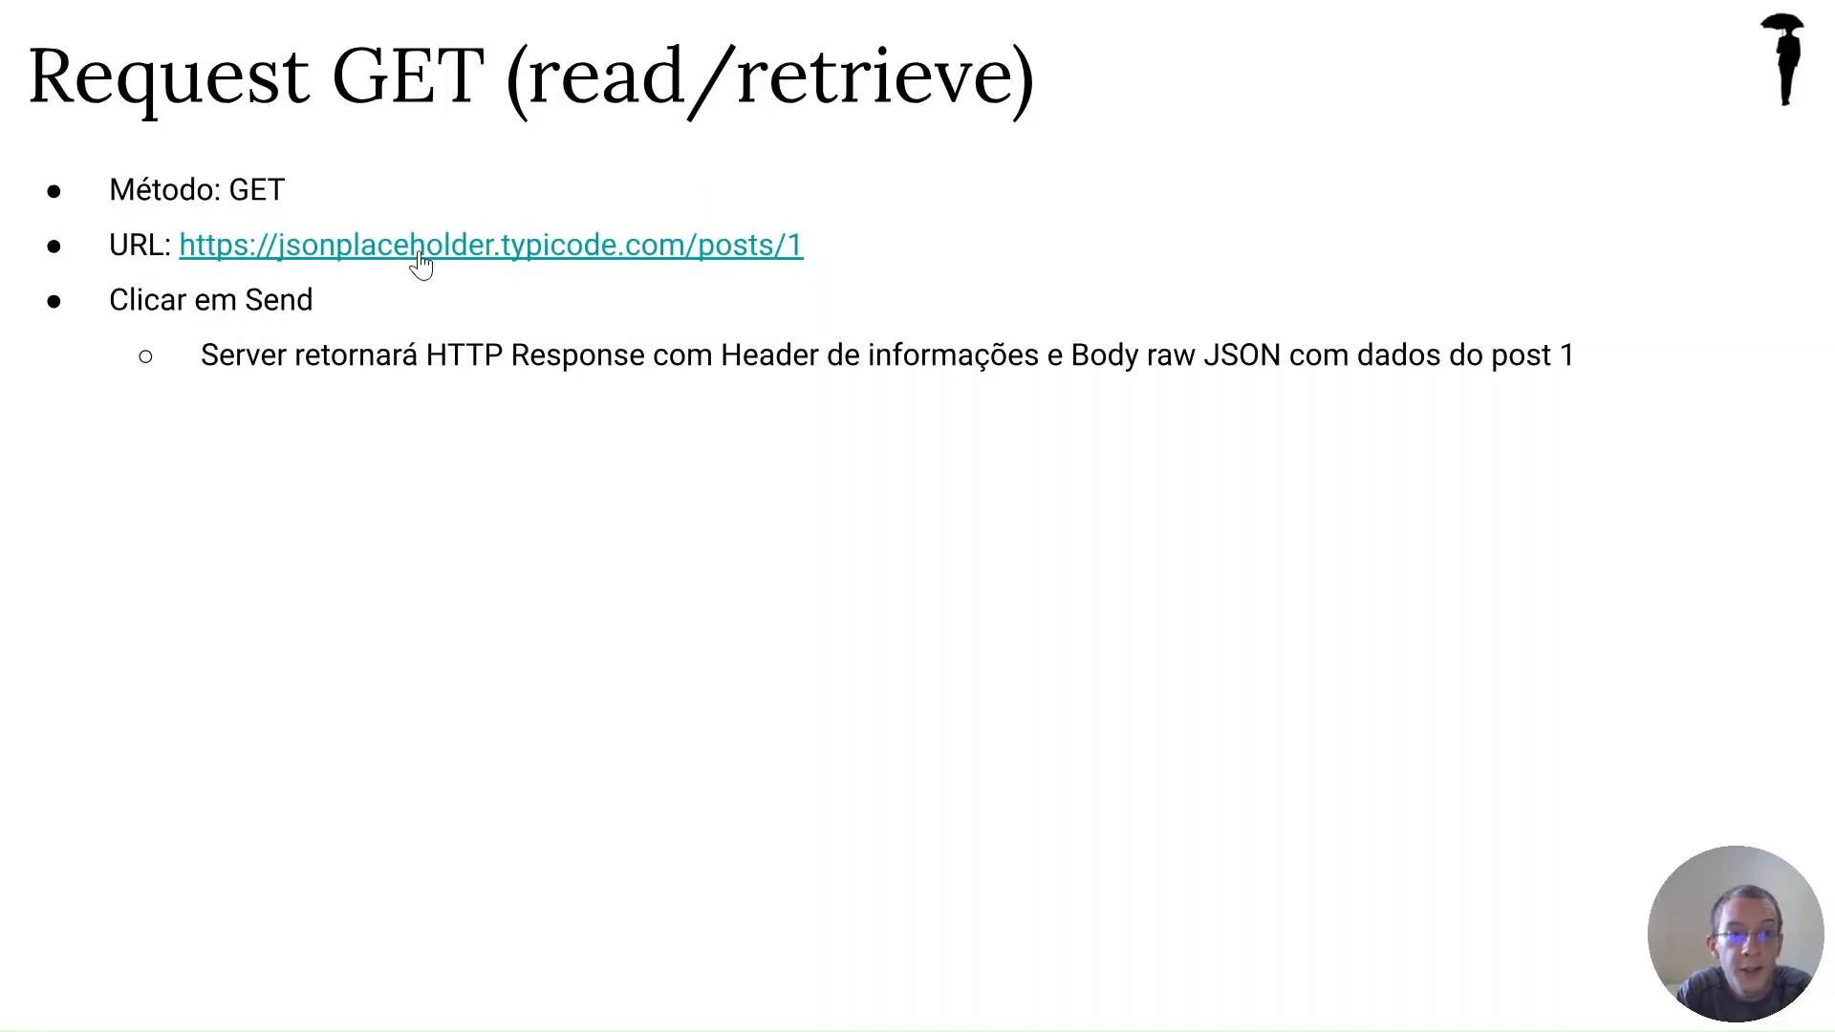
key("alt+Tab")
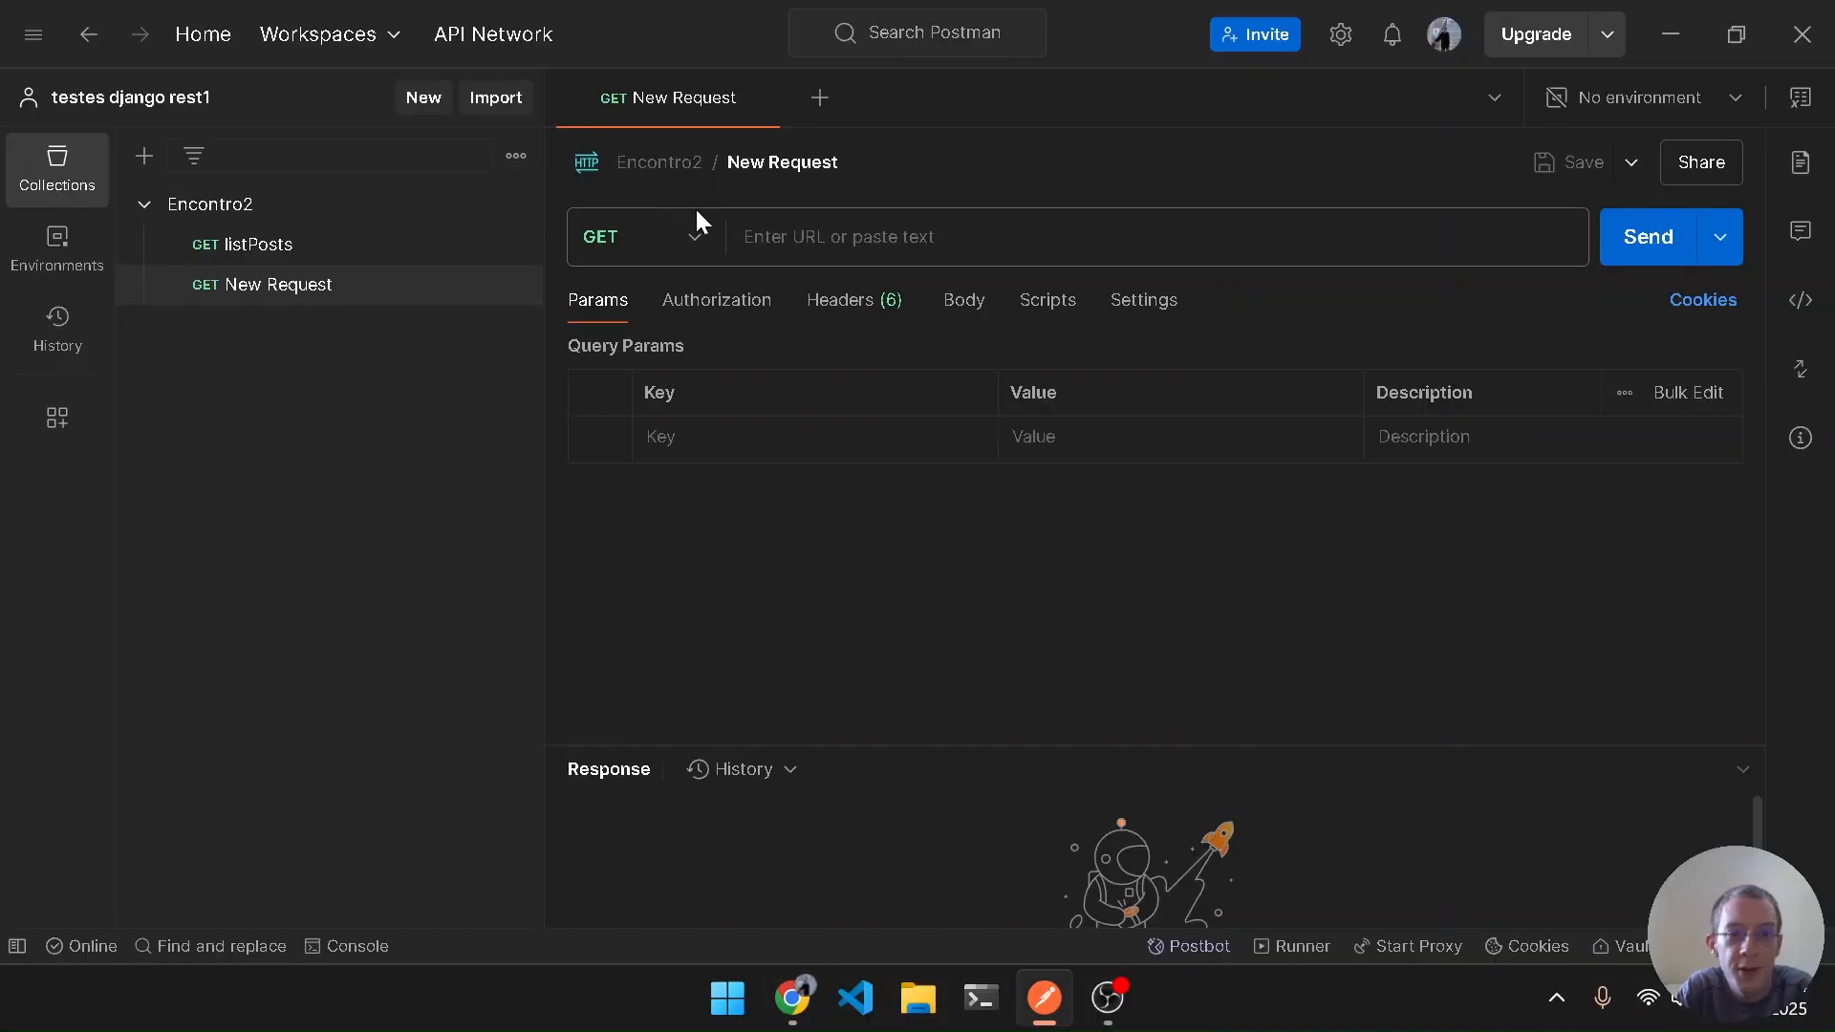
Rename the new request in the Encontro2 collection as viewPost
left_click(801, 163)
type("ret")
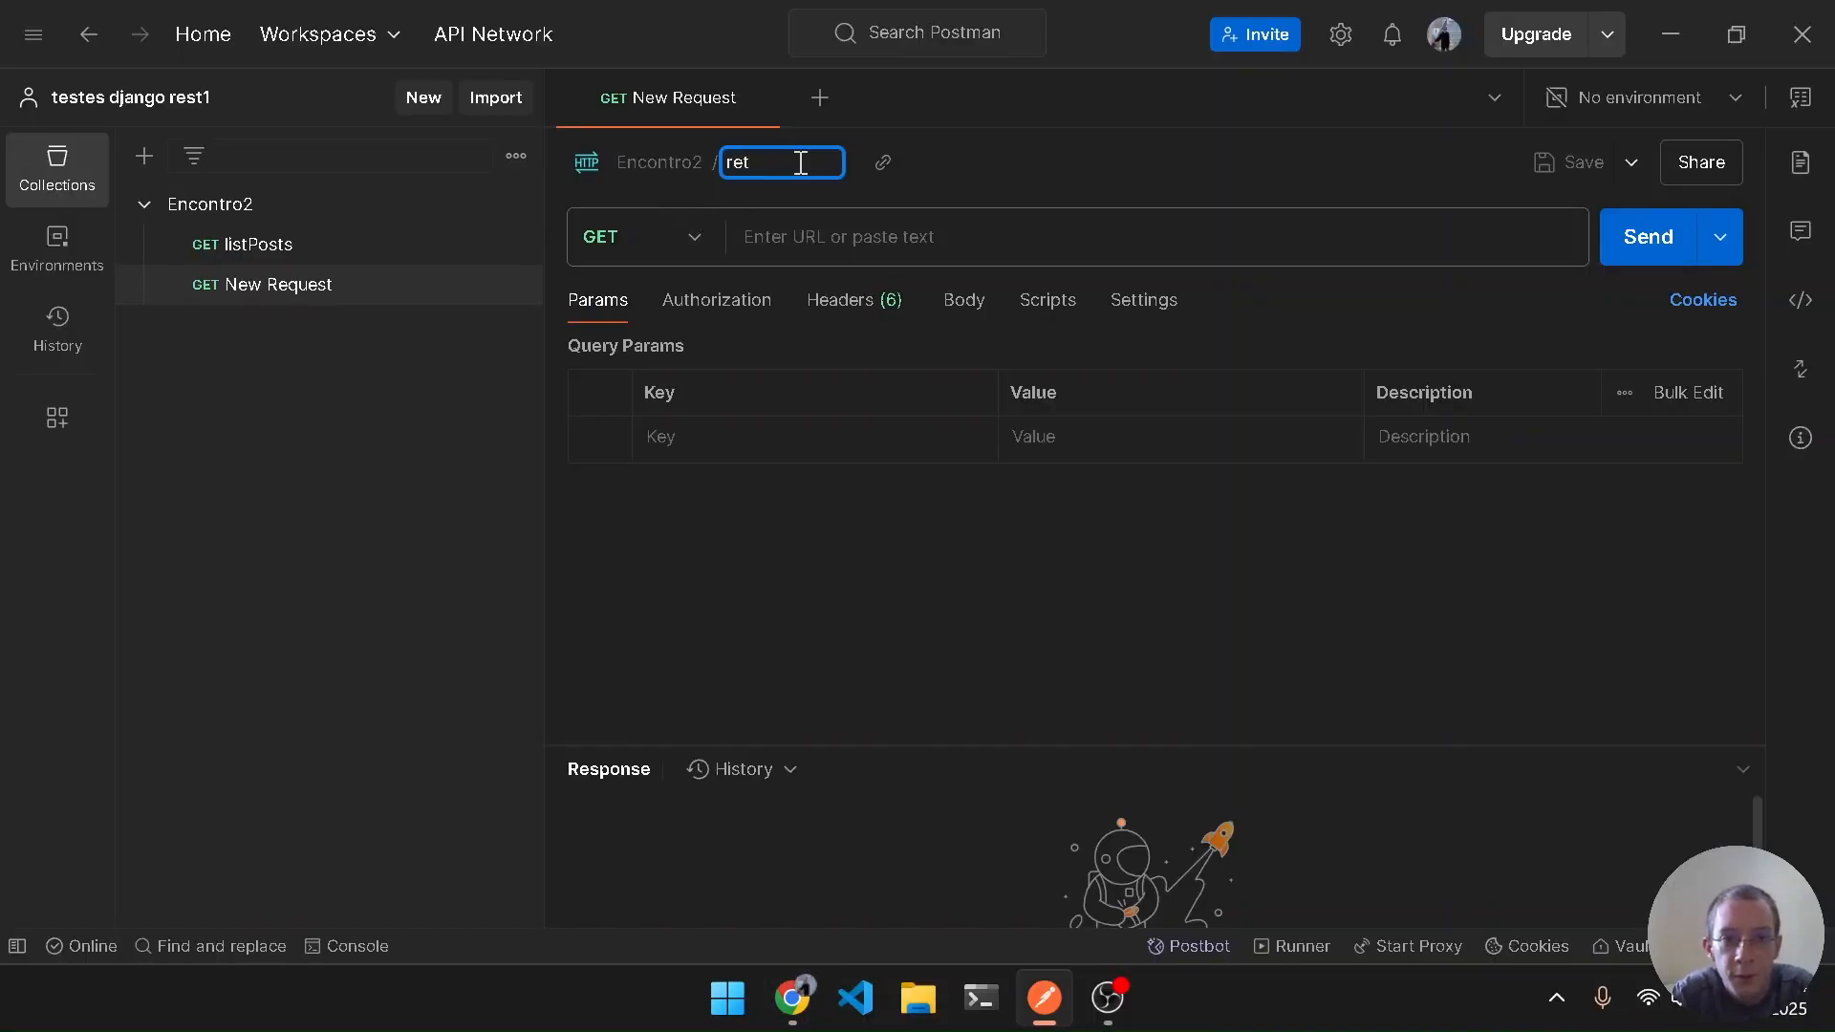
type("rieve")
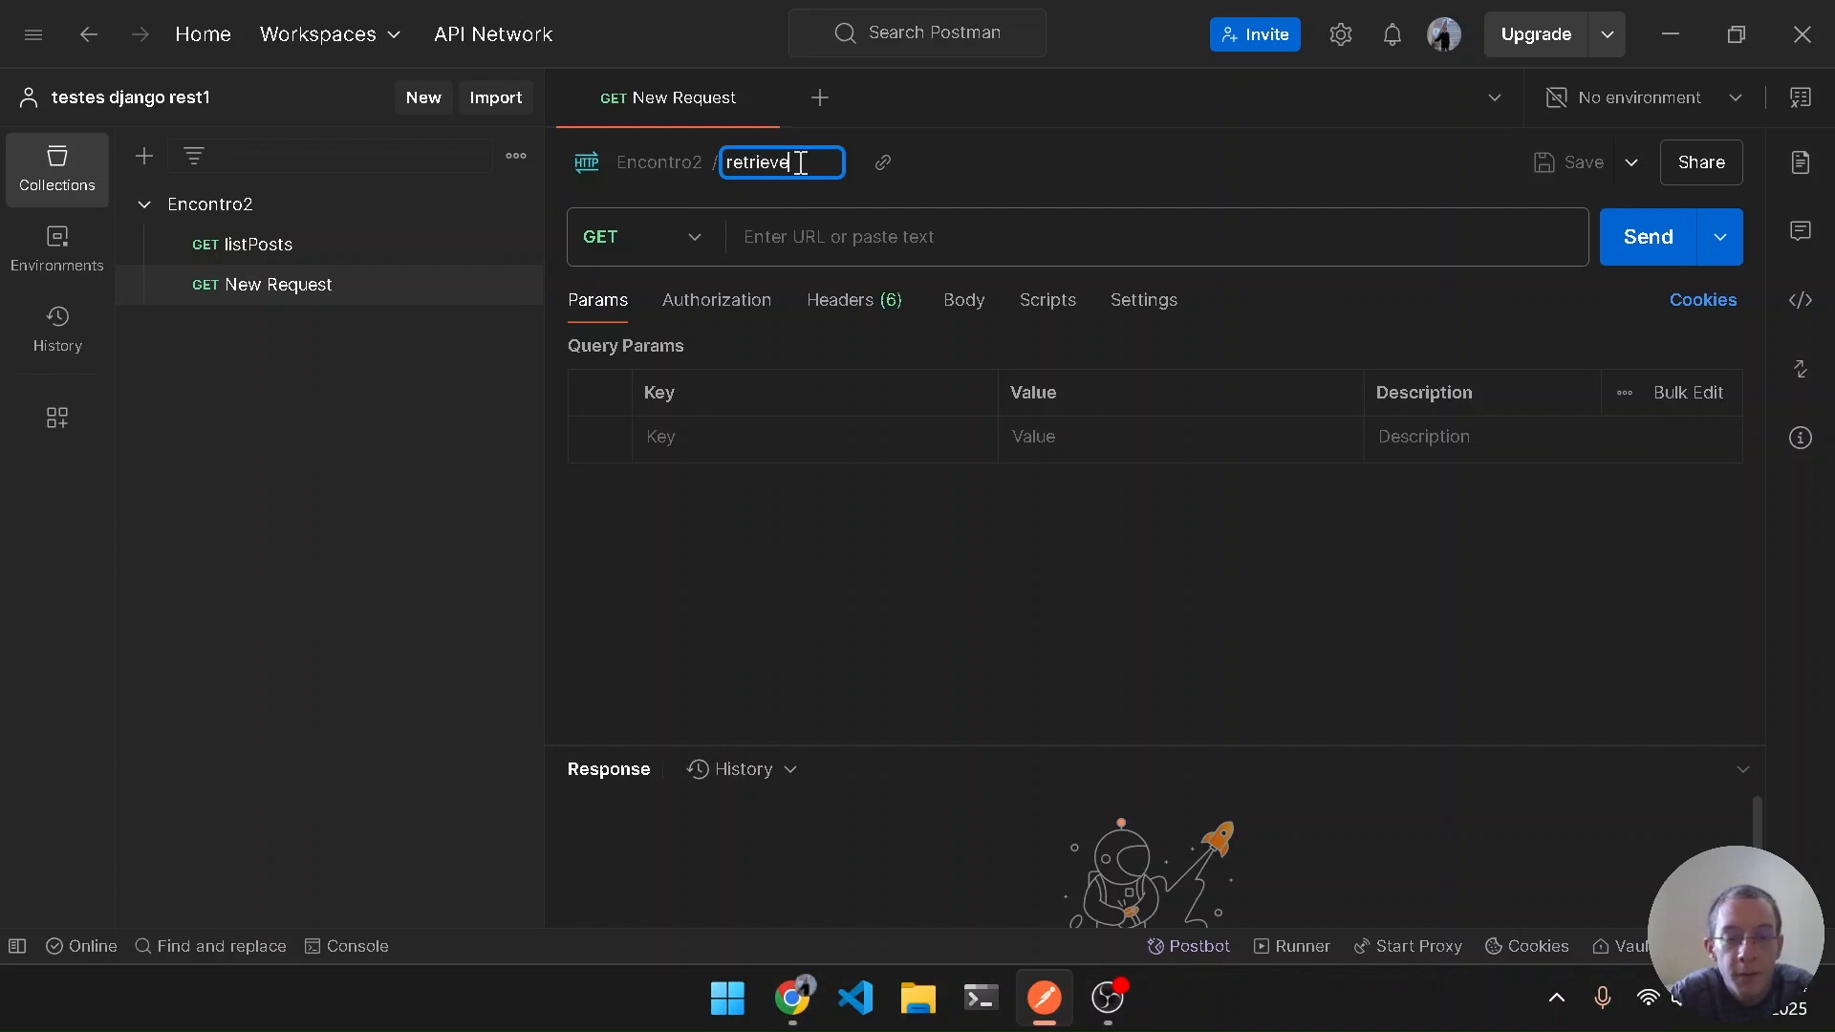
key("ctrl+a")
type("view")
key("BackSpace")
key("BackSpace")
key("BackSpace")
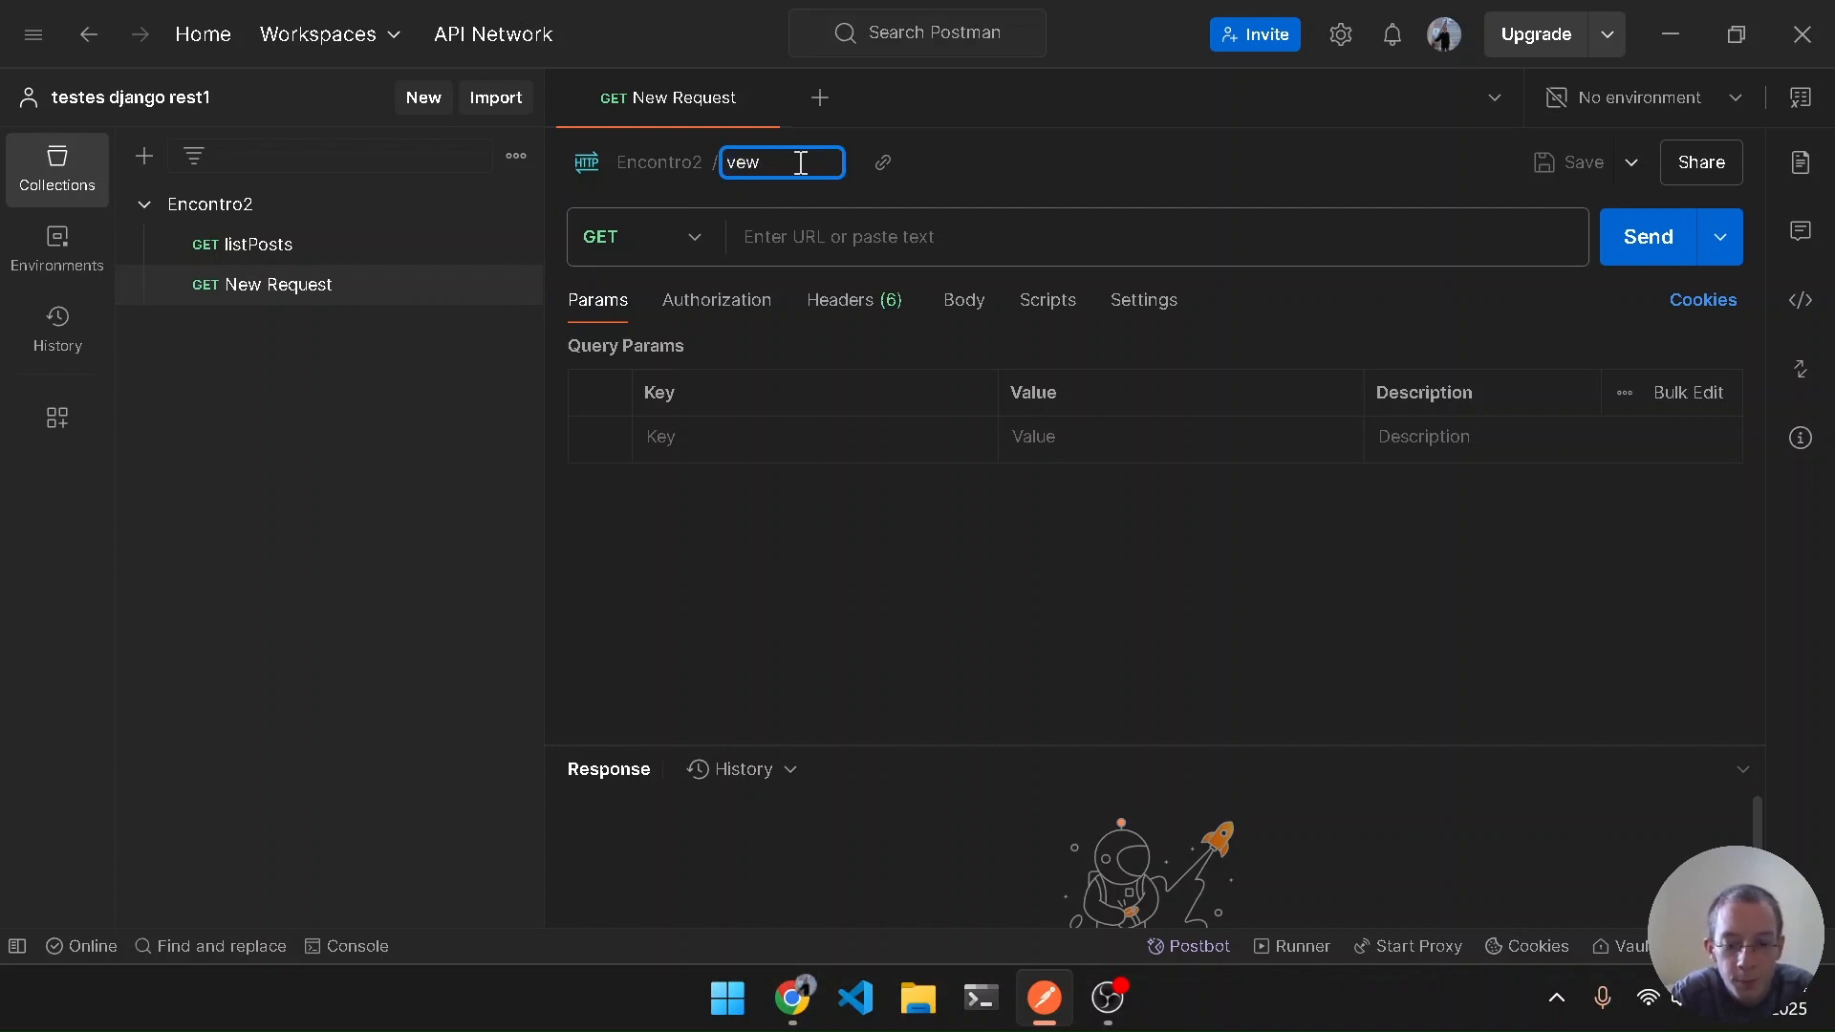
type("iewPost")
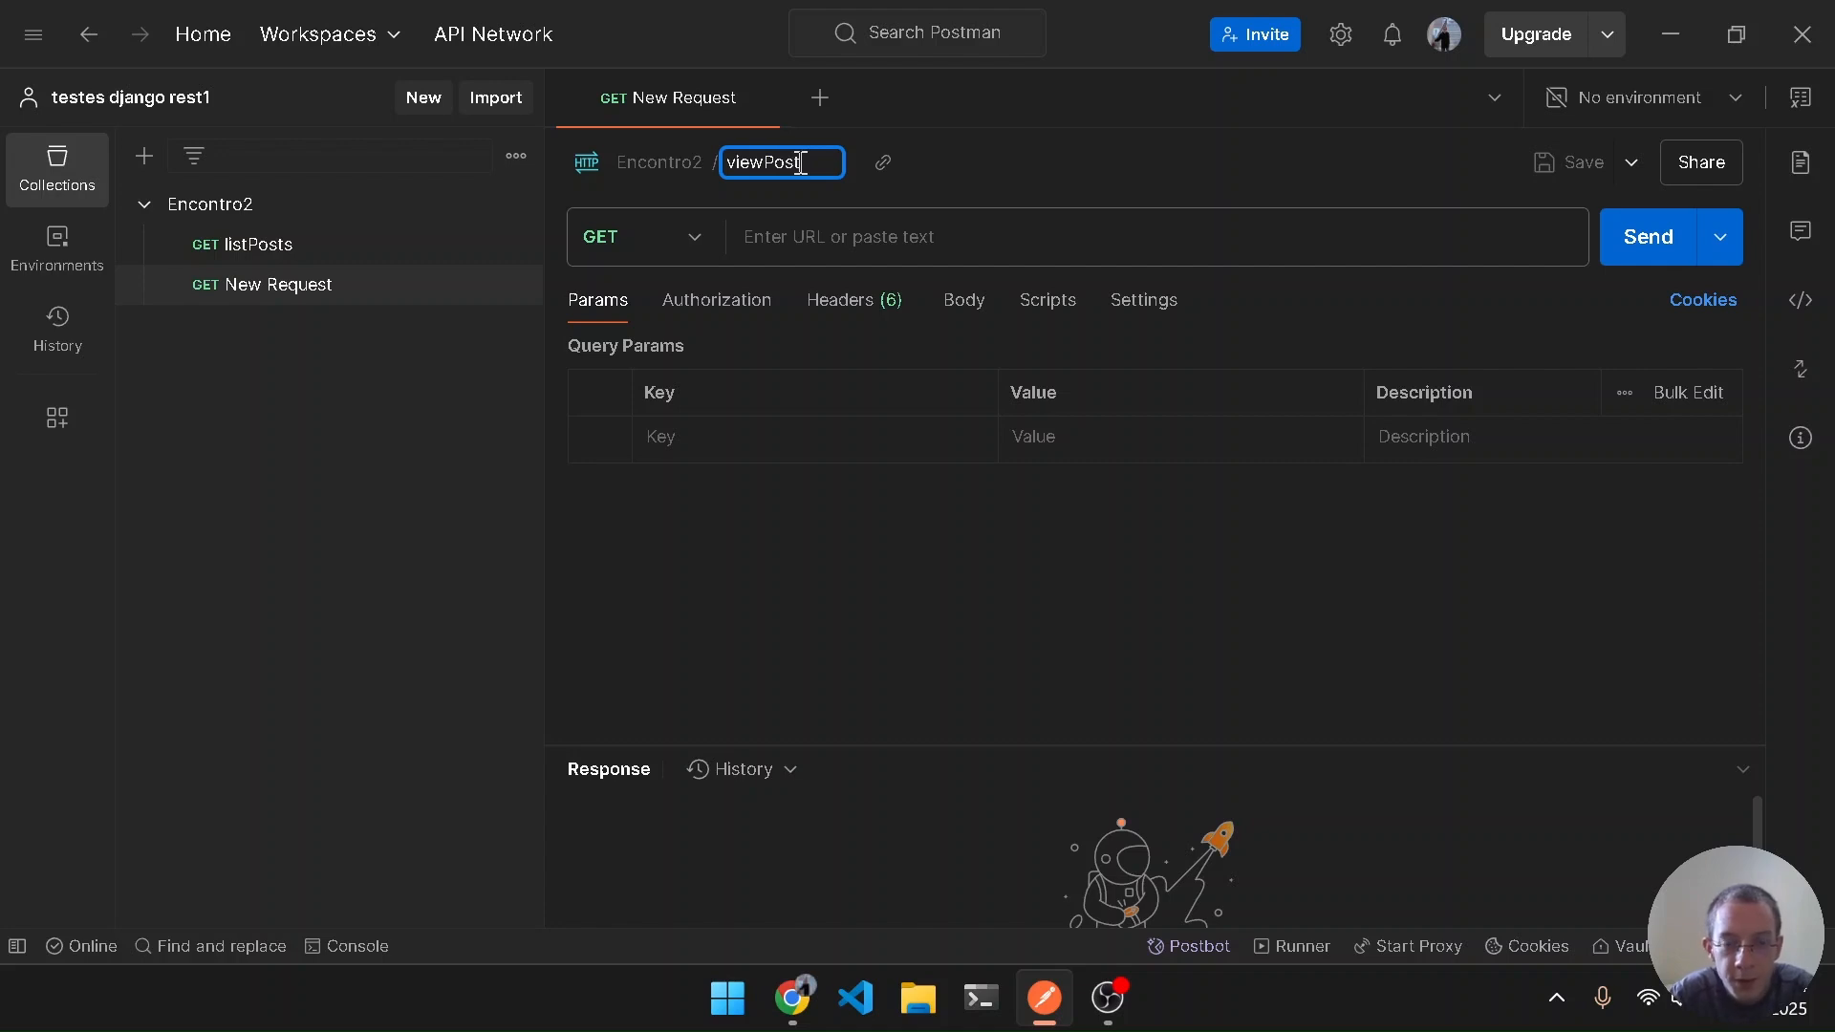
key("Return")
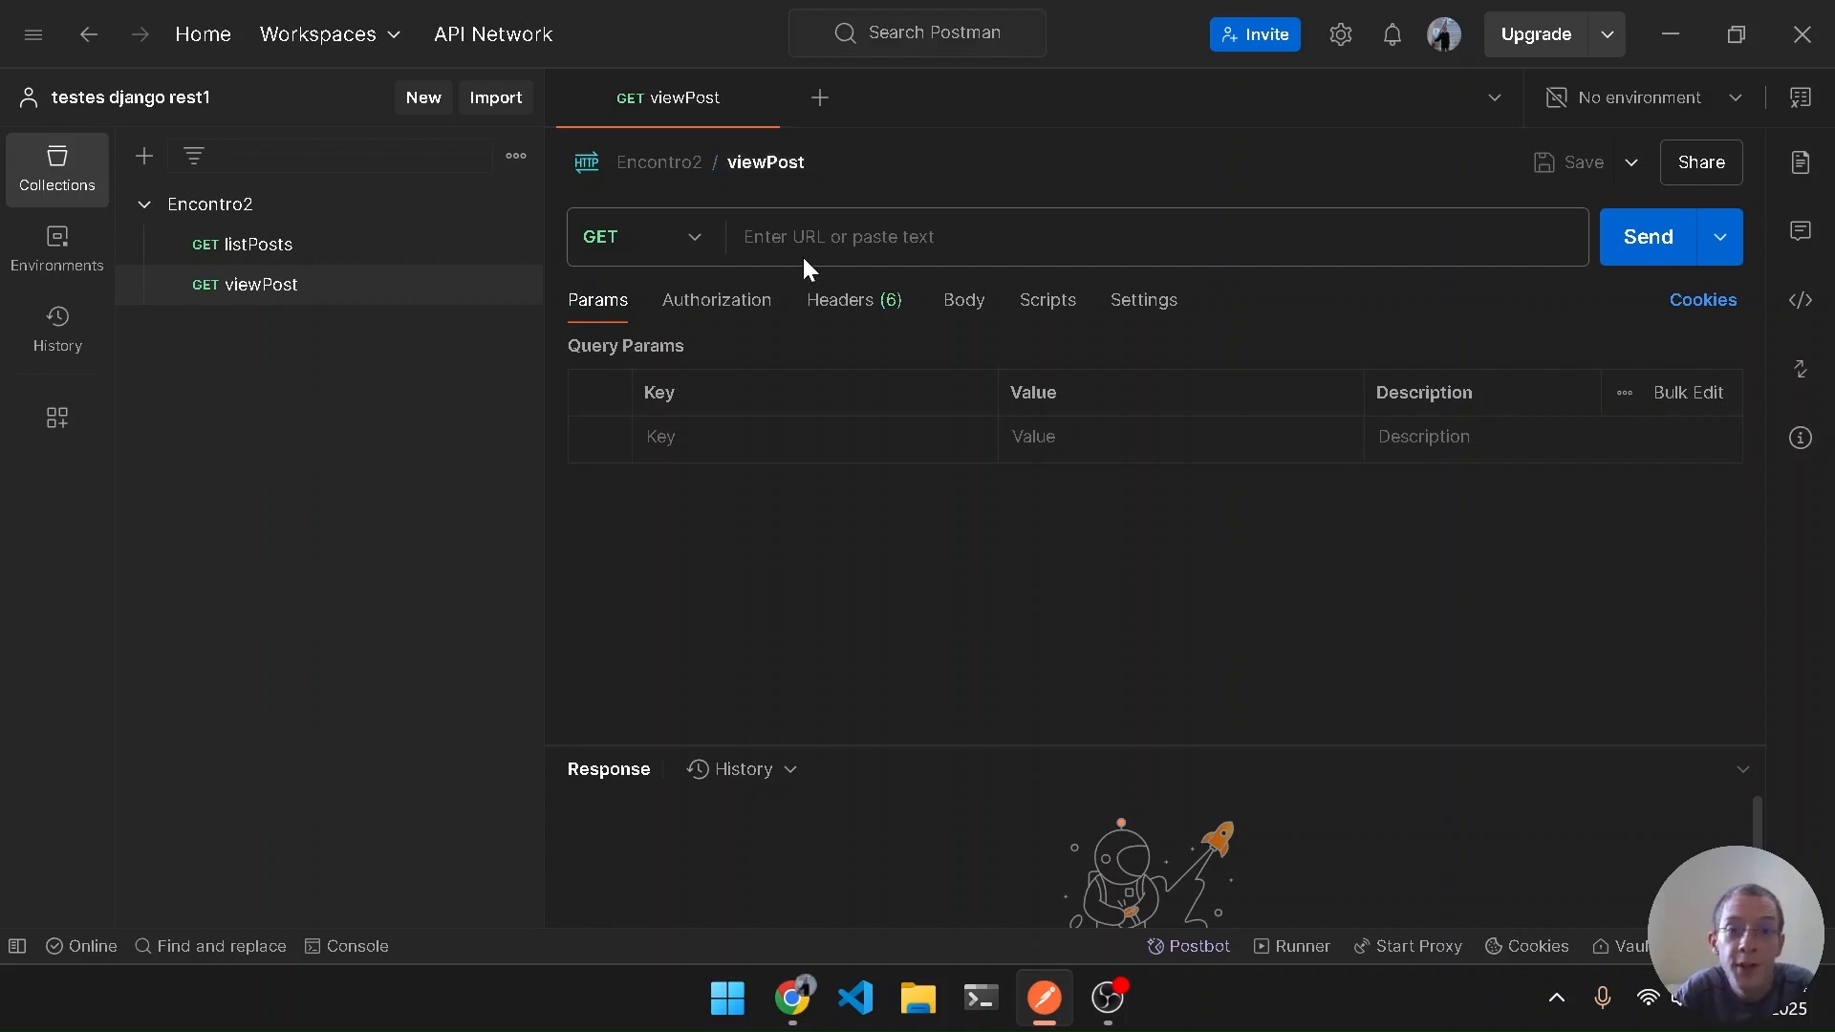
left_click(680, 244)
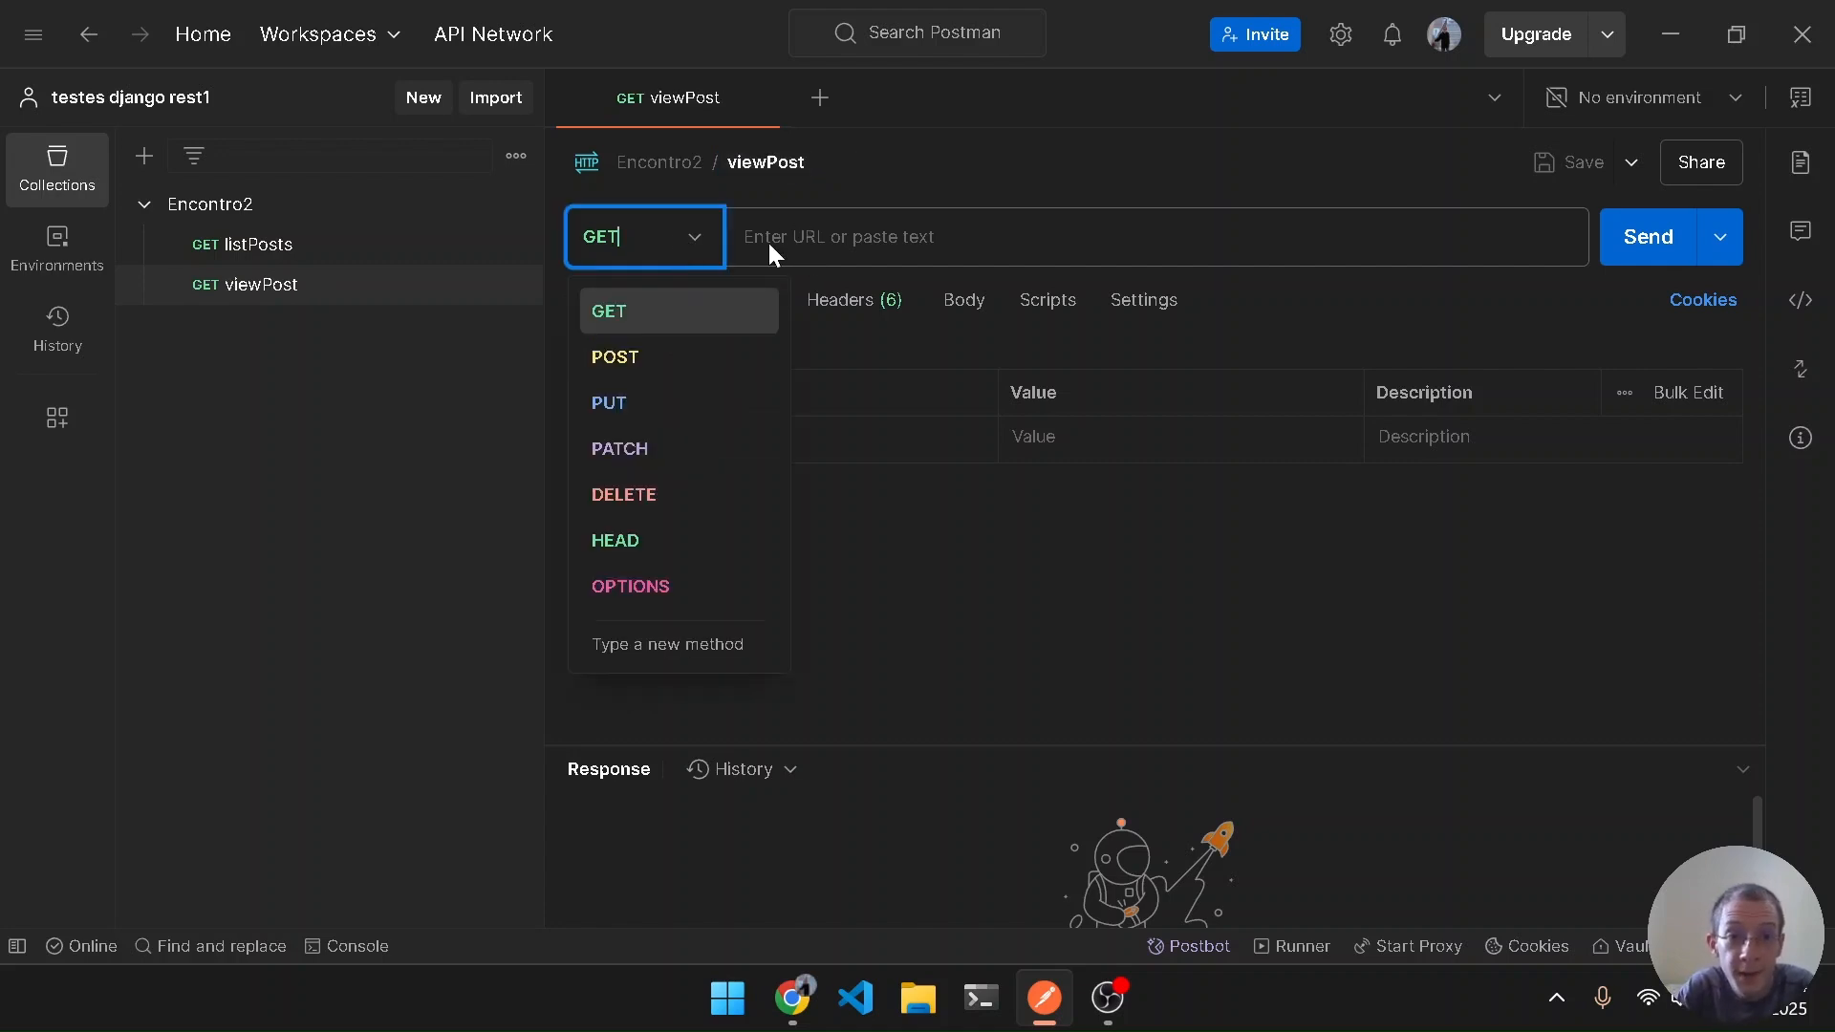
left_click(826, 249)
key("alt+Tab")
key("alt+Tab")
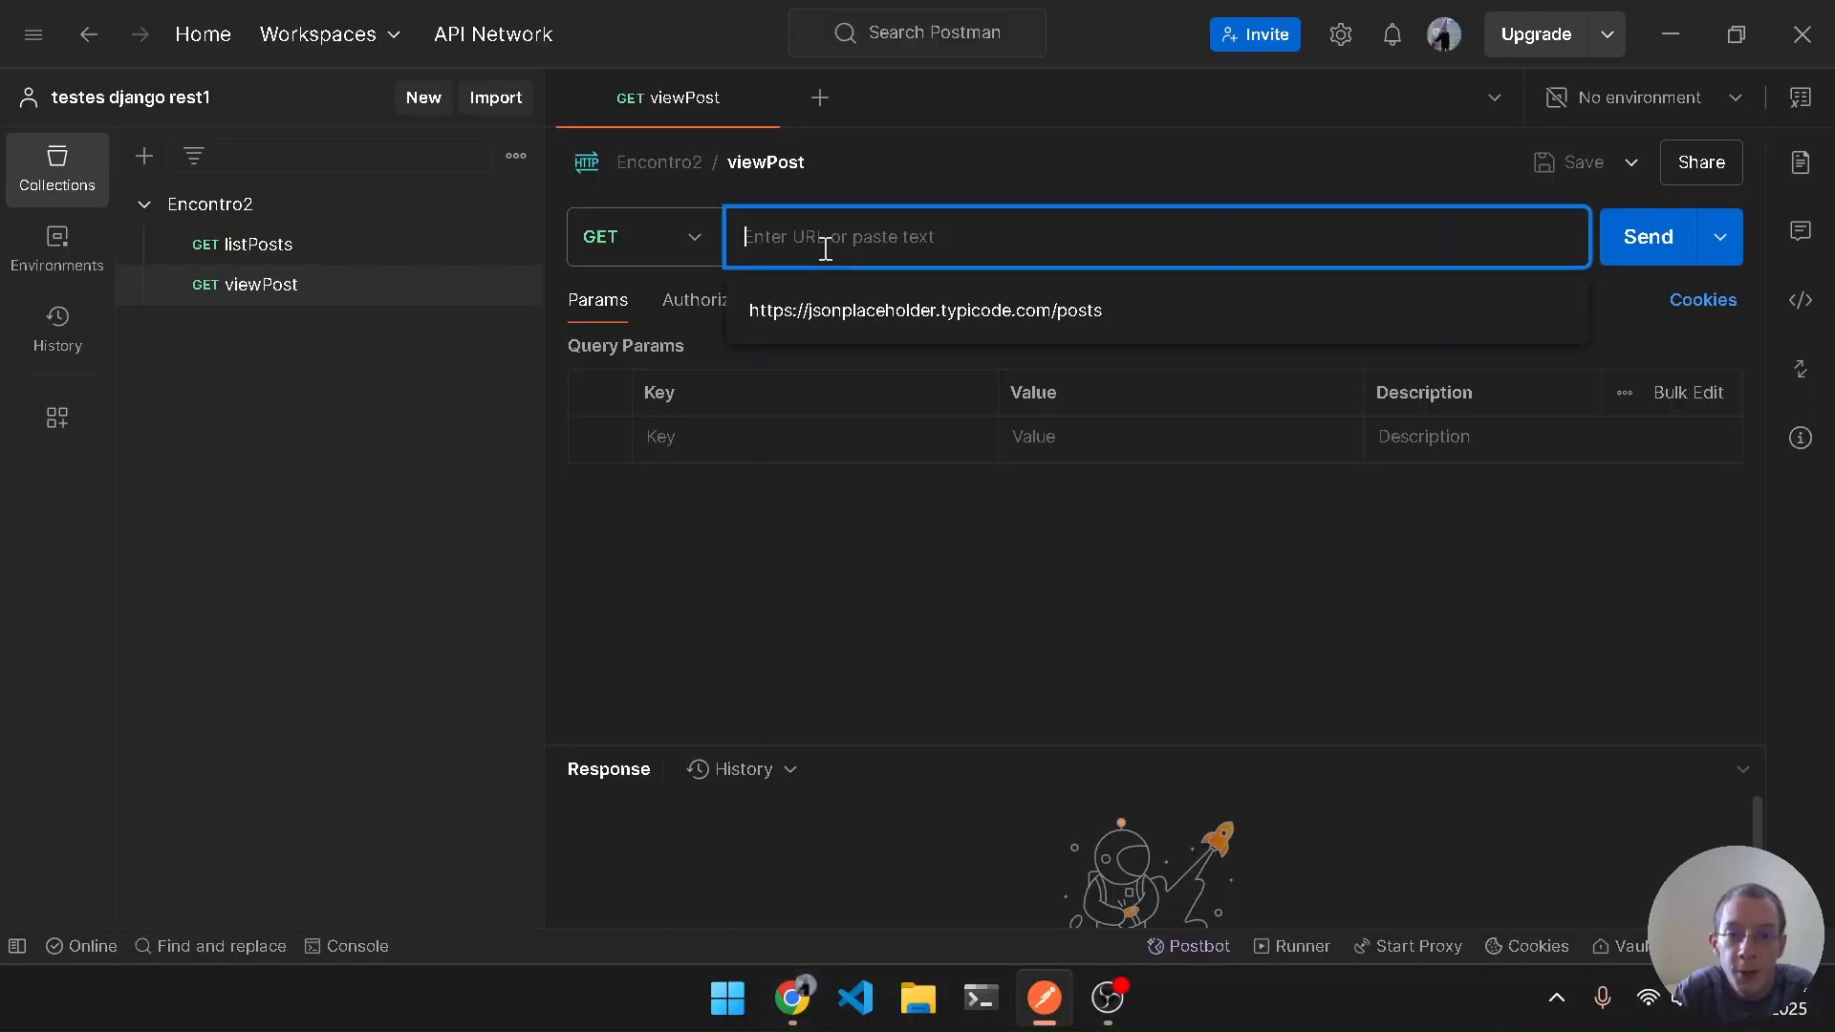
key("Down")
key("Return")
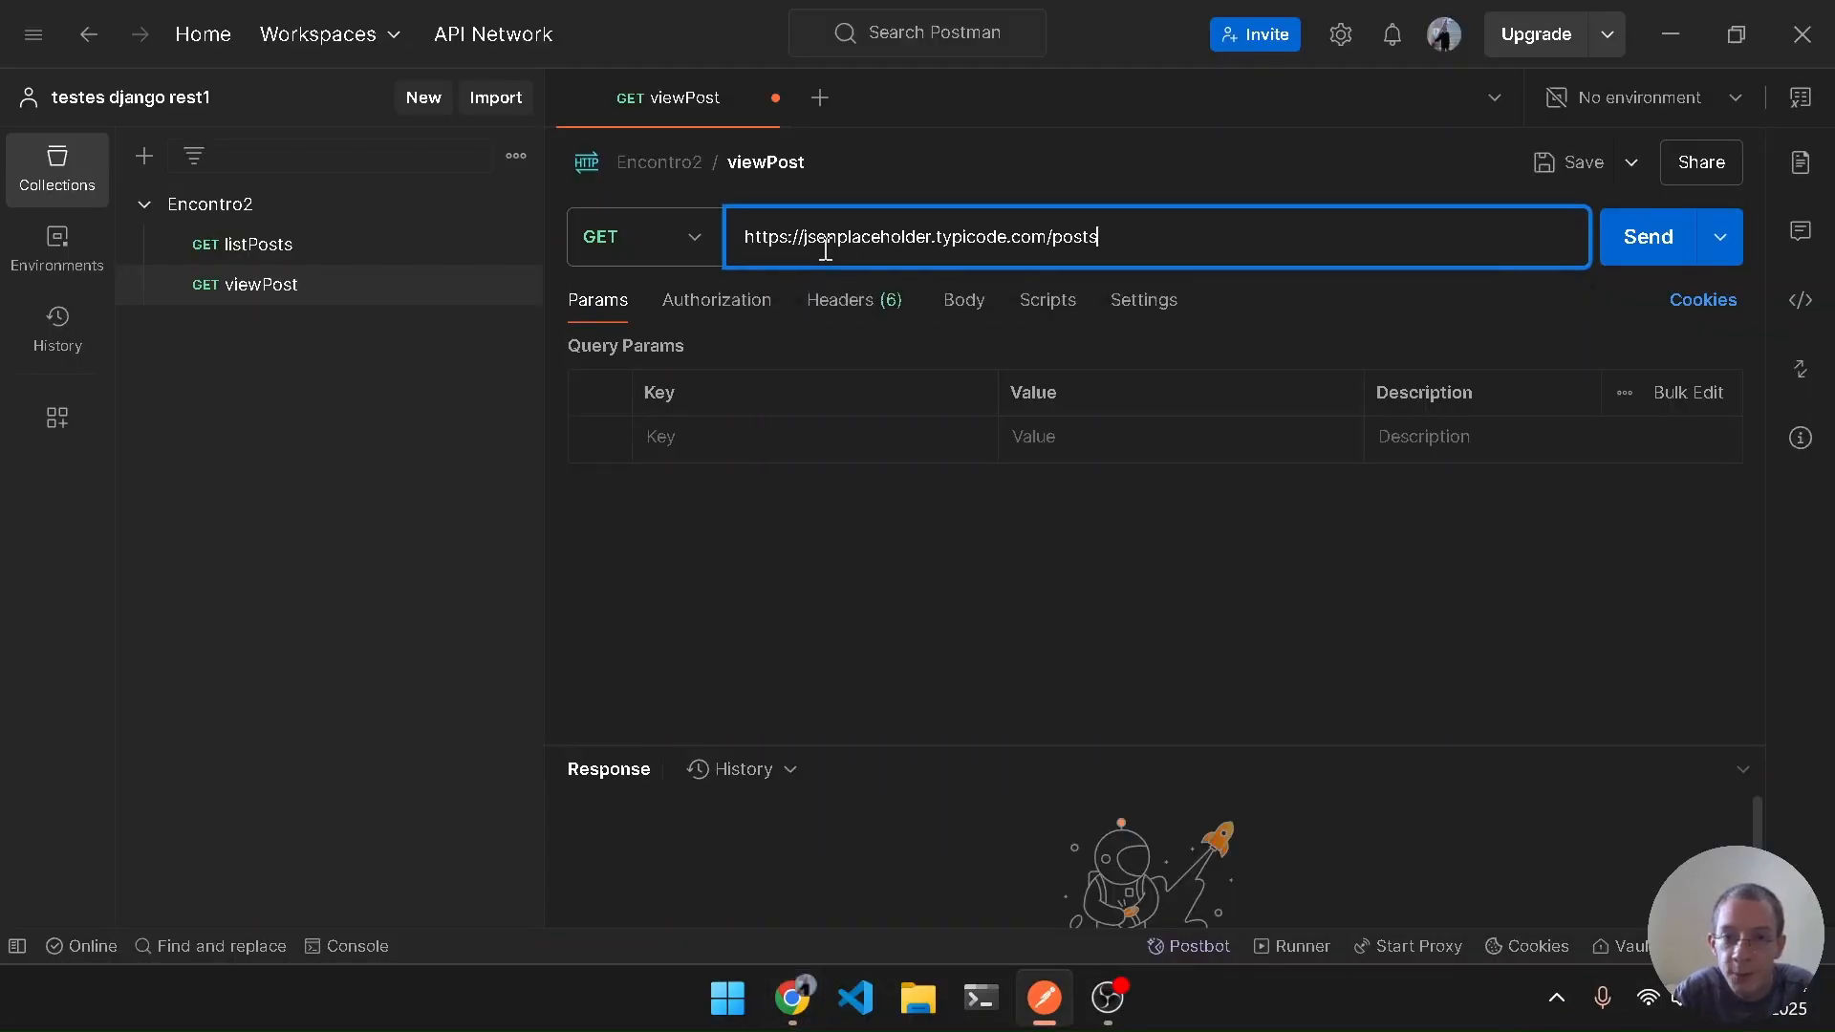
key("Left")
key("Left")
key("Left")
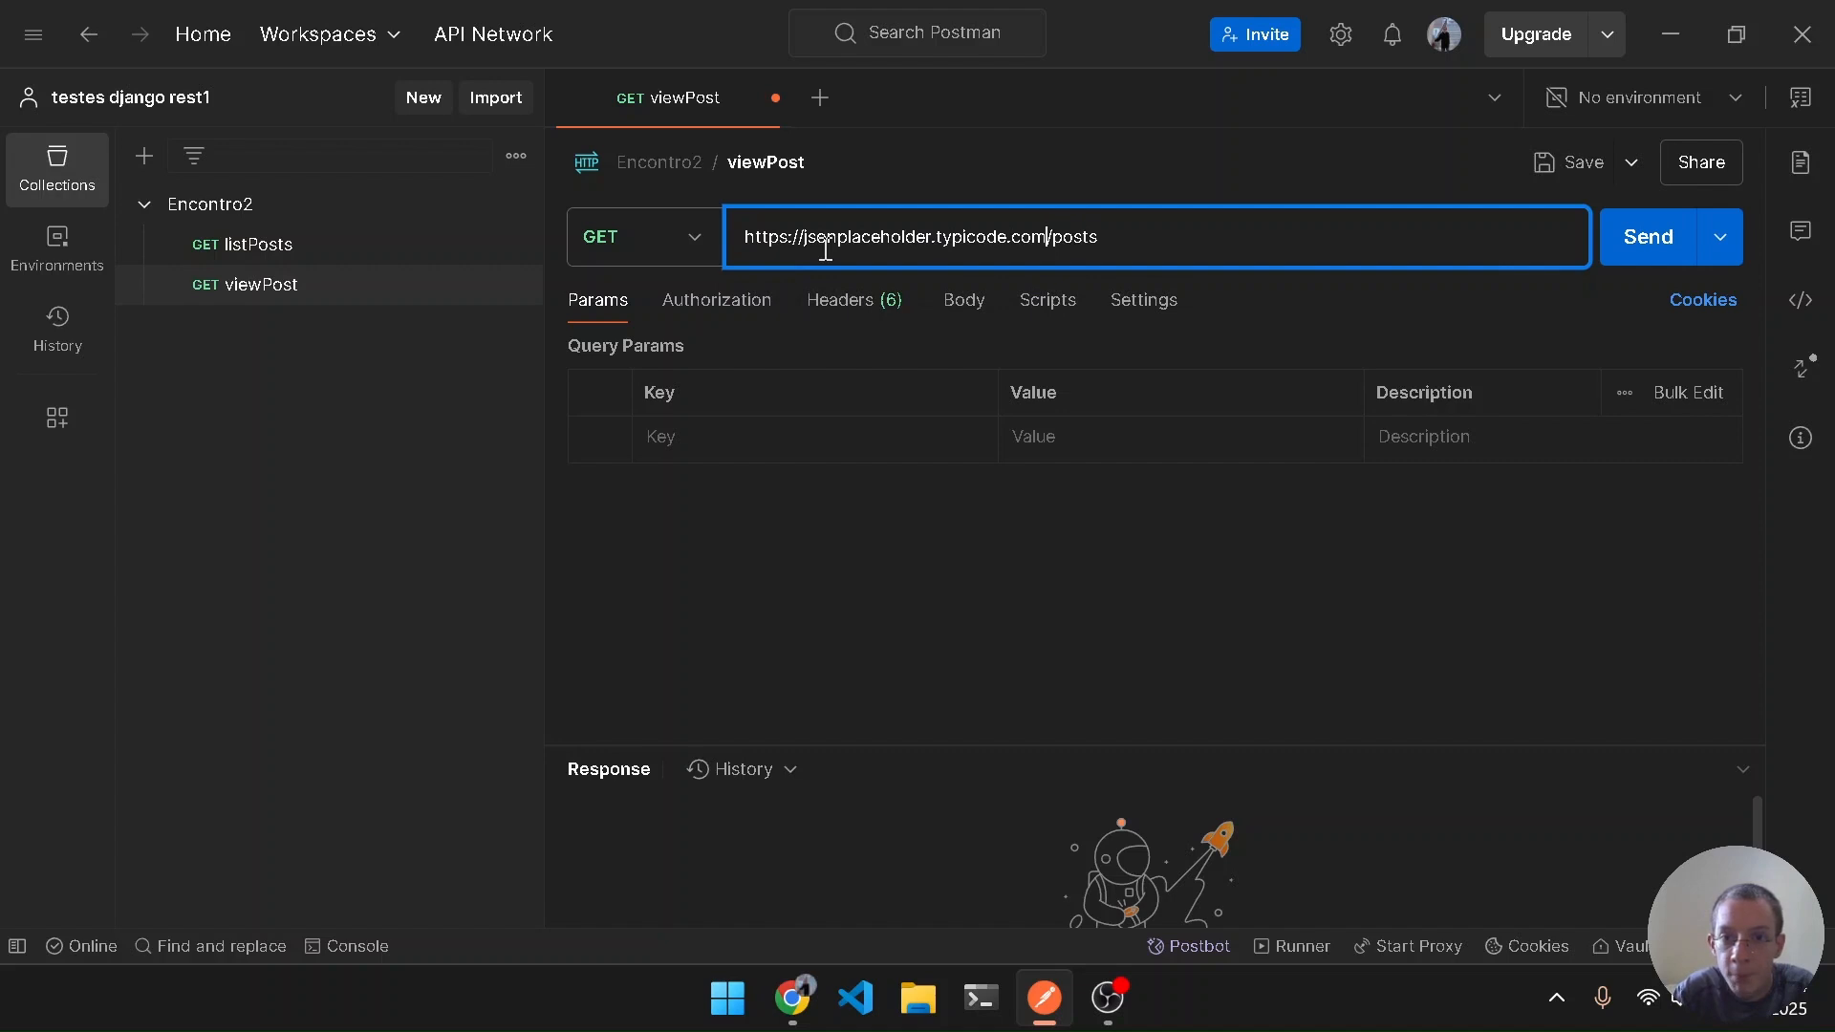
key("shift+End")
key("End")
type("/1")
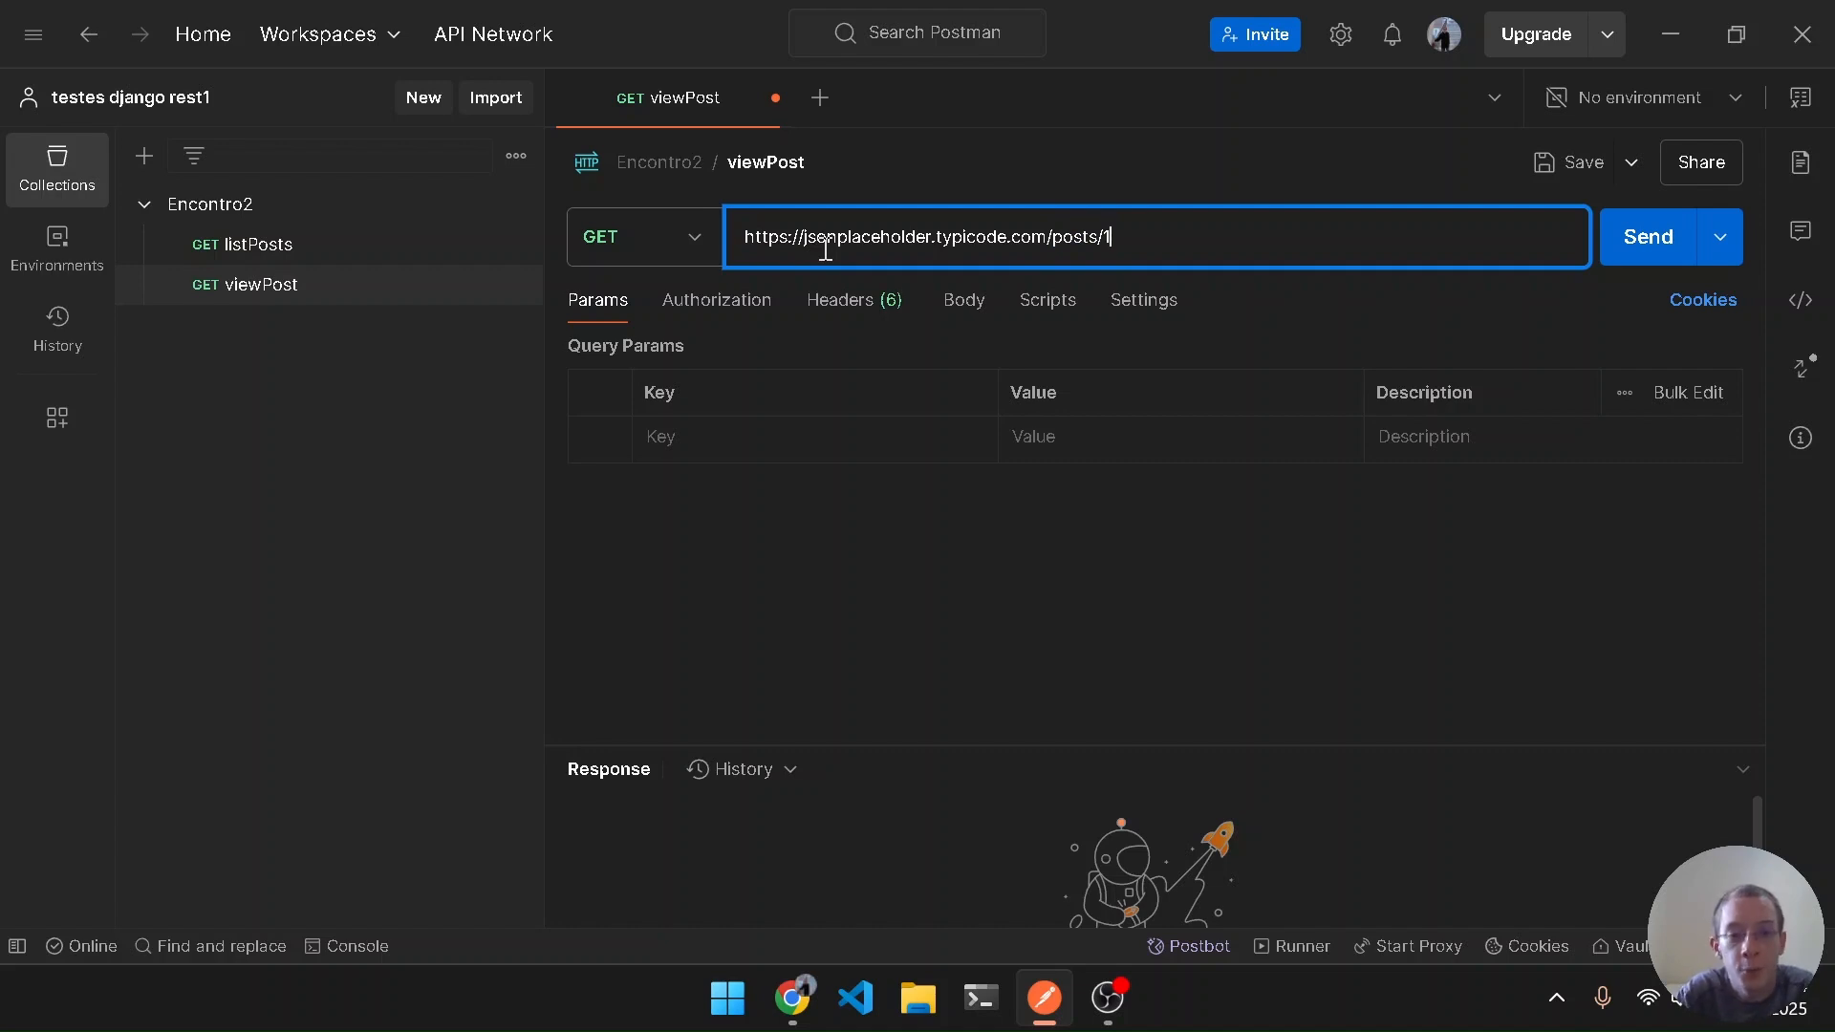
Save and send the viewPost request, enlarge the response area, and examine the status and the returned JSON fields
key("ctrl+s")
key("ctrl+Return")
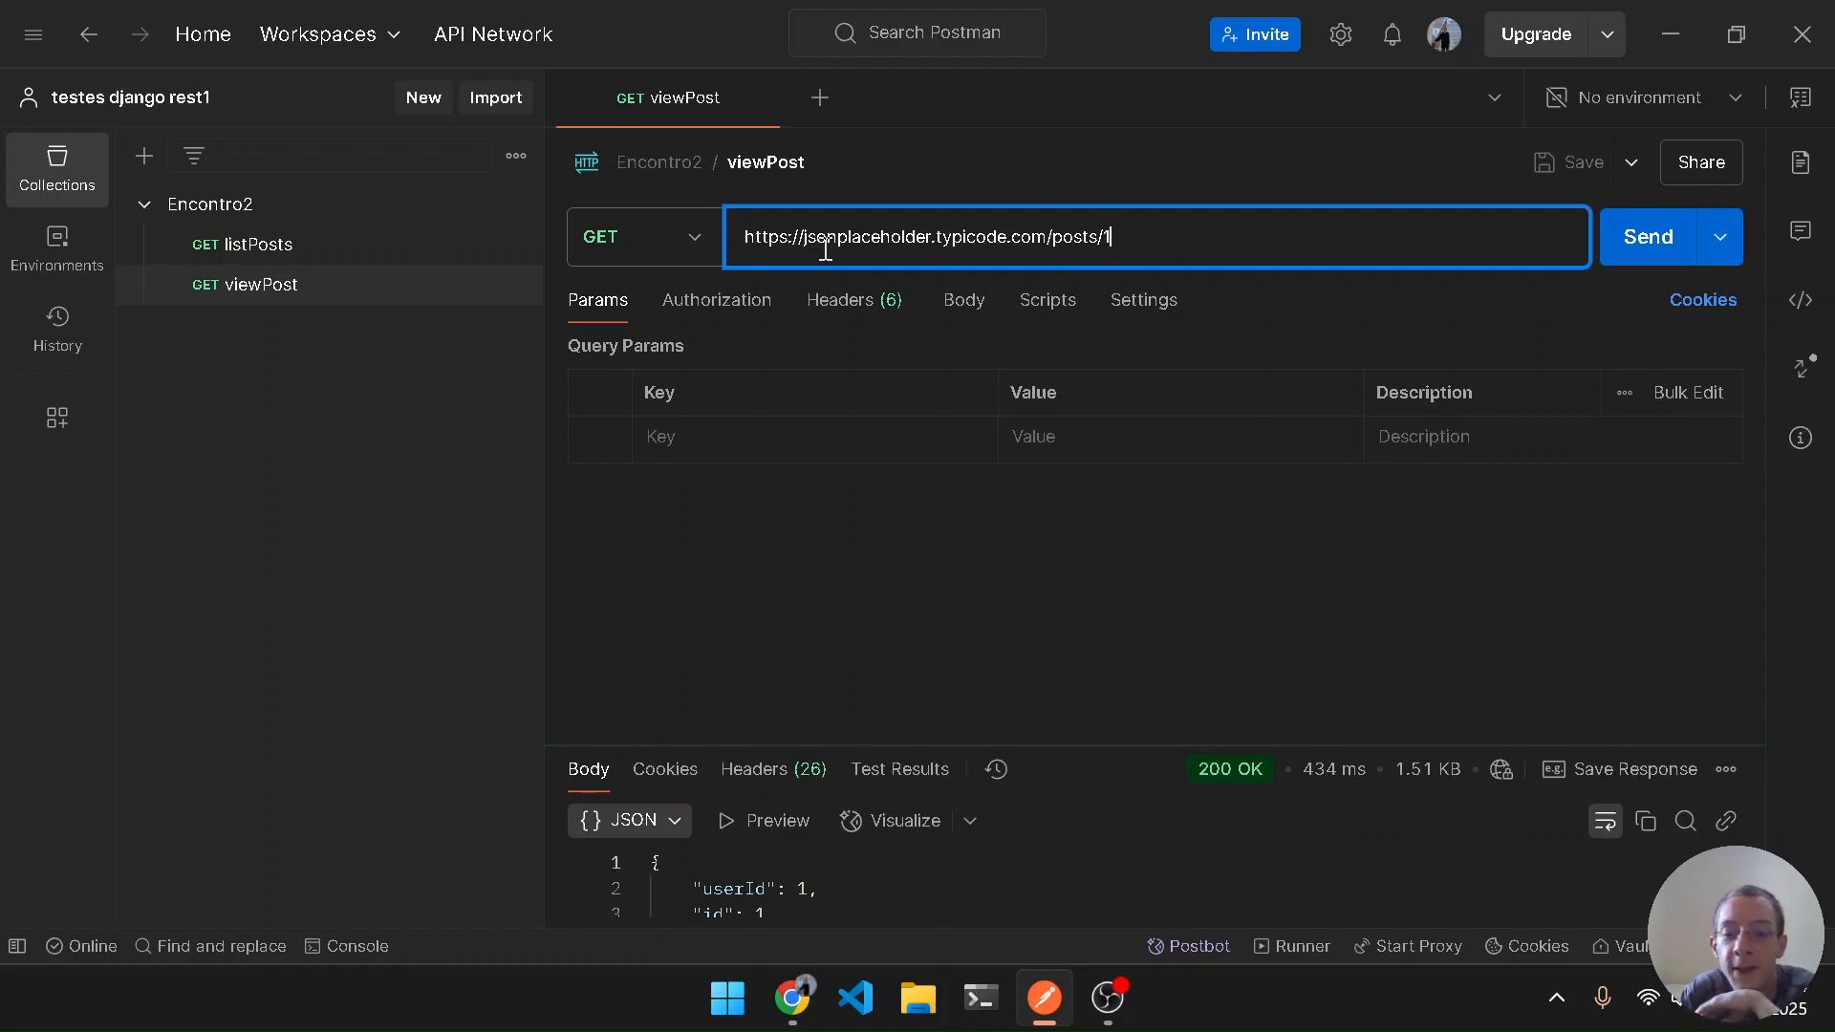
left_click_drag(1156, 751, 1156, 421)
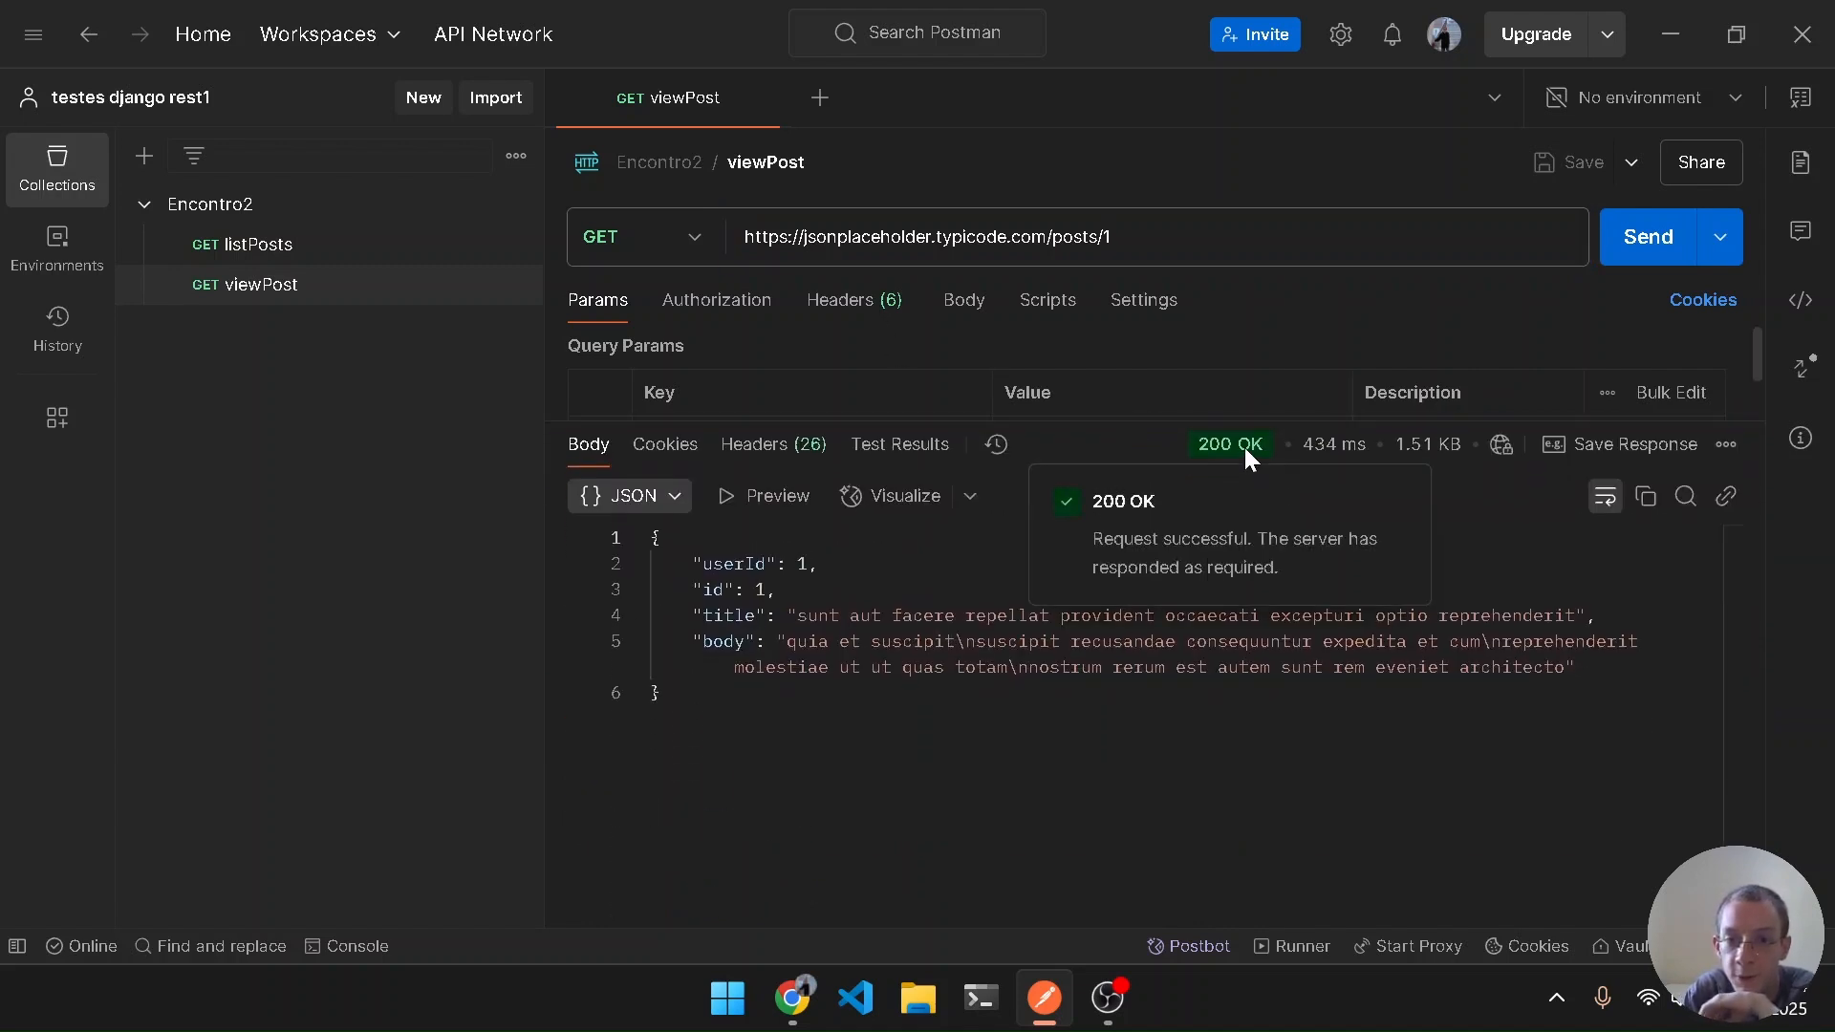
left_click_drag(736, 564, 774, 716)
left_click(774, 717)
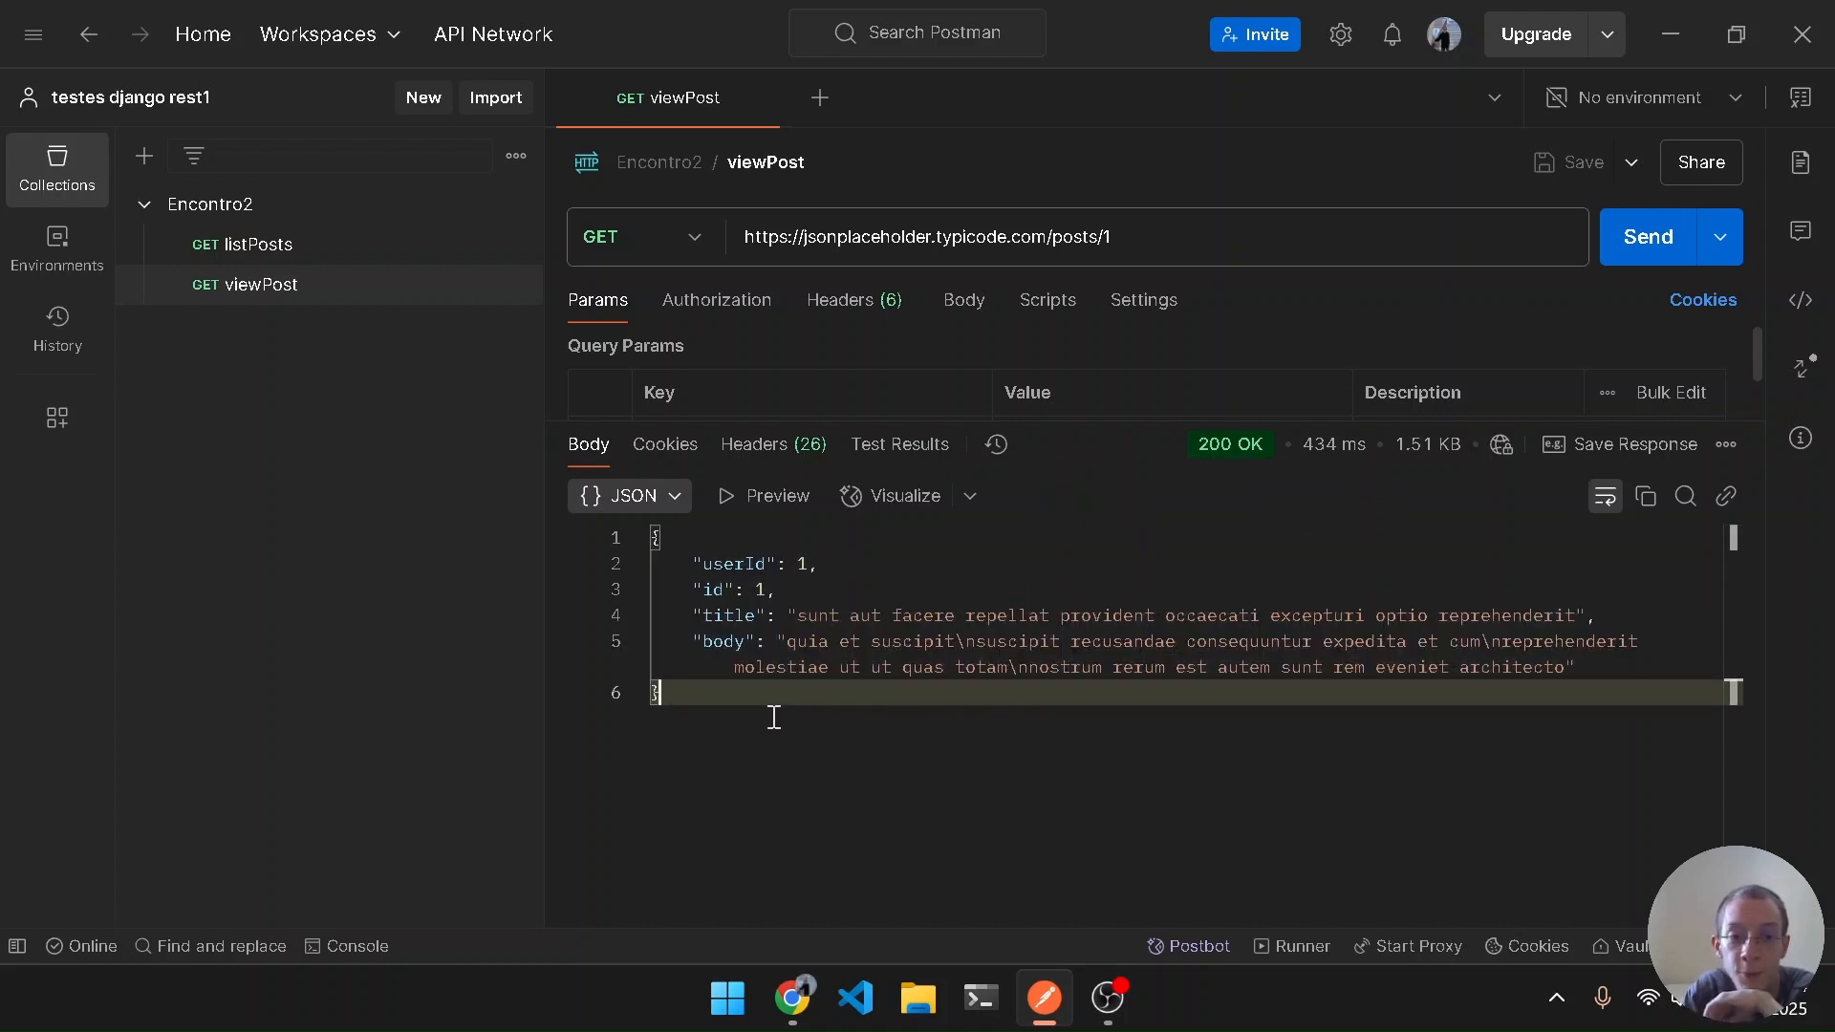
left_click(704, 547)
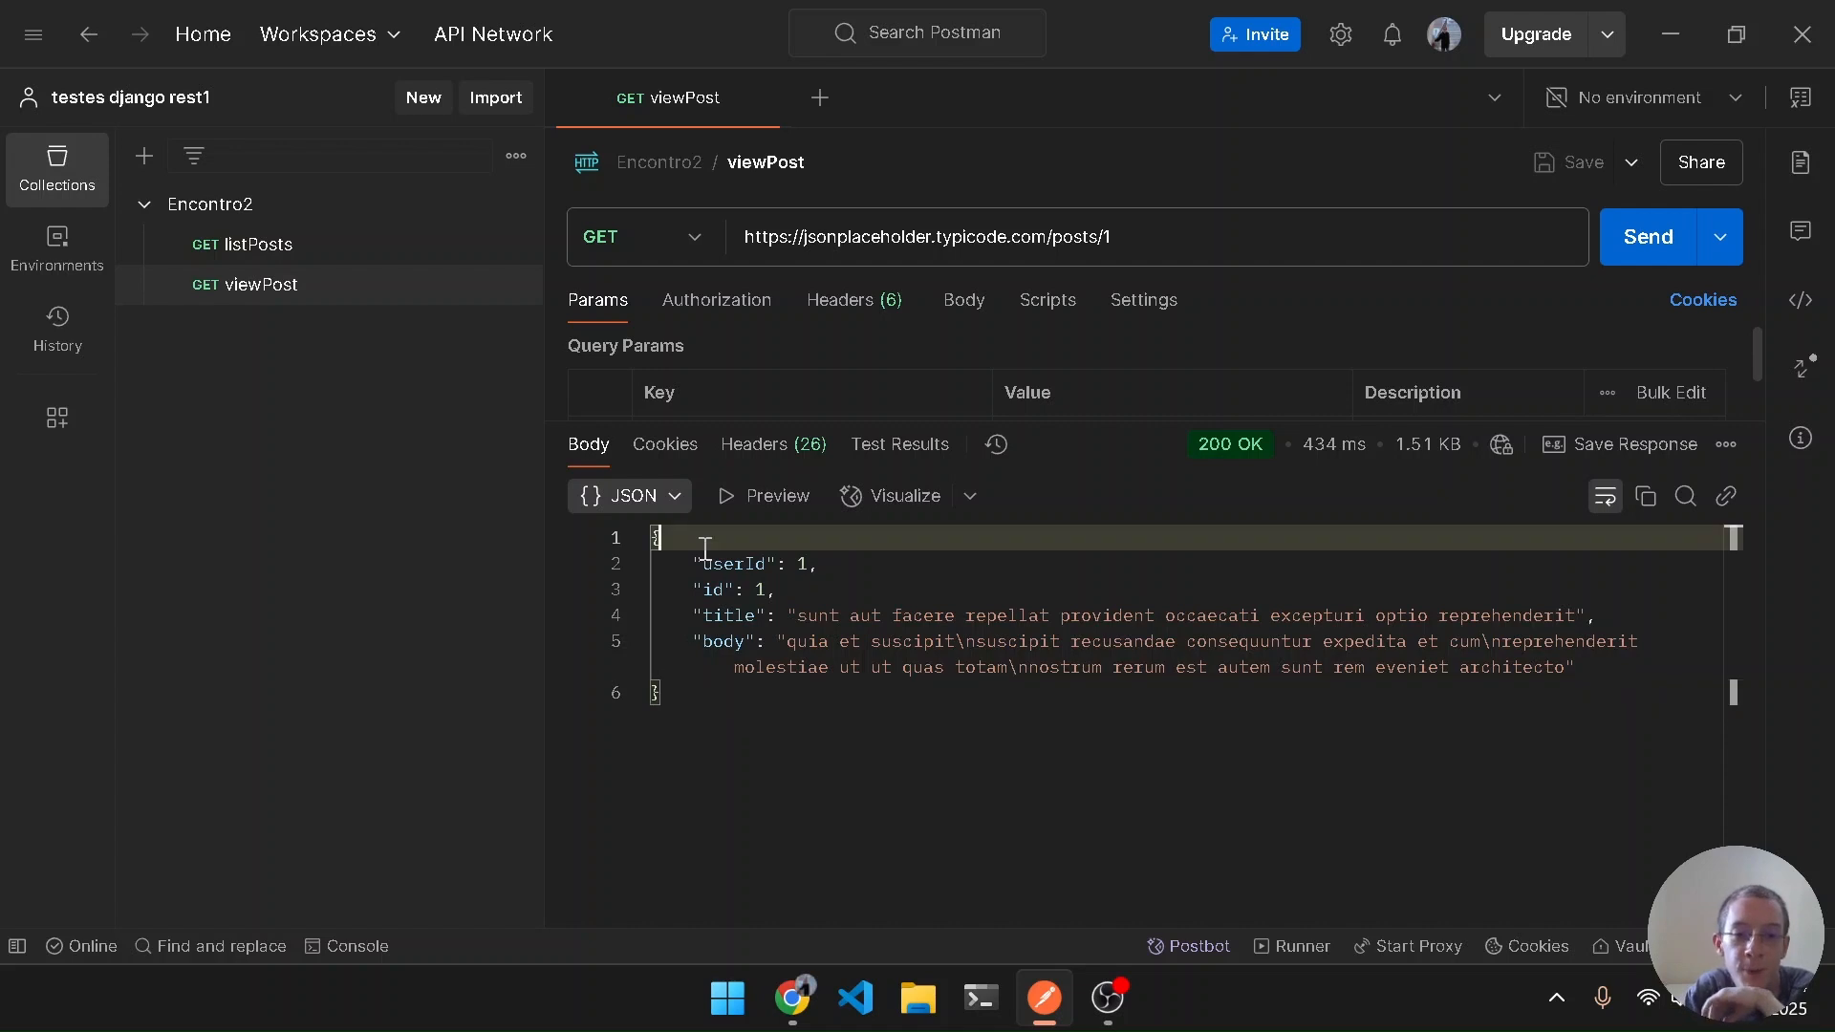
left_click(717, 564)
left_click_drag(717, 564, 809, 667)
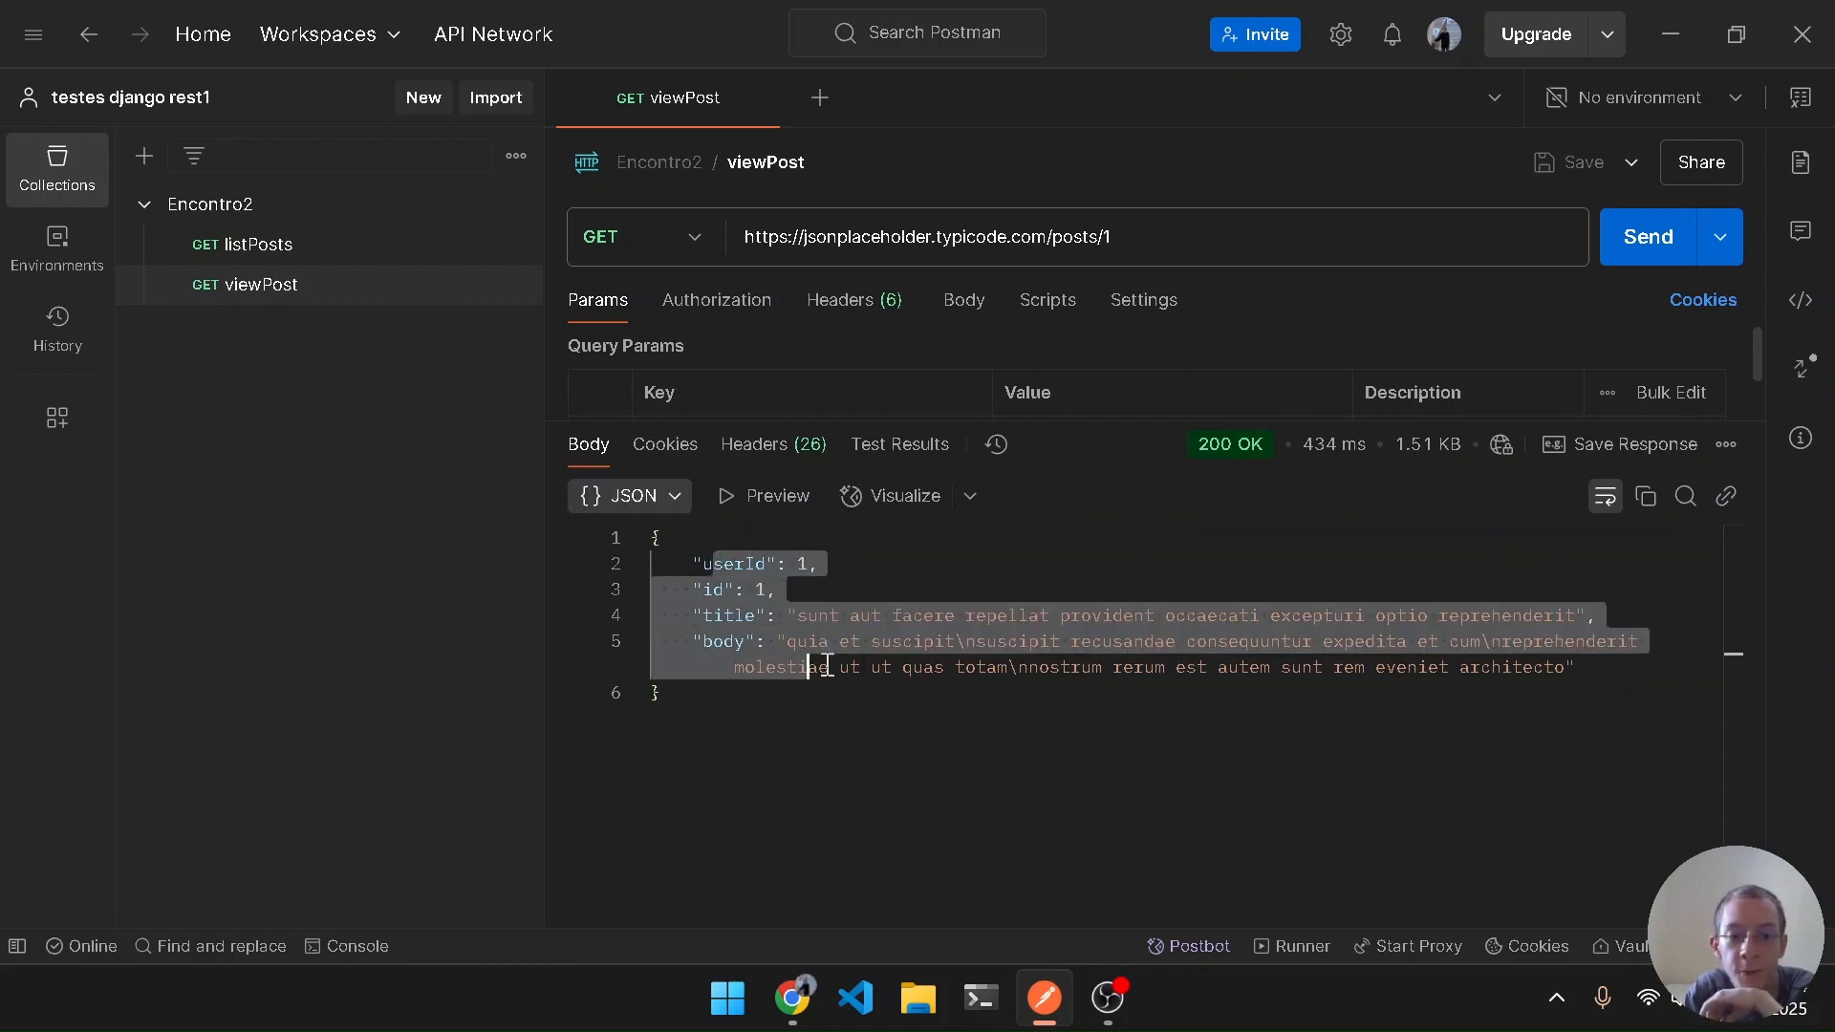
left_click(940, 728)
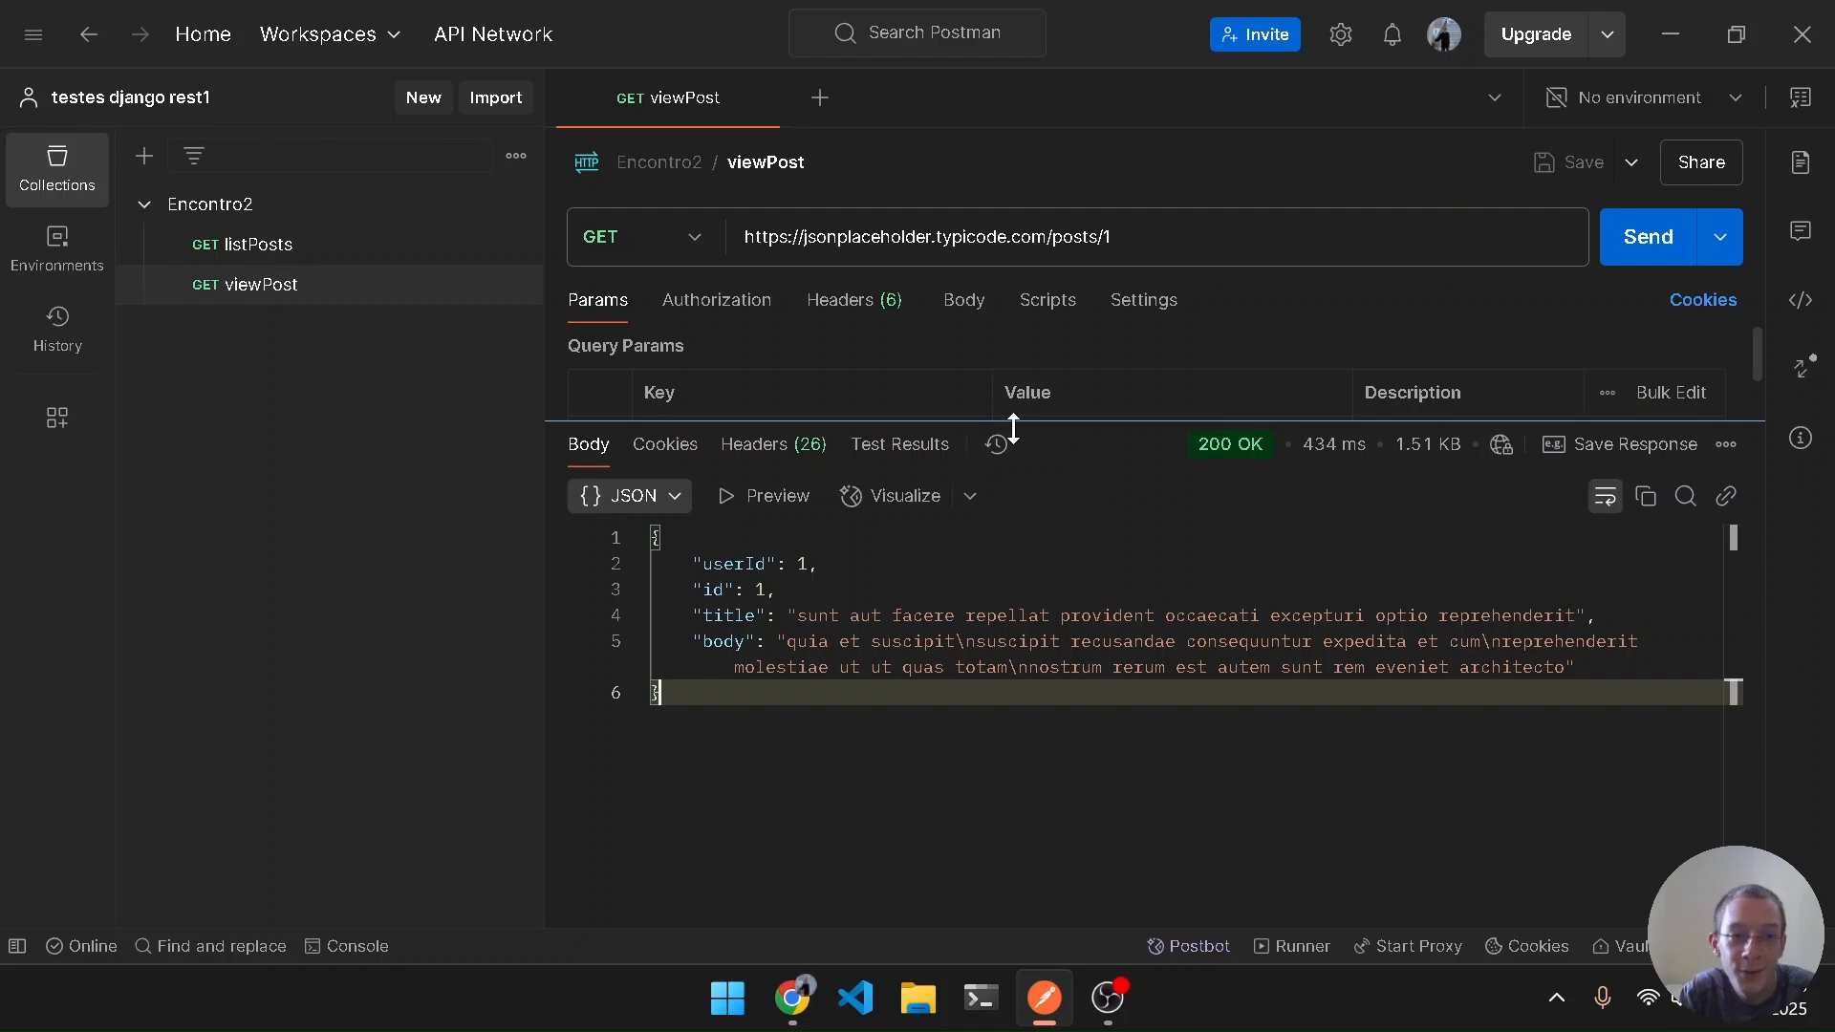
Reduce the height of the response area and close the viewPost request
key("ctrl+backslash")
left_click_drag(1013, 428, 1074, 631)
key("ctrl+backslash")
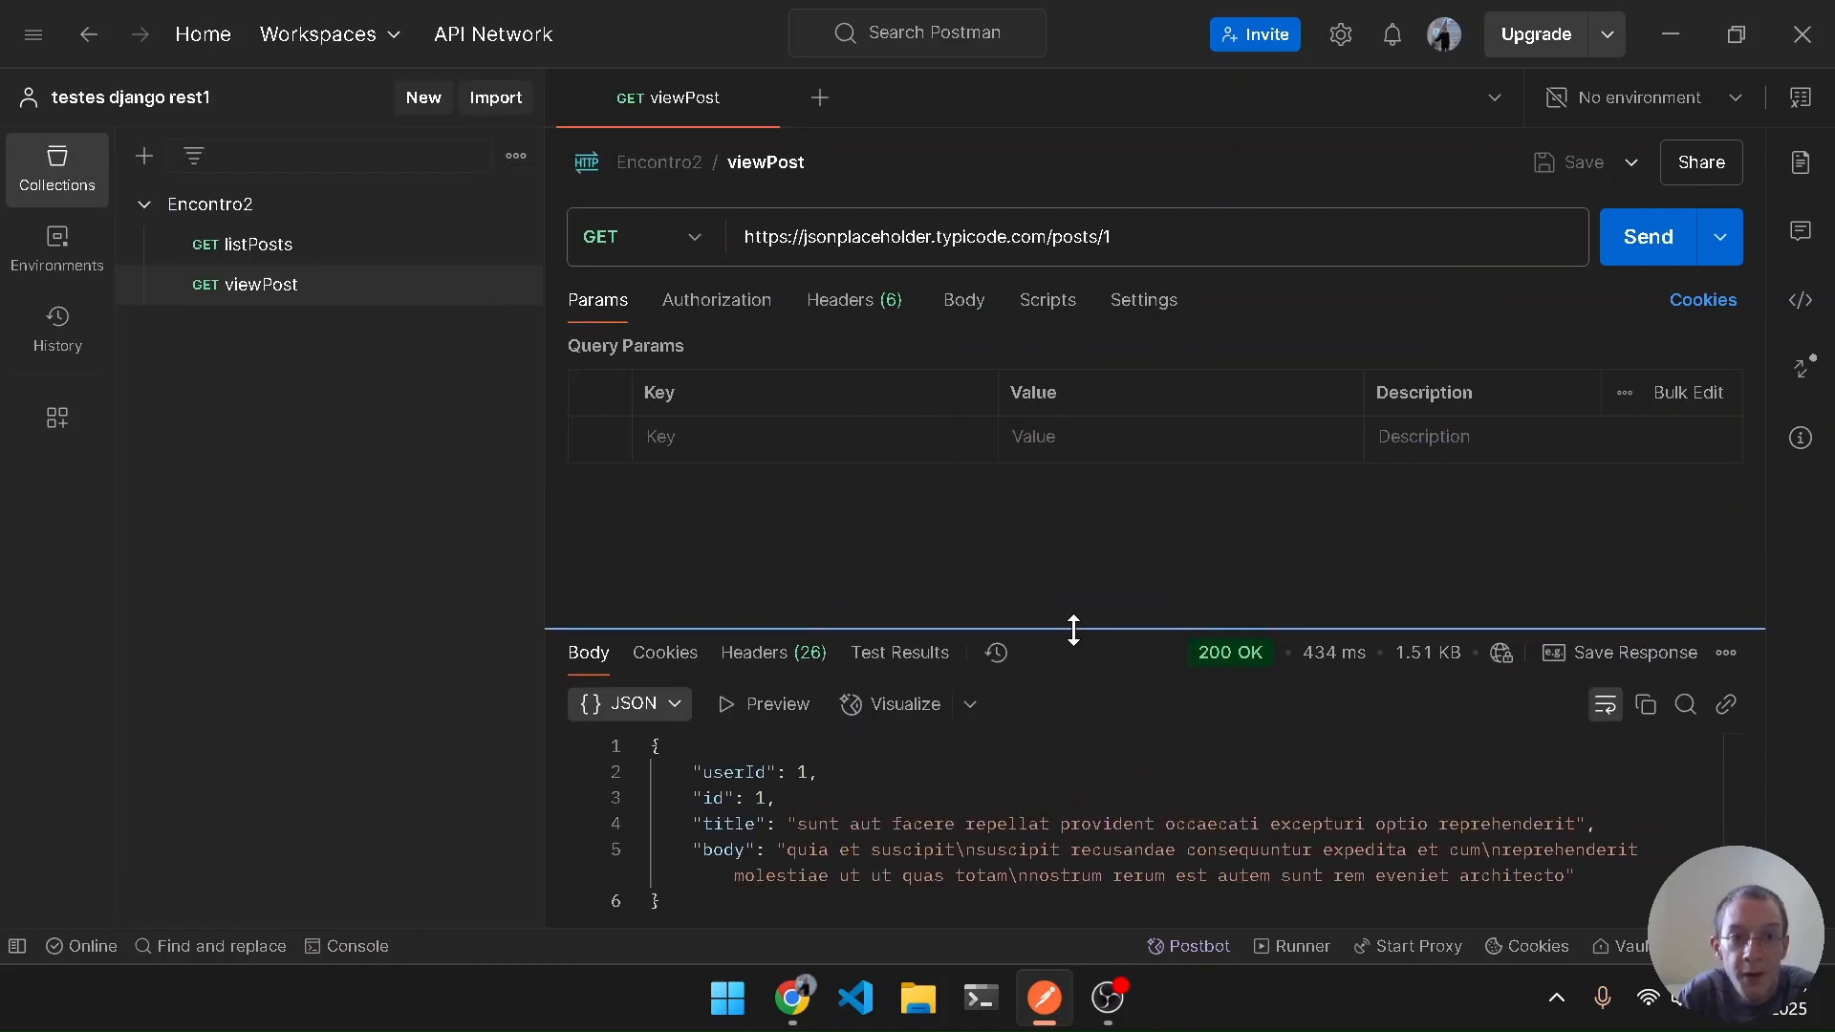
key("ctrl+w")
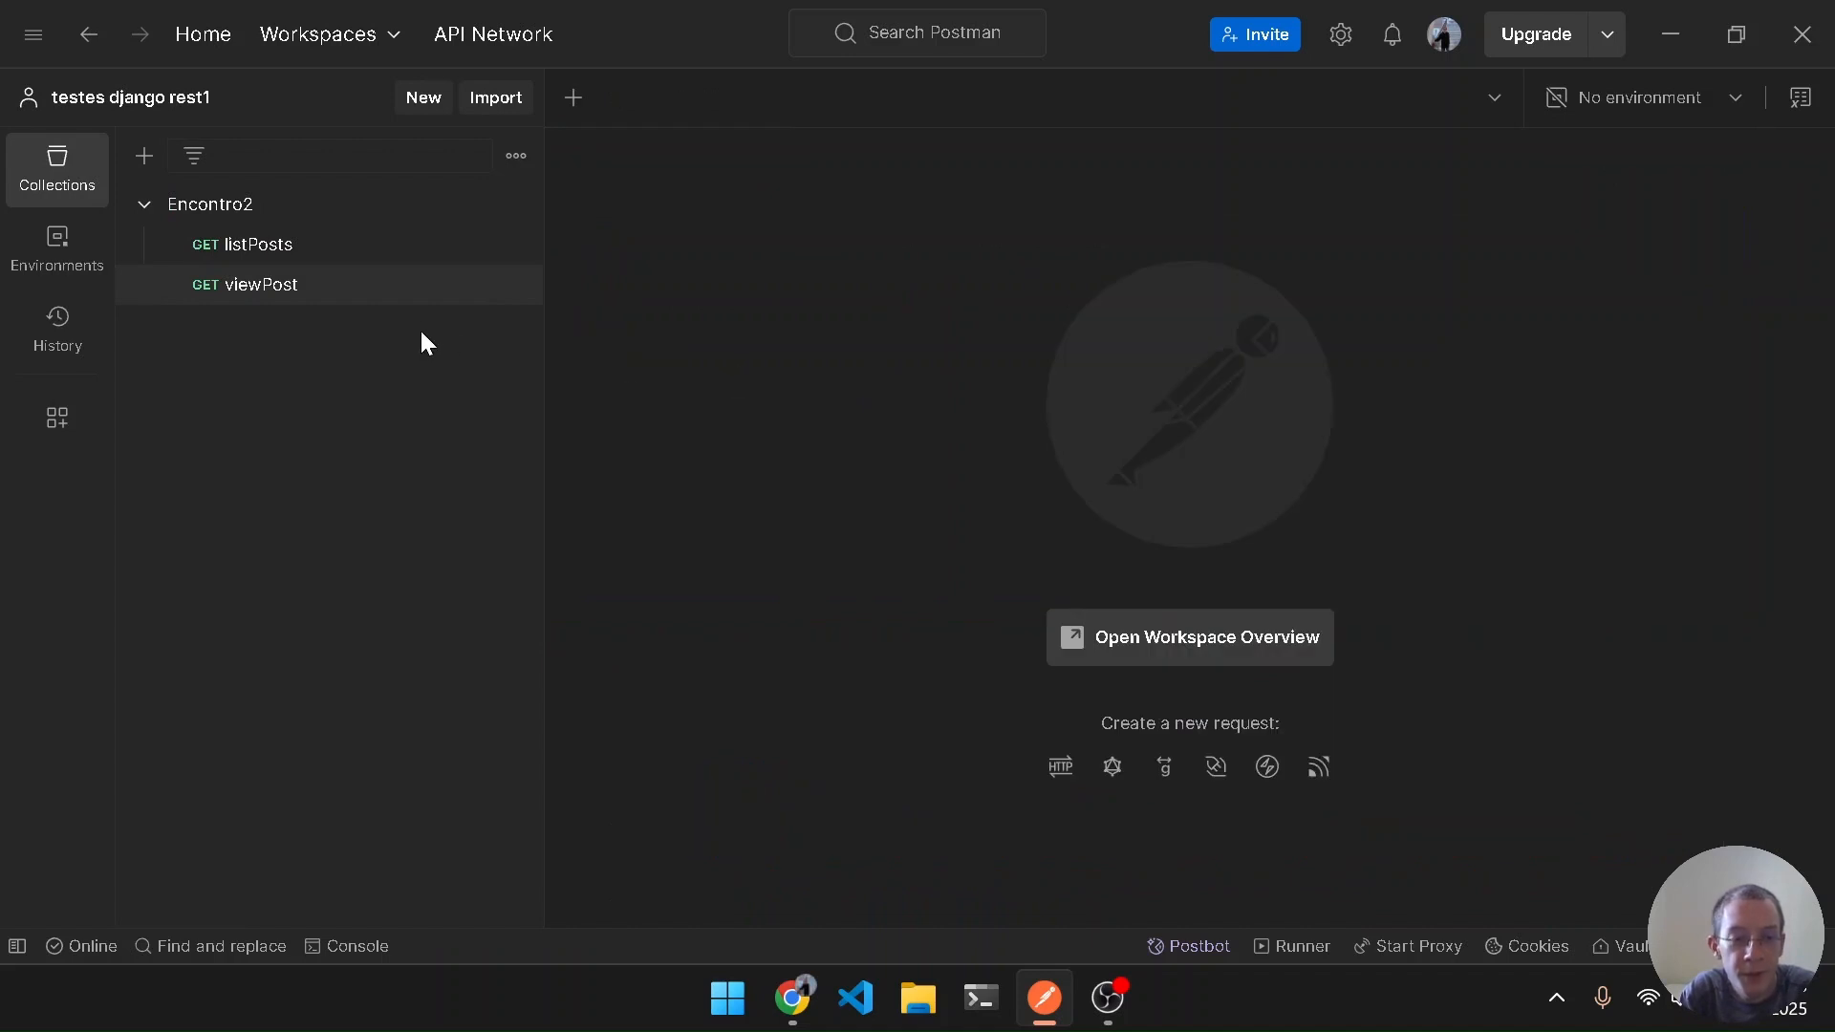
Switch to the Chrome presentation, advance one slide past Request GET (read/retrieve), and return to Postman
key("alt+Tab")
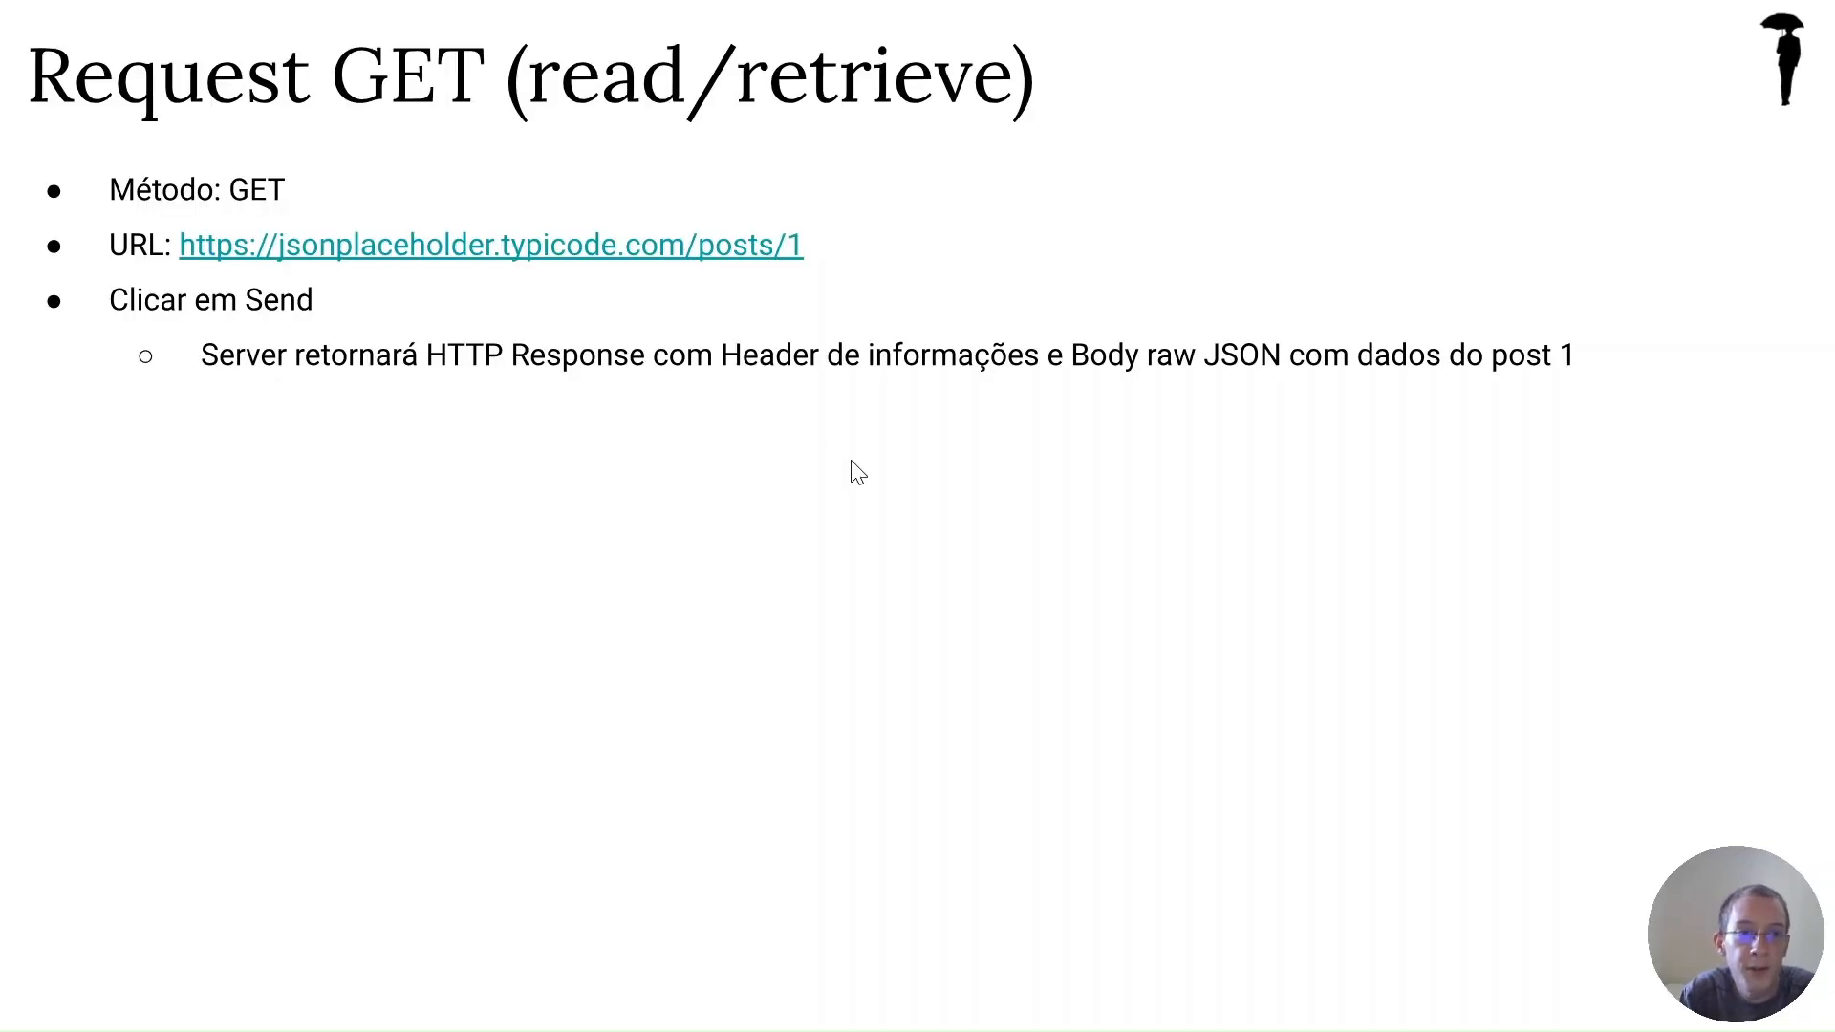
key("Right")
key("alt+Tab")
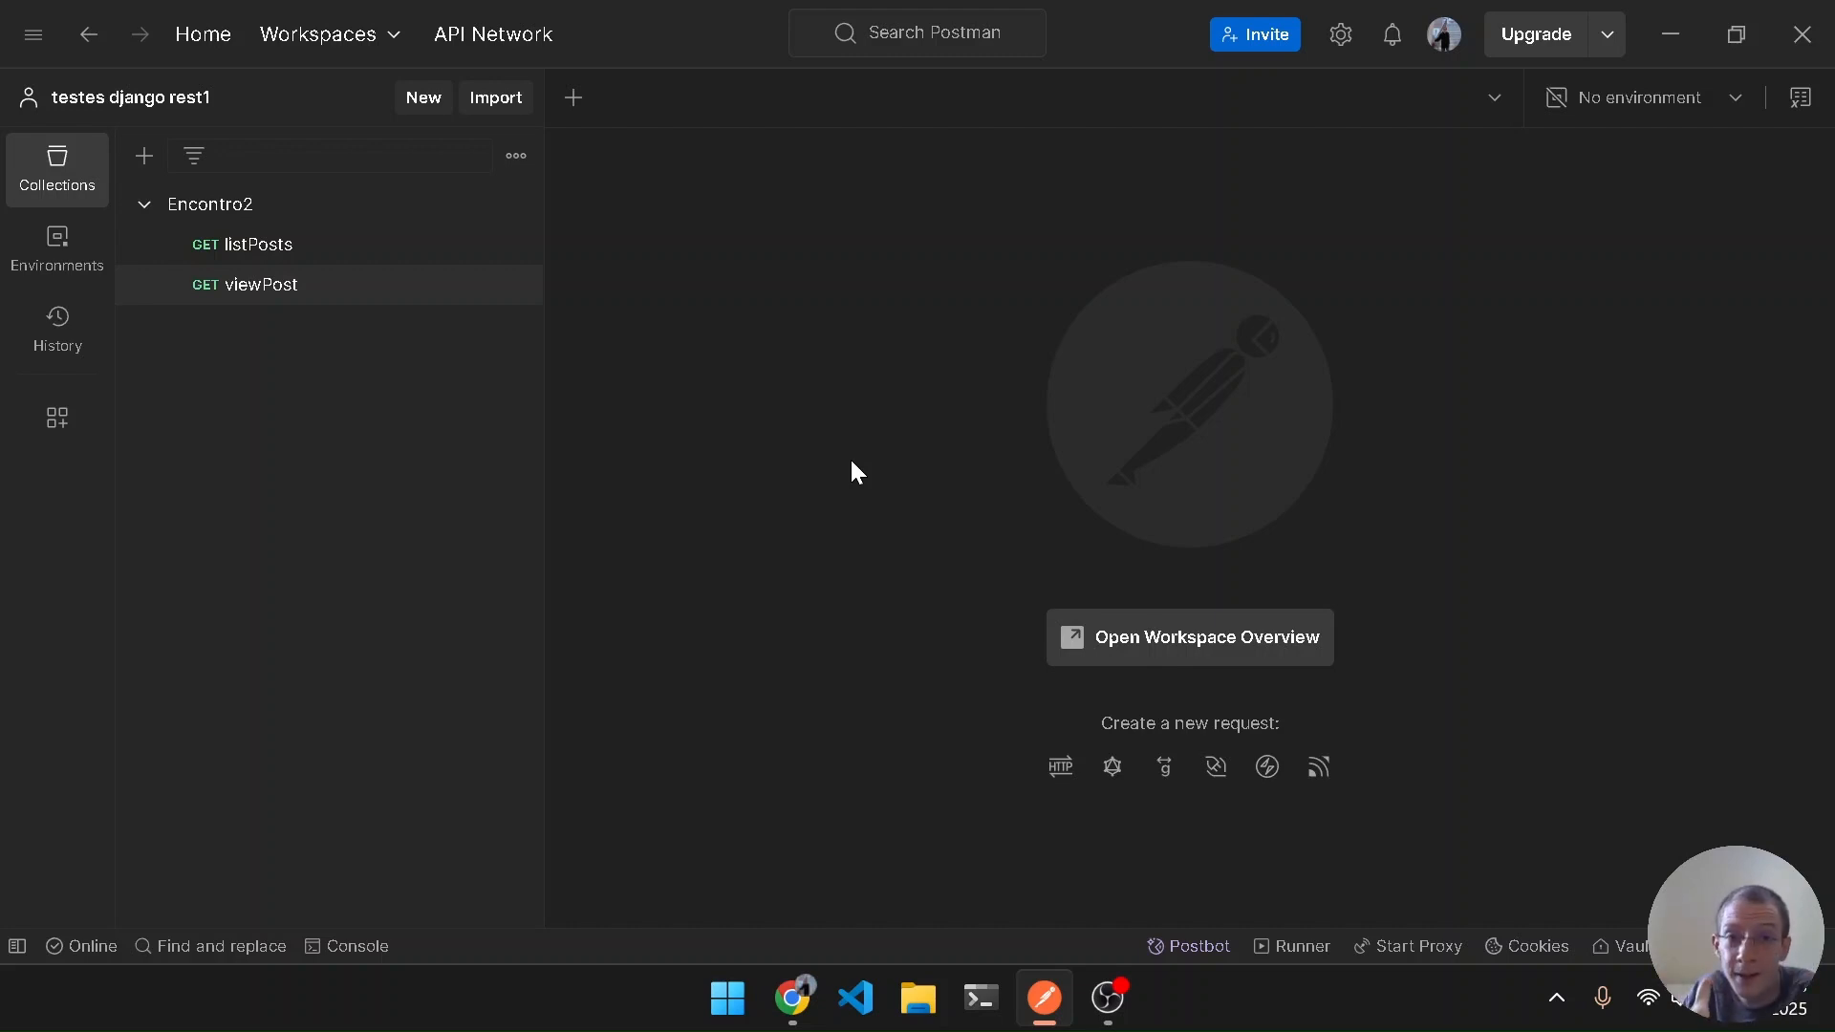
Add a new request to the Encontro2 collection and name it addPost
right_click(389, 230)
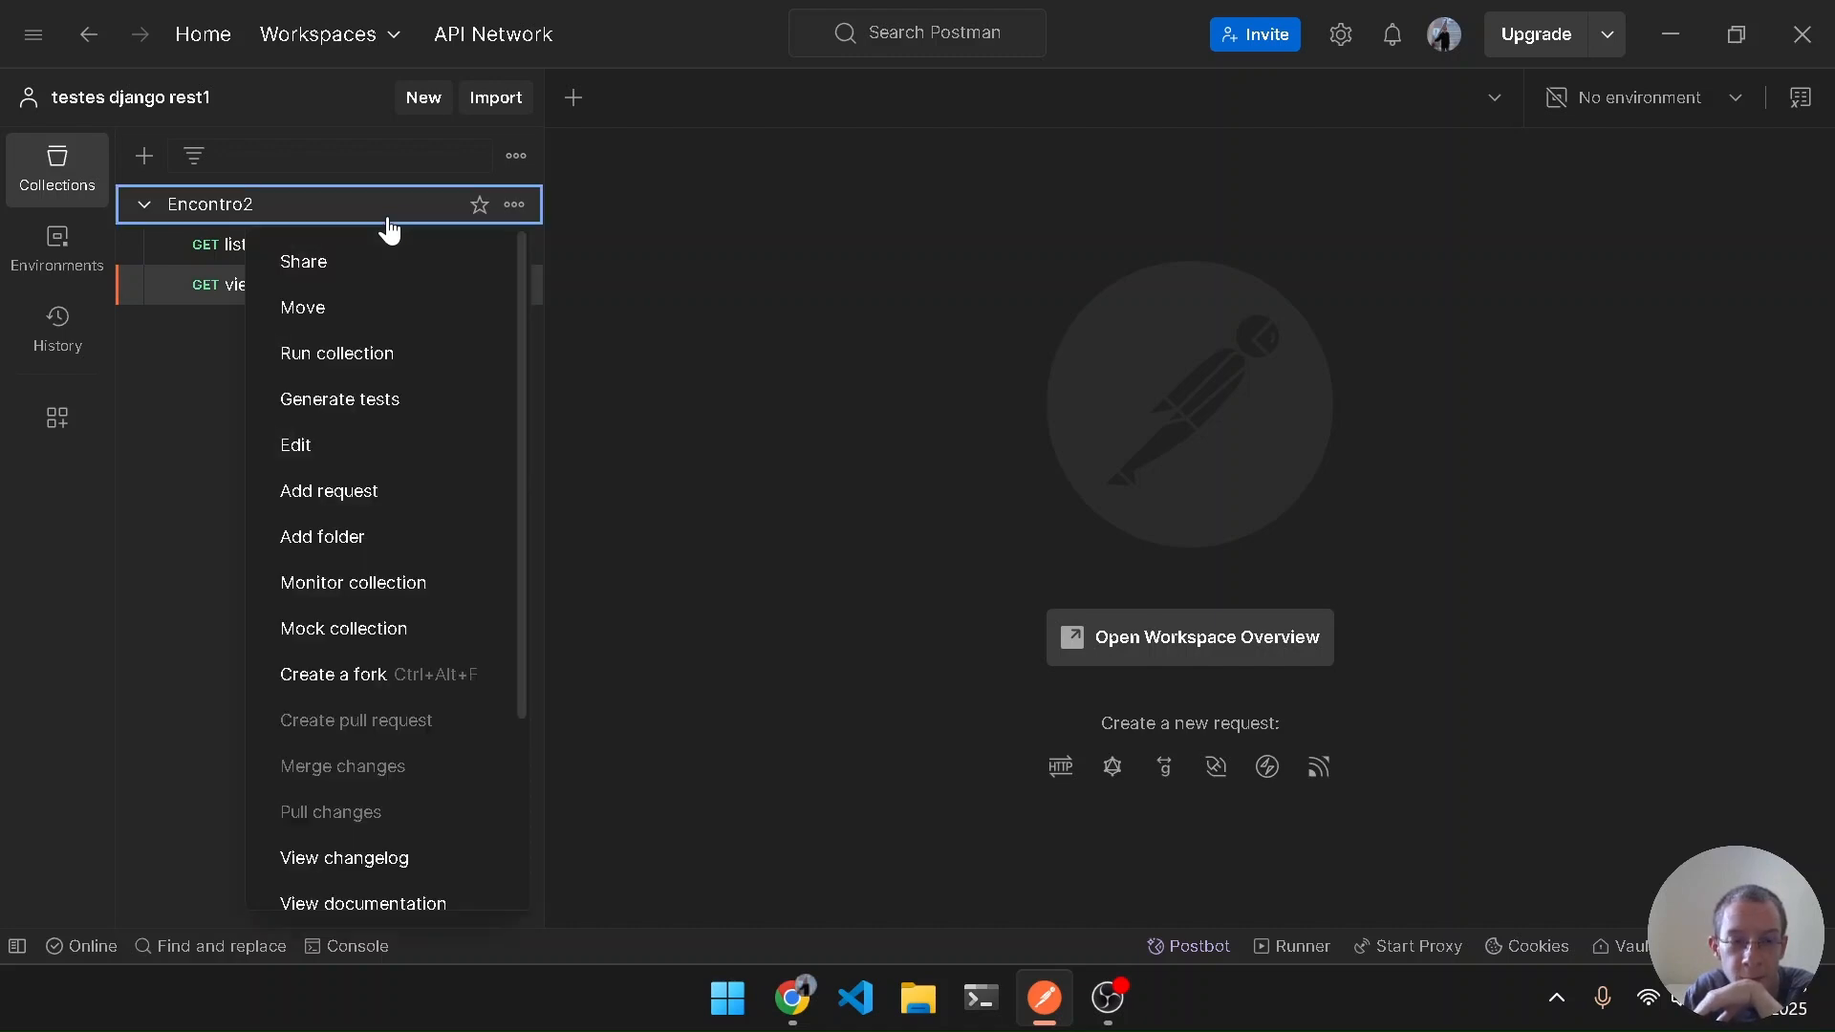
left_click(375, 491)
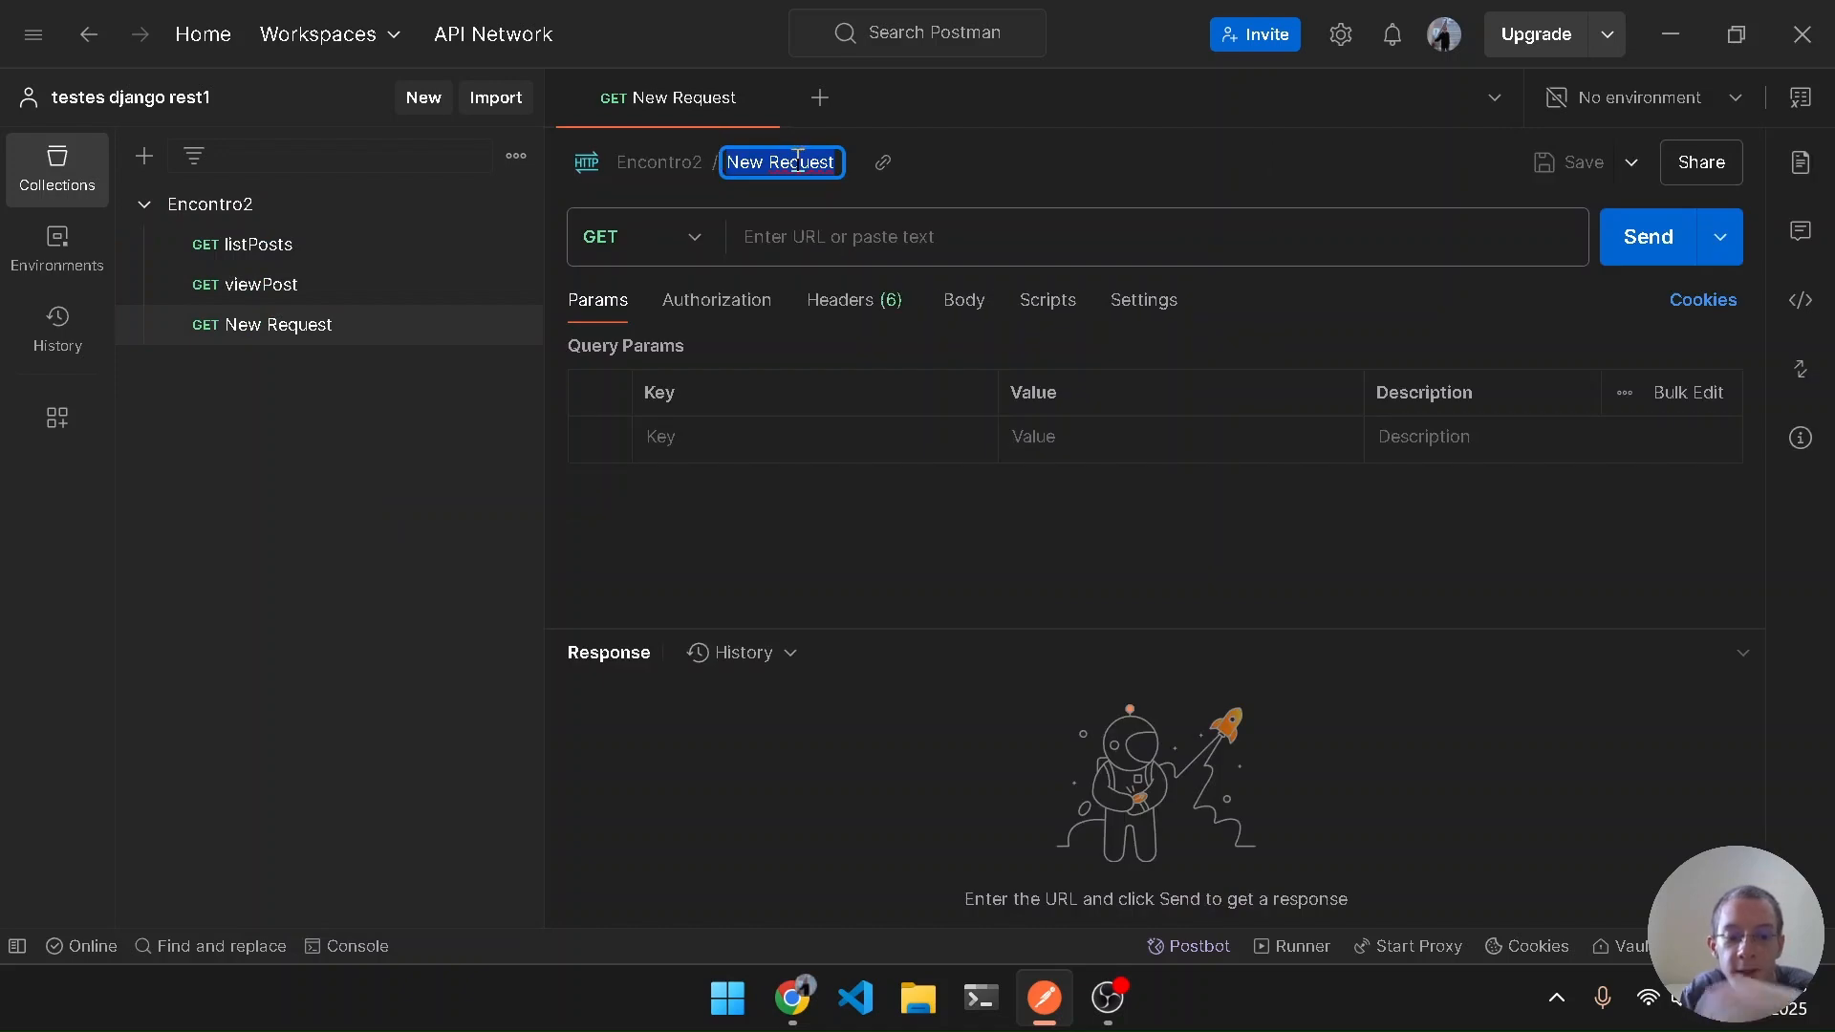
type("addPo")
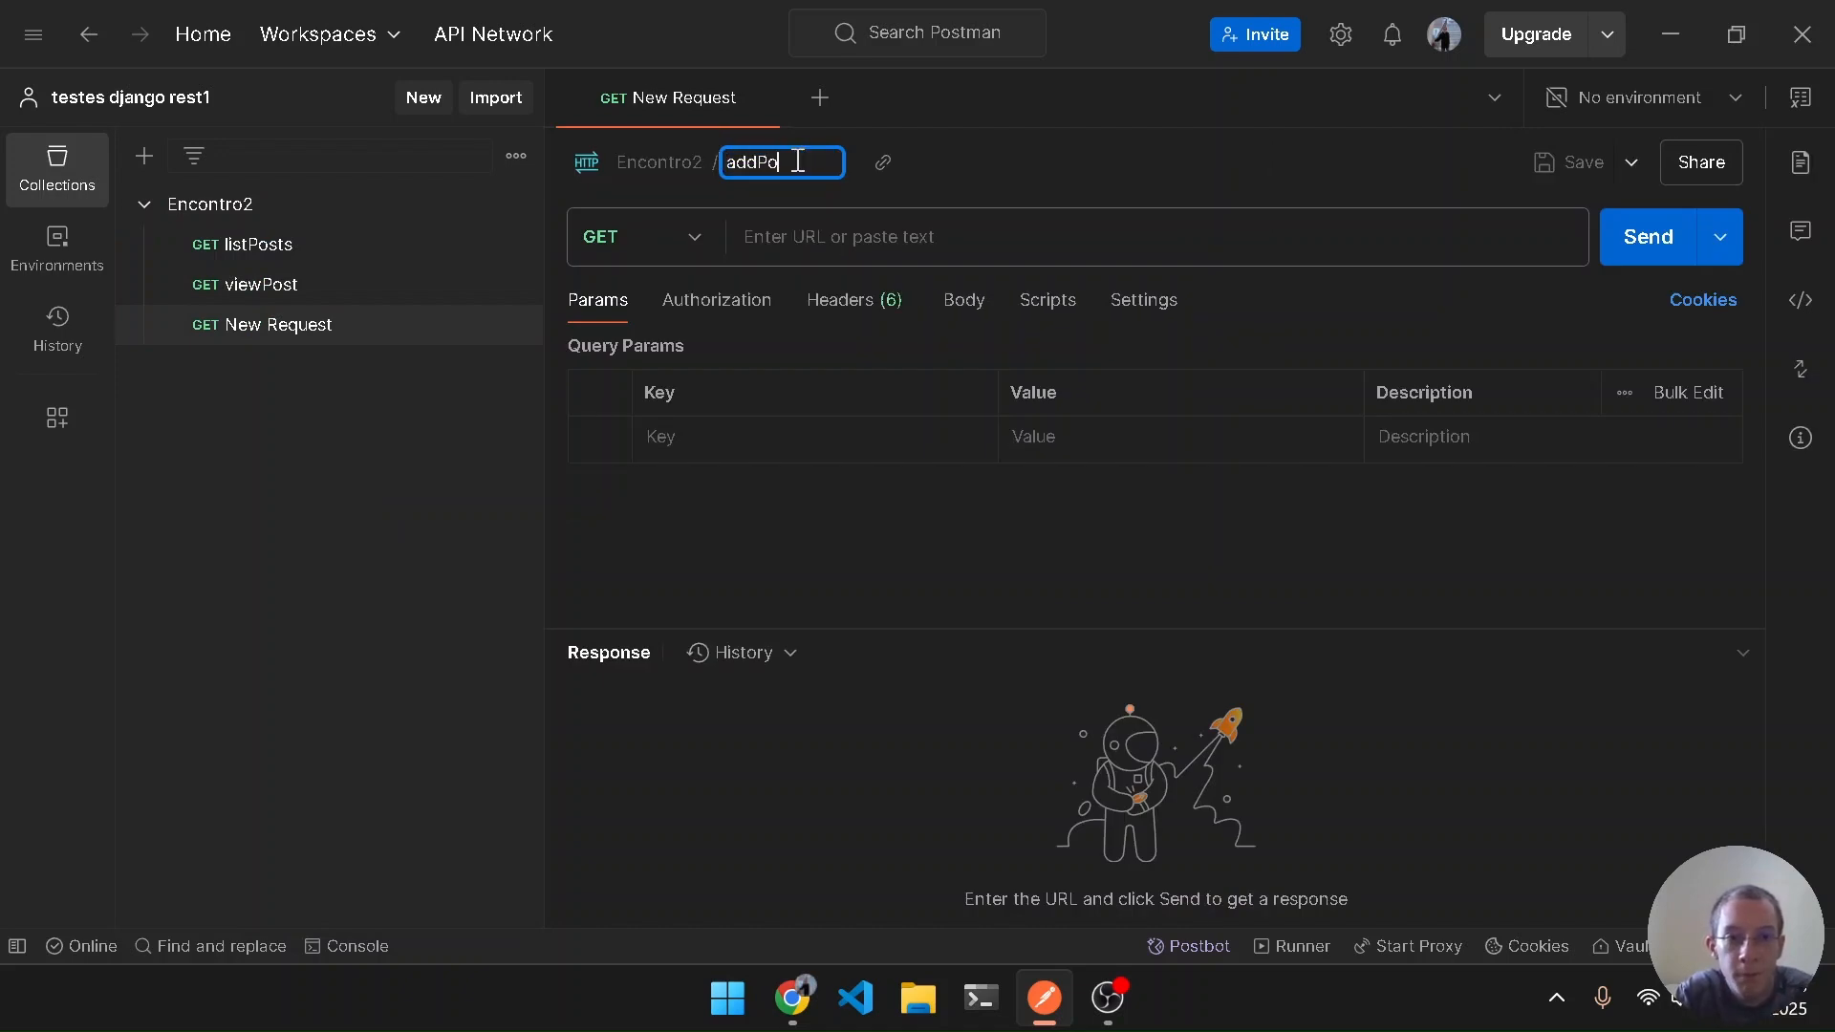
type("st")
key("Return")
left_click(676, 230)
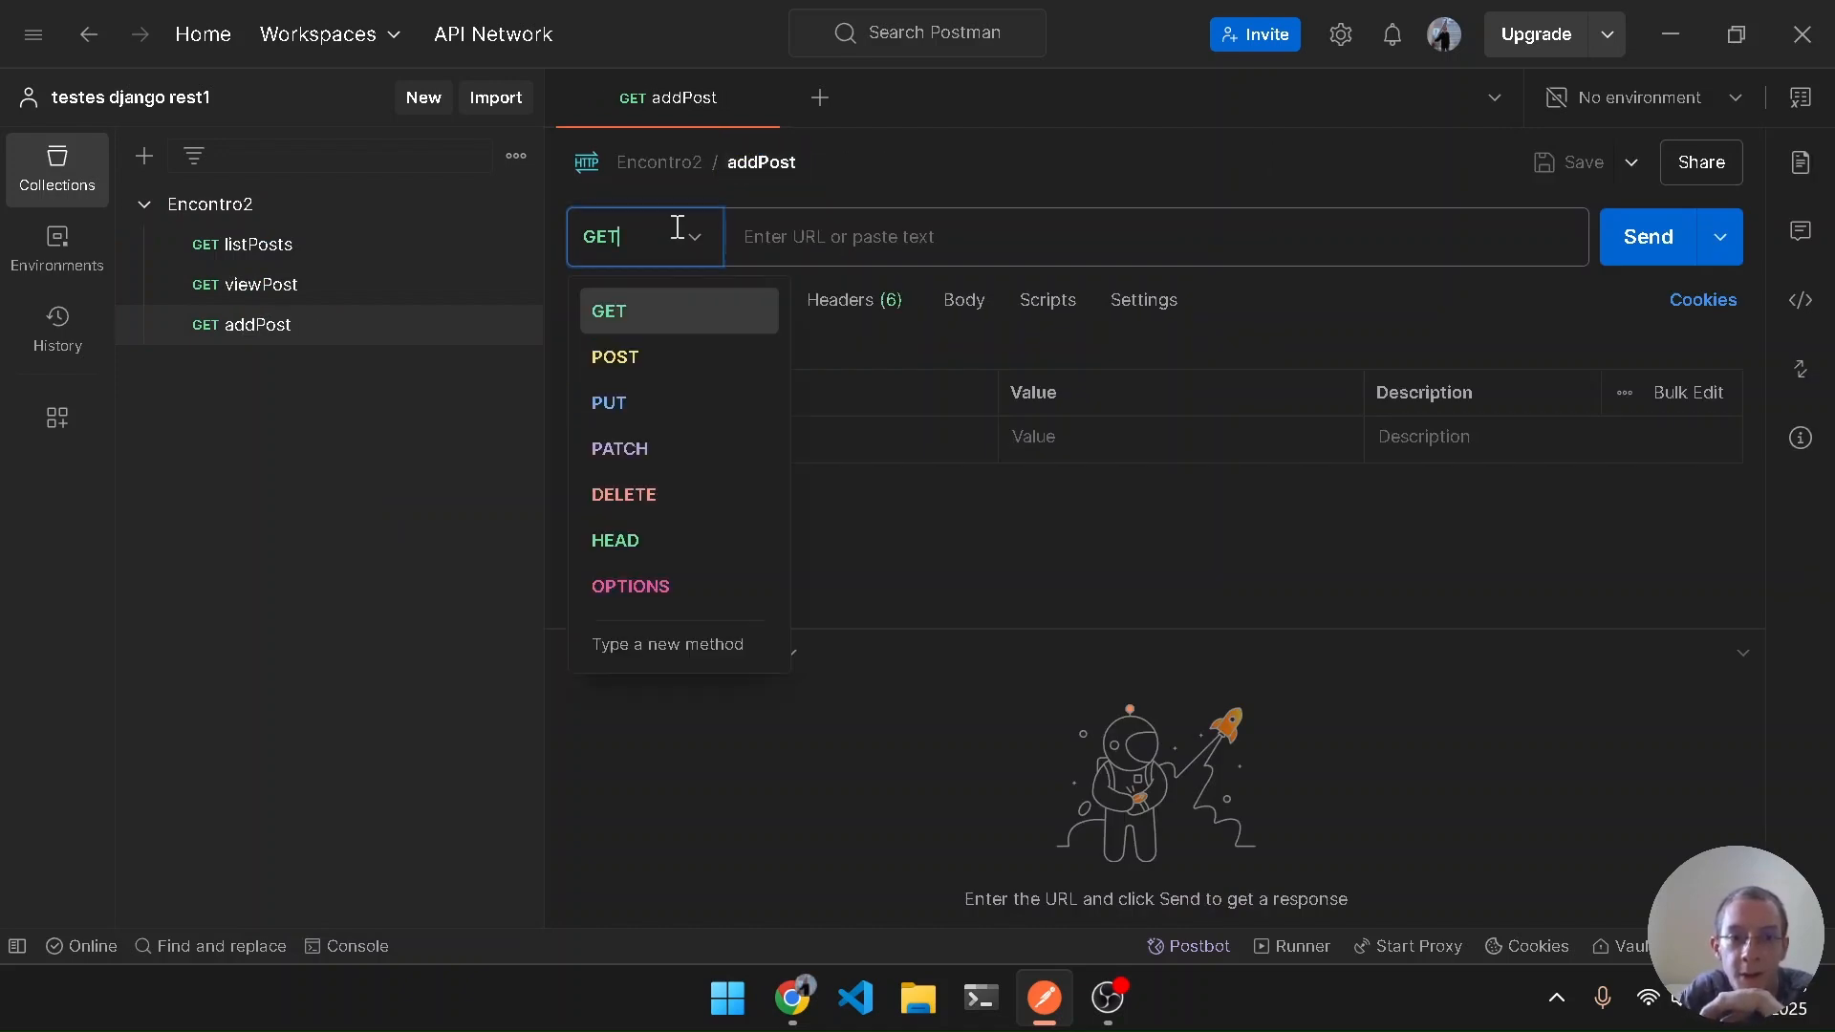
left_click(623, 365)
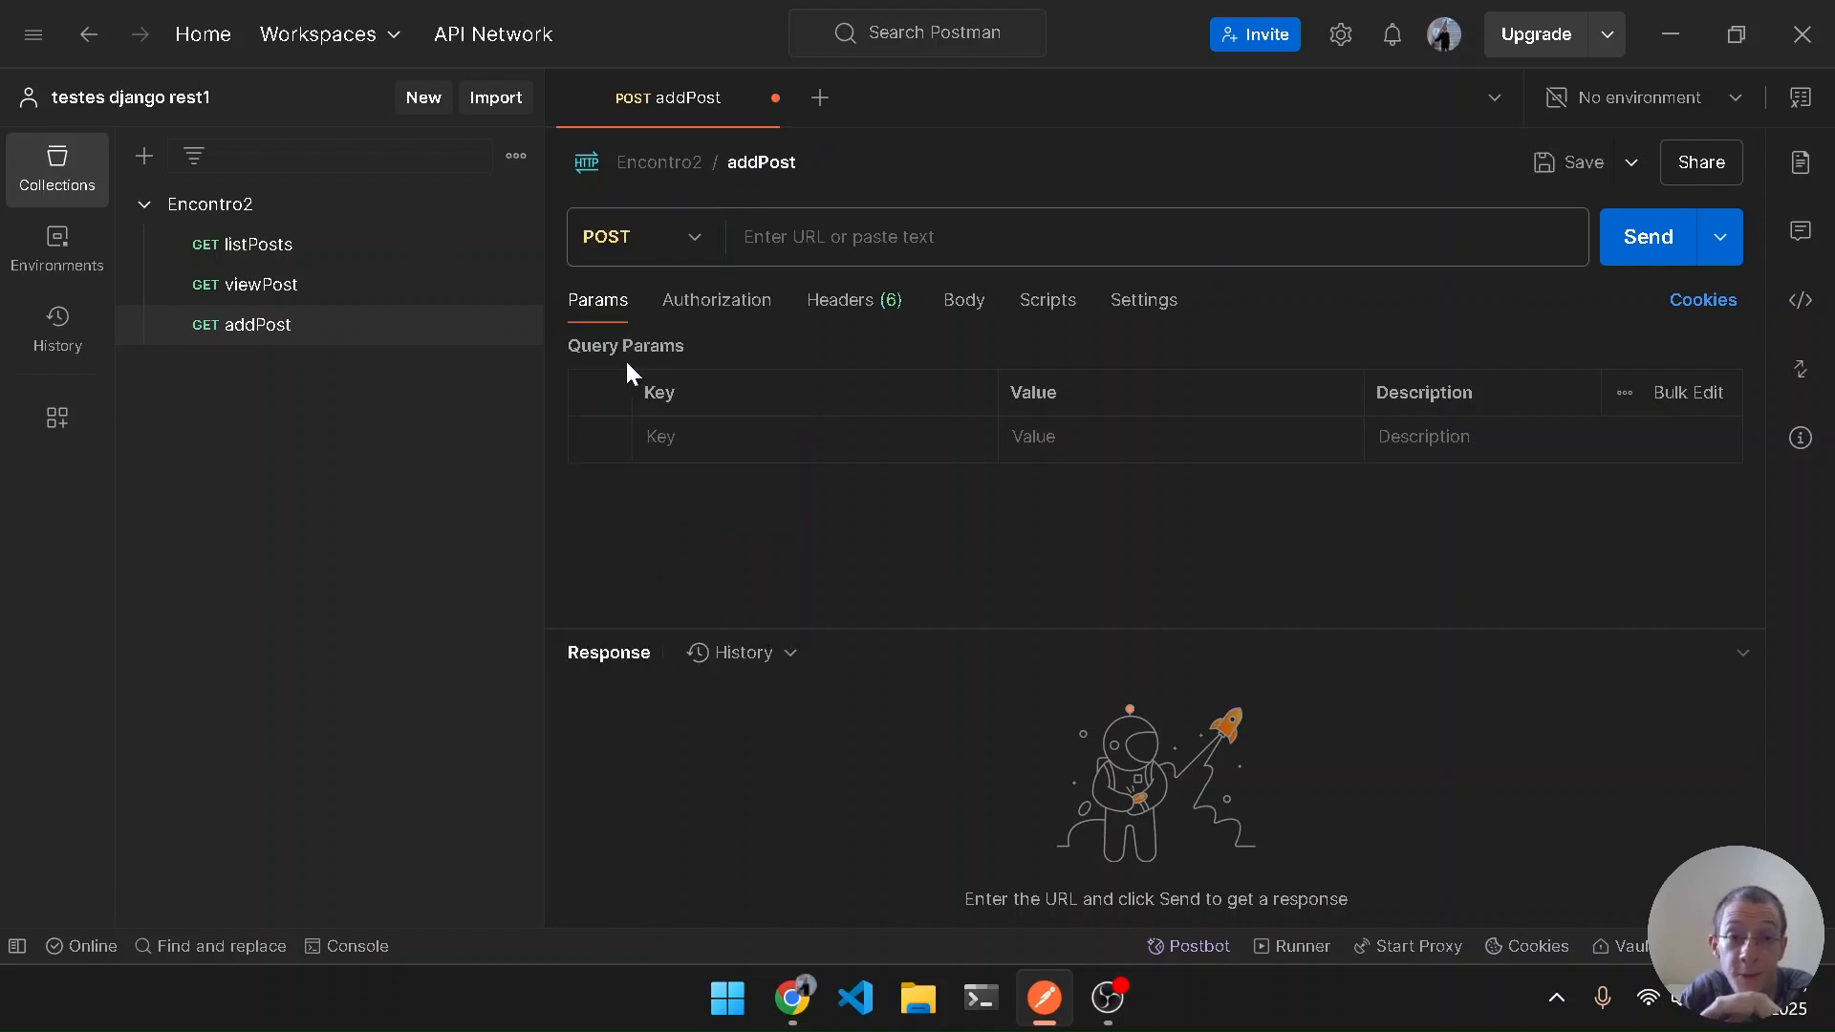
left_click(849, 235)
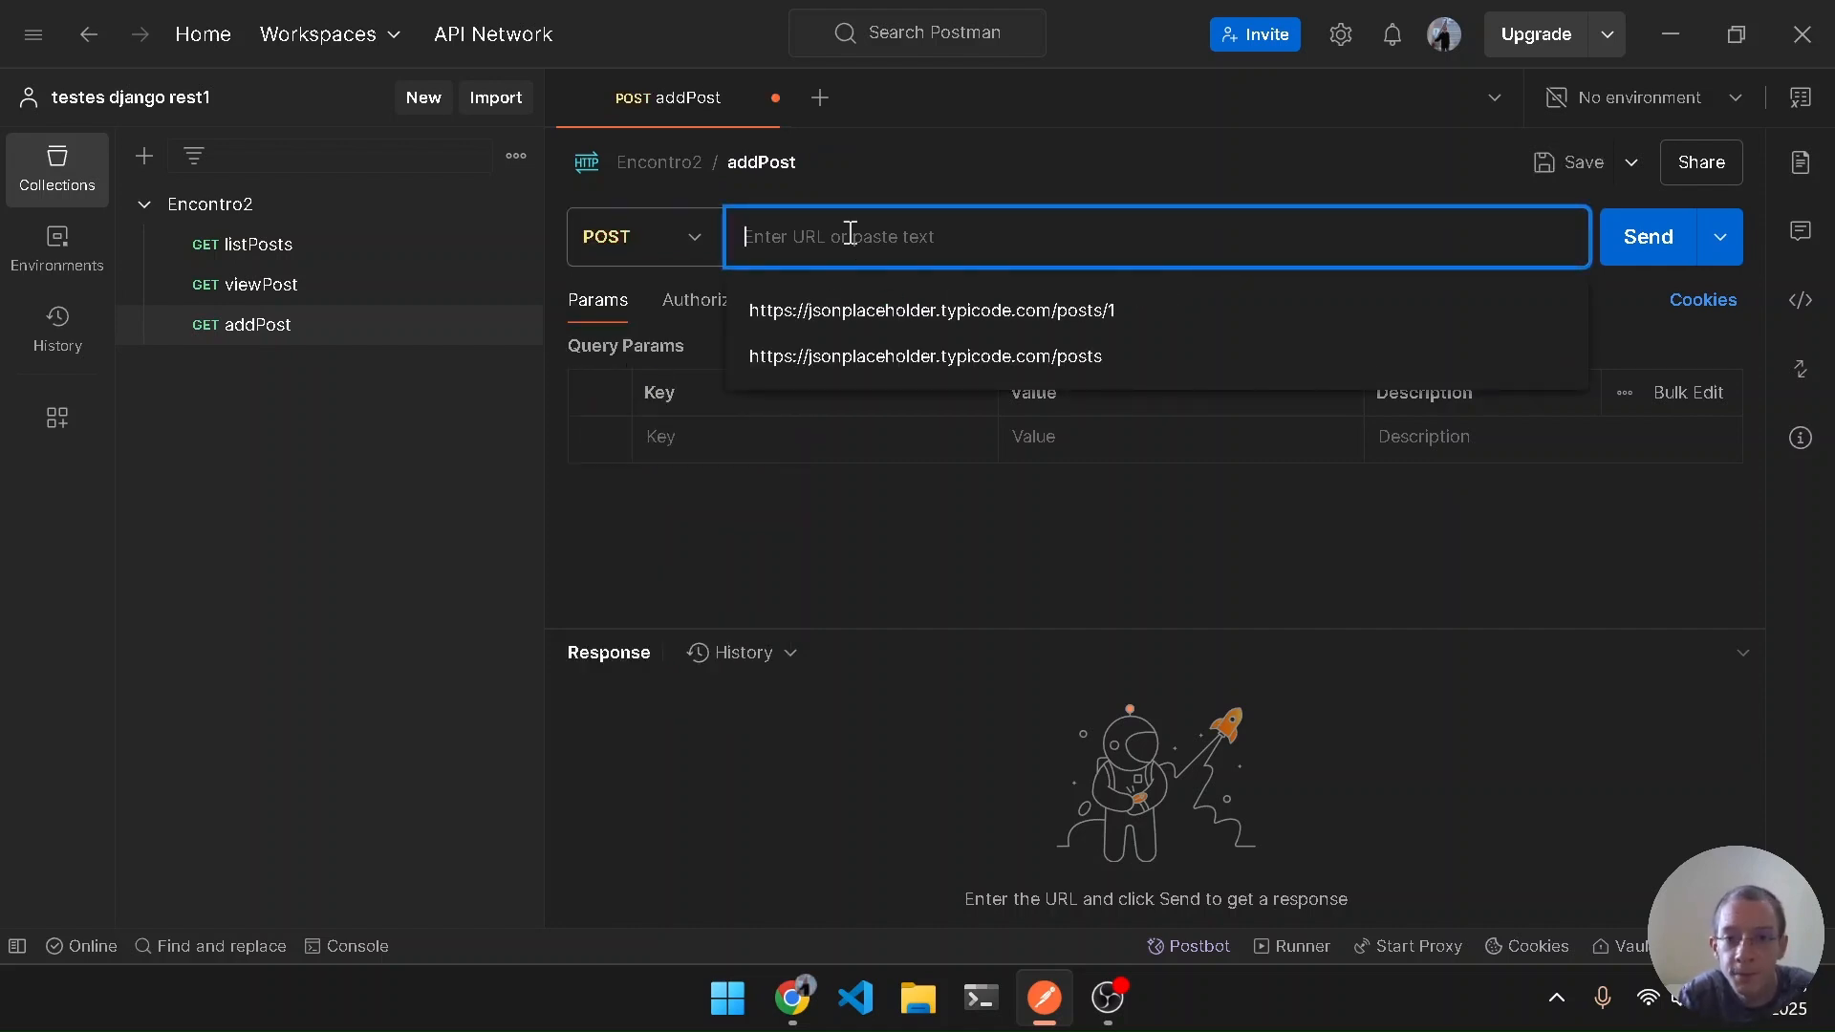
key("Down")
key("Down")
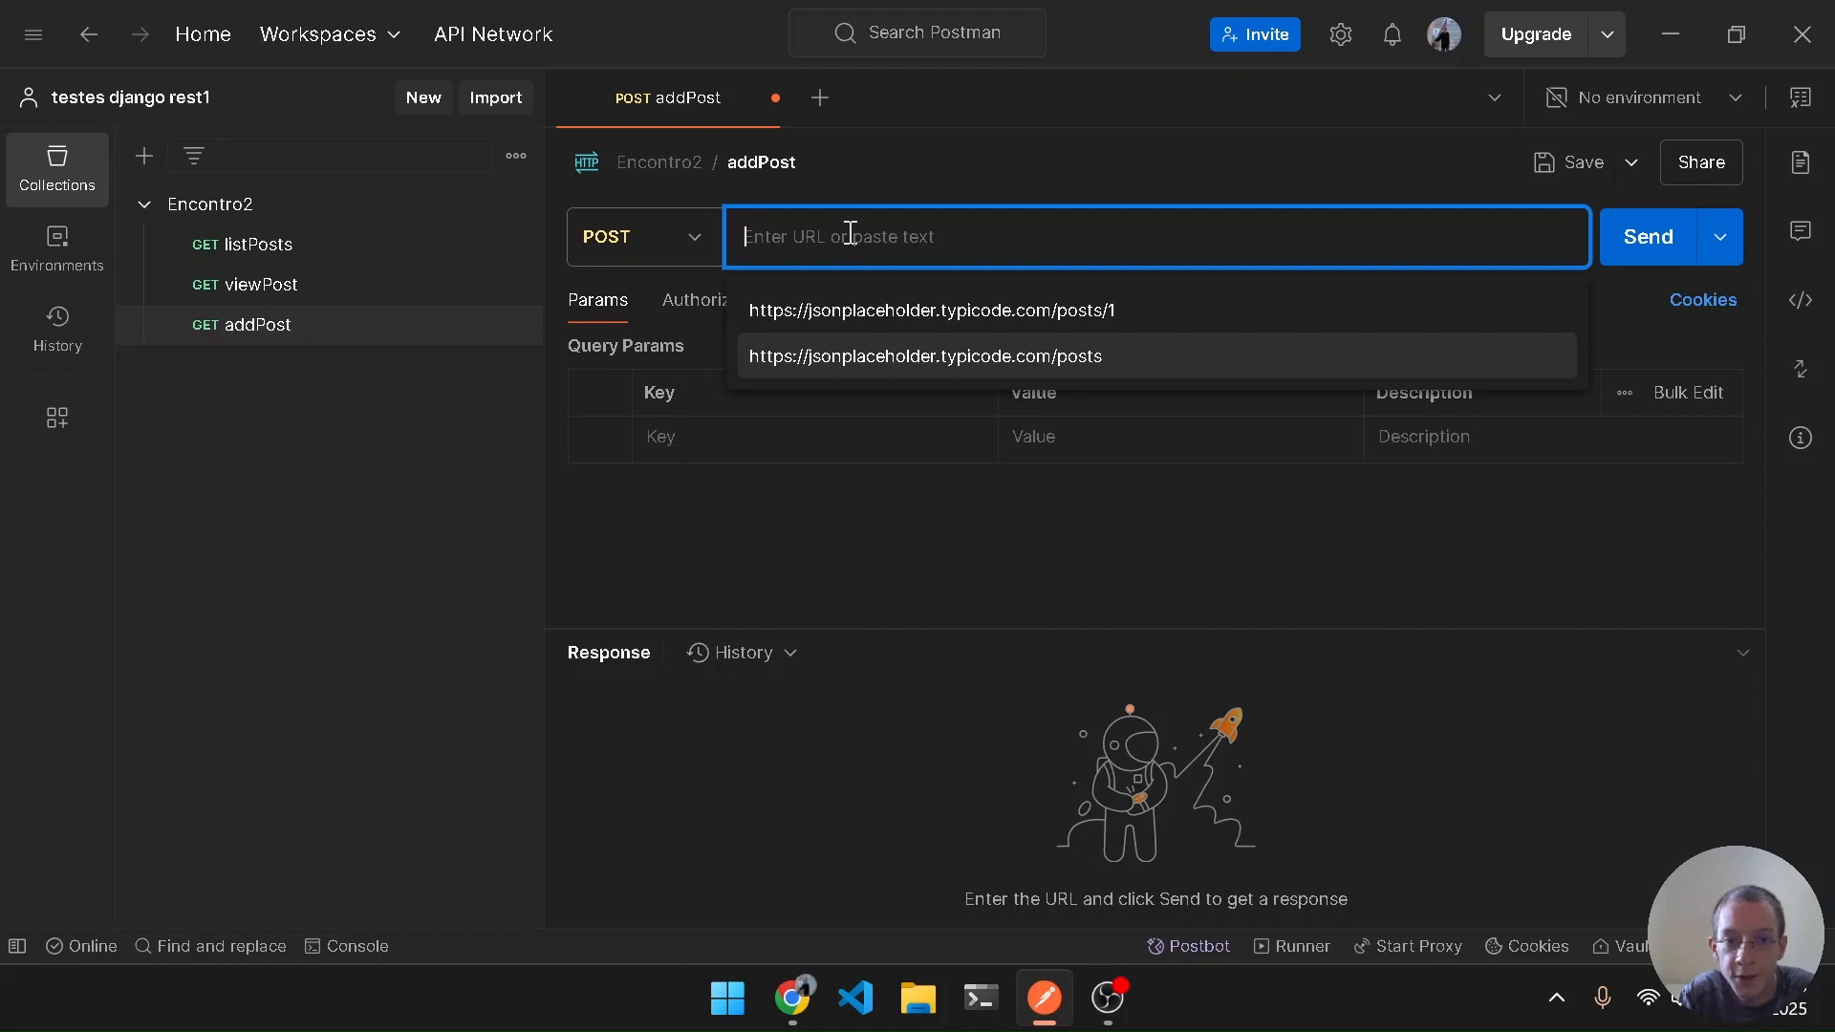
key("Return")
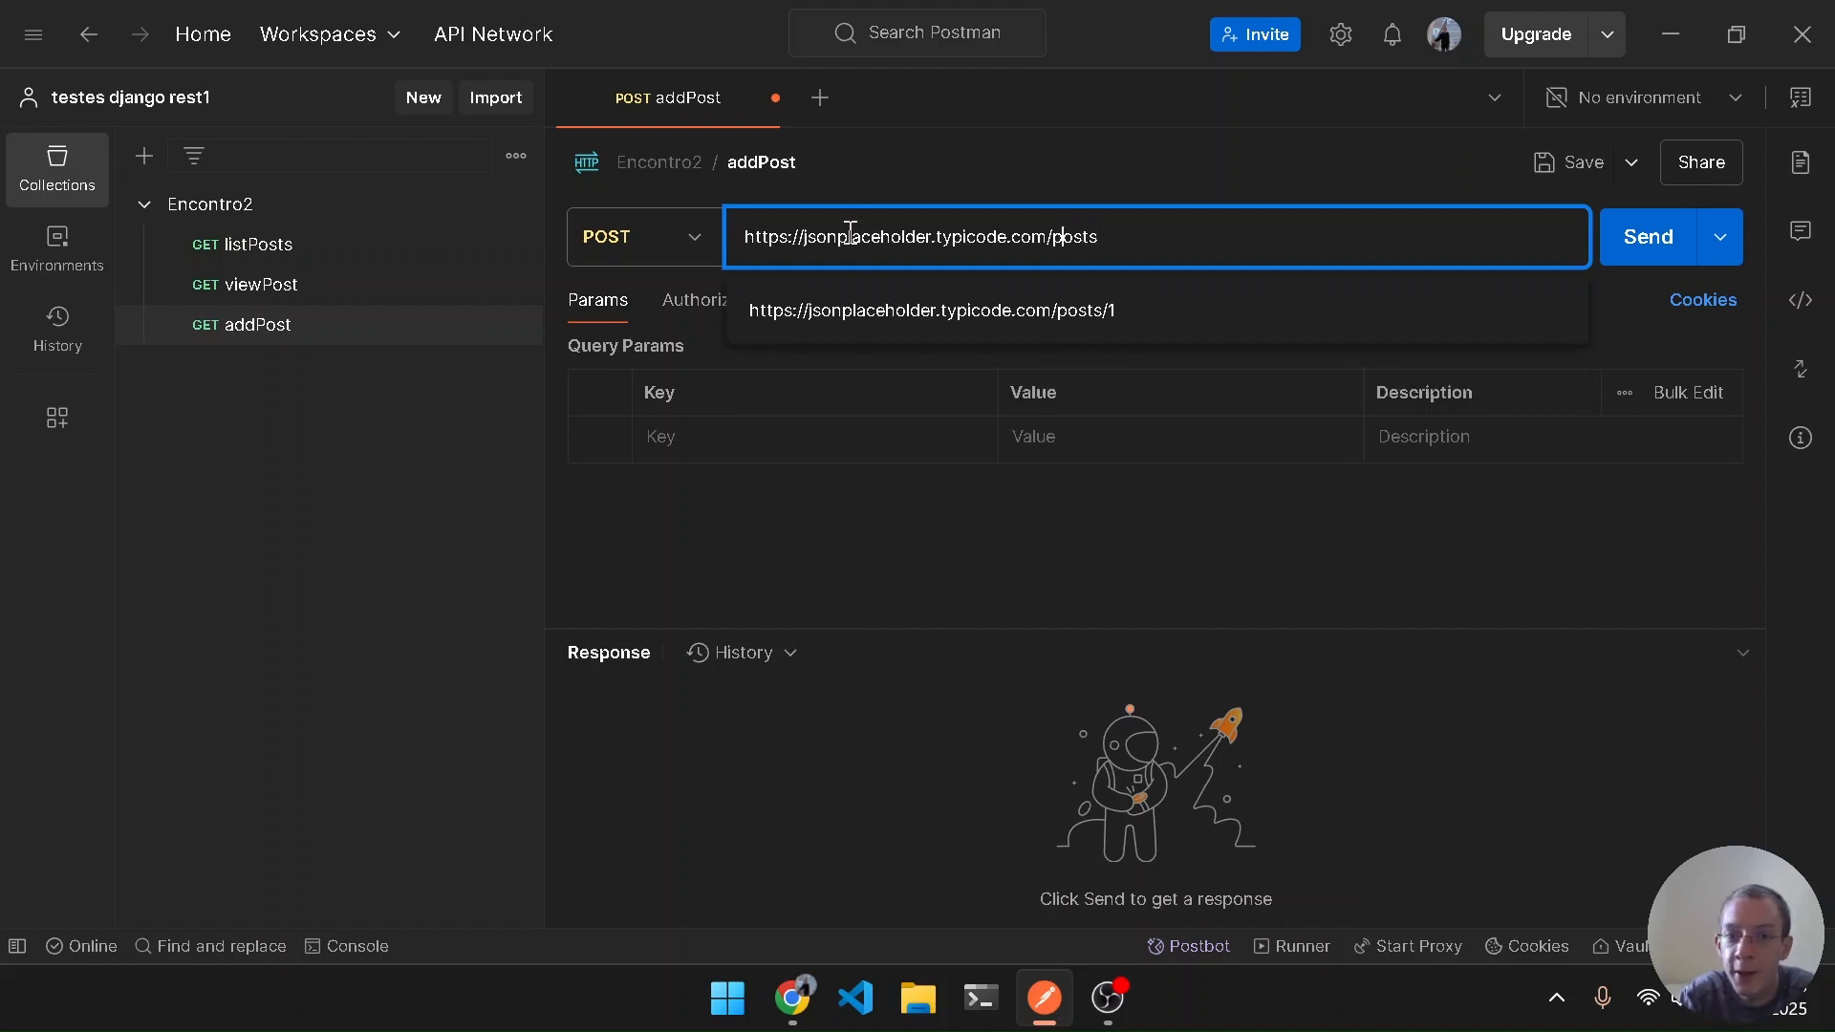
key("Left")
key("shift+Home")
key("Right")
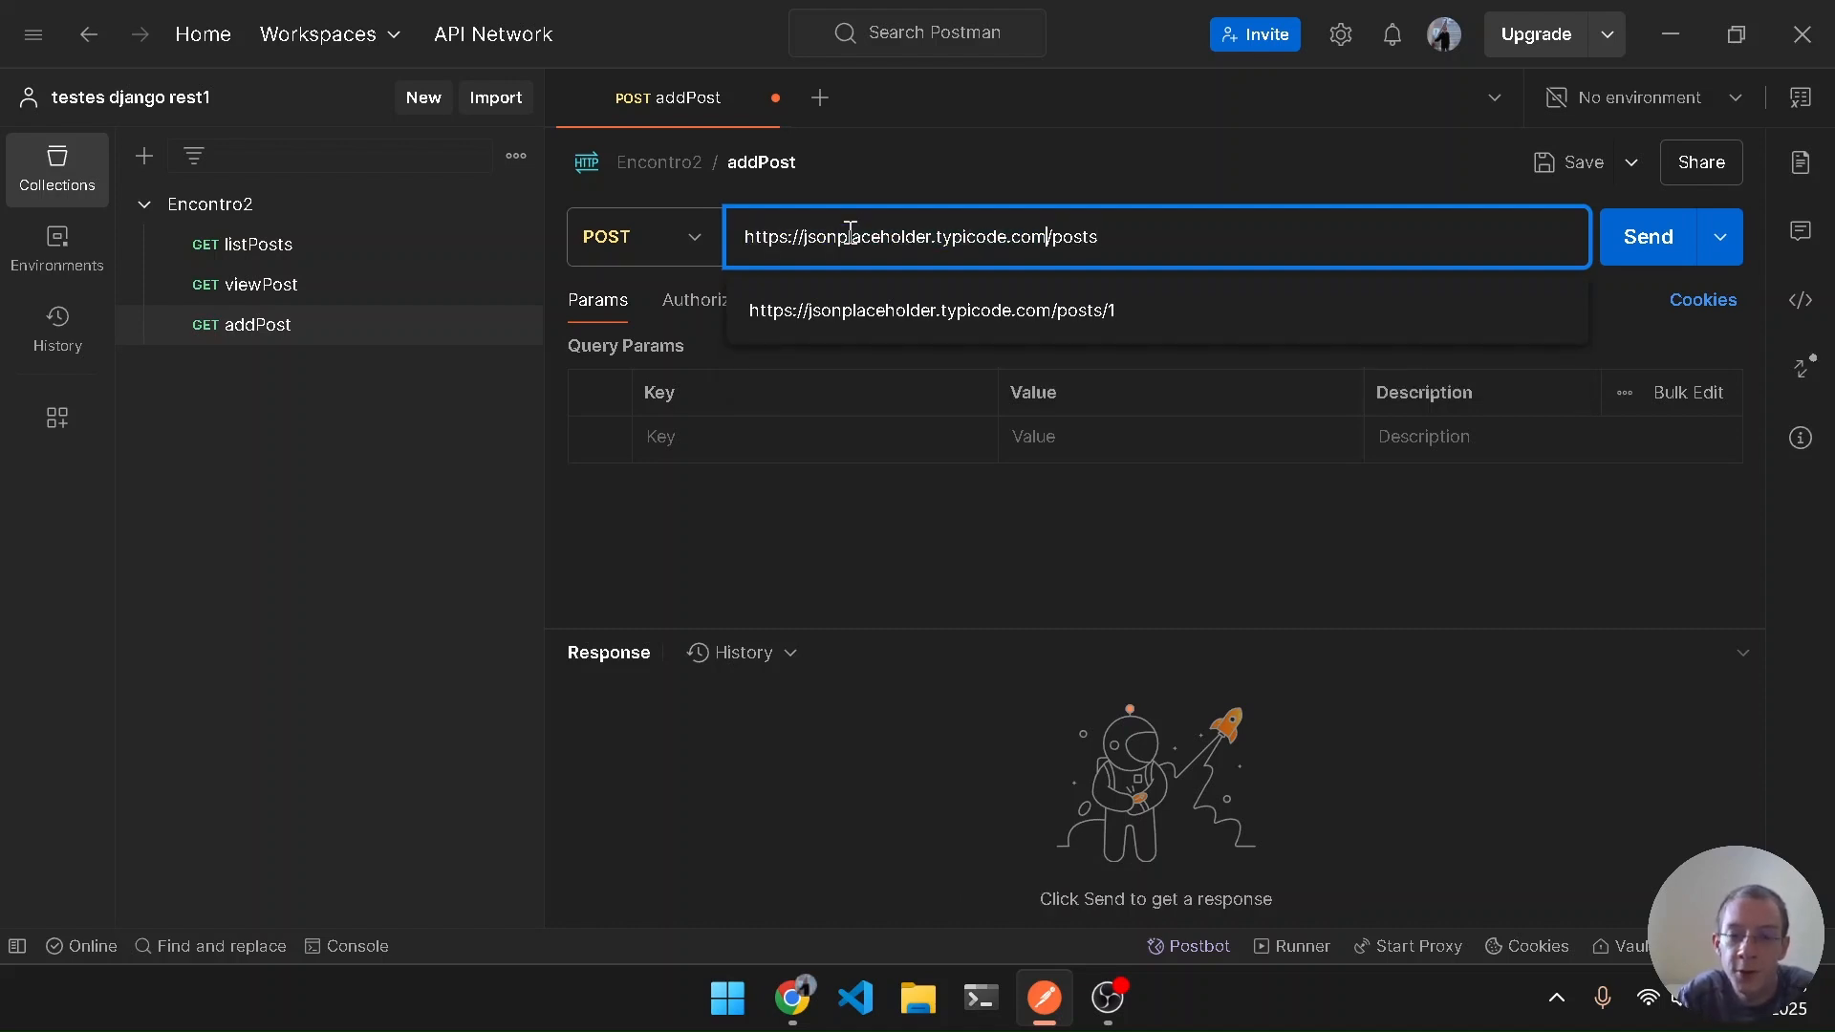
key("shift+End")
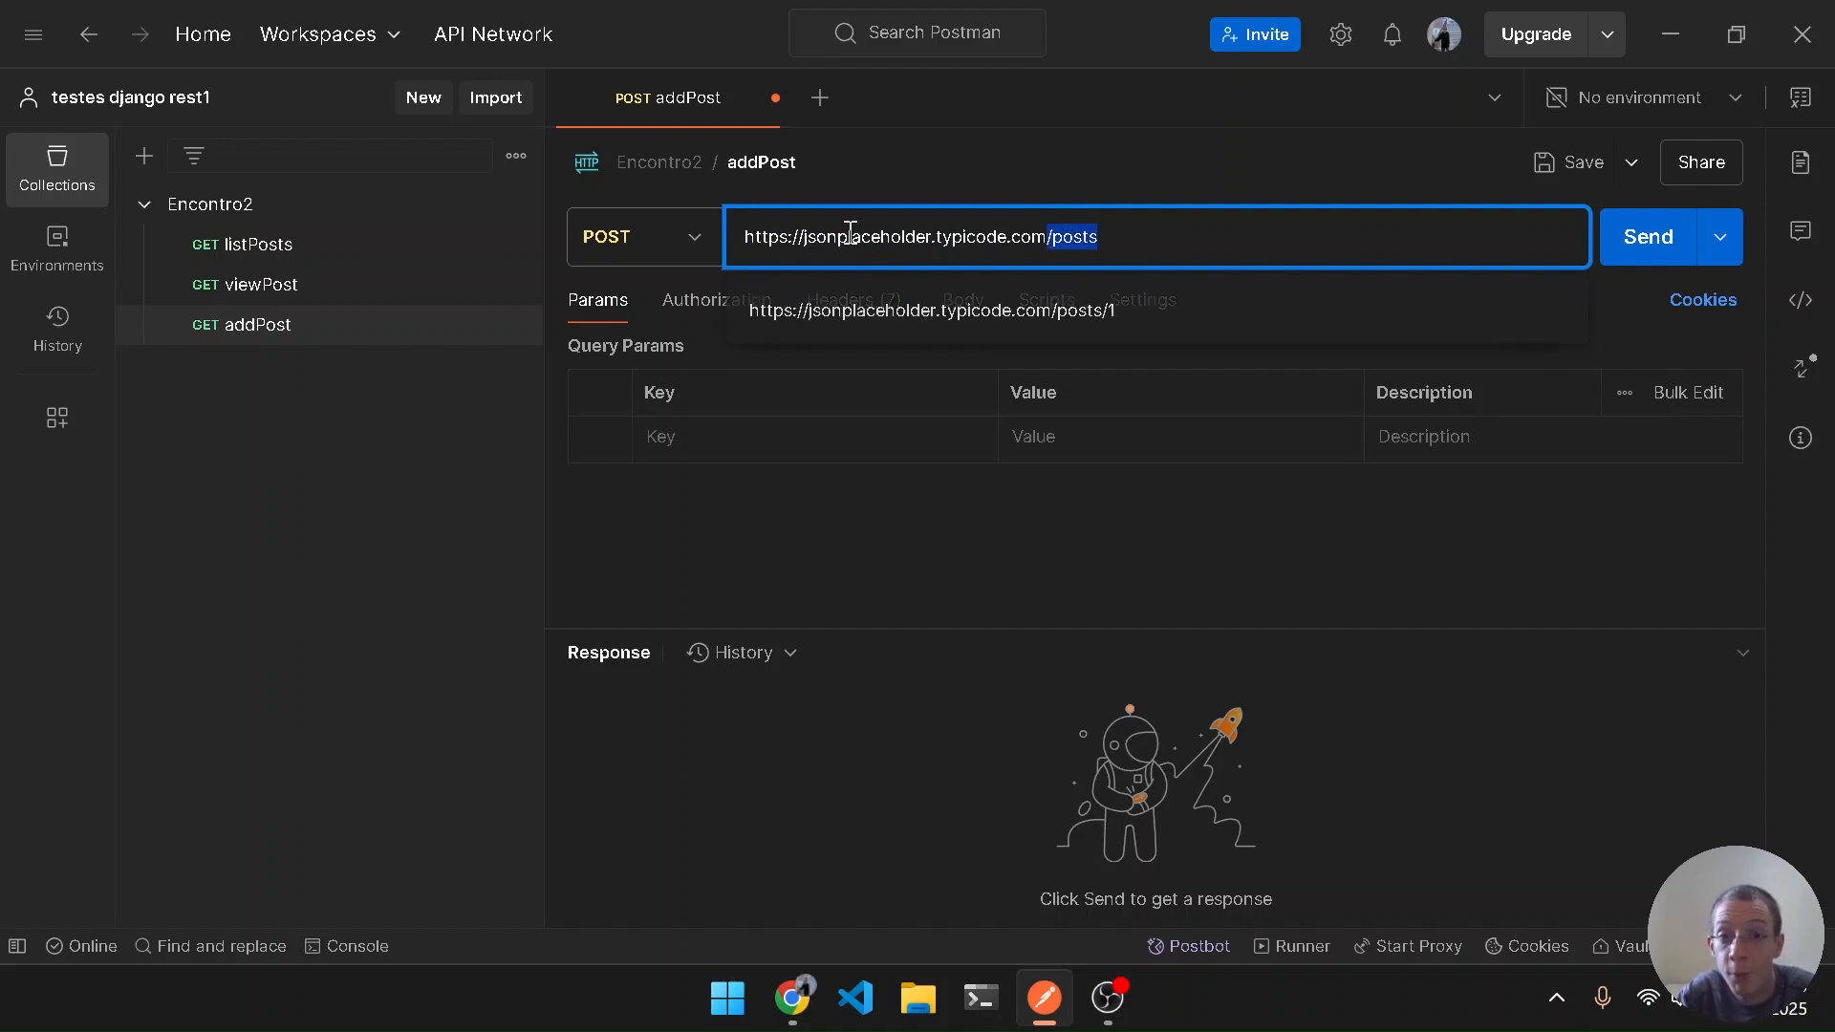
key("Escape")
key("ctrl+s")
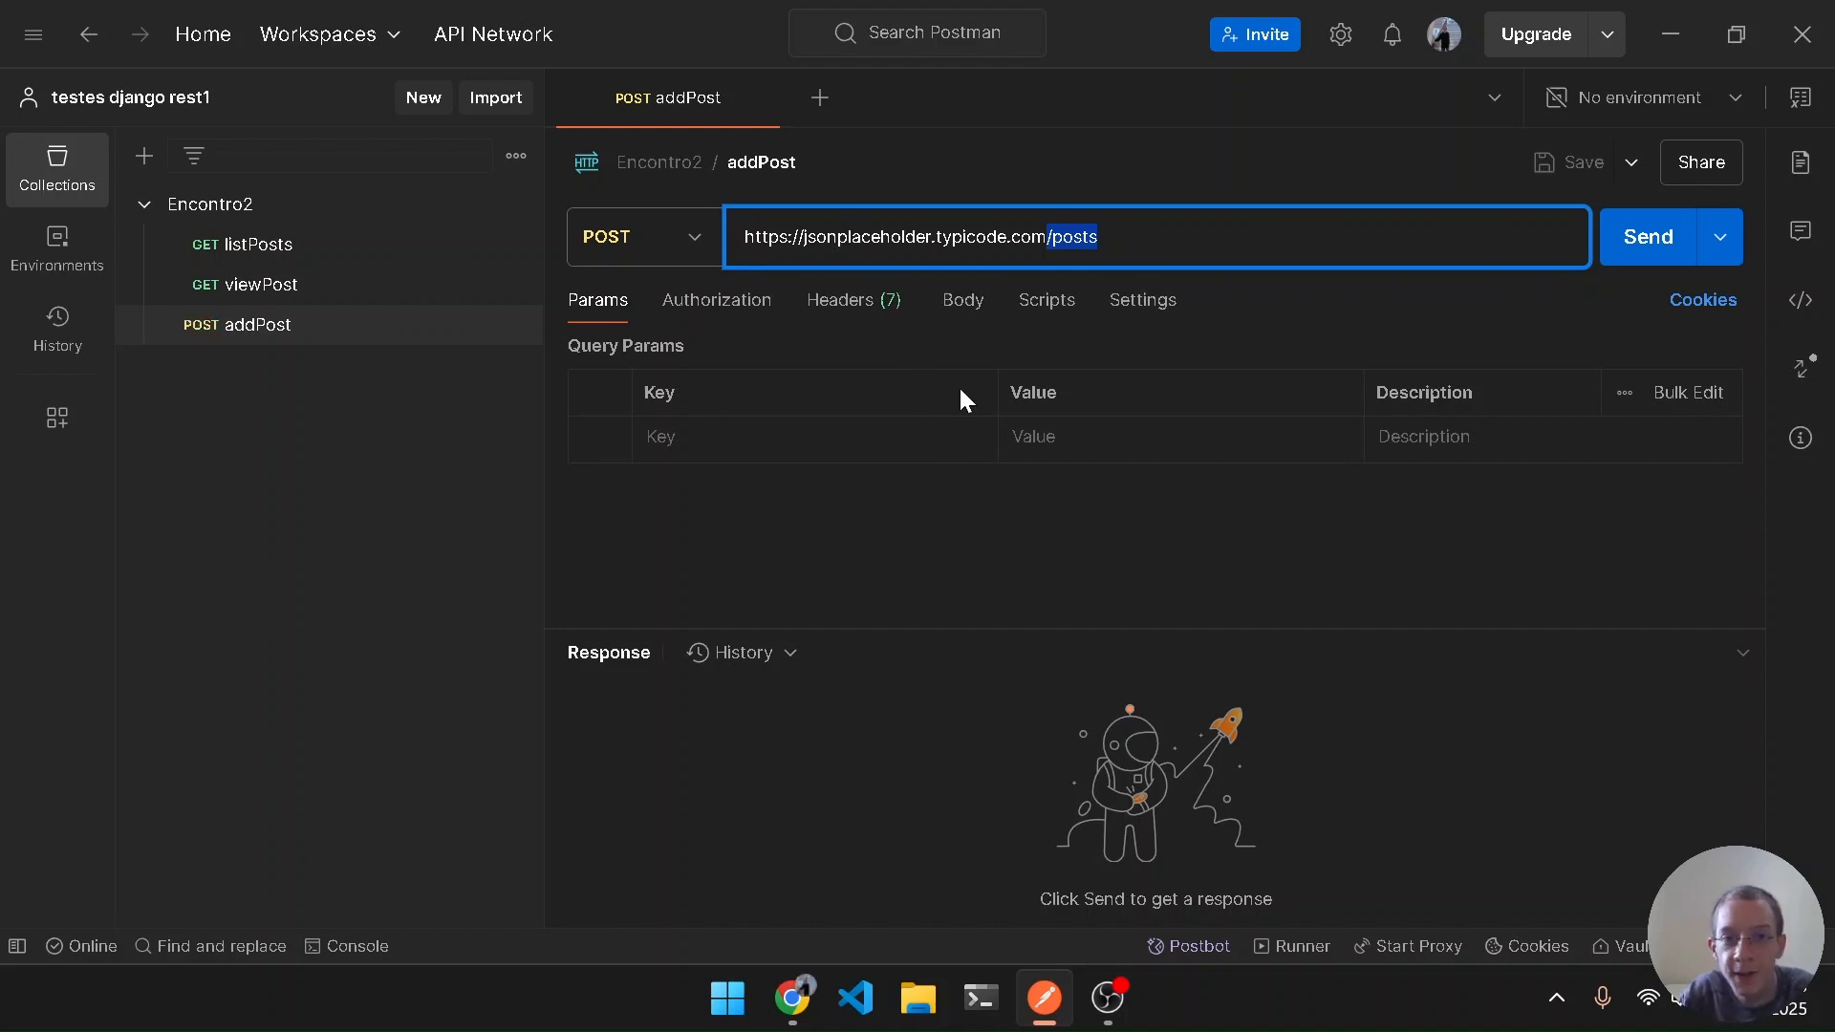
Add a Content-Type header with the value application/json to the addPost request
left_click(855, 311)
left_click(794, 446)
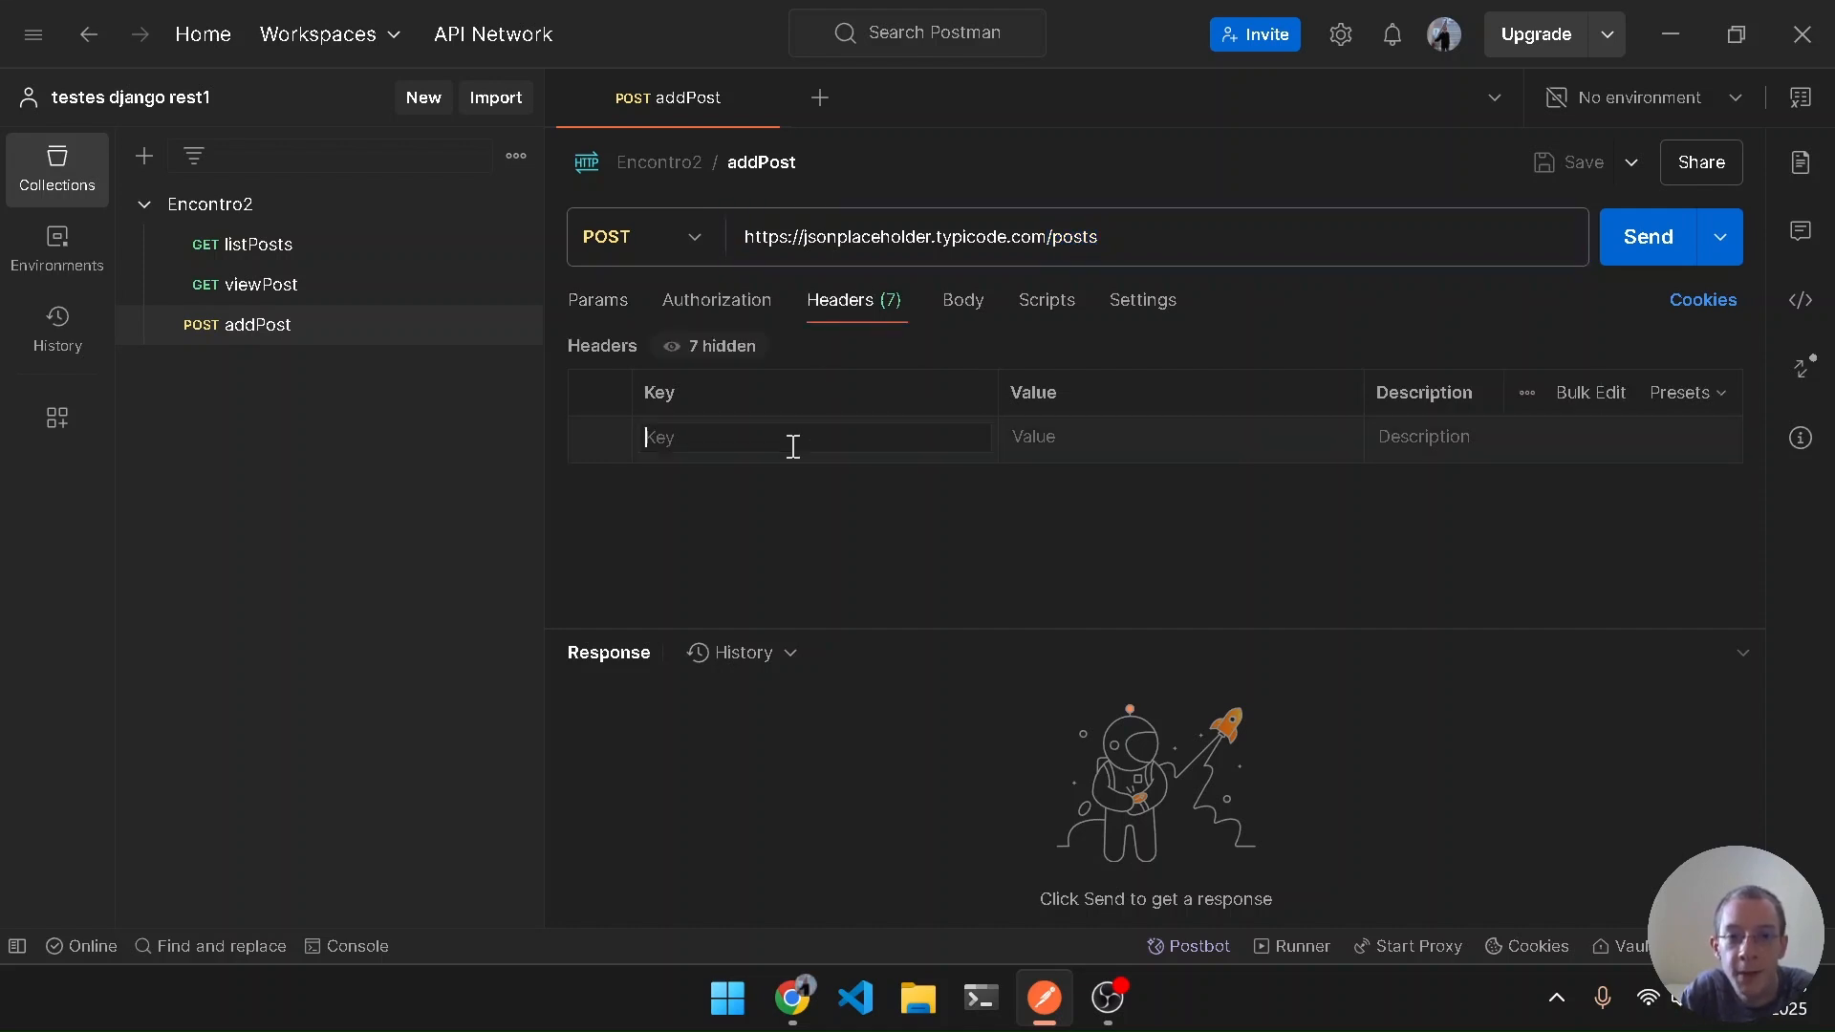
type("con")
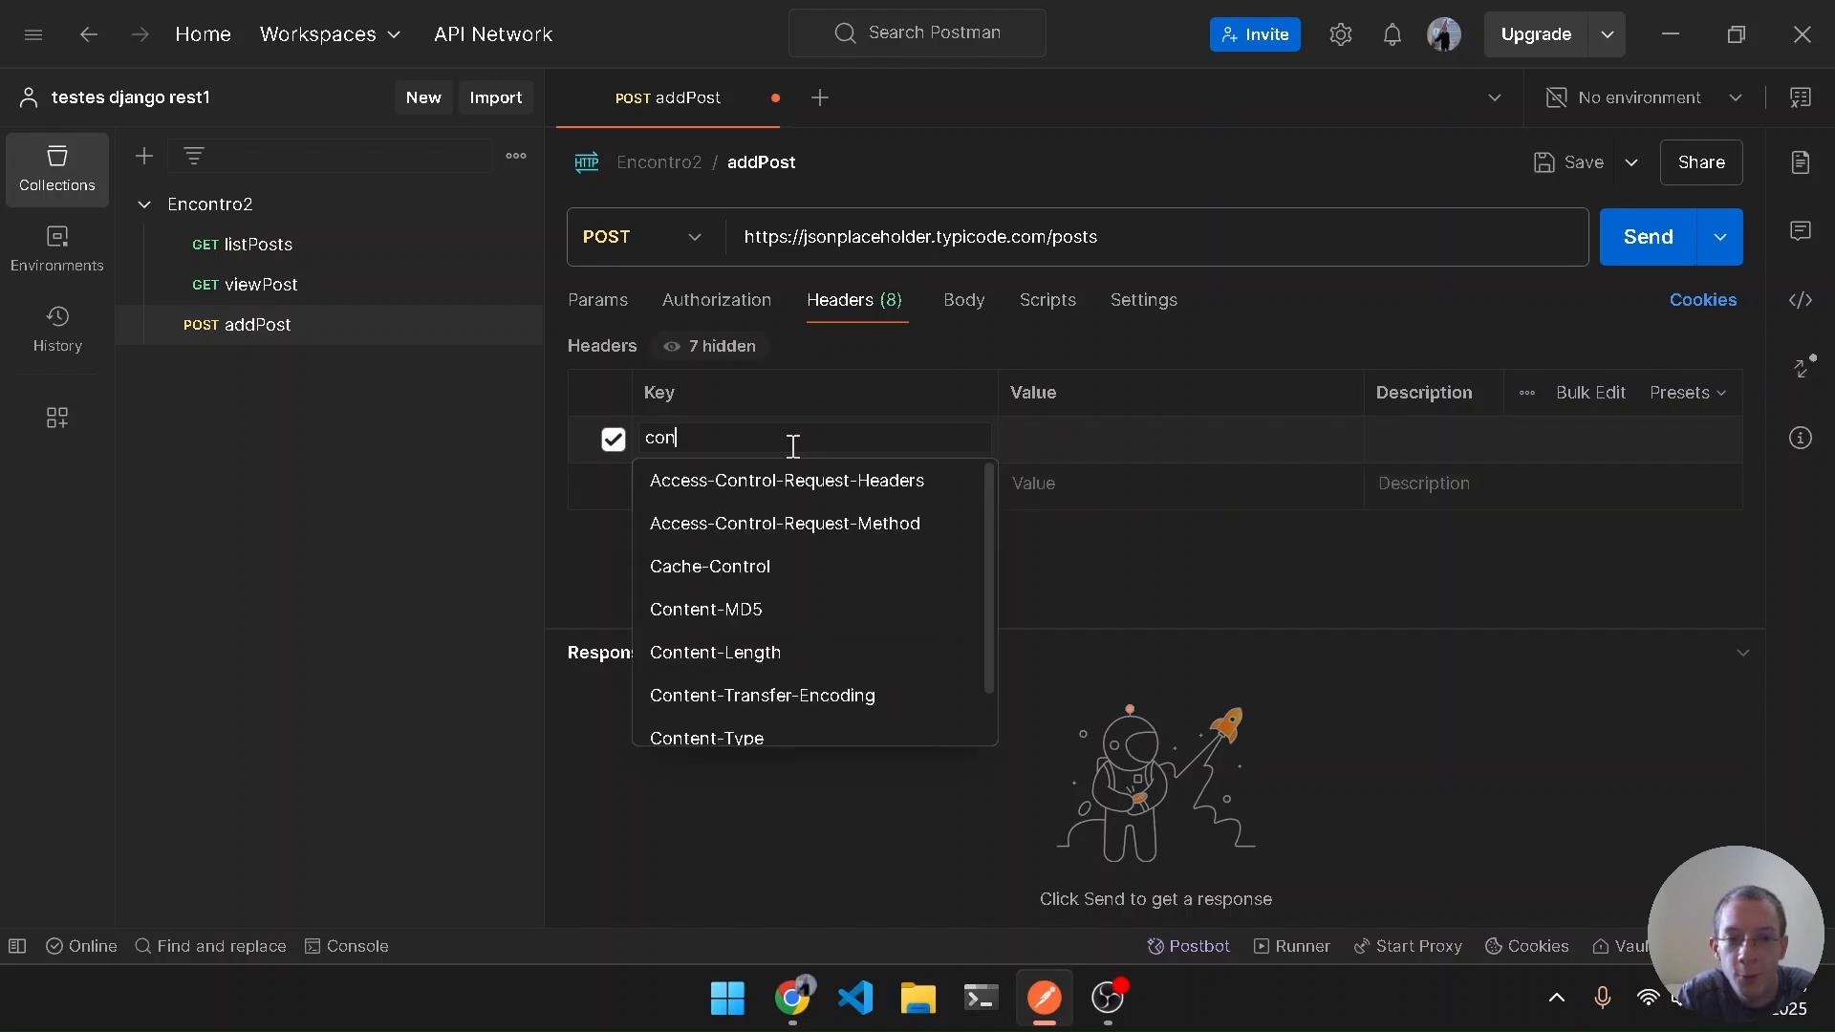
type("tent")
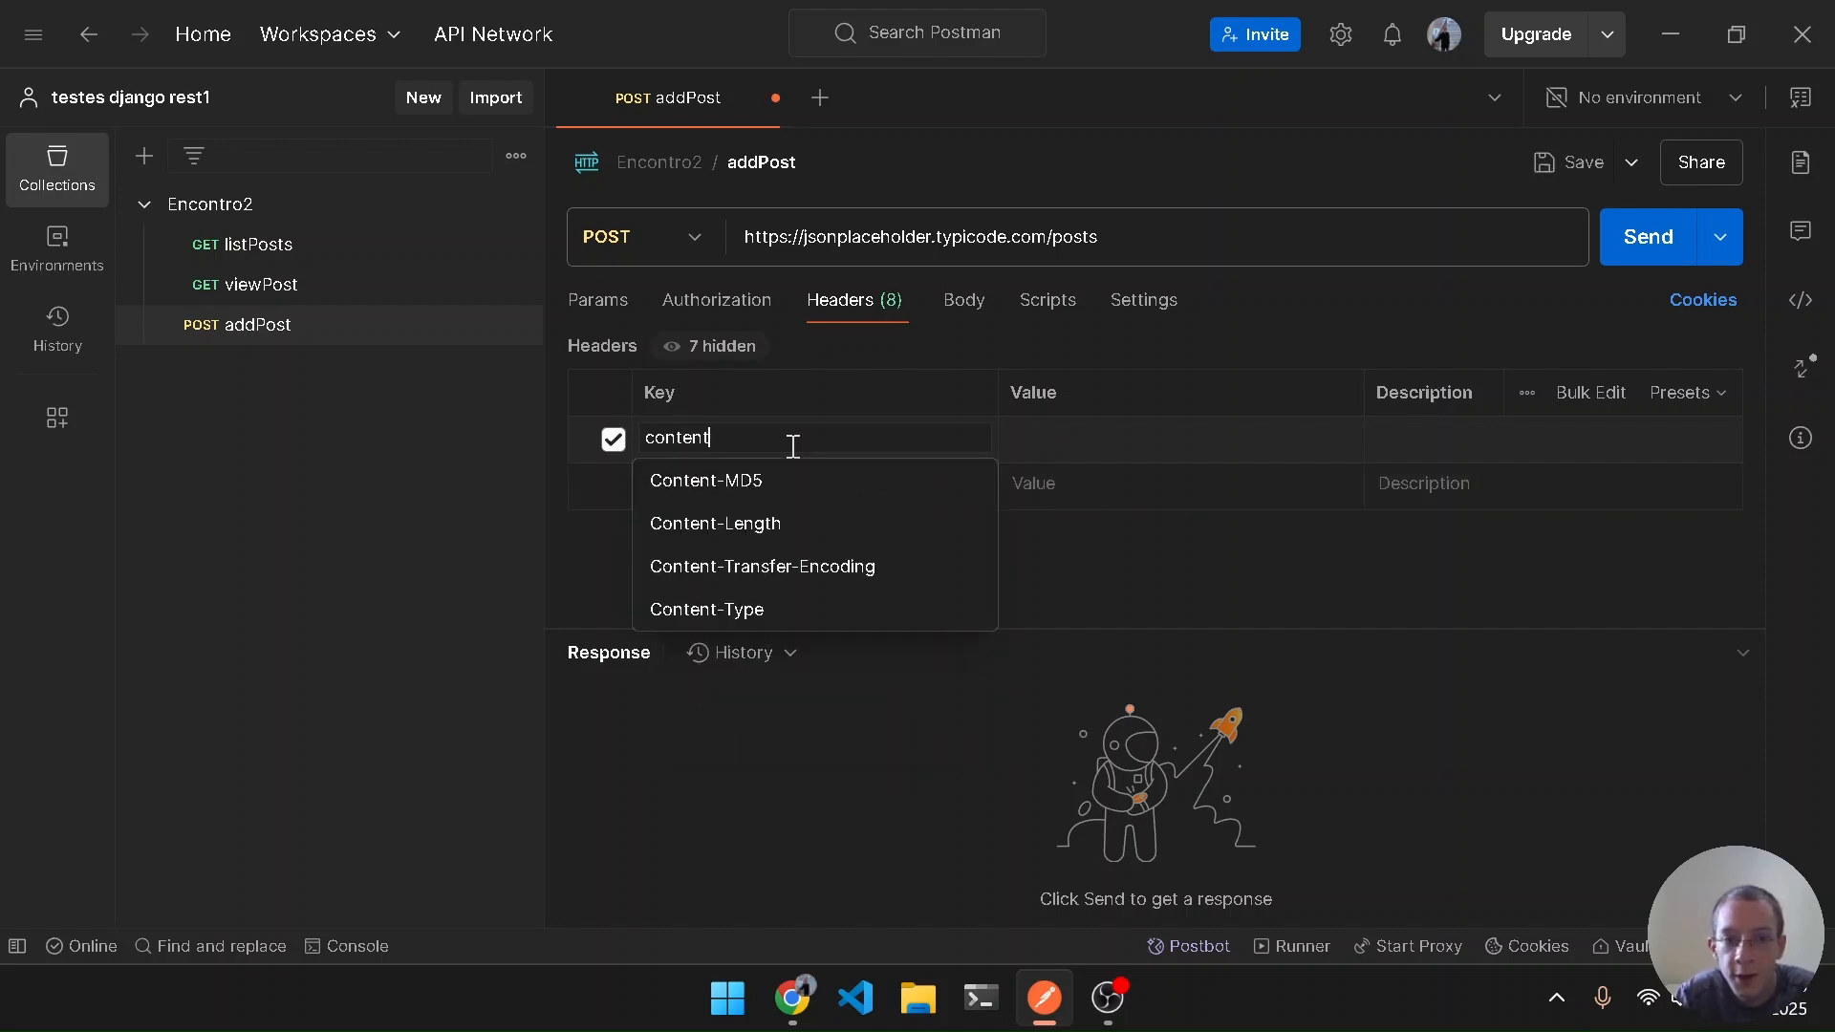
key("Down")
key("Down")
key("Down")
key("Down")
key("Return")
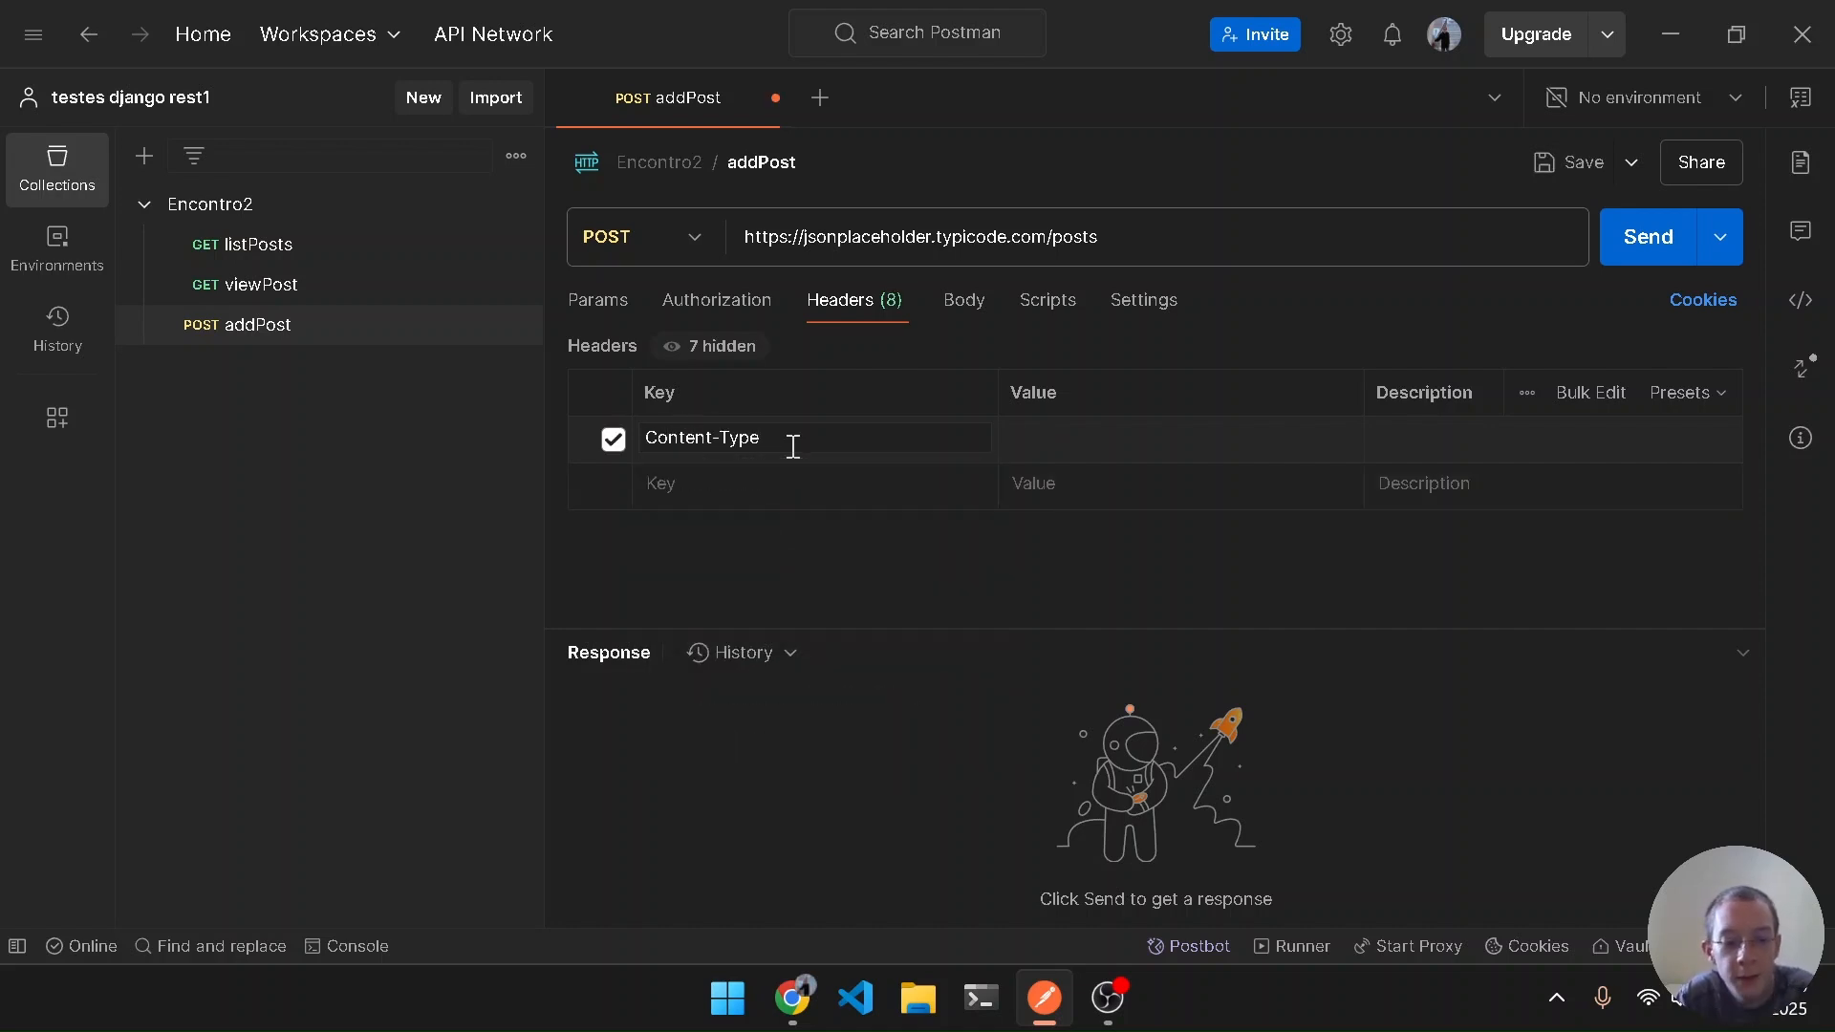
key("Tab")
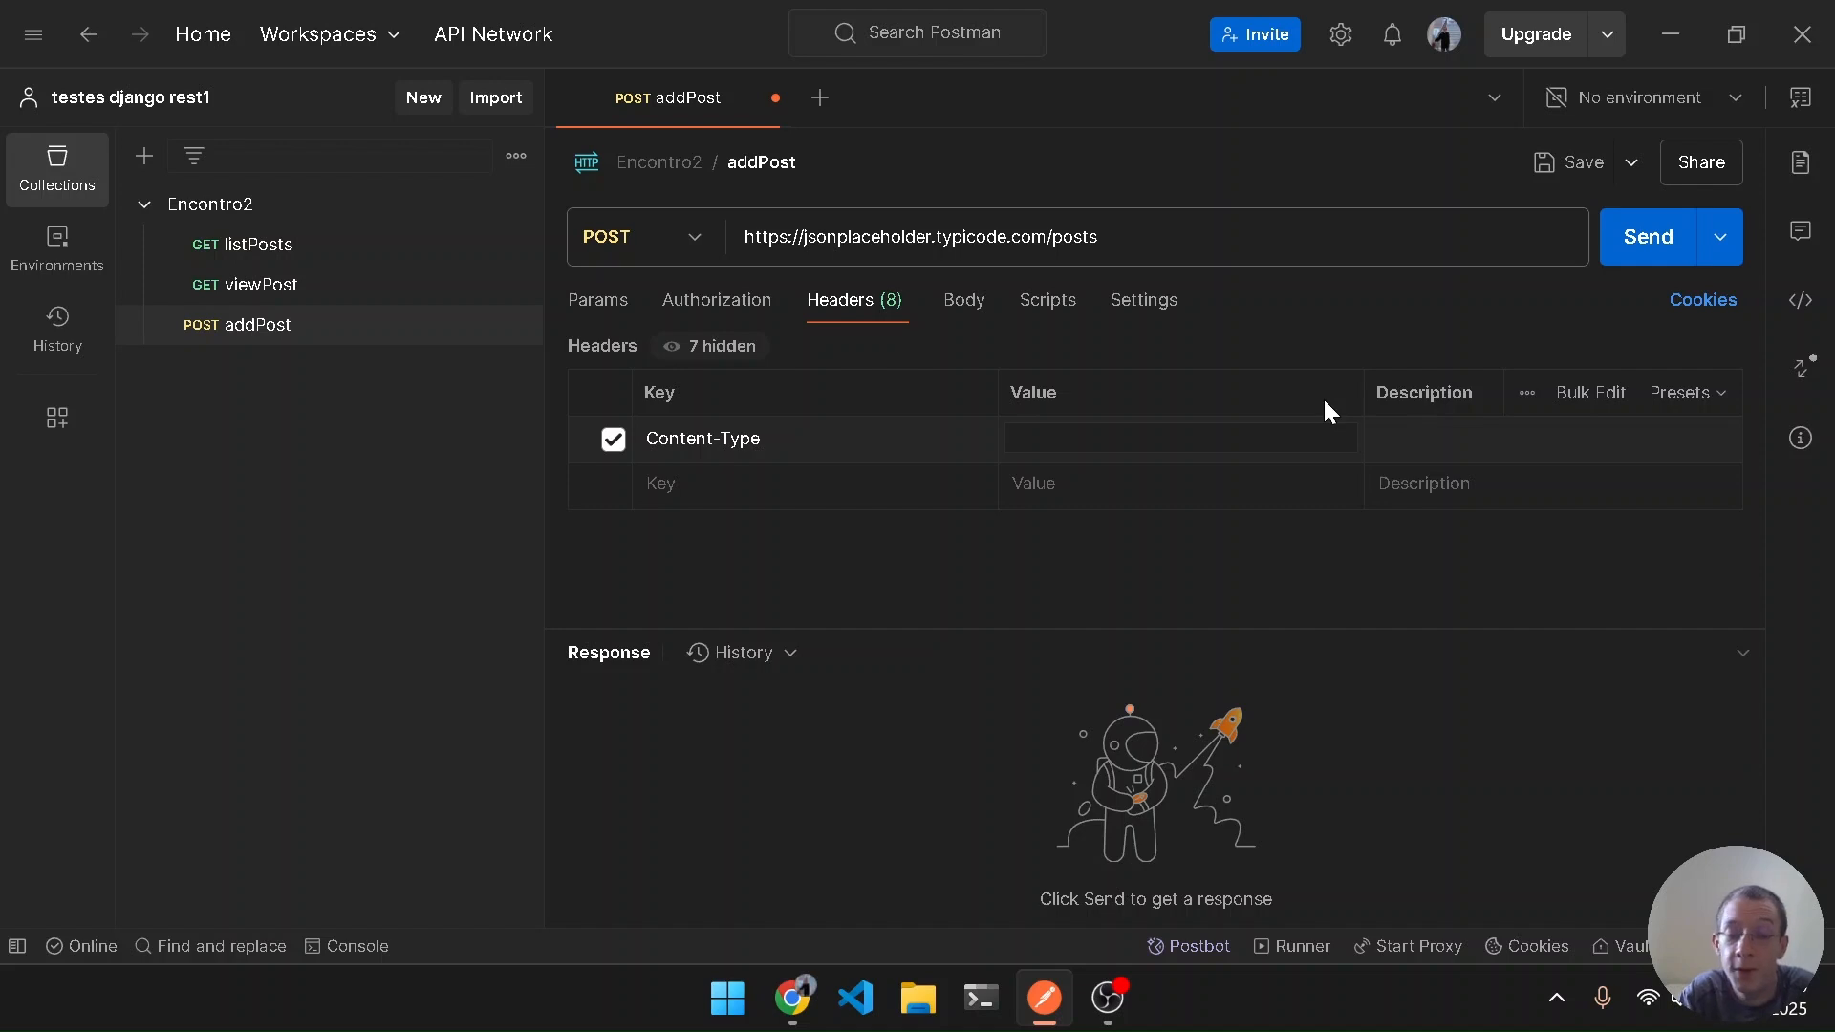
type("appli")
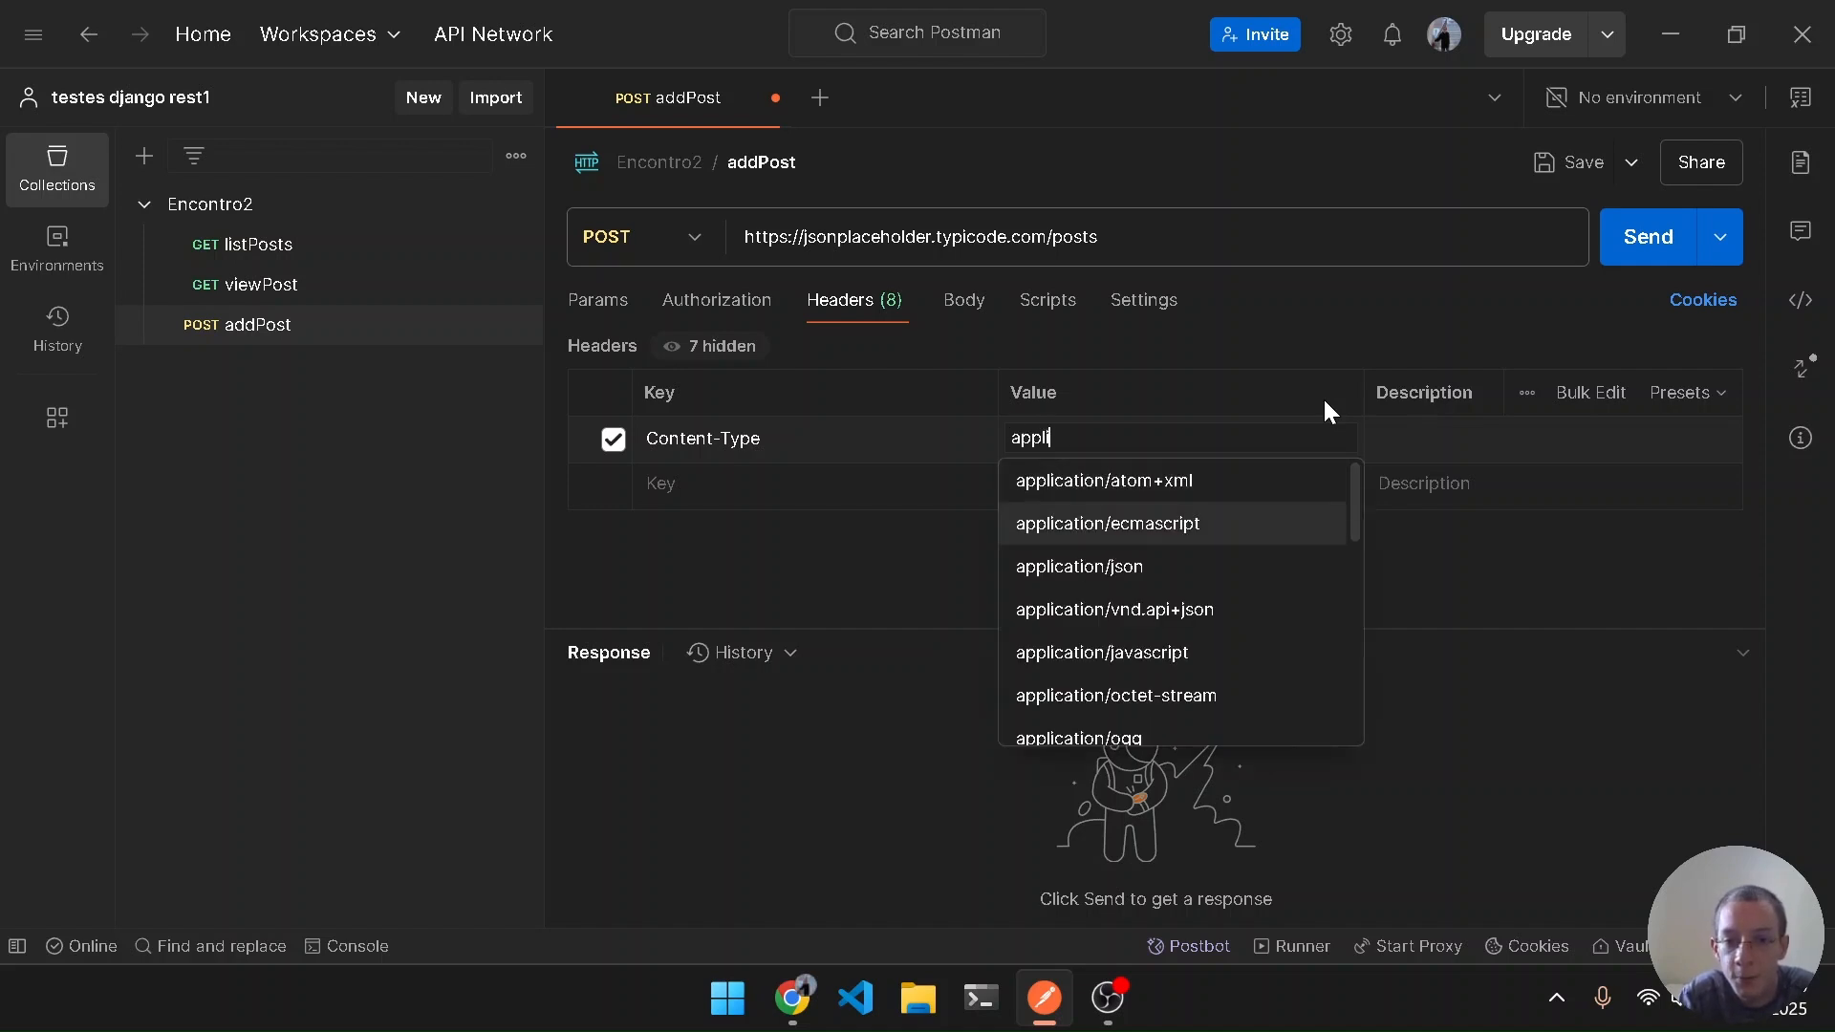
key("Down")
key("Return")
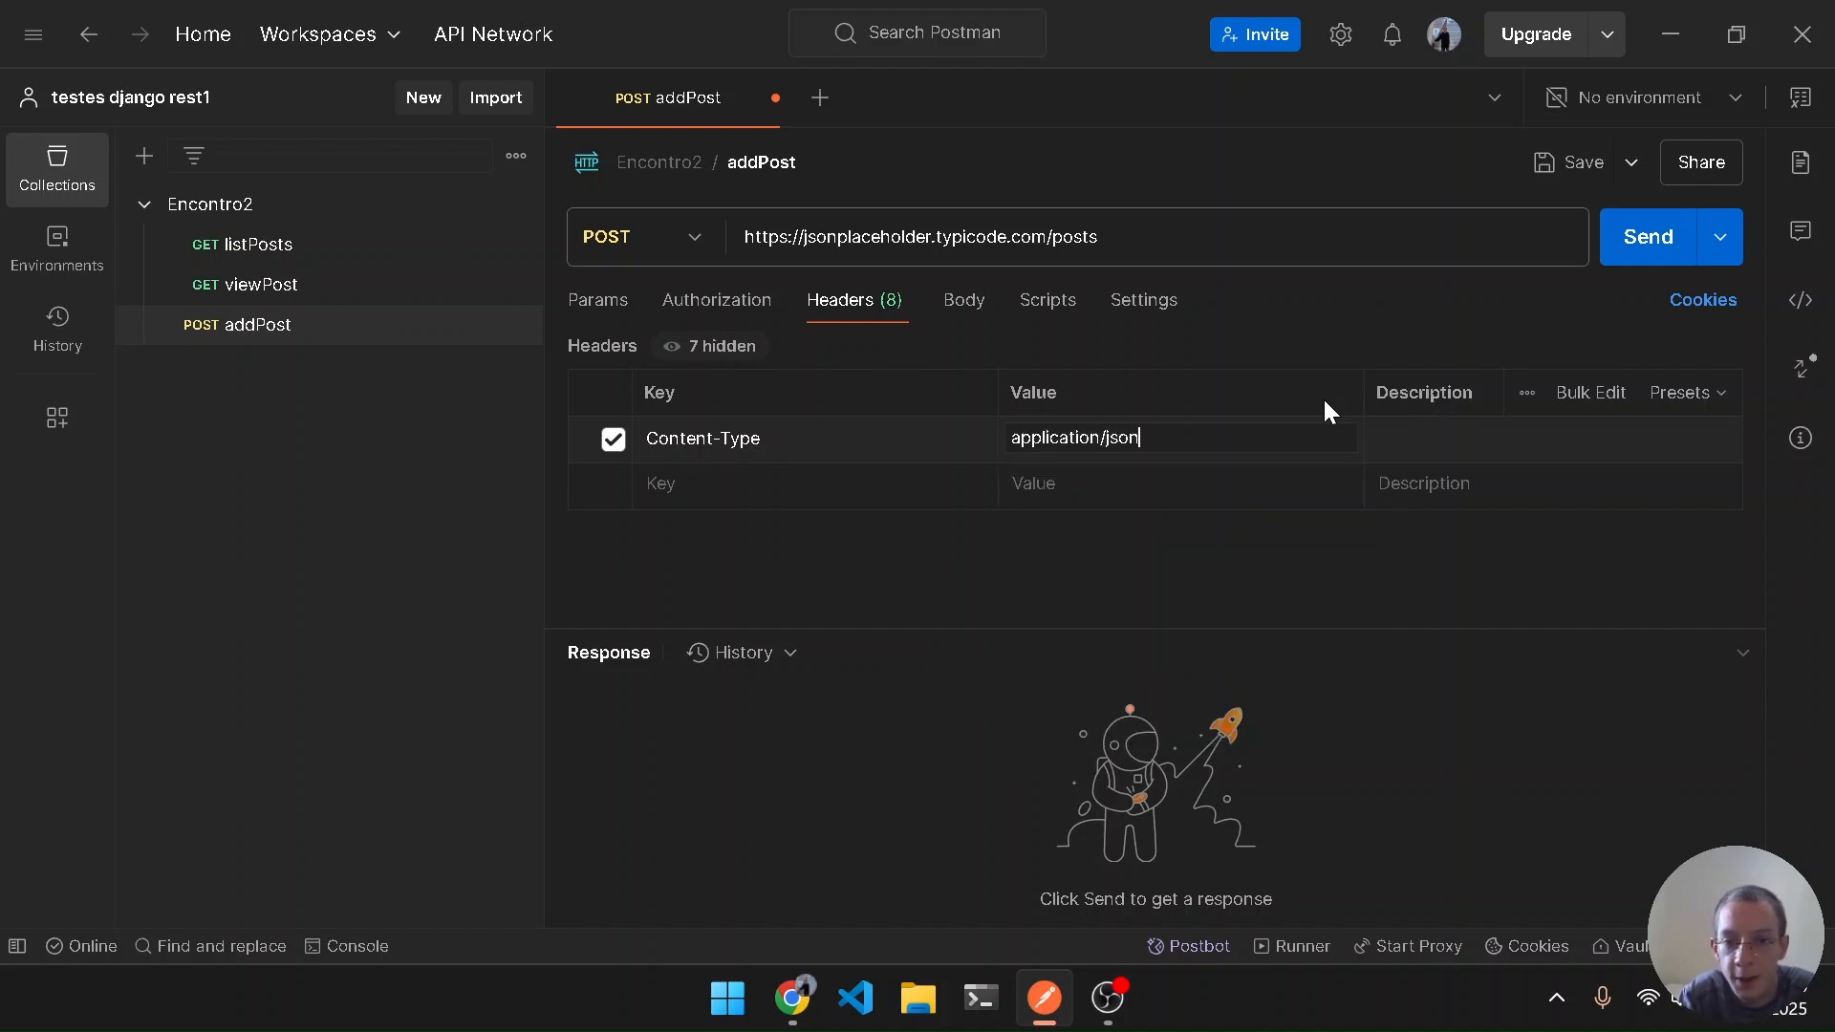
Set the addPost request's body type to raw
left_click(964, 308)
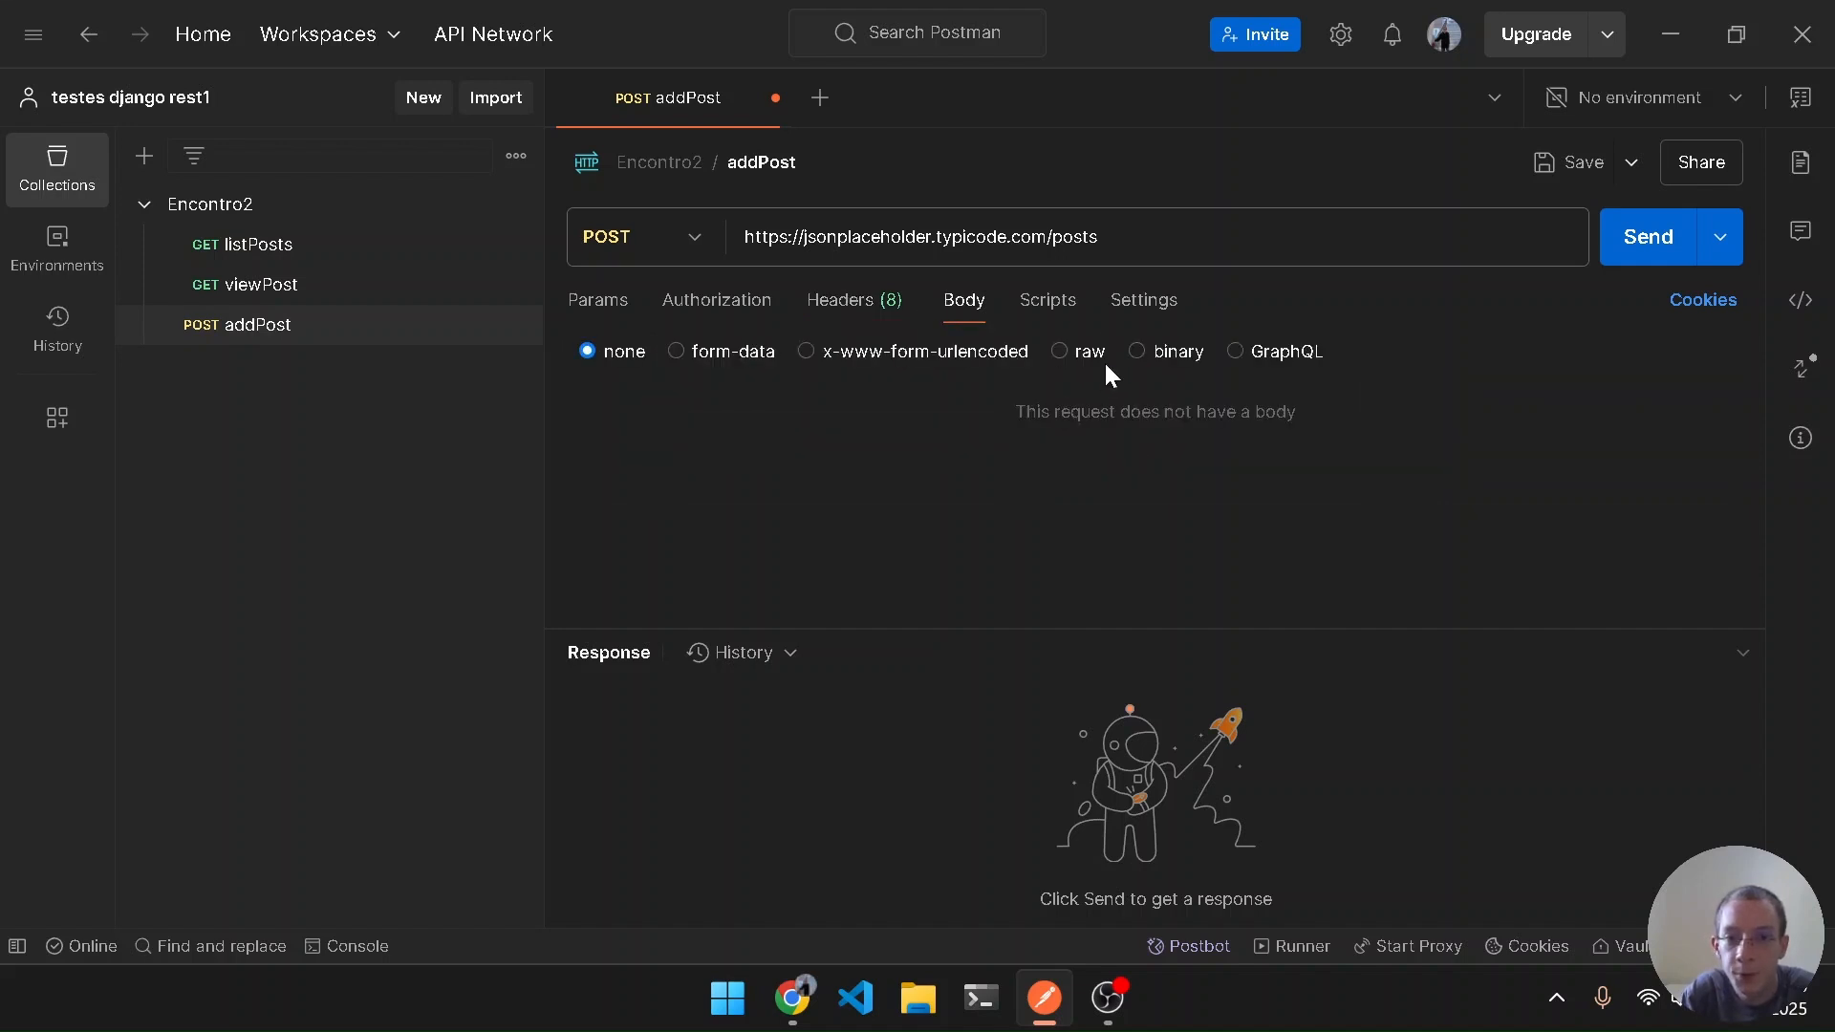
left_click(1061, 353)
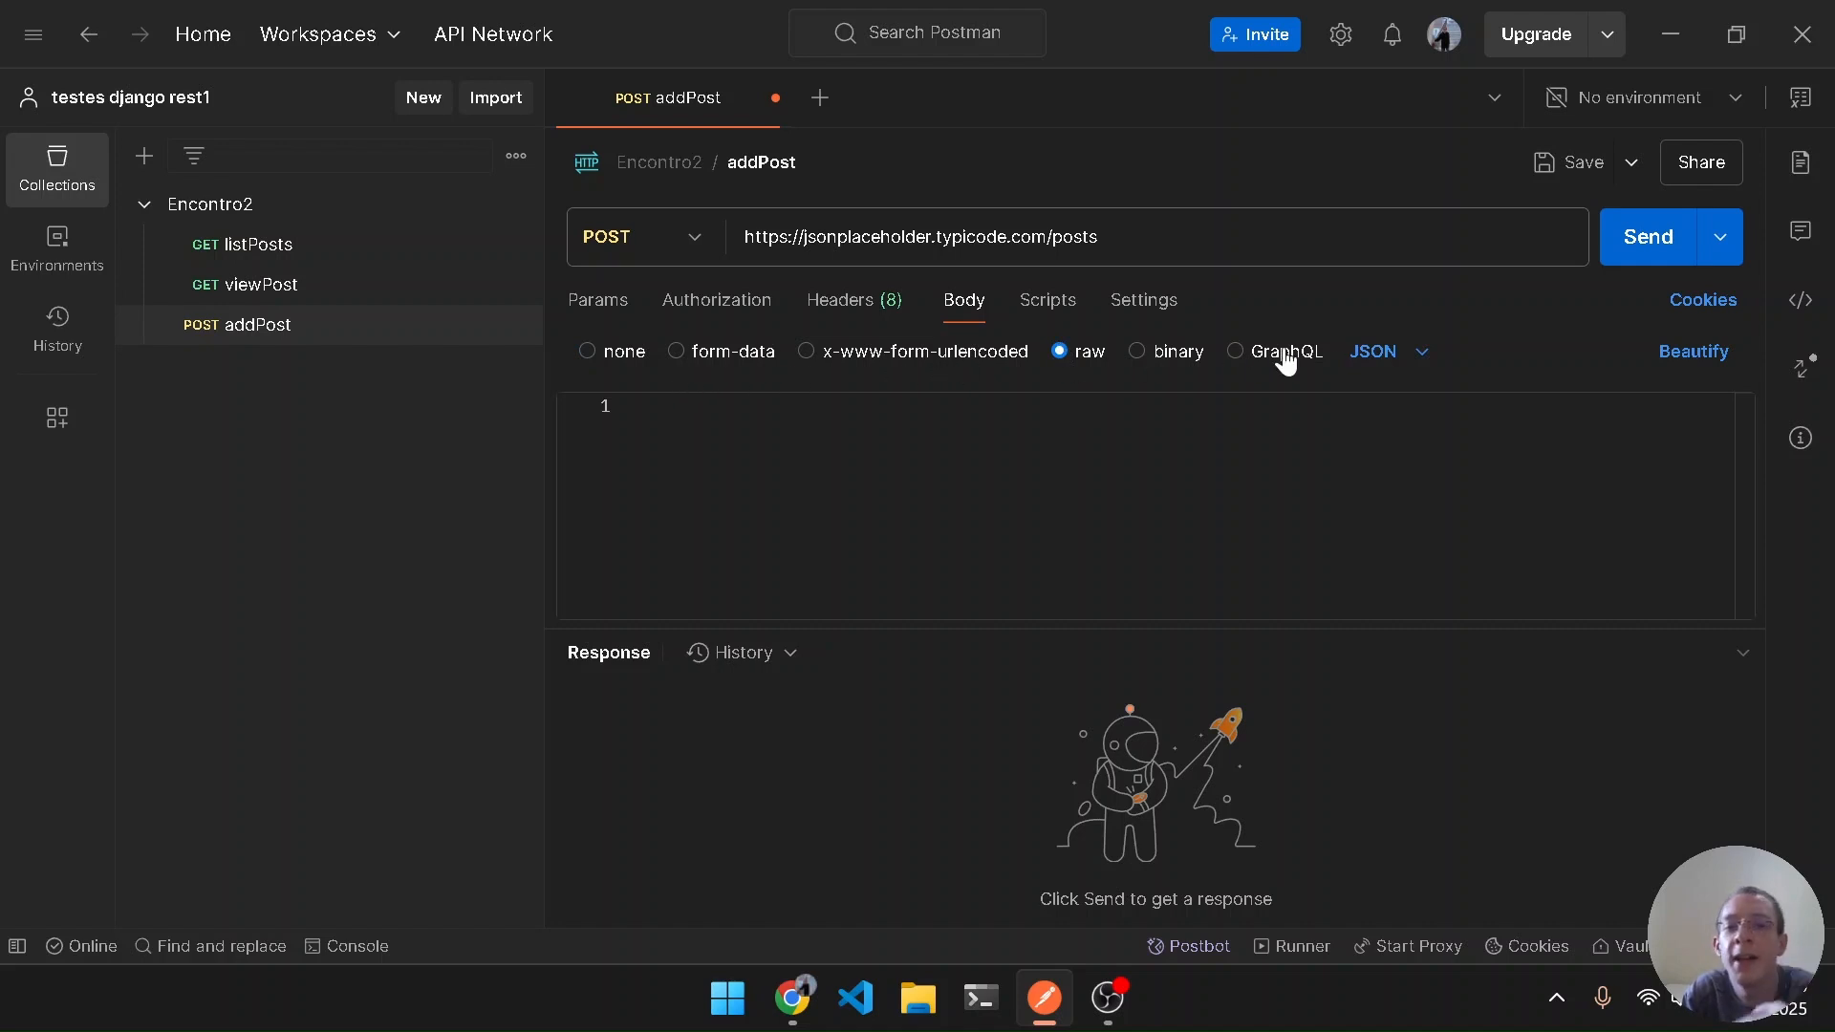
Set the addPost request's raw body format to JSON and place the cursor in the empty body editor
left_click(1398, 355)
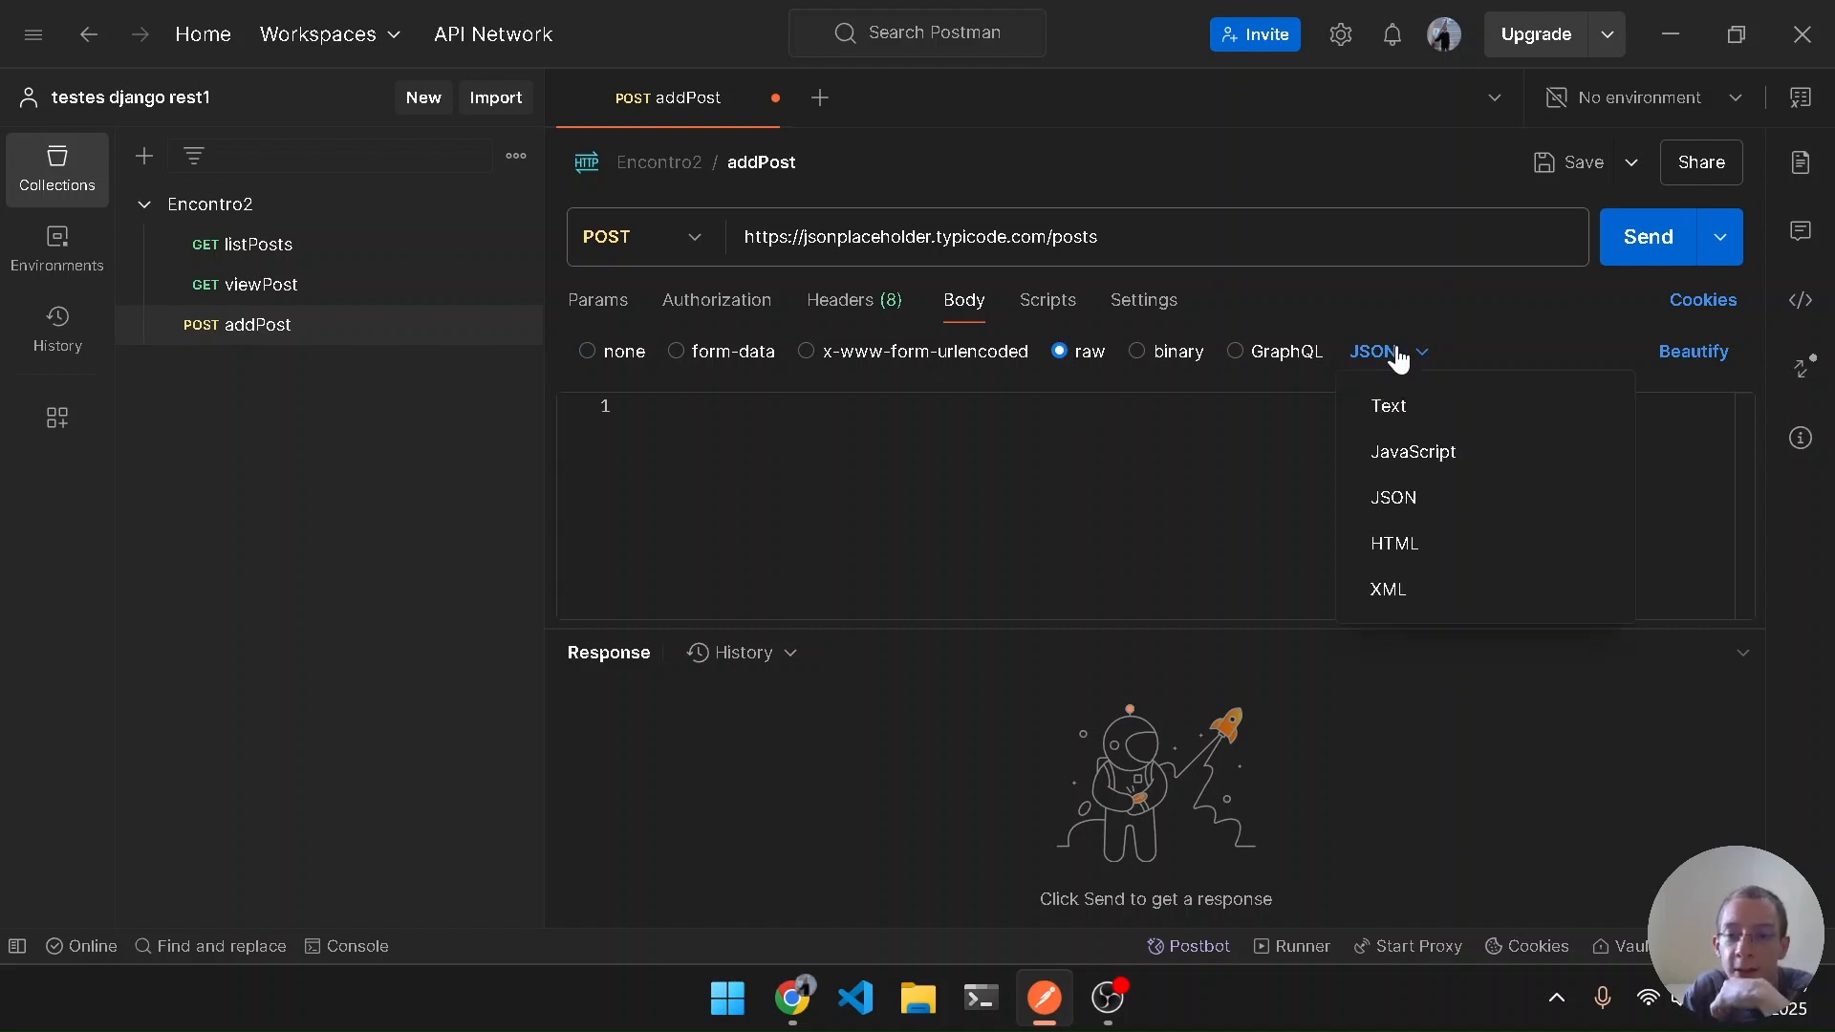
left_click(1398, 506)
left_click(963, 409)
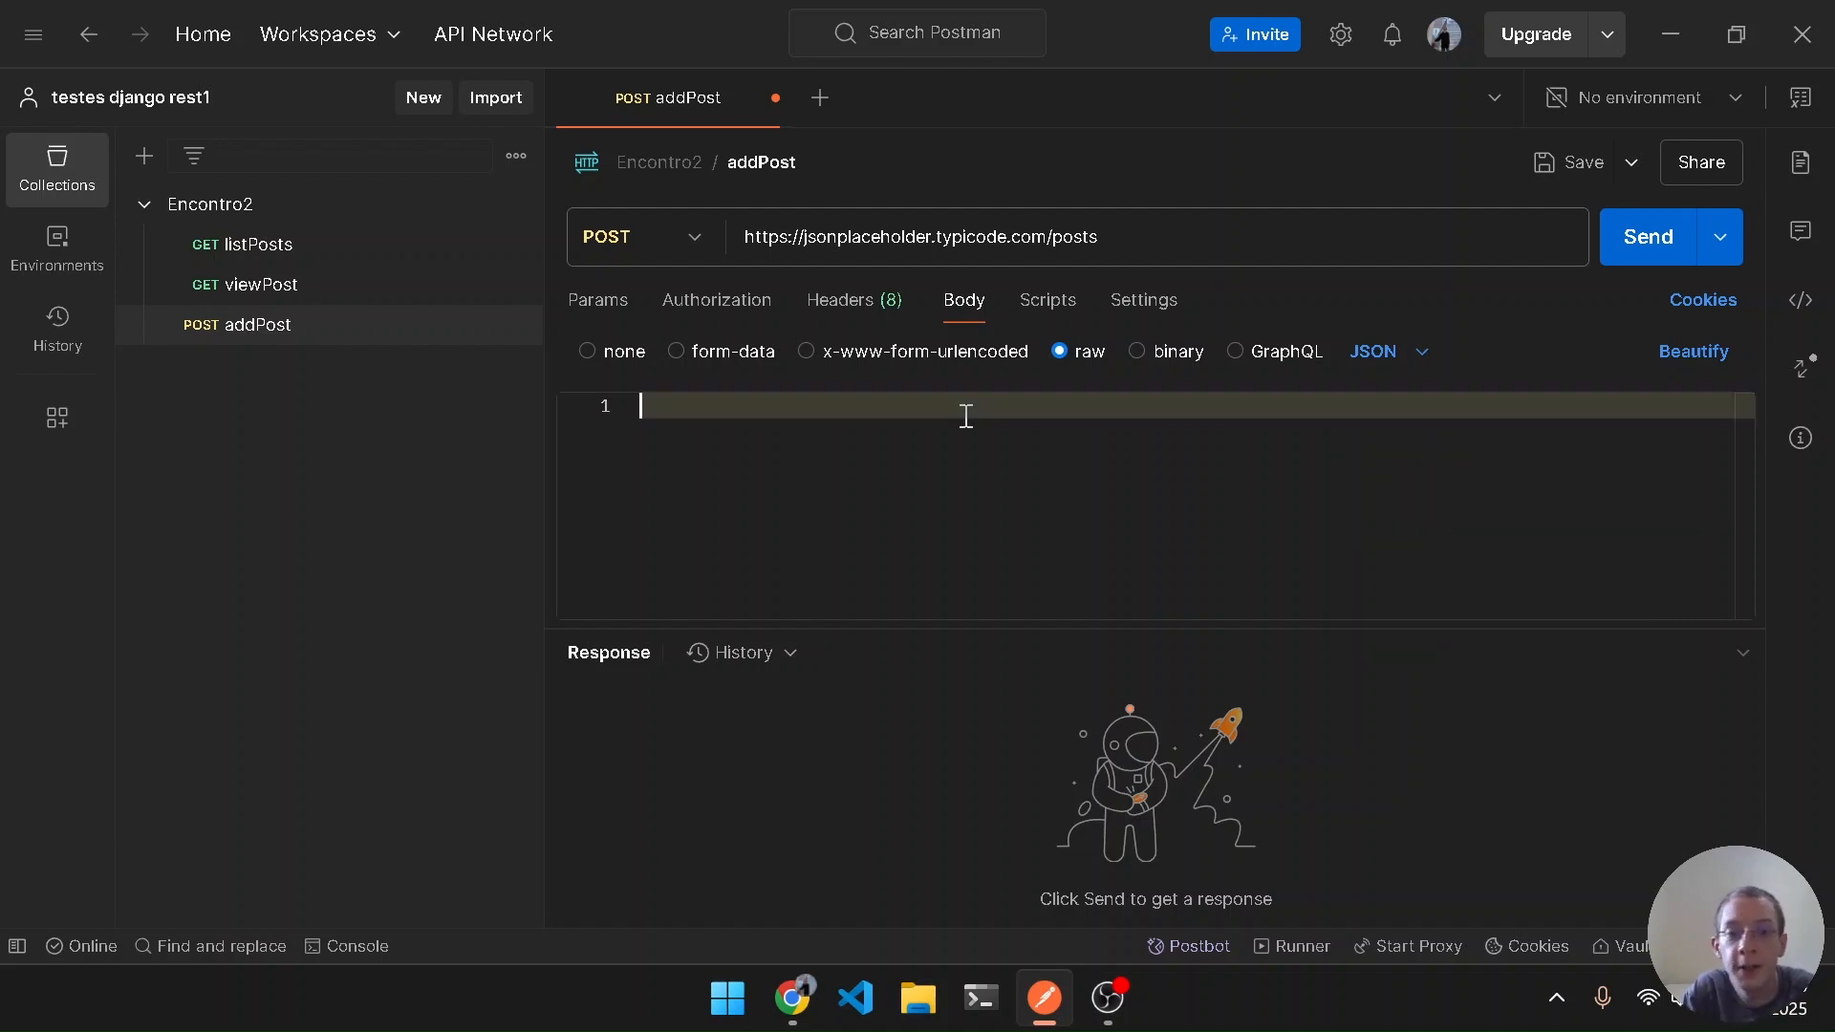
Switch to the "Request POST (create)" slide to read the sample JSON body, and return to Postman
key("alt+Tab")
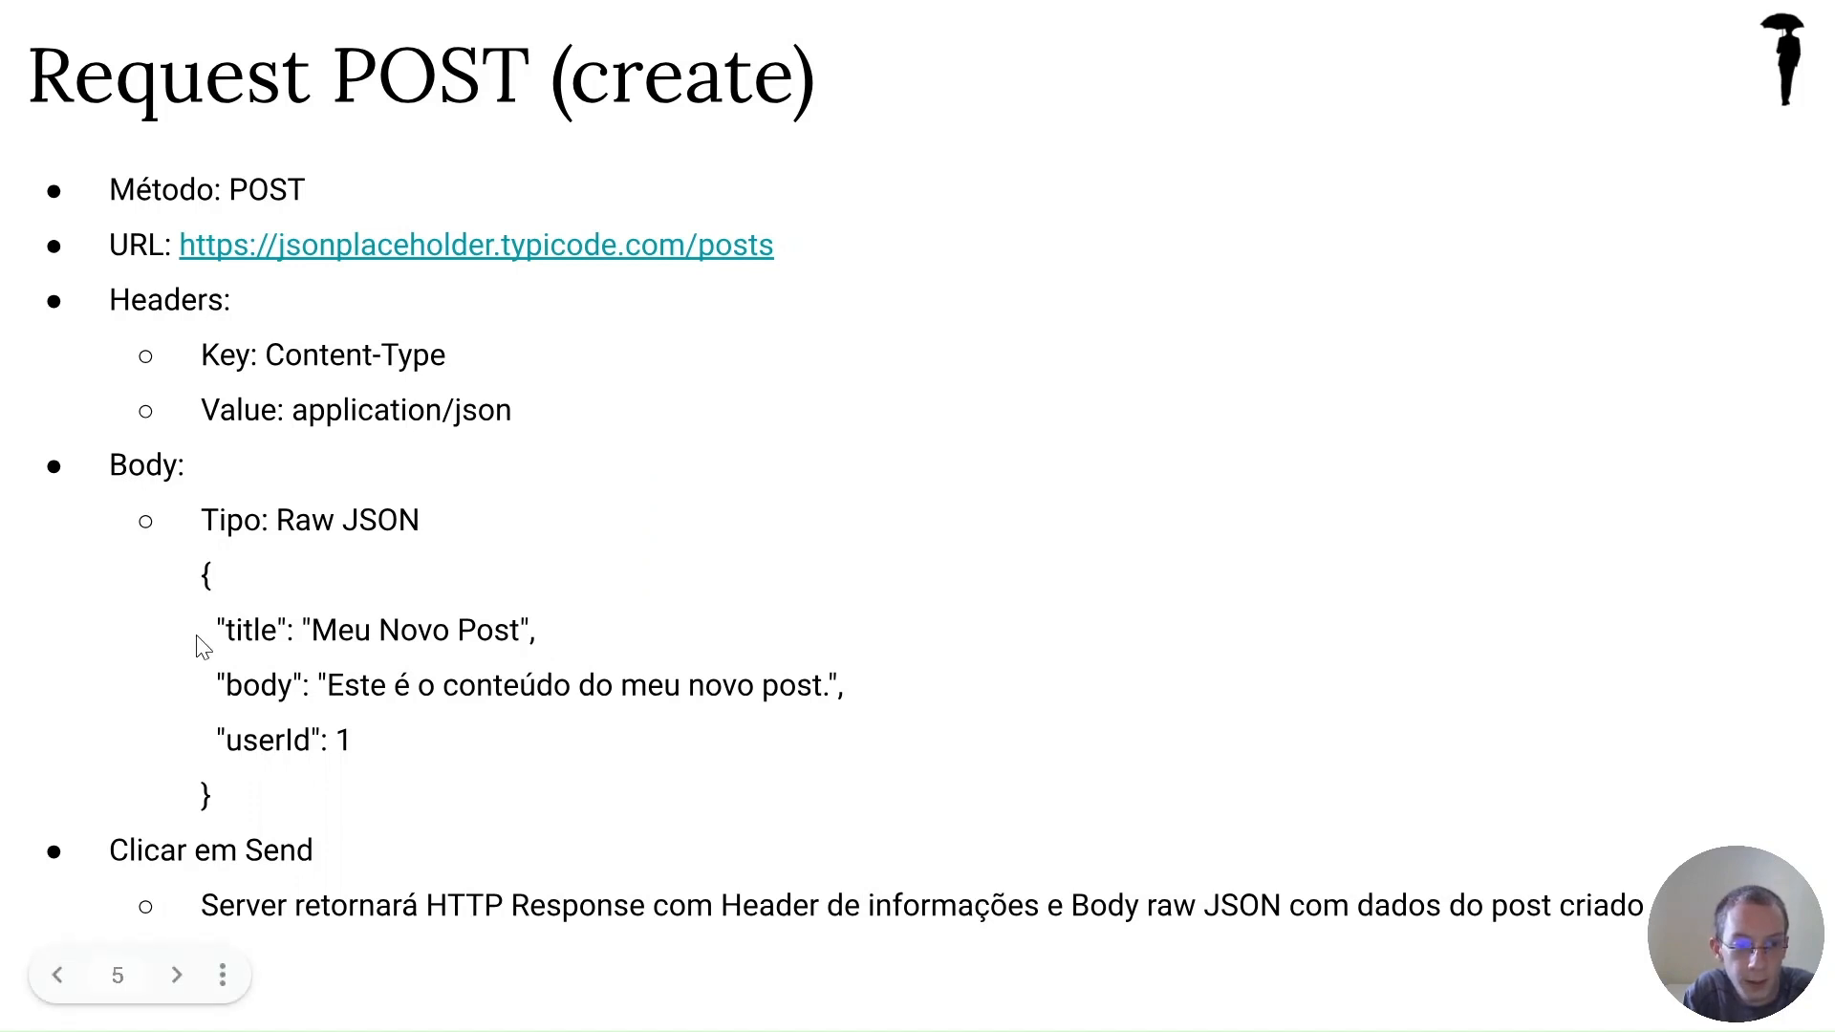
key("Right")
key("Right")
key("Left")
key("Left")
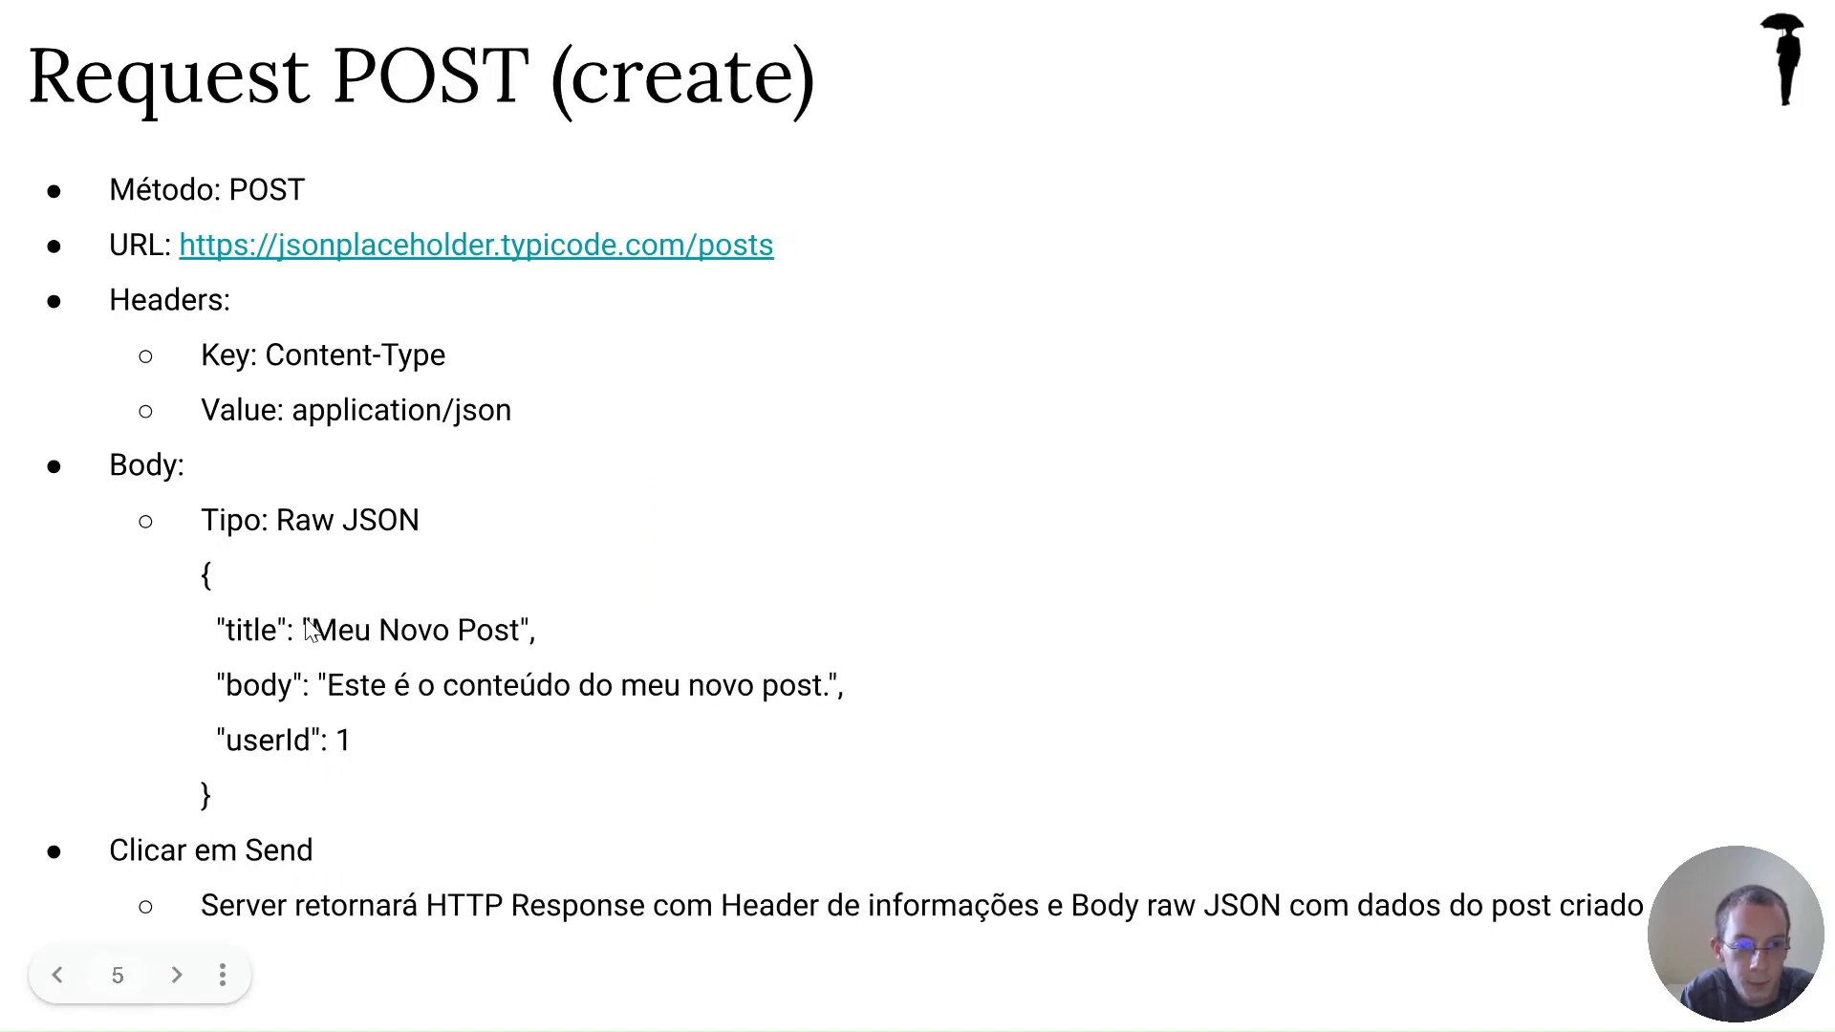
key("alt+Tab")
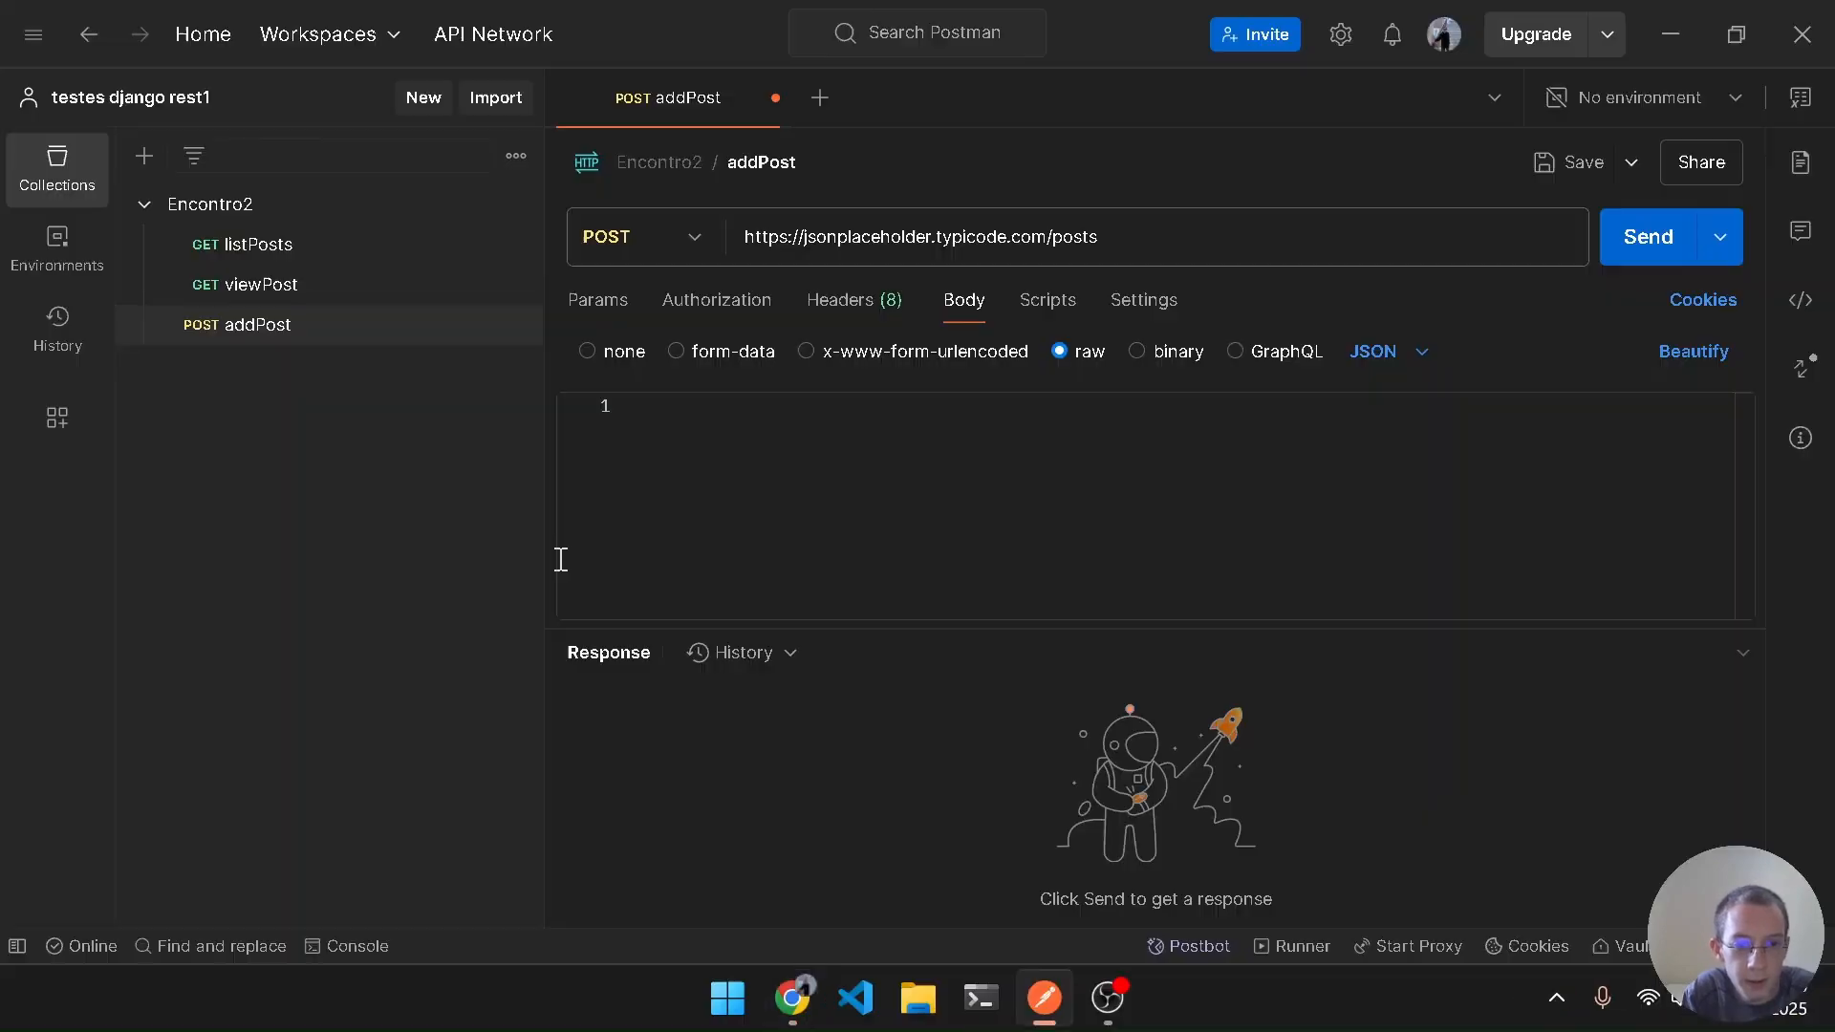
left_click(852, 508)
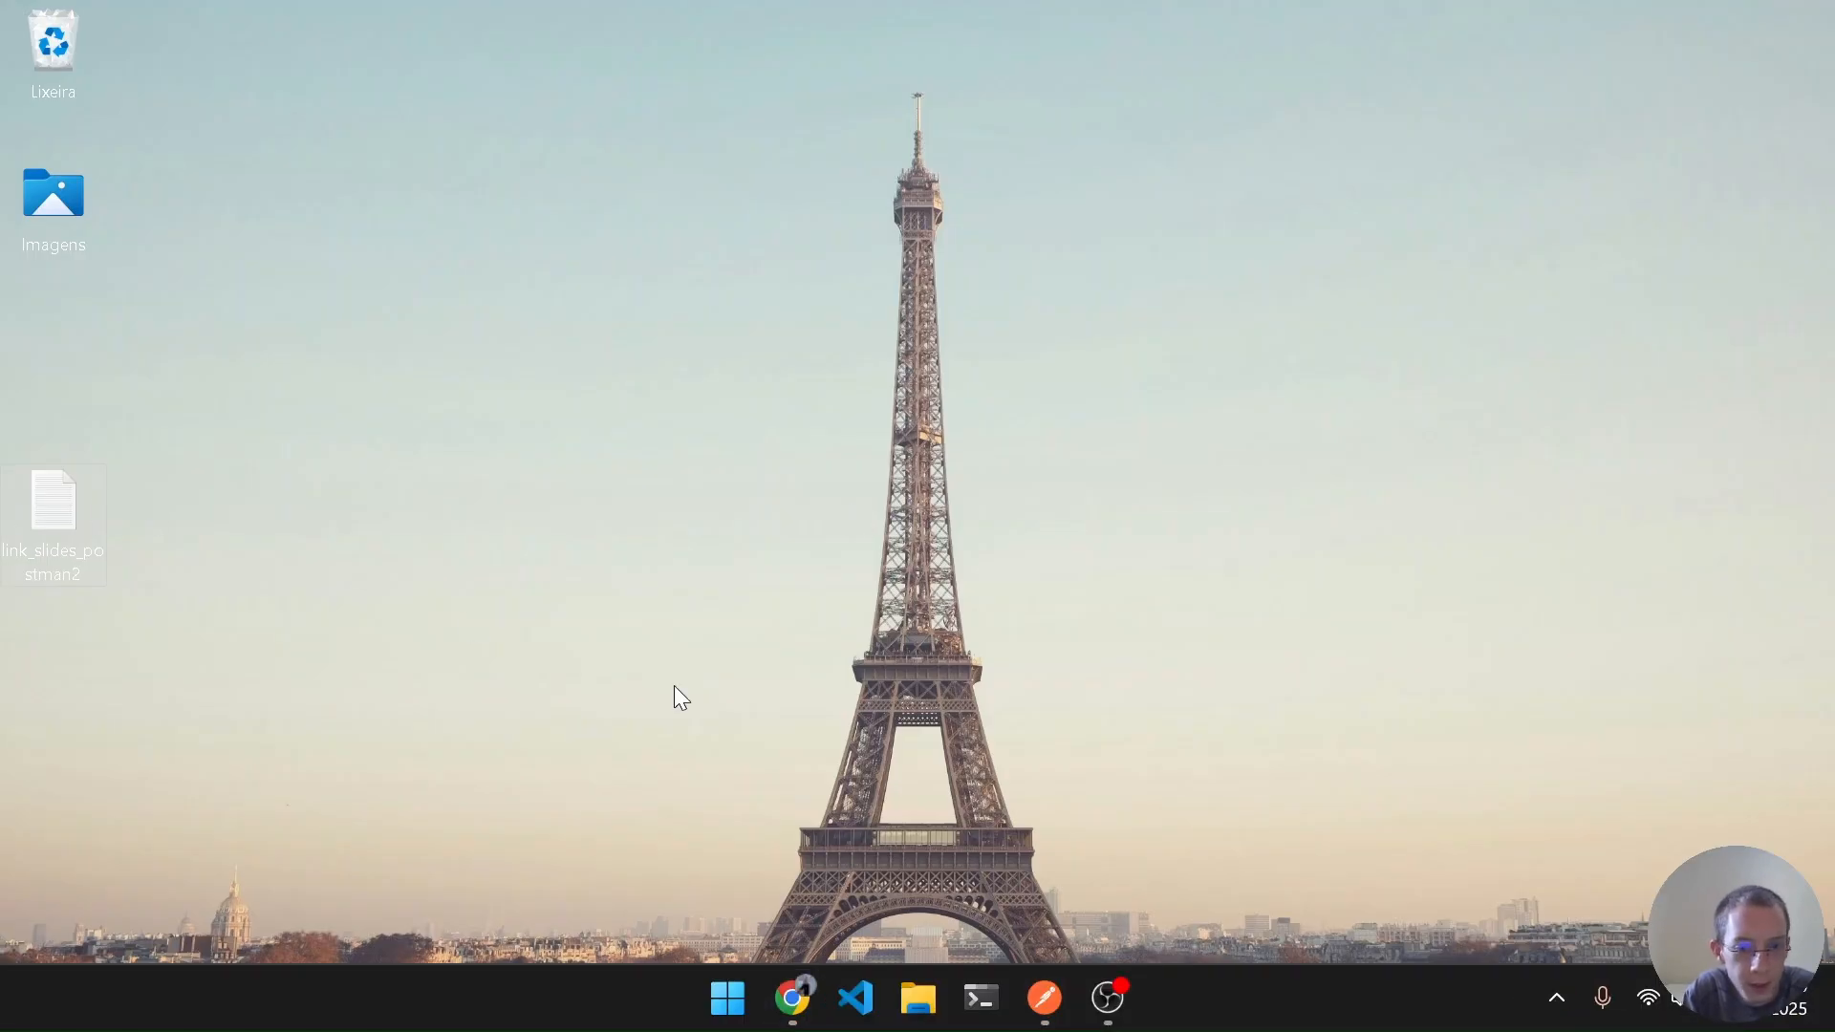
key("alt+Tab")
key("Tab")
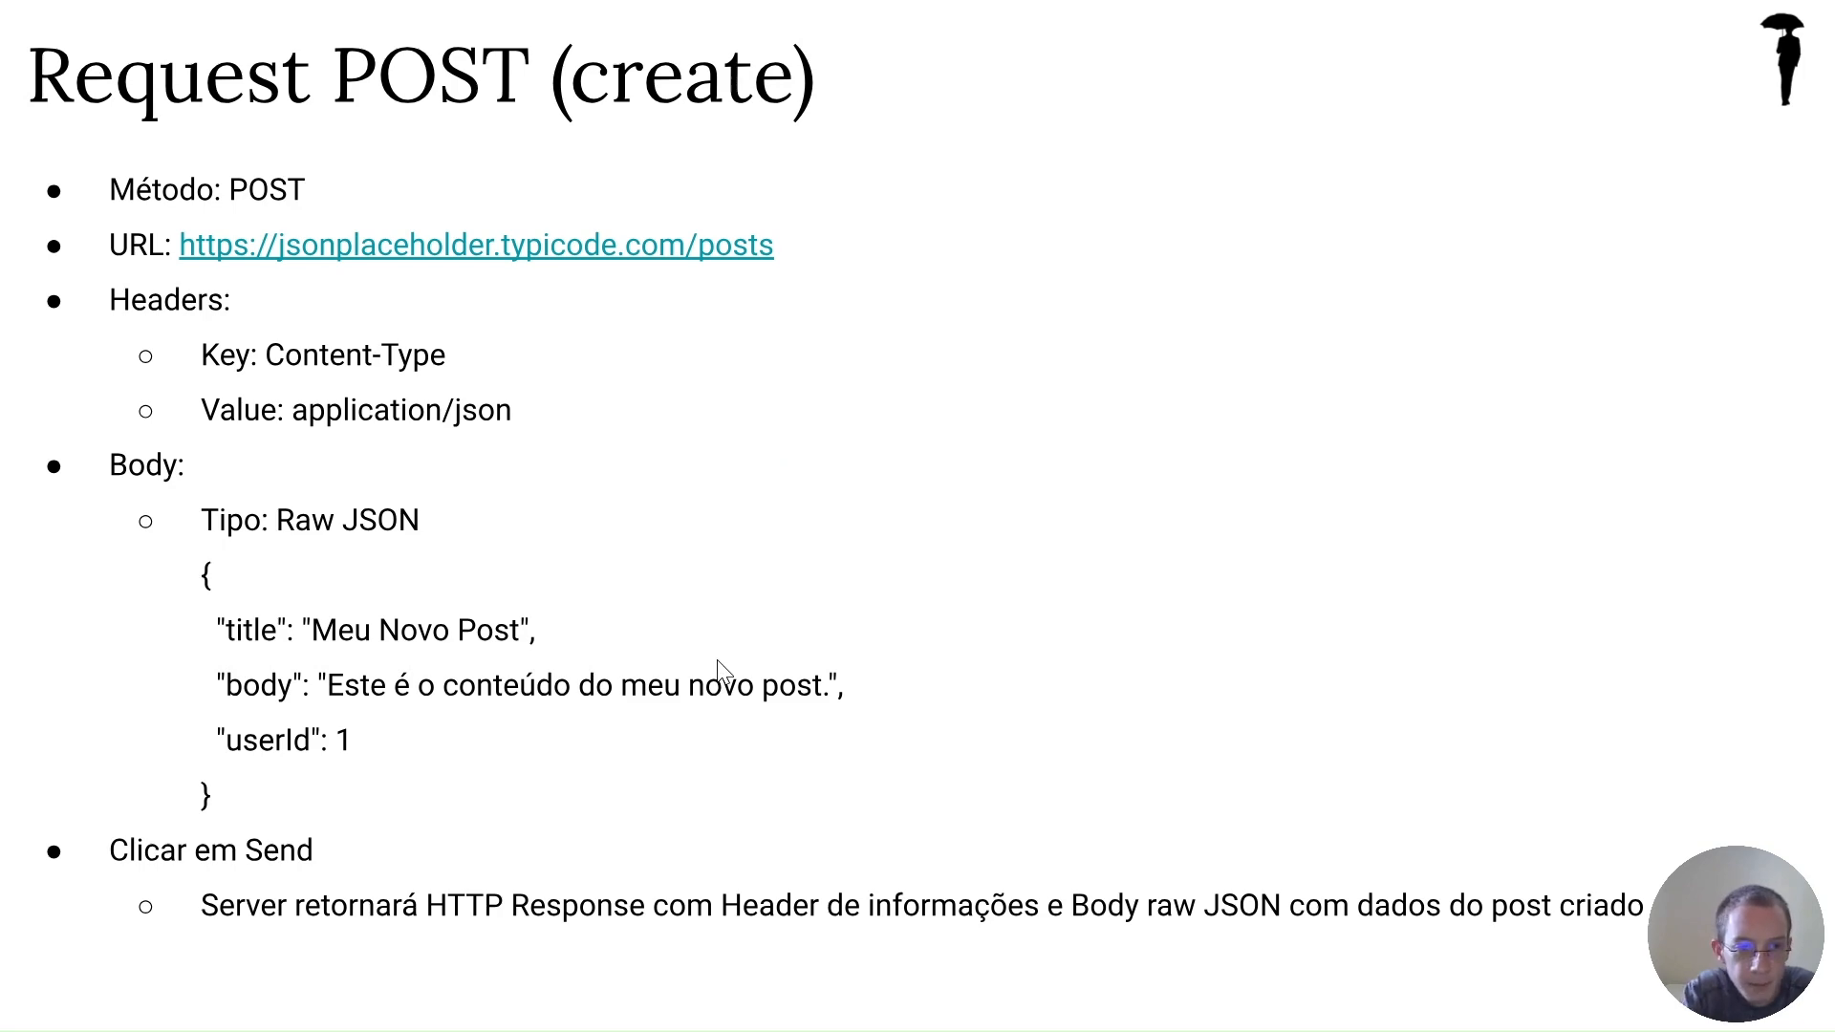
key("F12")
key("F12")
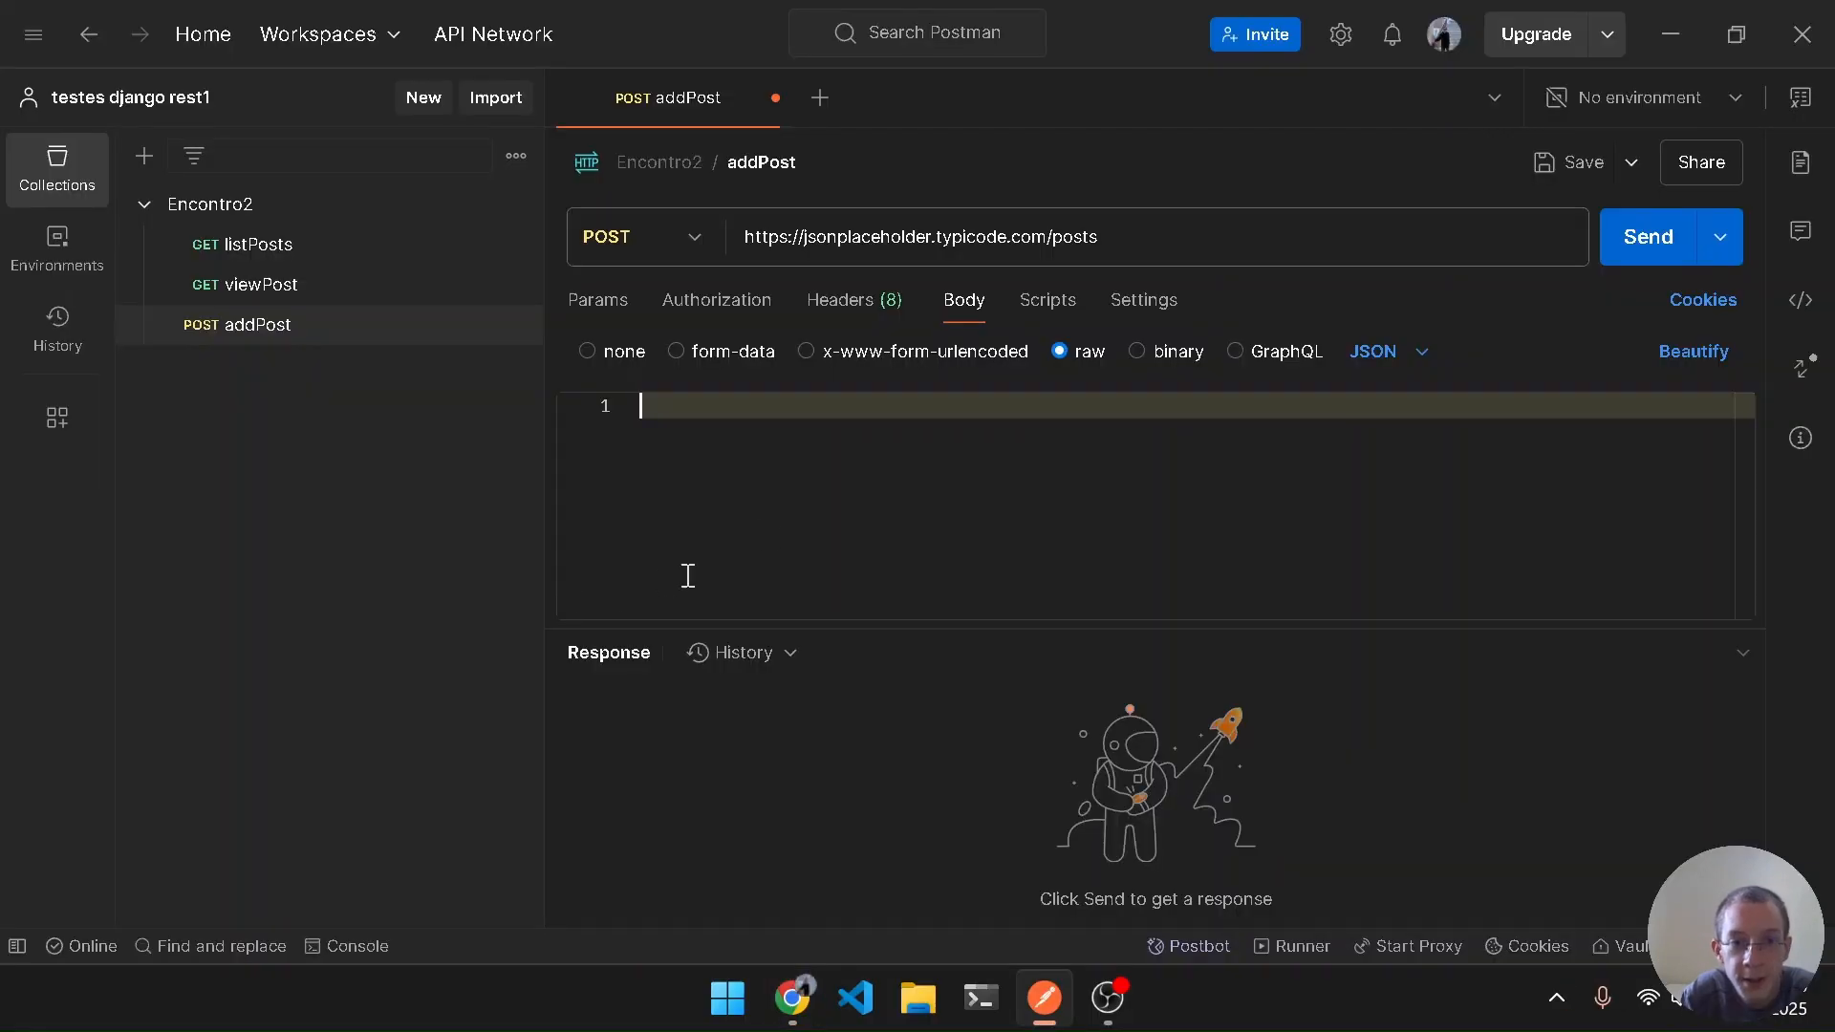
key("alt+Tab")
Start a JSON object in the request body with the field "title" set to "Post UB Social", followed by a comma
type("{")
key("Return")
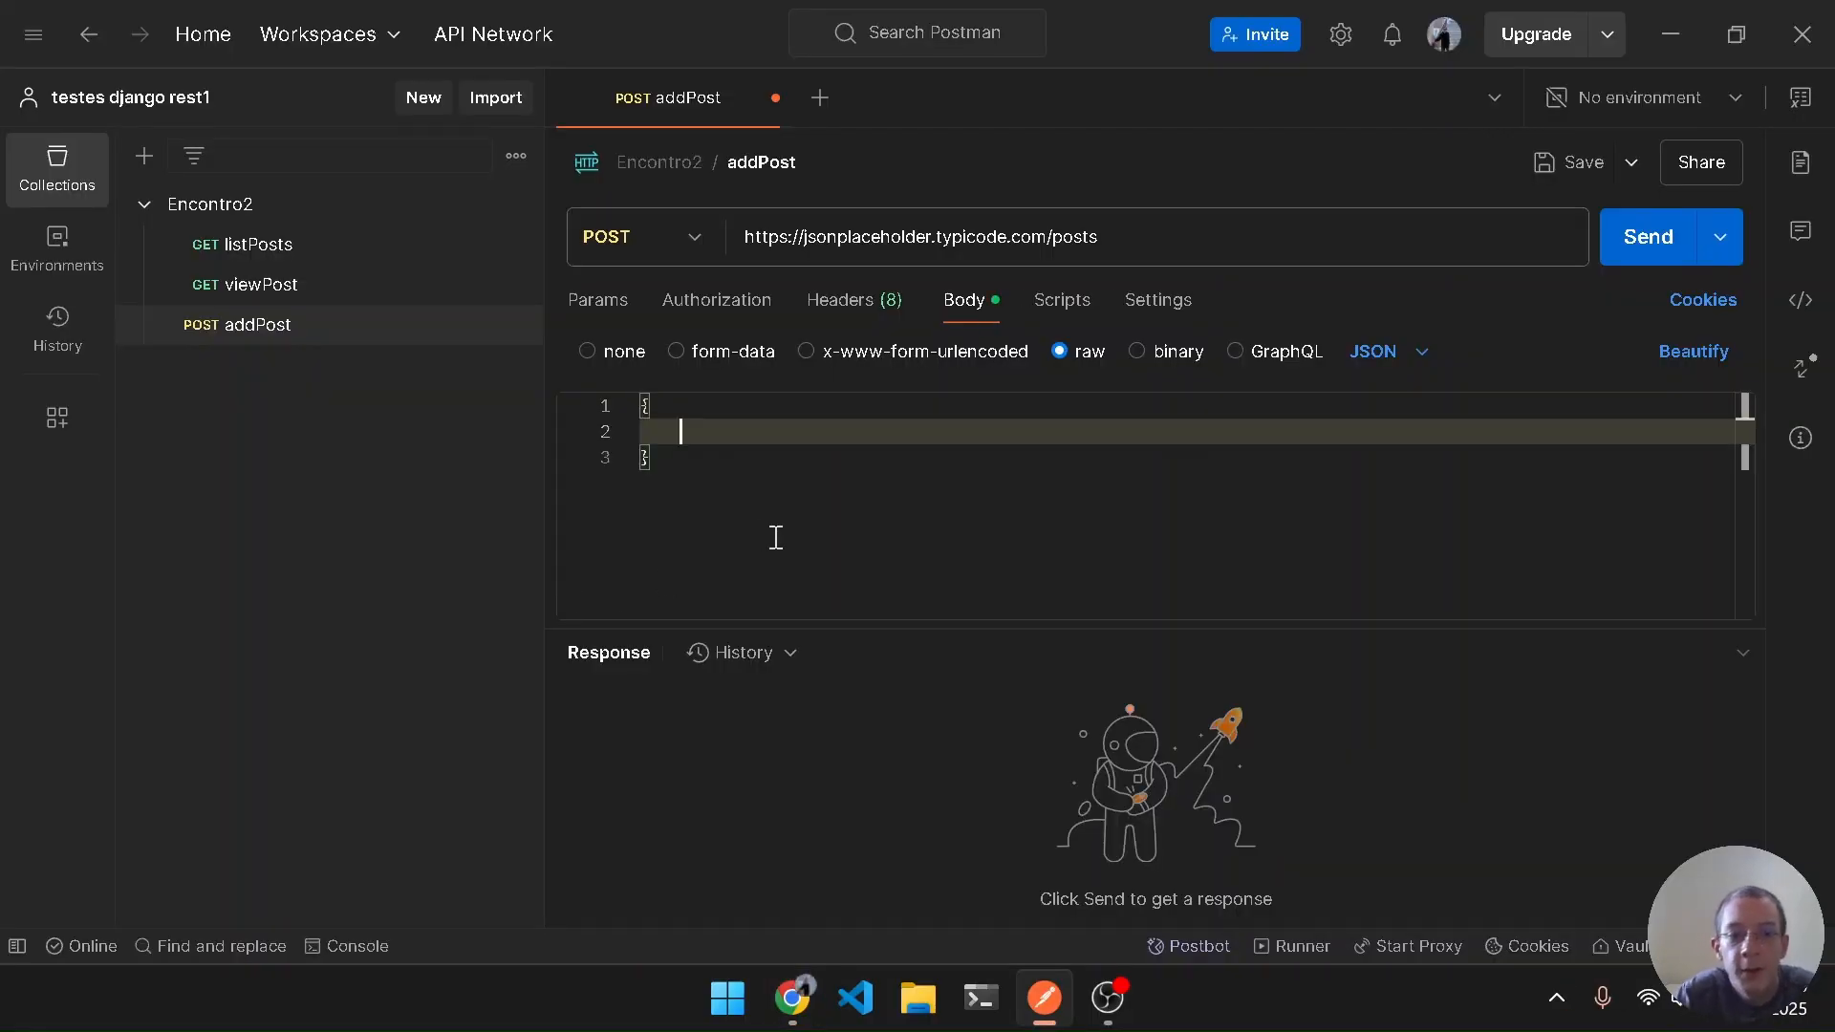
type("\"")
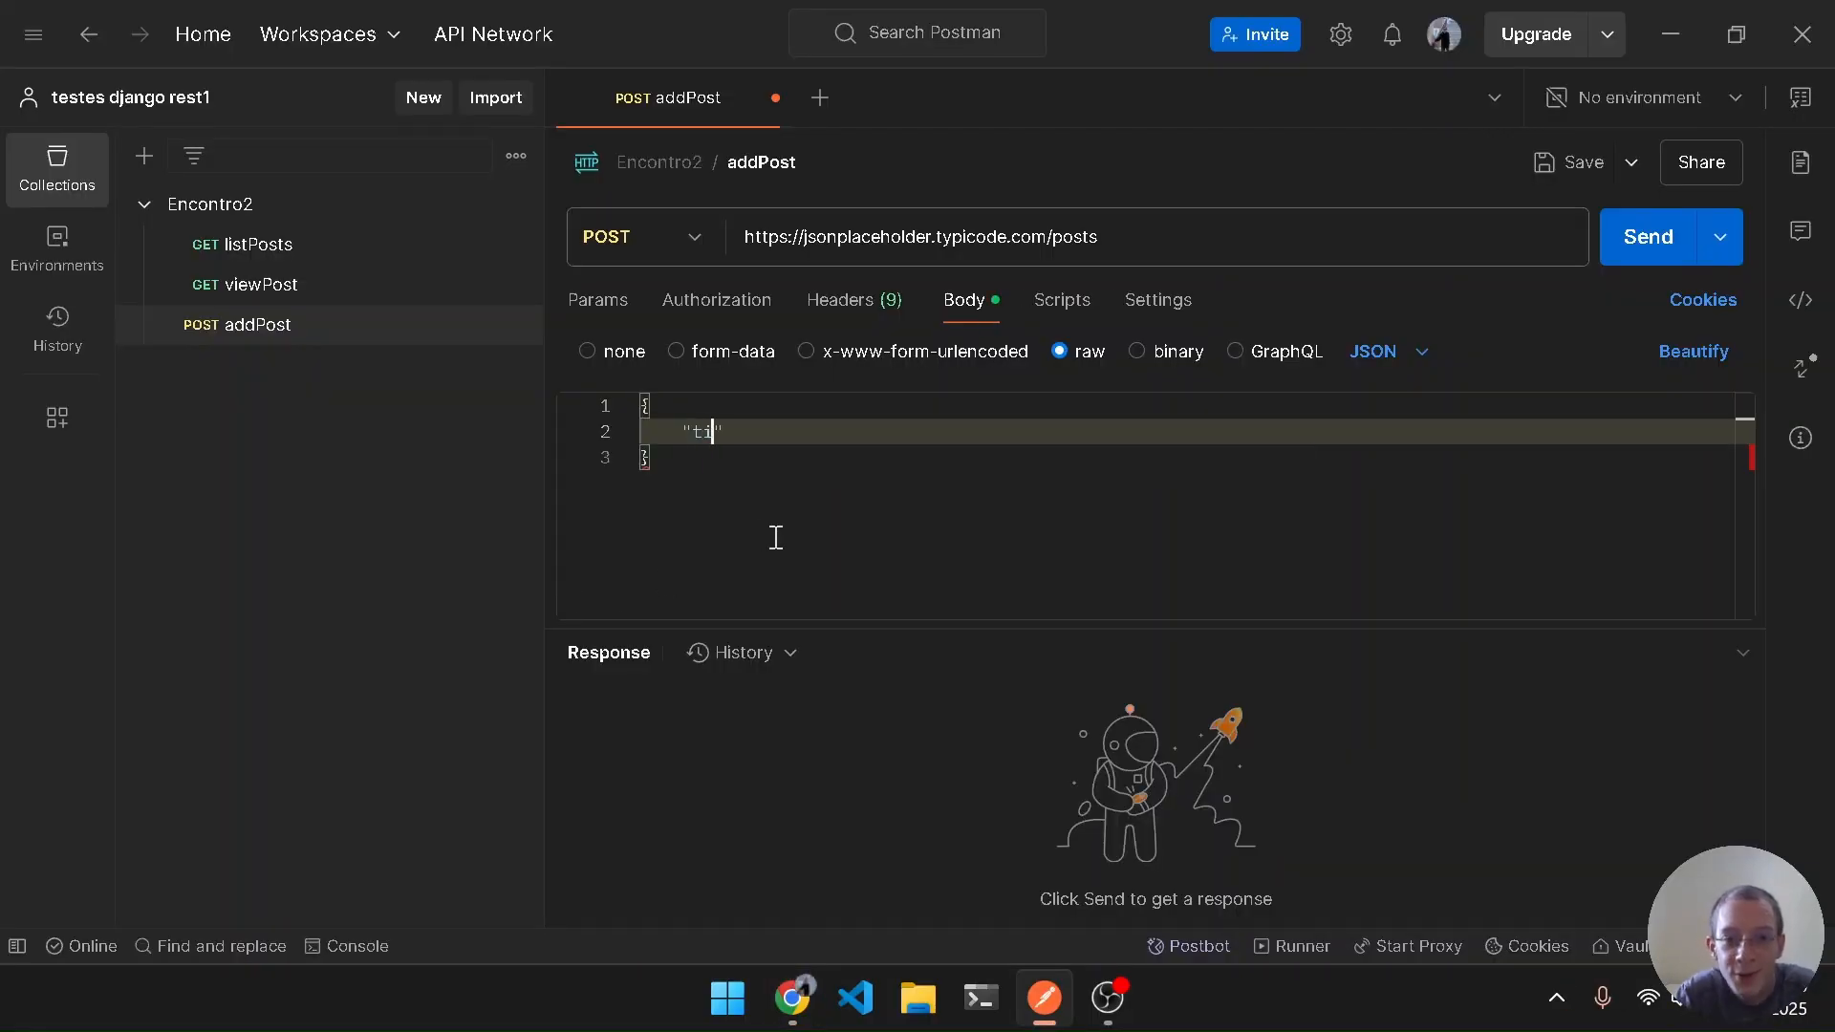
type("title\":")
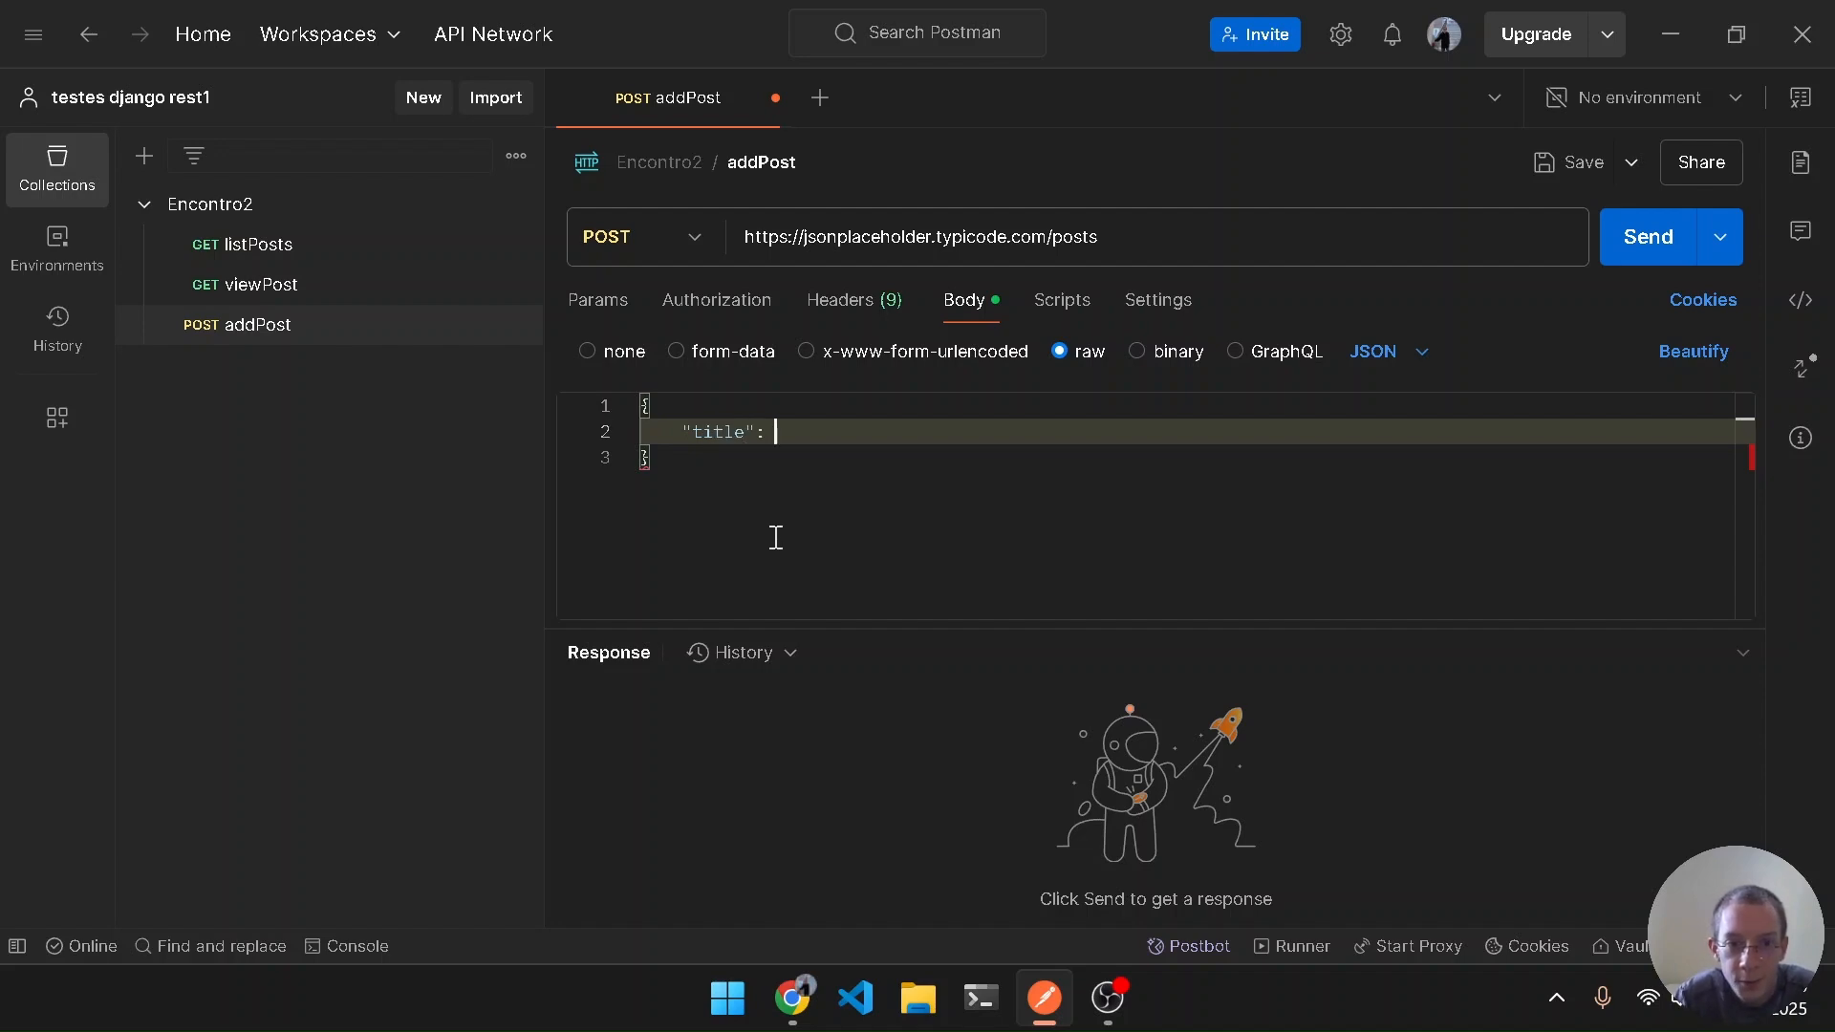
key("alt+Tab")
key("alt+Tab")
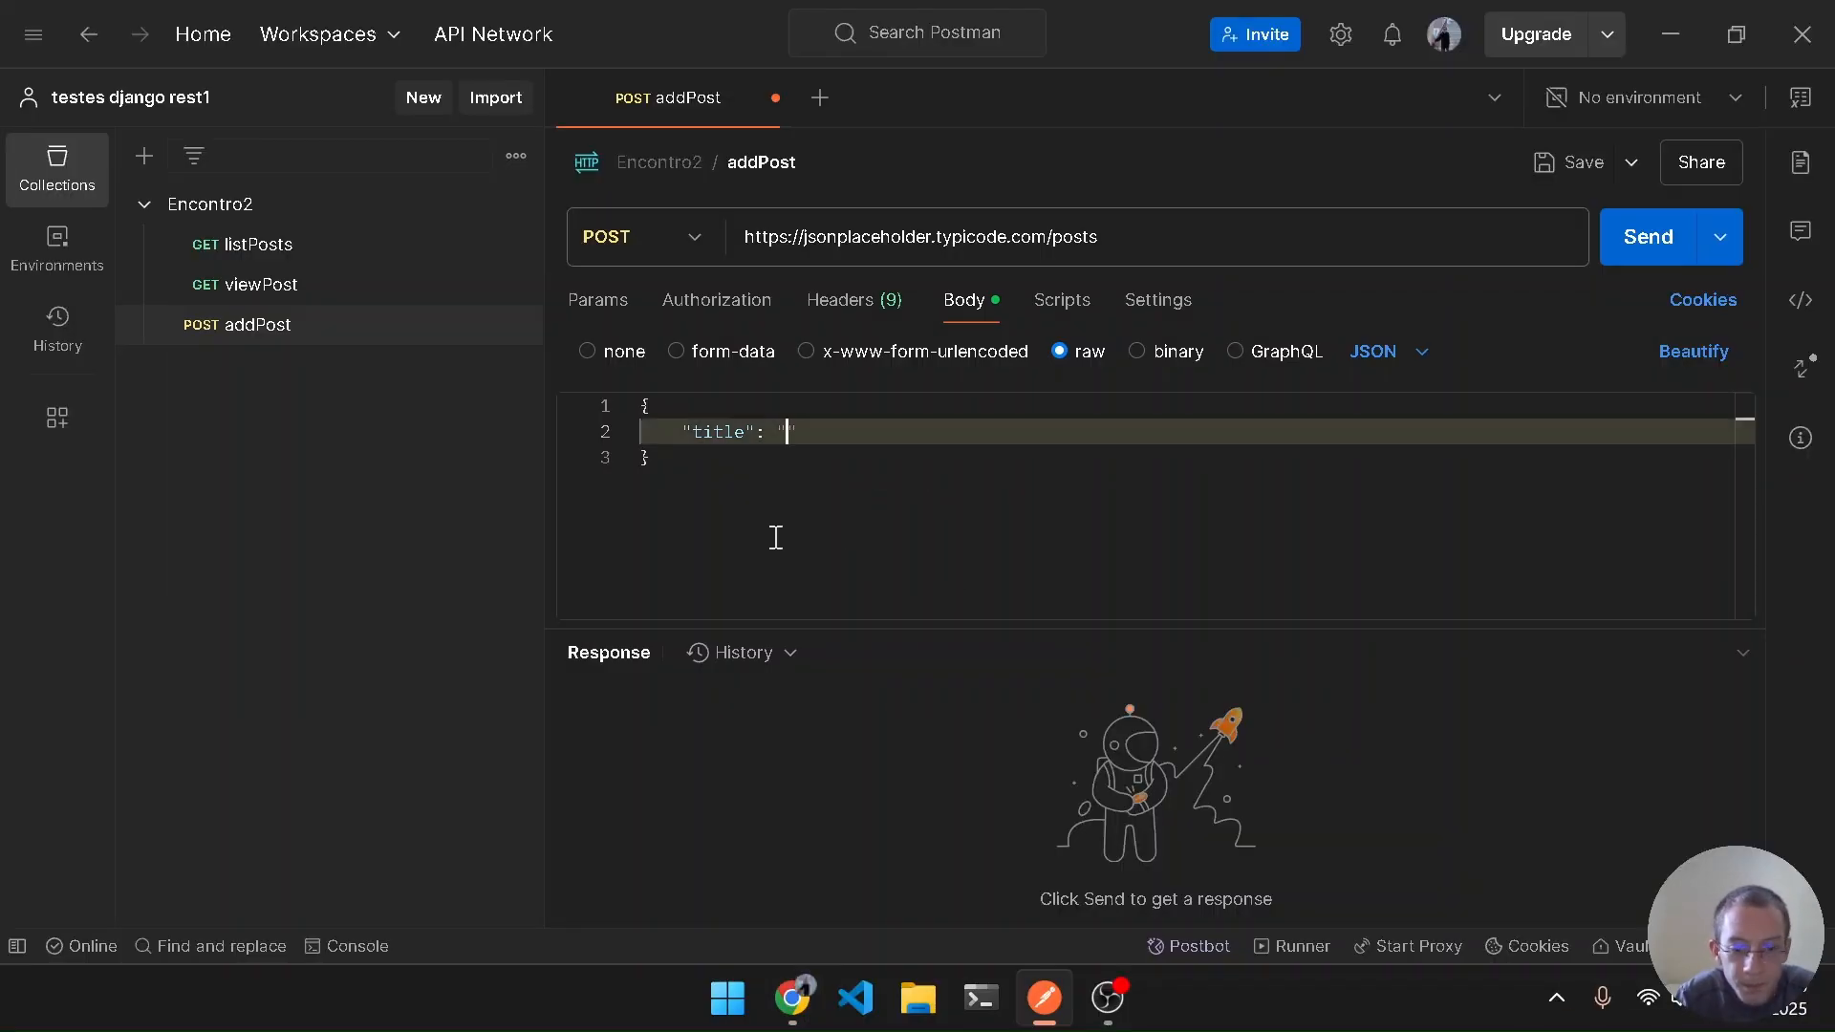
type("\"P")
type("ost UB Soci")
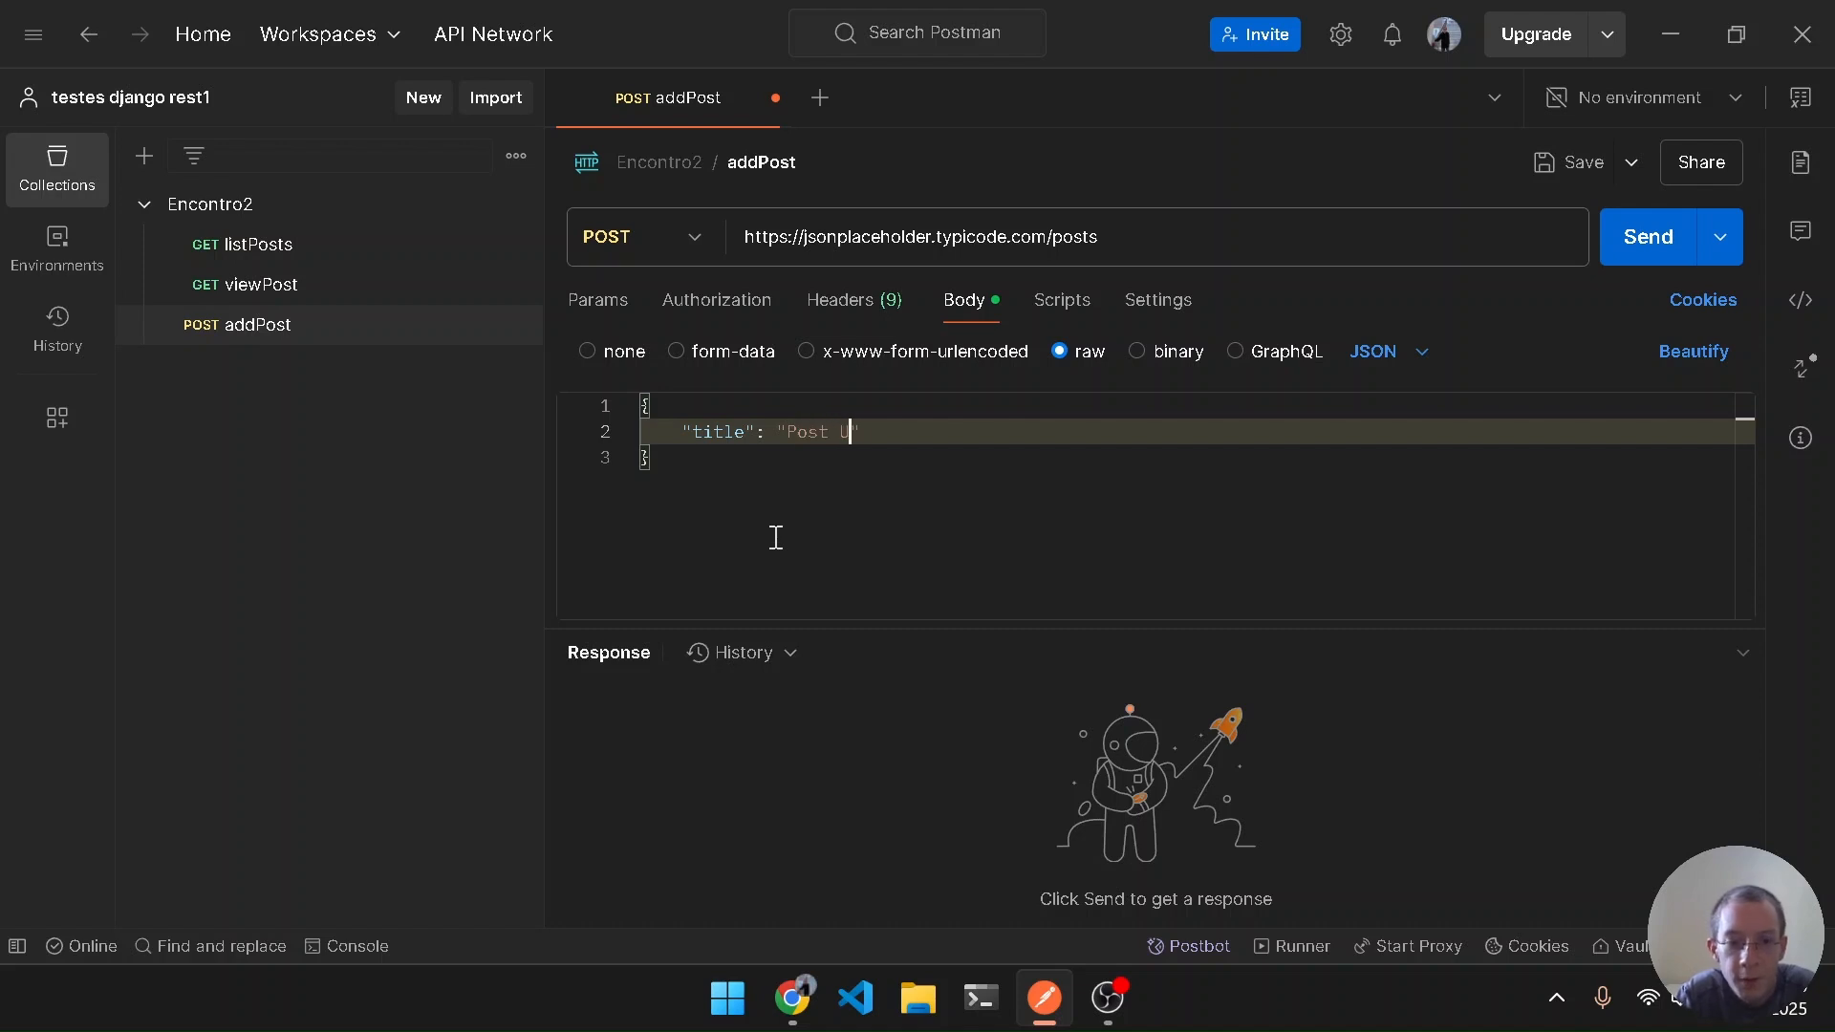
type("al")
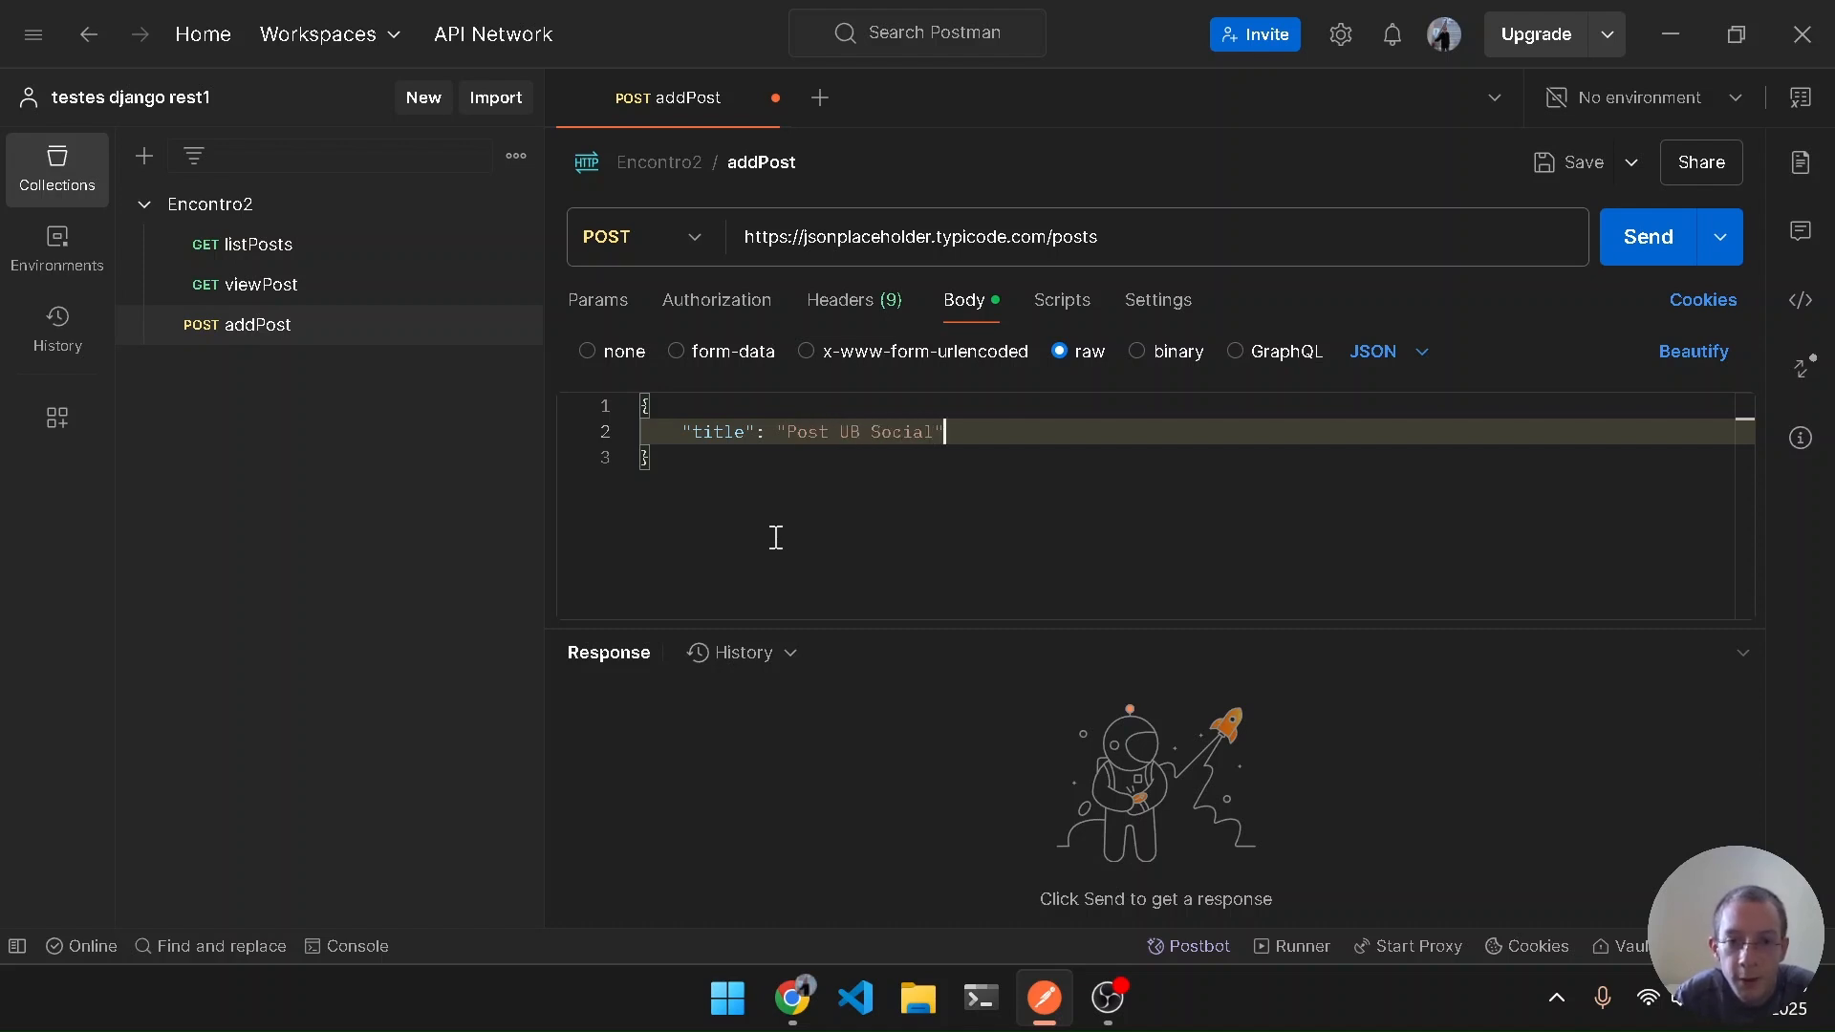
type(",")
Add a "body" field with the value "Meu primeiro post no Postman" below the title, followed by a comma
key("alt+Tab")
key("alt+Tab")
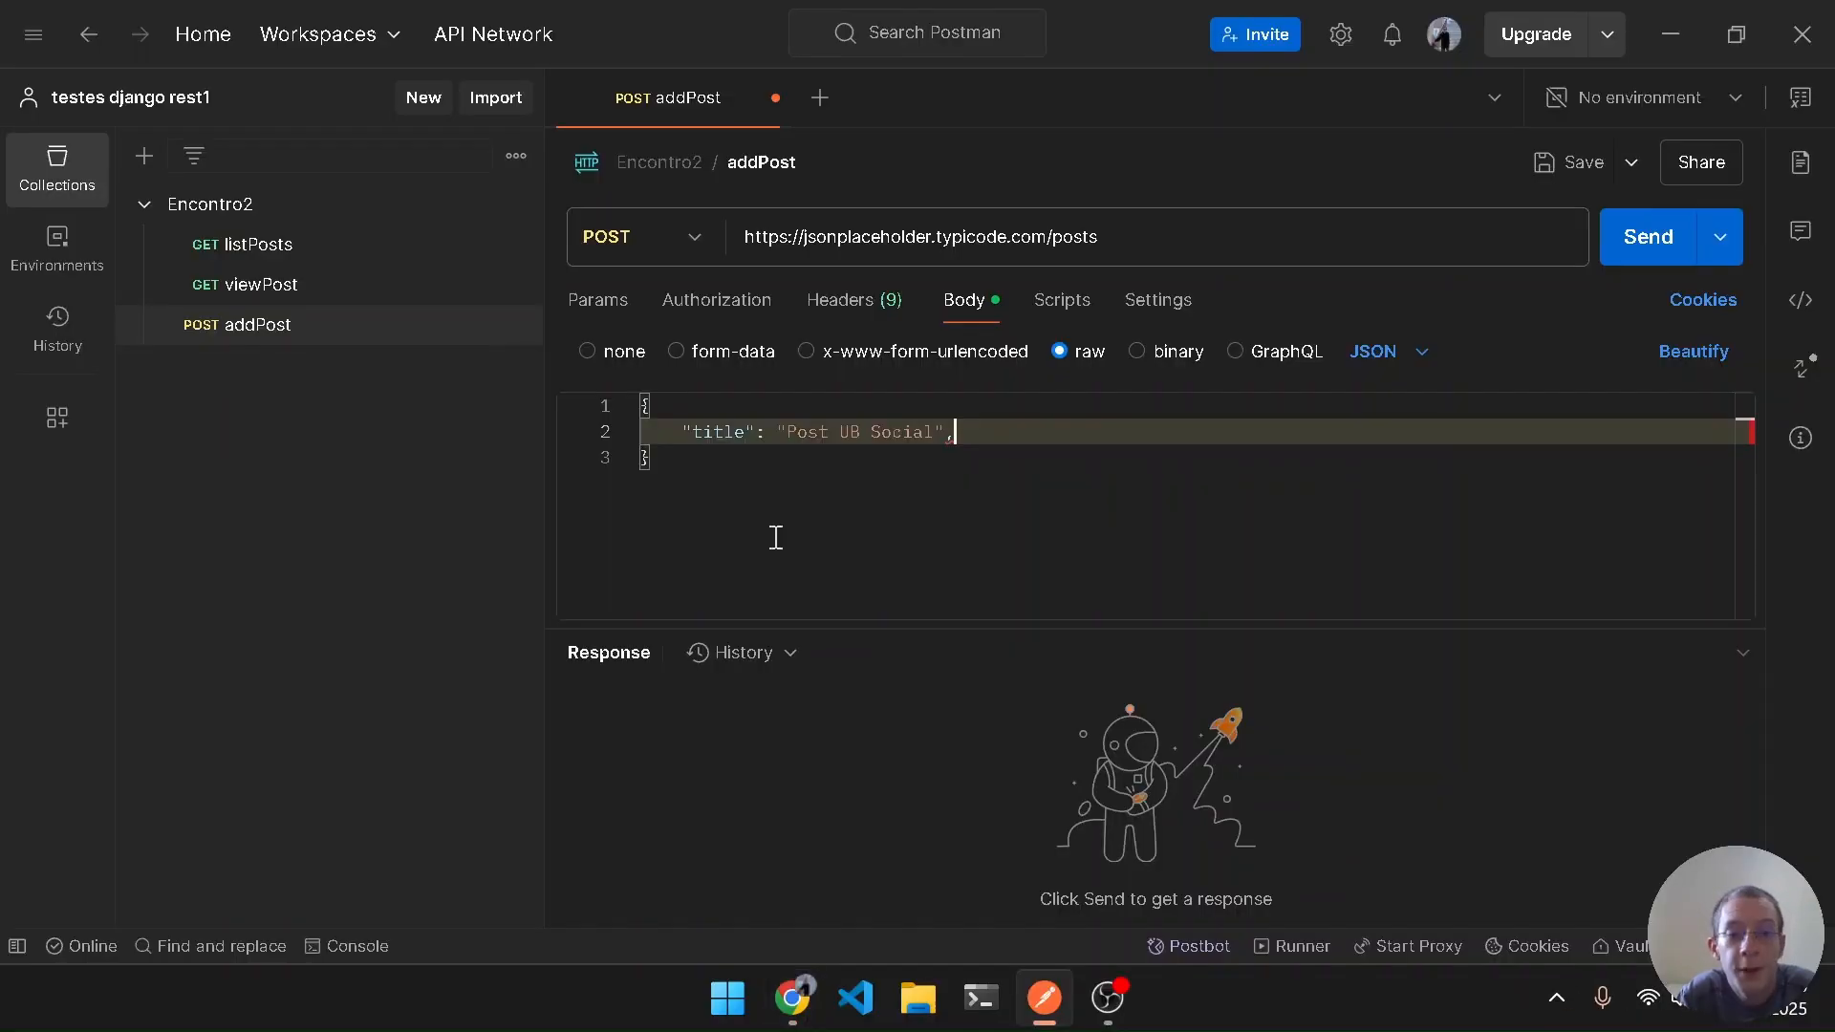
key("Return")
type("\"bodt?")
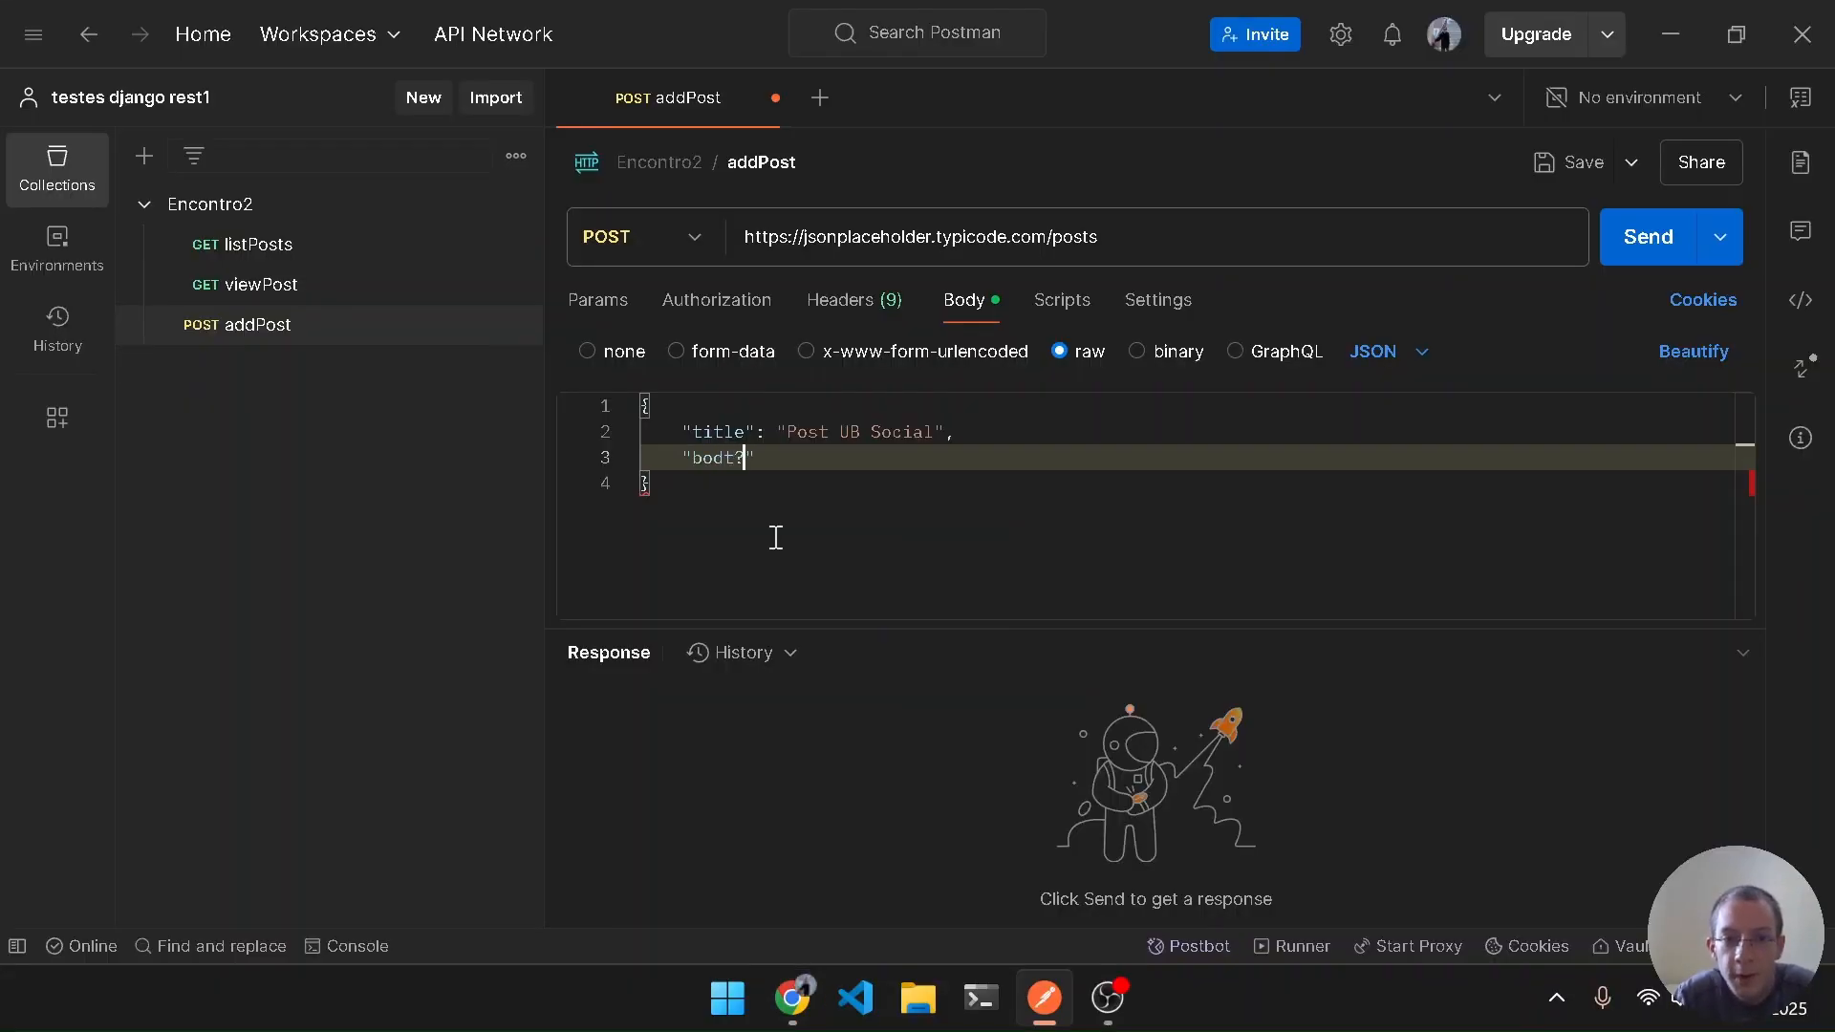
key("BackSpace")
type("y\":")
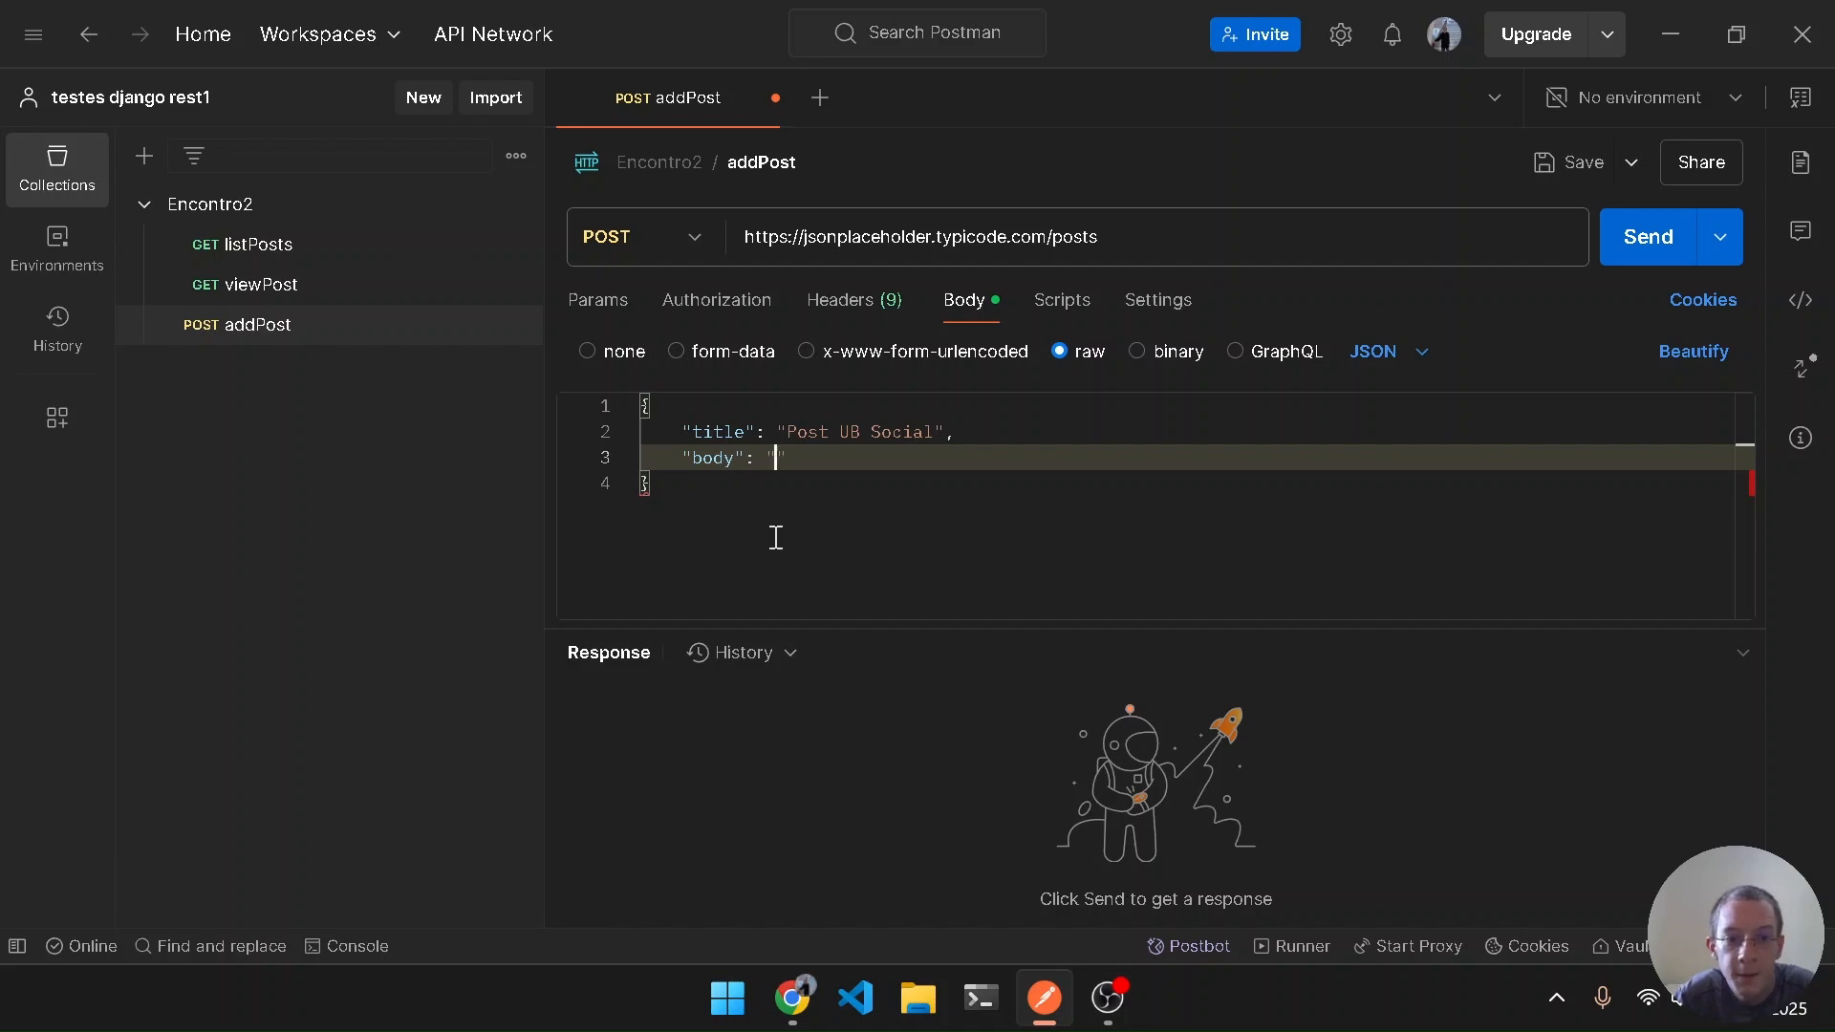
key("alt+Tab")
key("alt+Tab")
type("\"Meu pri")
type("meiro post")
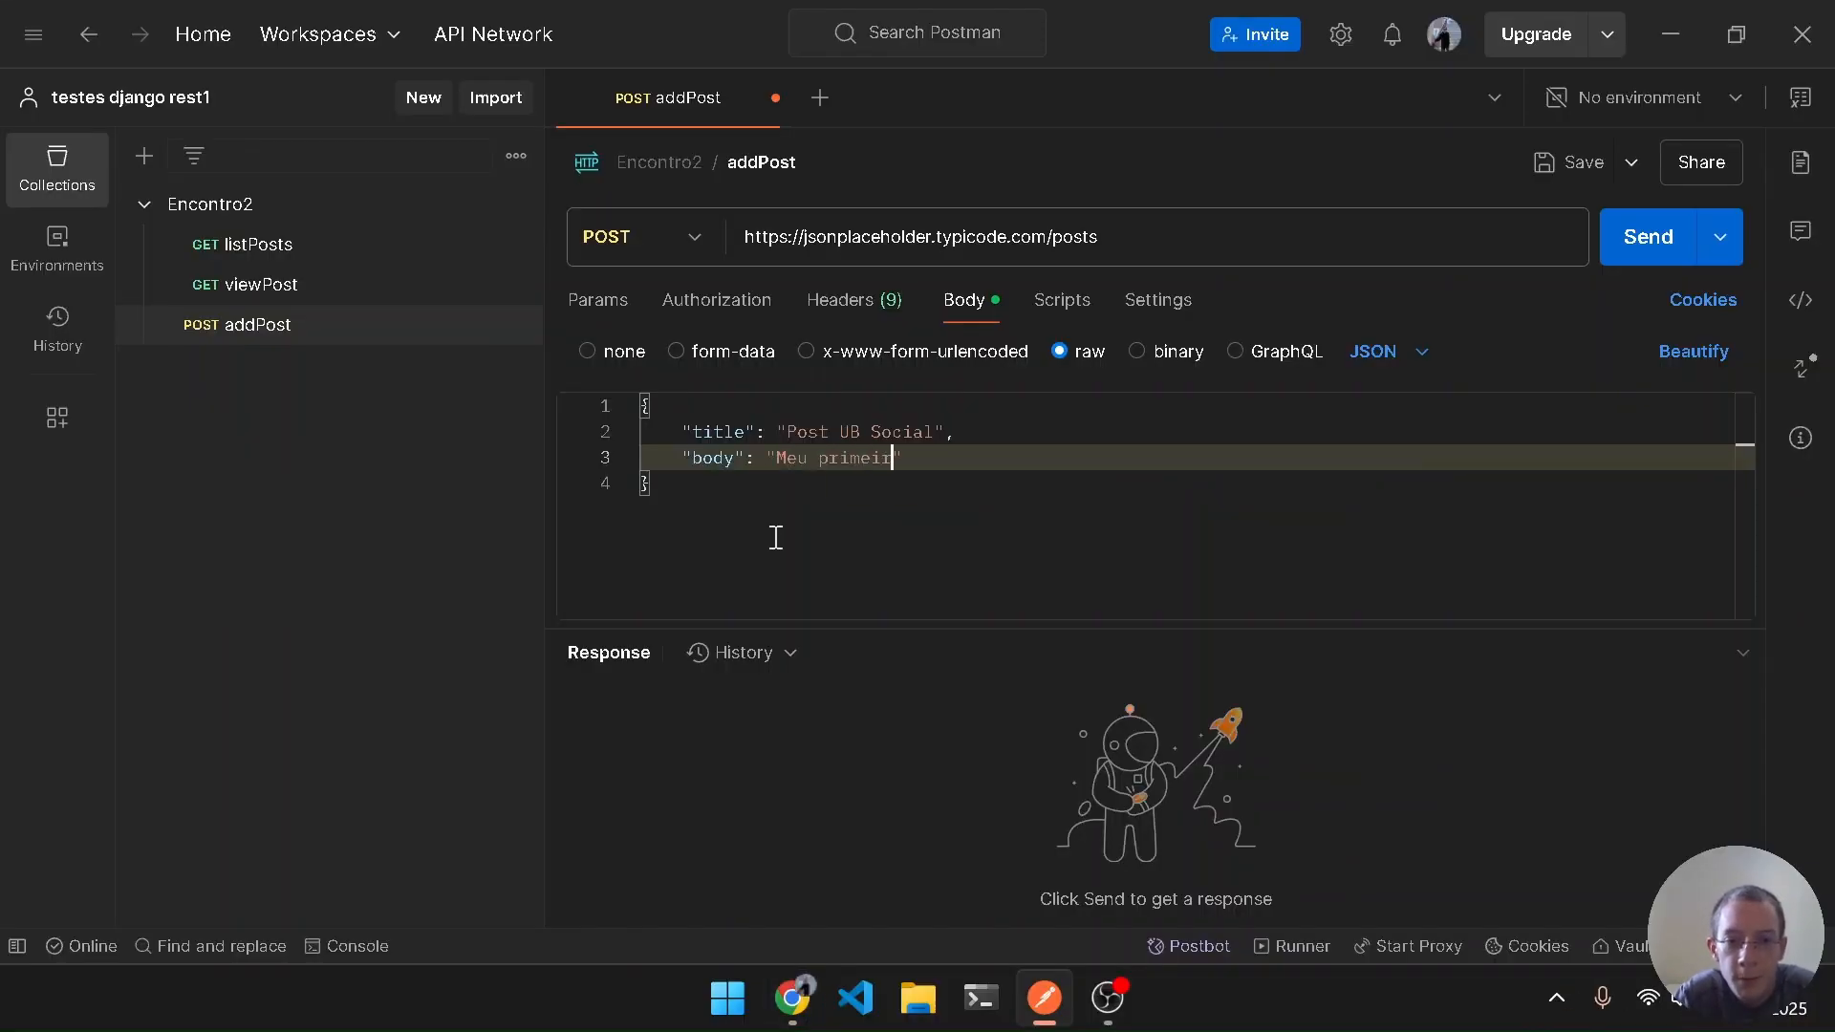
type("o Post no ")
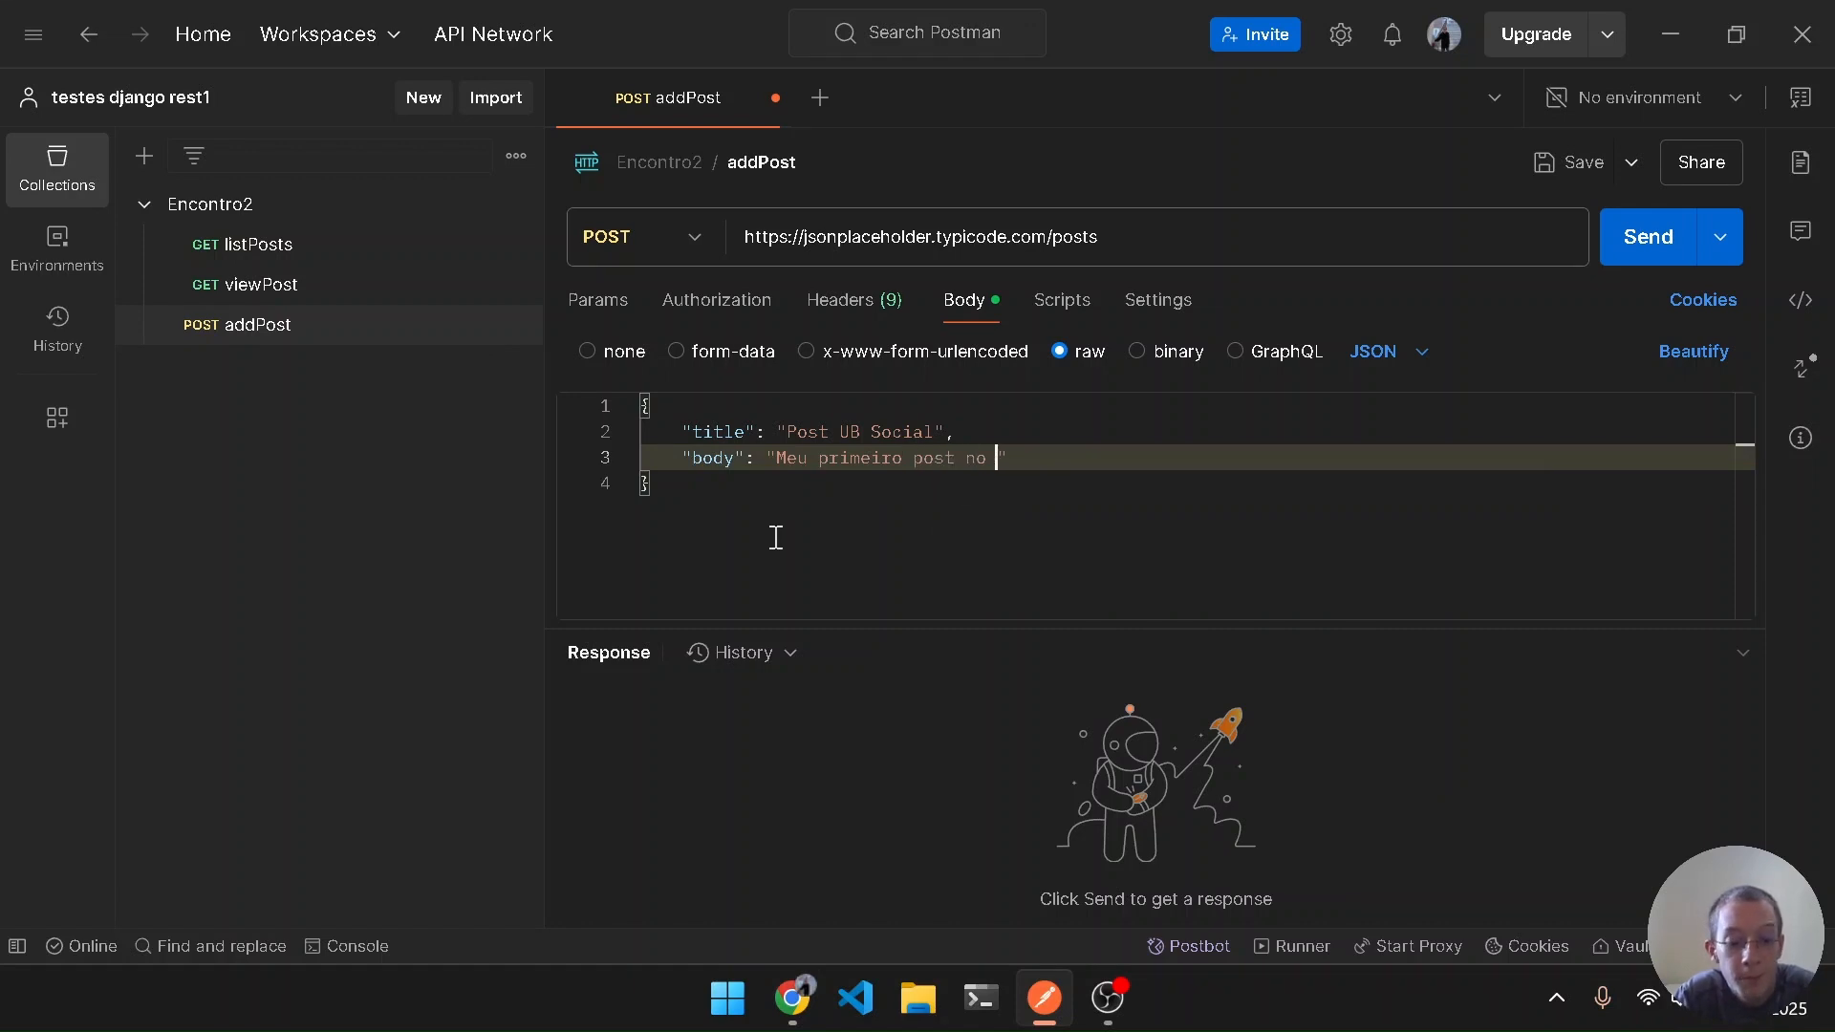
type("man")
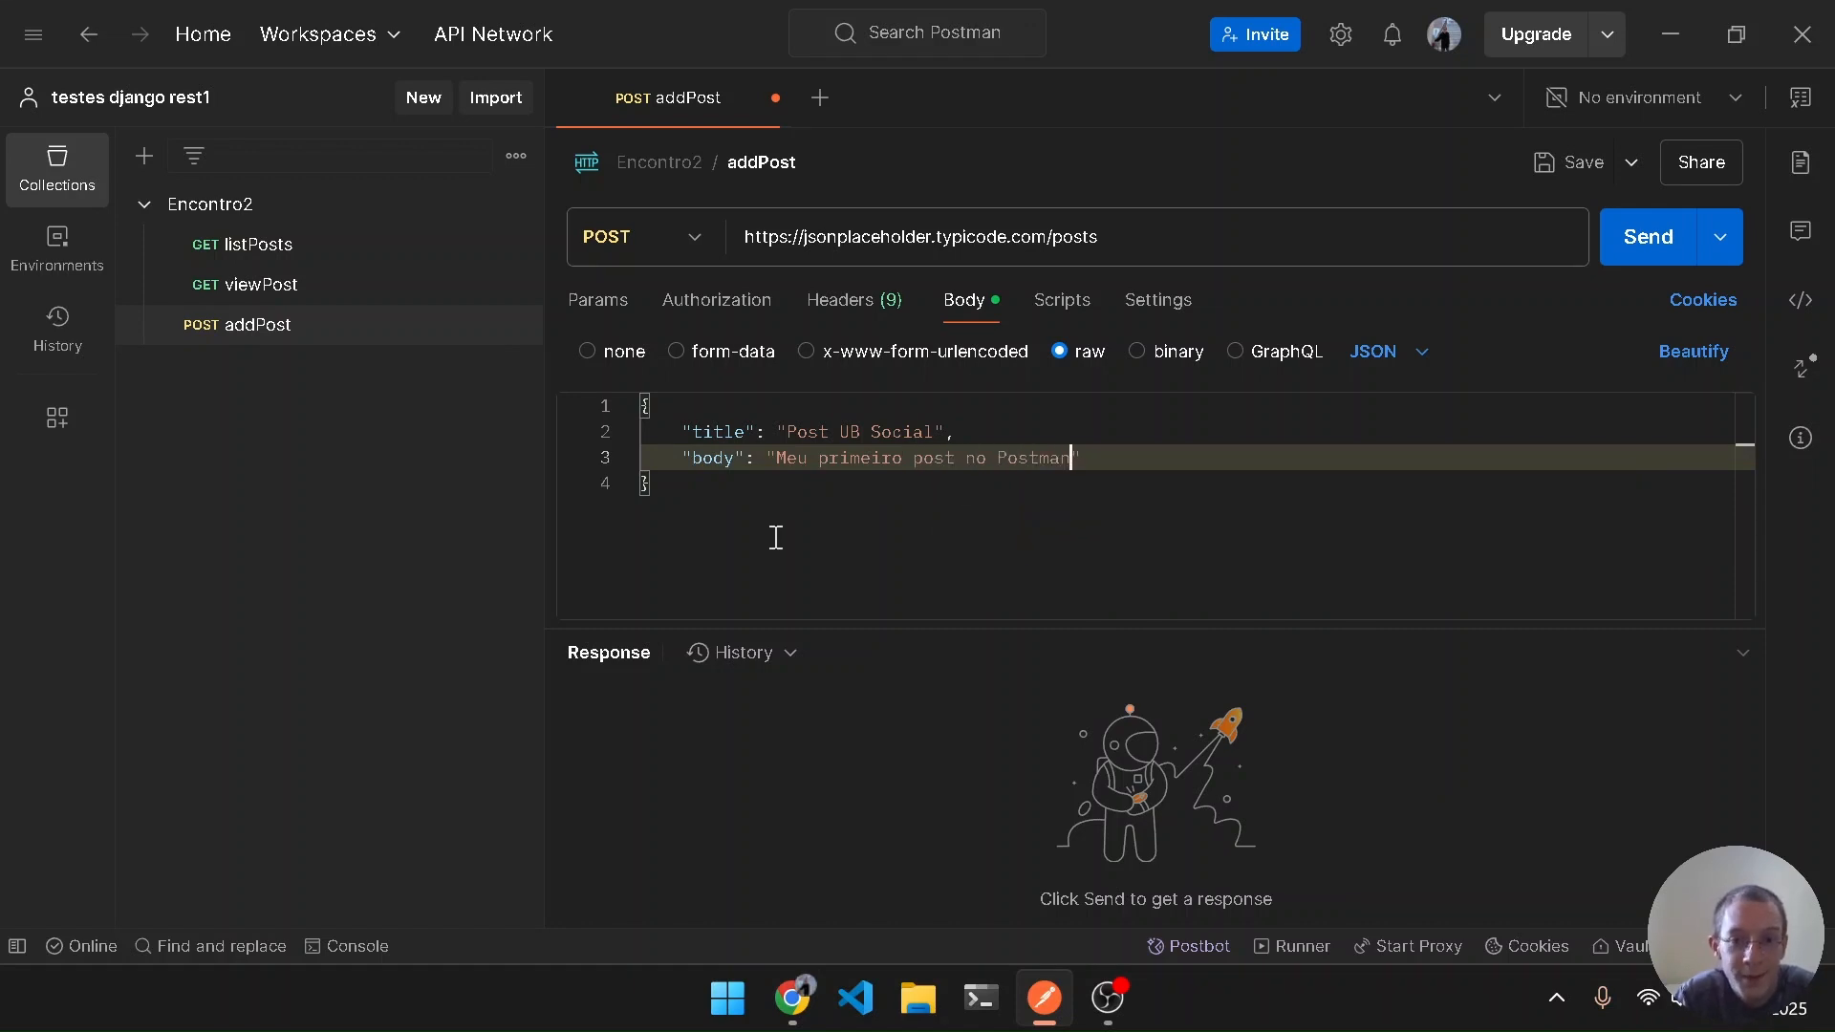
key("End")
type(",")
Add a "userId" field with the unquoted number 1 as the last entry of the JSON body
key("Return")
key("alt+Tab")
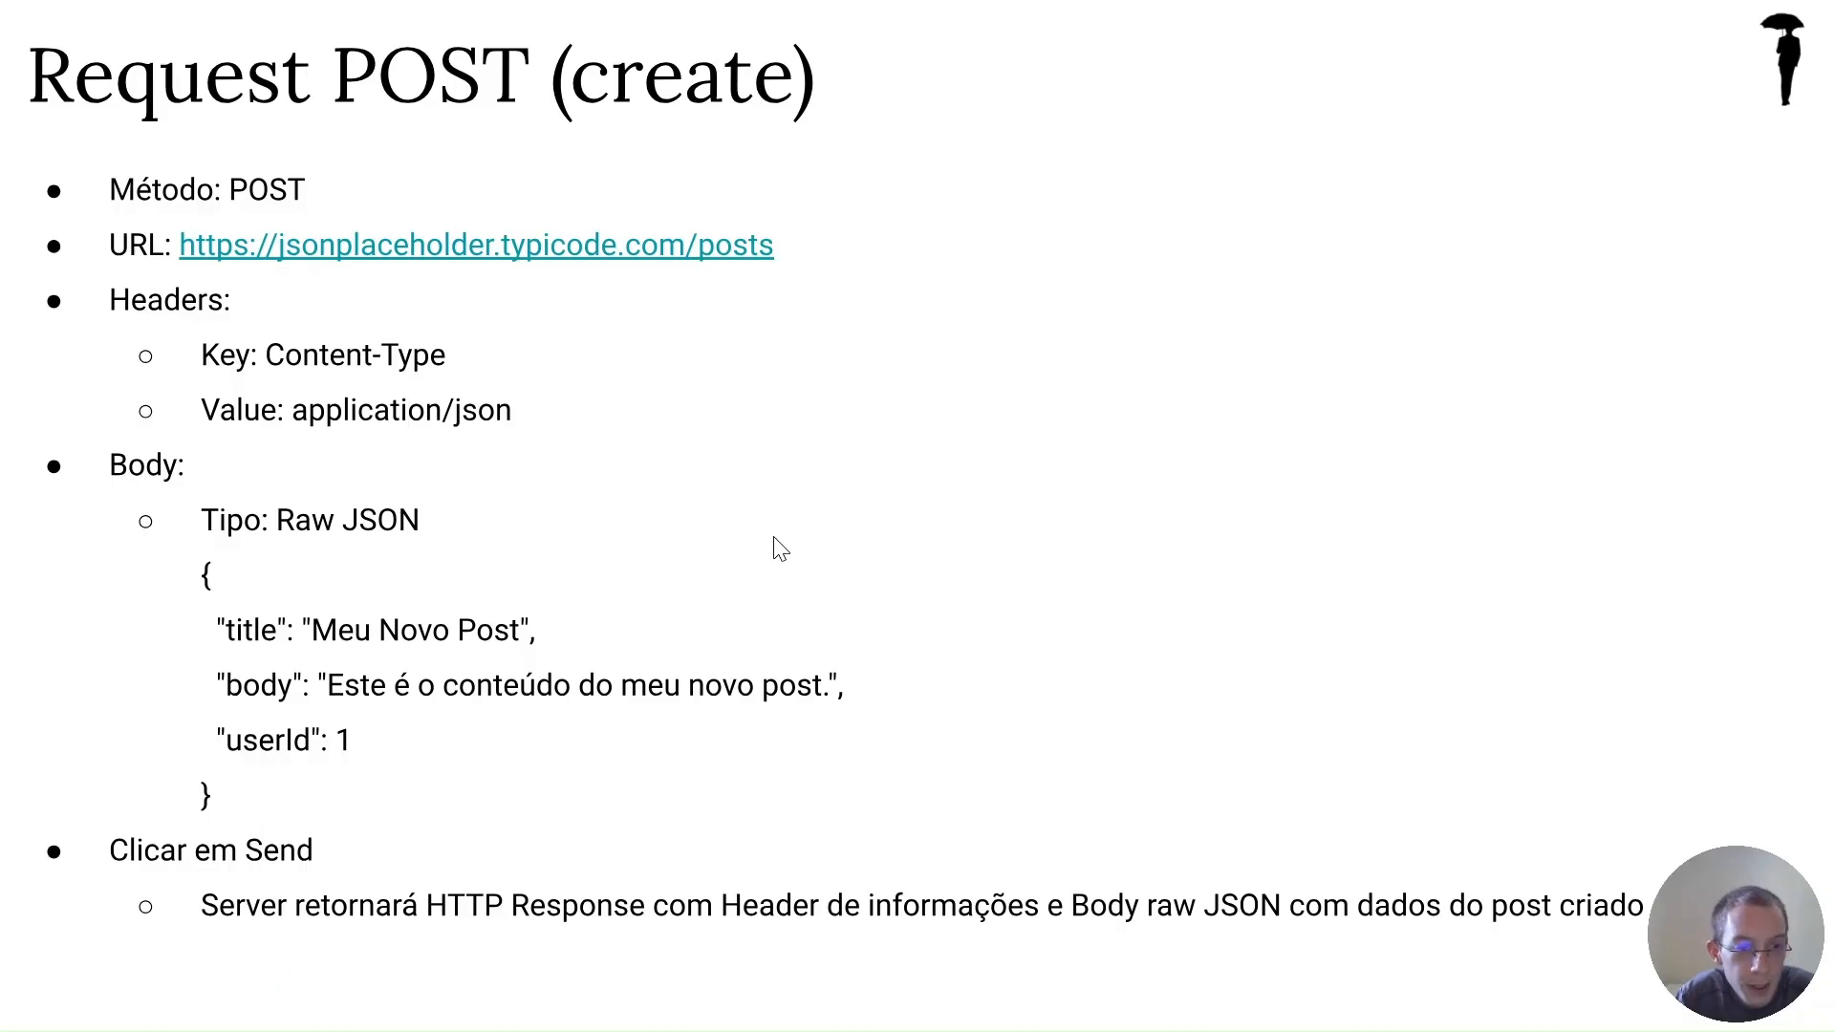
key("alt+Tab")
type("\"uda")
key("BackSpace")
key("BackSpace")
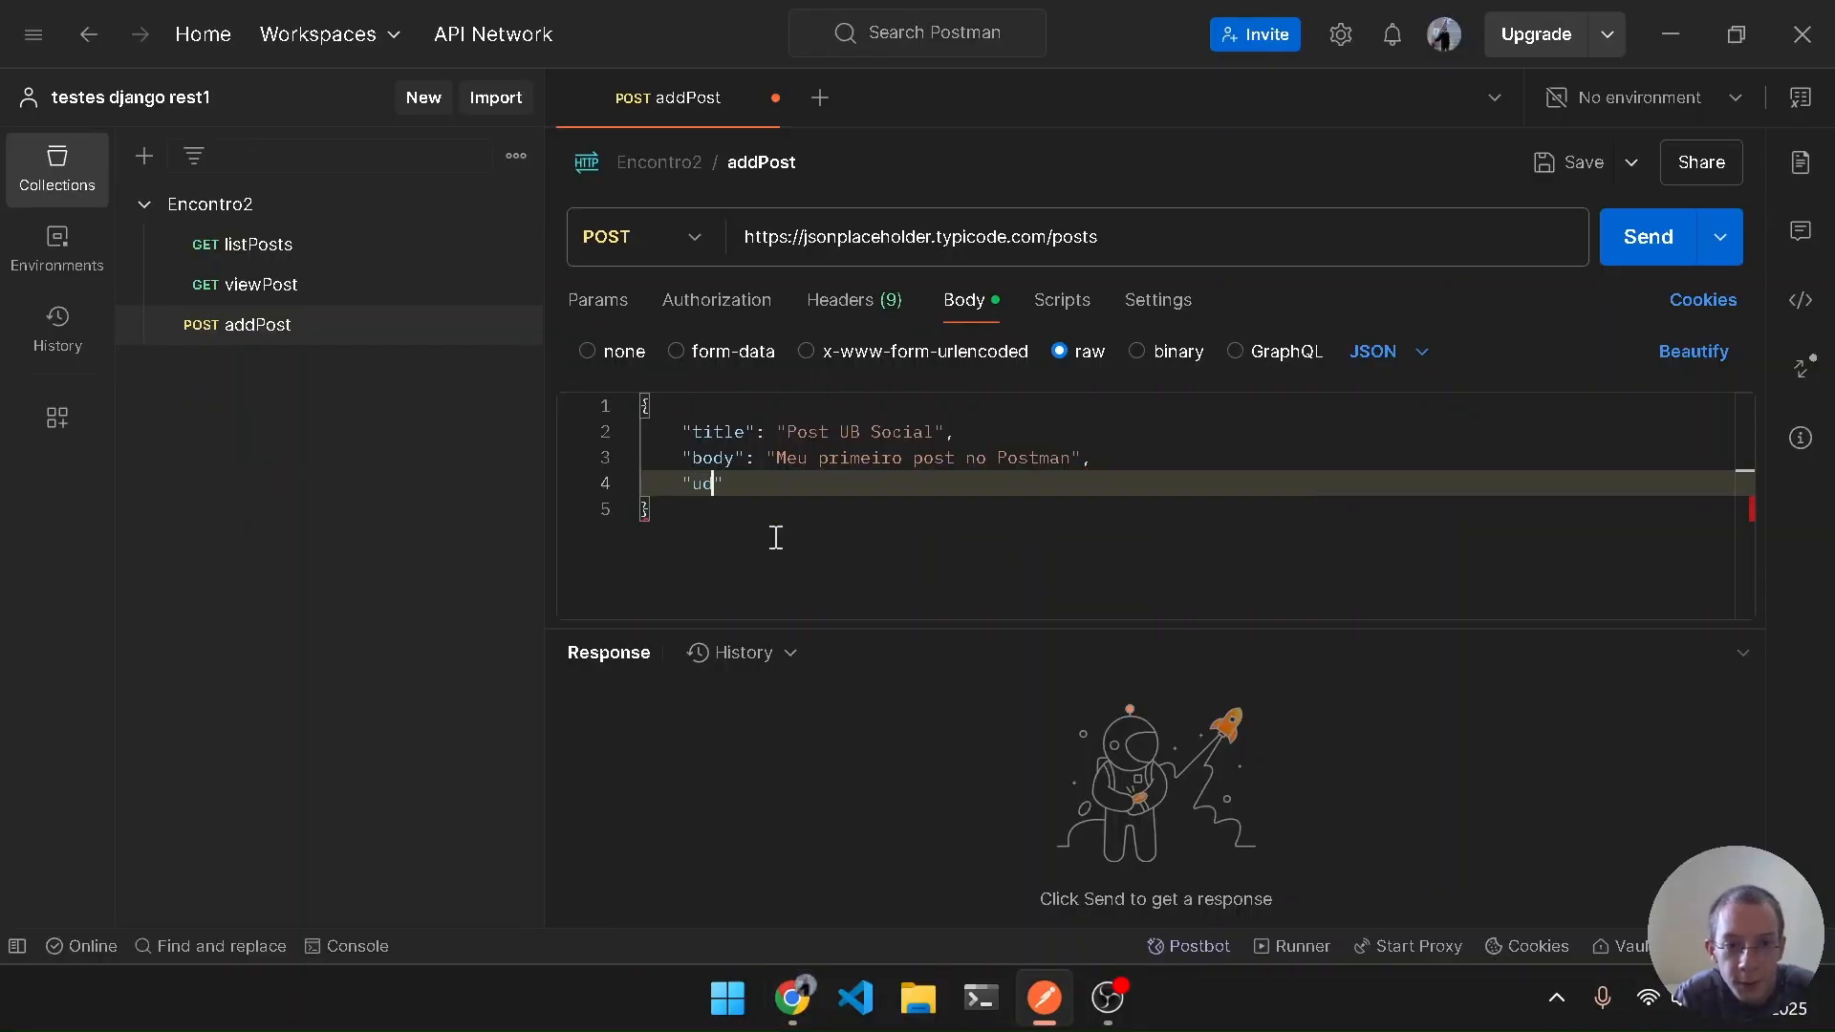
type("serID")
key("BackSpace")
type("d")
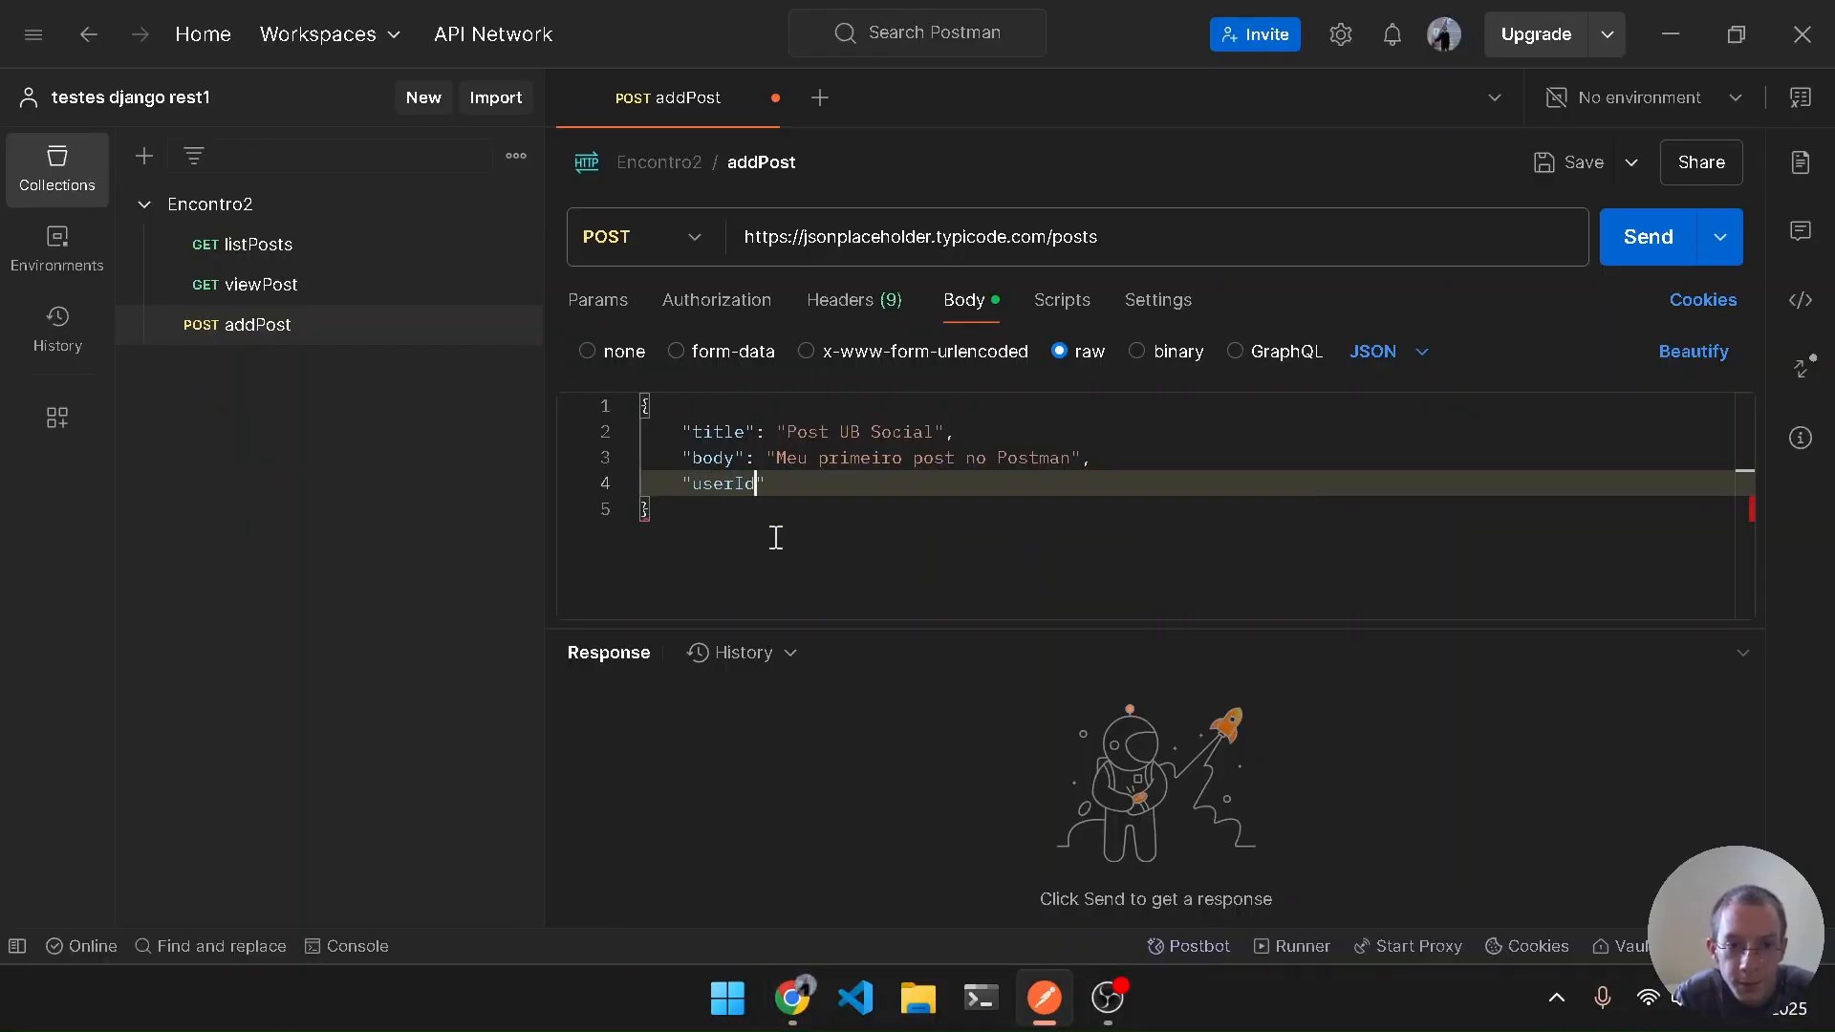
type("\": \"")
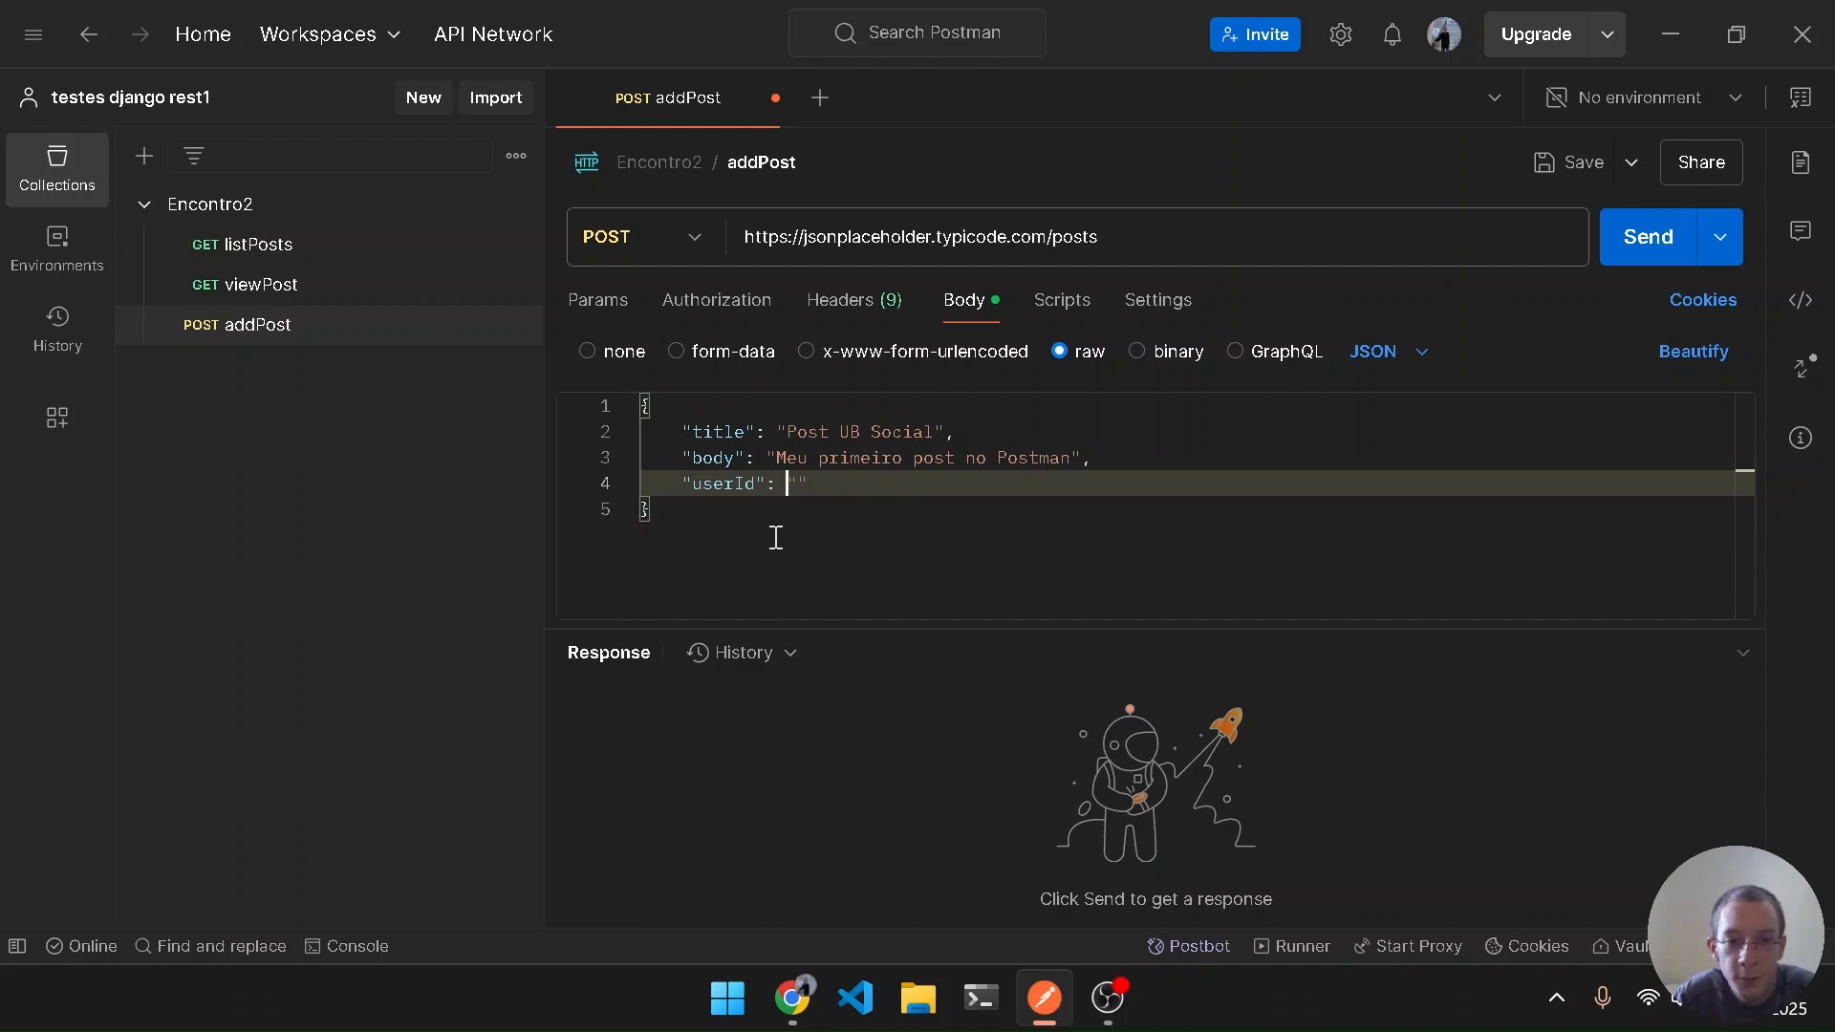
key("alt+Tab")
key("alt+Tab")
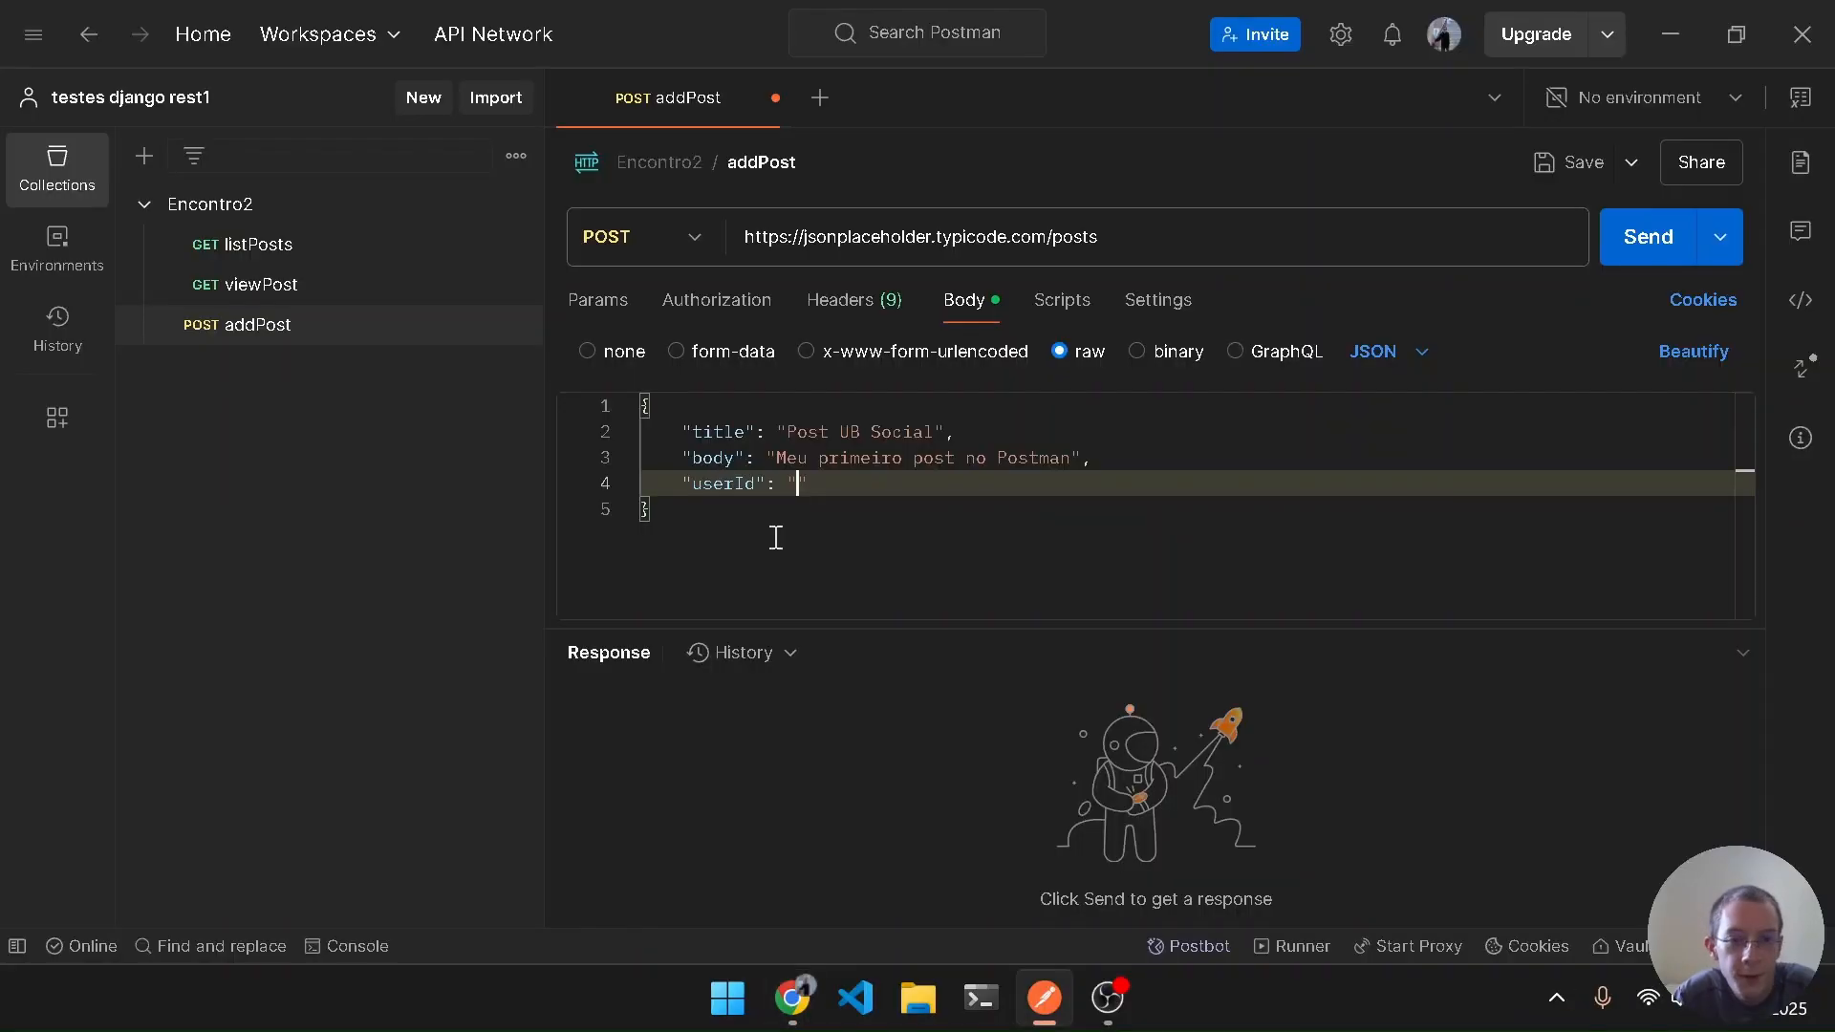
key("BackSpace")
type("1")
Check the finished JSON body against the slide, save the addPost request and send it
key("ctrl+a")
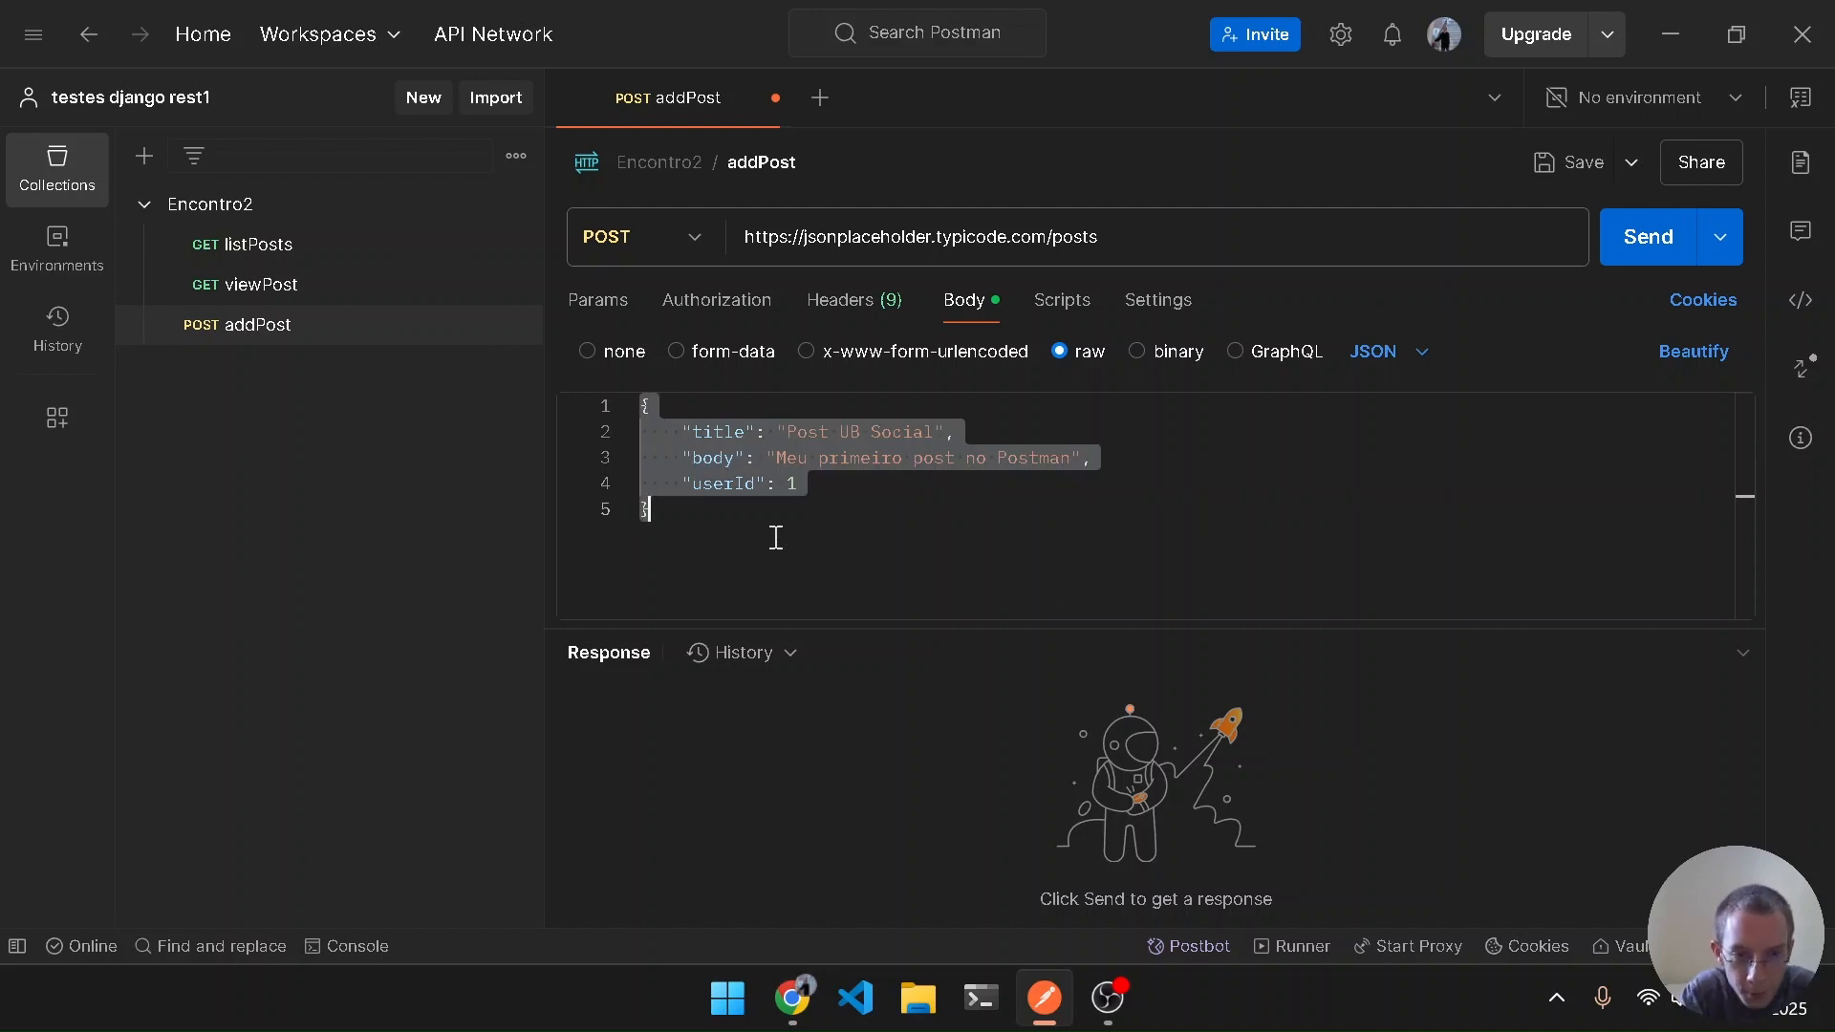
left_click(866, 538)
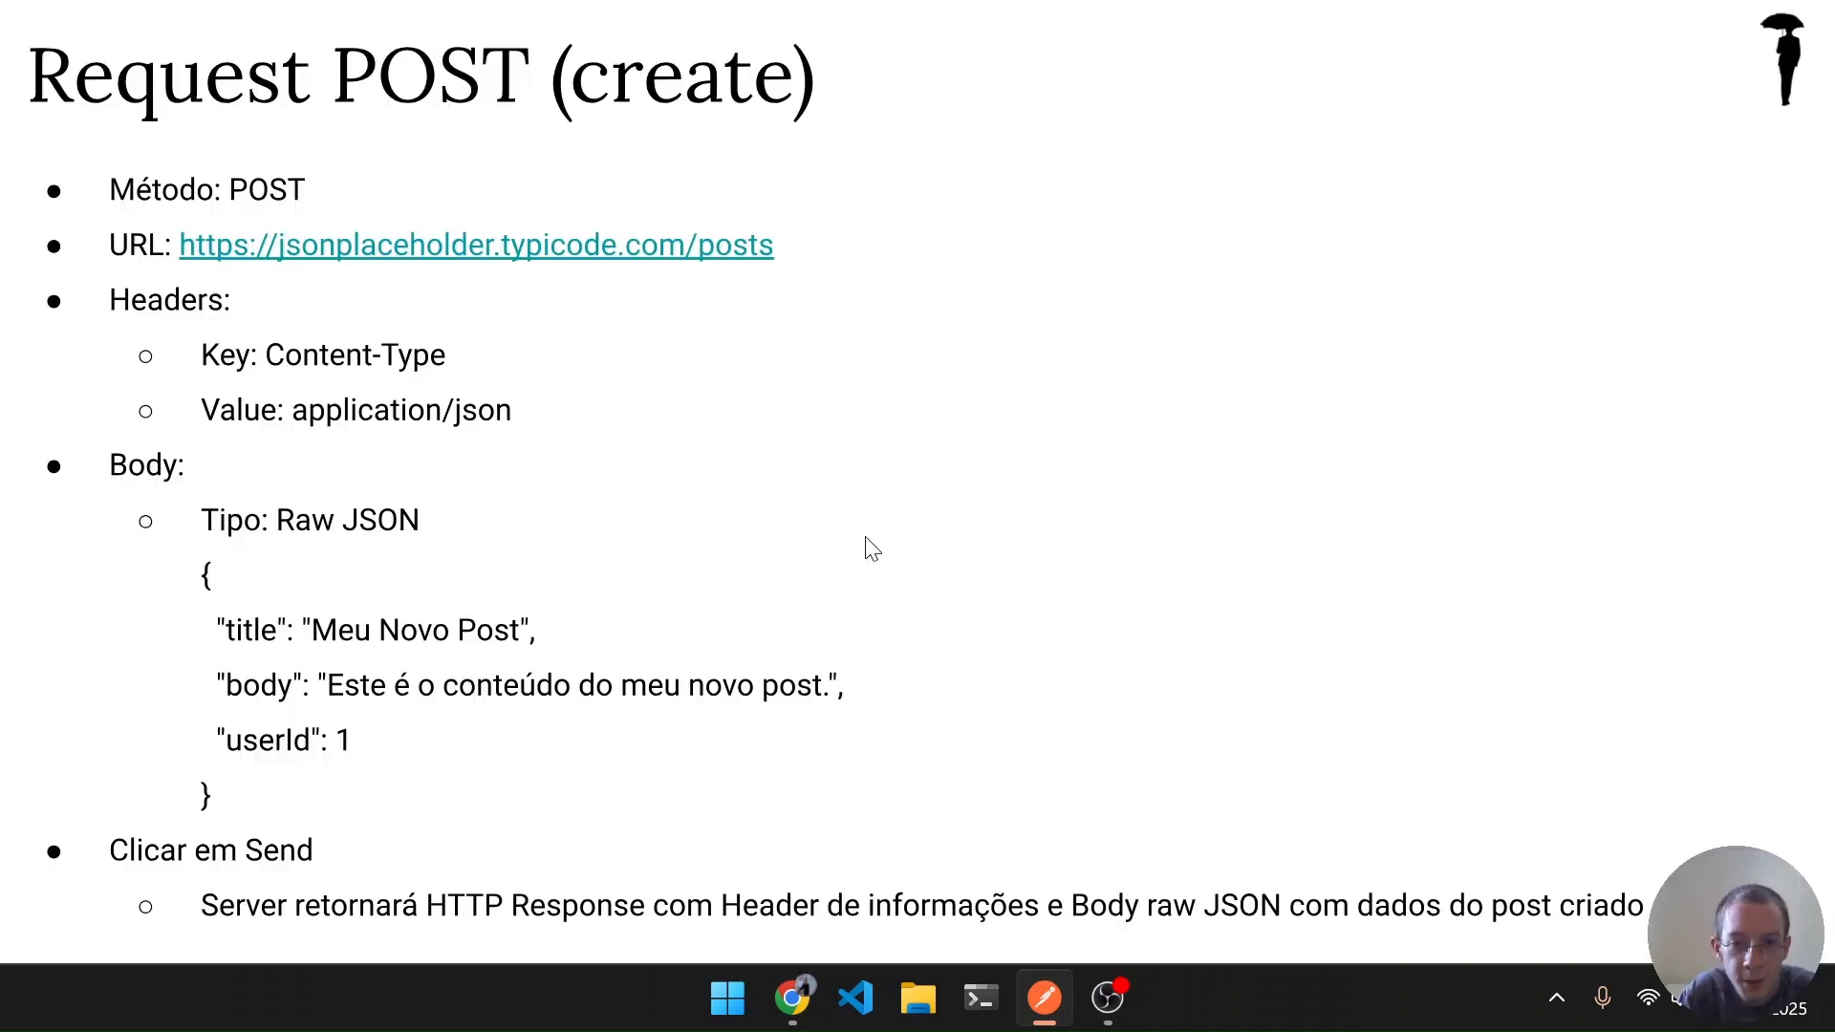
key("alt+Tab")
key("alt+Tab")
key("ctrl+s")
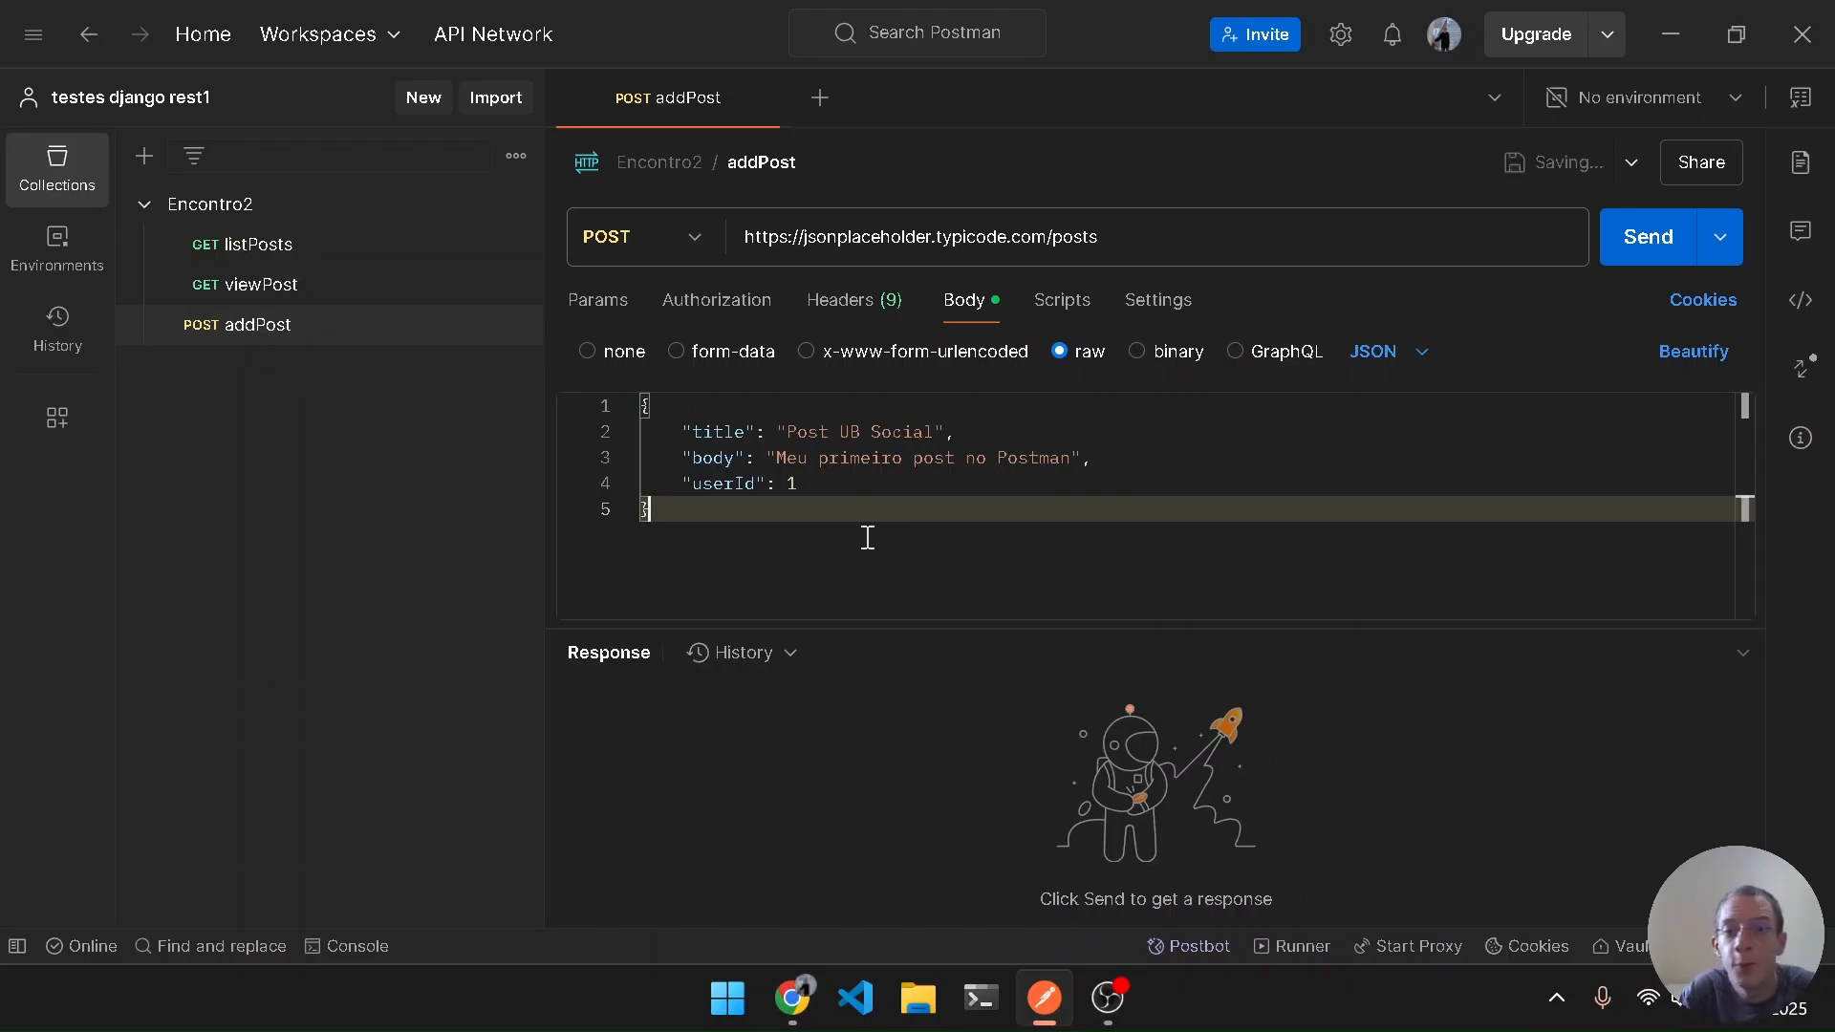
left_click(1644, 245)
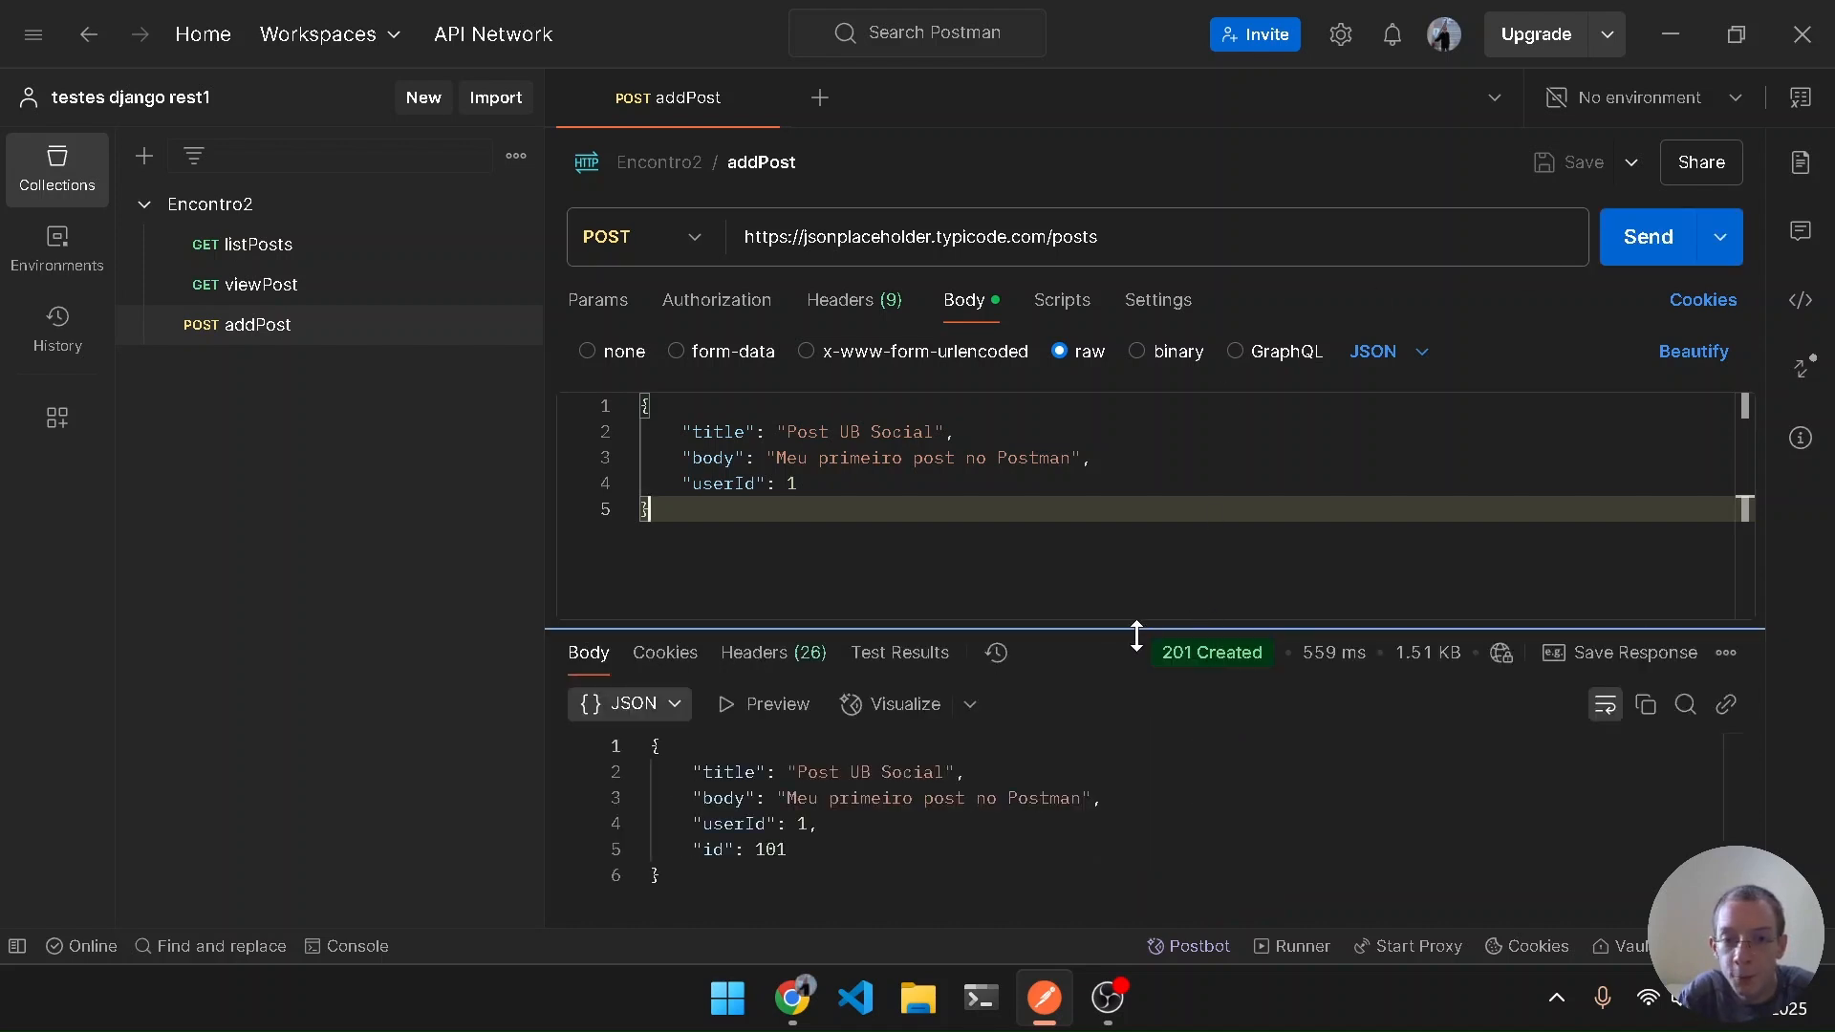
Enlarge the response area by collapsing the sidebar and request editor, and read the response status description
left_click_drag(1135, 632, 1146, 309)
key("ctrl+backslash")
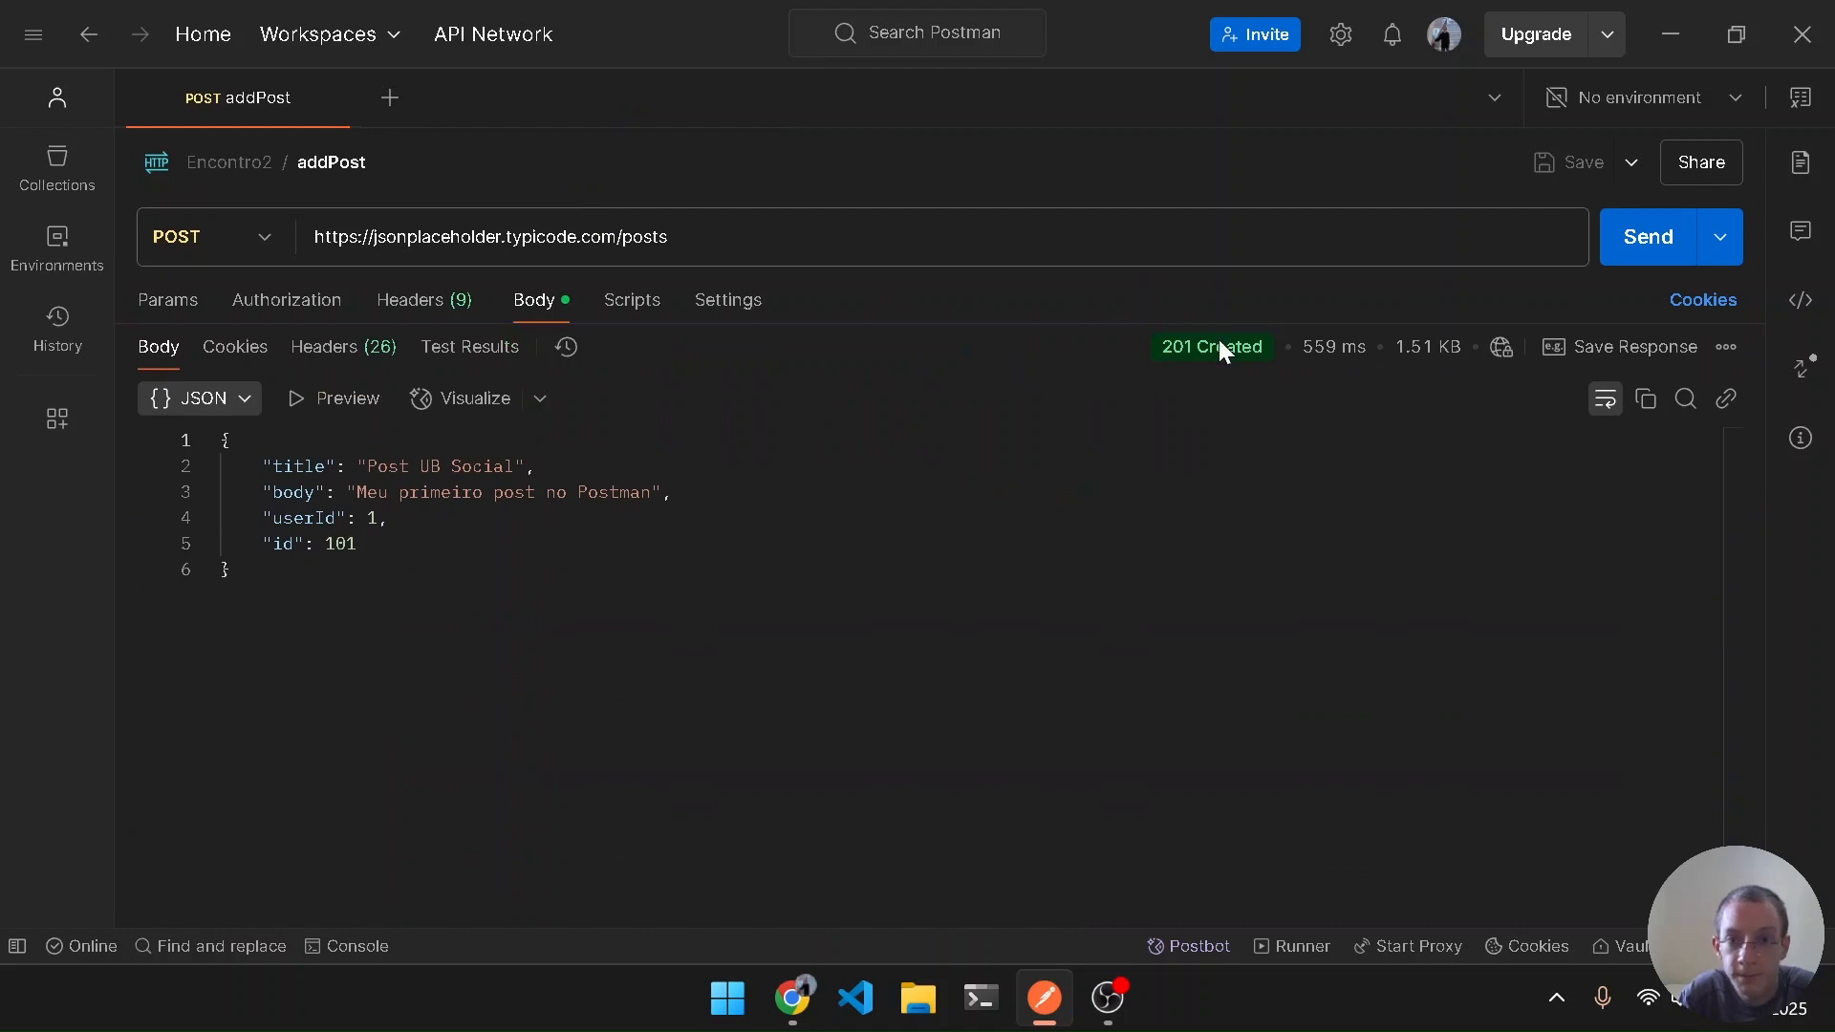
mouse_move(1216, 354)
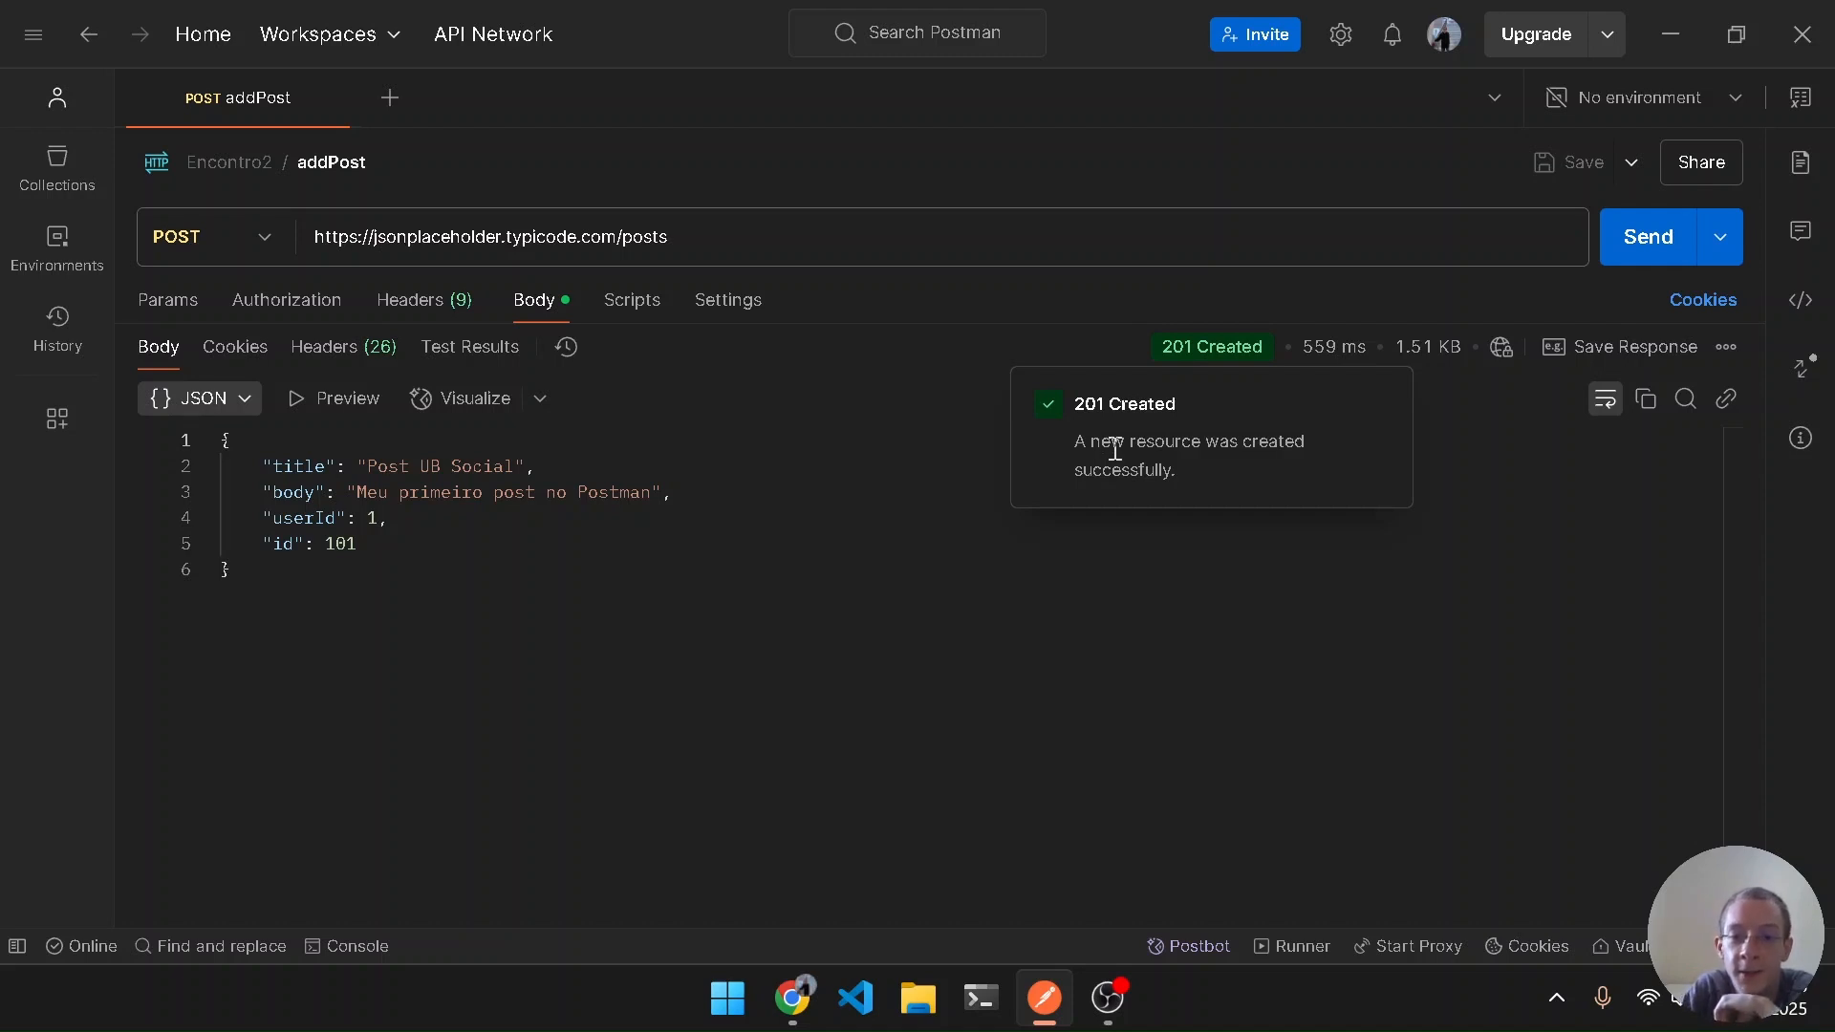
left_click(1155, 618)
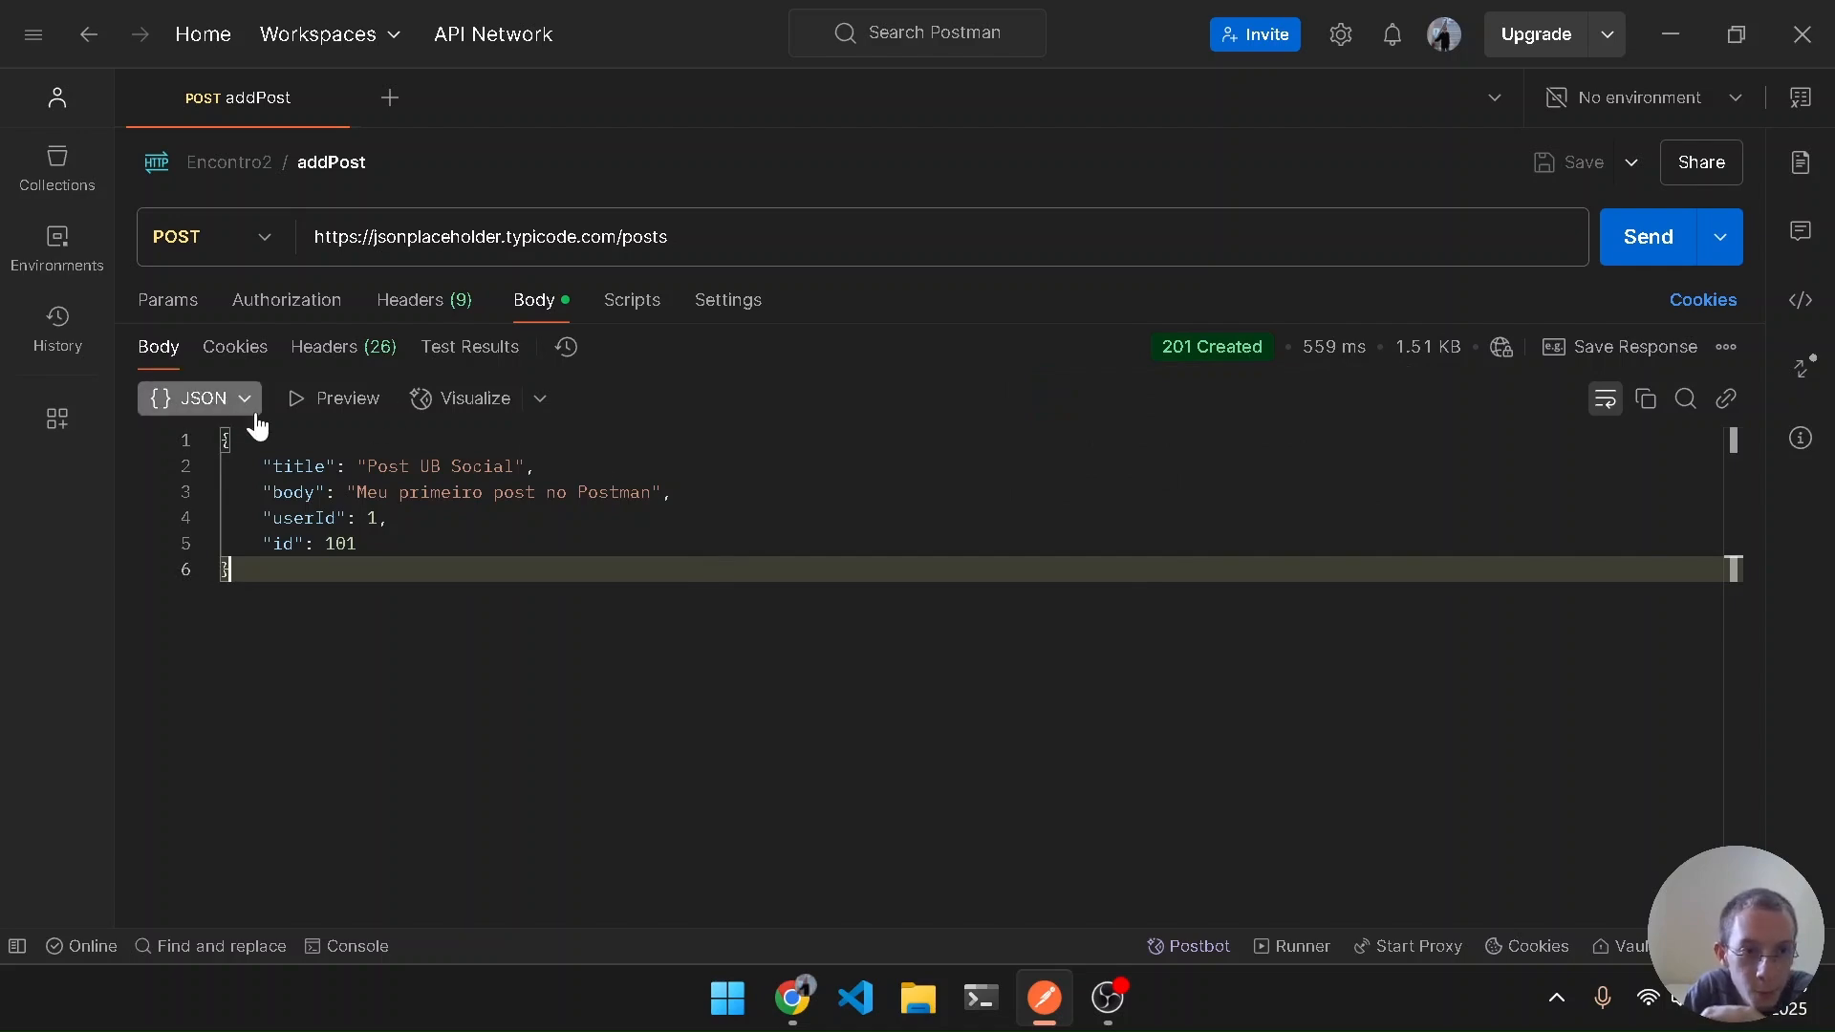
Look through the addPost response headers and return to the JSON response body
left_click(317, 368)
scroll(713, 717, "down", 8)
scroll(714, 712, "up", 8)
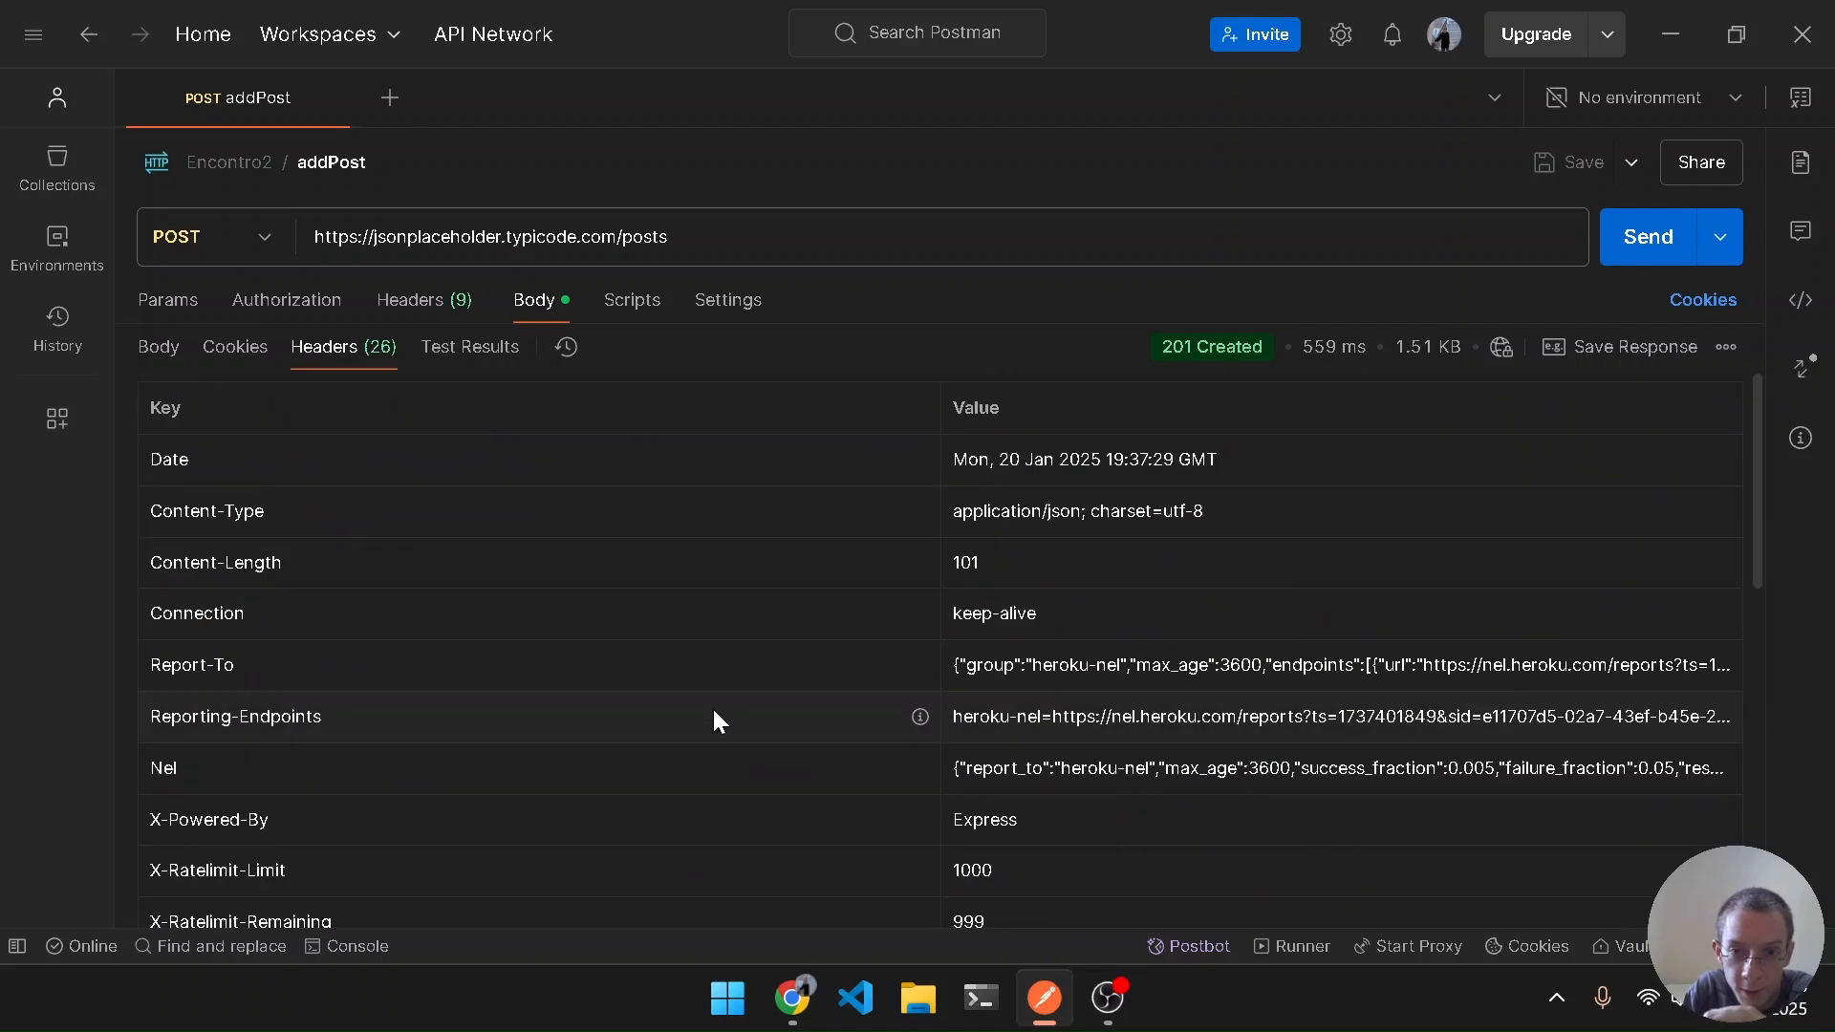
scroll(714, 712, "down", 8)
scroll(714, 712, "up", 8)
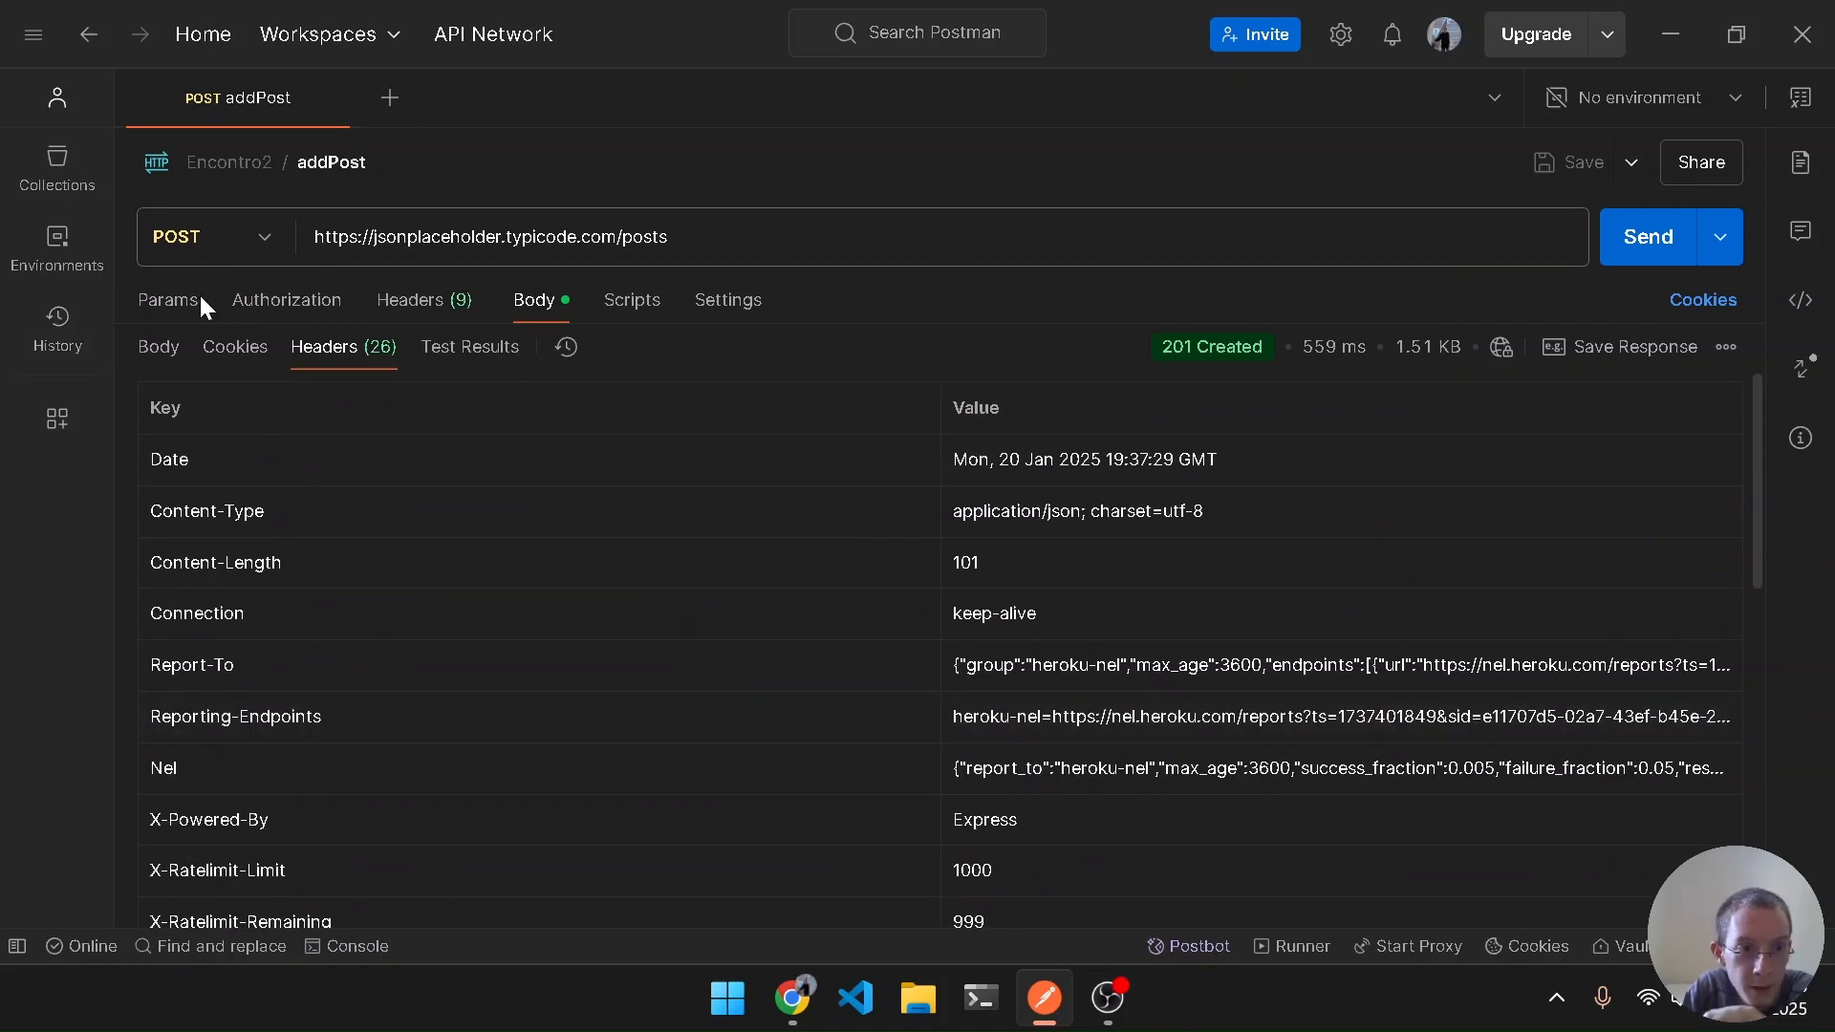
left_click(162, 348)
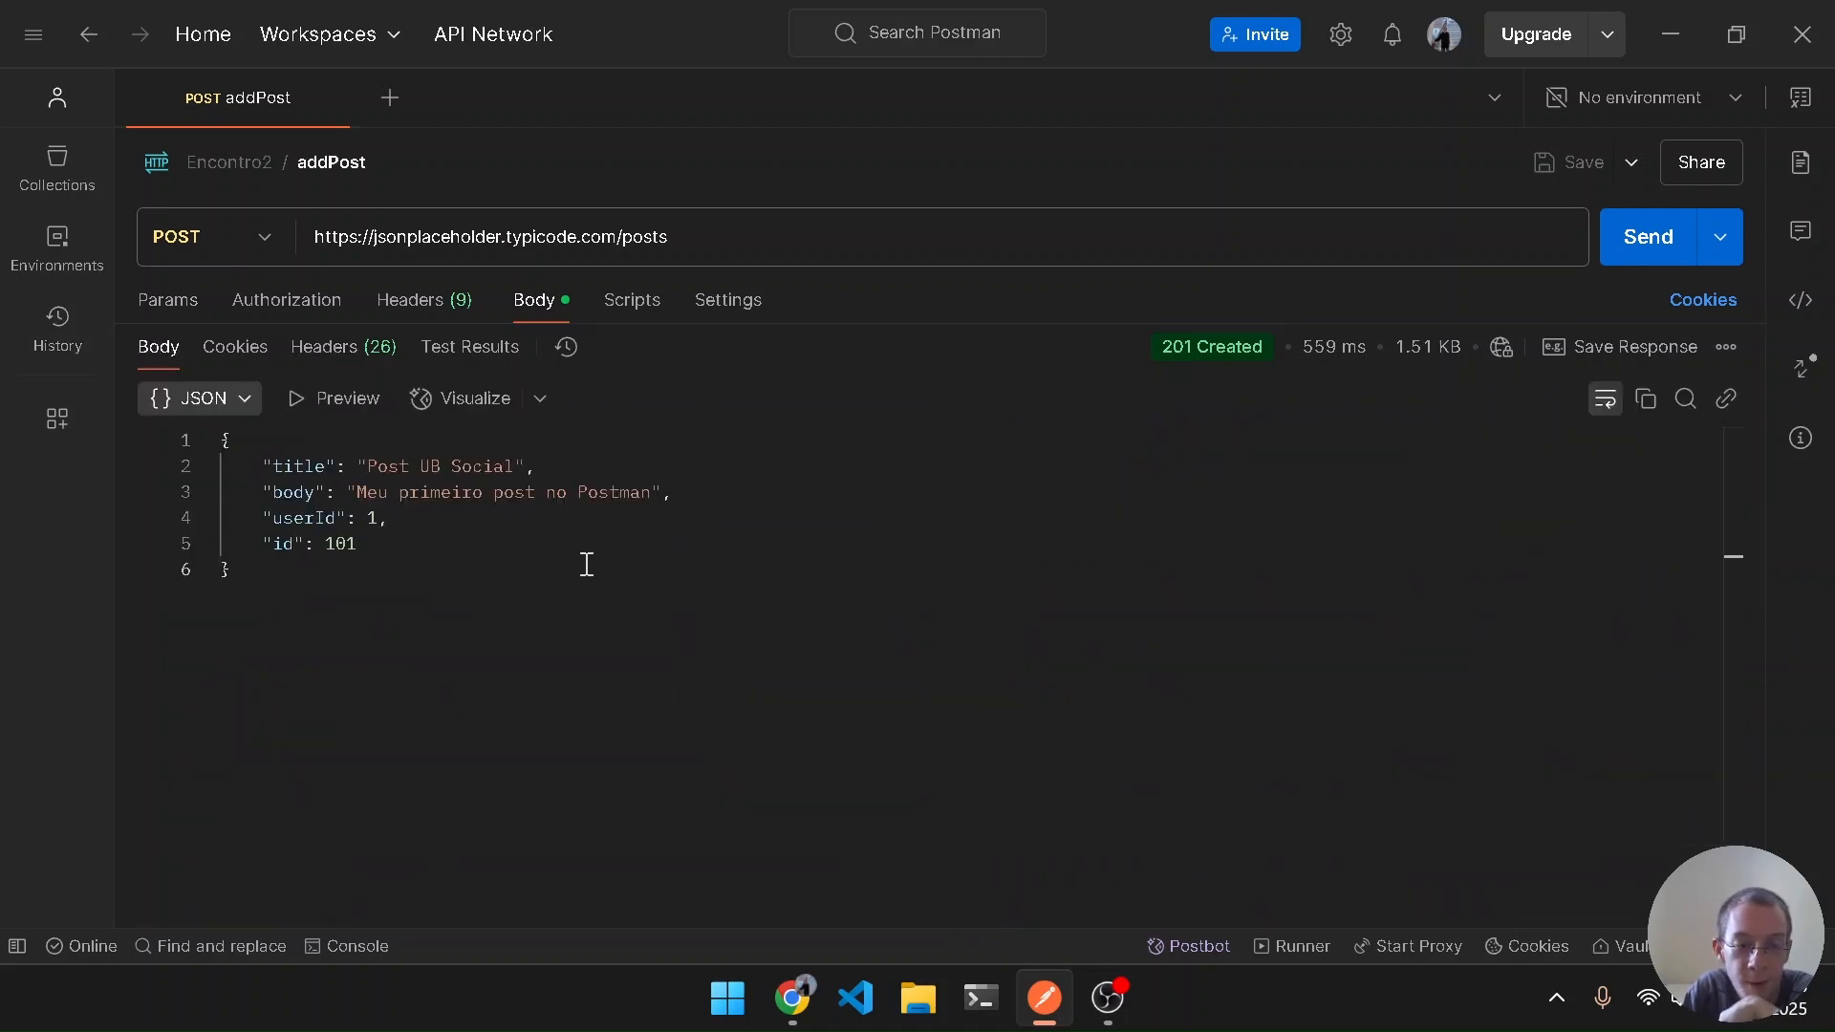
Review the addPost response, restore the request editor and sidebar, and close the request
left_click(587, 564)
left_click(278, 445)
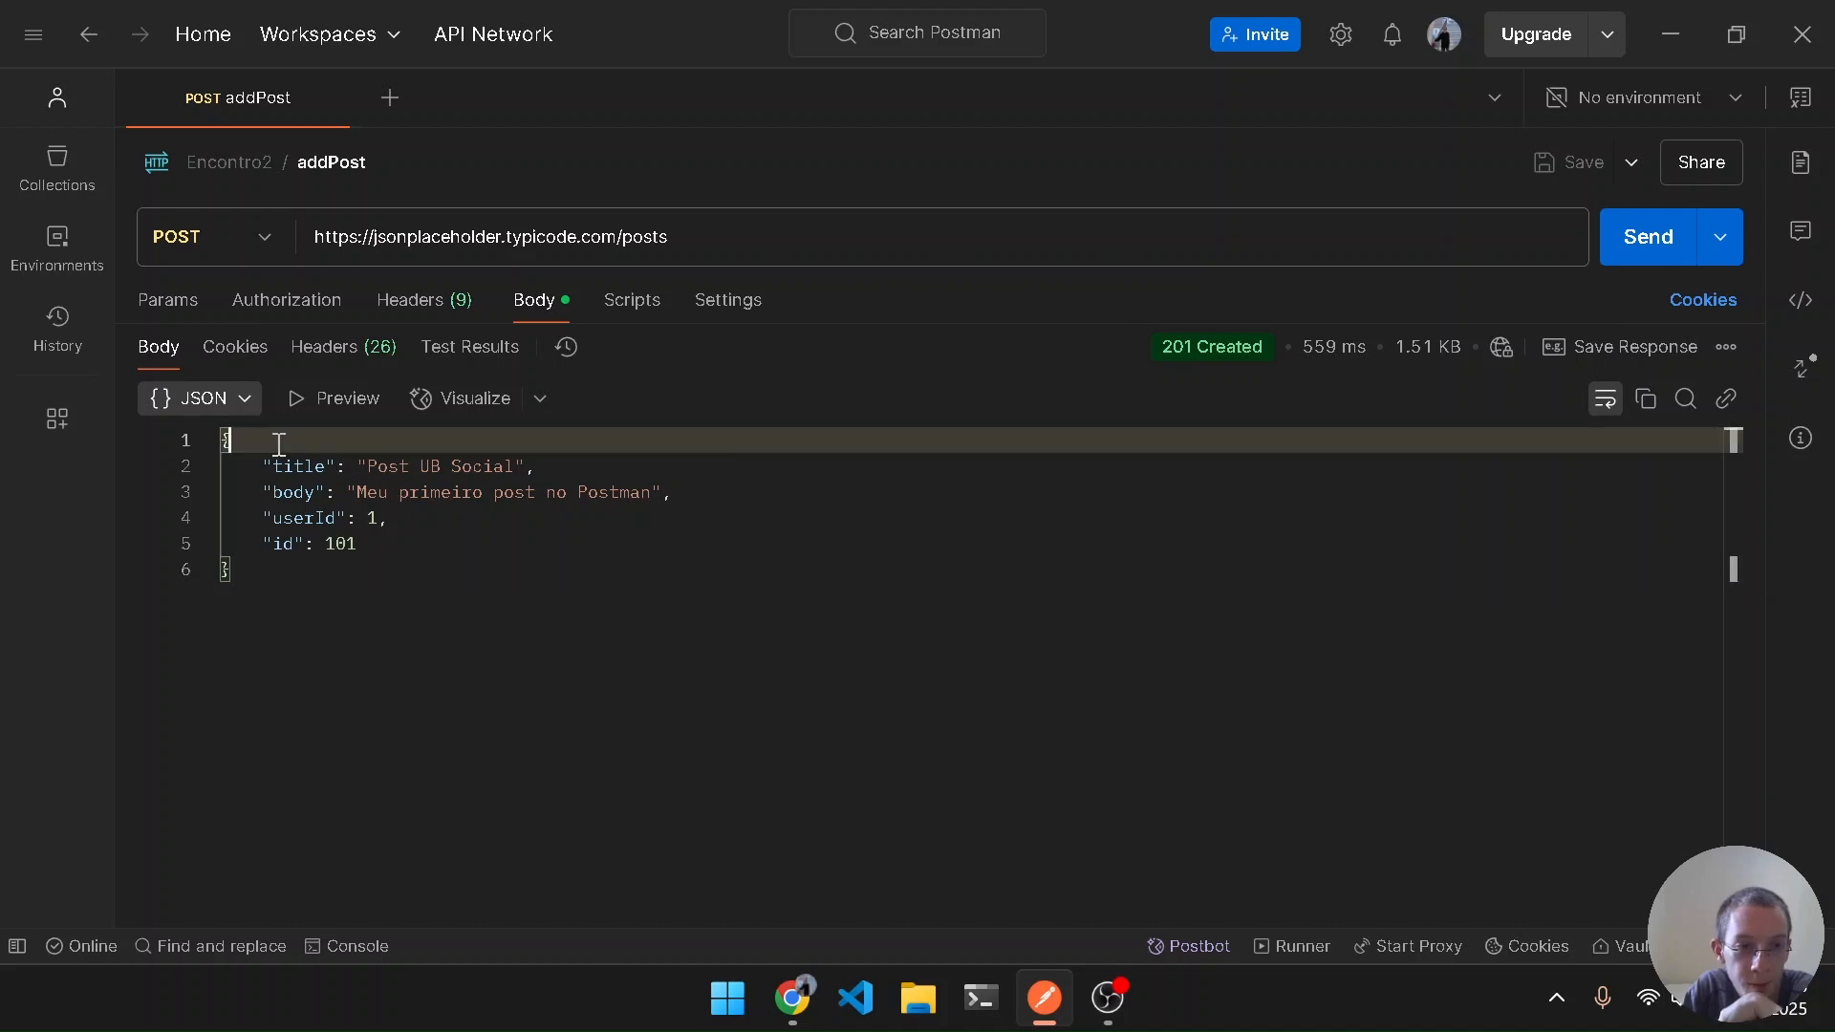
key("ctrl+a")
left_click(336, 643)
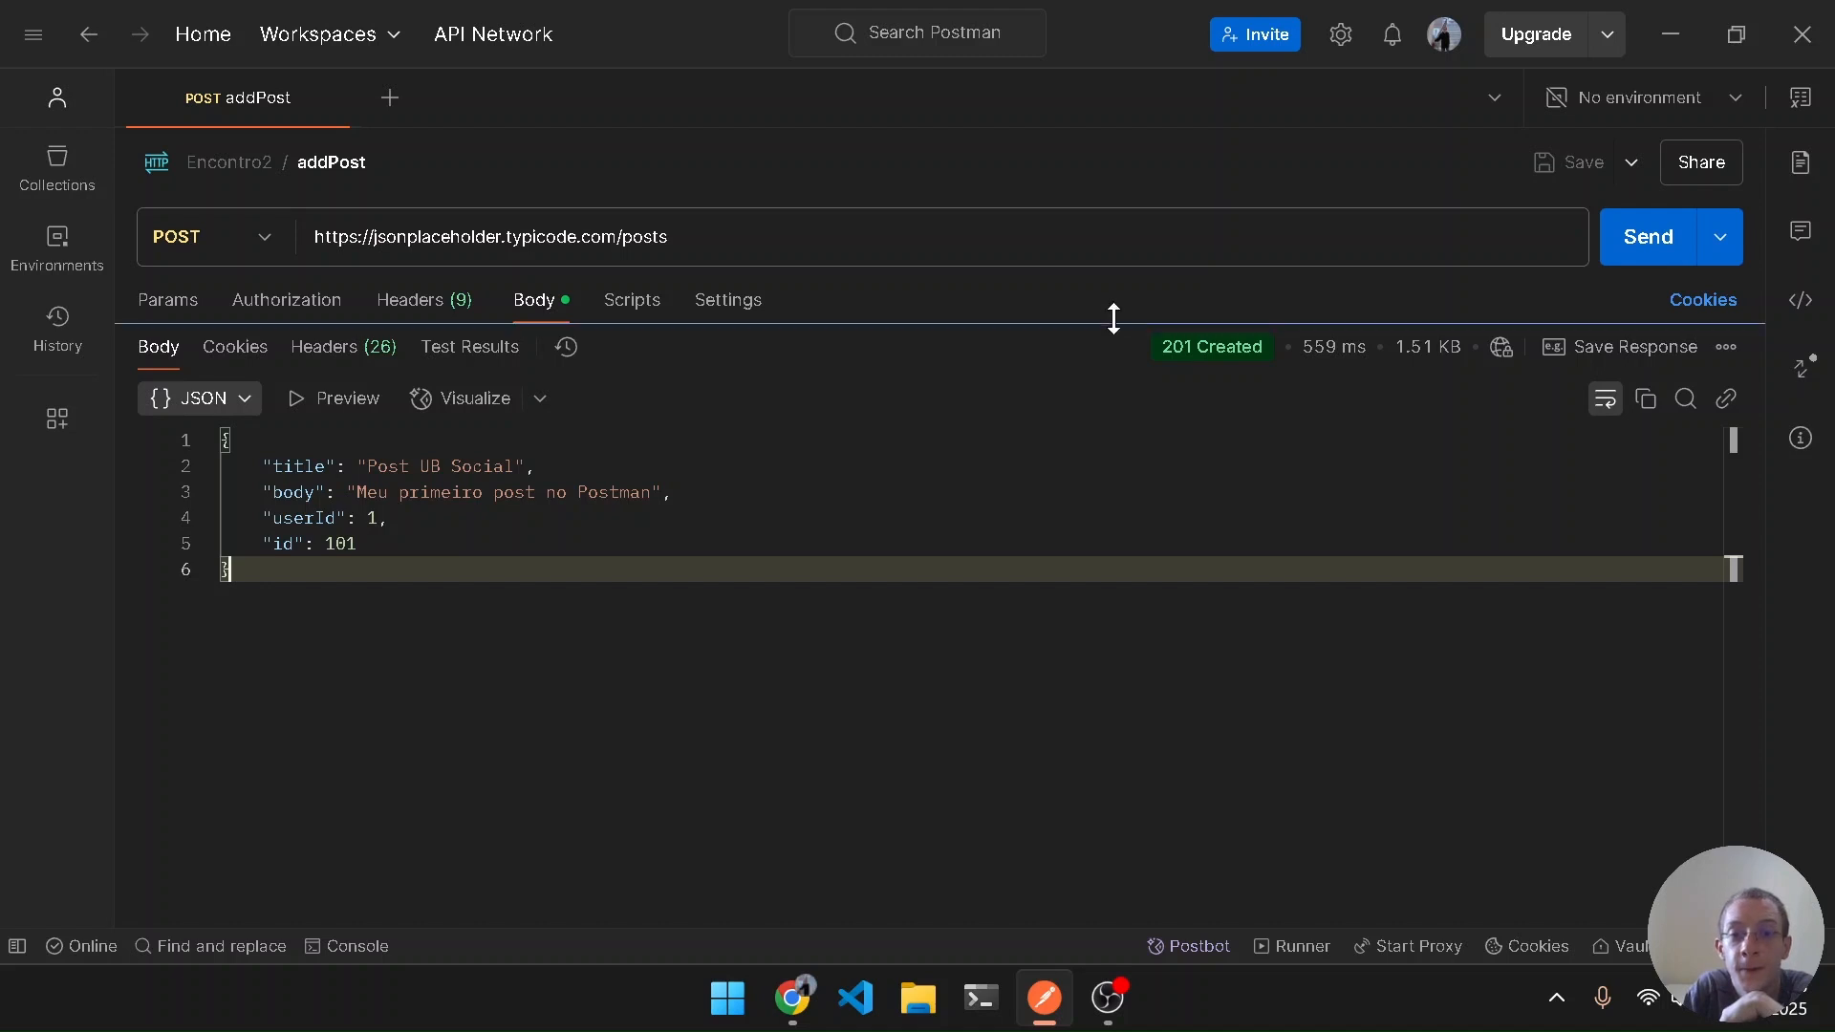
left_click_drag(1111, 320, 1109, 602)
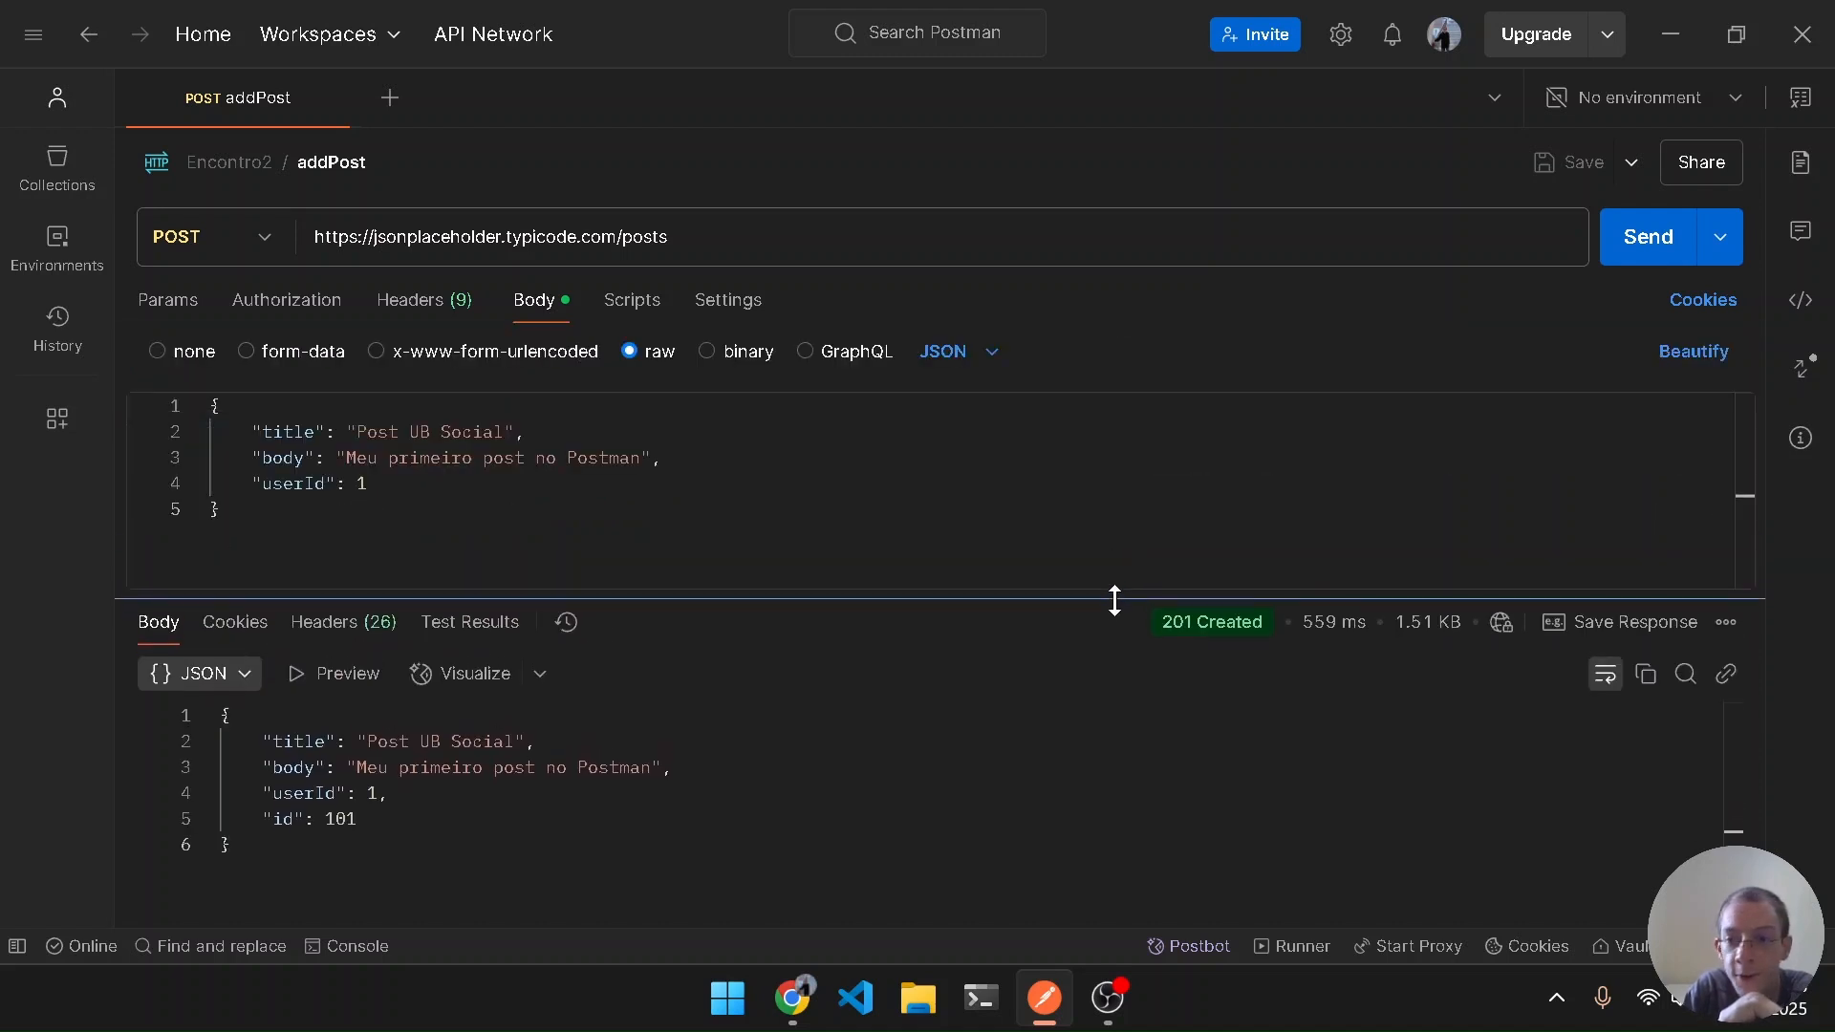
left_click(1282, 556)
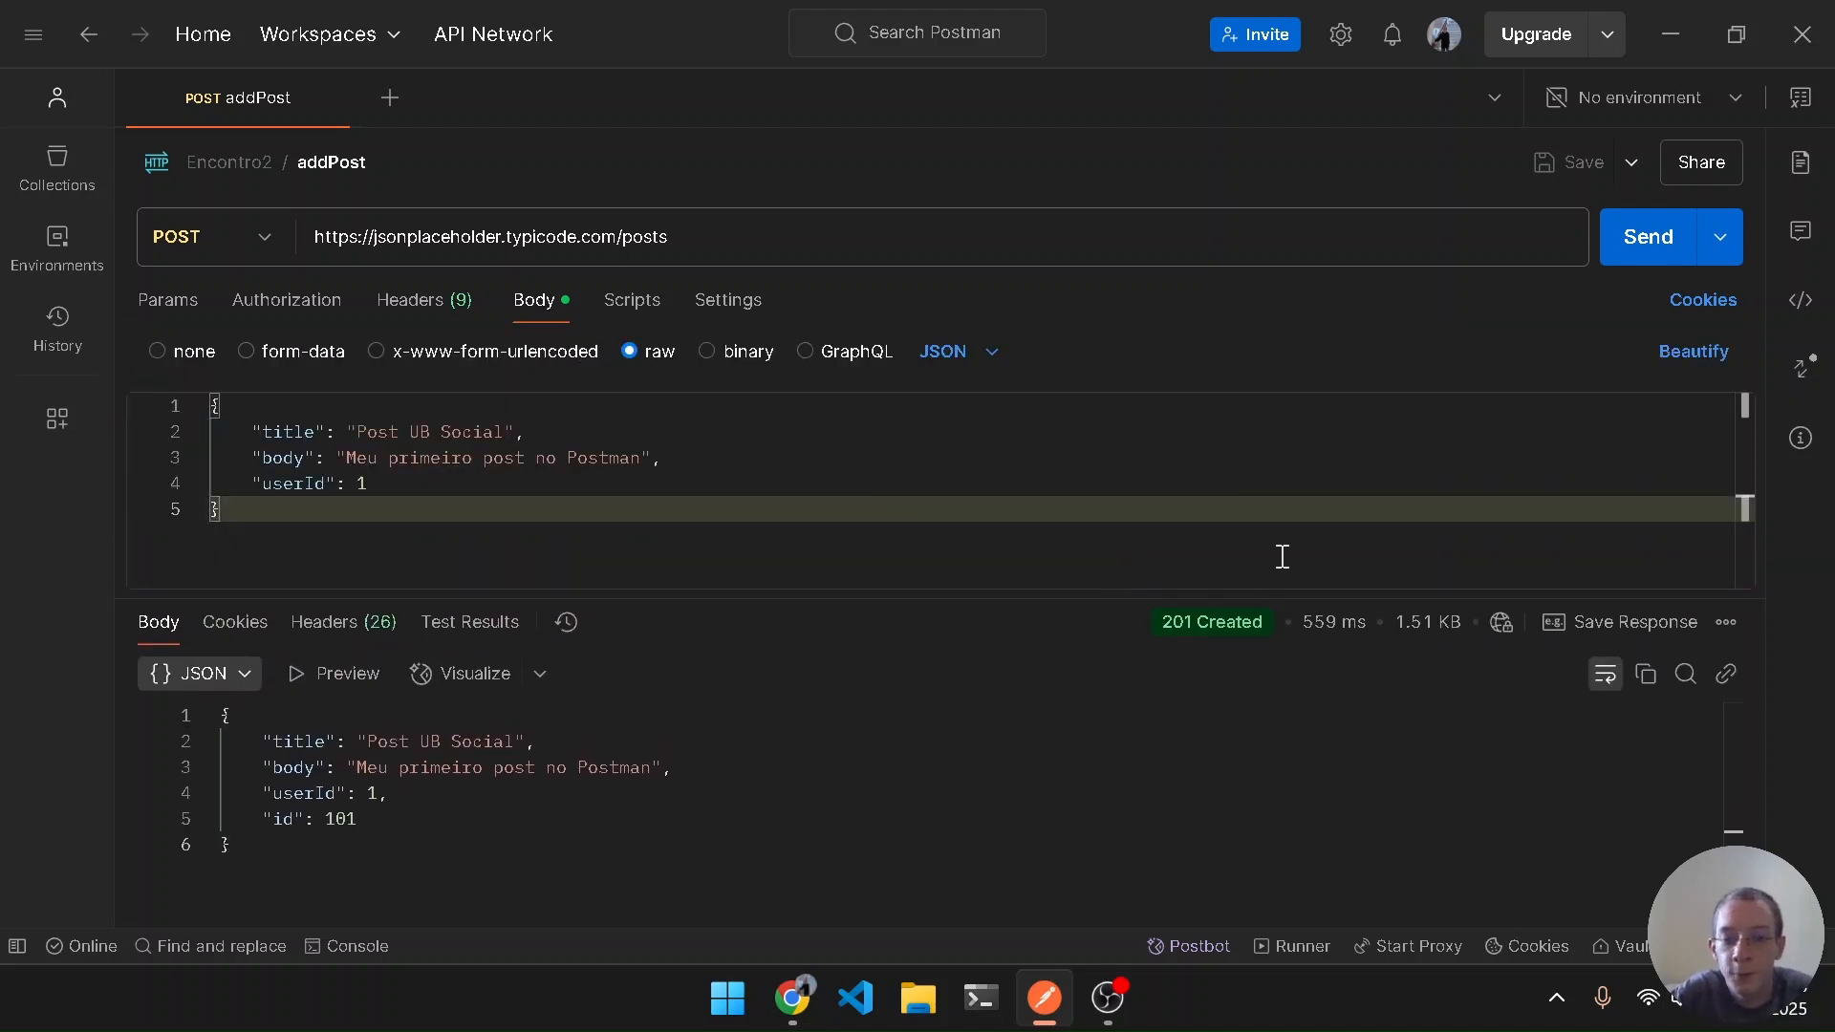
key("ctrl+backslash")
key("ctrl+w")
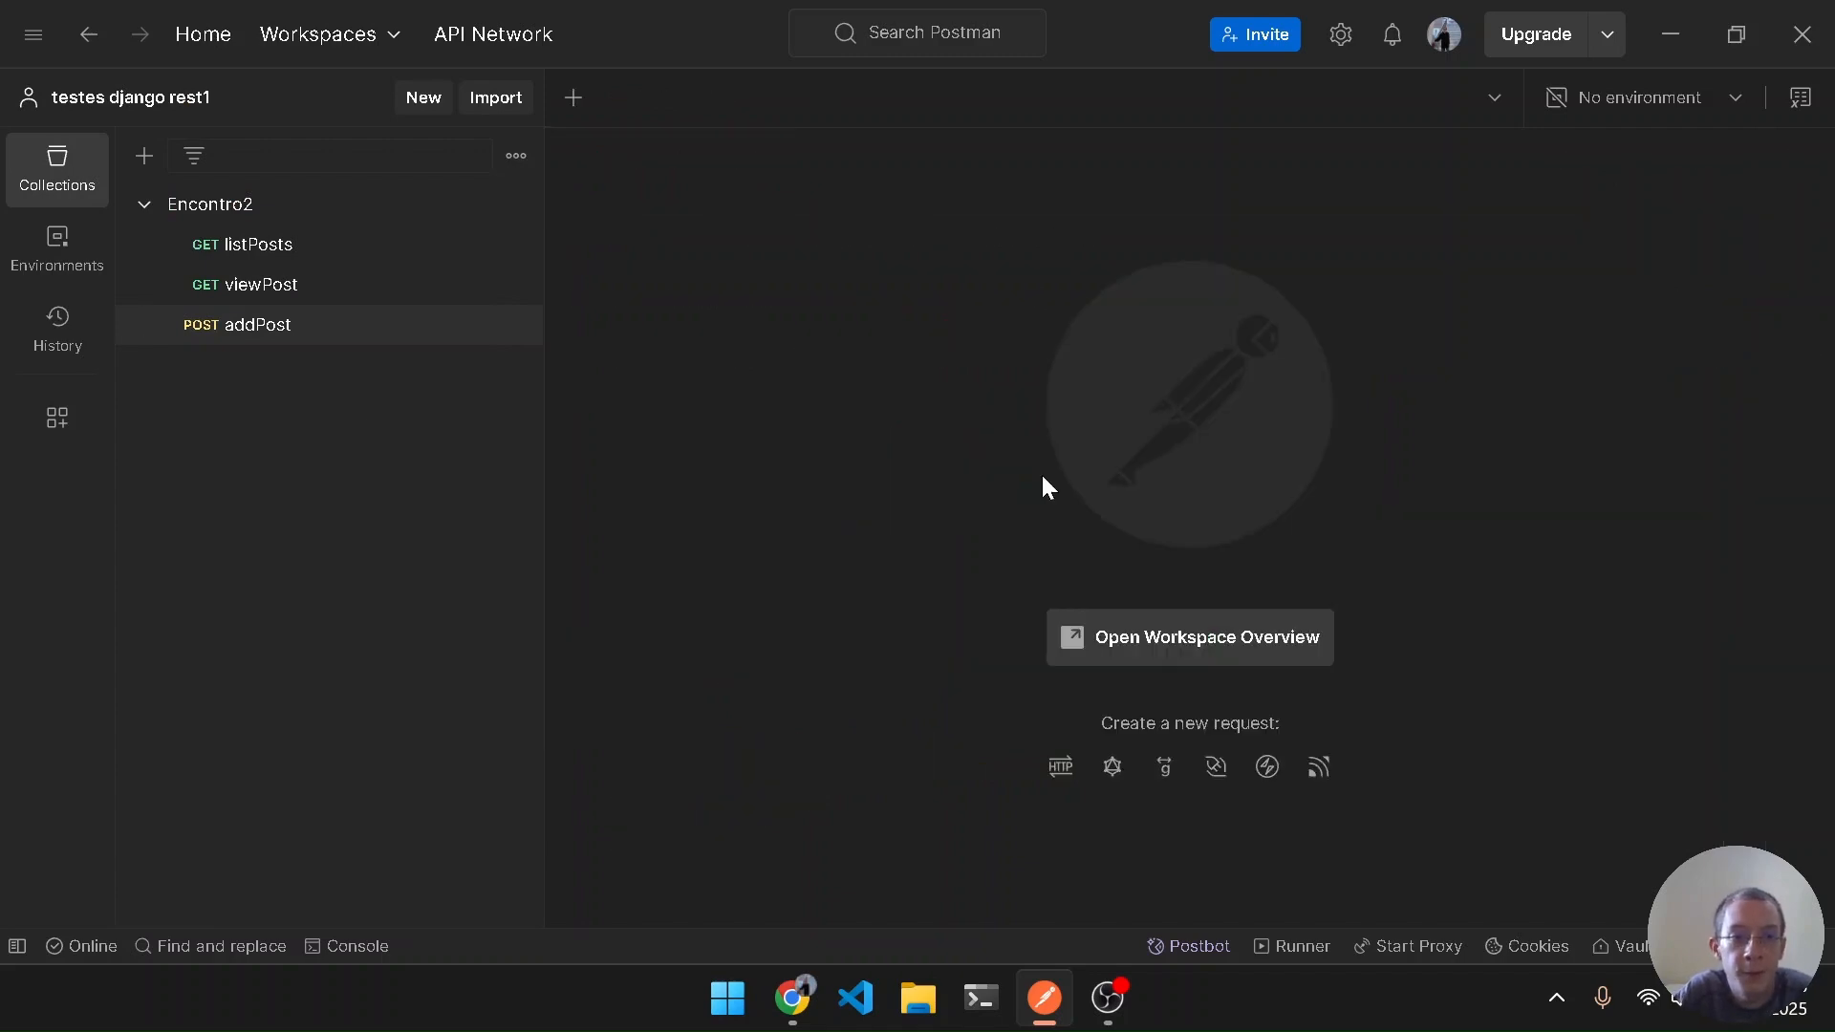
Switch to the slides, compare the PUT and PATCH request instructions, and return to Postman
key("alt+Tab")
key("Right")
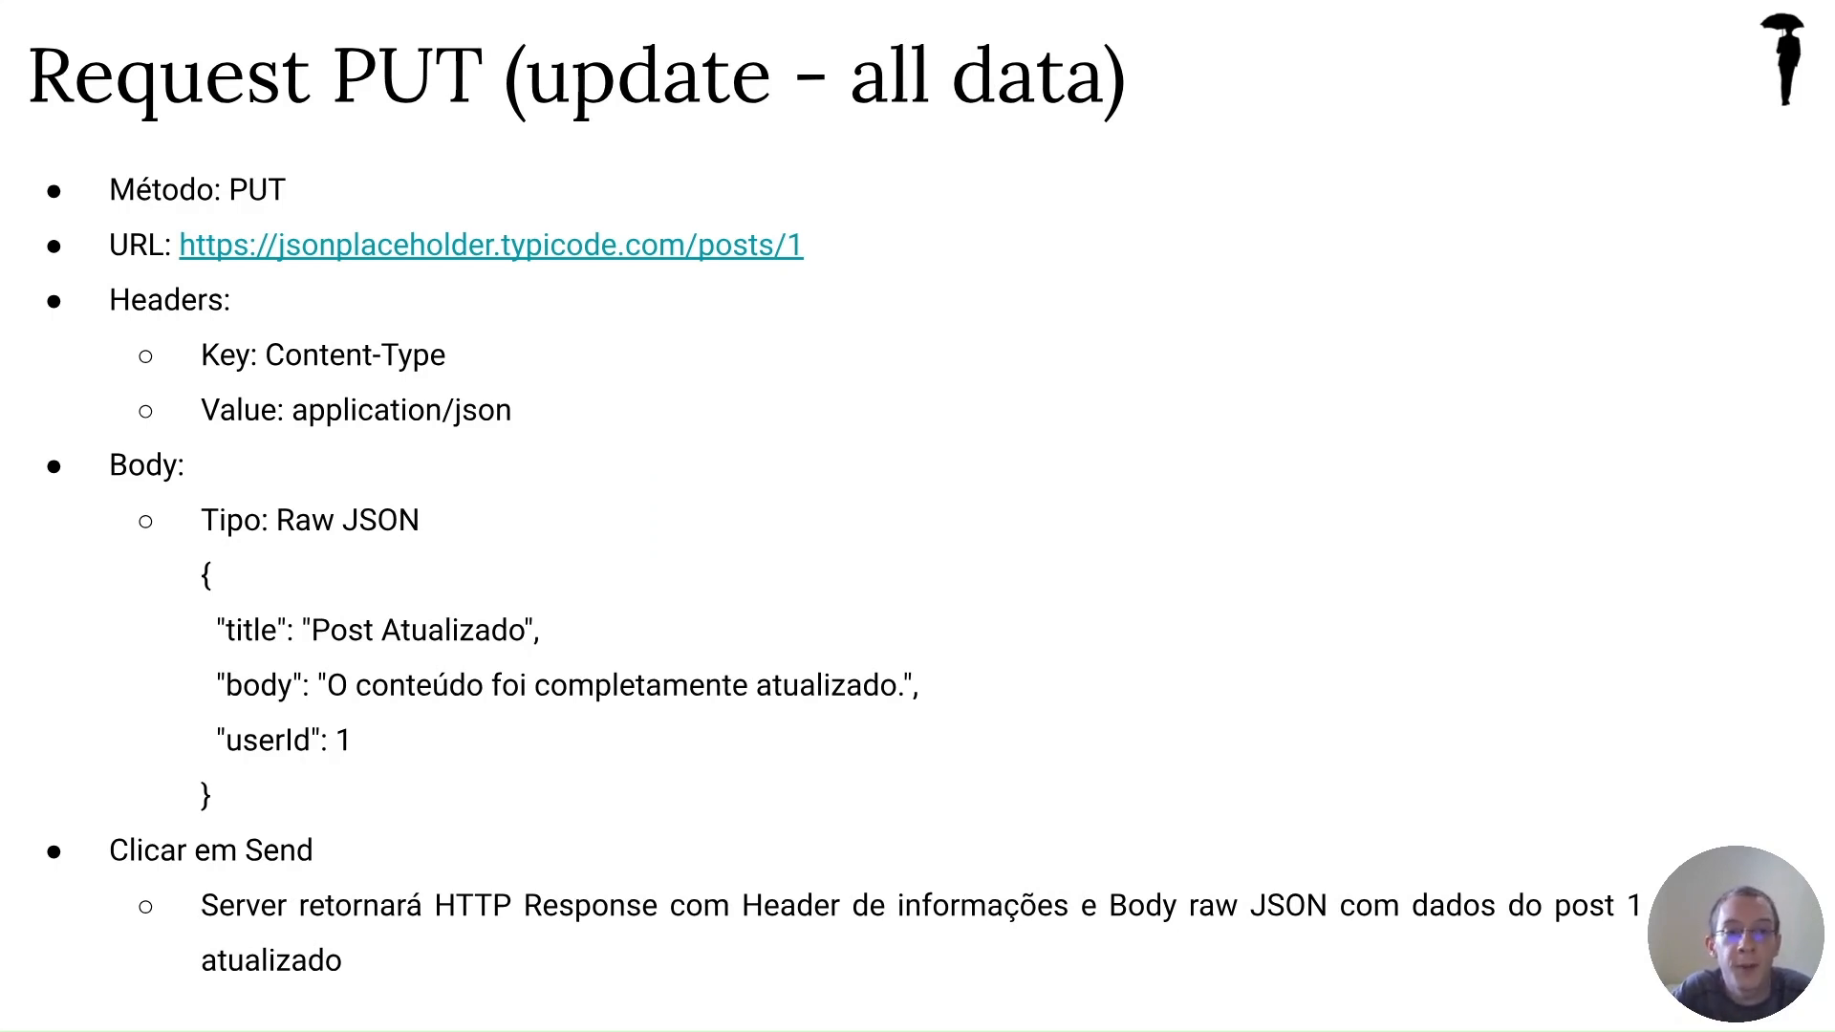
key("Right")
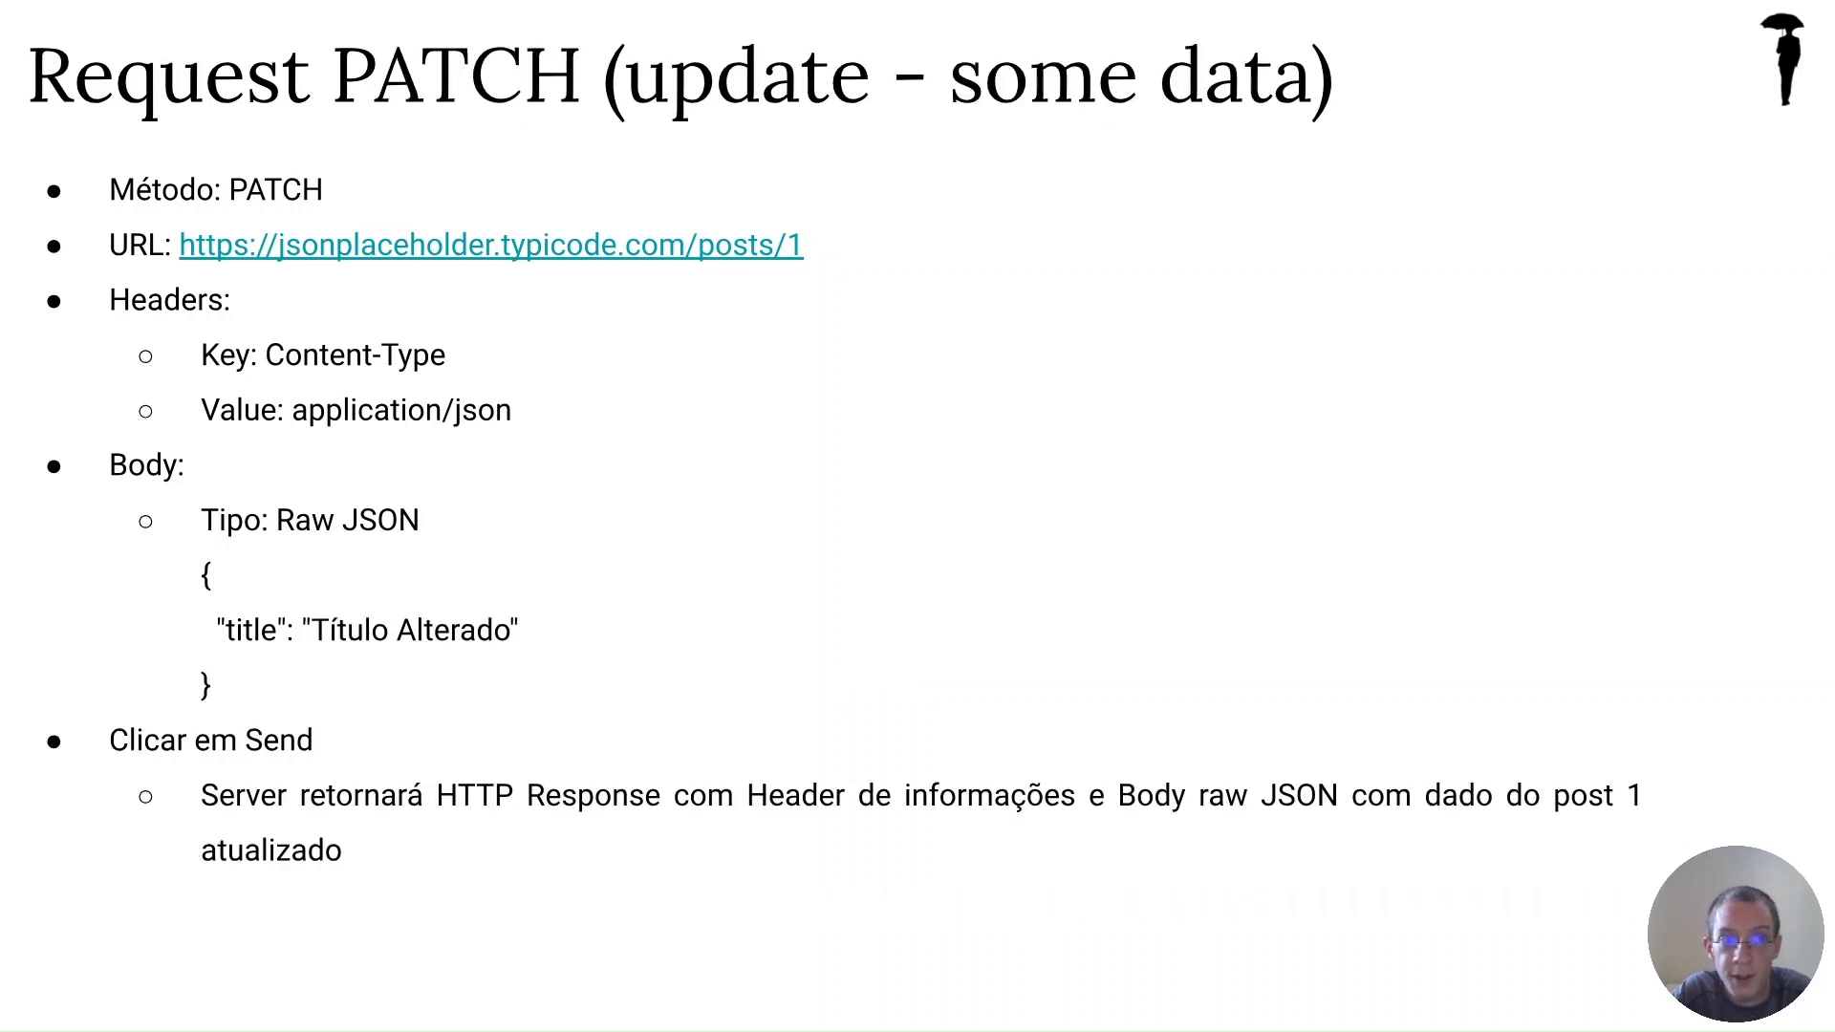
key("Left")
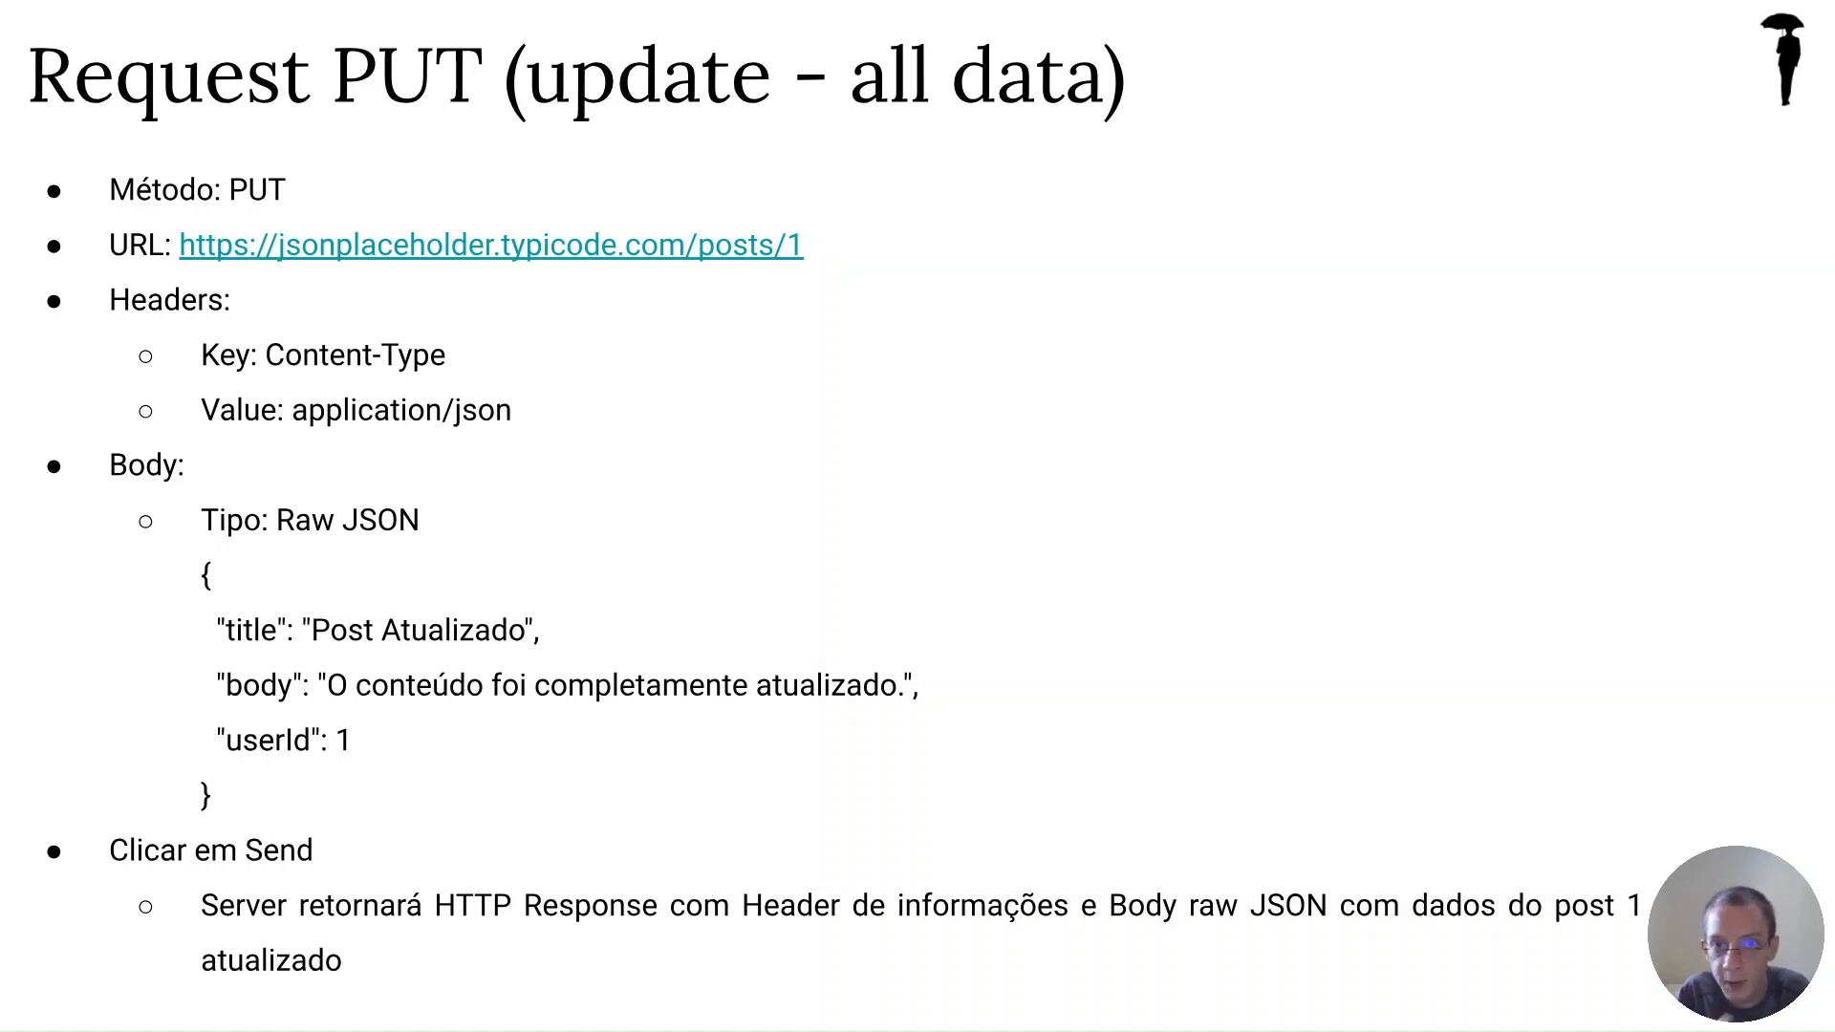
key("Right")
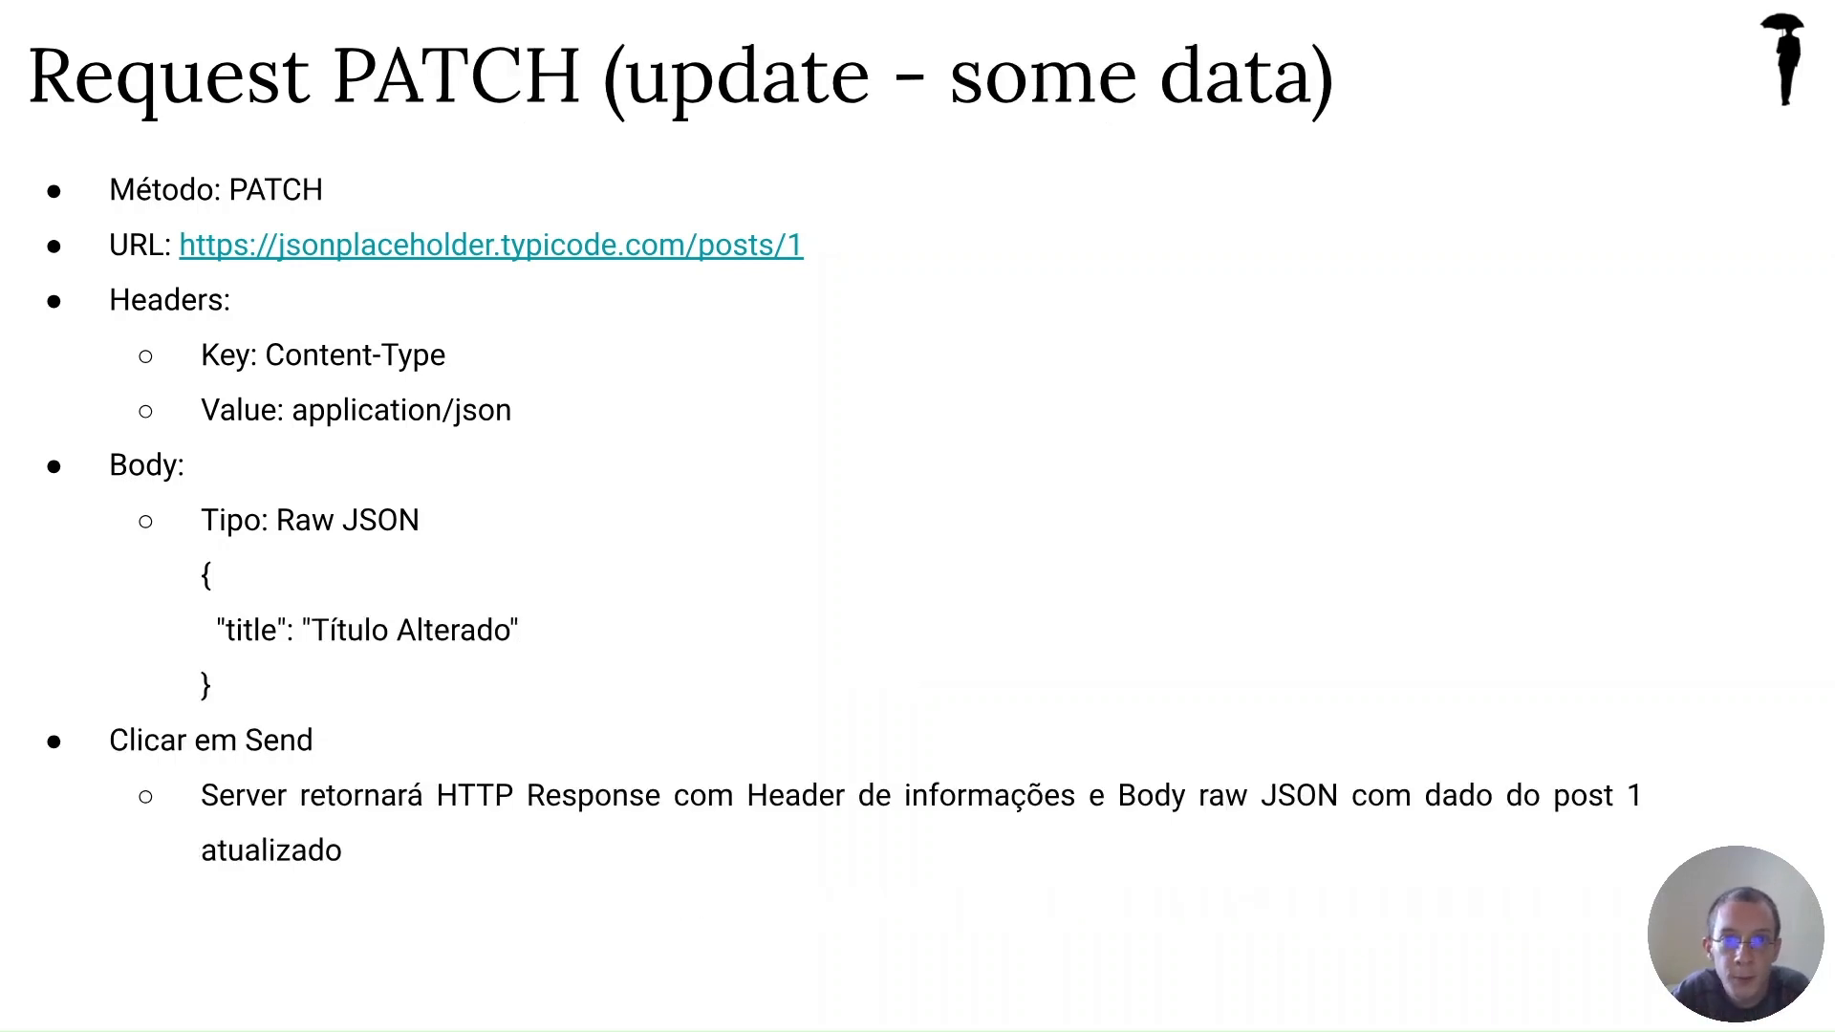
key("Left")
key("alt+Tab")
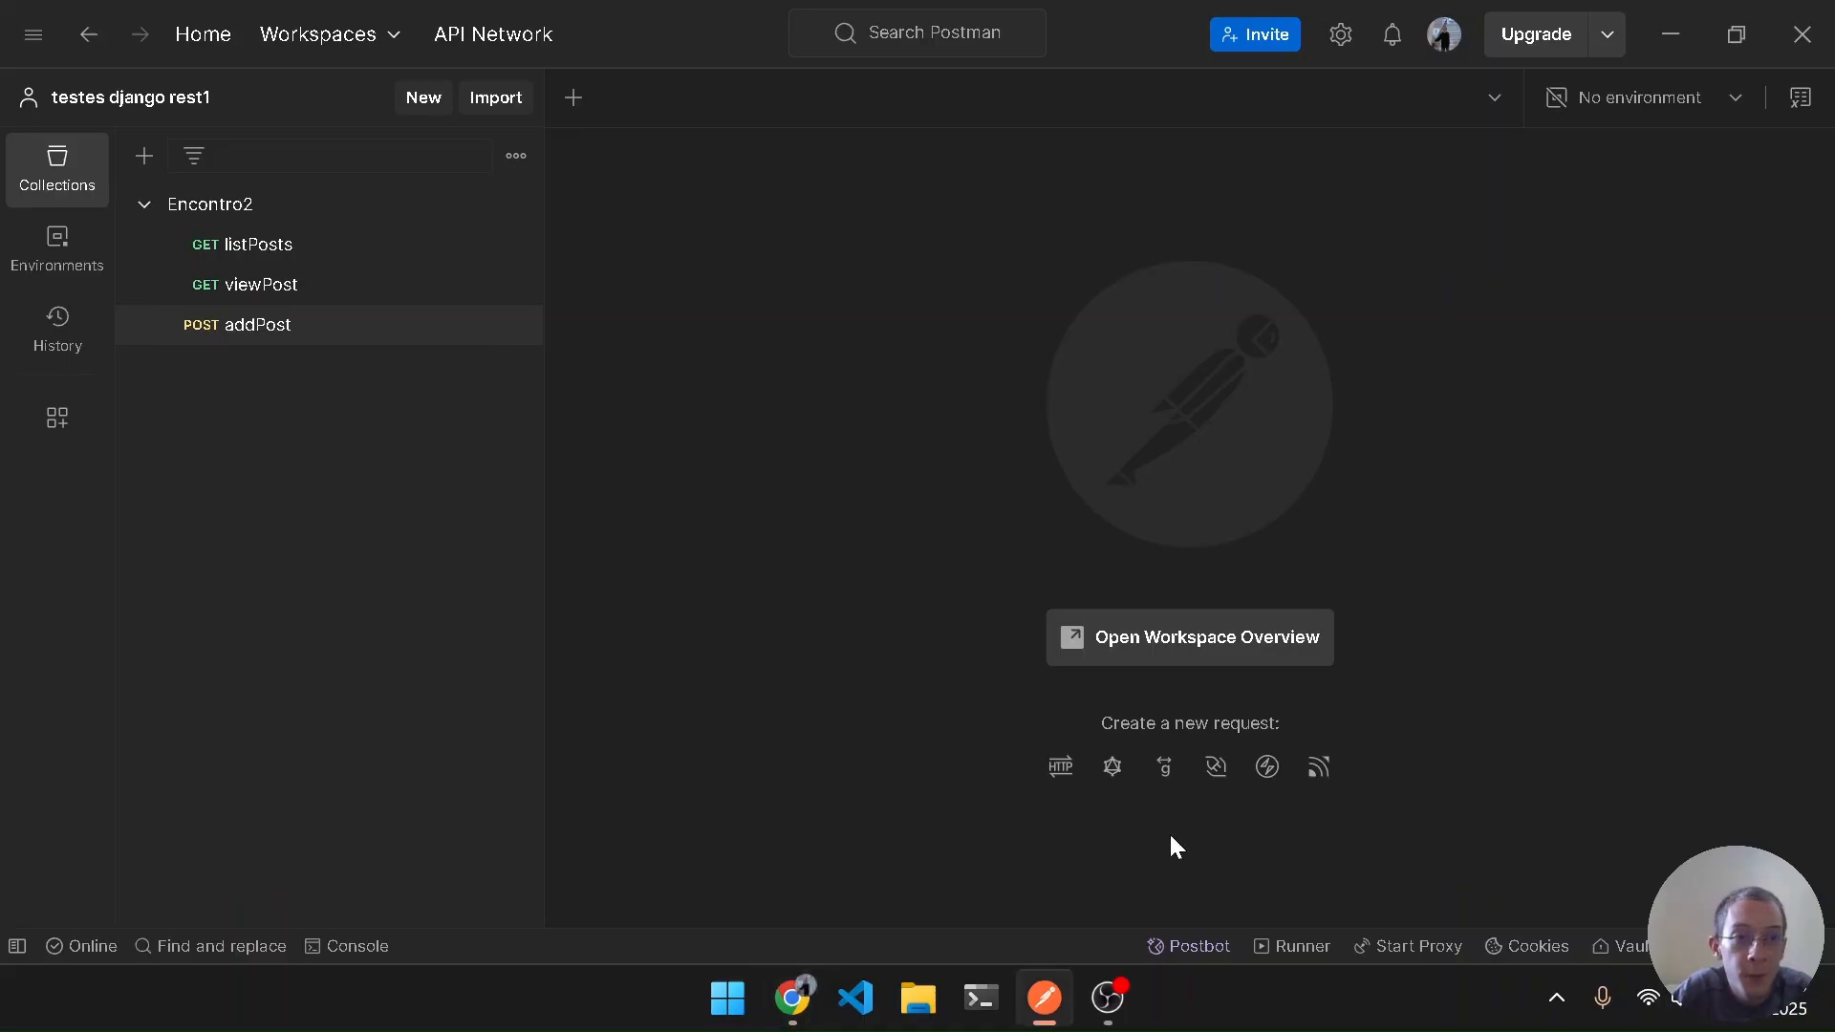
Add a new request named updatePost to the Encontro2 collection and close the collection overview
left_click(352, 230)
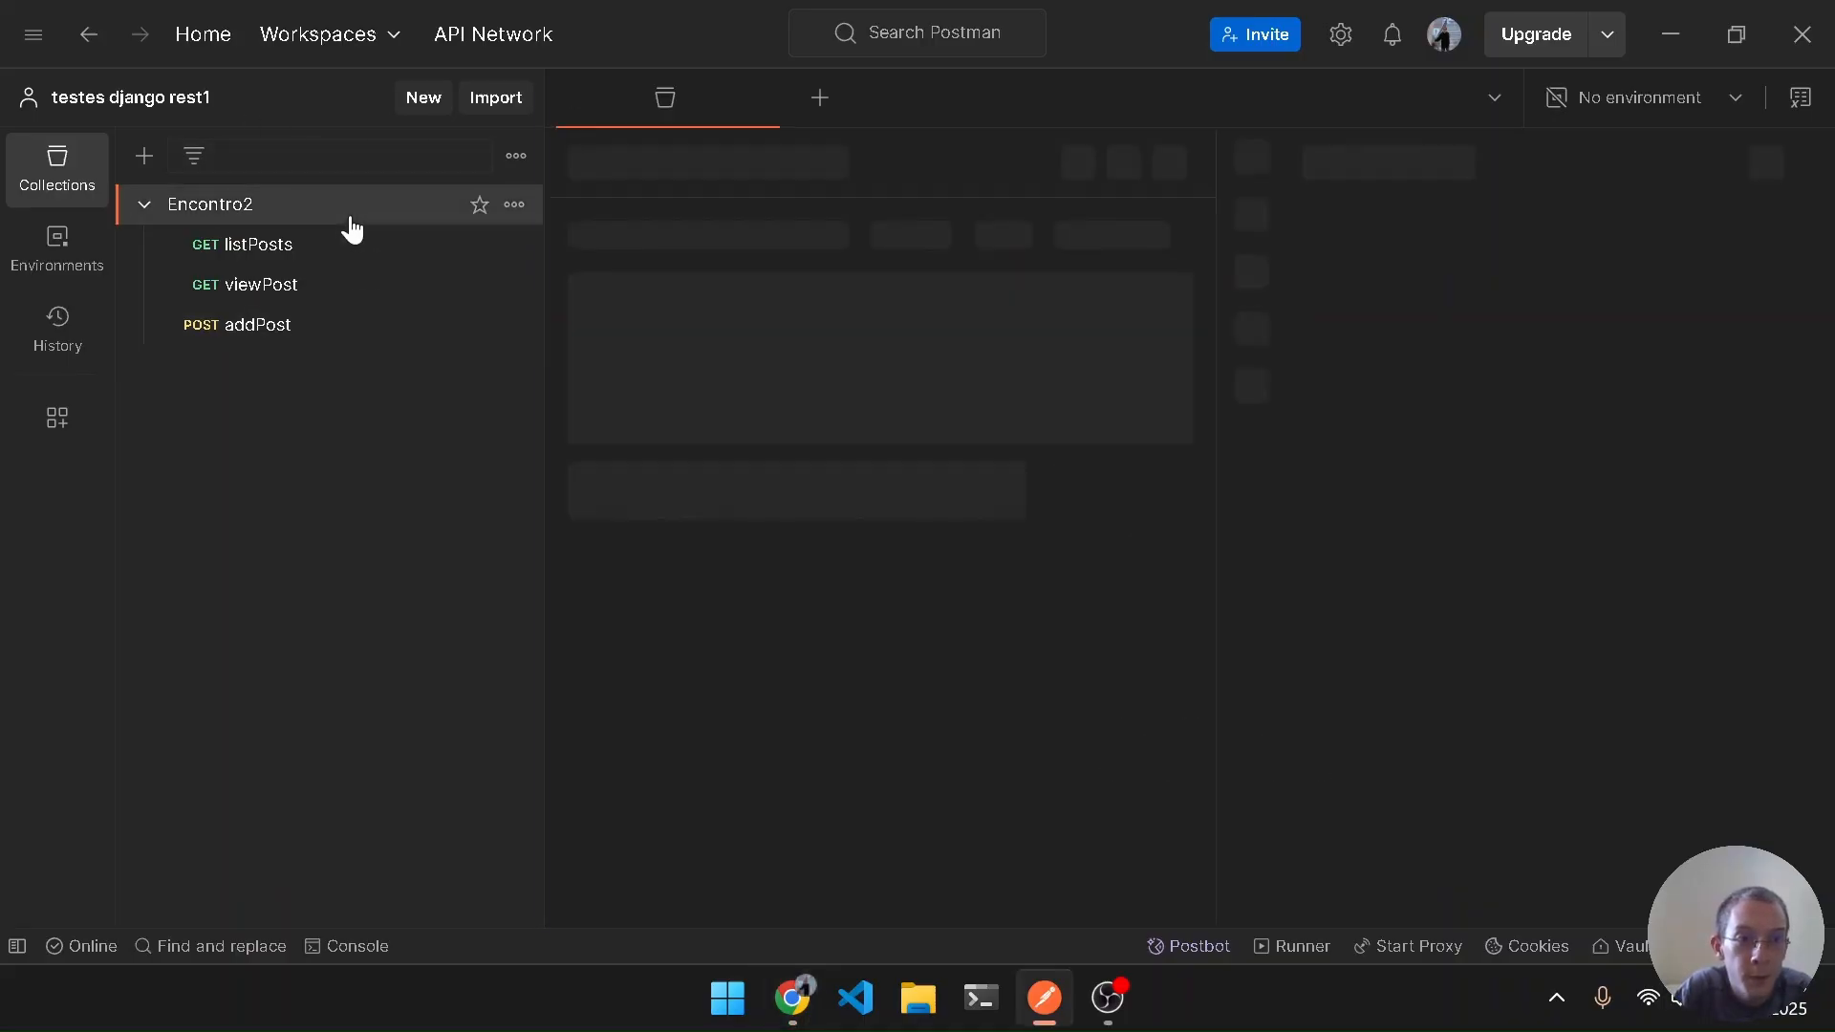
right_click(371, 232)
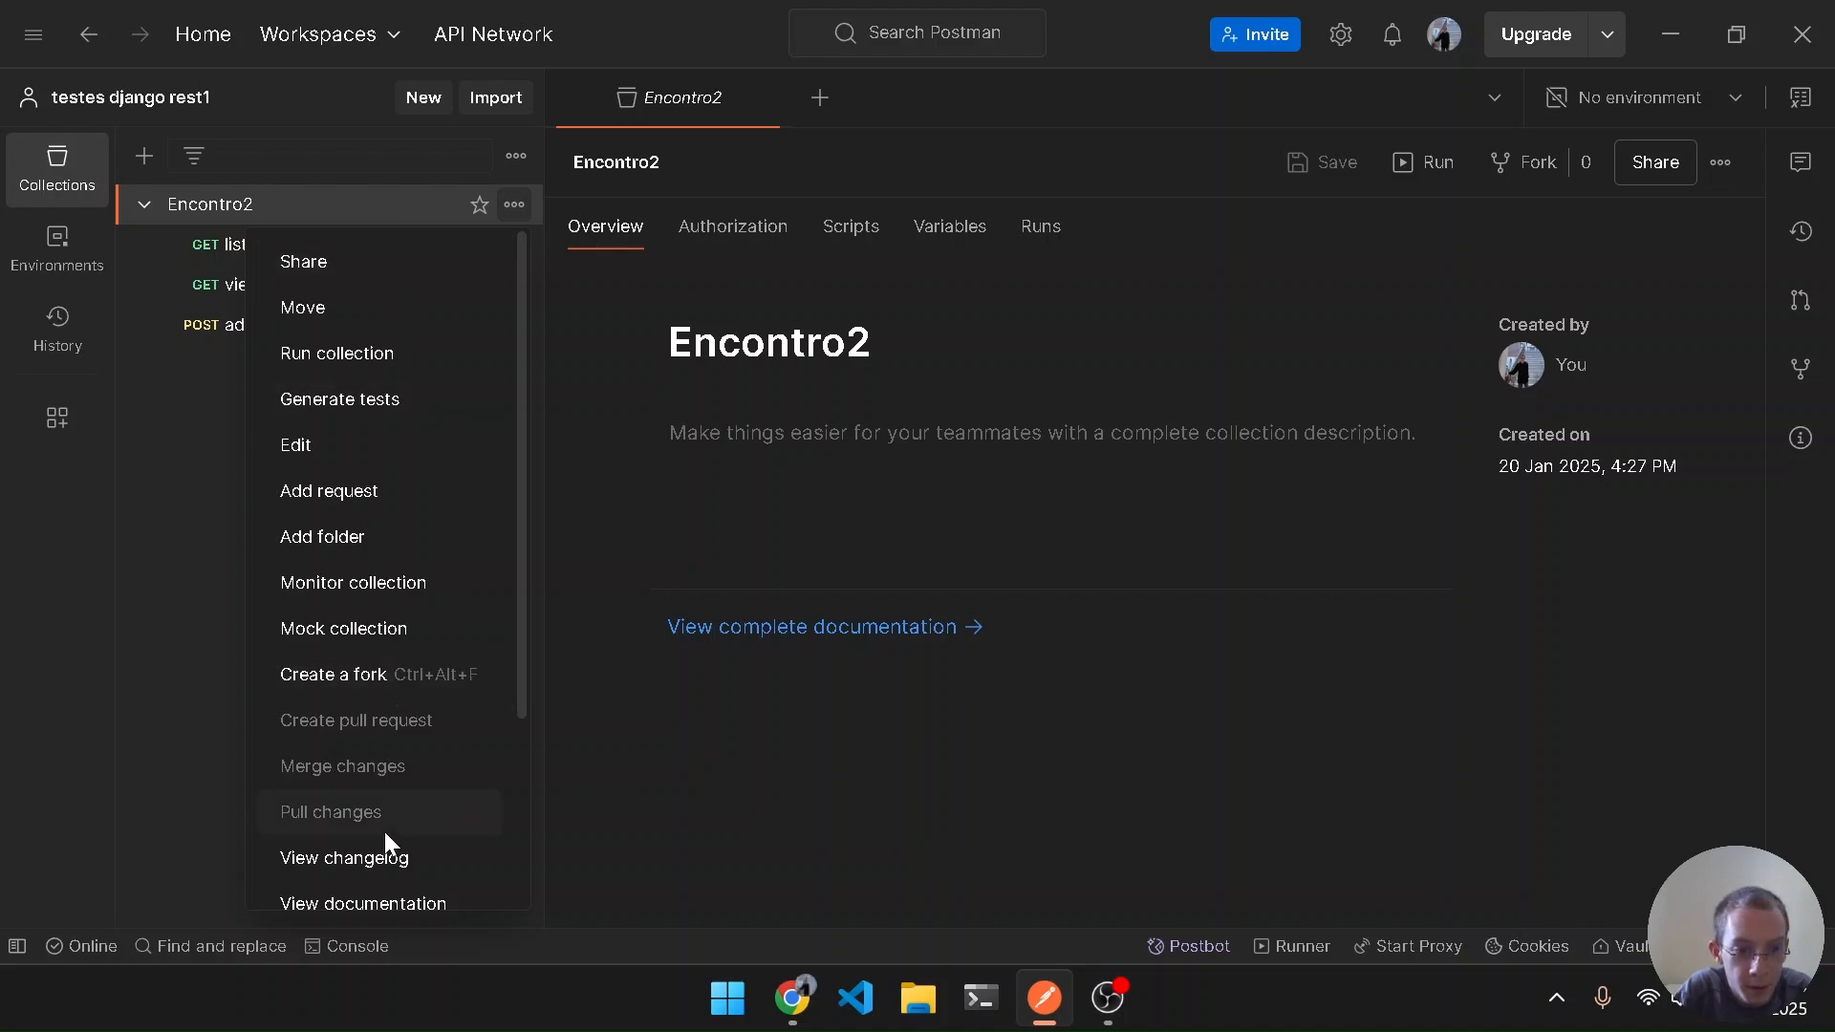
left_click(373, 495)
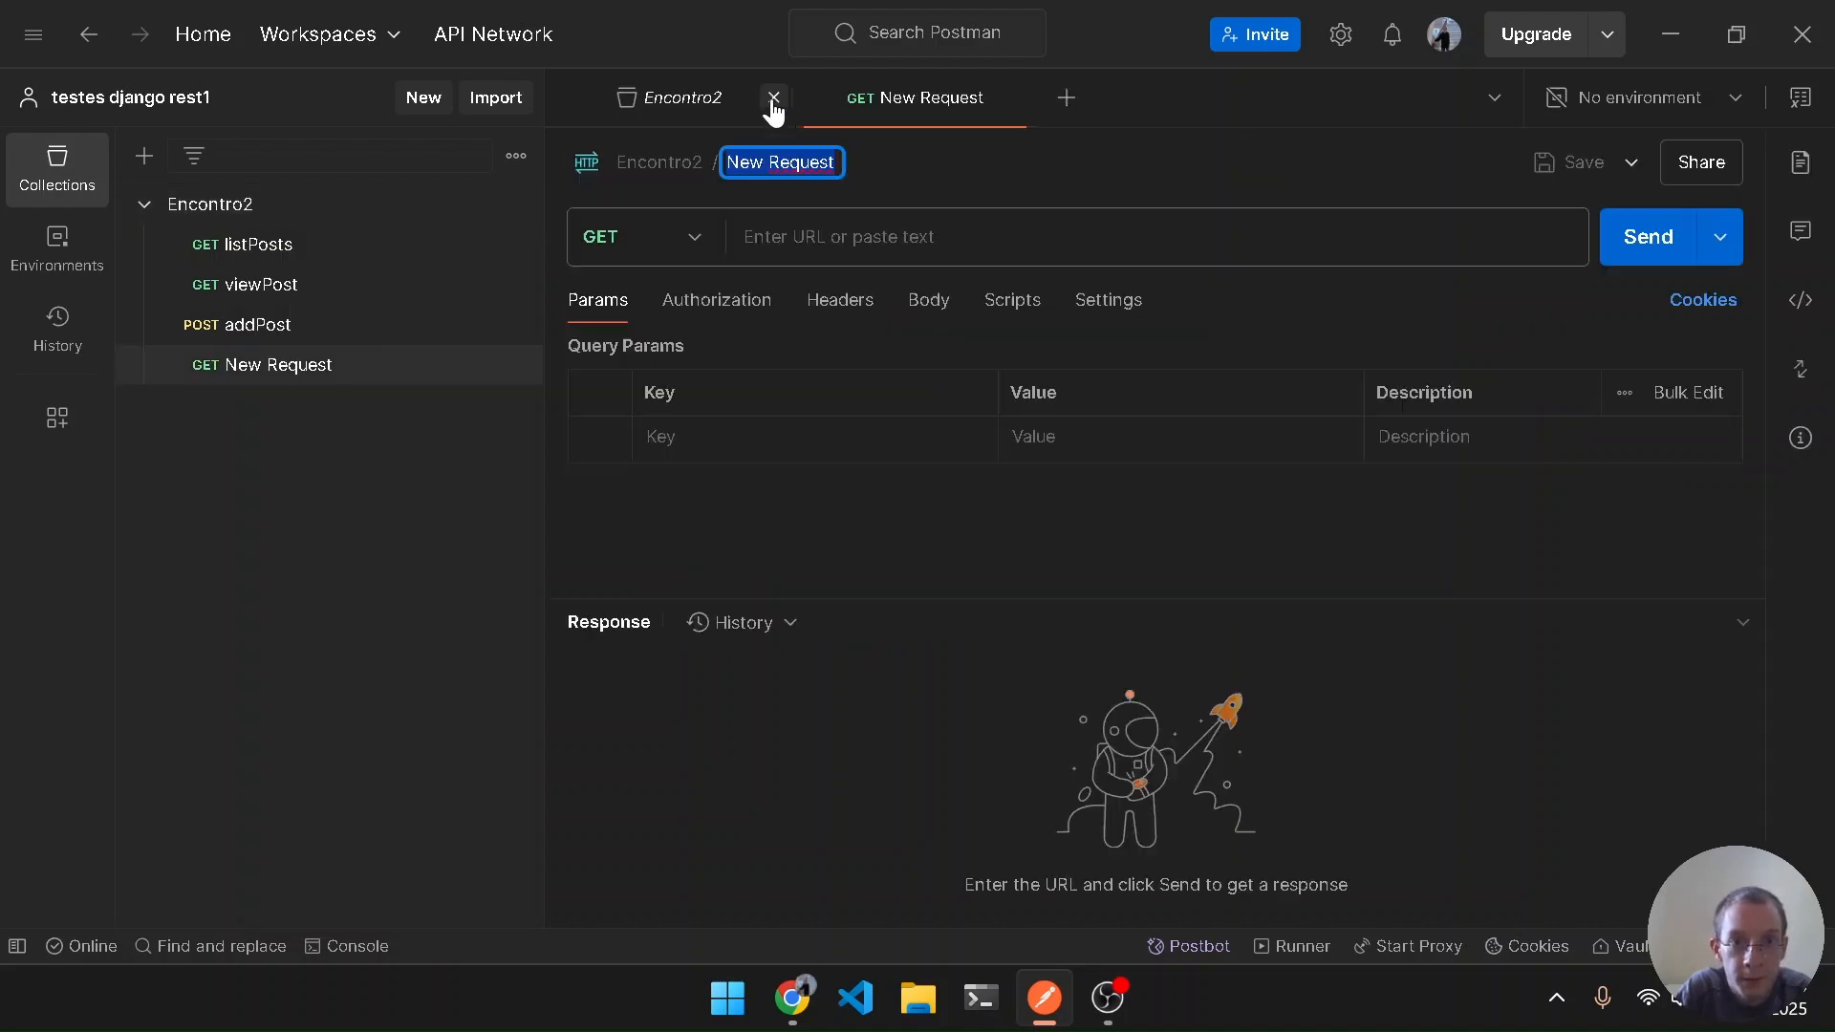
left_click(772, 99)
left_click(817, 165)
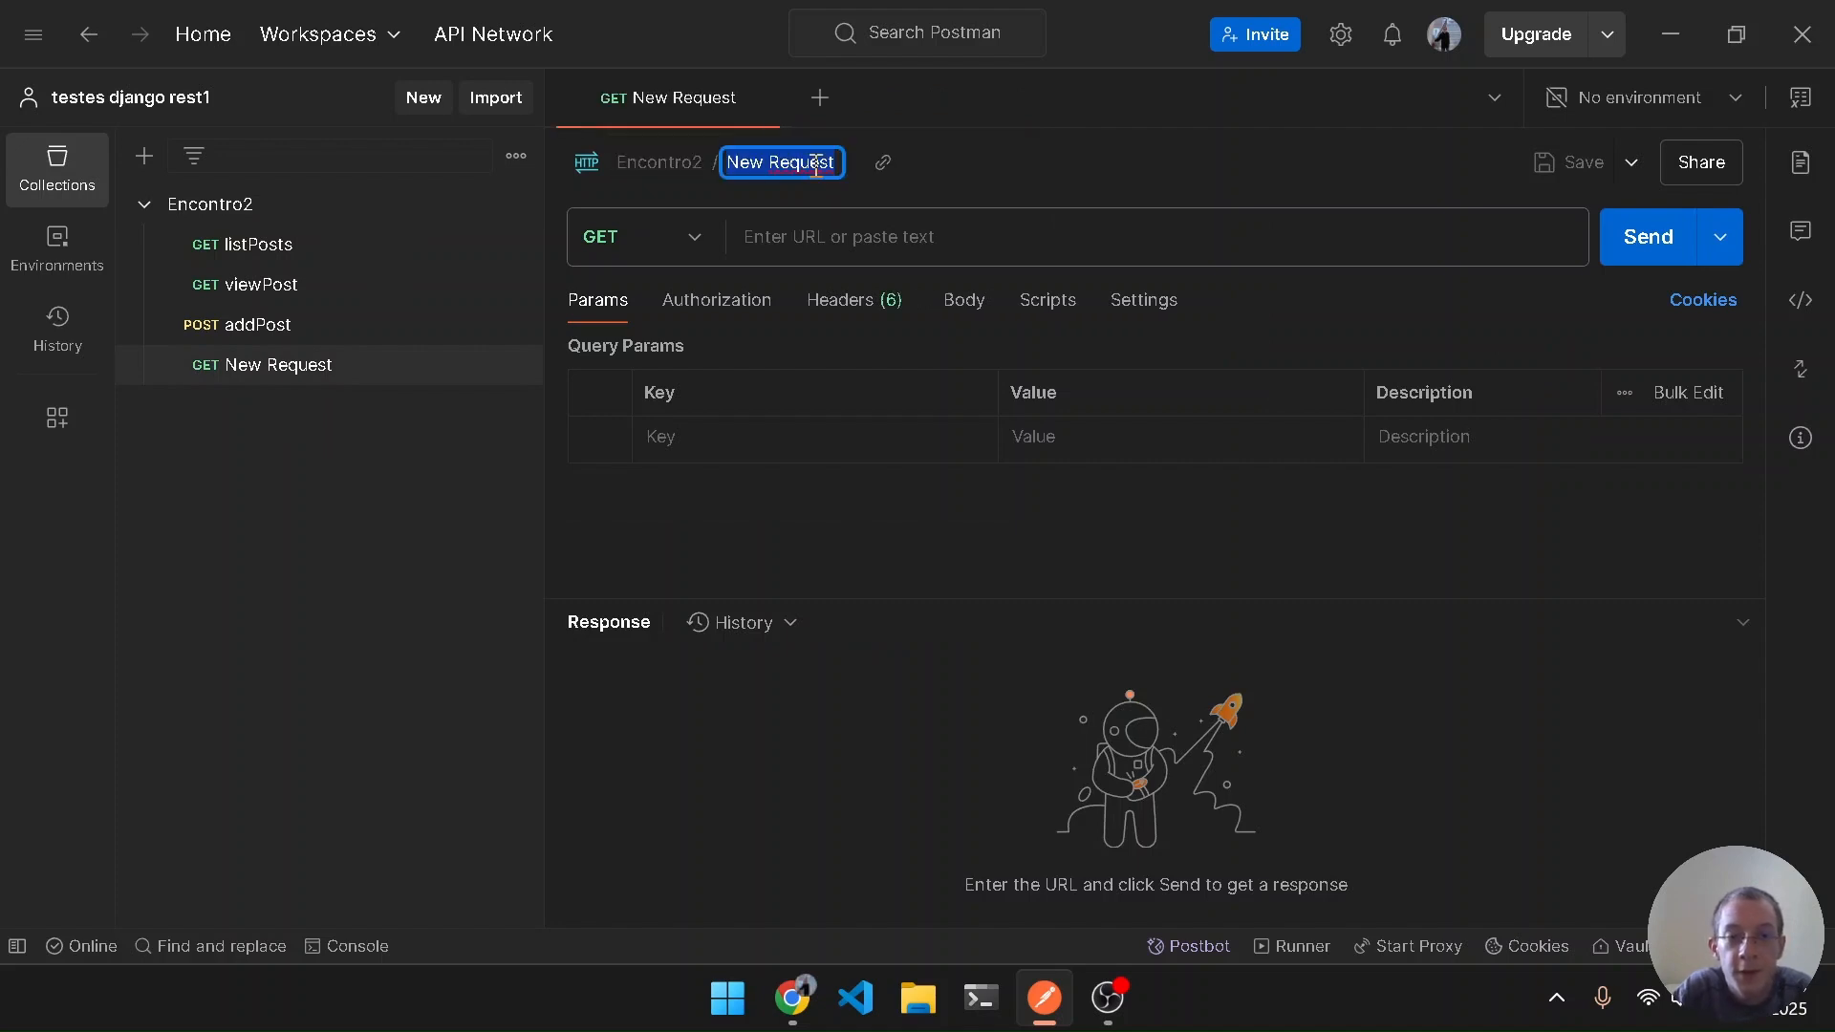
type("updatePost")
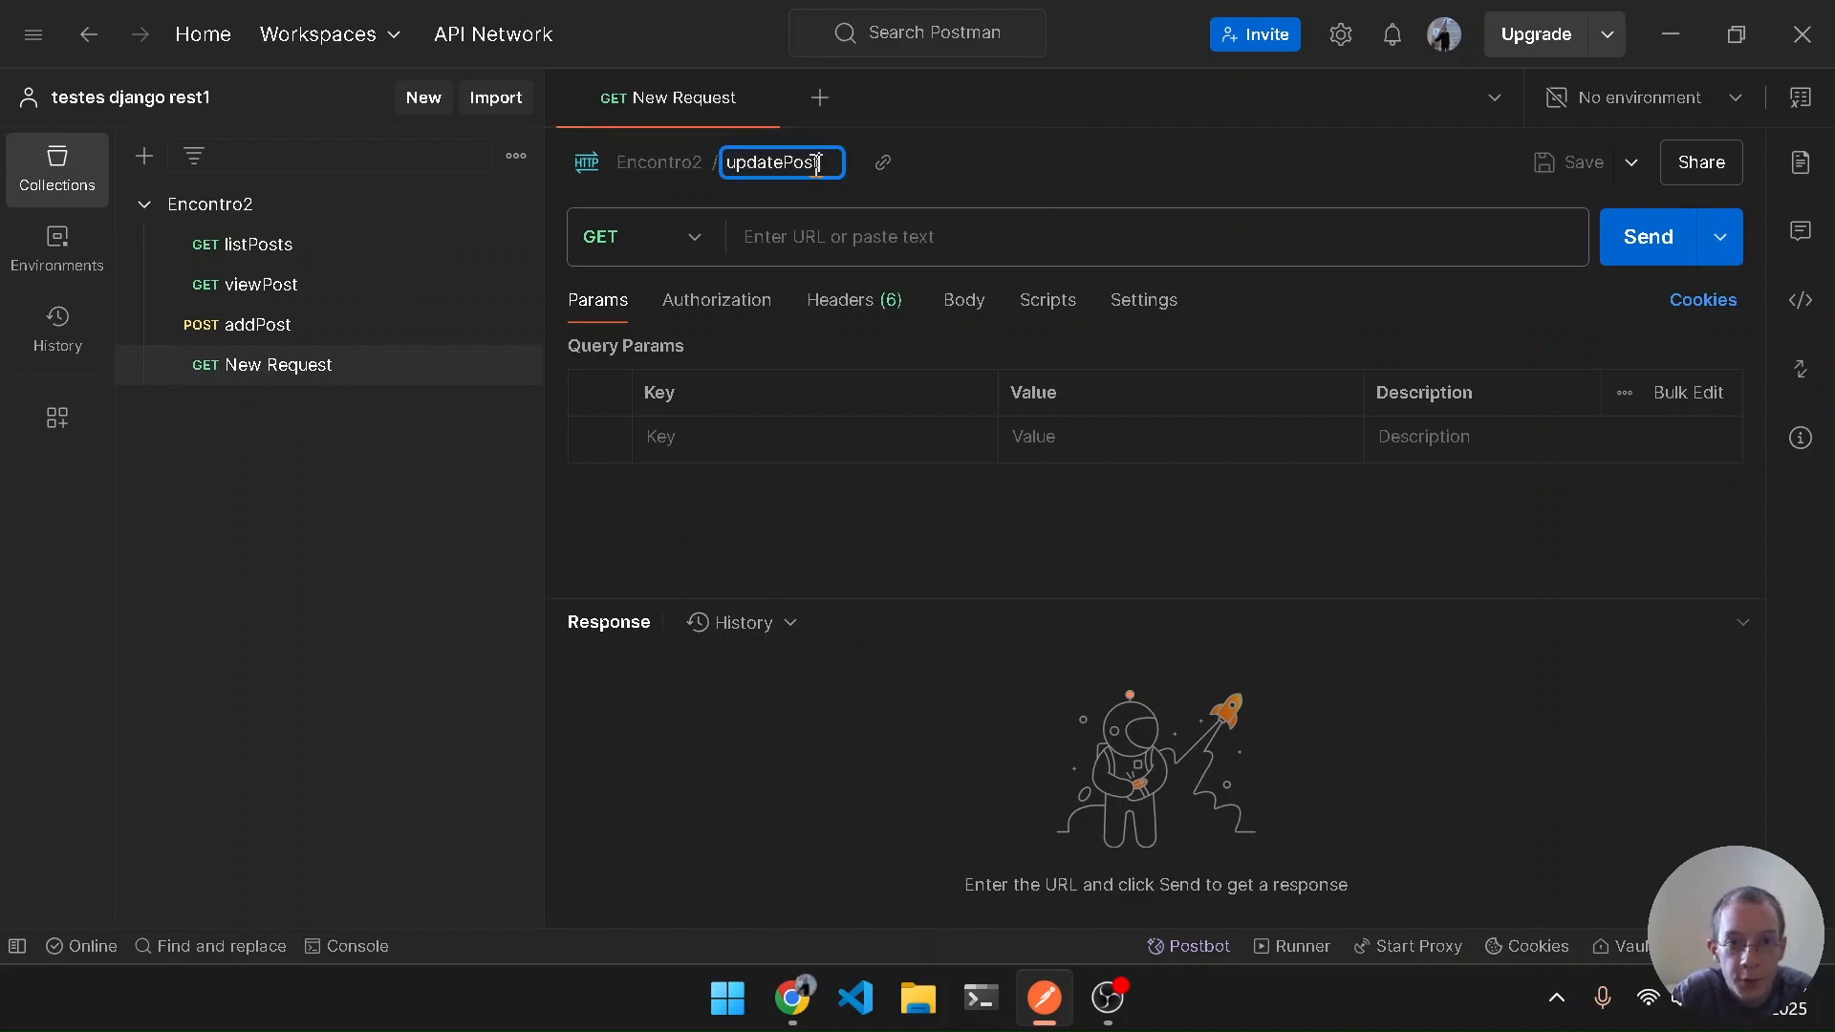
key("Return")
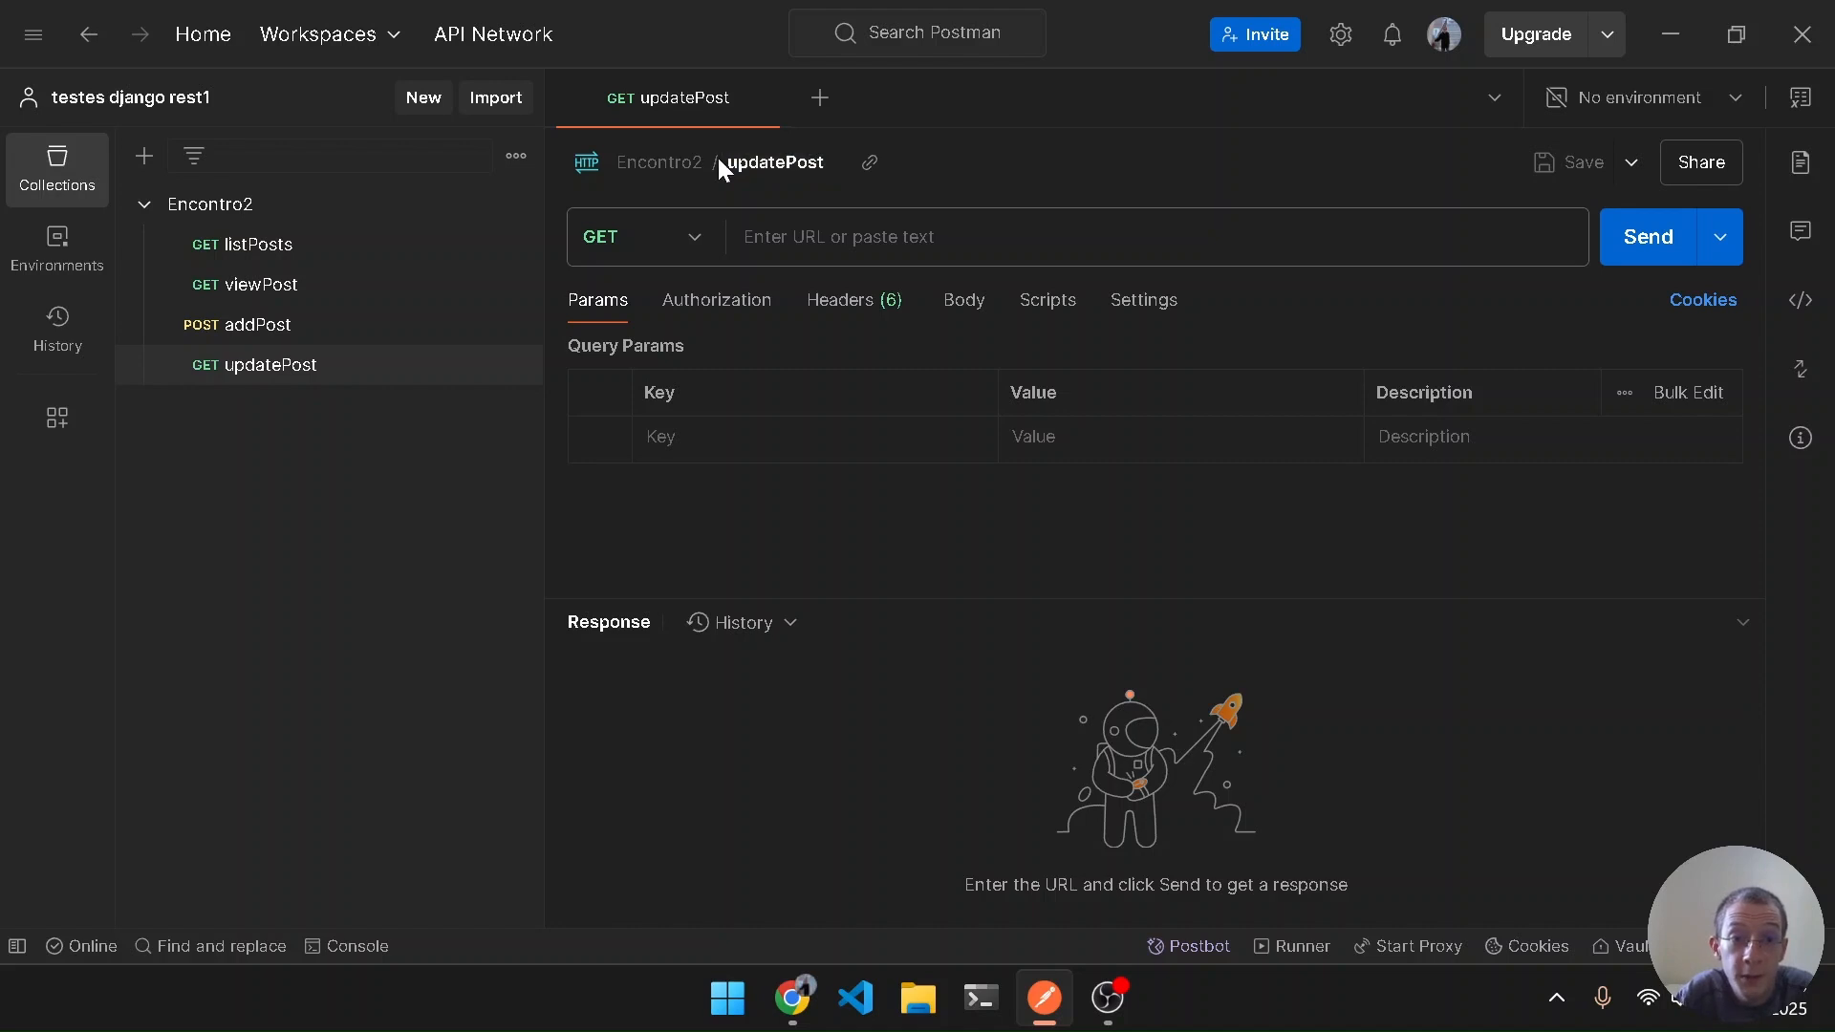
left_click(715, 245)
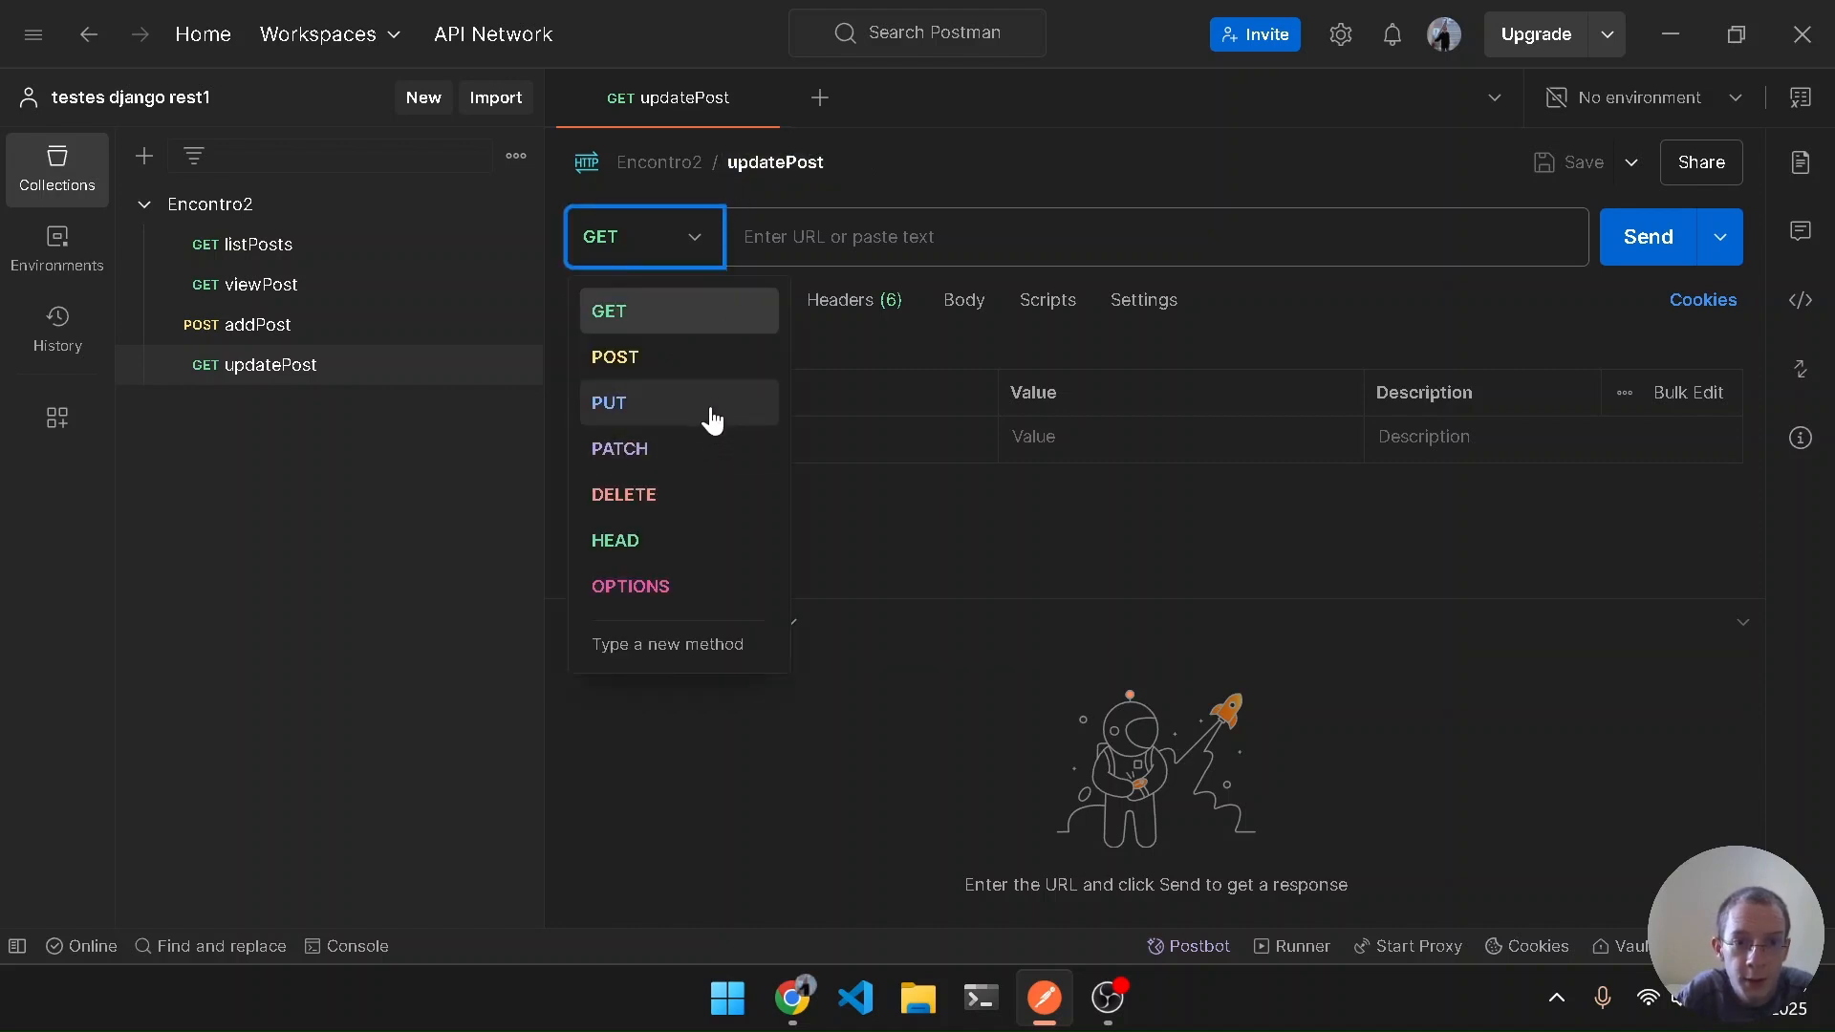
left_click(713, 420)
left_click(820, 234)
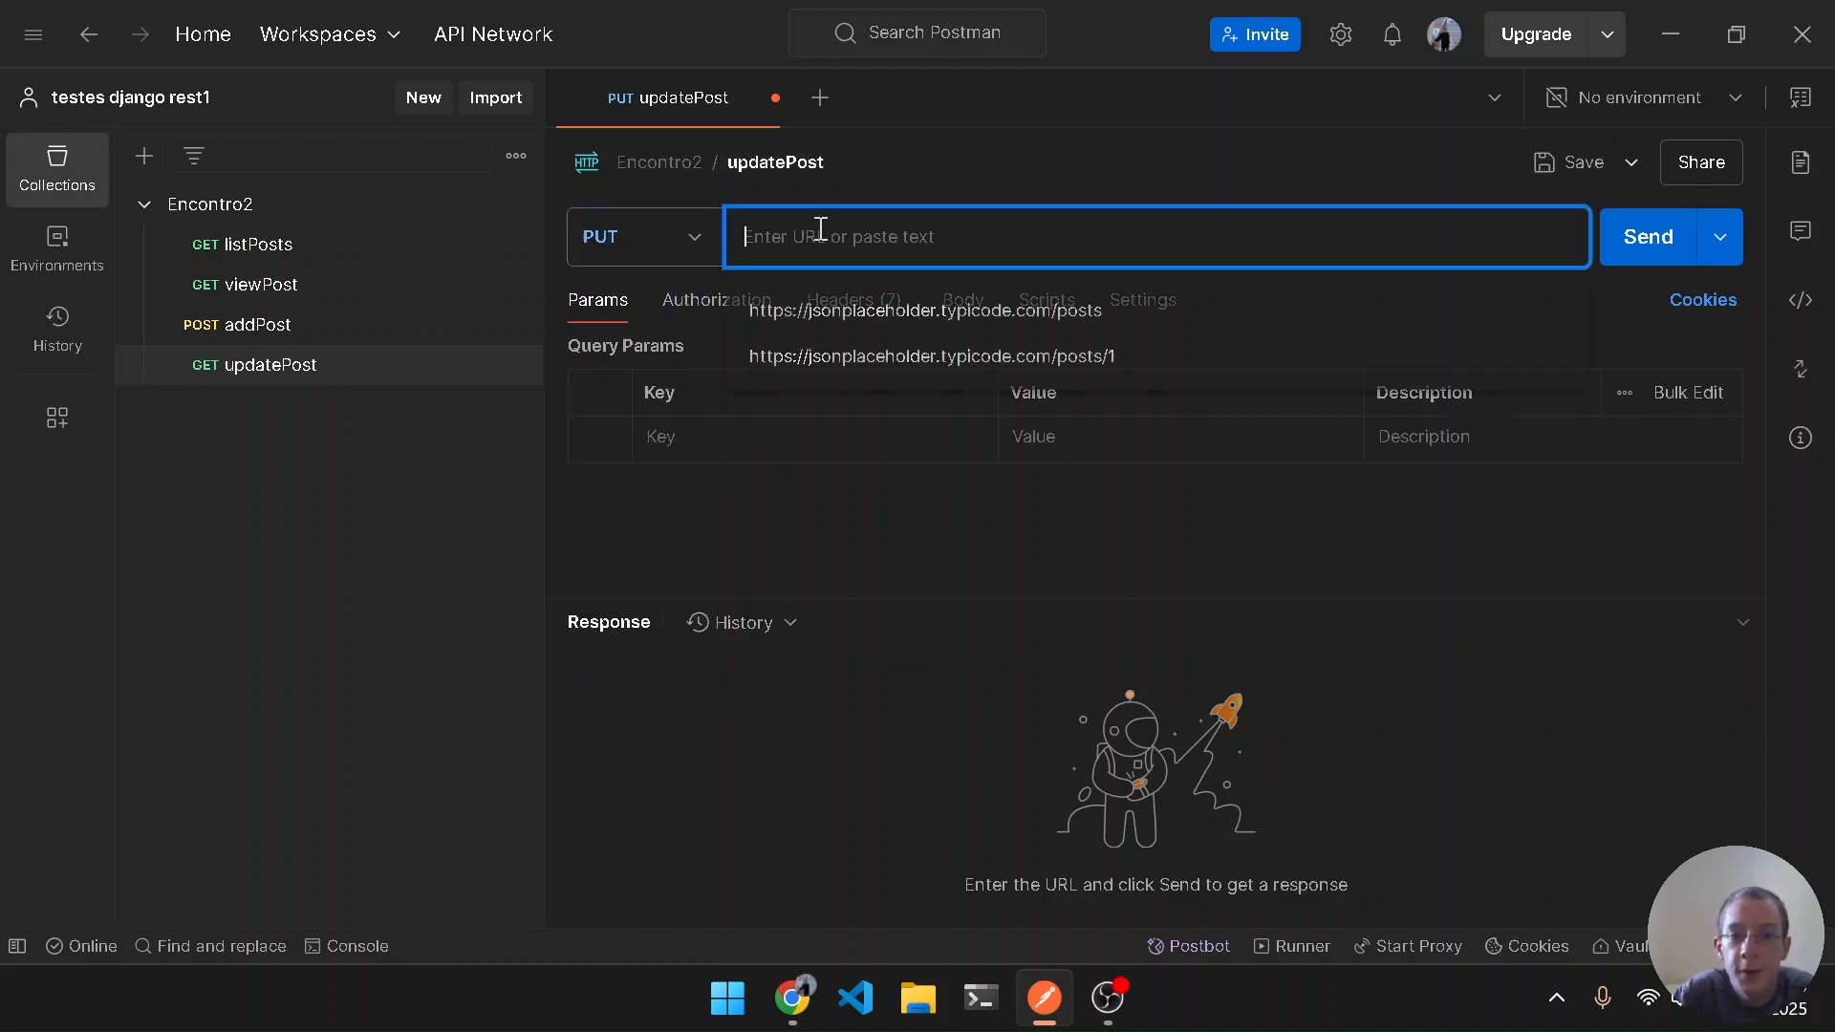
key("Down")
key("Return")
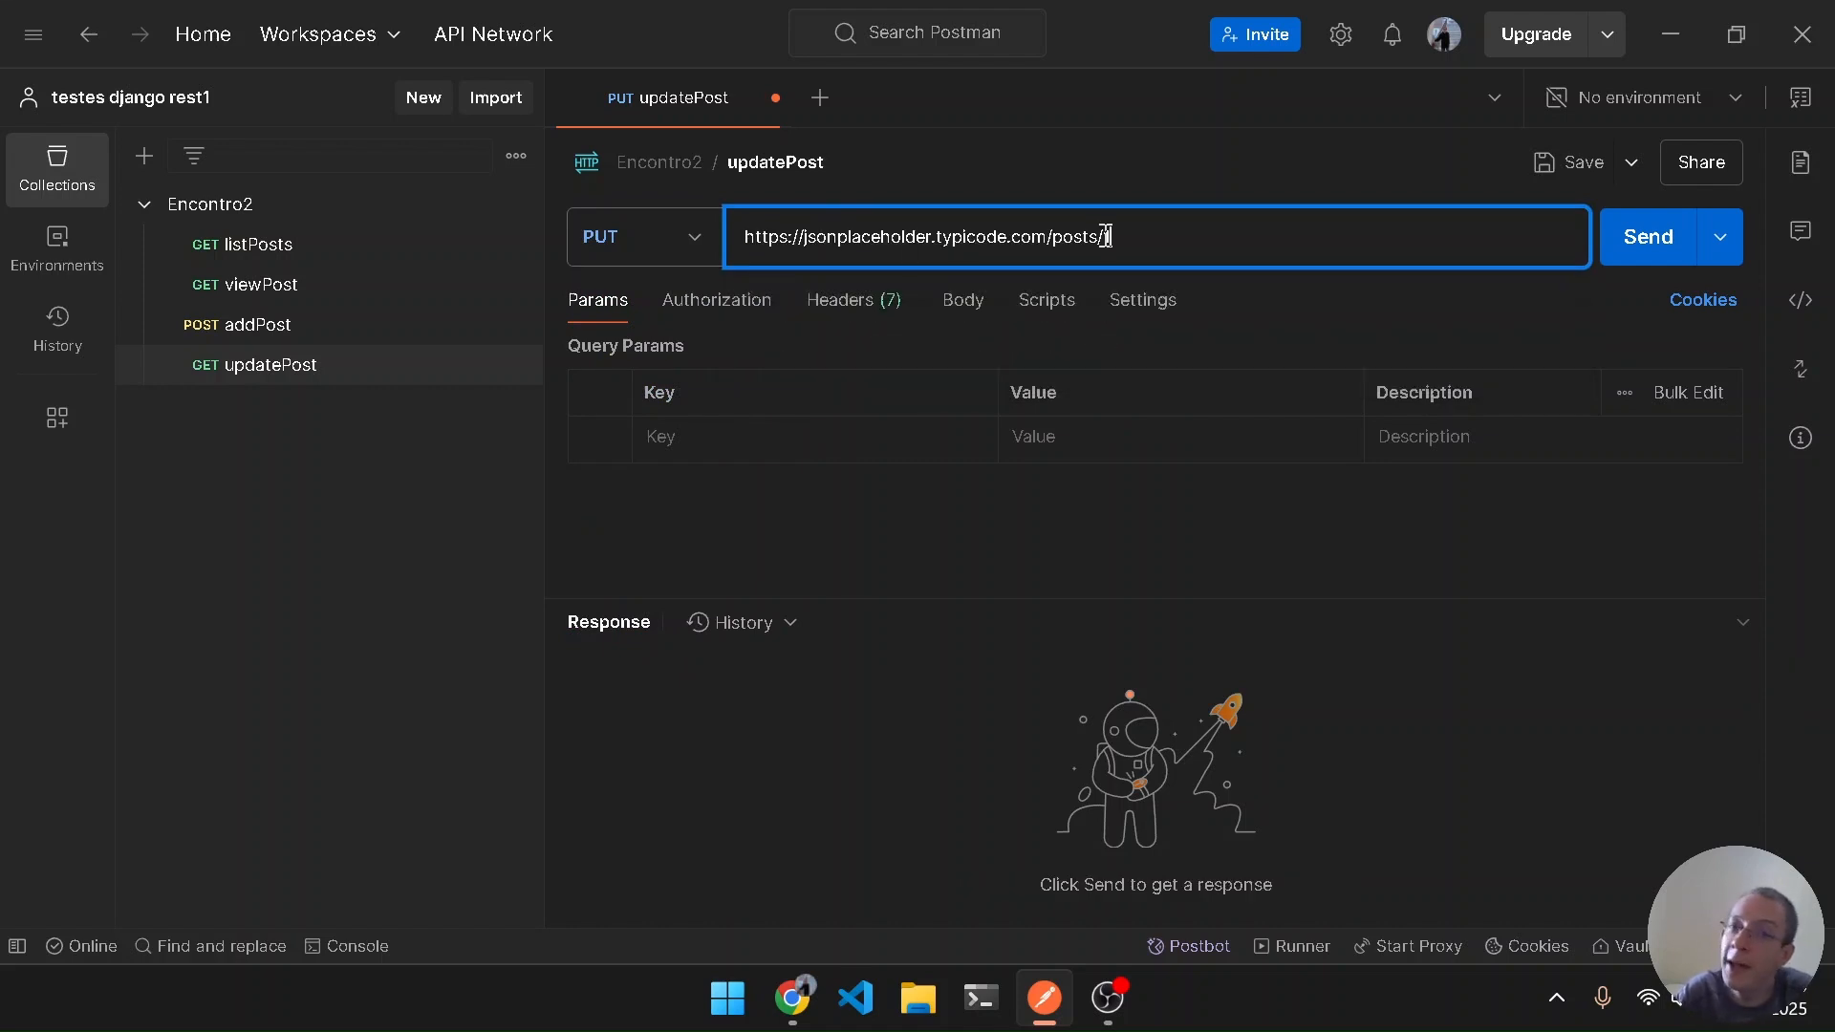
left_click_drag(1051, 238, 1134, 238)
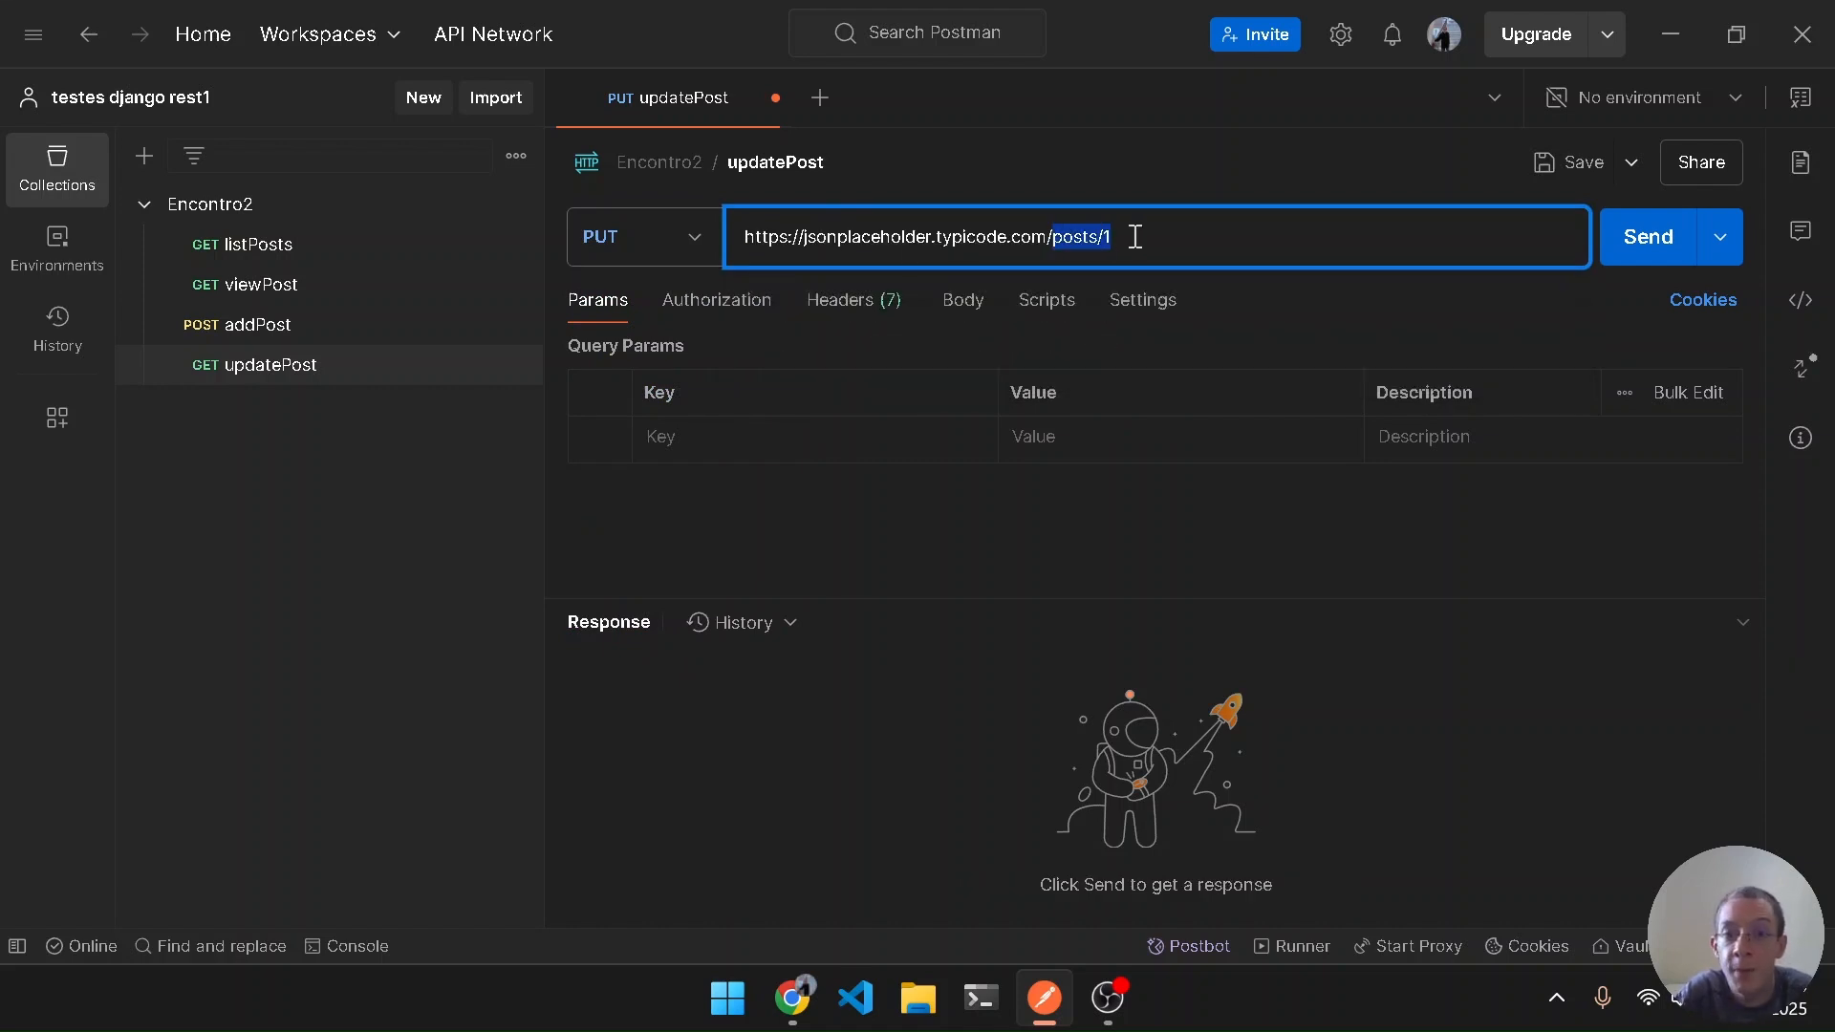
left_click(1134, 238)
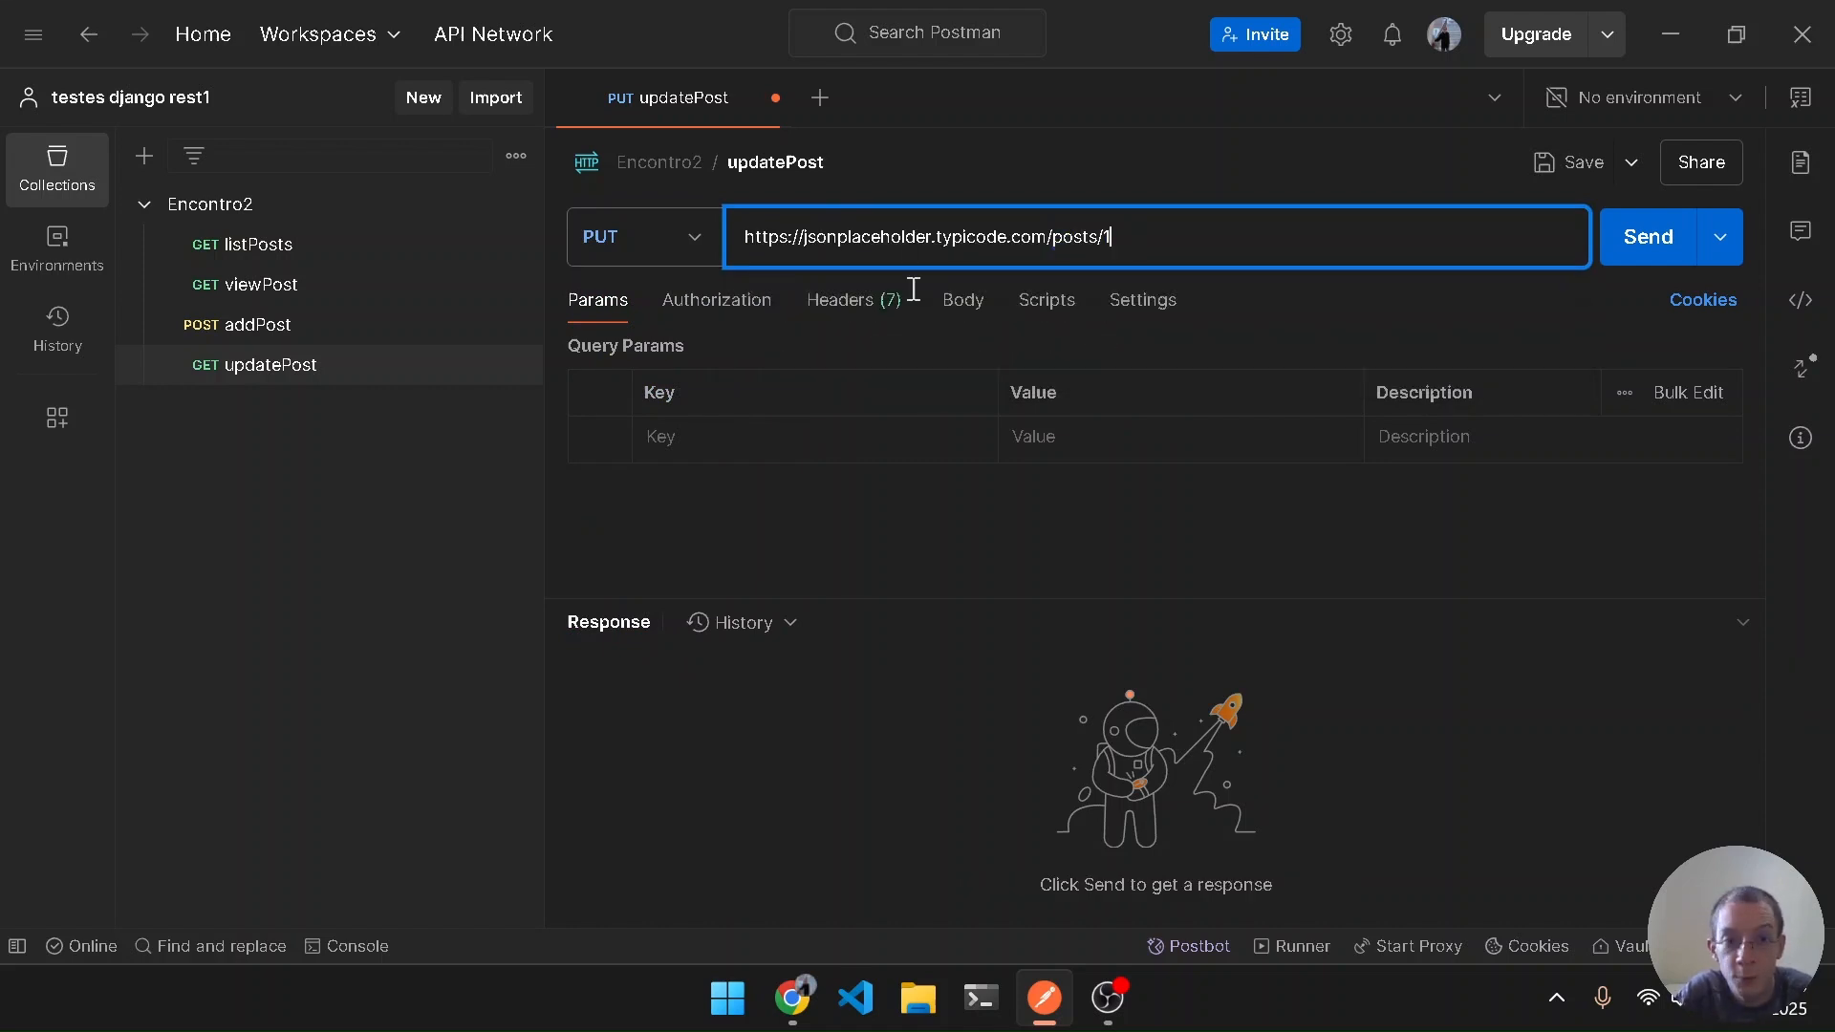
Add a Content-Type header with the value application/json to the updatePost request
left_click(854, 322)
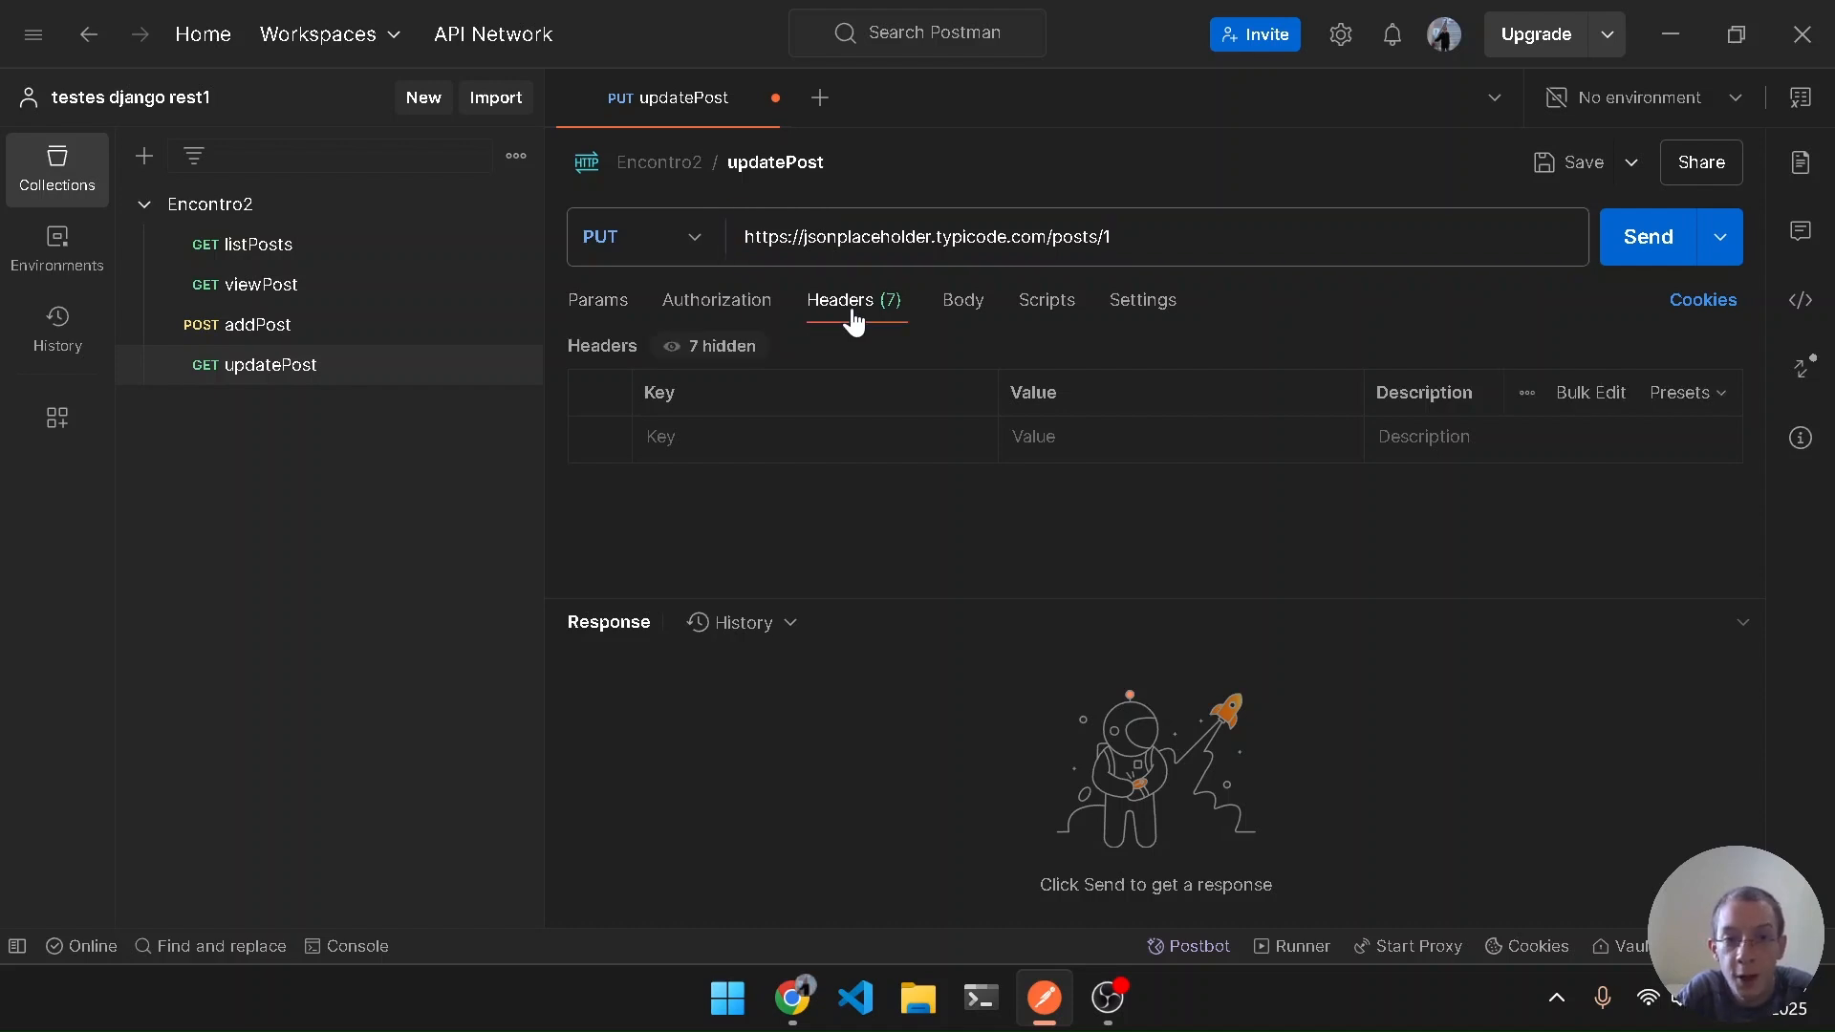
left_click(847, 436)
type("content")
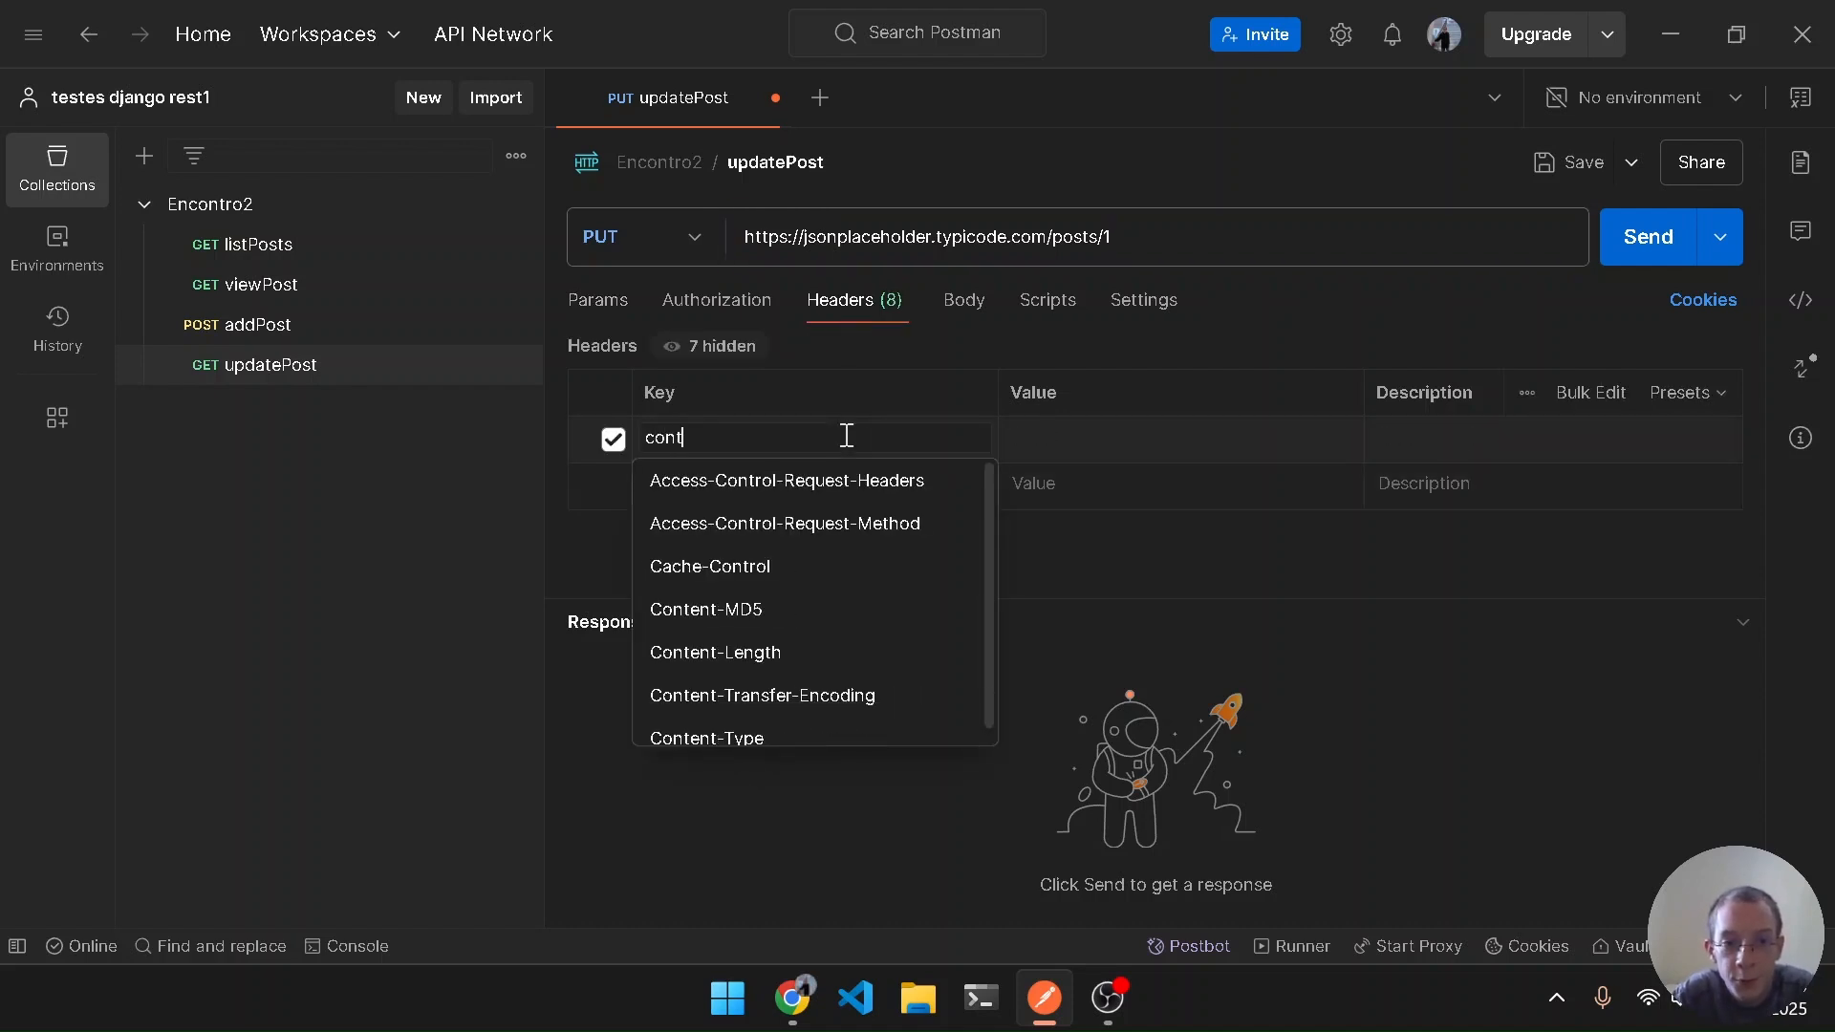
key("Down")
key("Down")
key("Down")
key("Down")
key("Return")
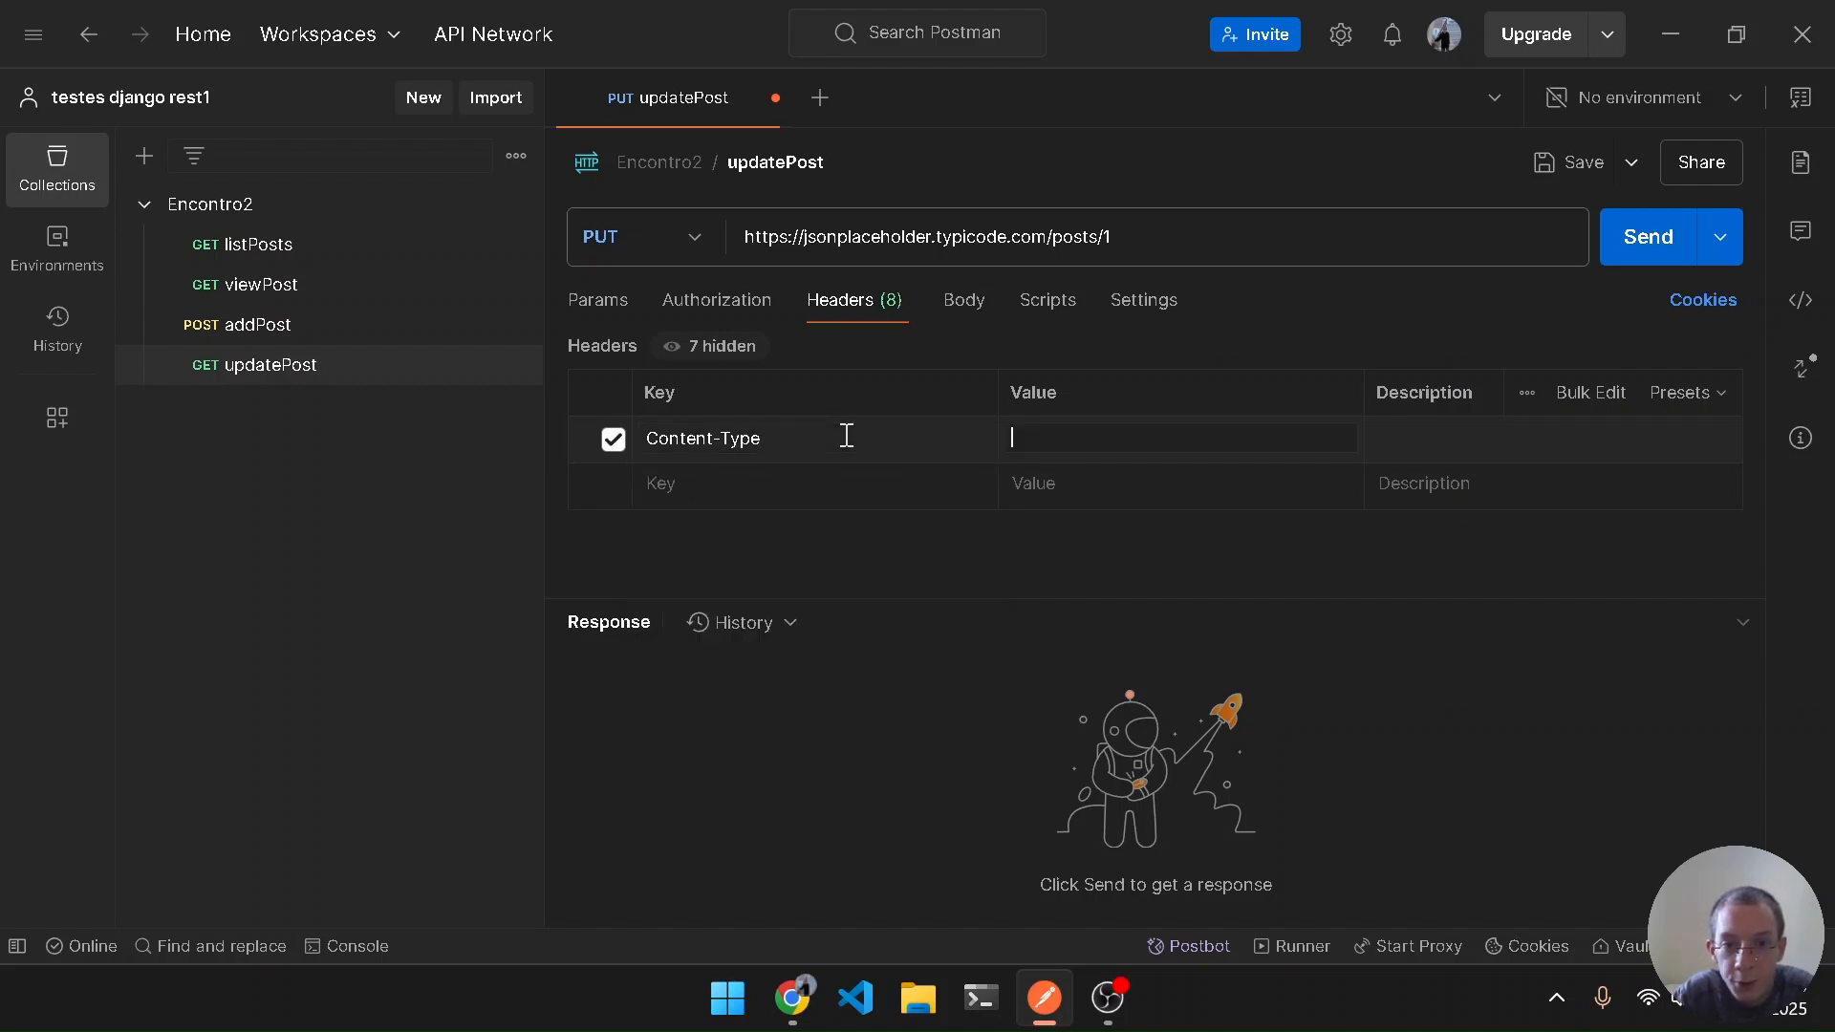
type("app")
key("Down")
key("Down")
key("Down")
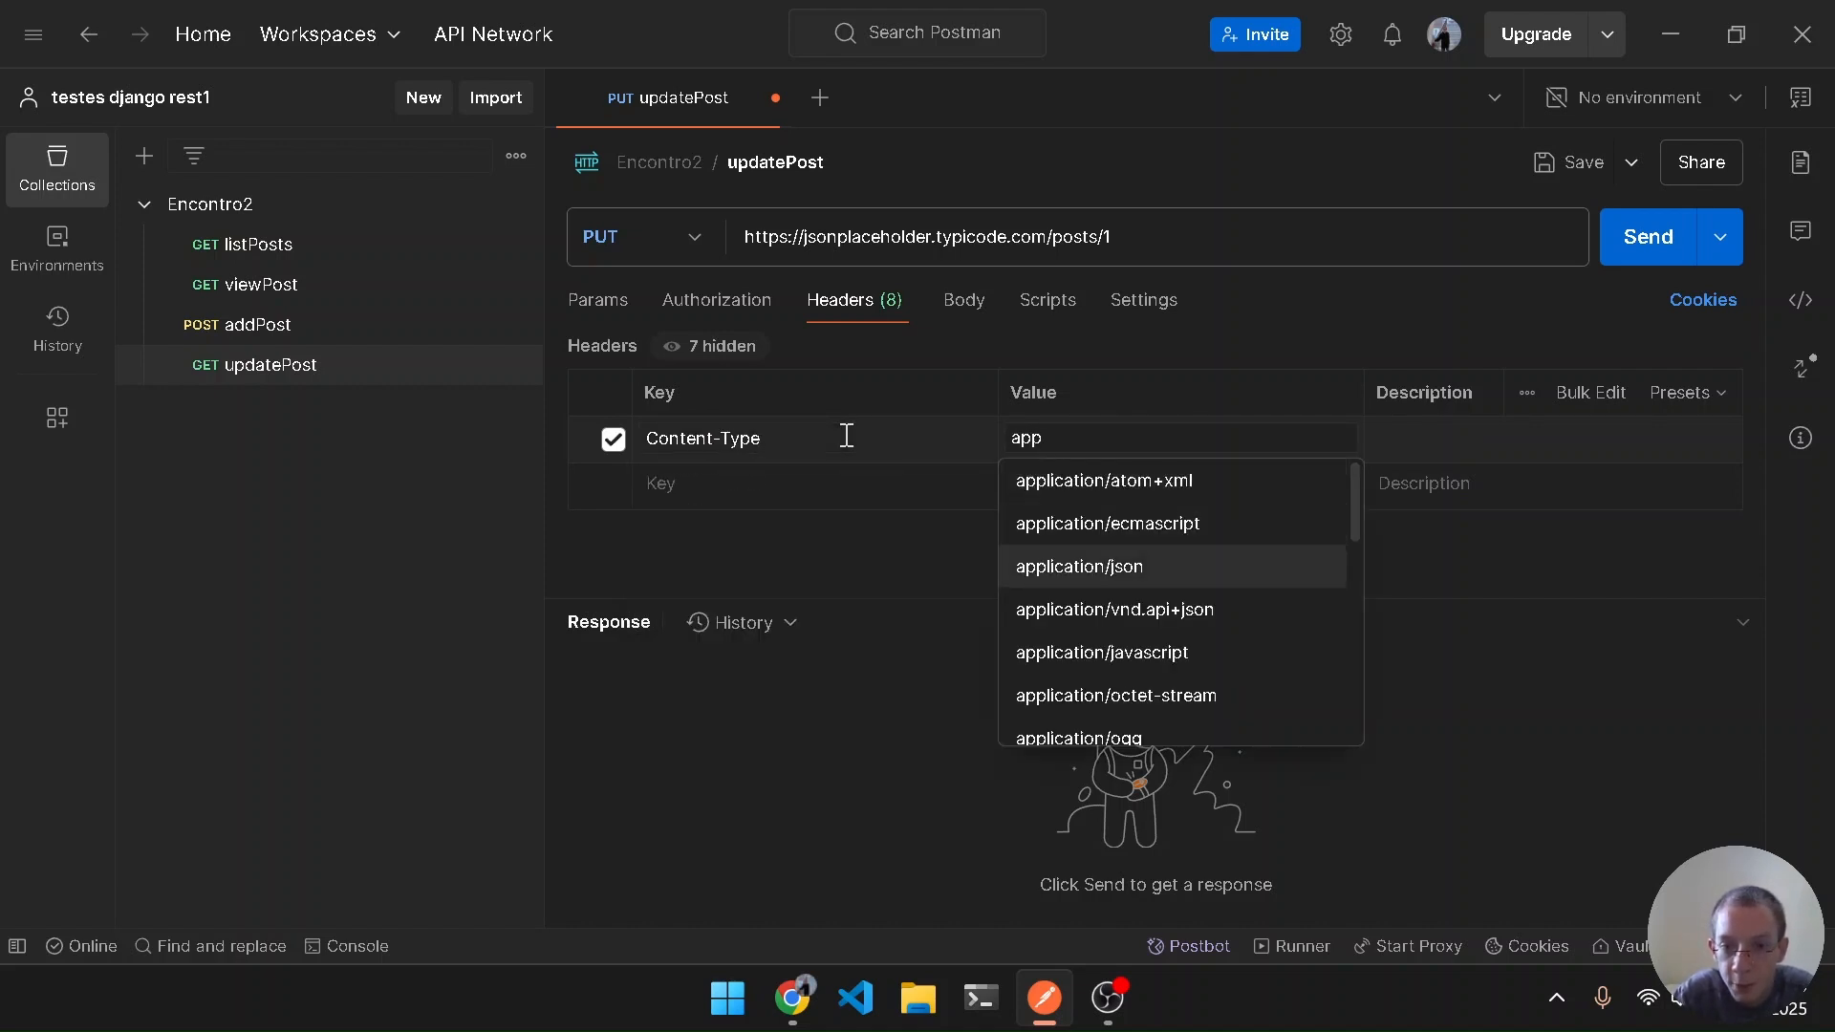
key("Return")
Set the updatePost body to raw JSON and check the required body fields on the PUT slide
left_click(963, 304)
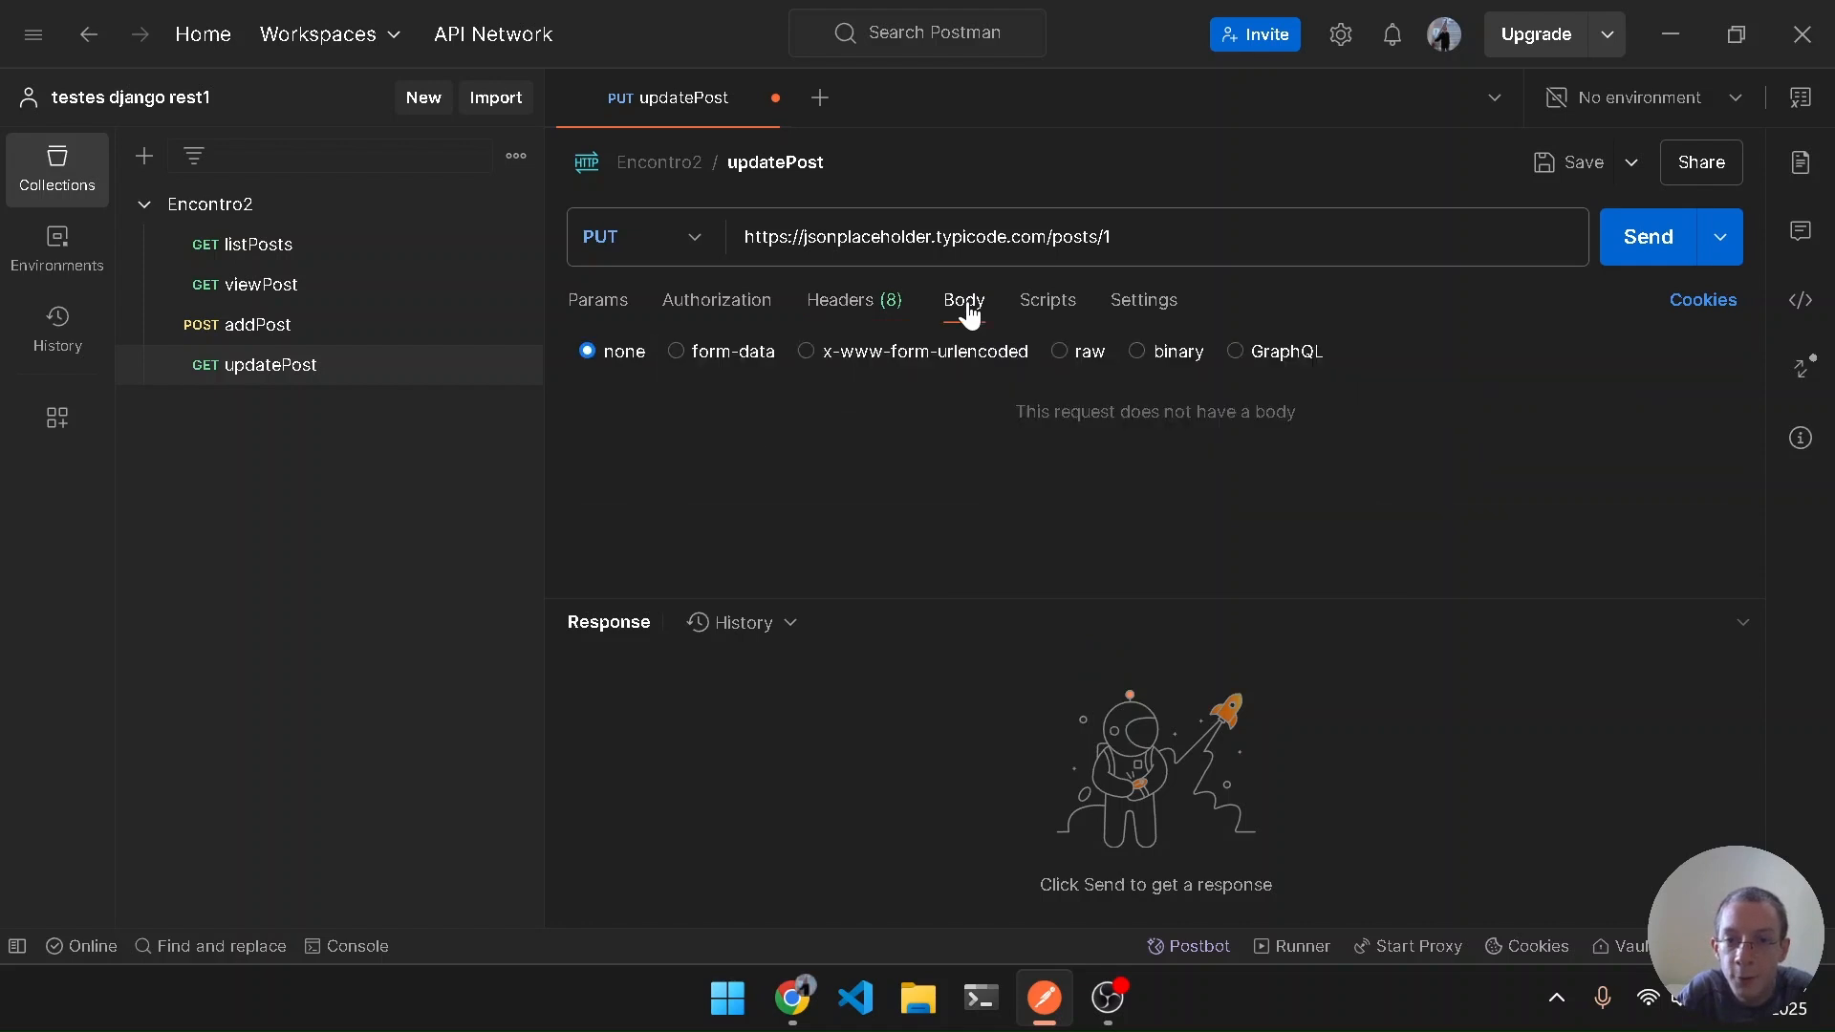
left_click(1063, 354)
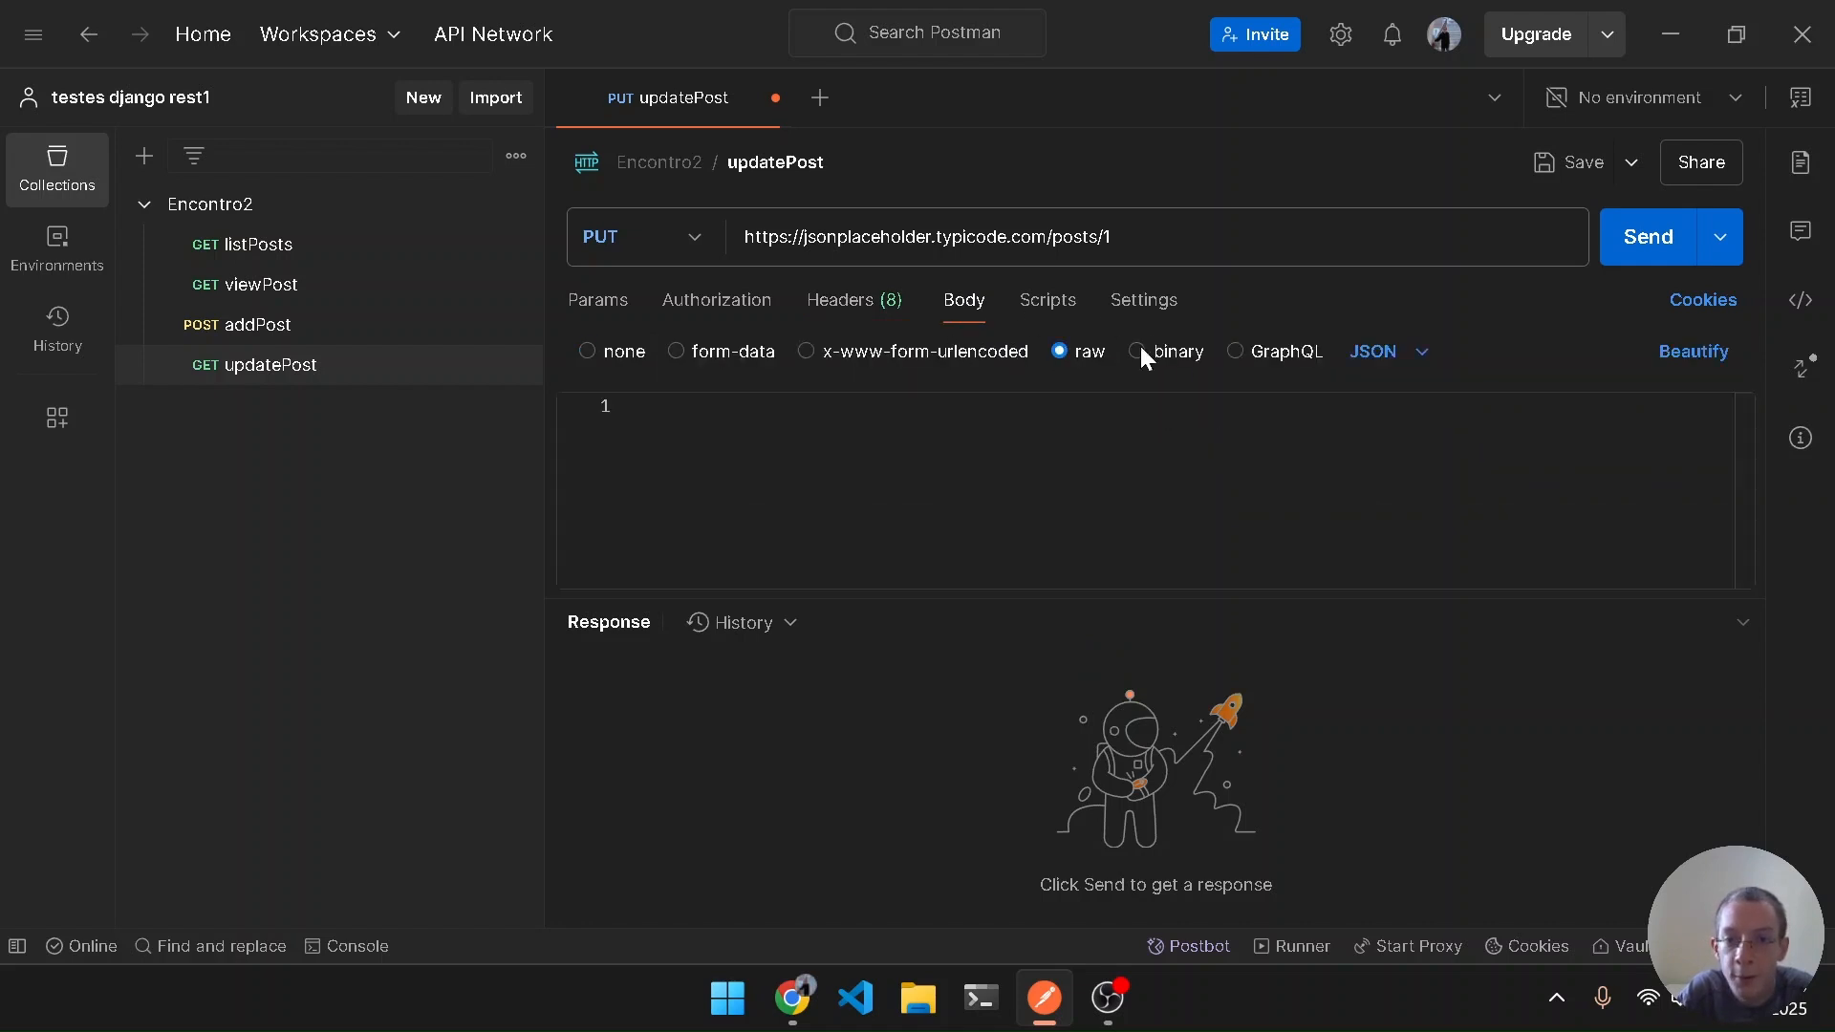
left_click(1379, 450)
key("alt+Tab")
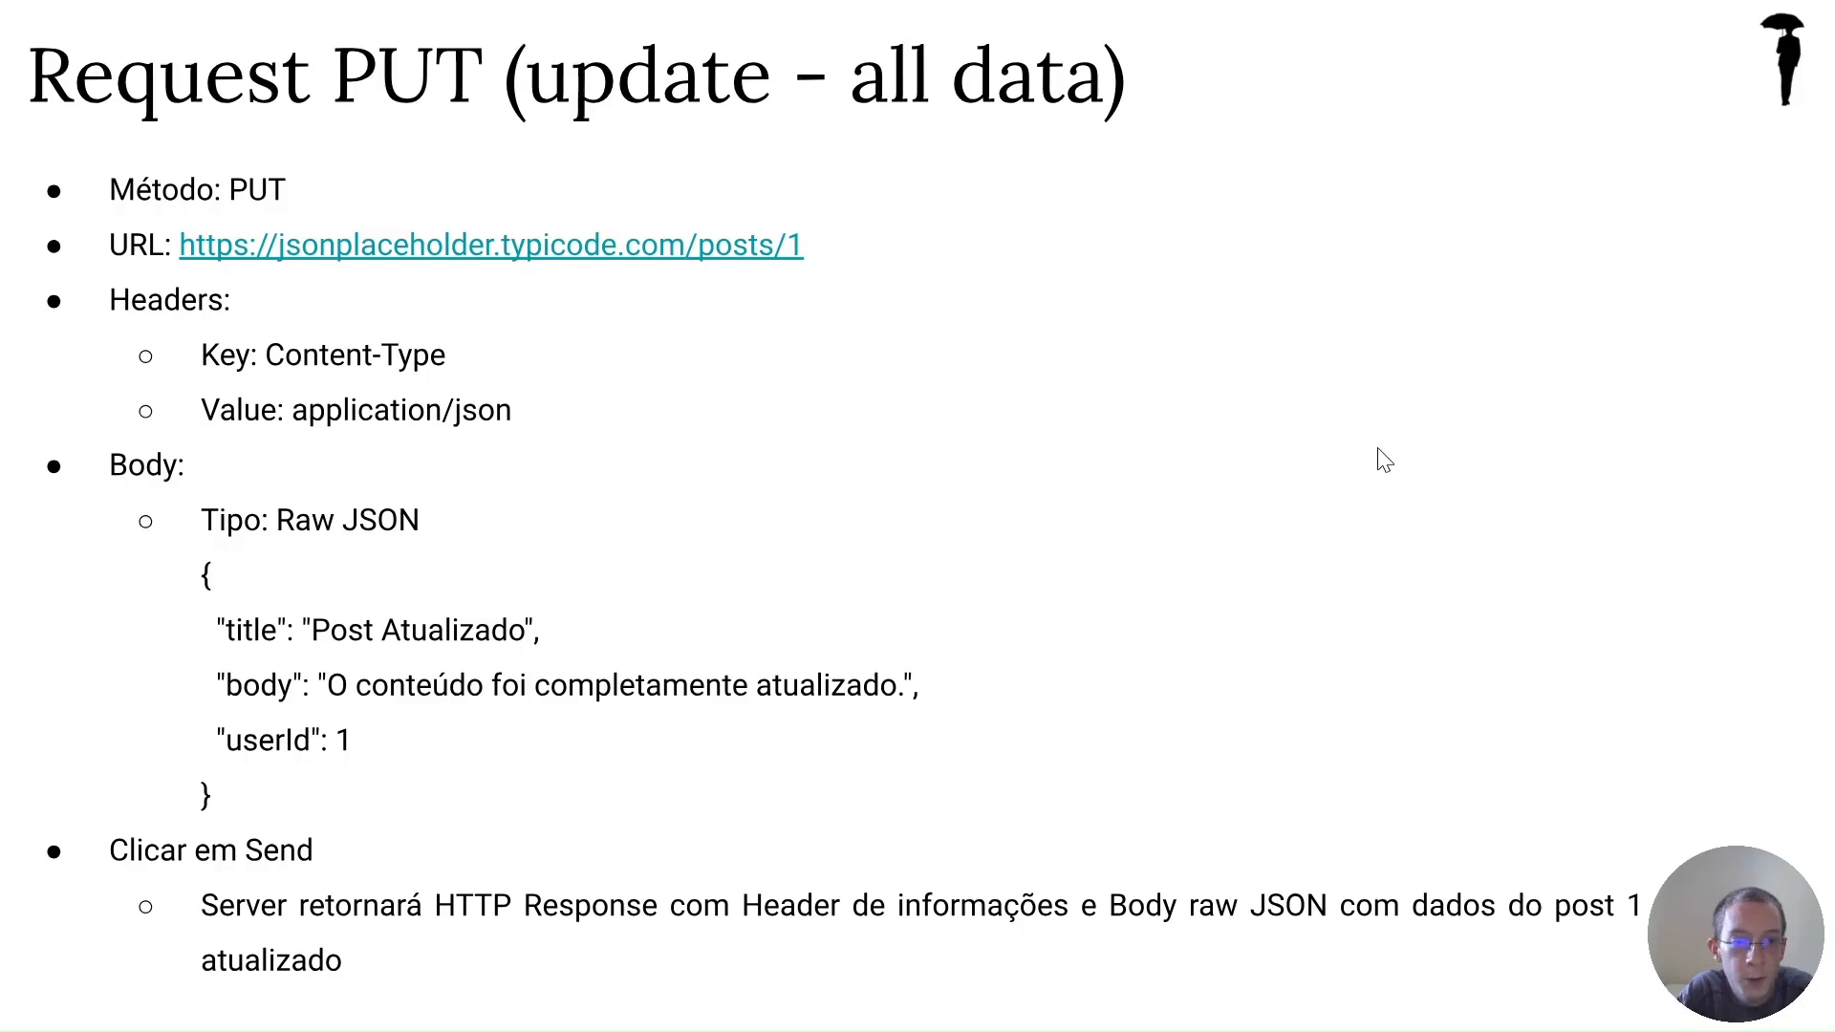
key("alt+Tab")
Start a JSON object in the updatePost body with title and body keys on separate lines, leaving their values empty
type("{")
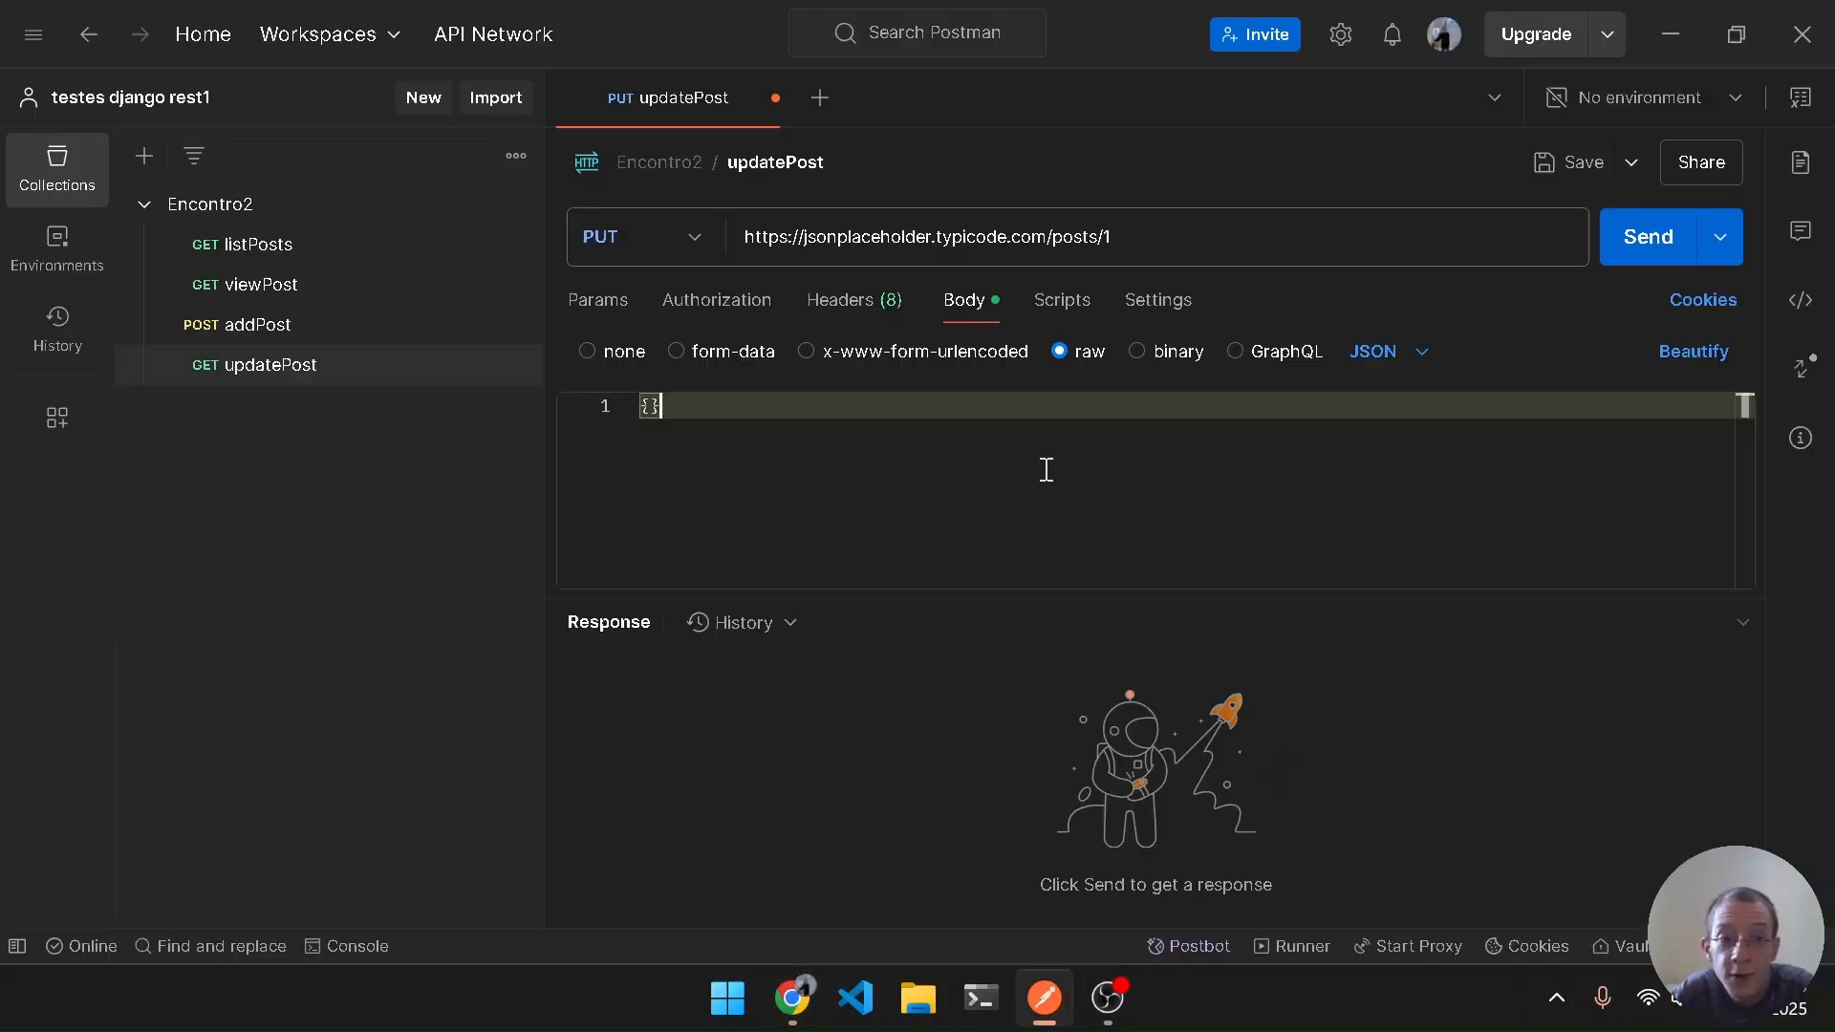
key("Return")
type("\"title\"")
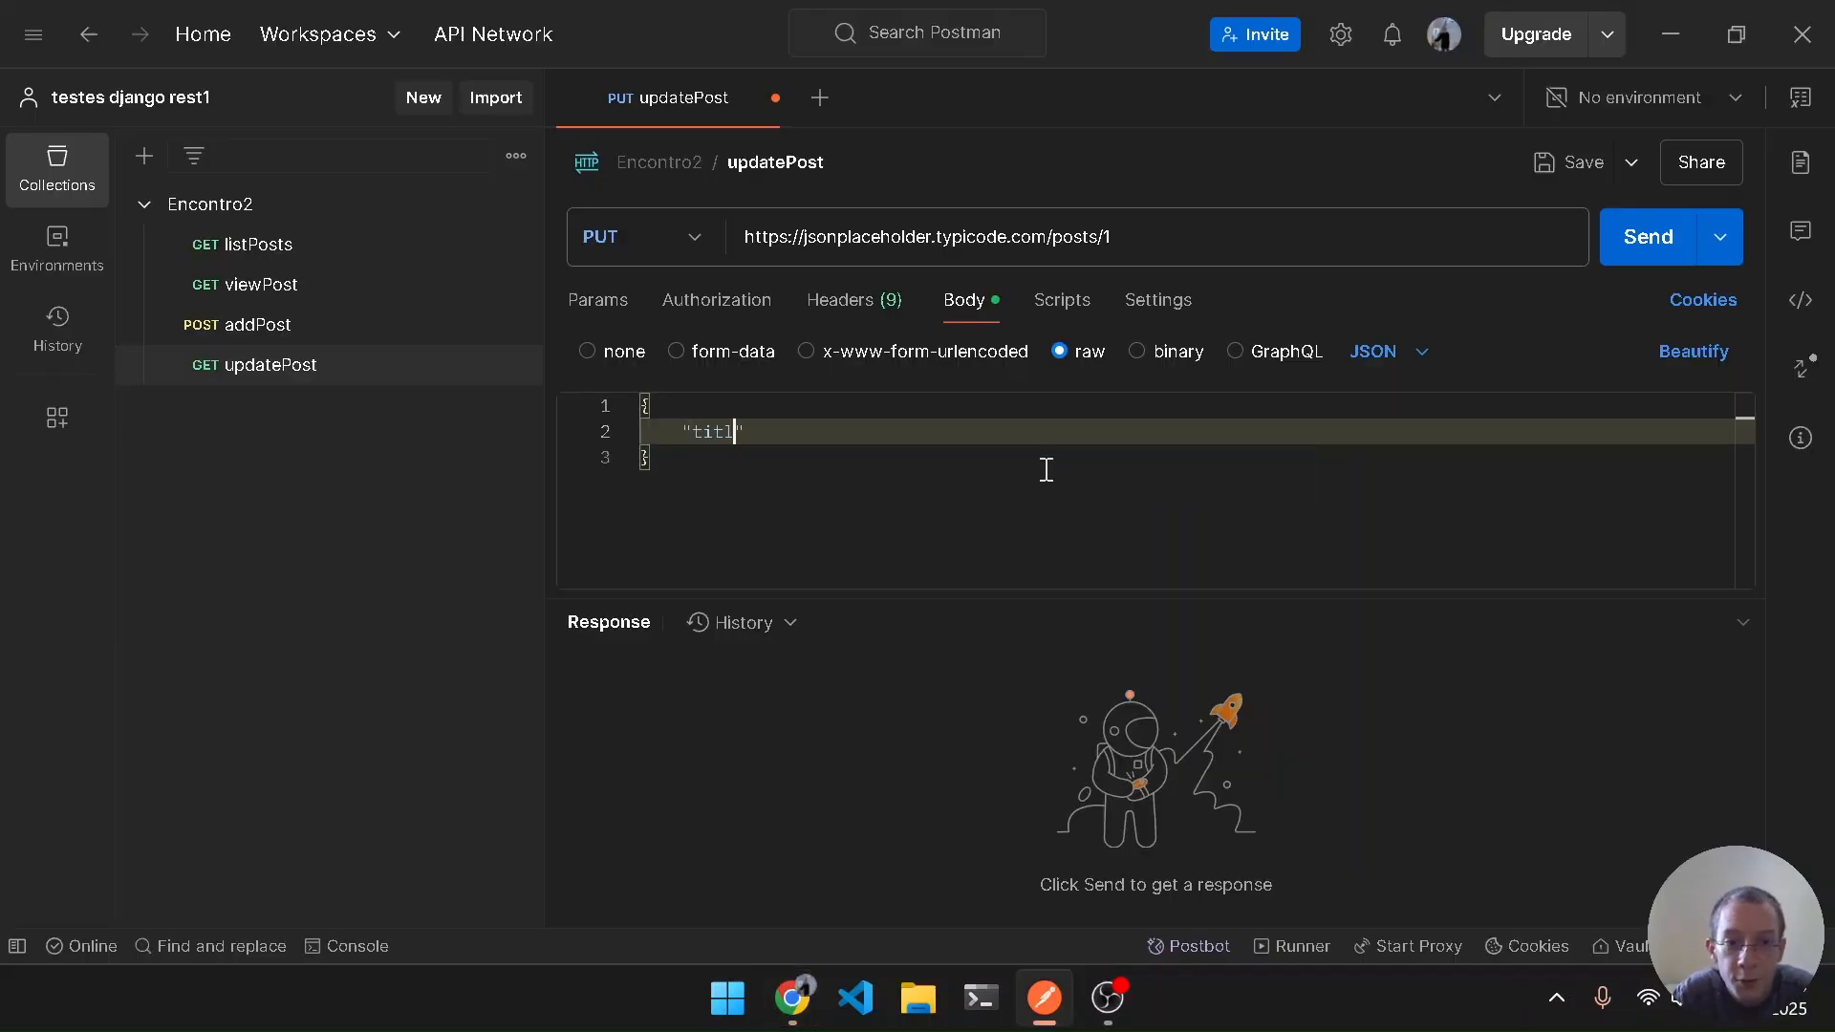
type(":")
key("Return")
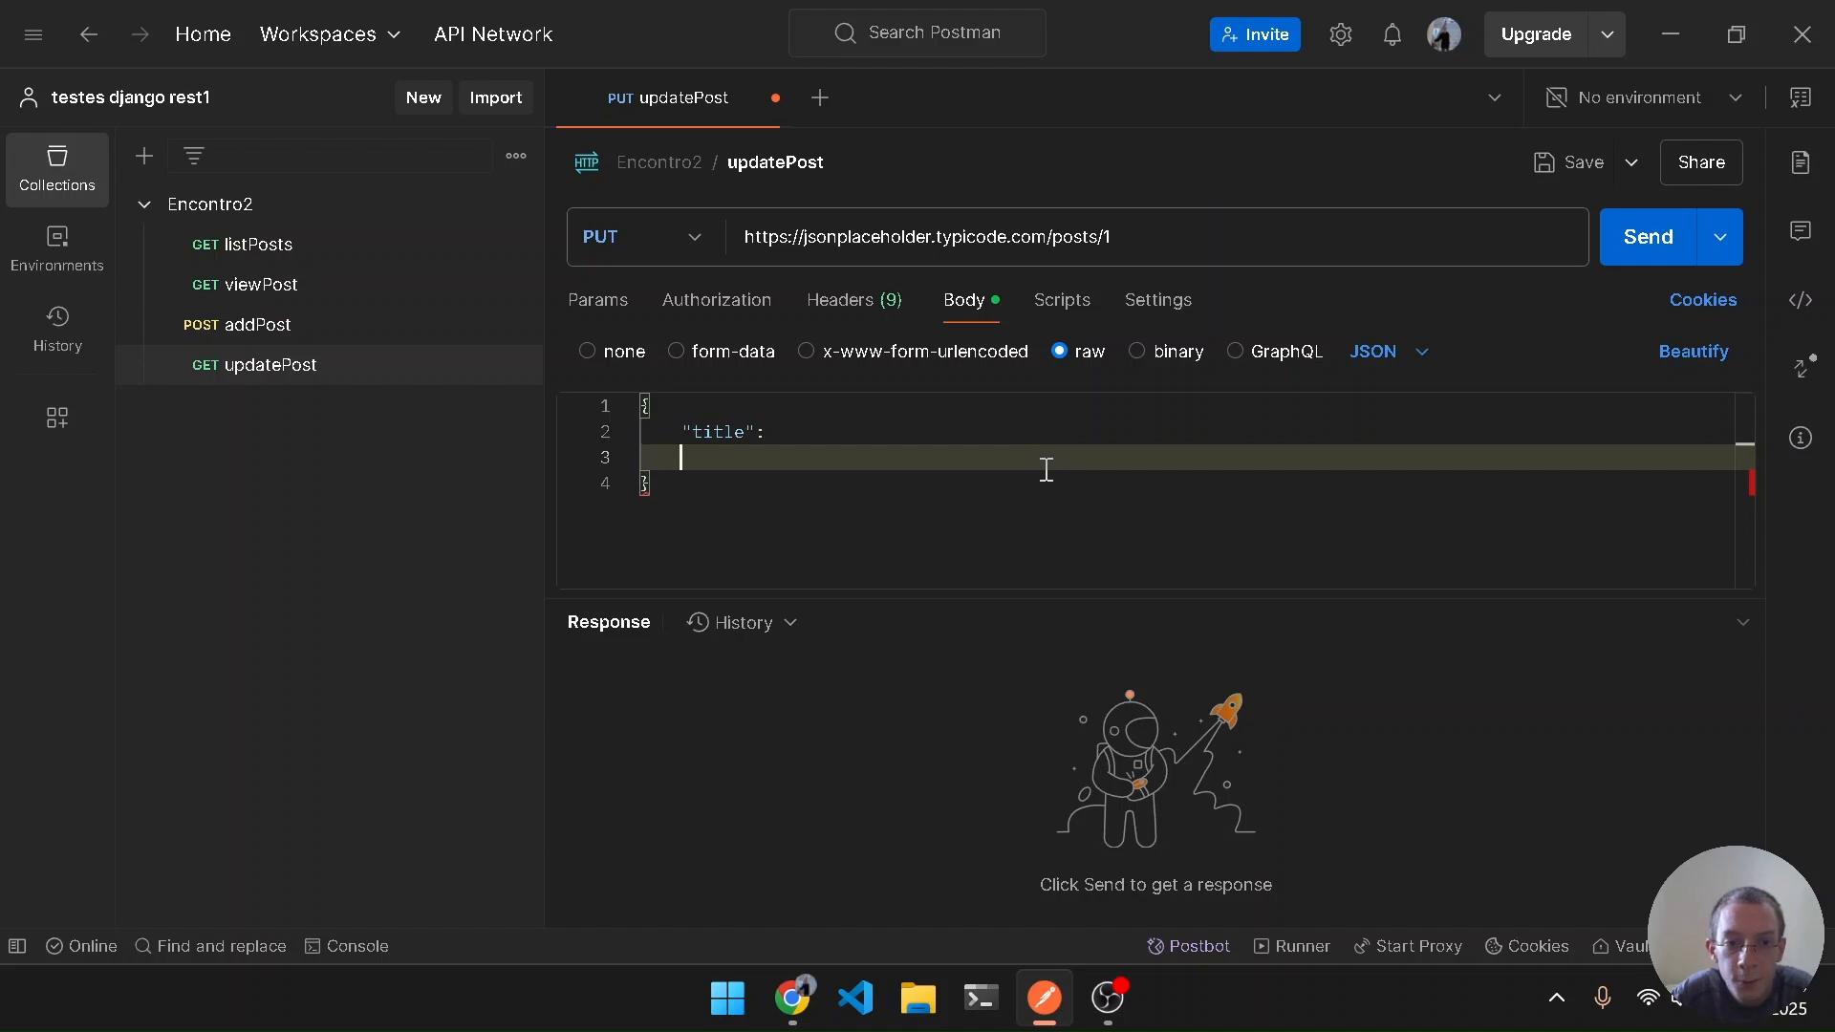
type("\"")
type("body\"")
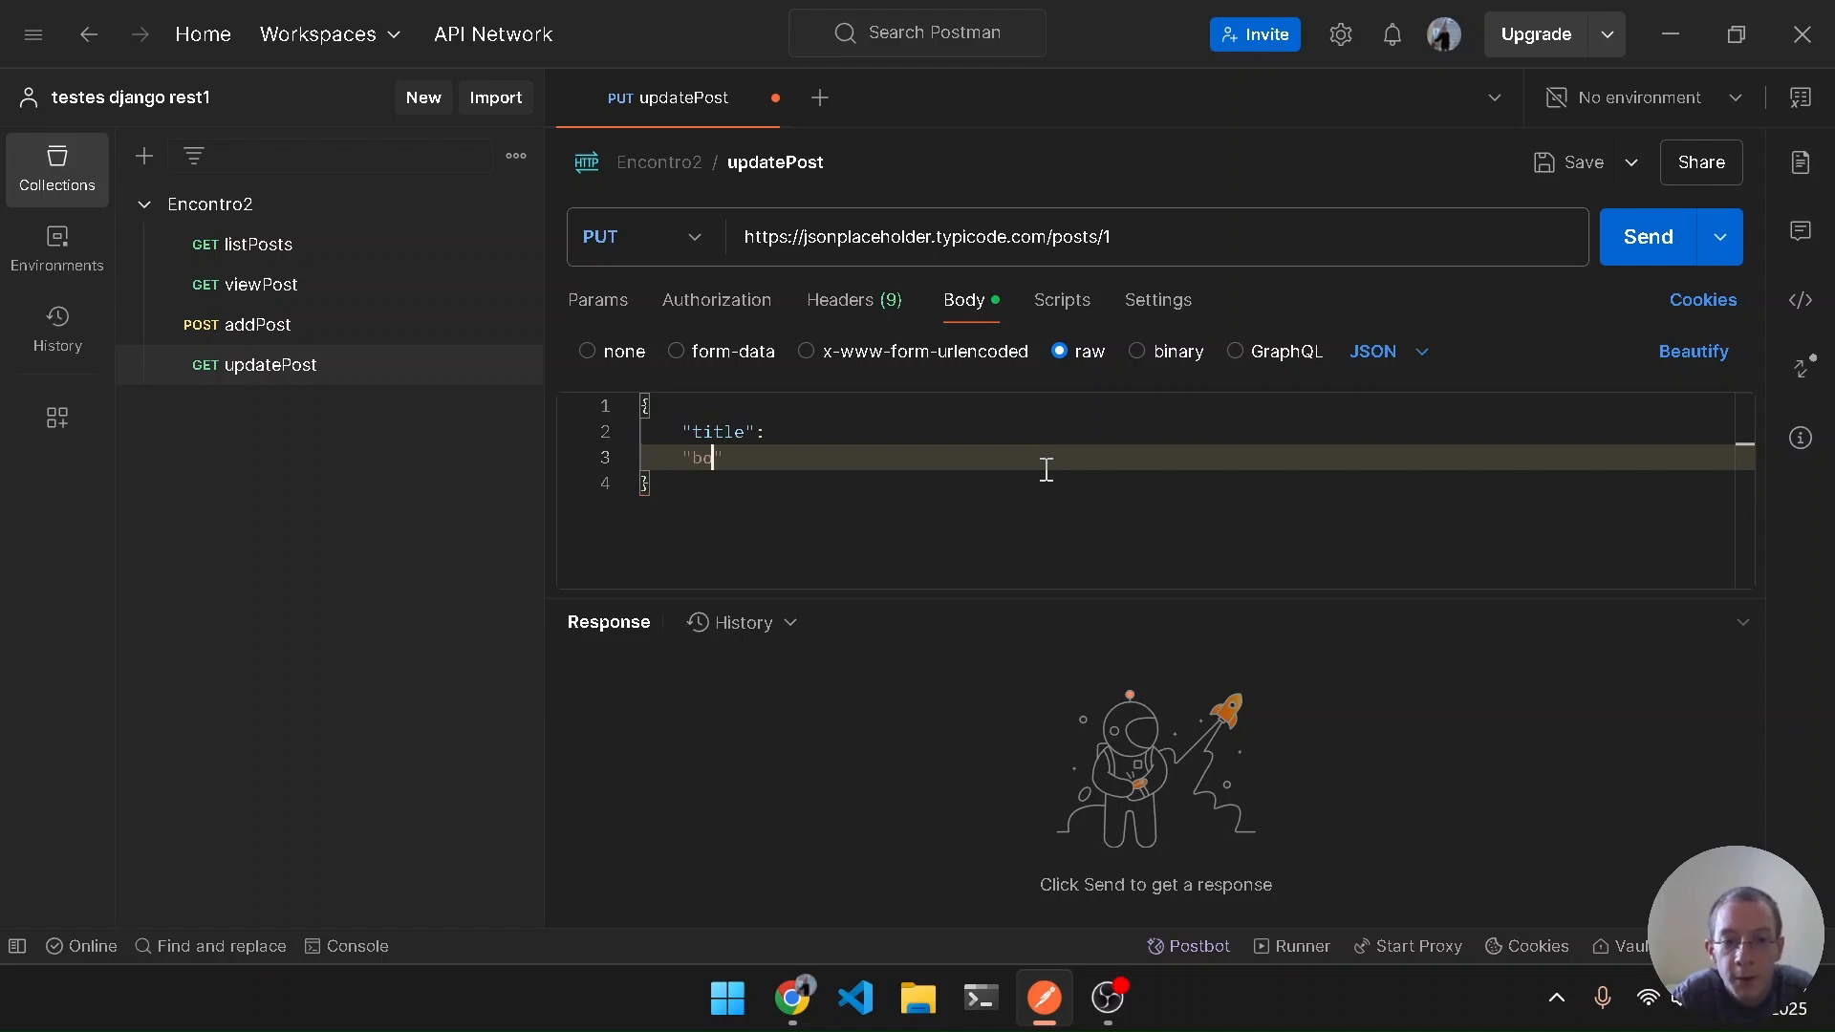
type(":")
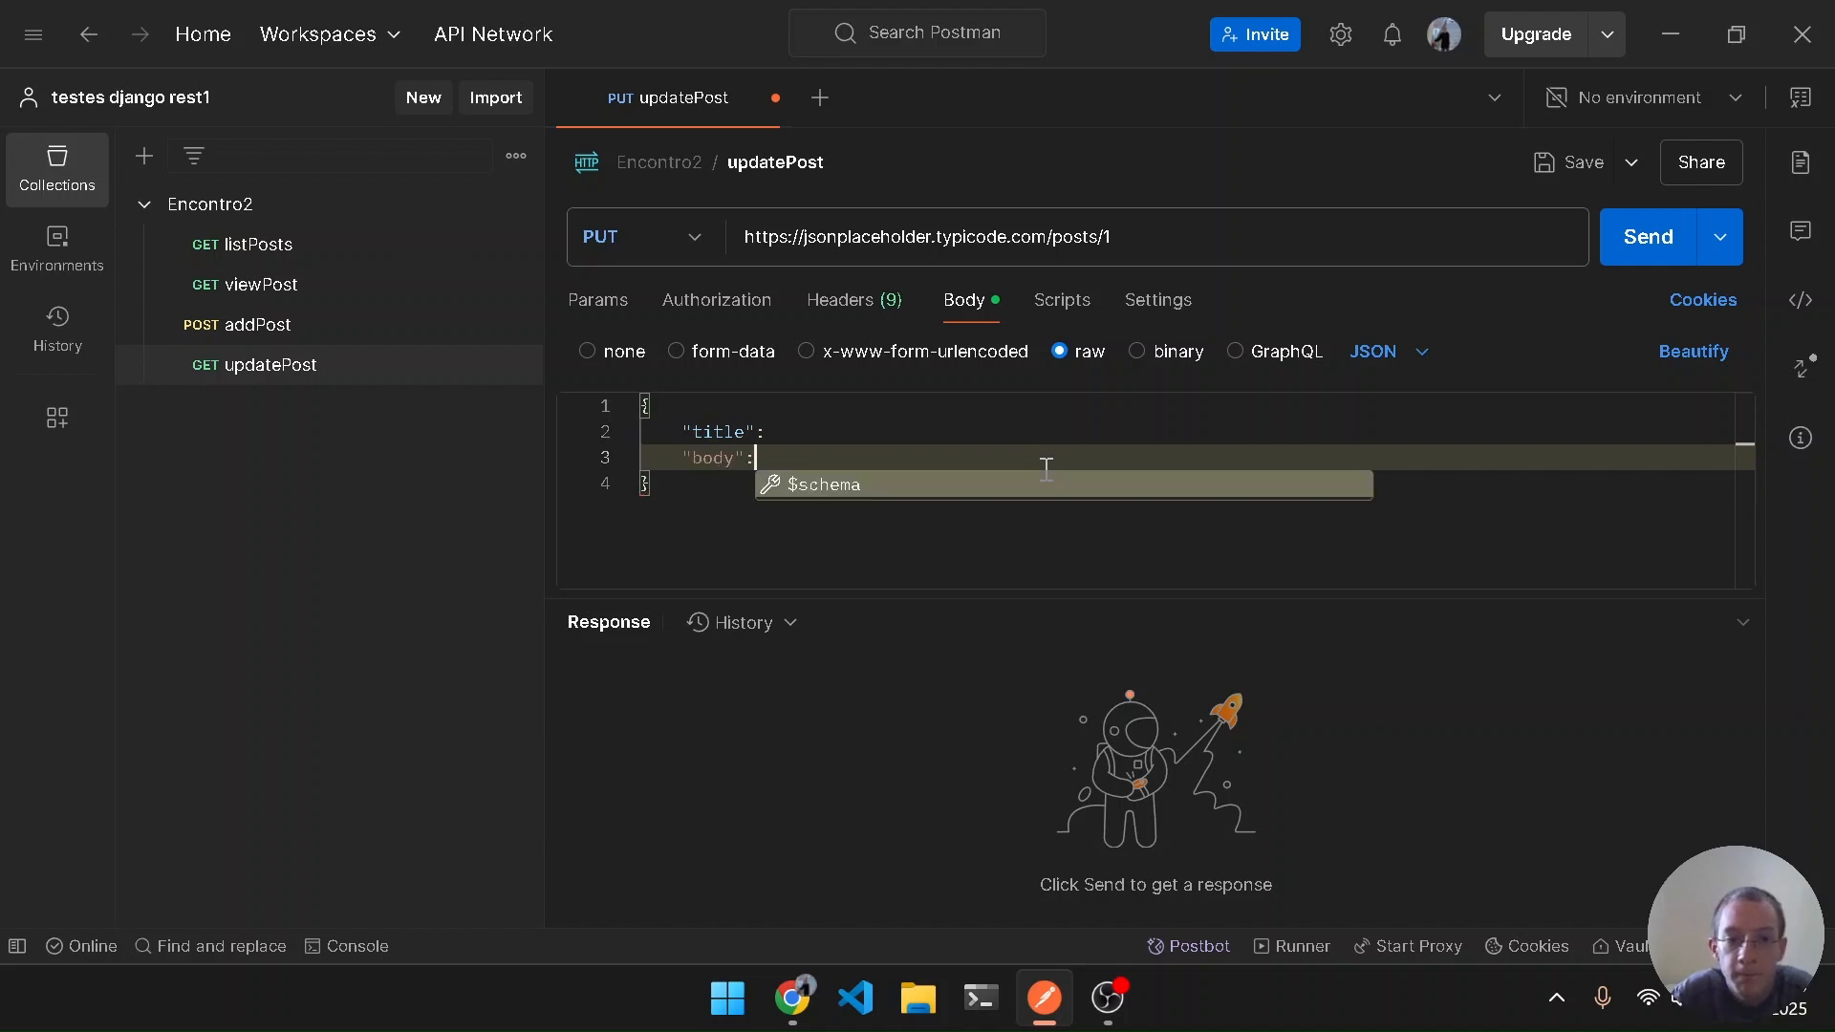
key("Return")
key("ctrl+z")
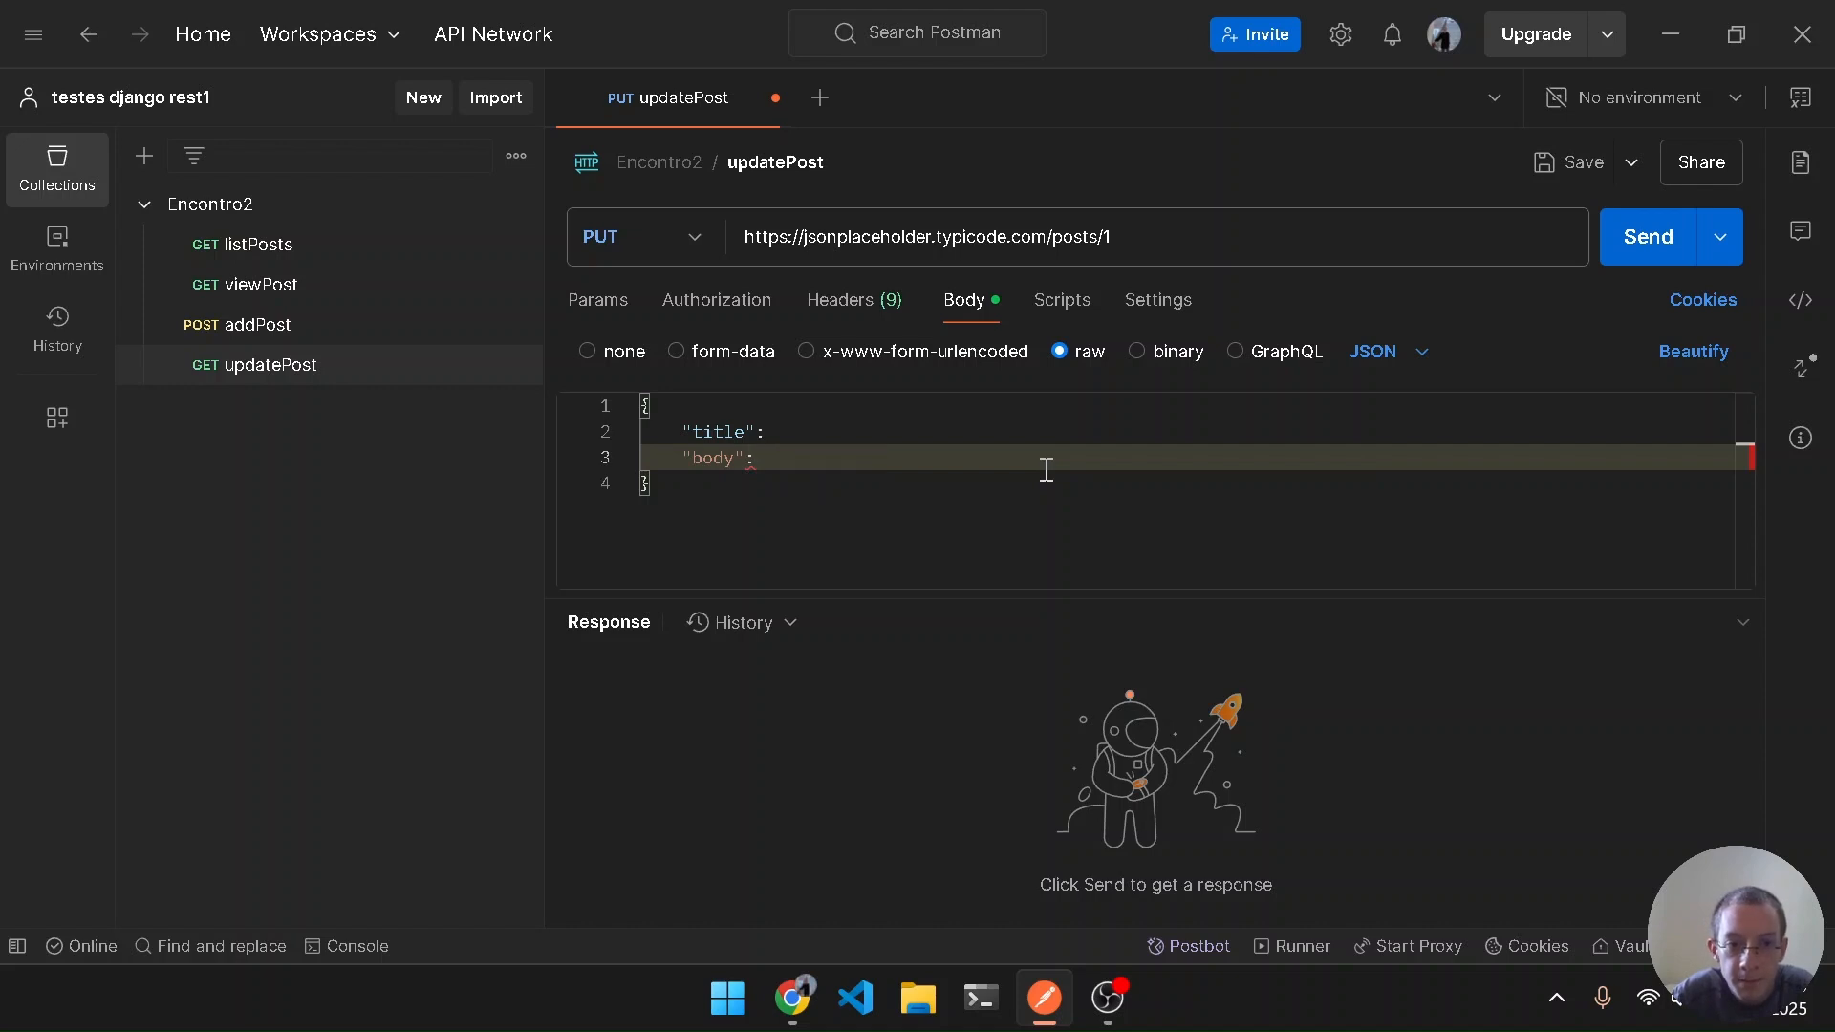
Add commas after the title and body keys in the JSON object
key("Escape")
key("Up")
key("End")
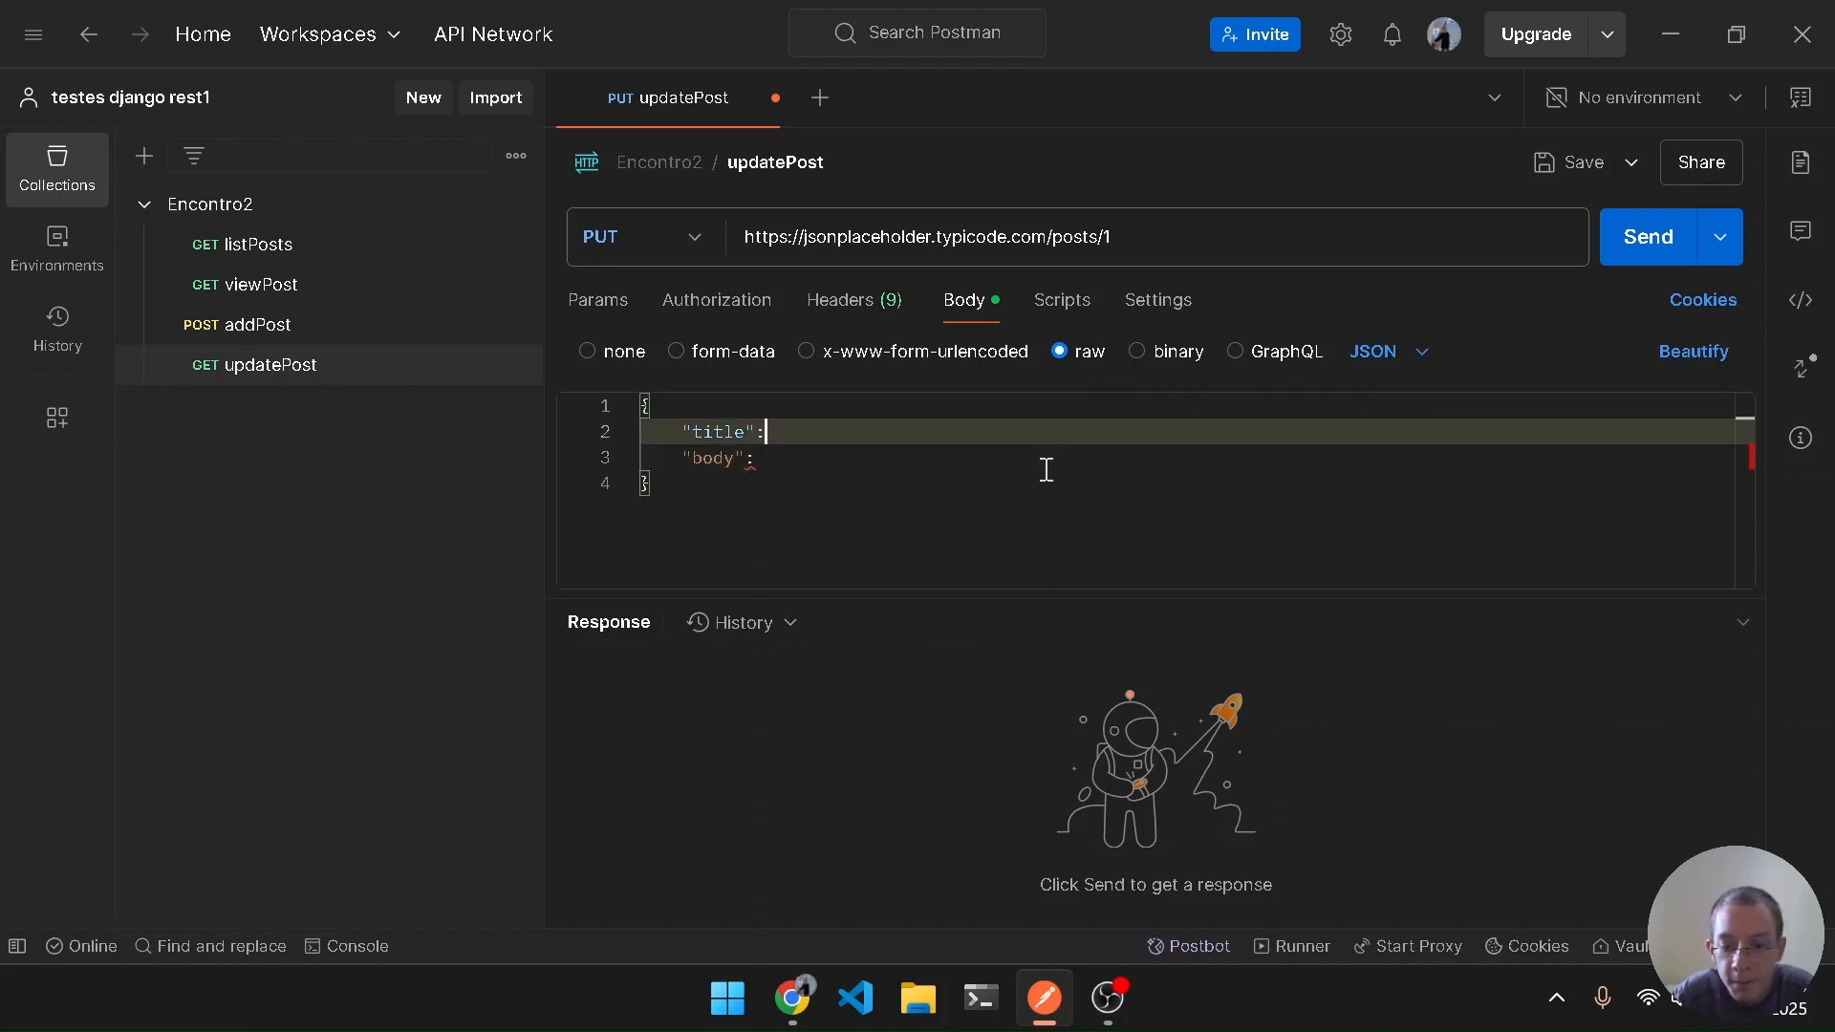
type(",")
key("Down")
type(",")
Add a userId key with the value 1 as the last line of the JSON object
key("Return")
type("\"")
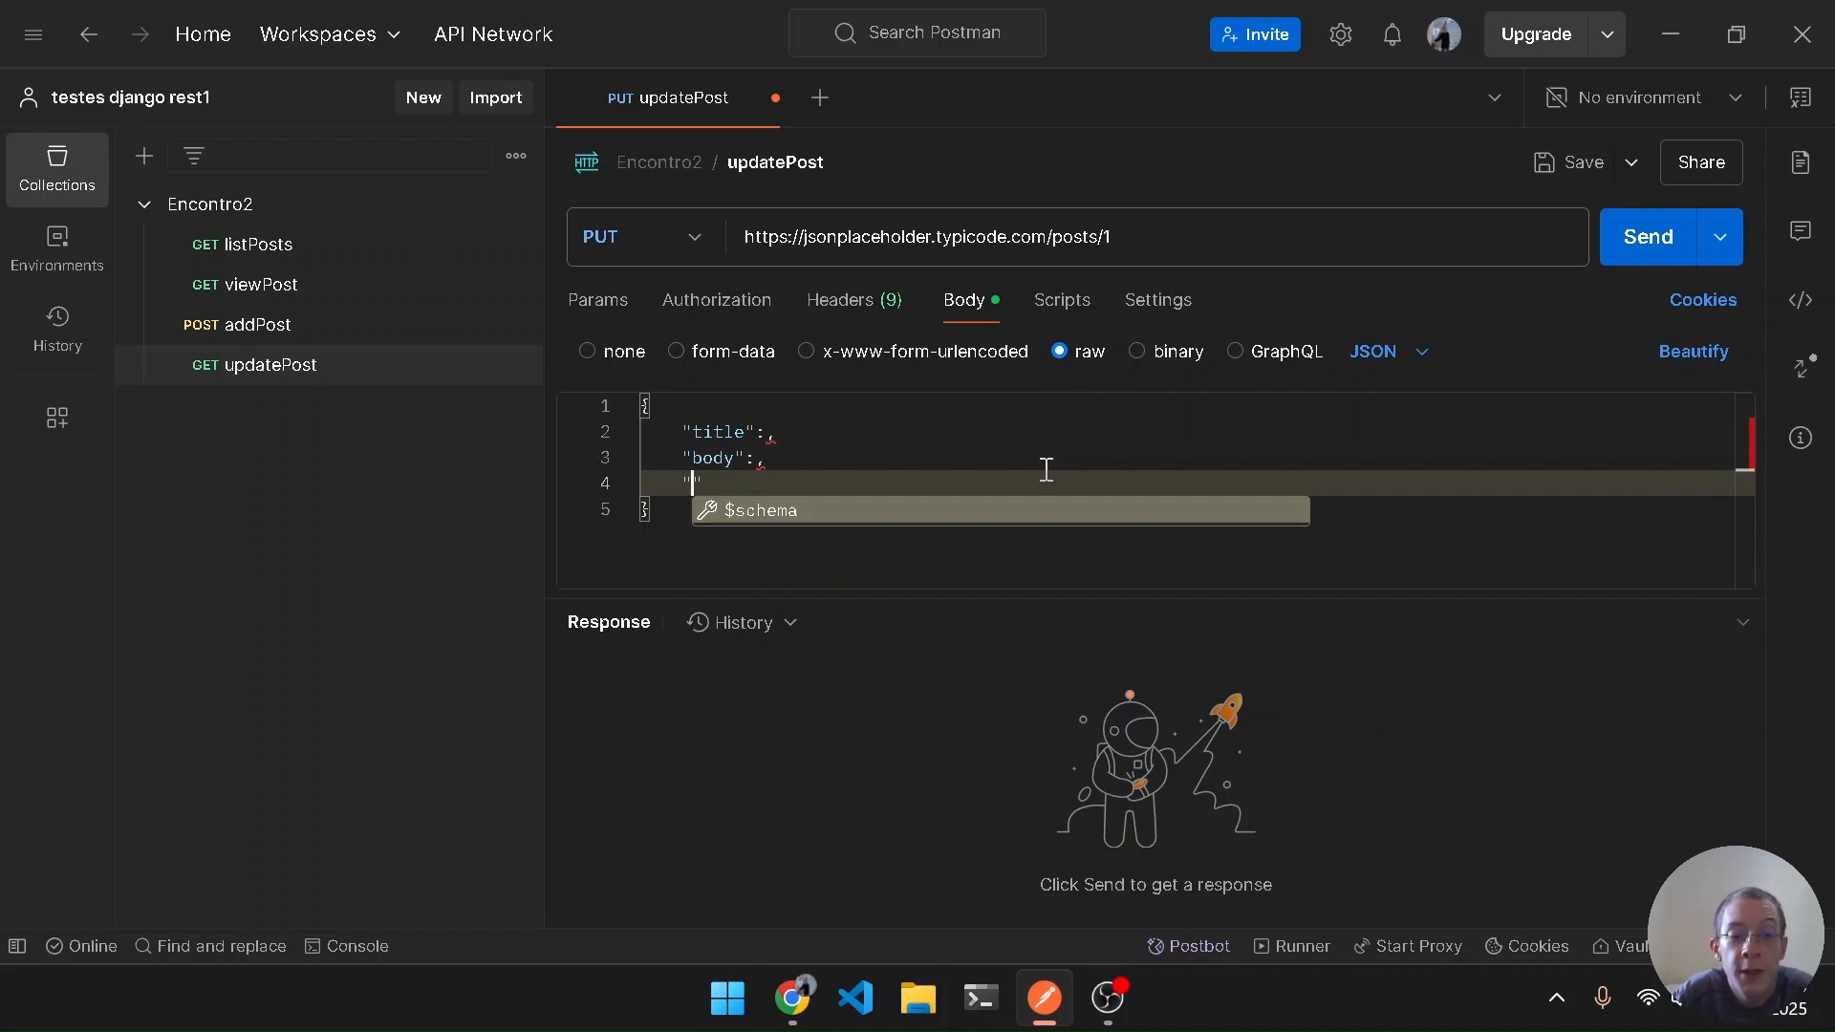
type("usrI")
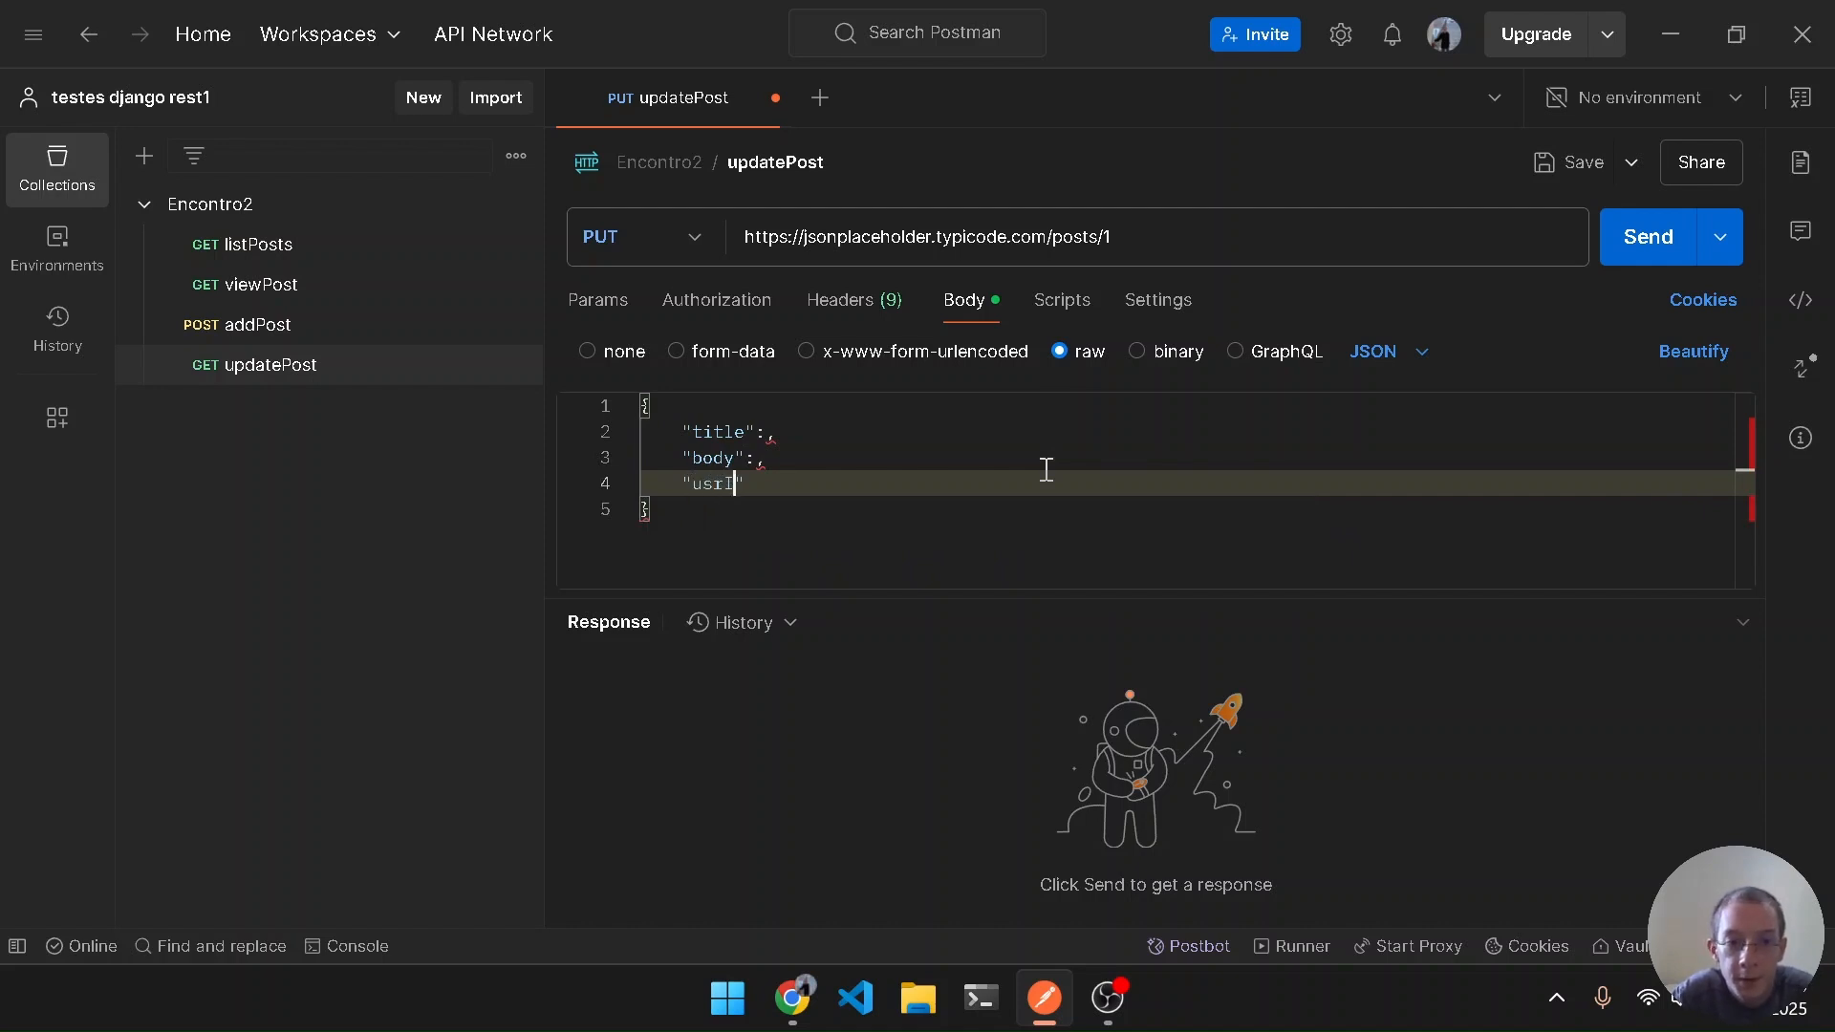
key("BackSpace")
type("er")
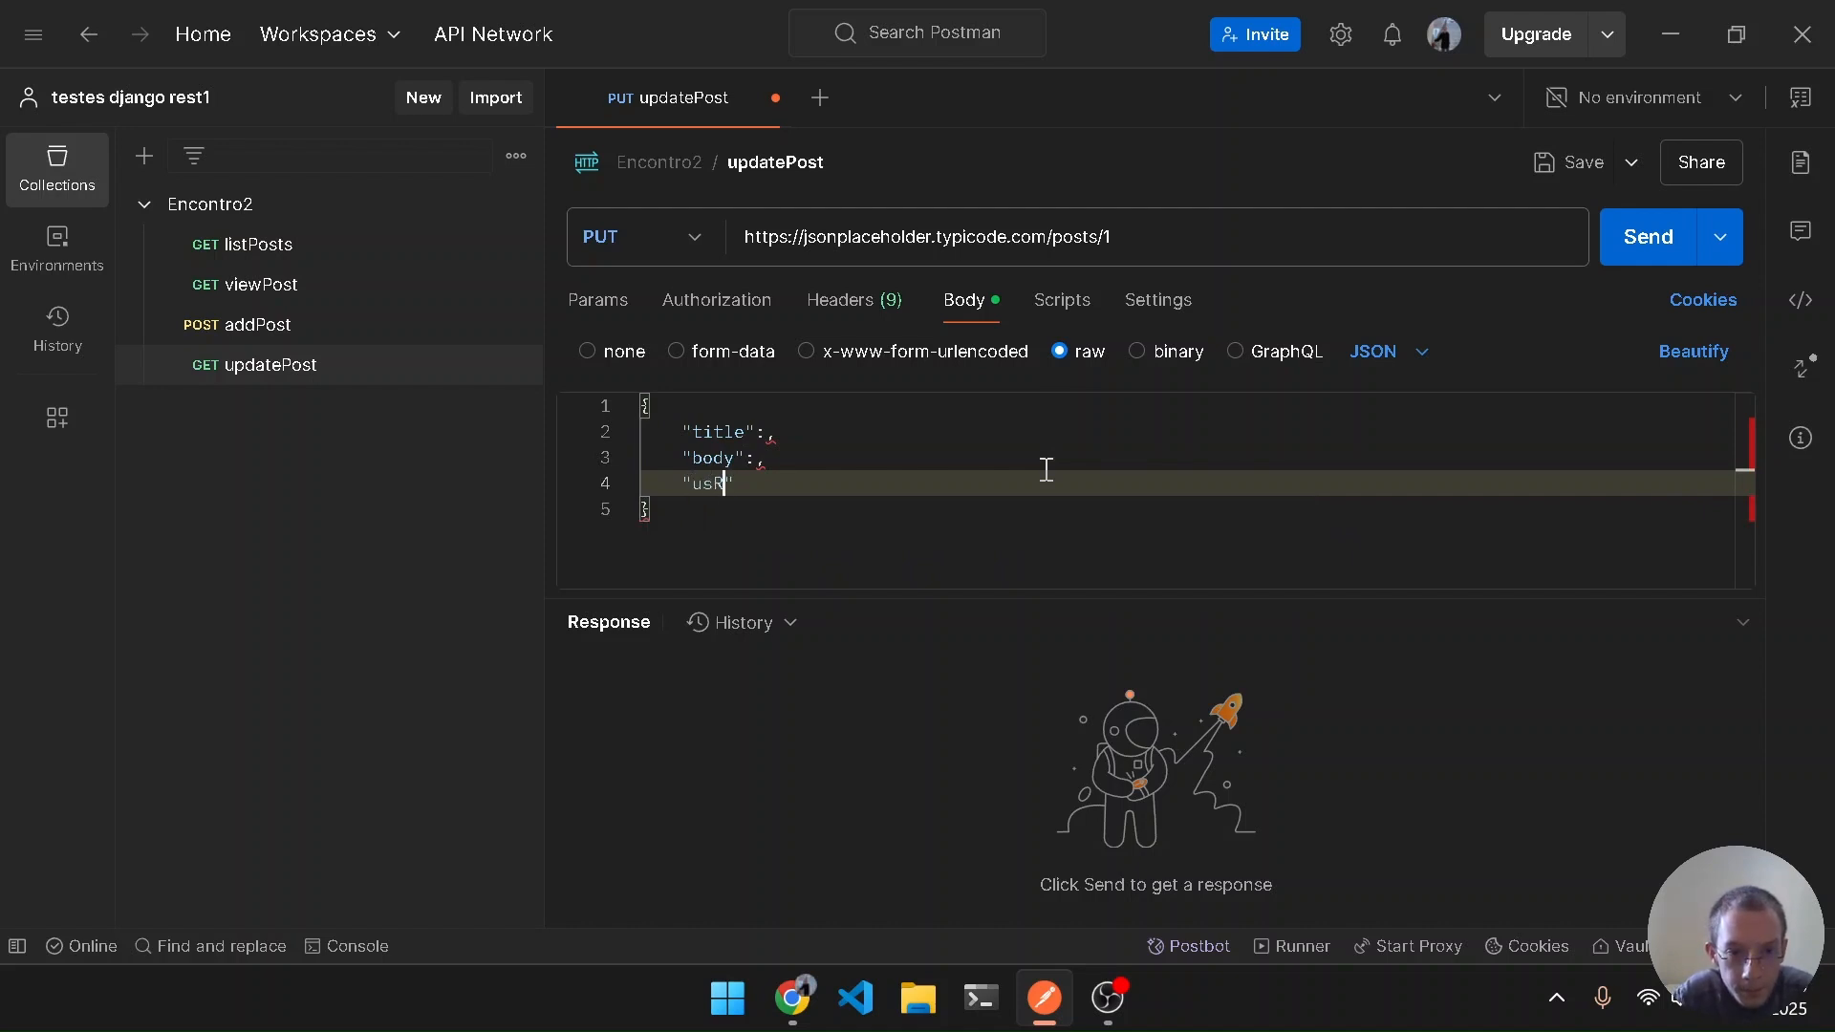
key("BackSpace")
key("BackSpace")
type("erId\" :")
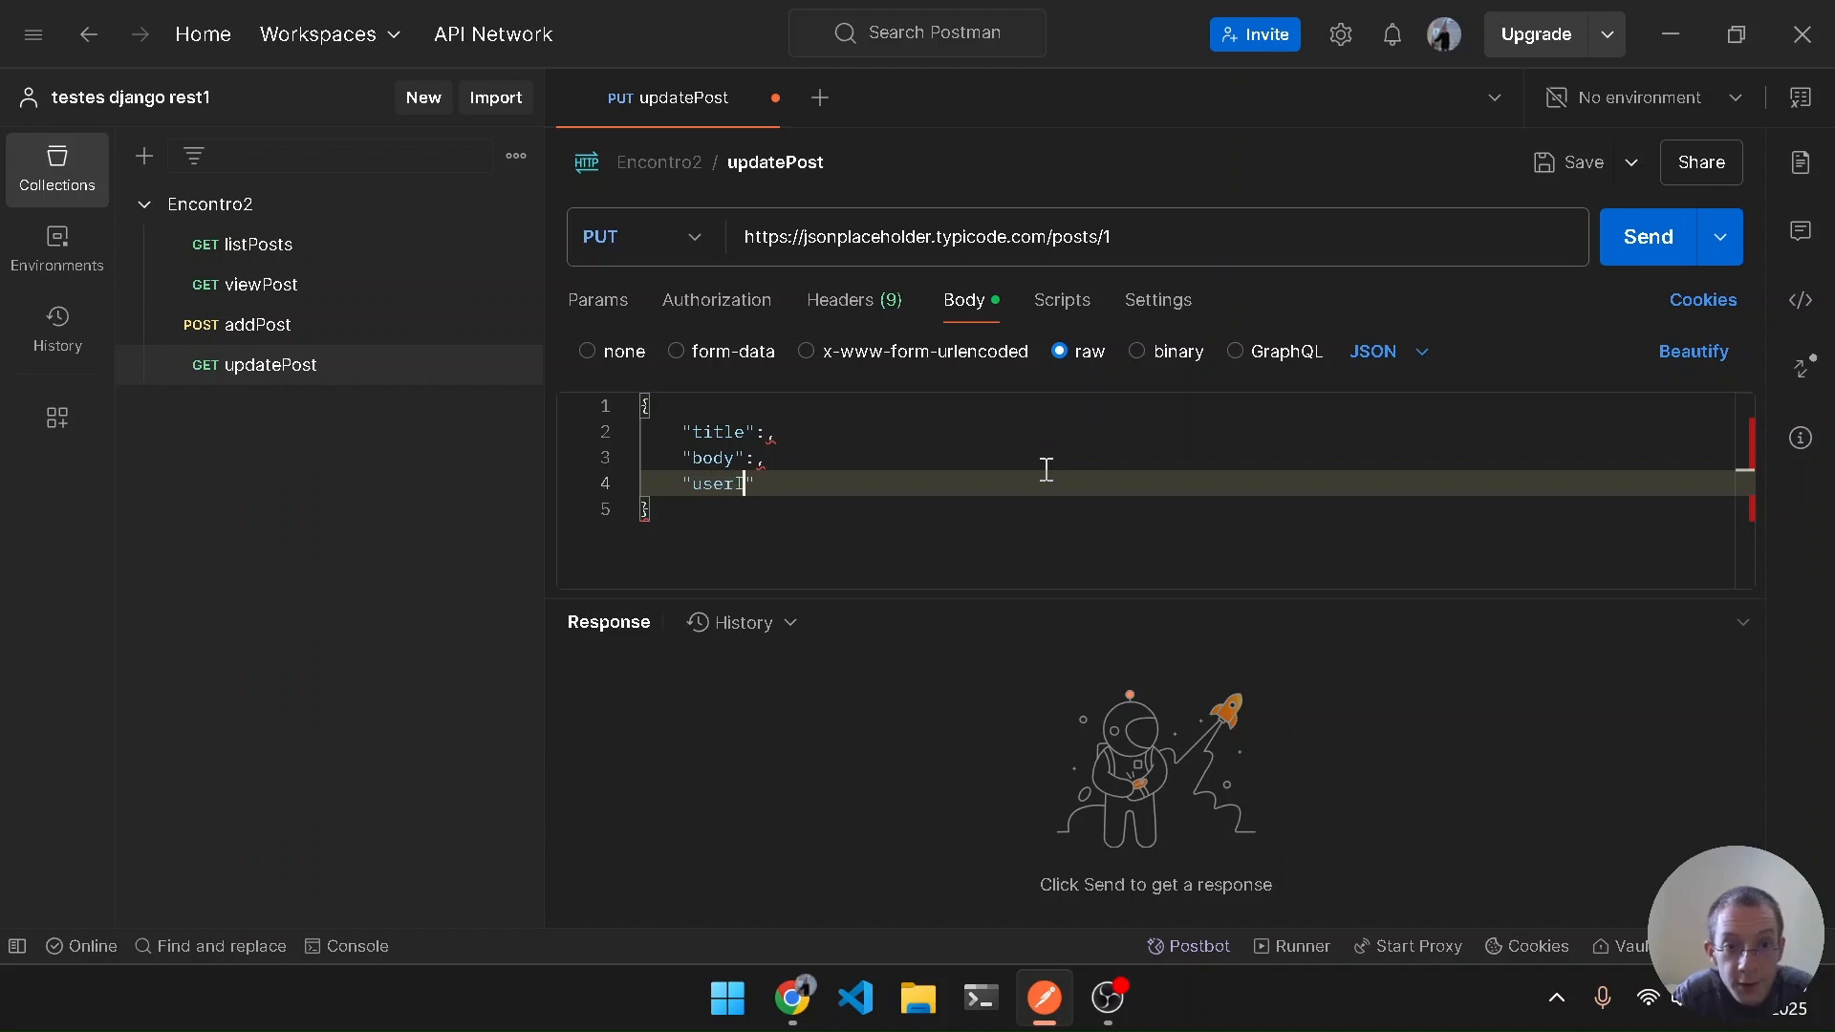
key("BackSpace")
key("BackSpace")
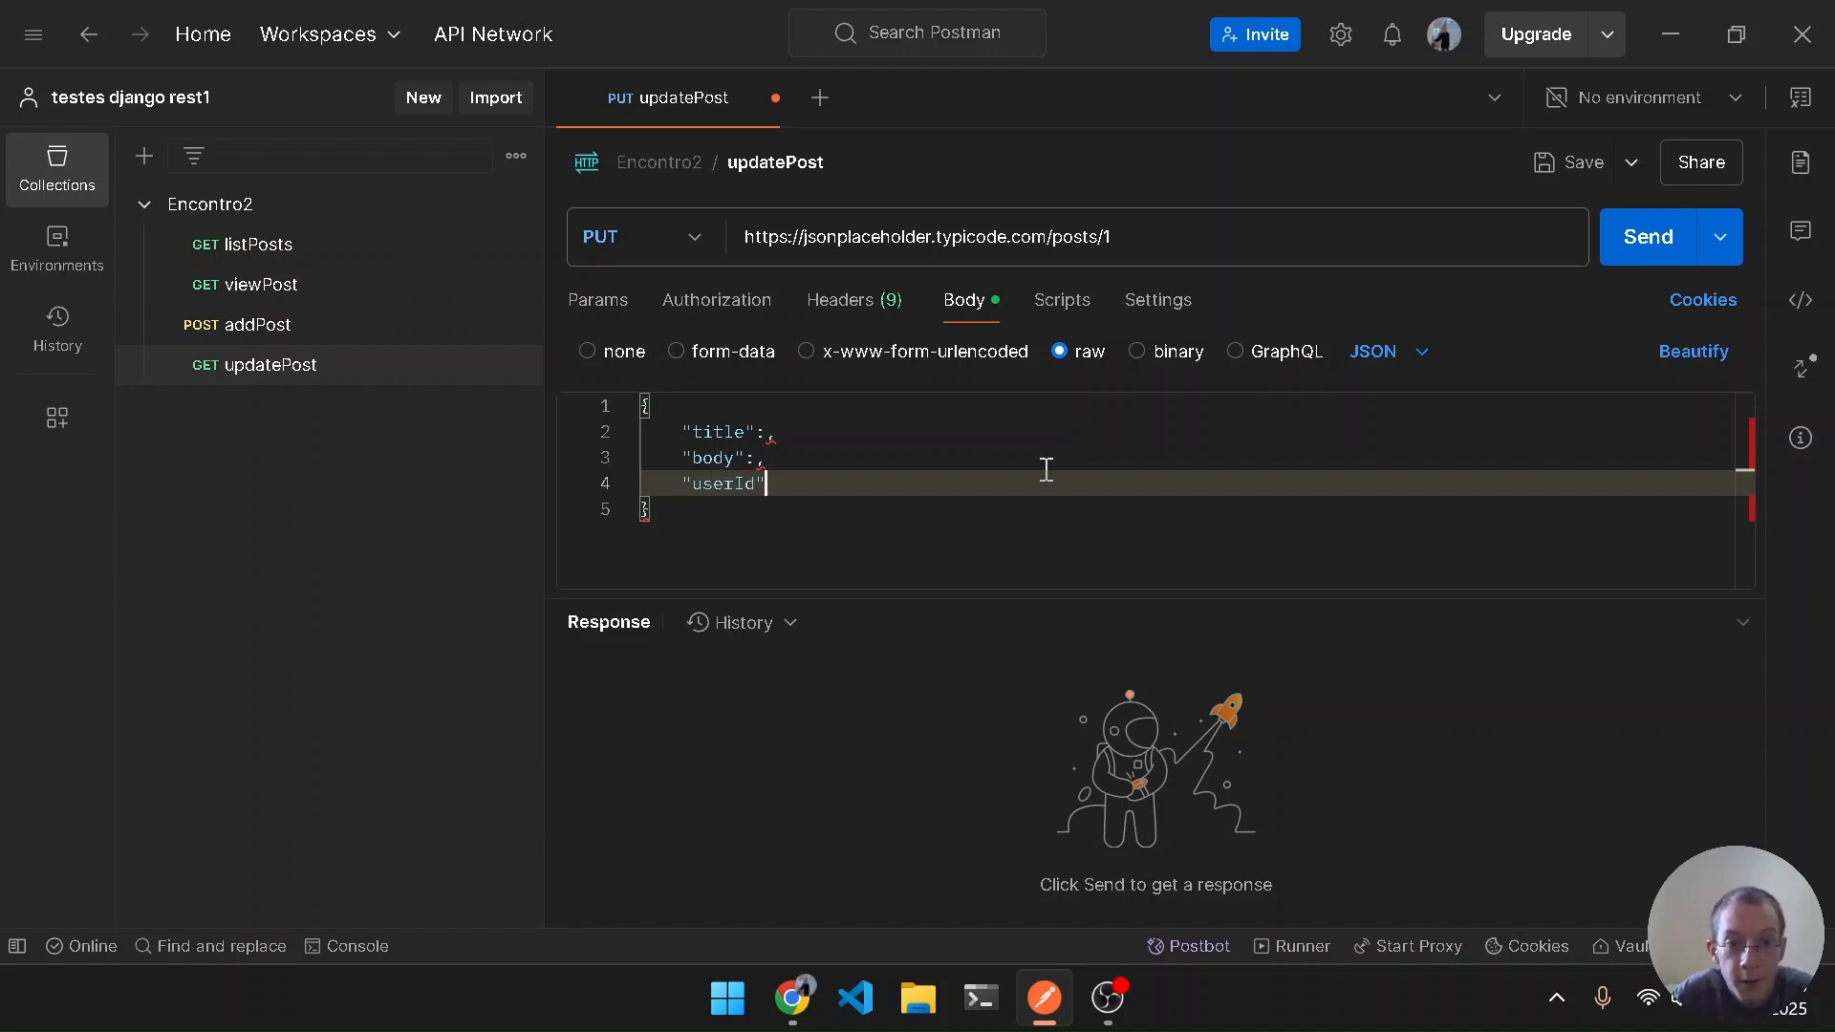
type(": 1")
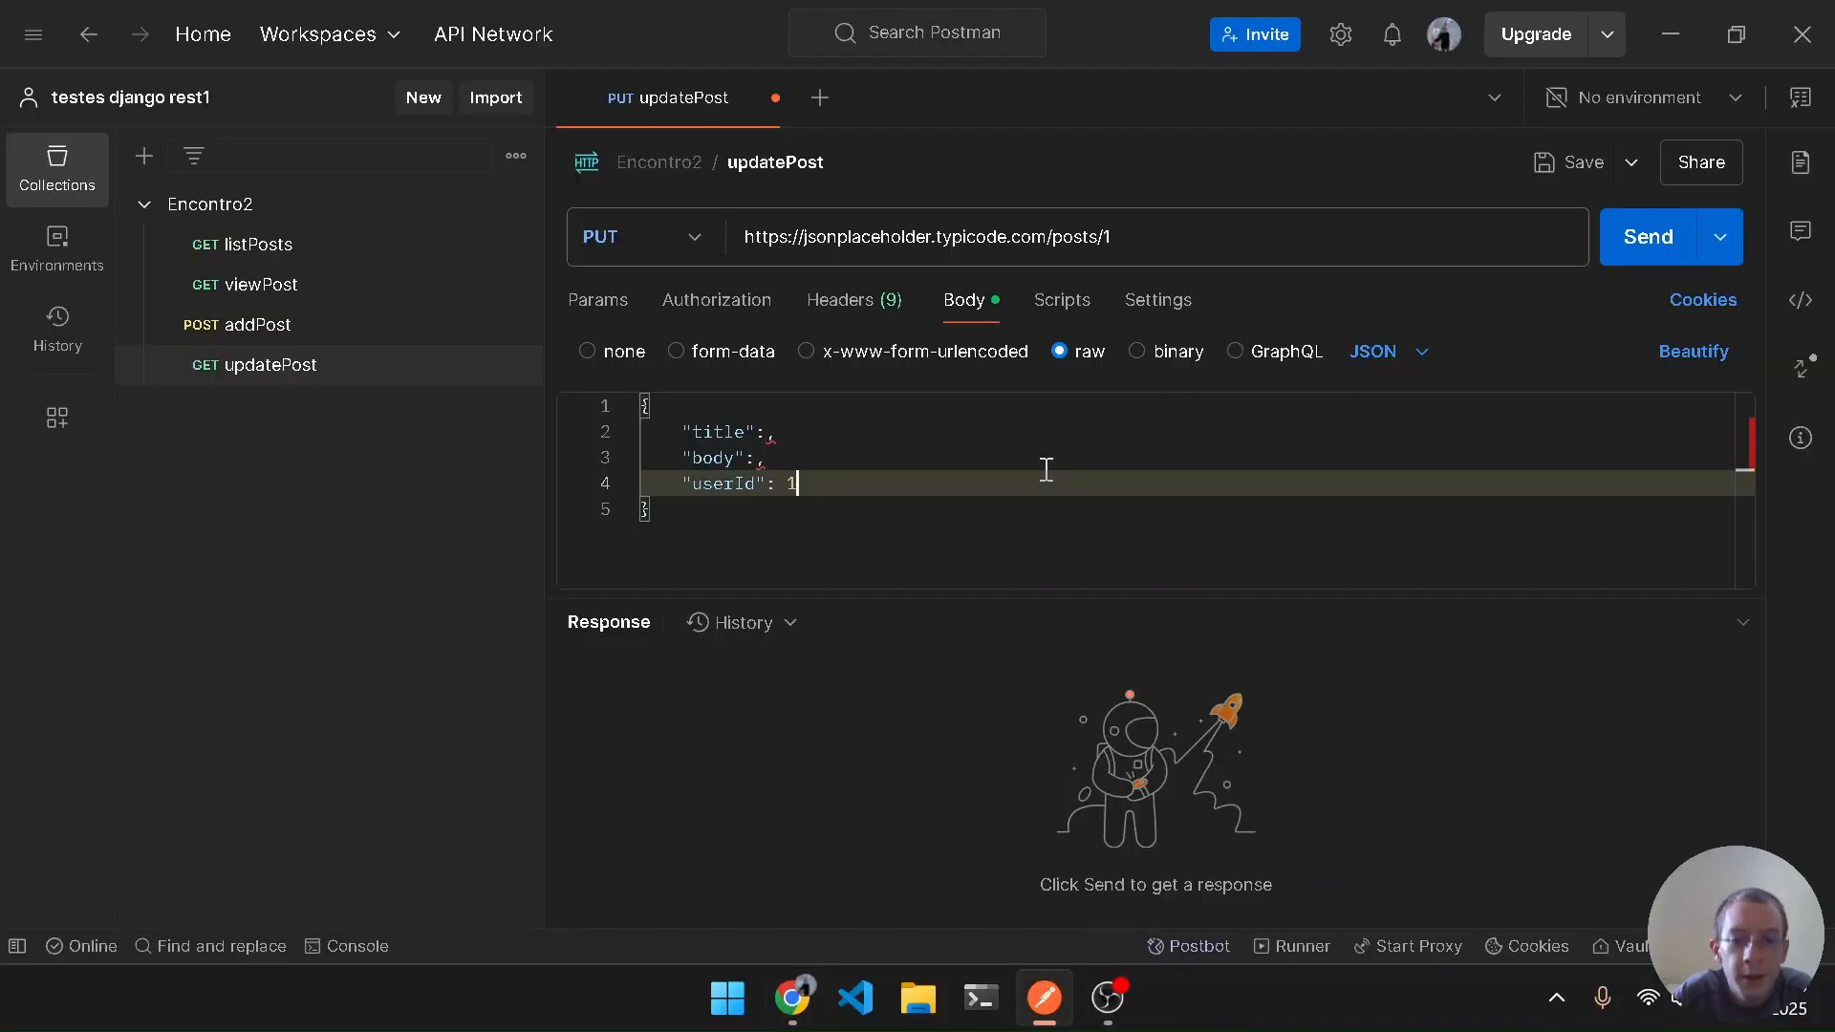
Set the title value in the JSON body to "UPDATE post 1"
key("Up")
key("Up")
key("Right")
type("\"")
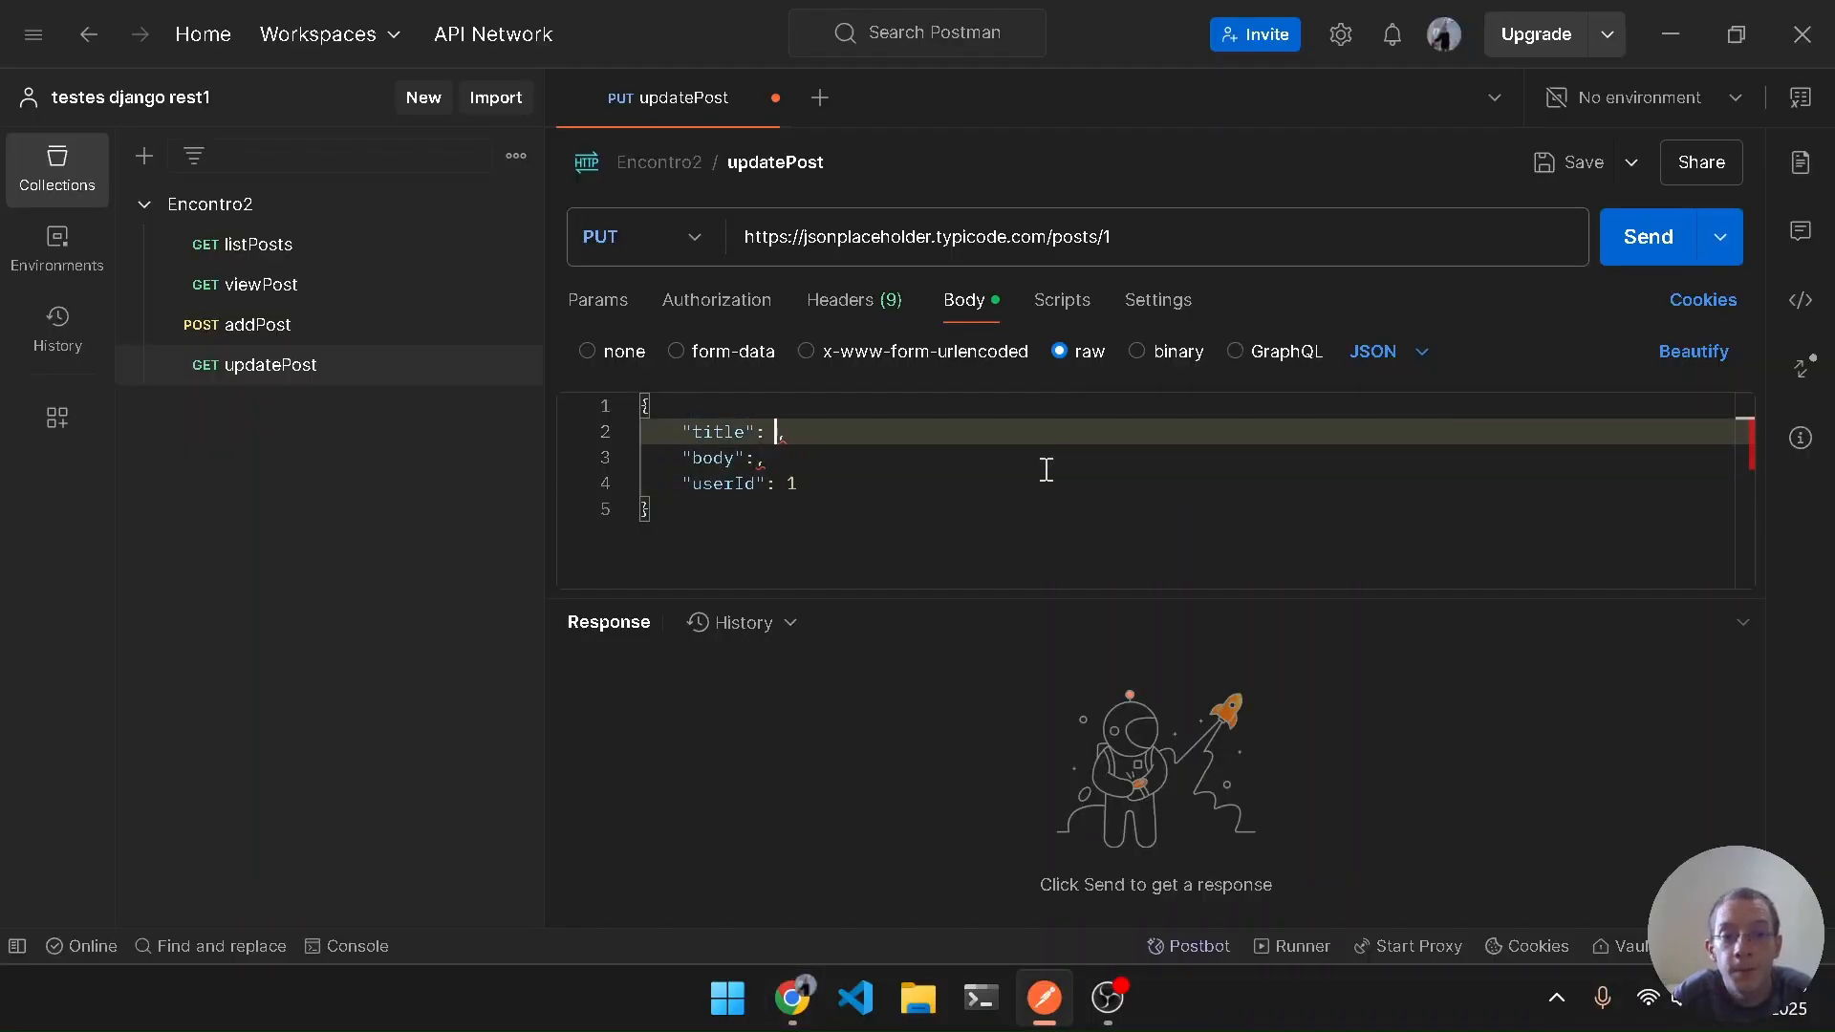
type("UPT")
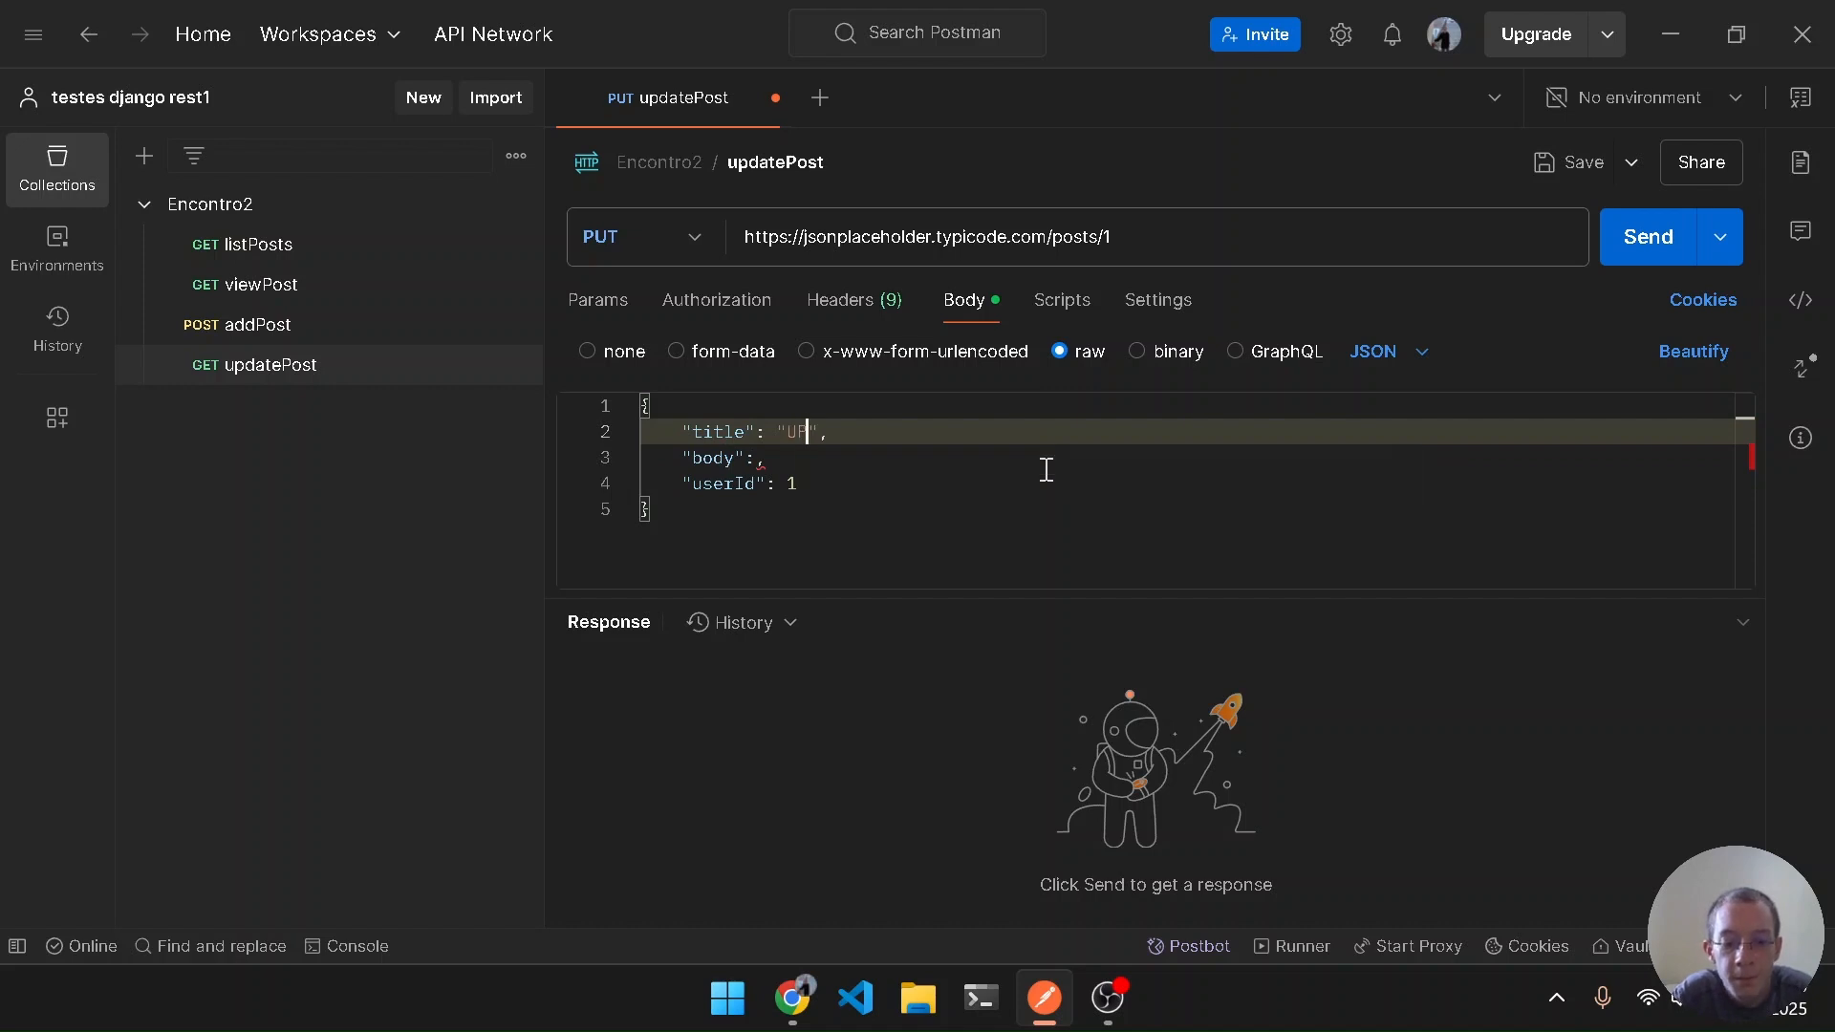
key("BackSpace")
type("DATE post")
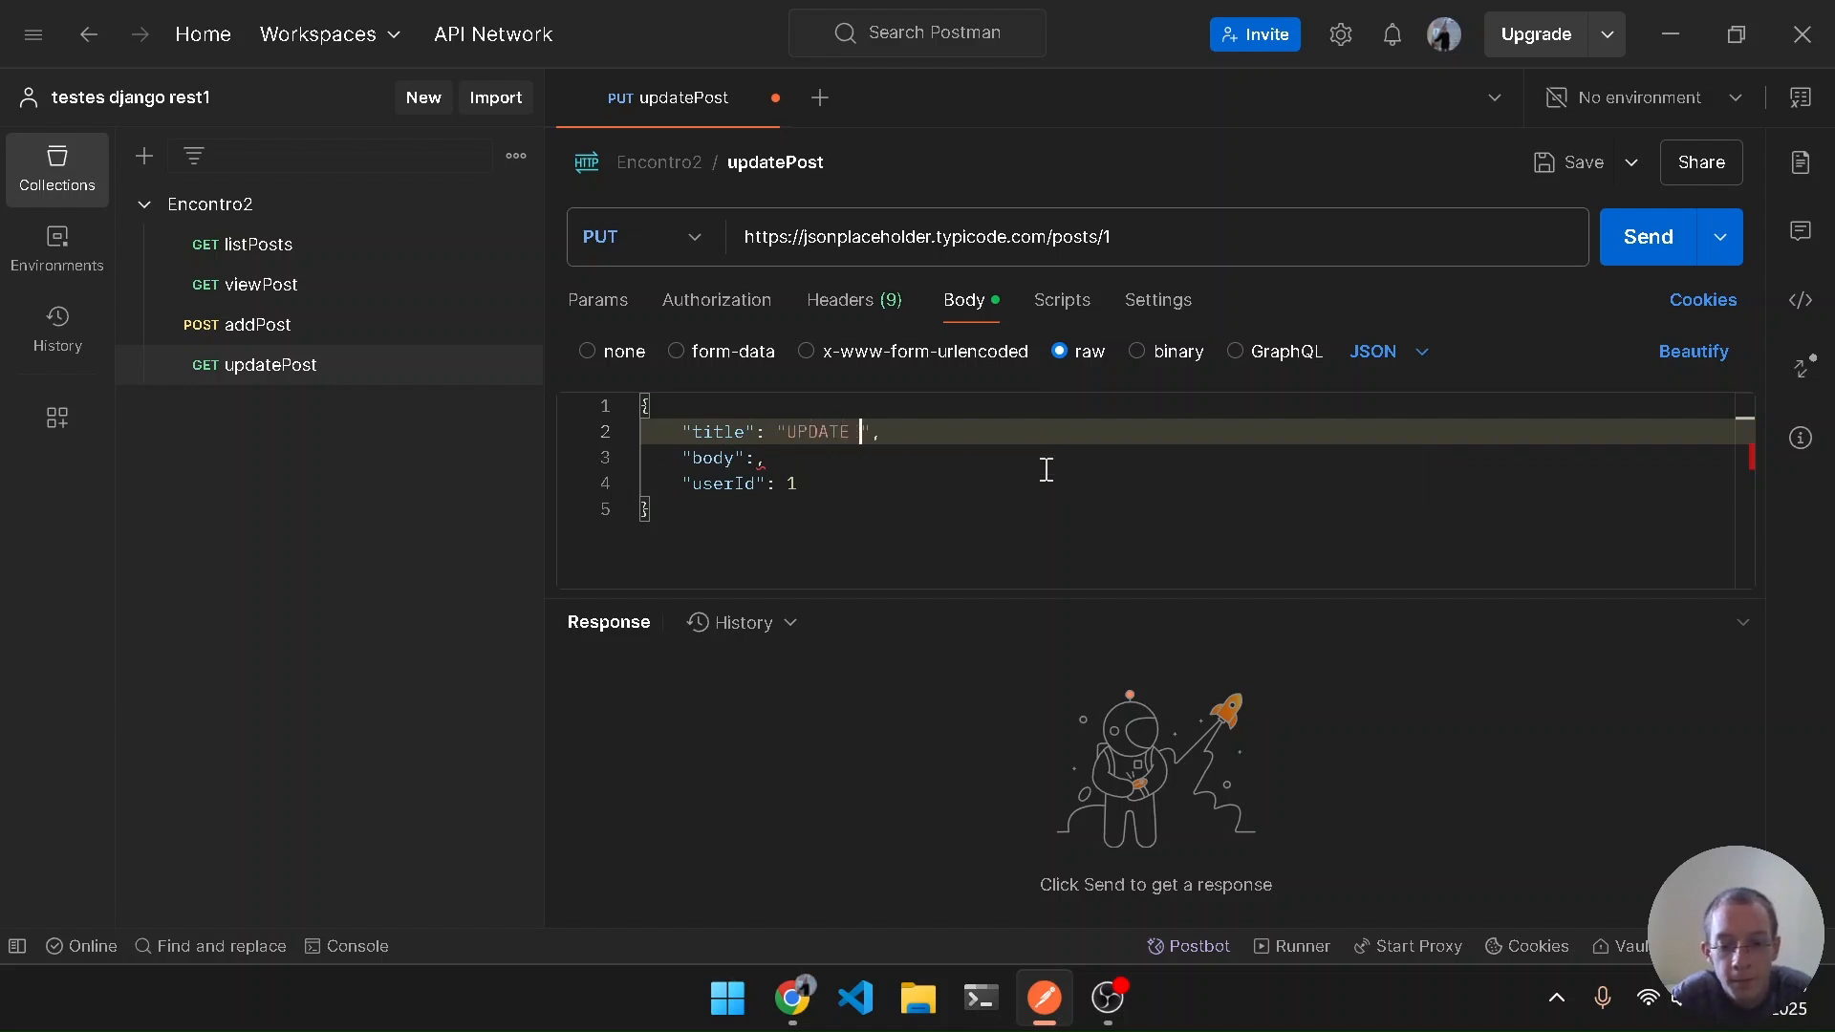
type(" 1")
Set the body value in the JSON to "UPDATE descrição do post 1"
key("Down")
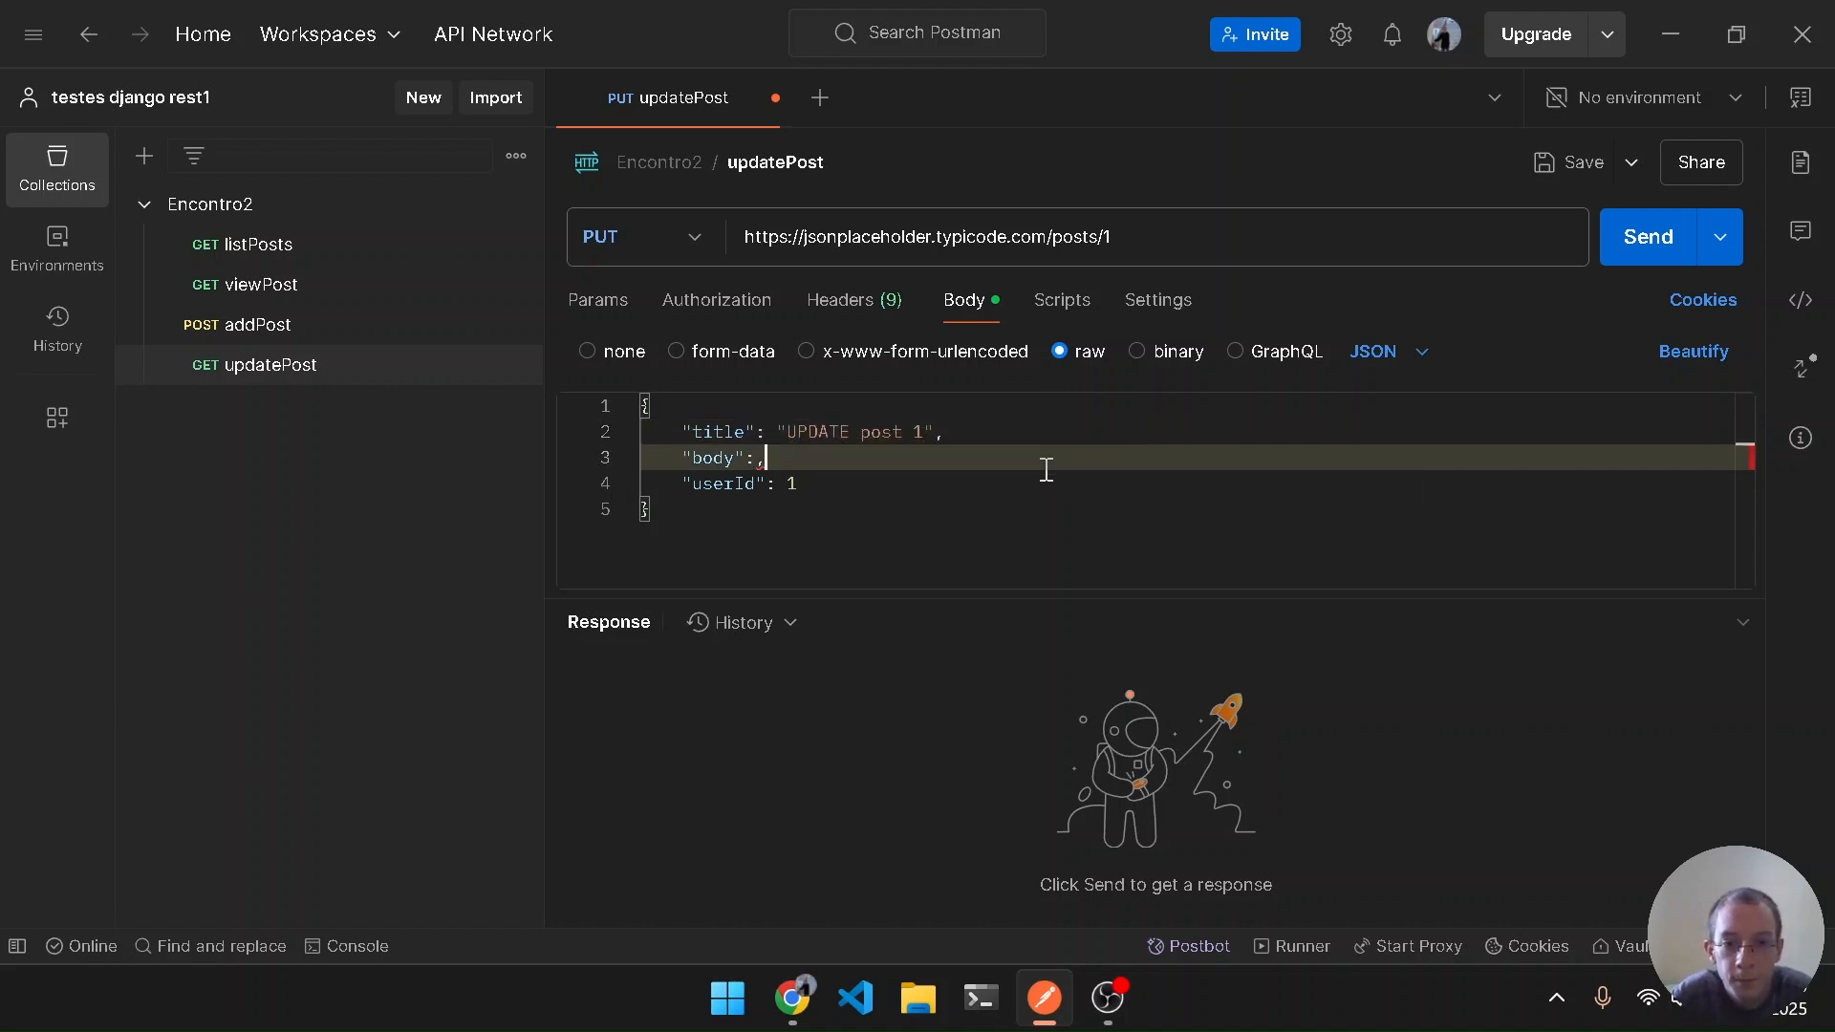
key("Left")
key("Left")
type("\"")
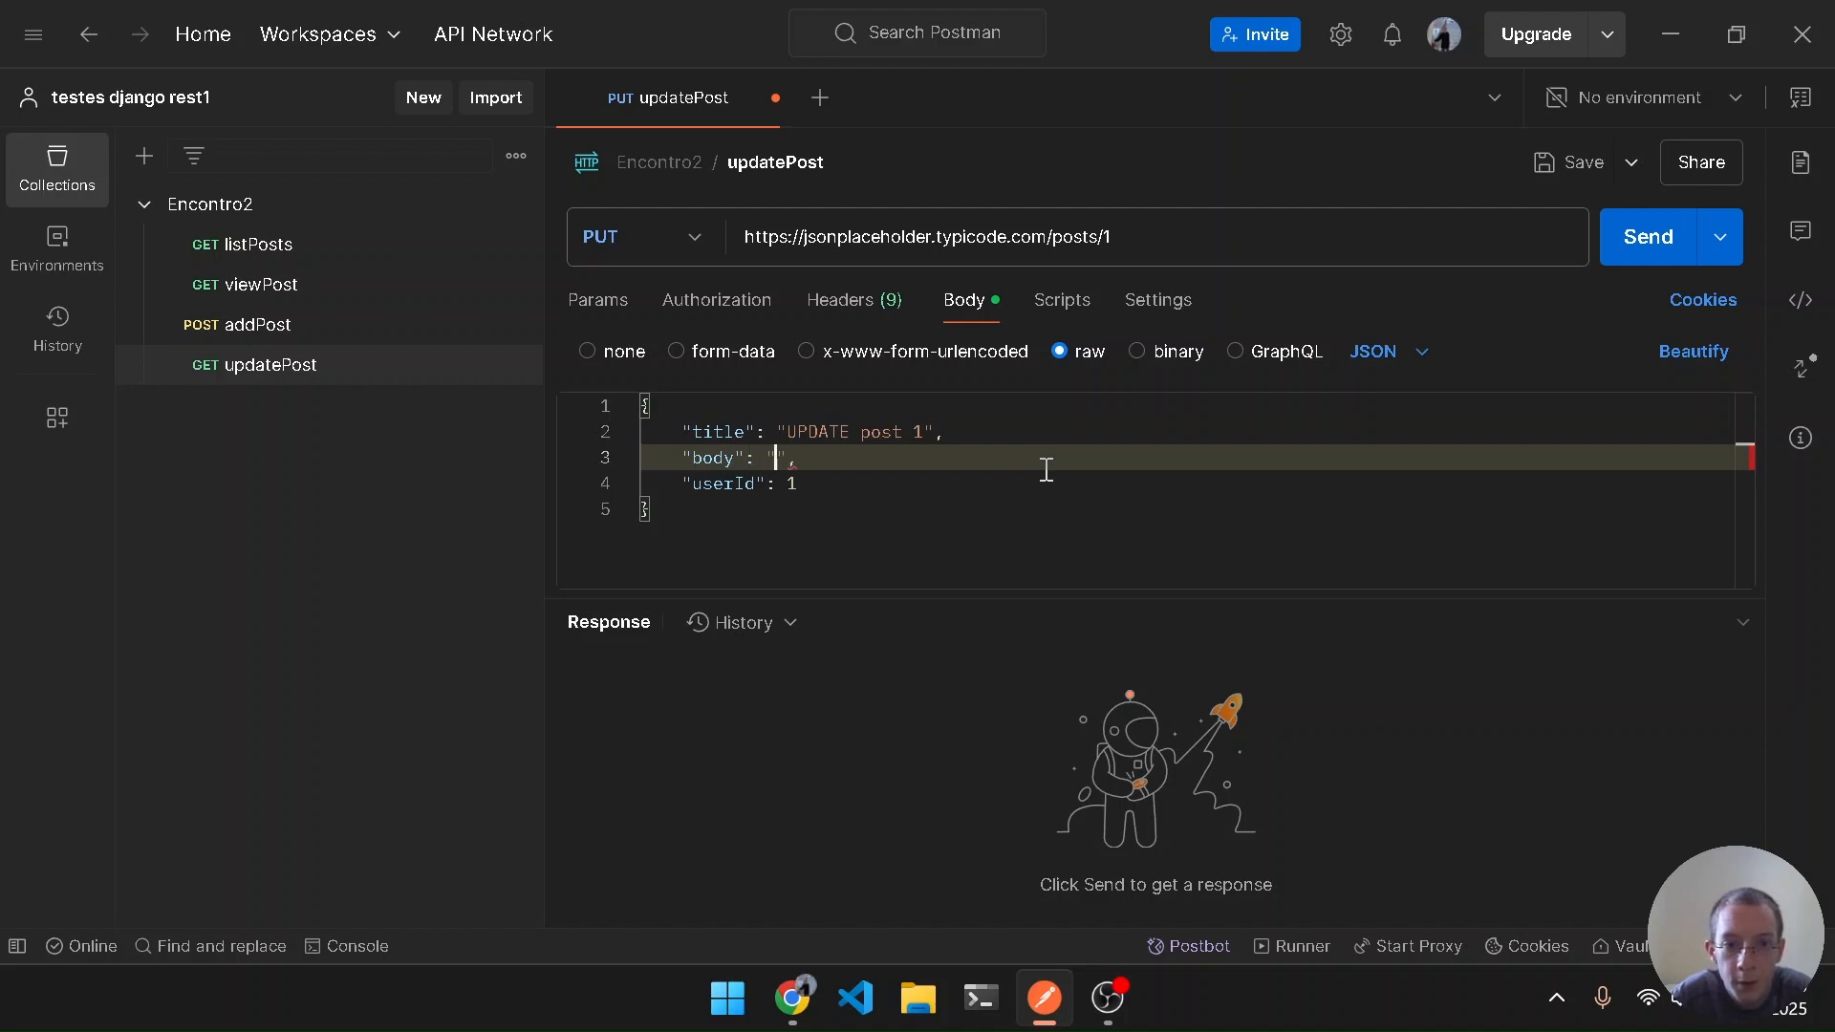
type("UPDATE ")
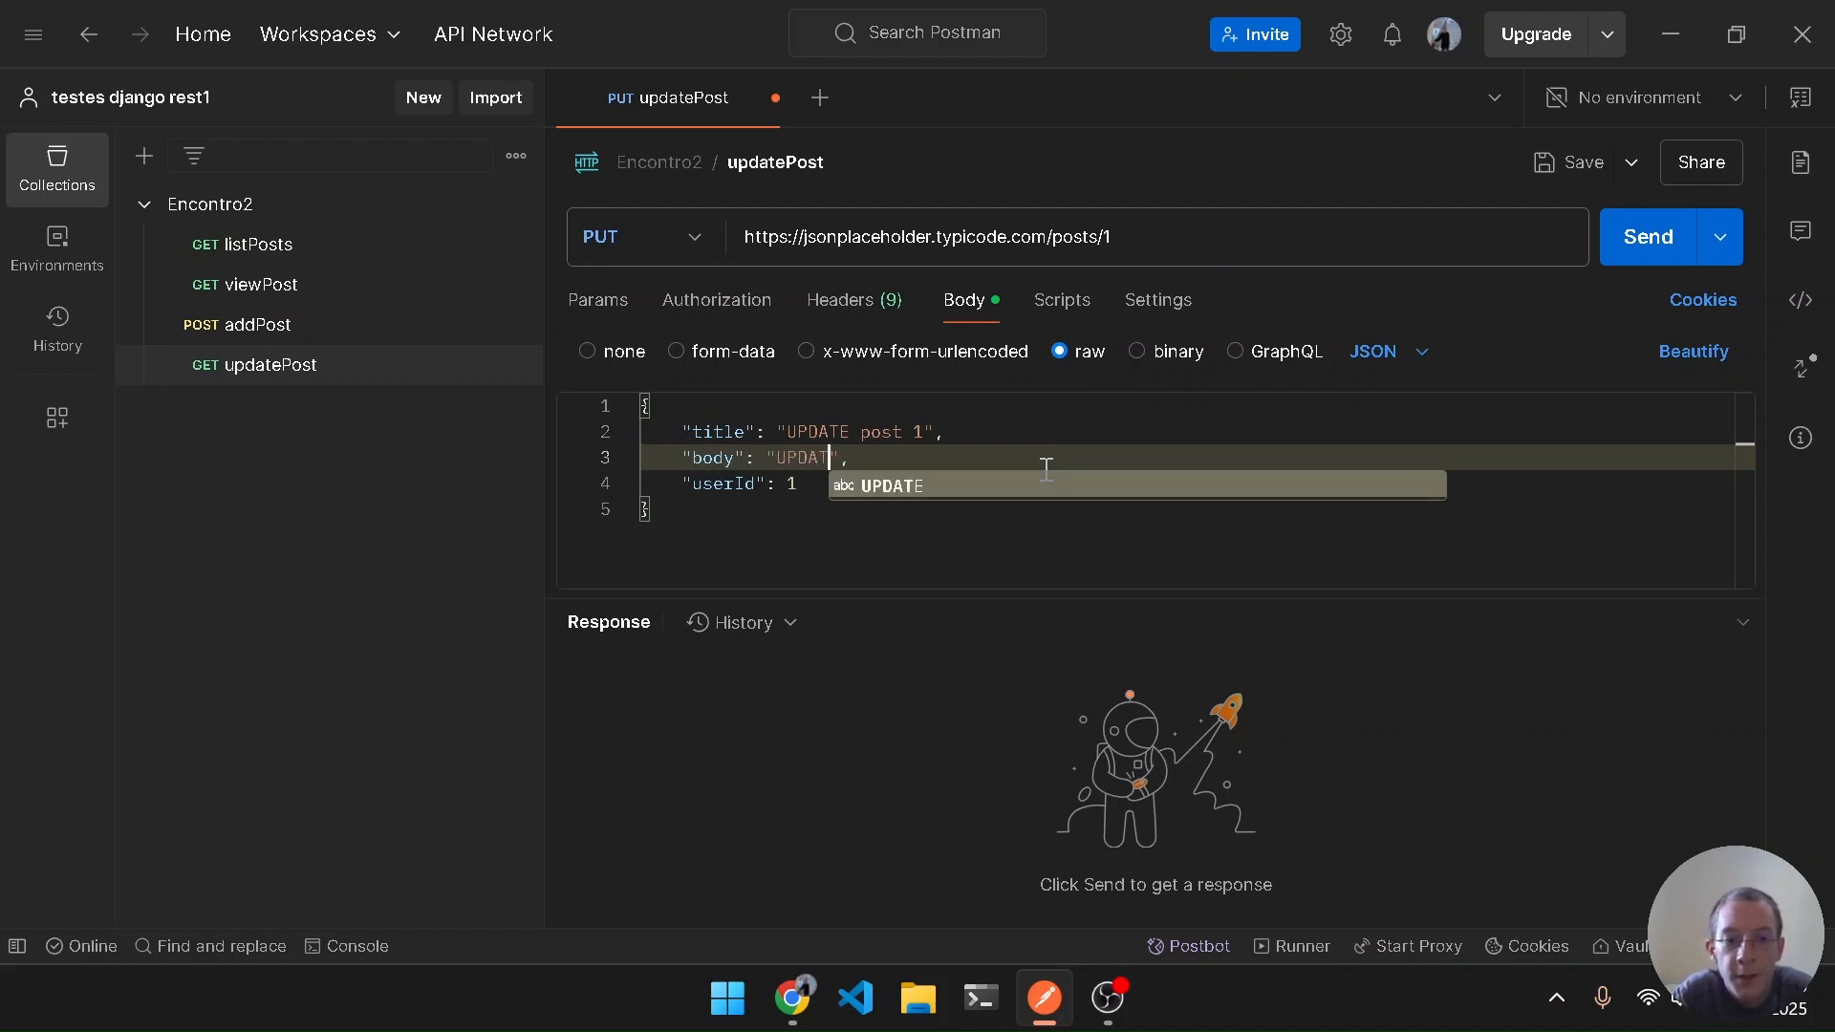
type("descriçãdo")
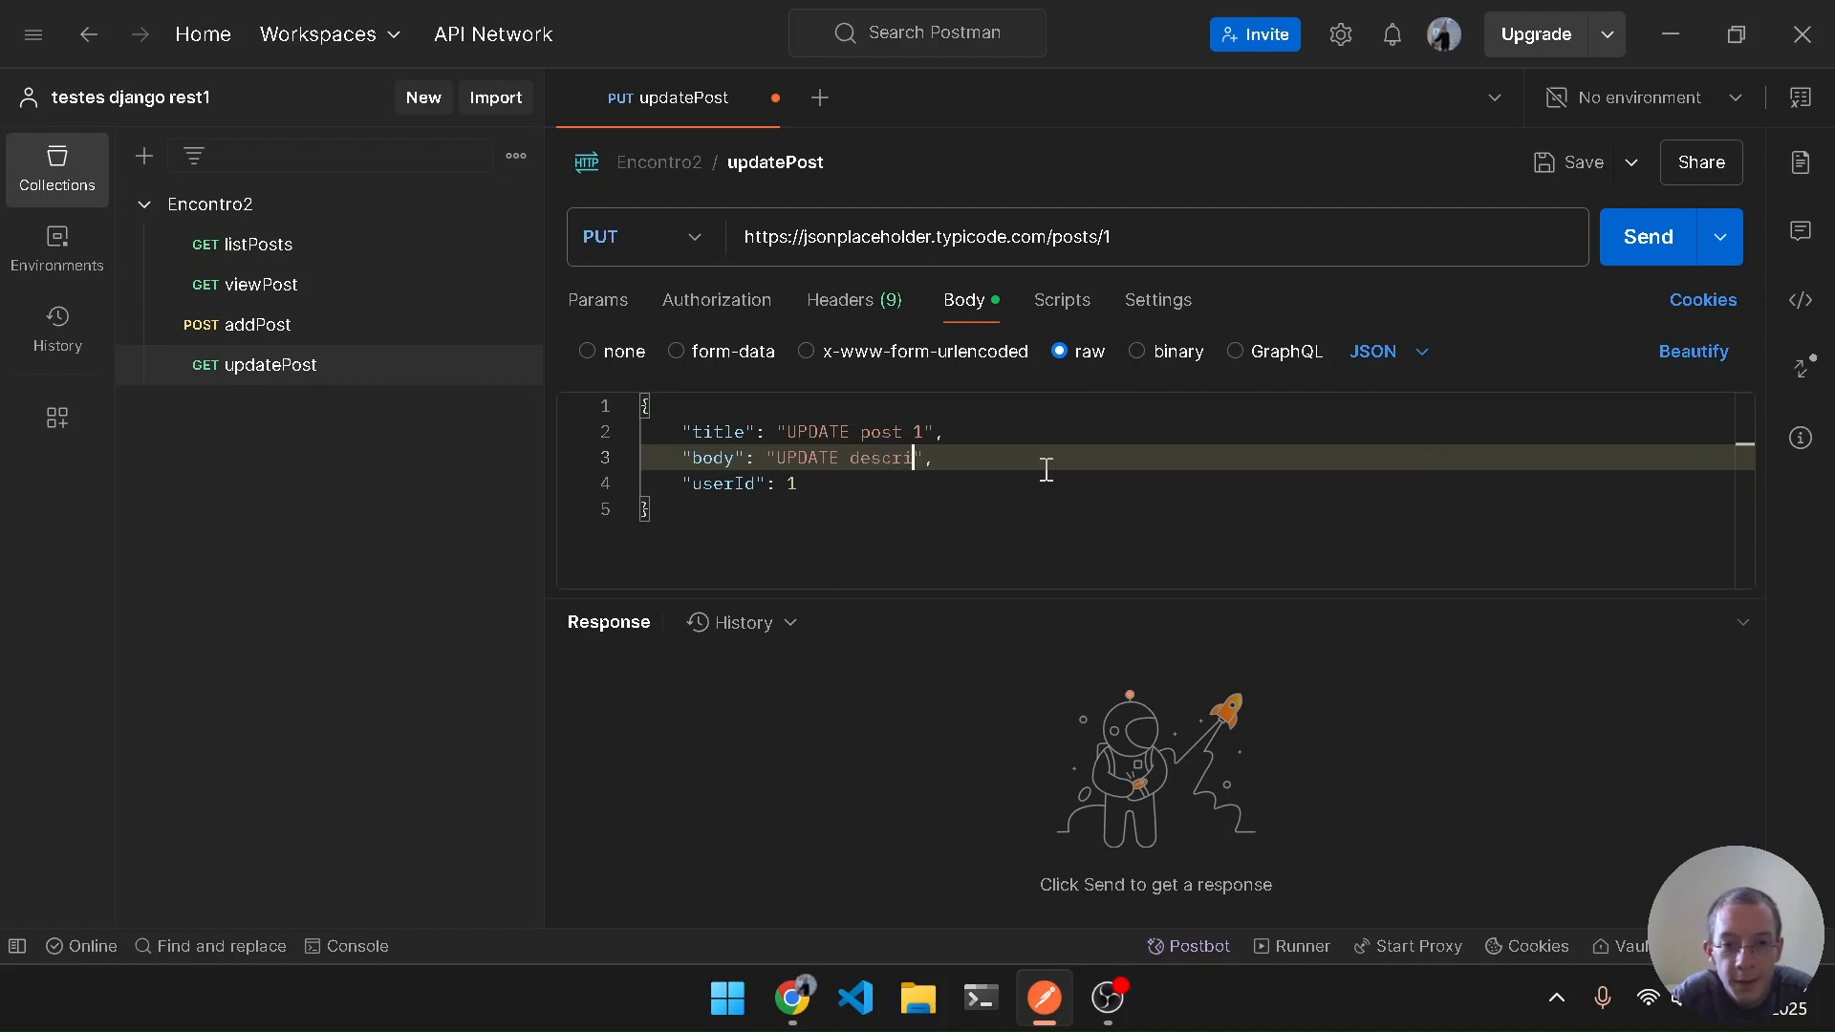
key("BackSpace")
key("BackSpace")
type("o do post 1")
key("Down")
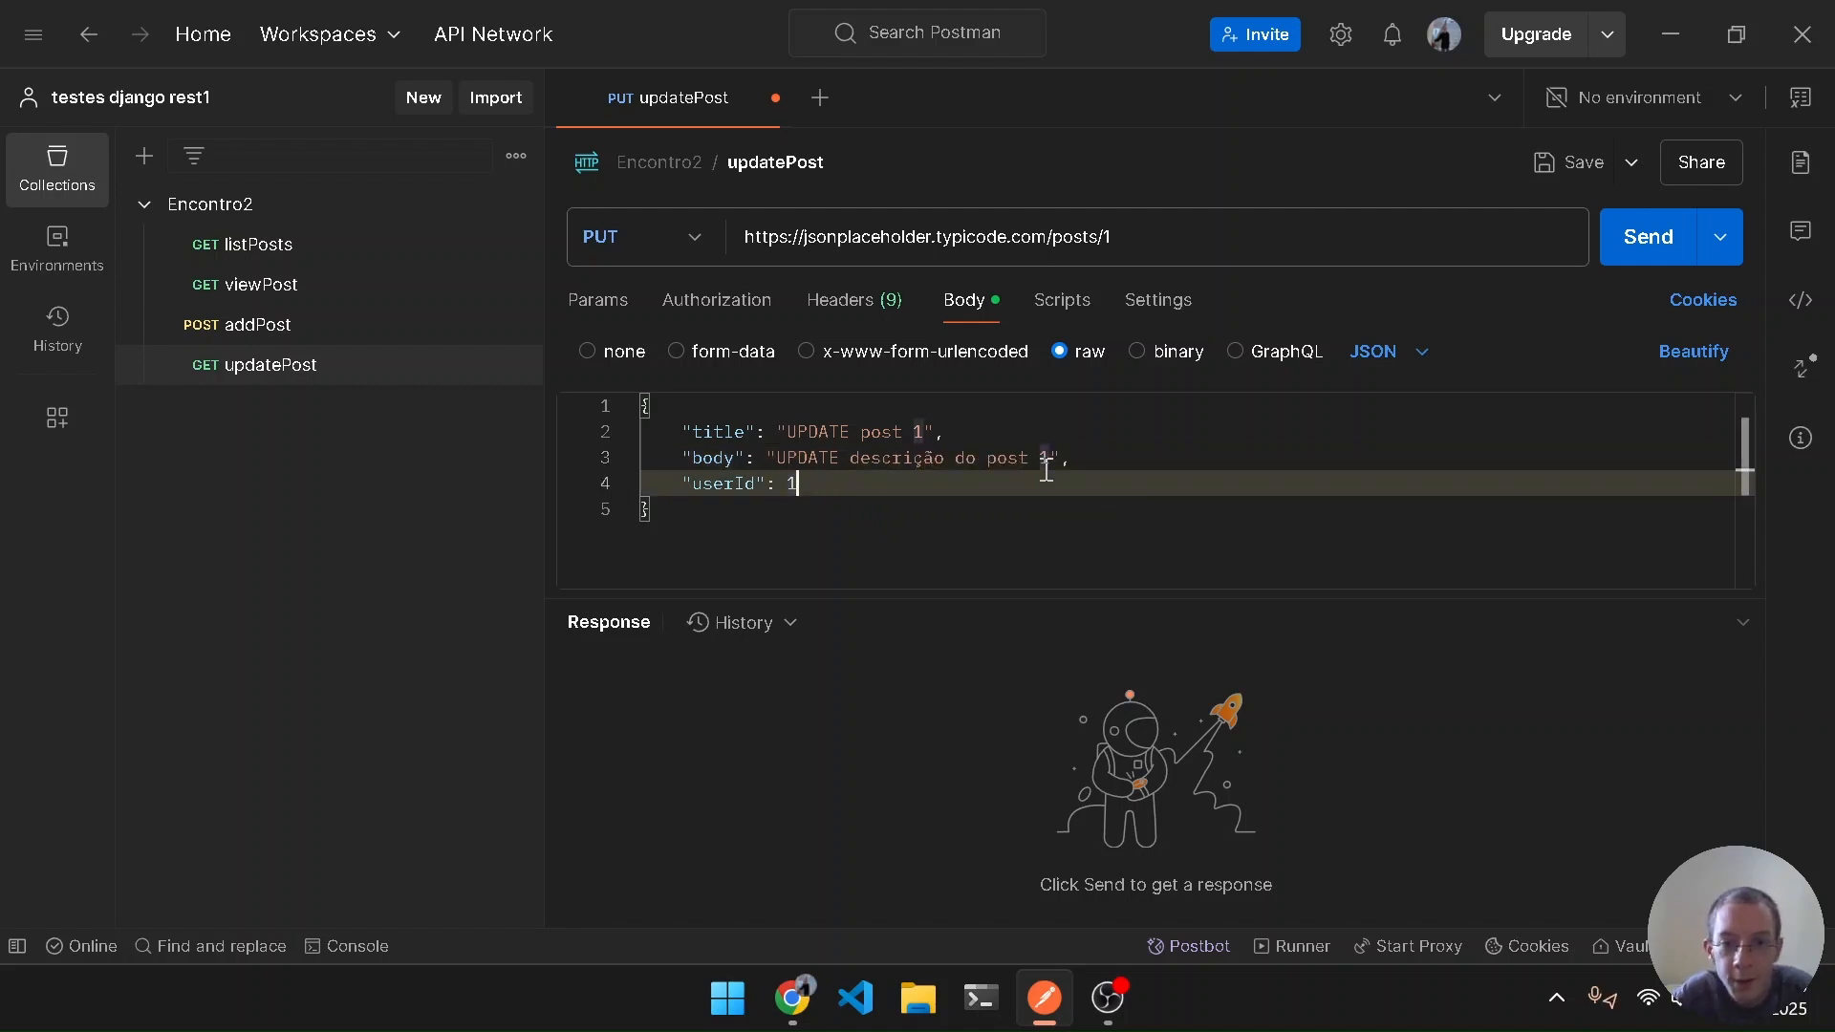
Send the updatePost request and check the response status and returned JSON in an enlarged response area
key("ctrl+a")
key("ctrl+Return")
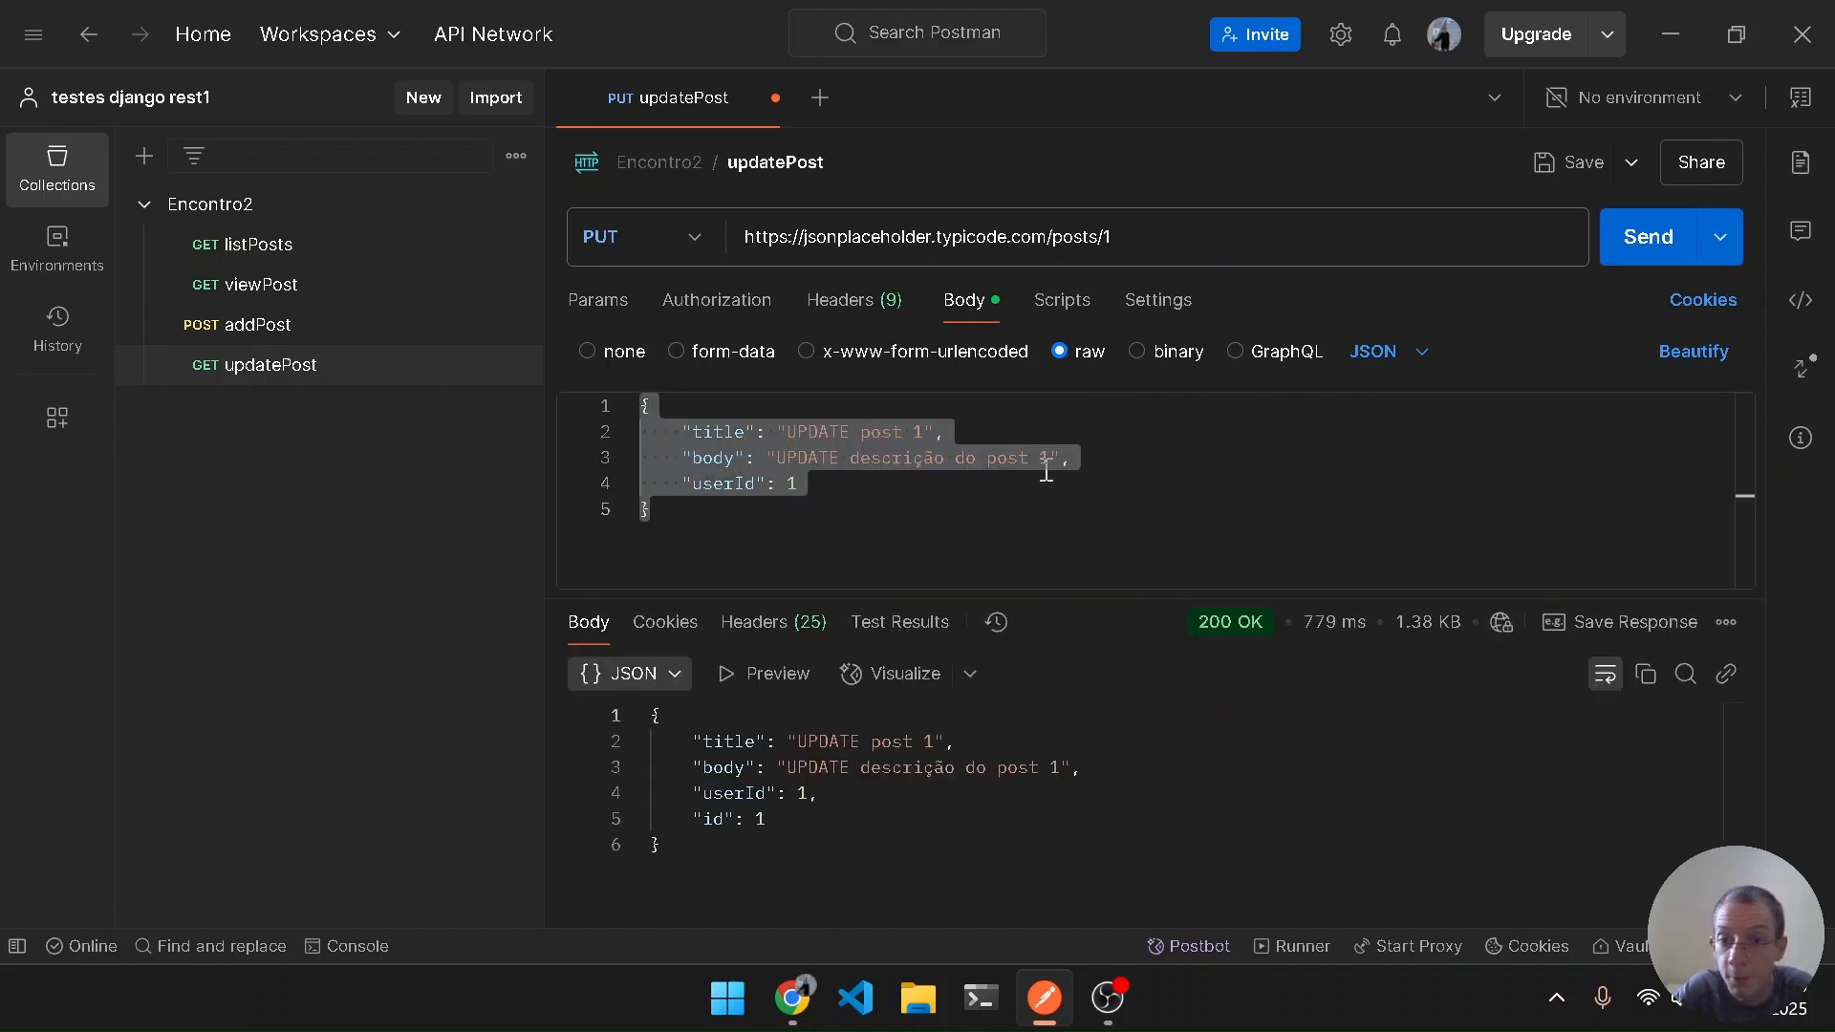
key("ctrl+backslash")
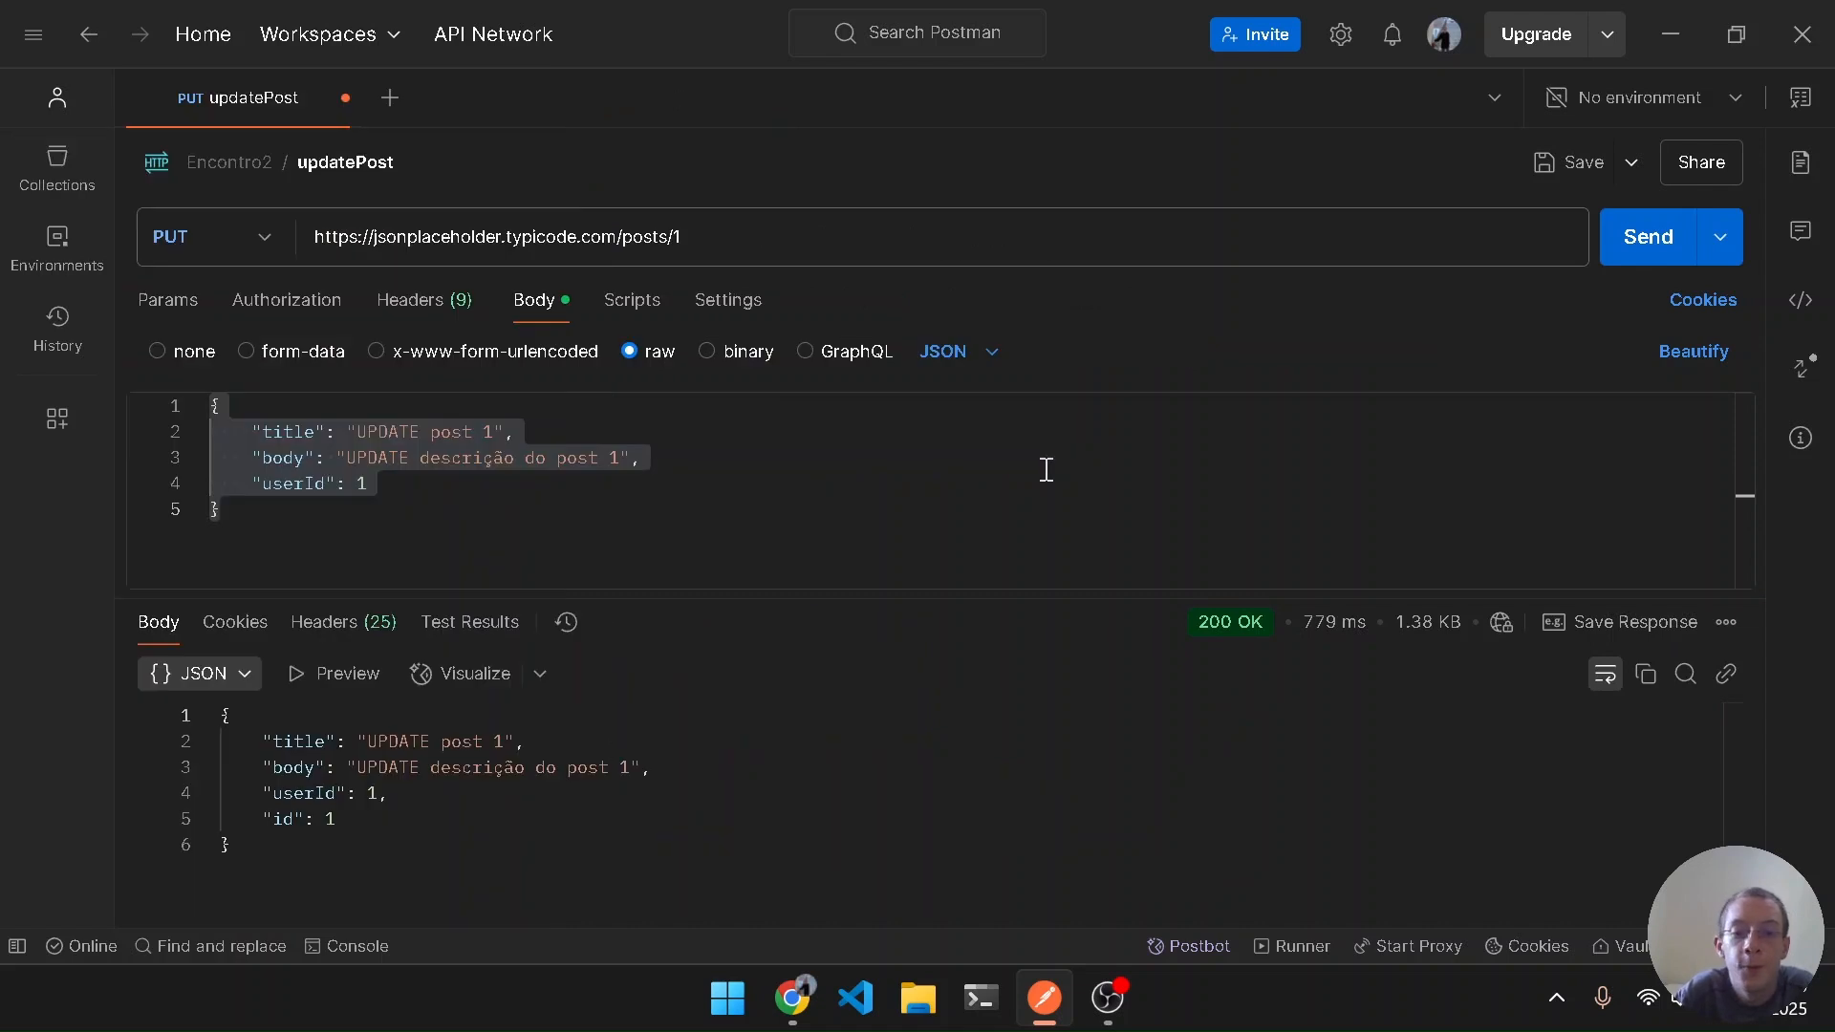
left_click_drag(1073, 592, 1099, 357)
left_click_drag(1116, 430, 1120, 463)
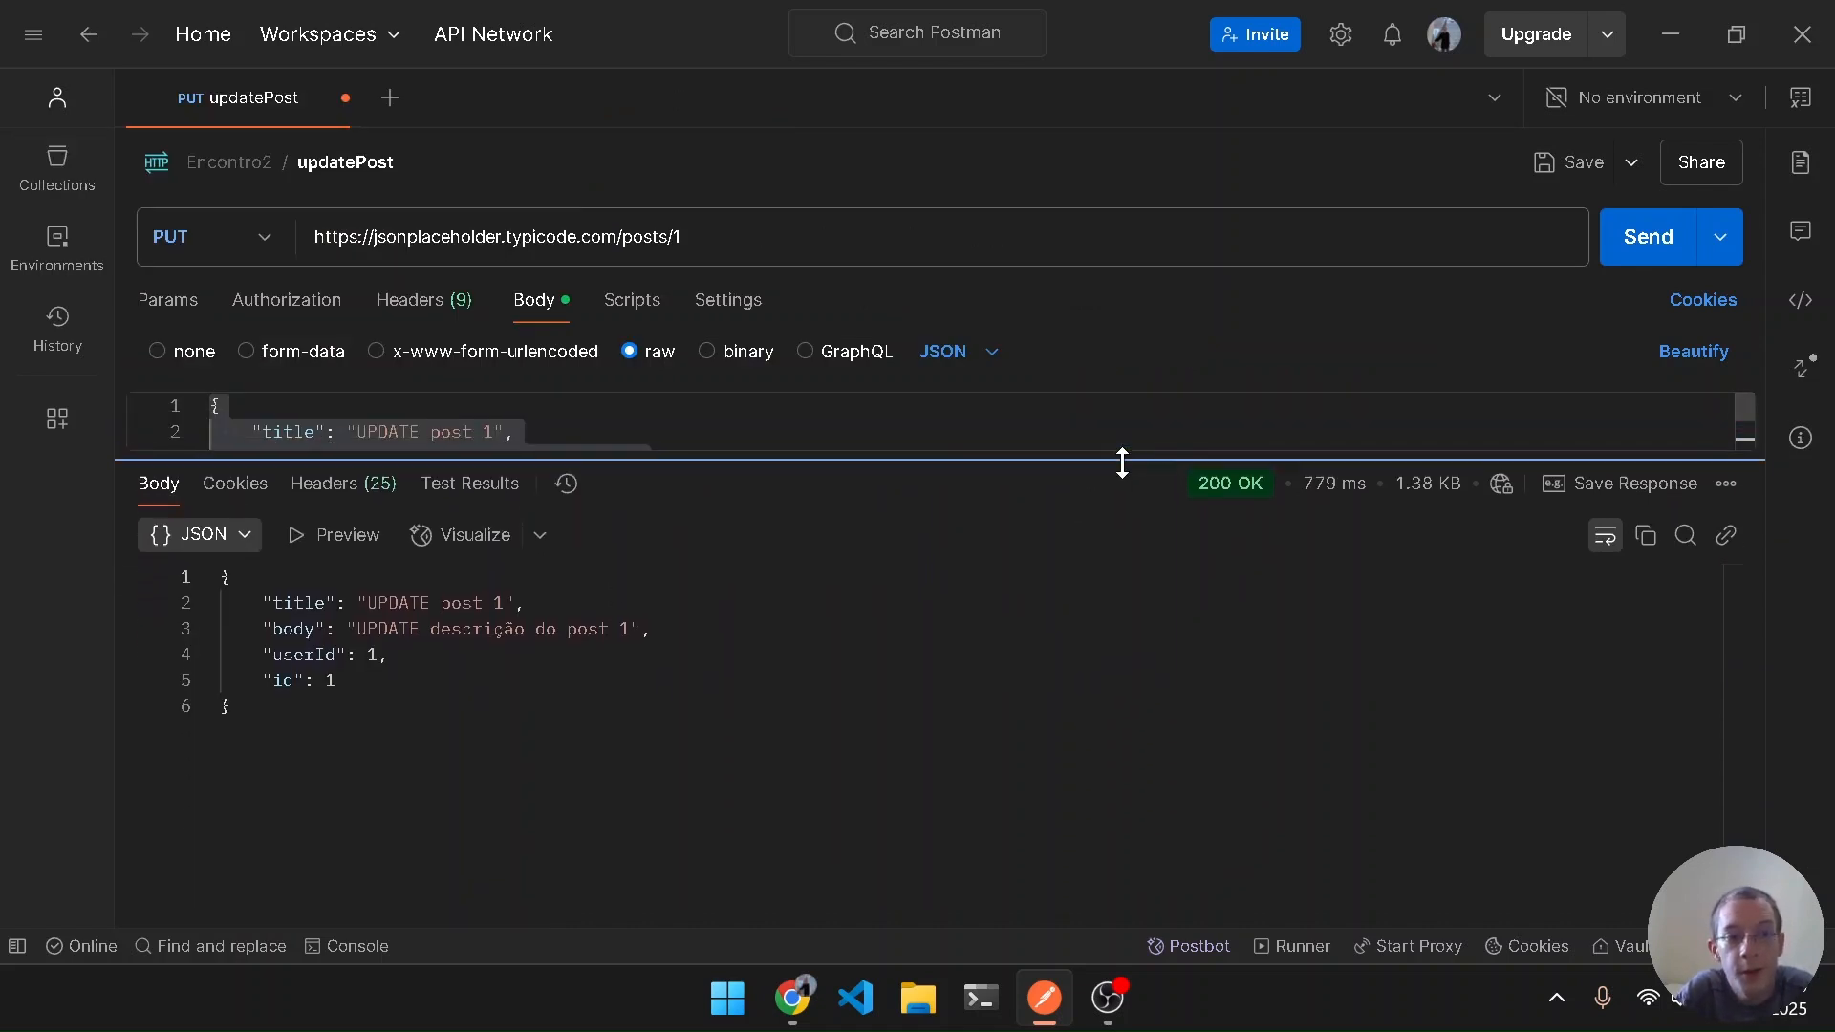
left_click(1112, 608)
mouse_move(1237, 492)
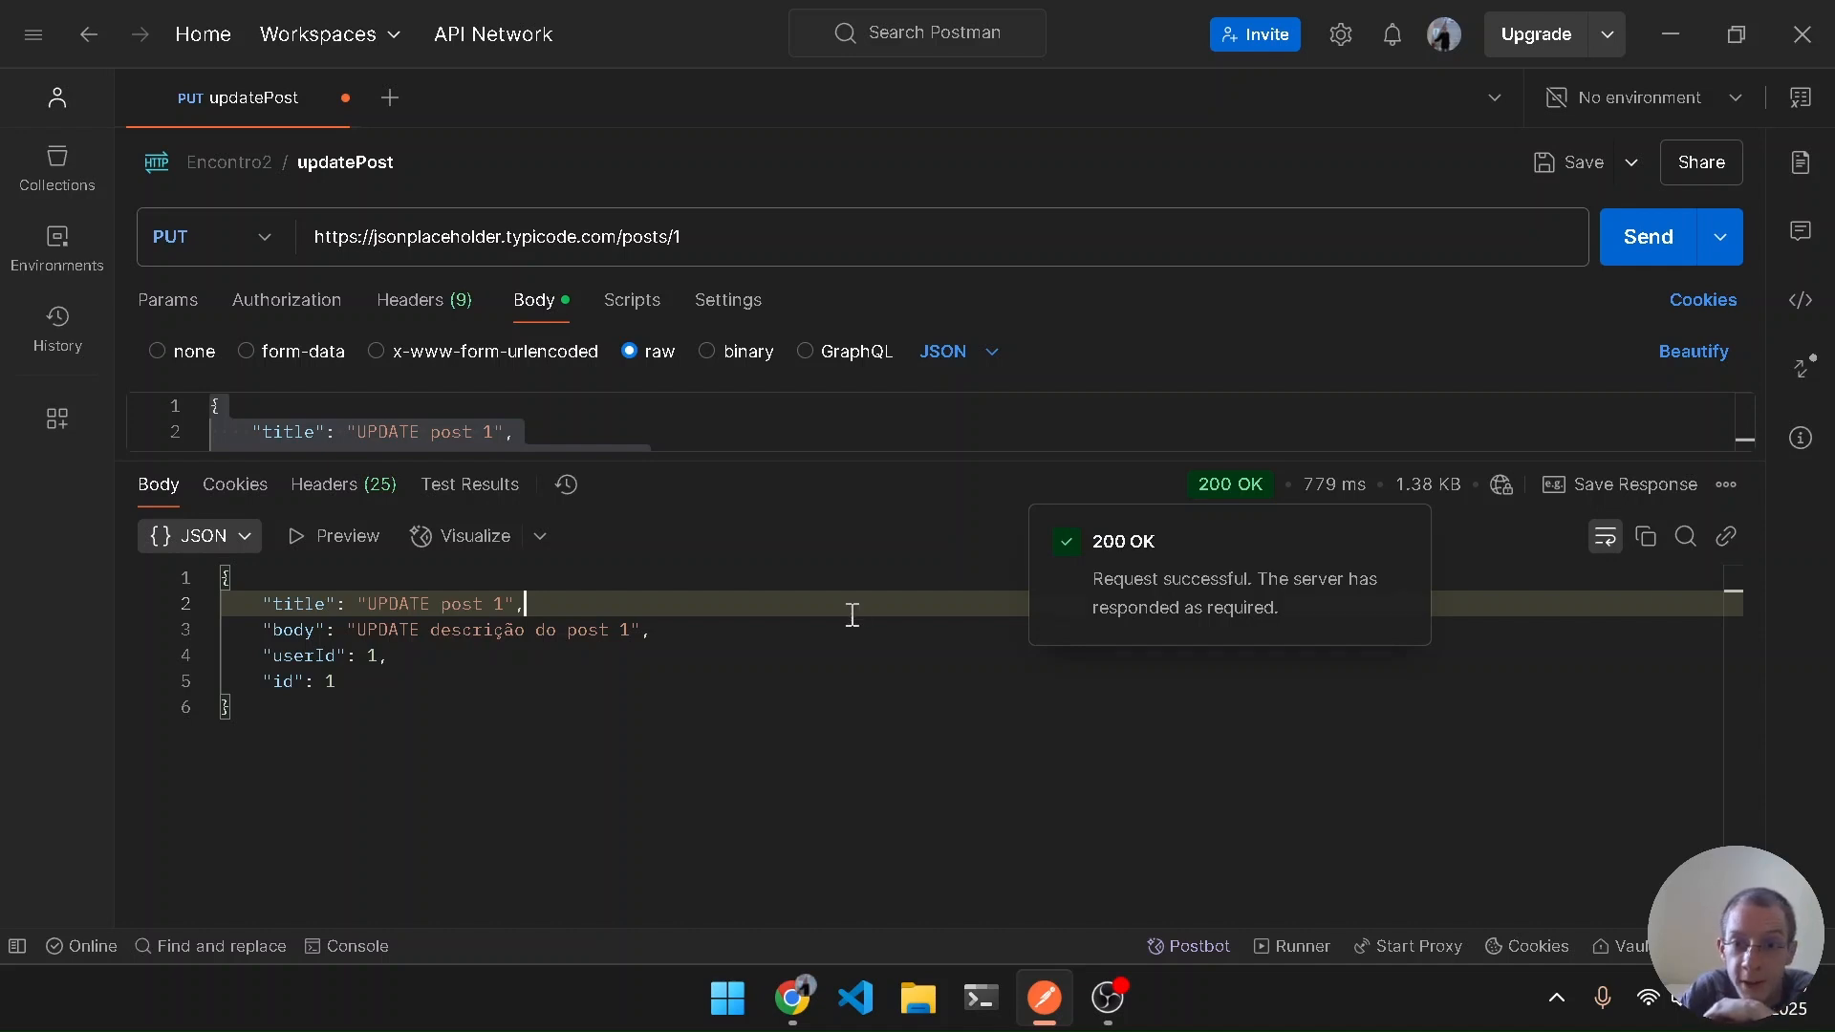
left_click(926, 758)
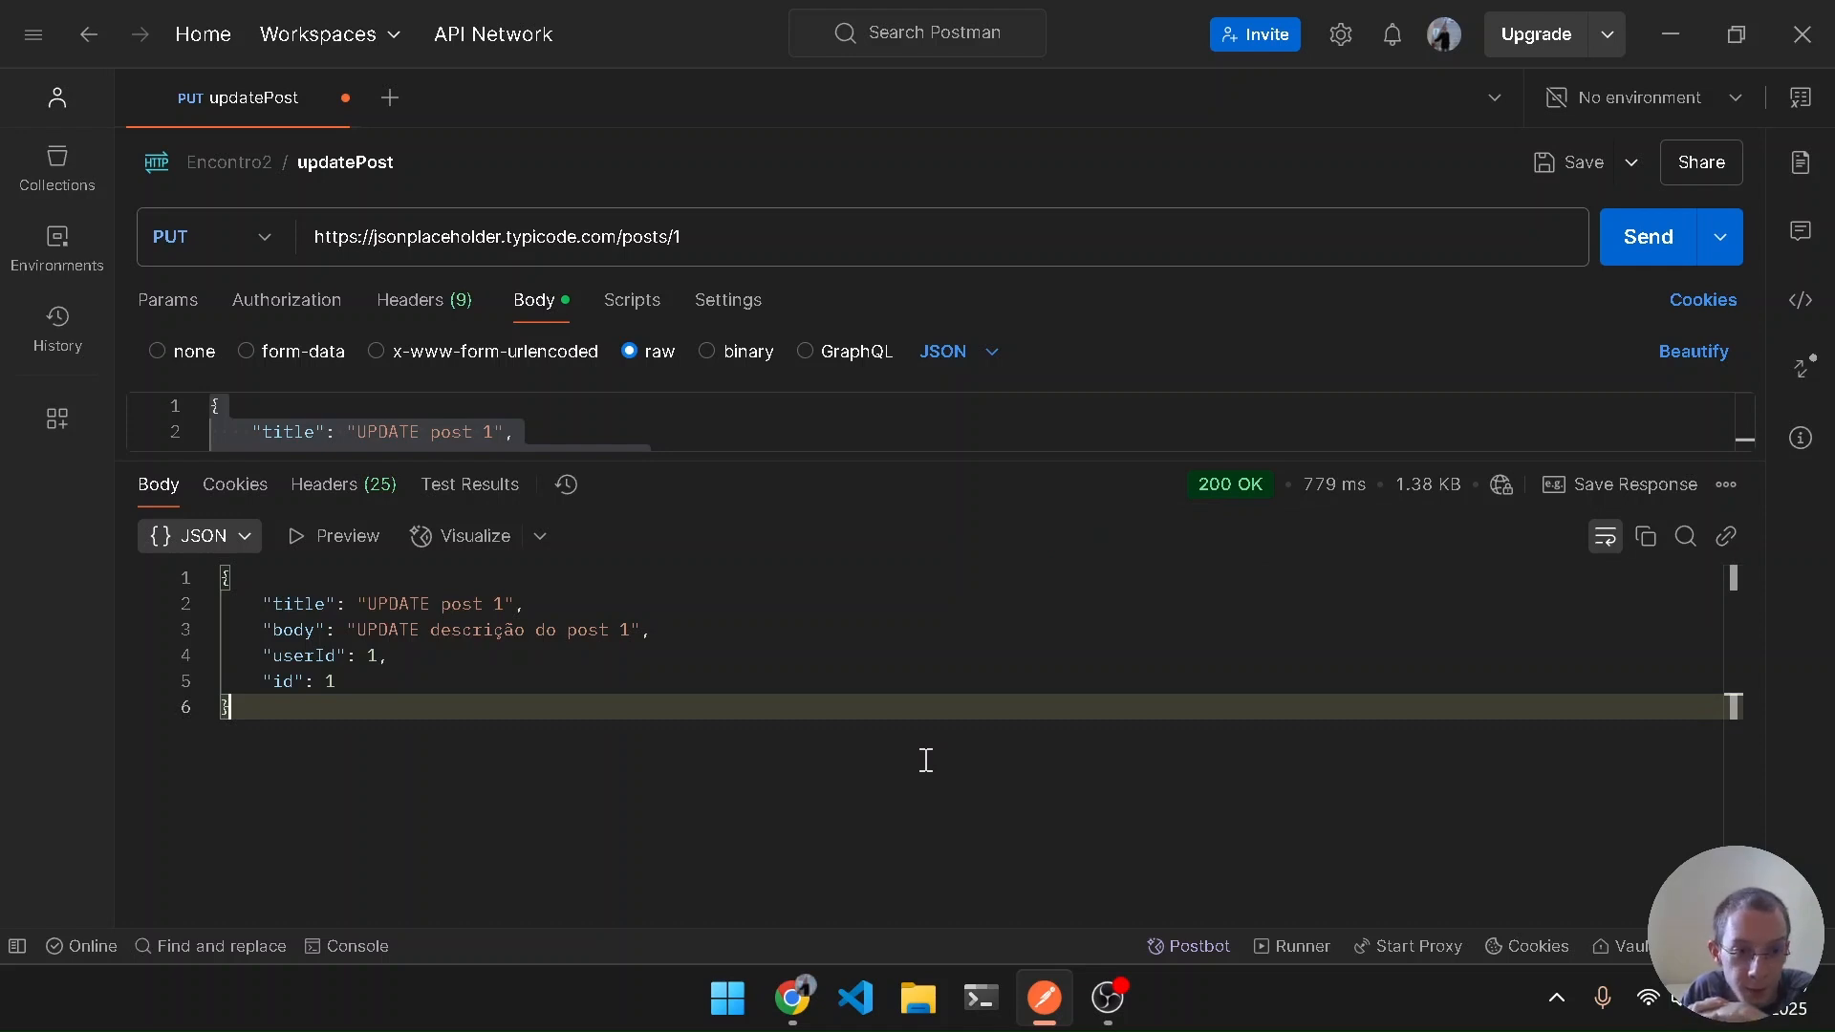
Review the response headers of the updatePost request and return to the post data in the response body
left_click(378, 485)
scroll(789, 772, "down", 3)
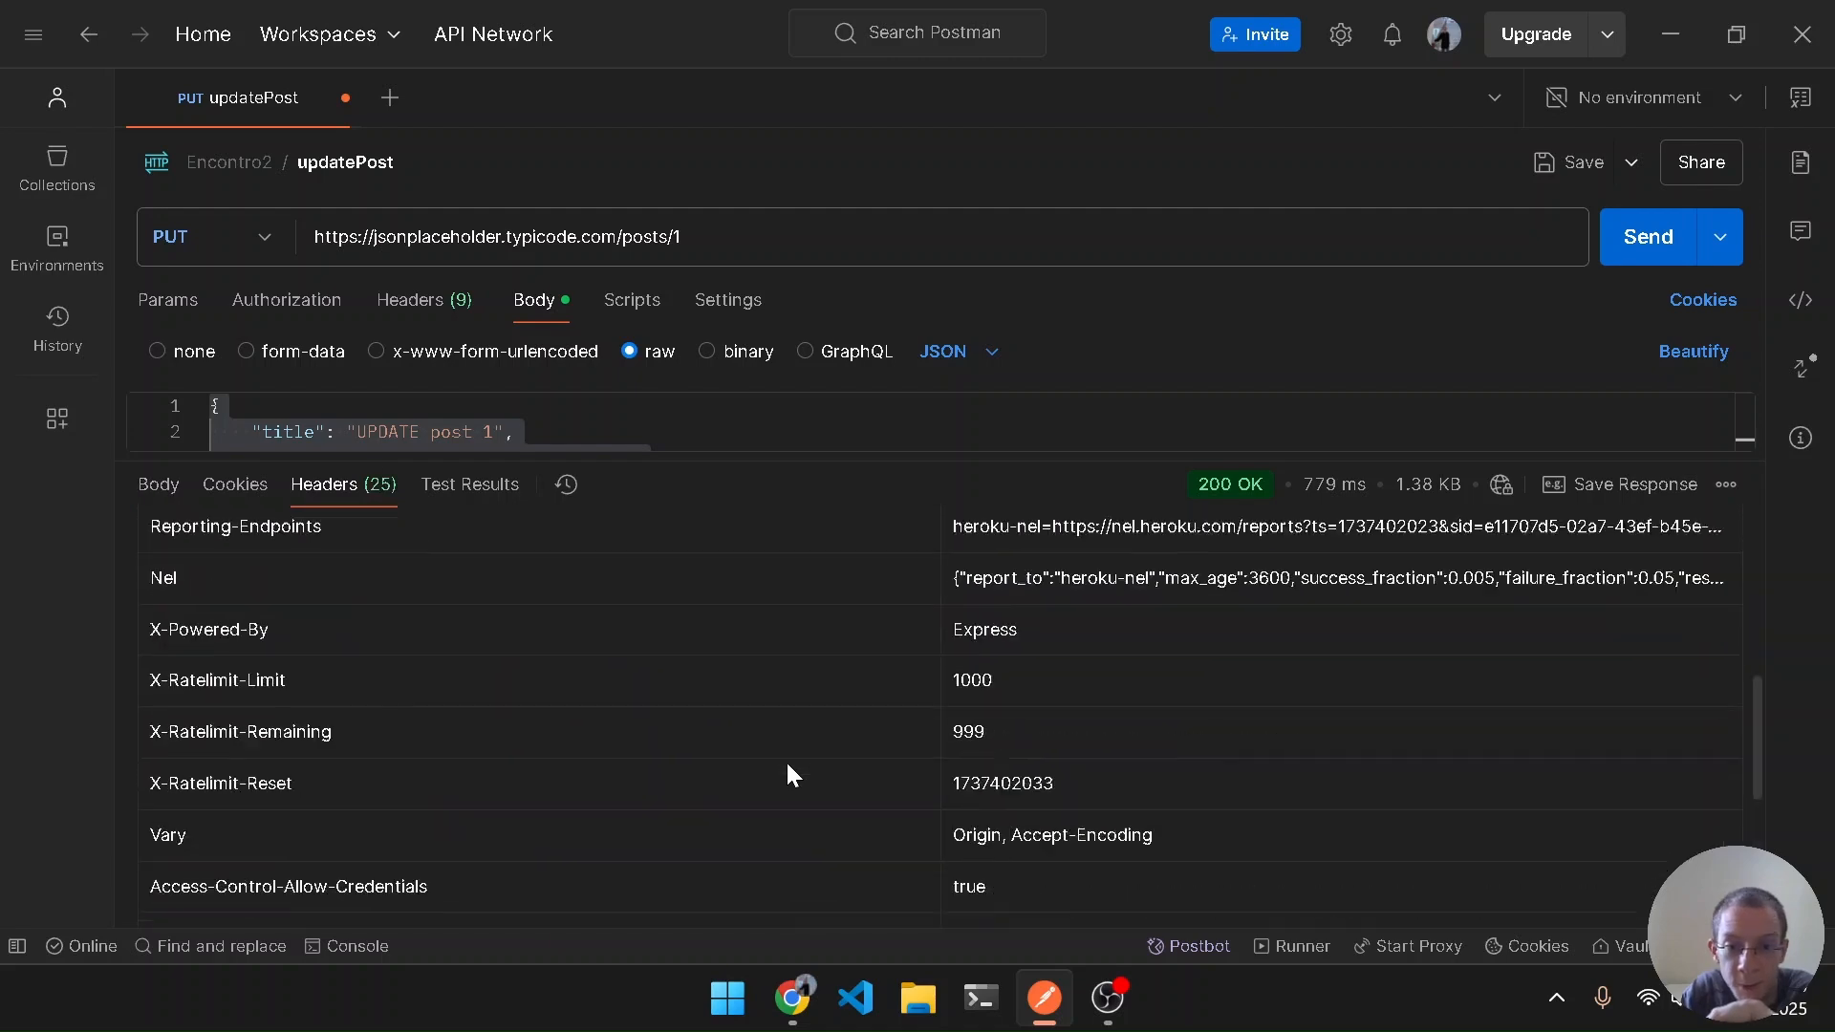
scroll(765, 755, "up", 3)
left_click(155, 485)
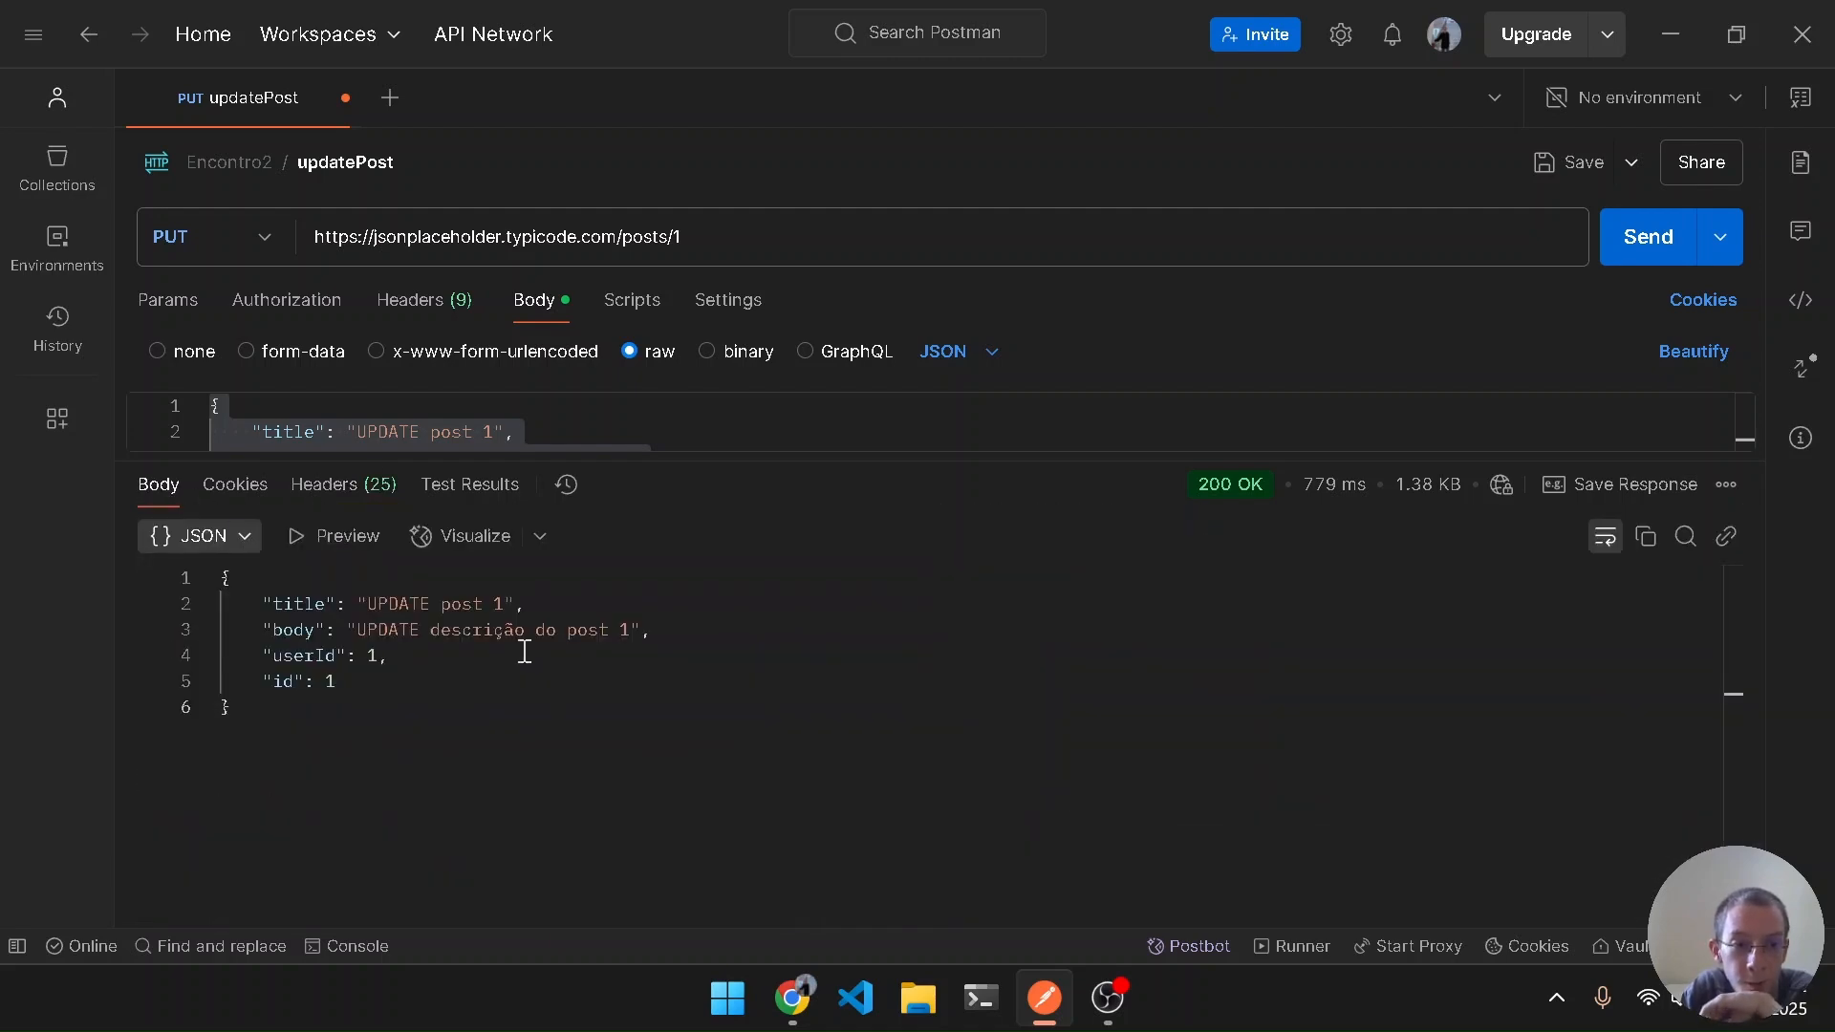
left_click_drag(423, 578, 449, 727)
left_click(452, 743)
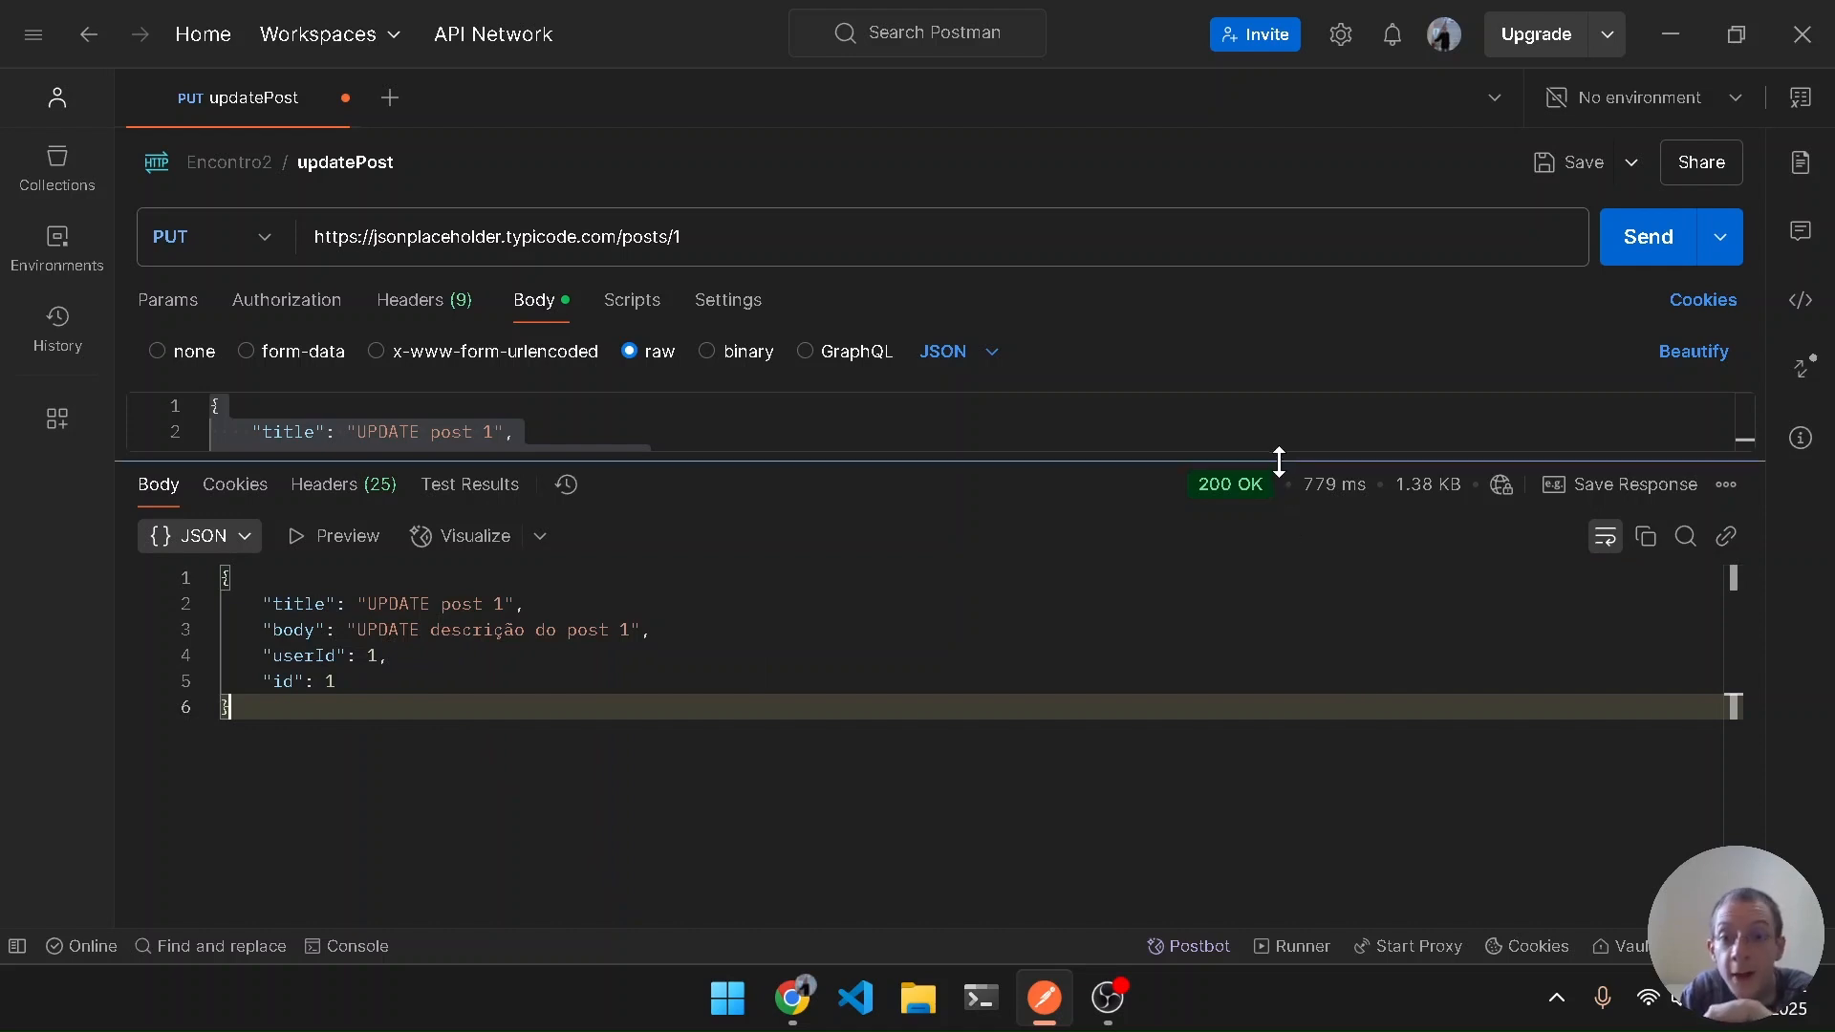
Restore the request editor and collection list, save the updatePost request and close it
left_click_drag(1282, 463, 1287, 685)
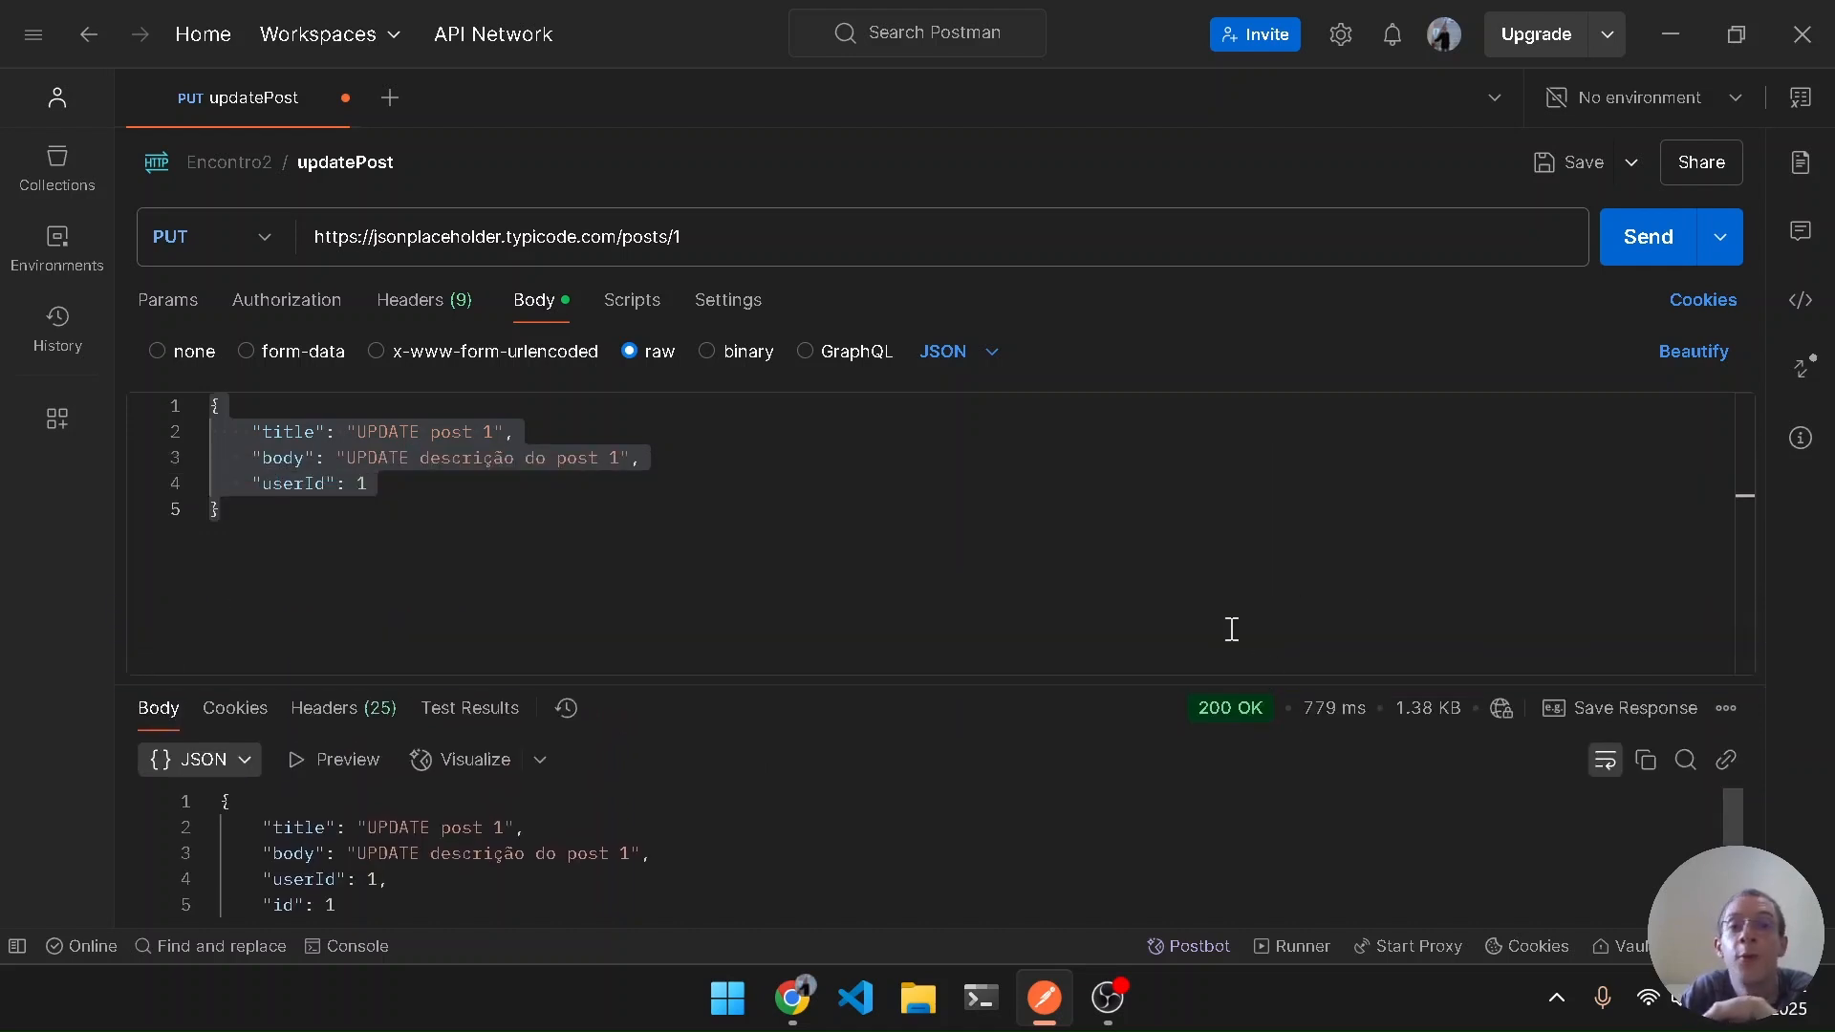
left_click(1201, 538)
key("ctrl+backslash")
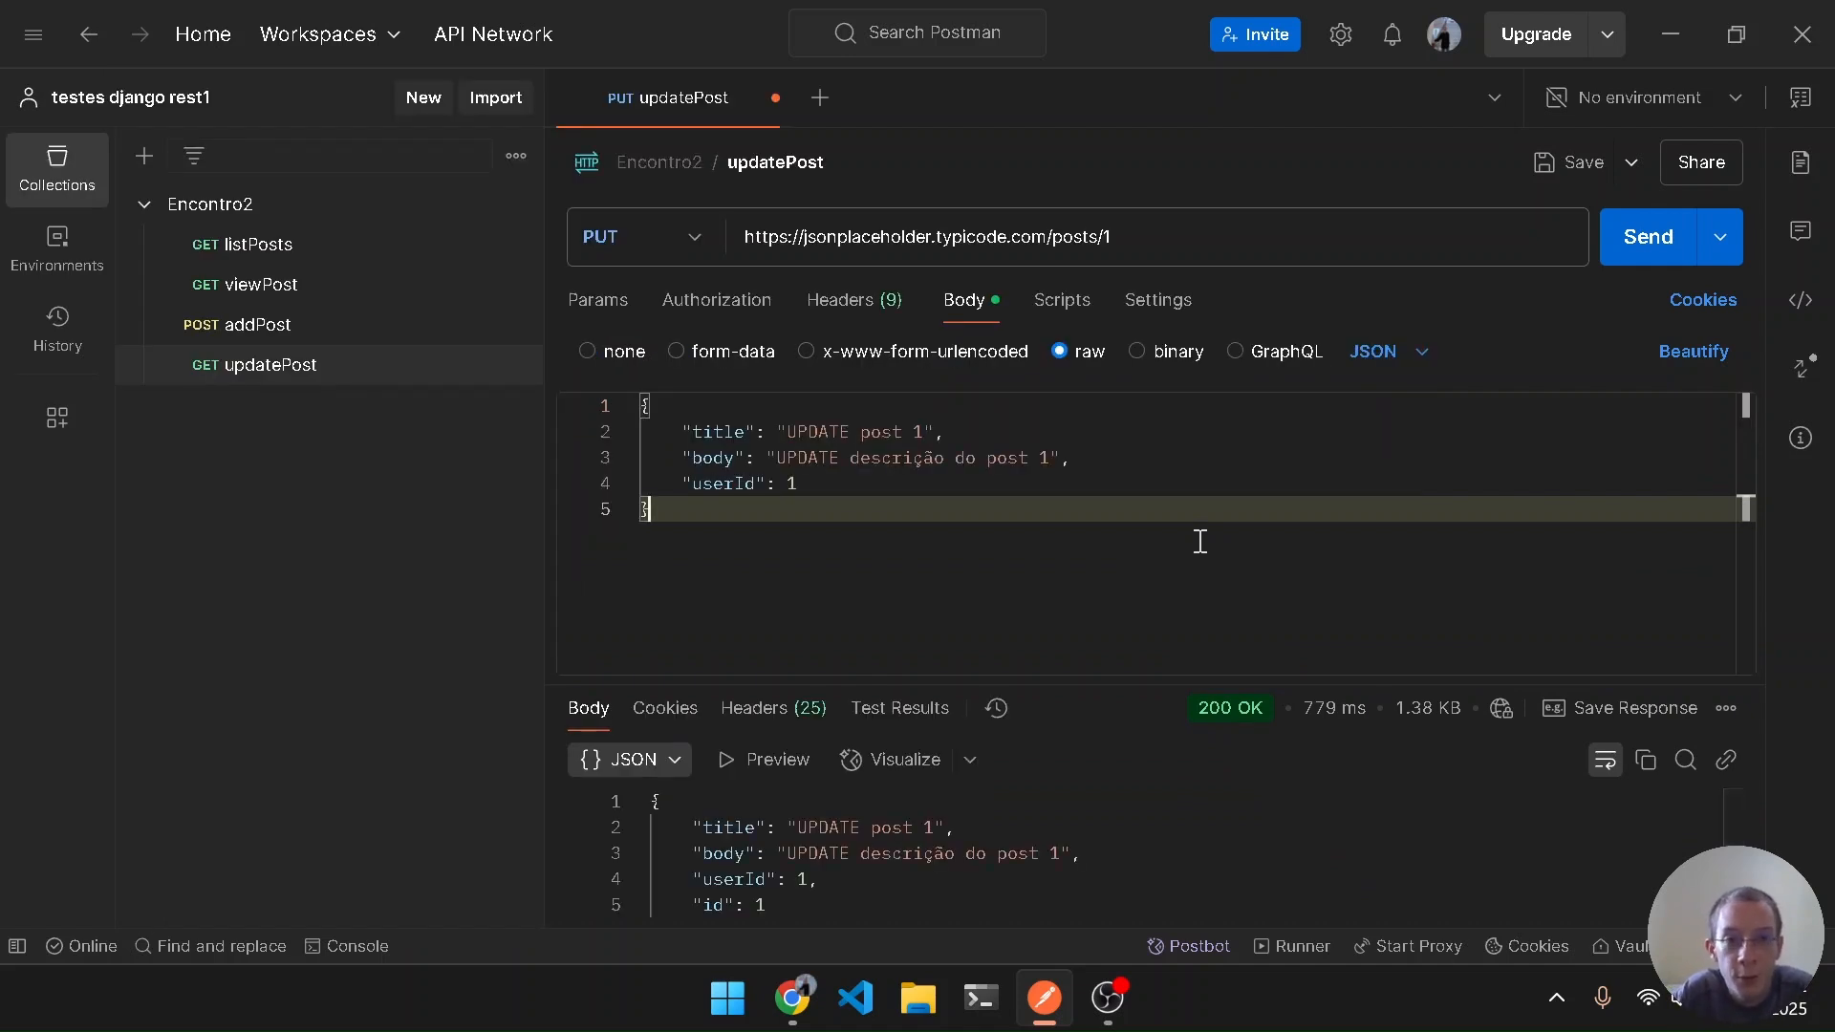
key("ctrl+s")
key("ctrl+w")
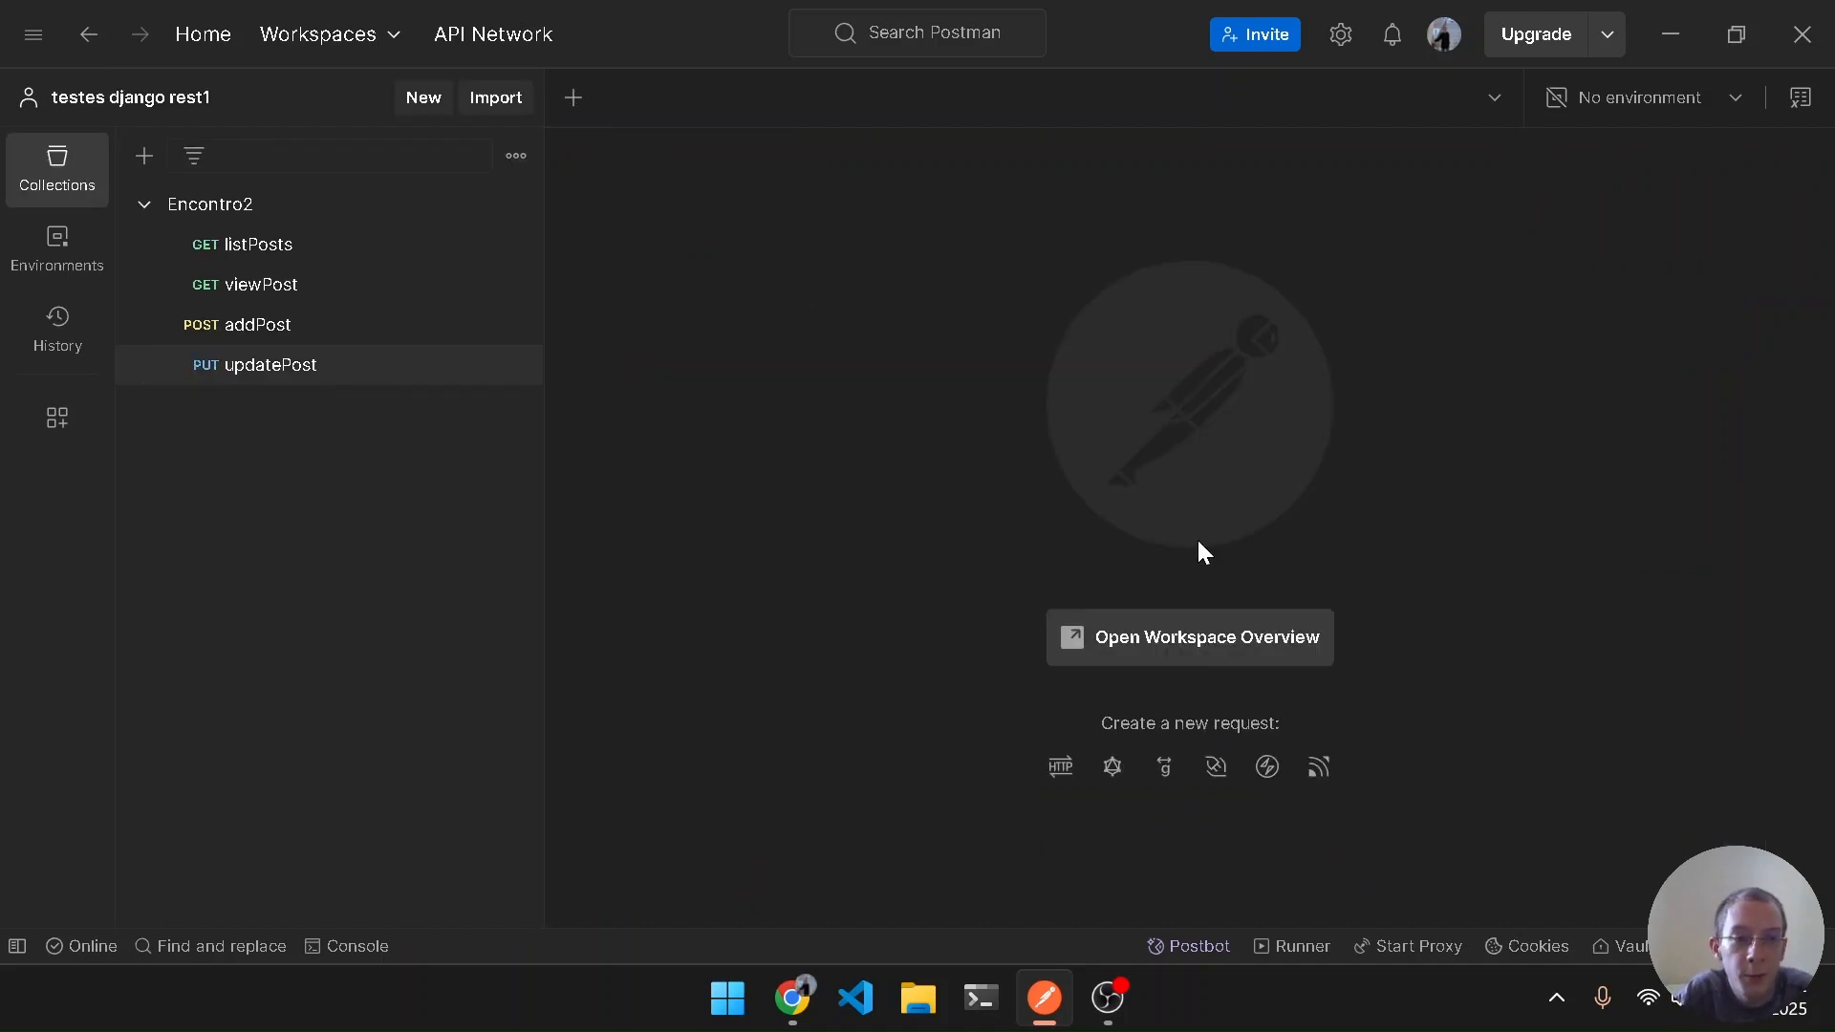
Check the PATCH request slide in the presentation for the required method, URL, header and body, and return to Postman
key("alt+Tab")
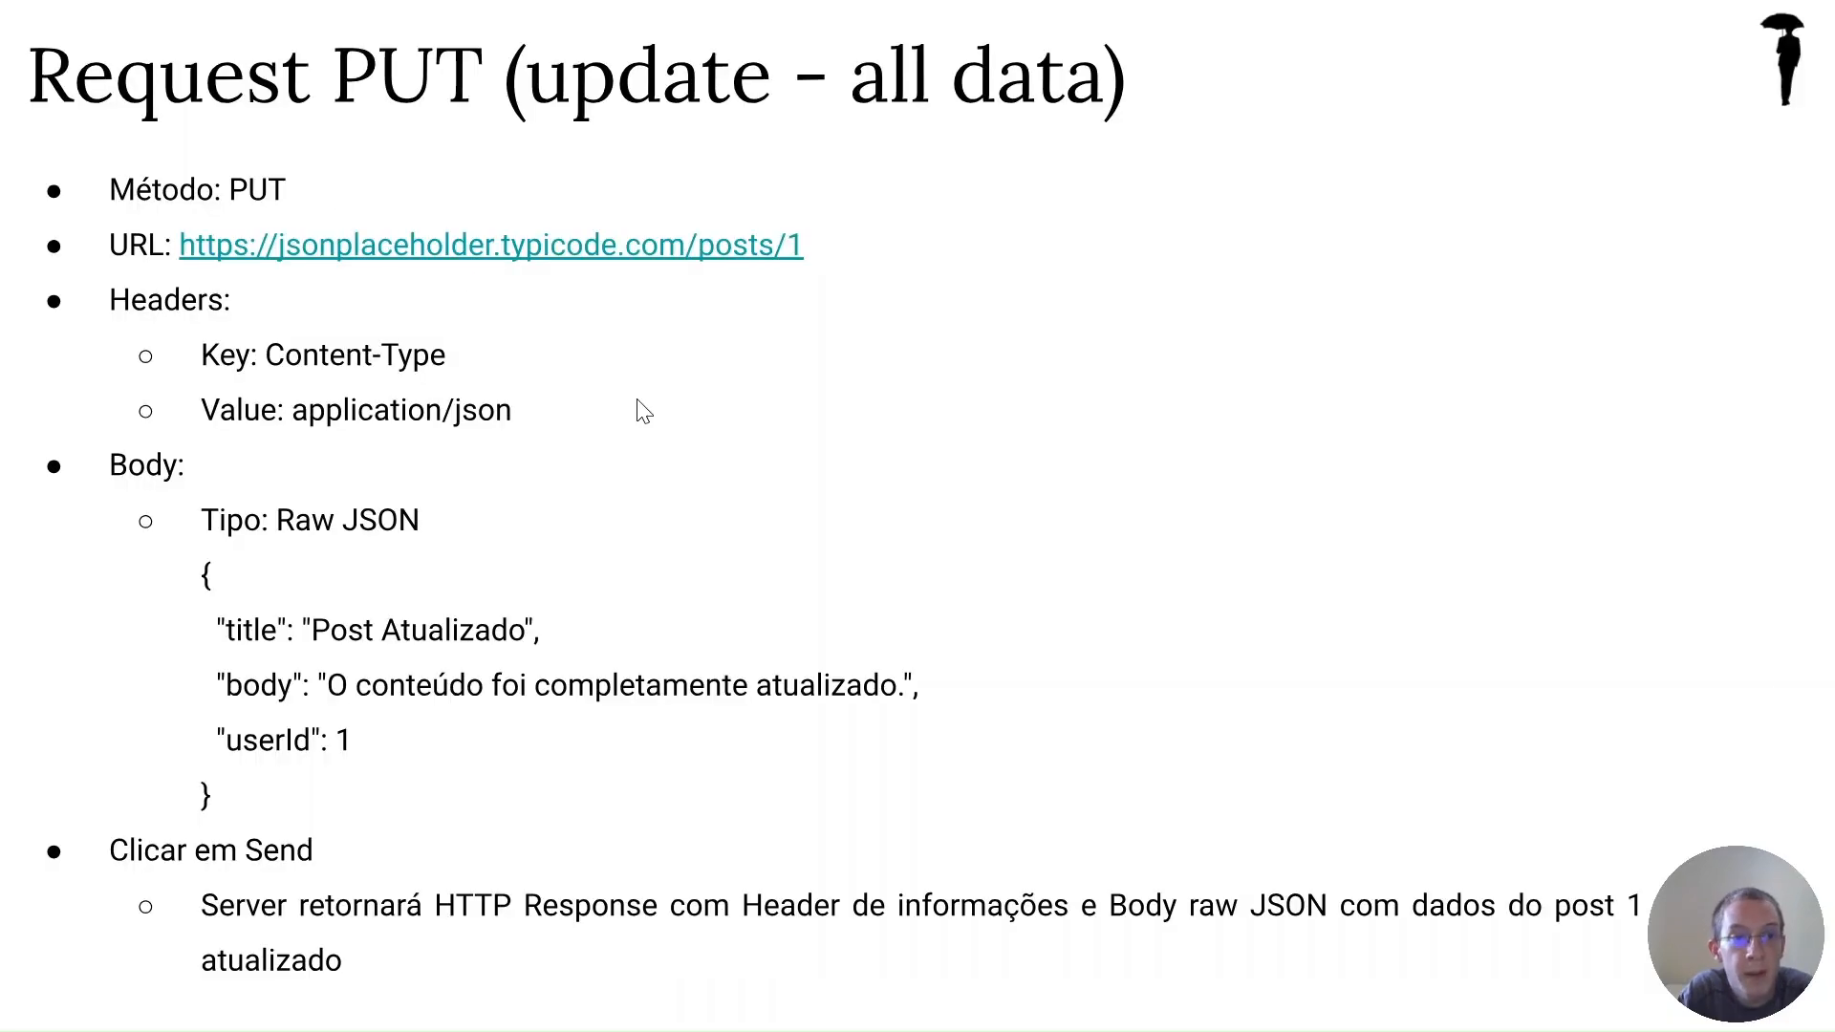
key("Right")
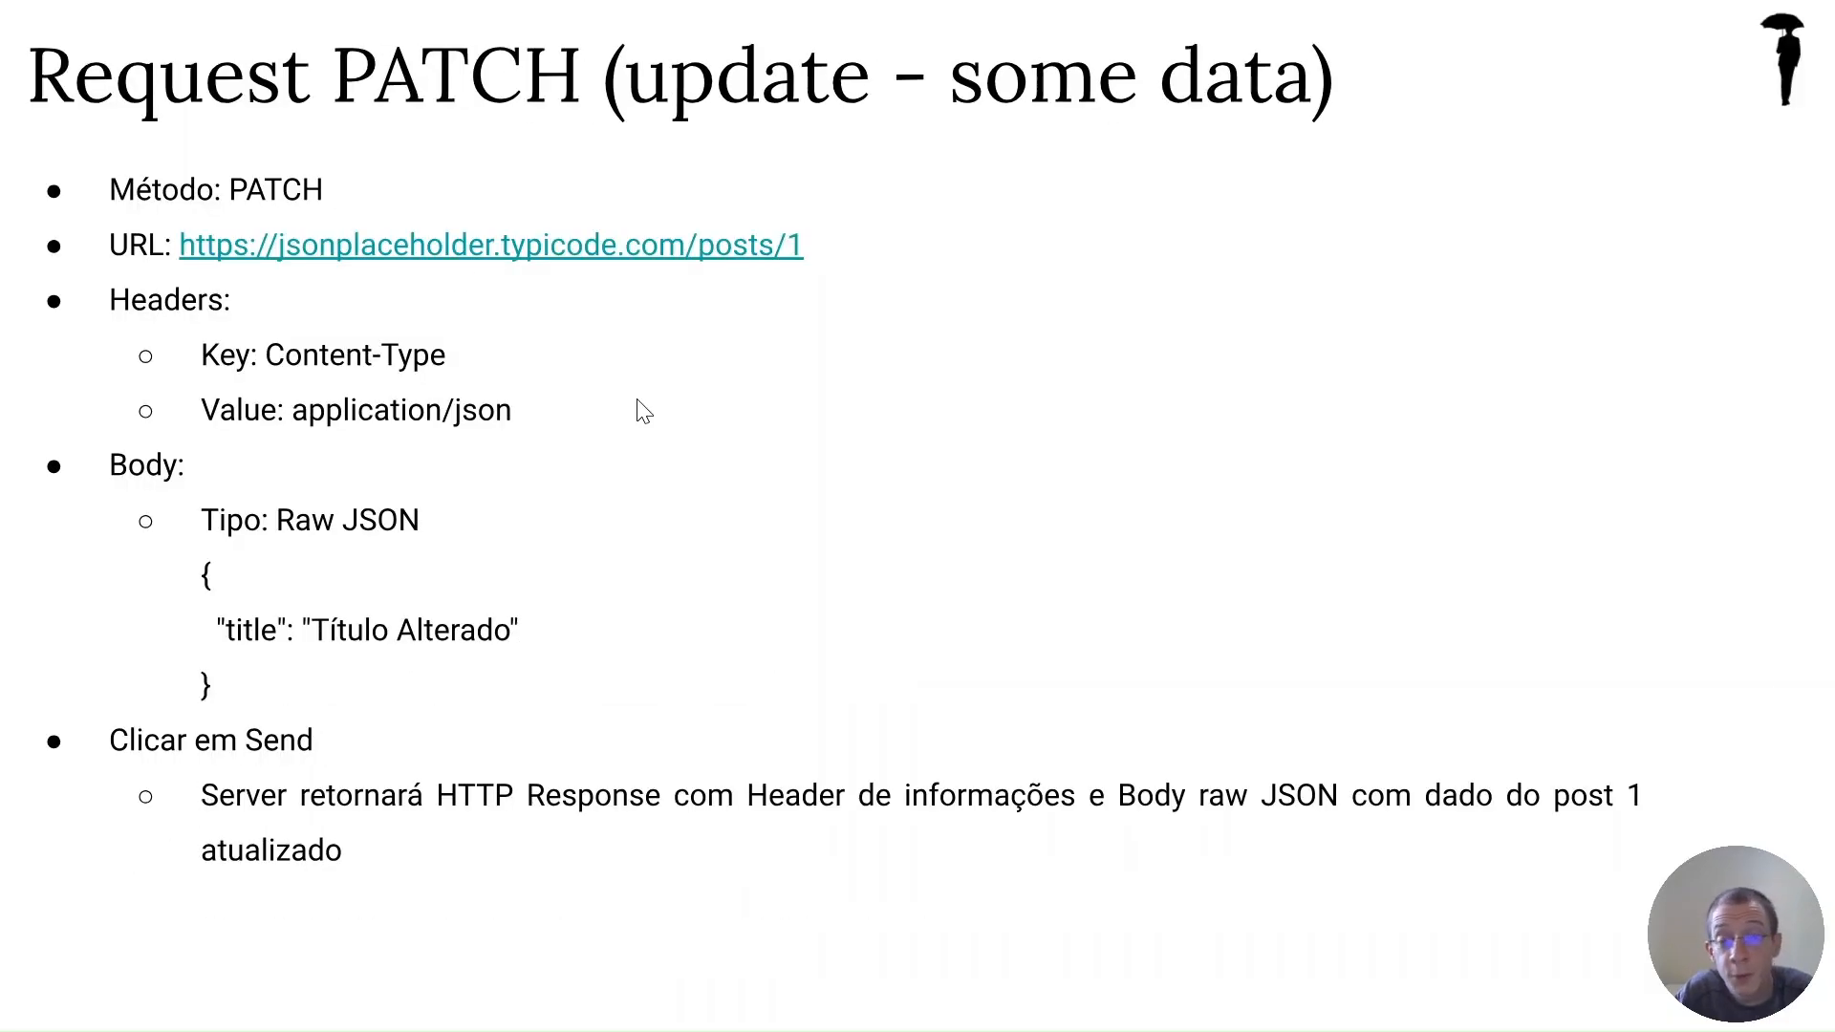
key("alt+Tab")
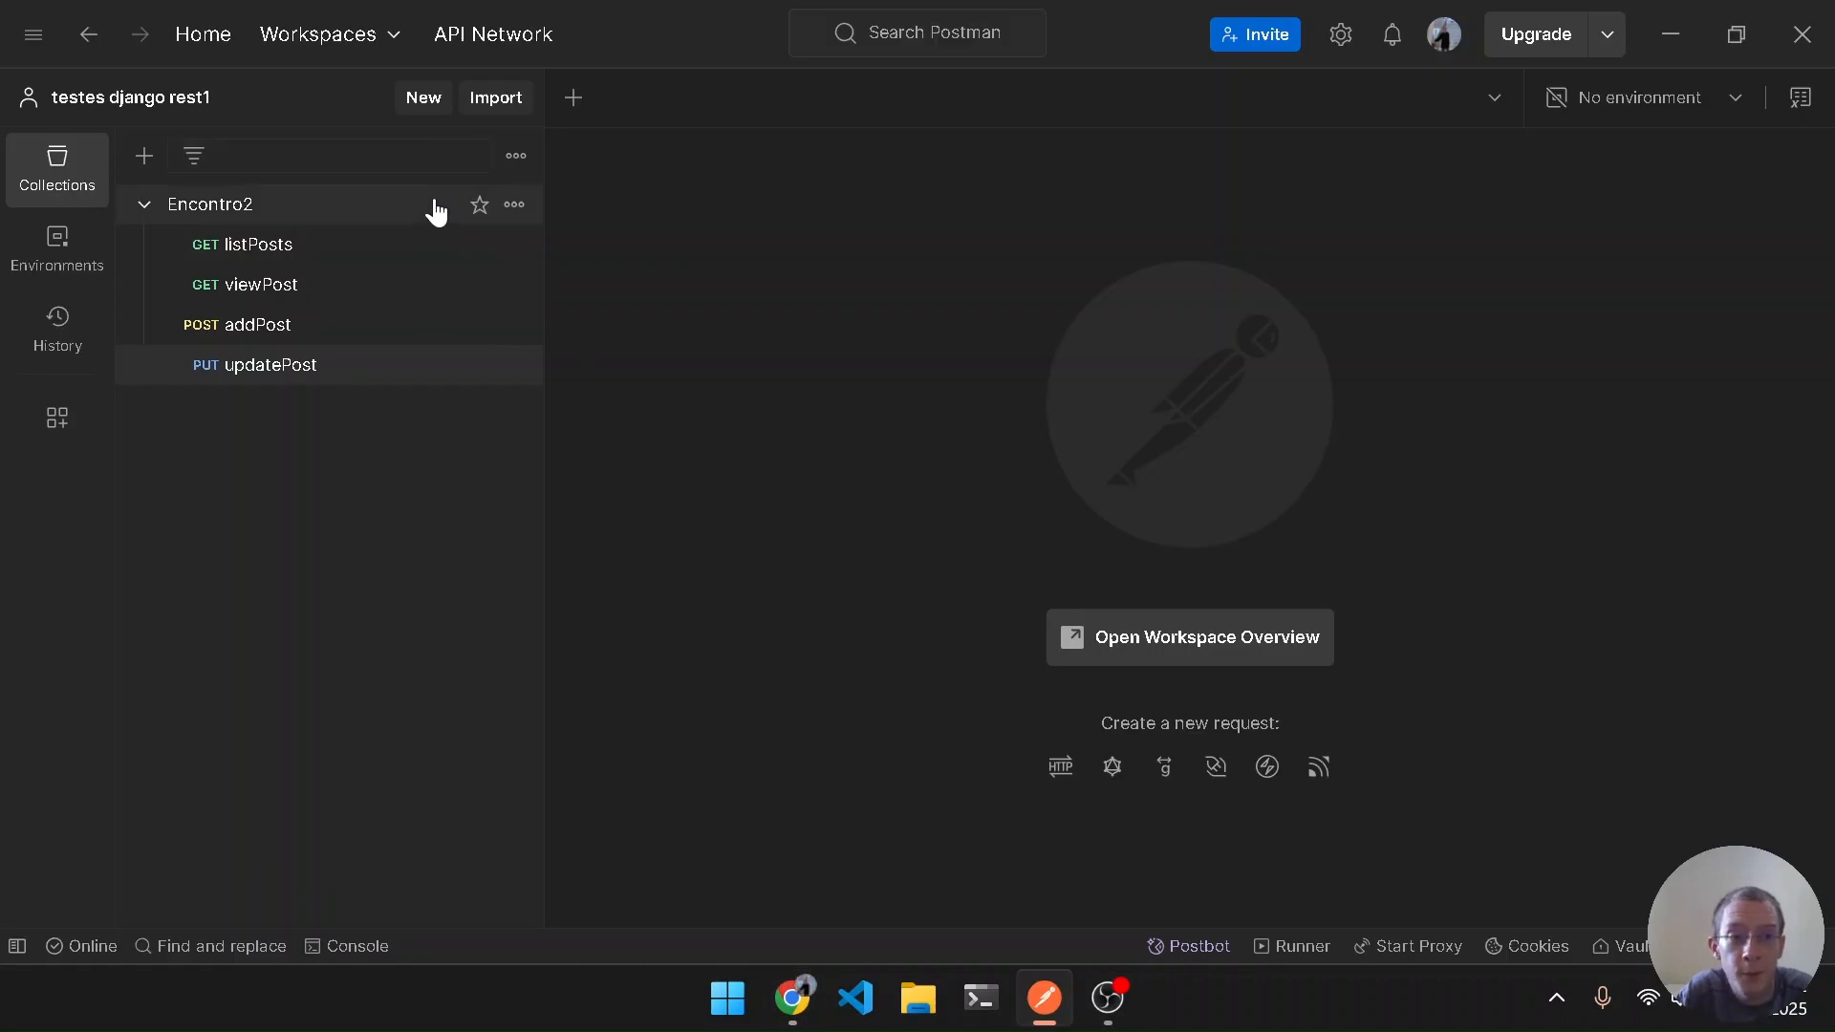
Add a new request named updateParcialPost to the Encontro2 collection
right_click(417, 220)
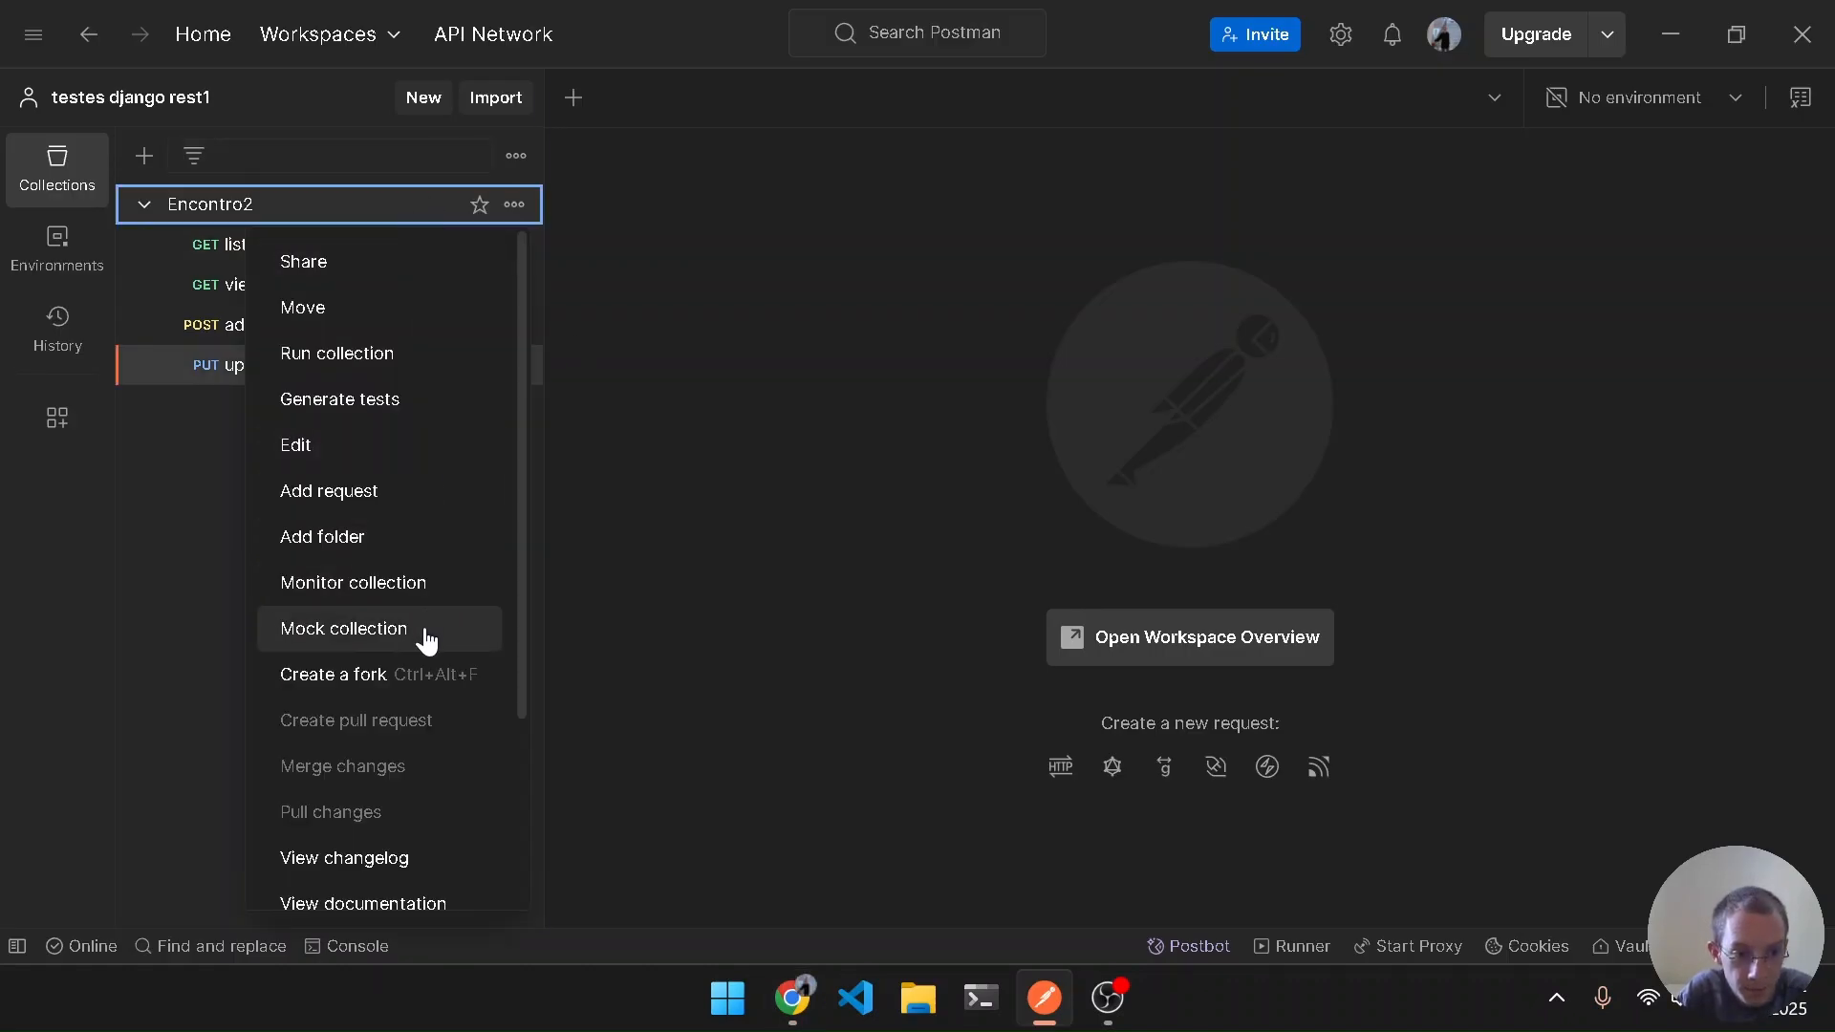
key("Escape")
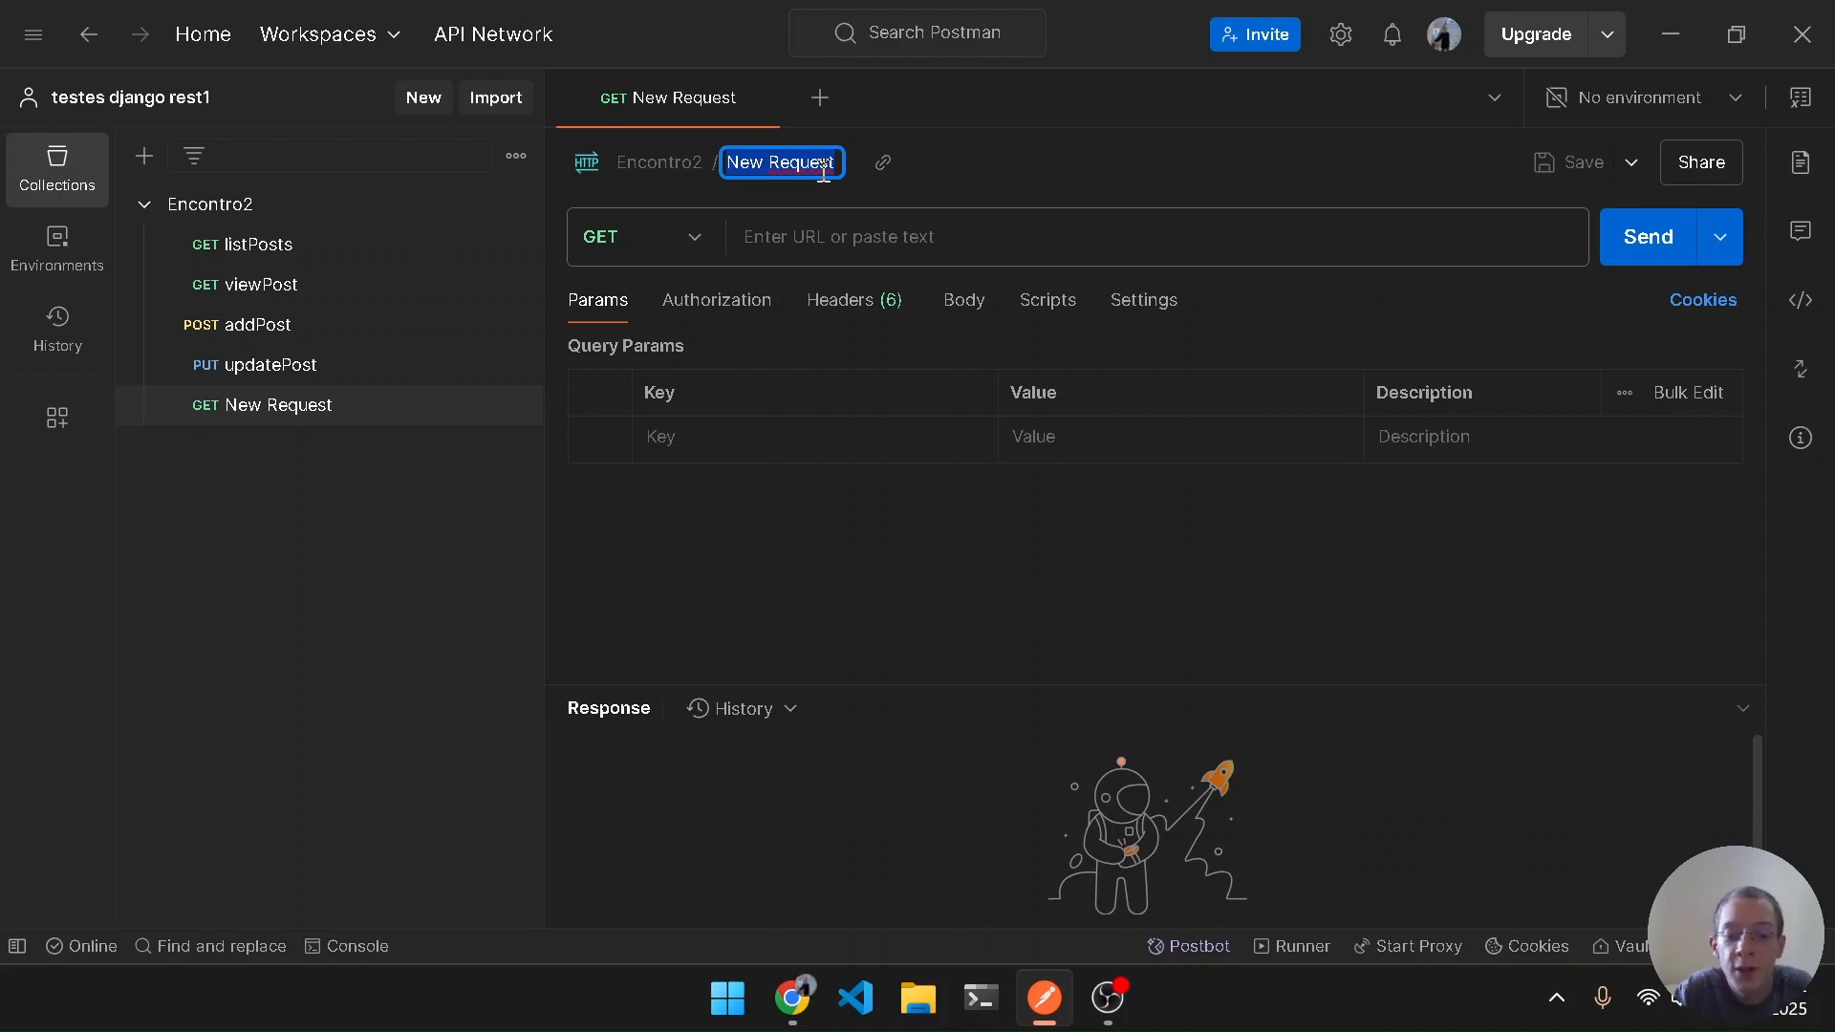
type("updateP")
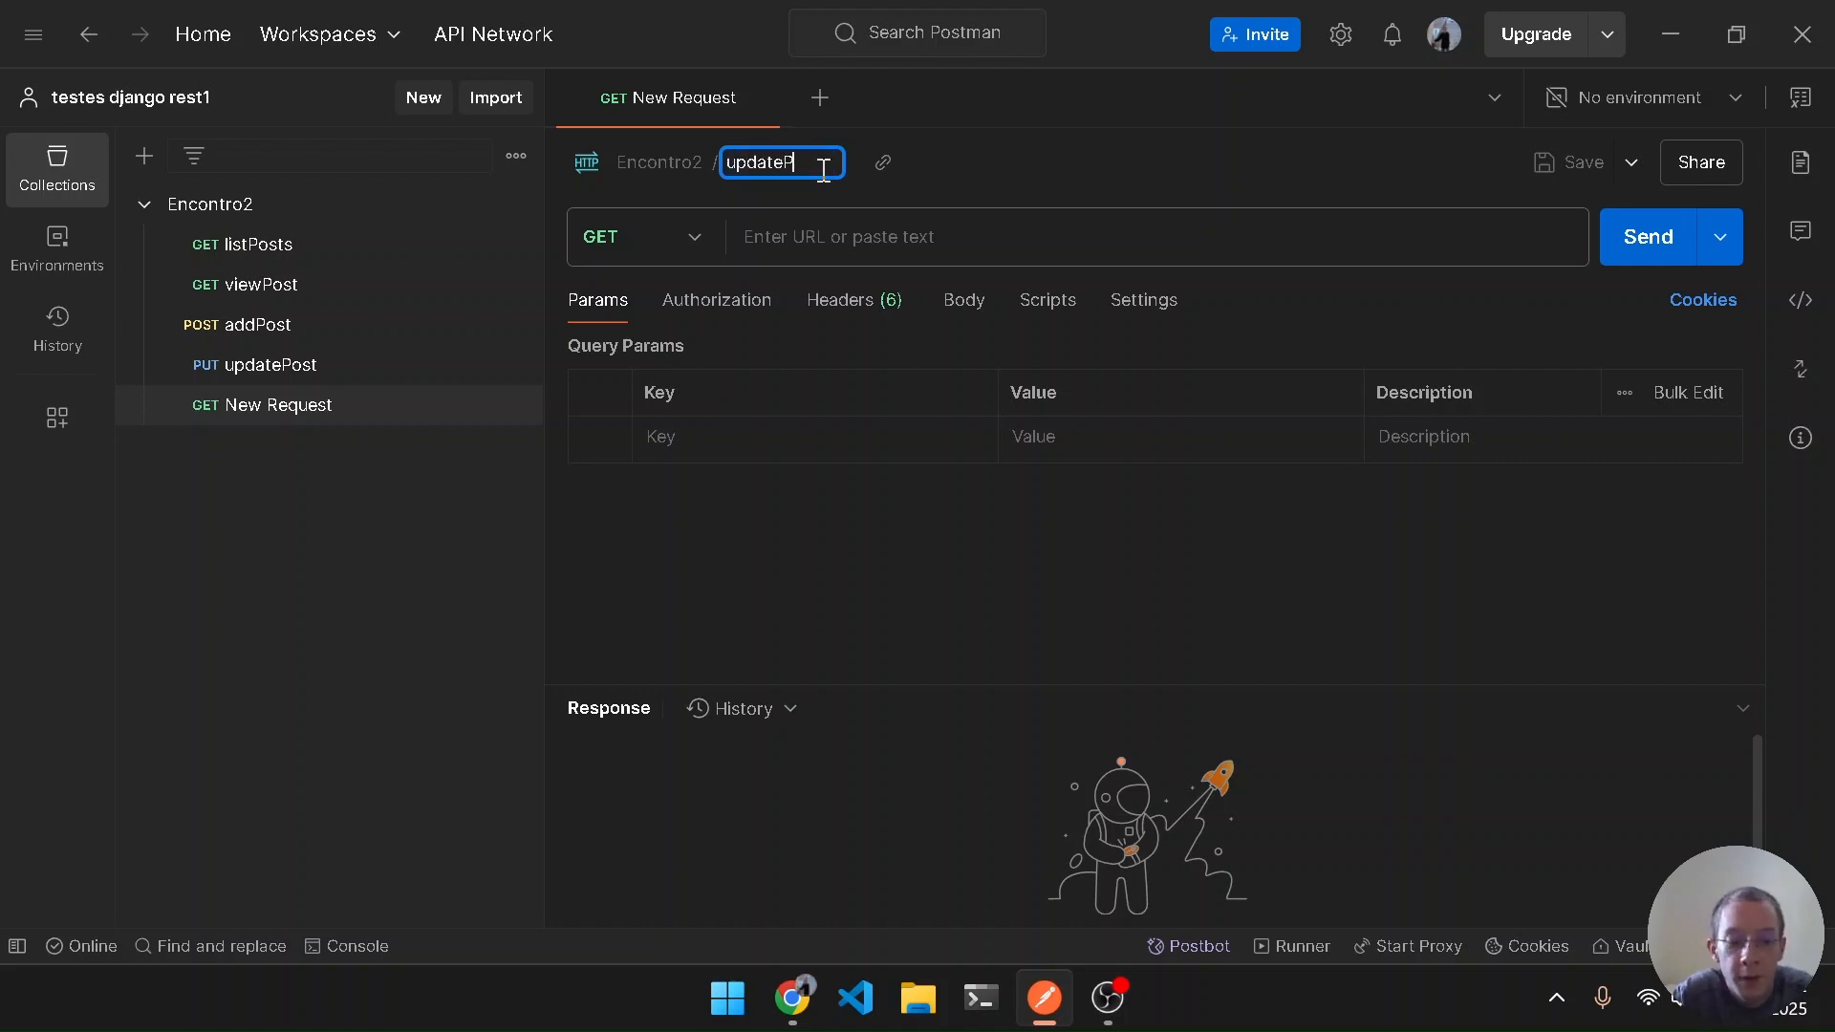
type("artialPost")
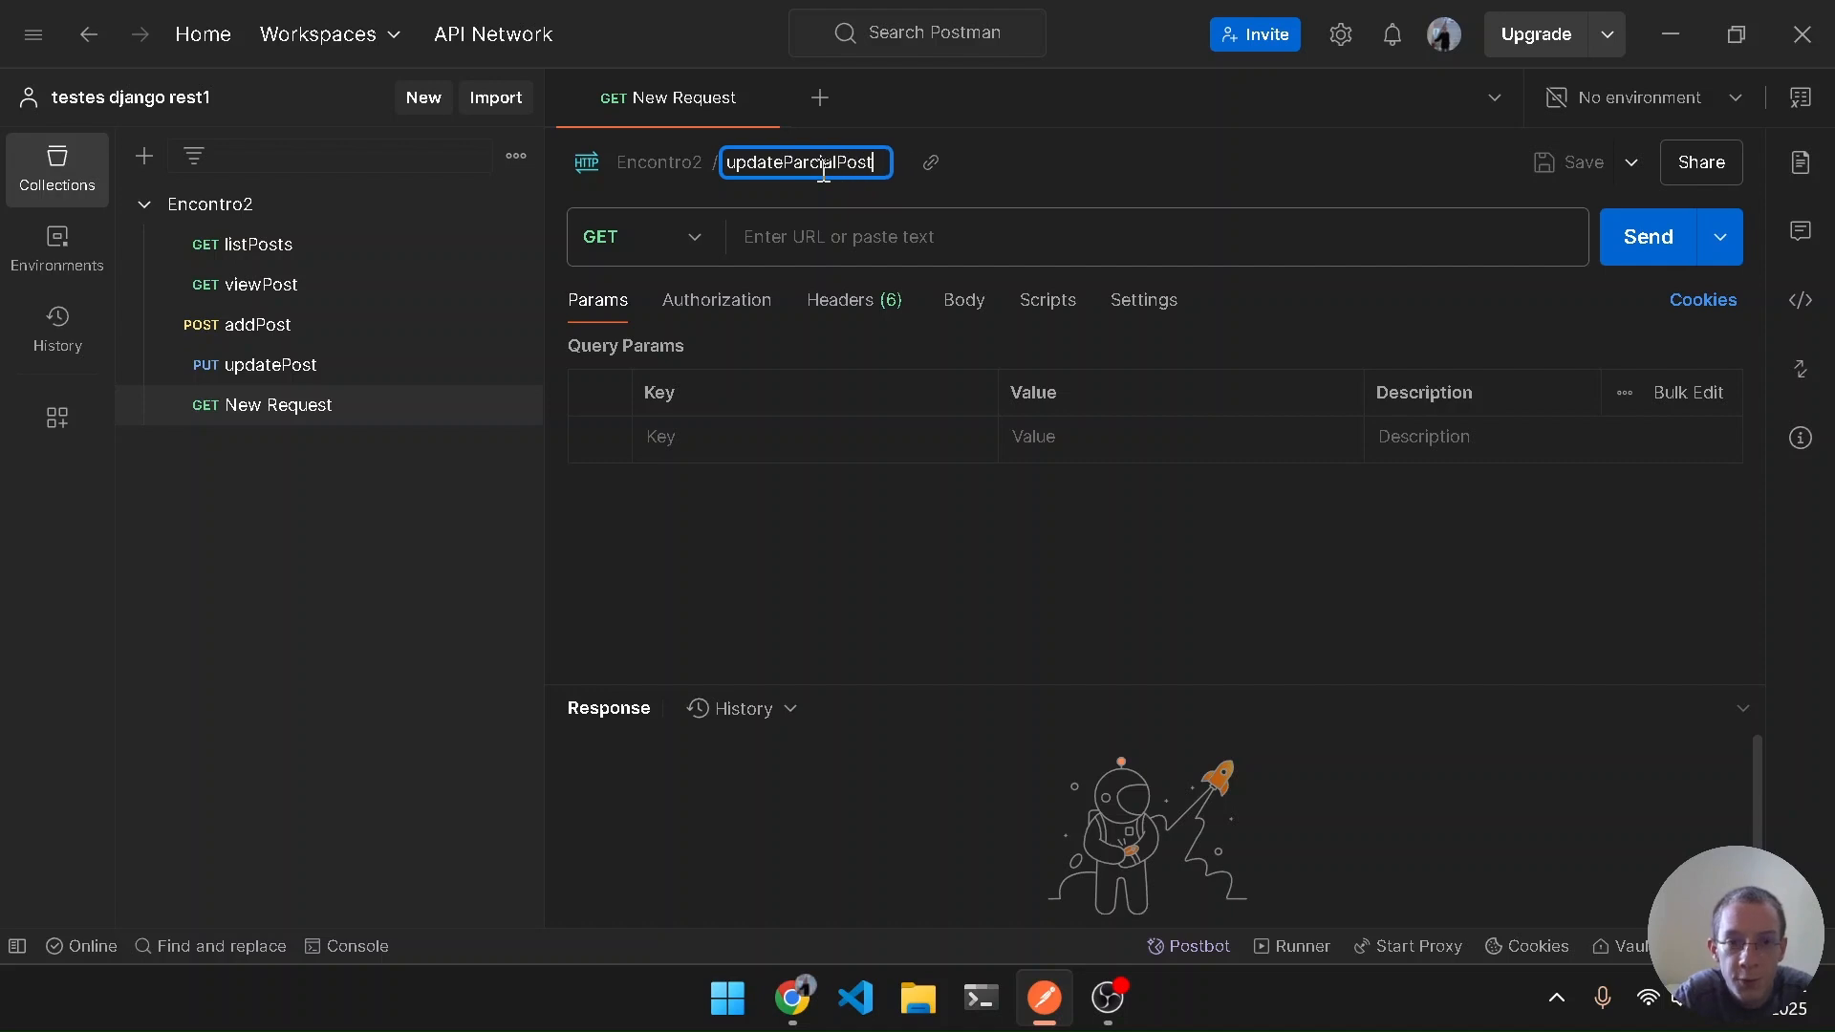
key("Return")
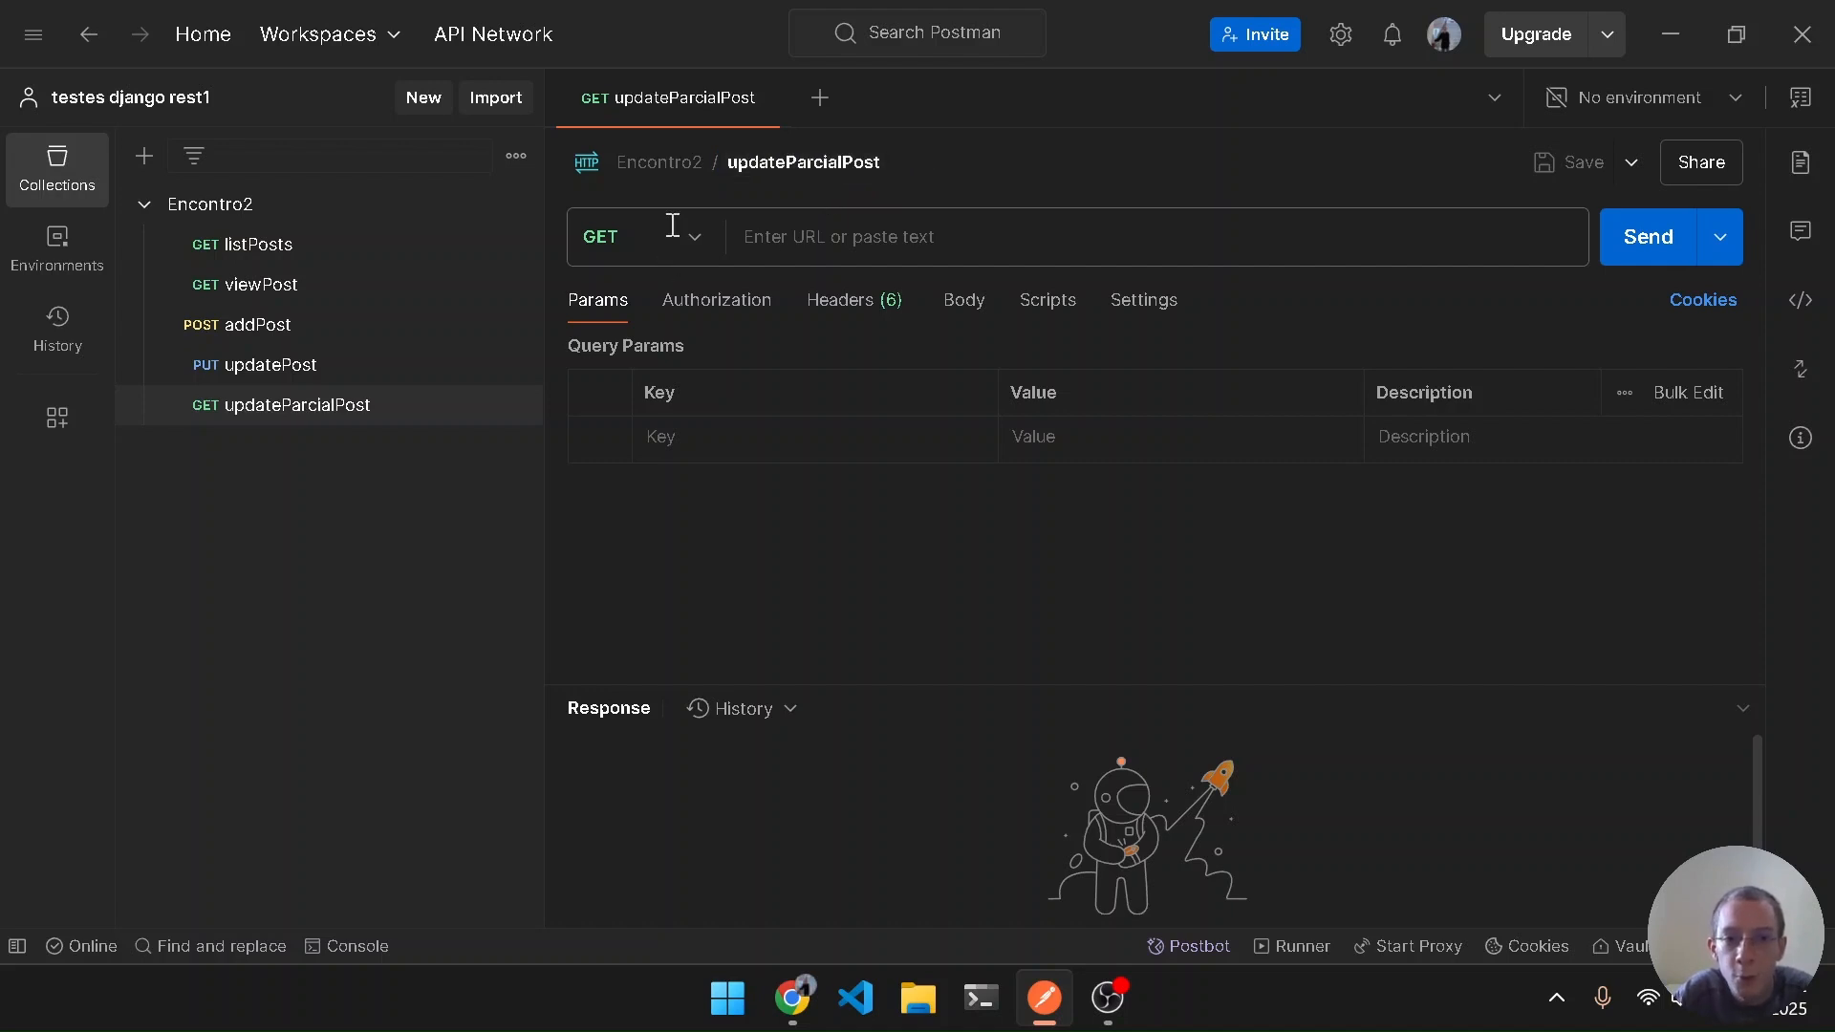
left_click(673, 227)
left_click(717, 448)
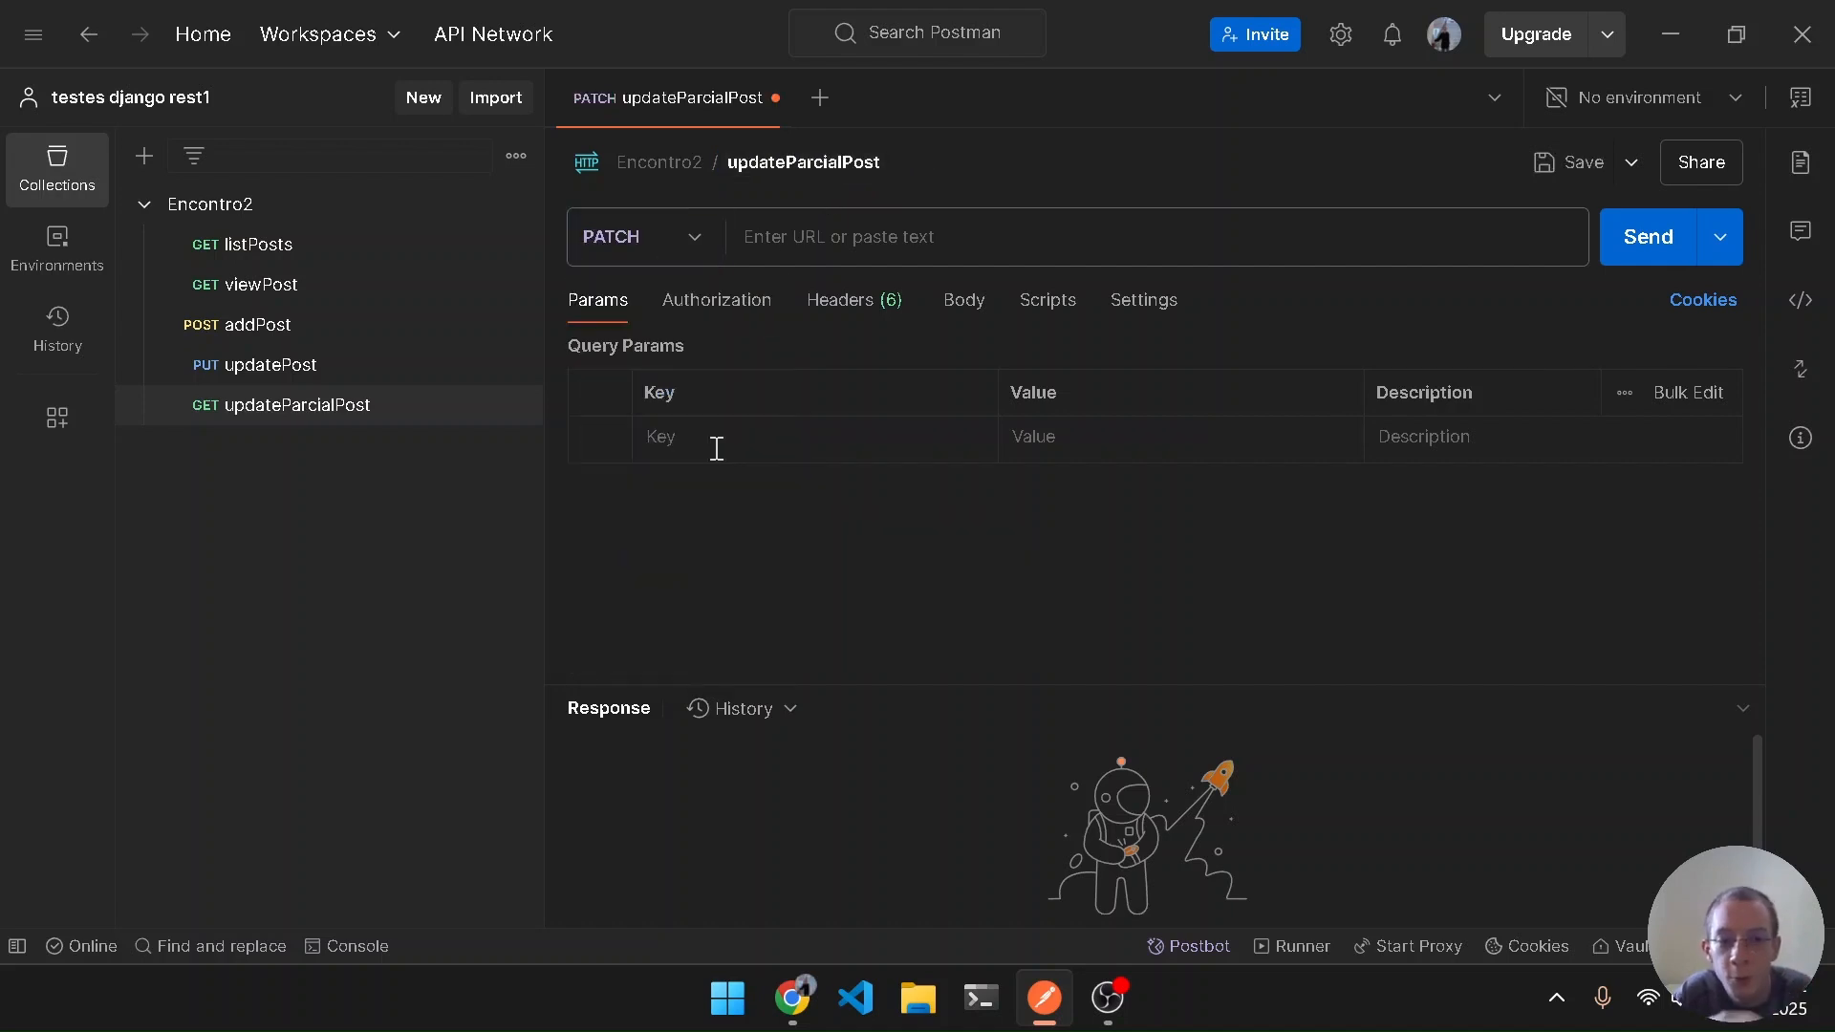
left_click(832, 230)
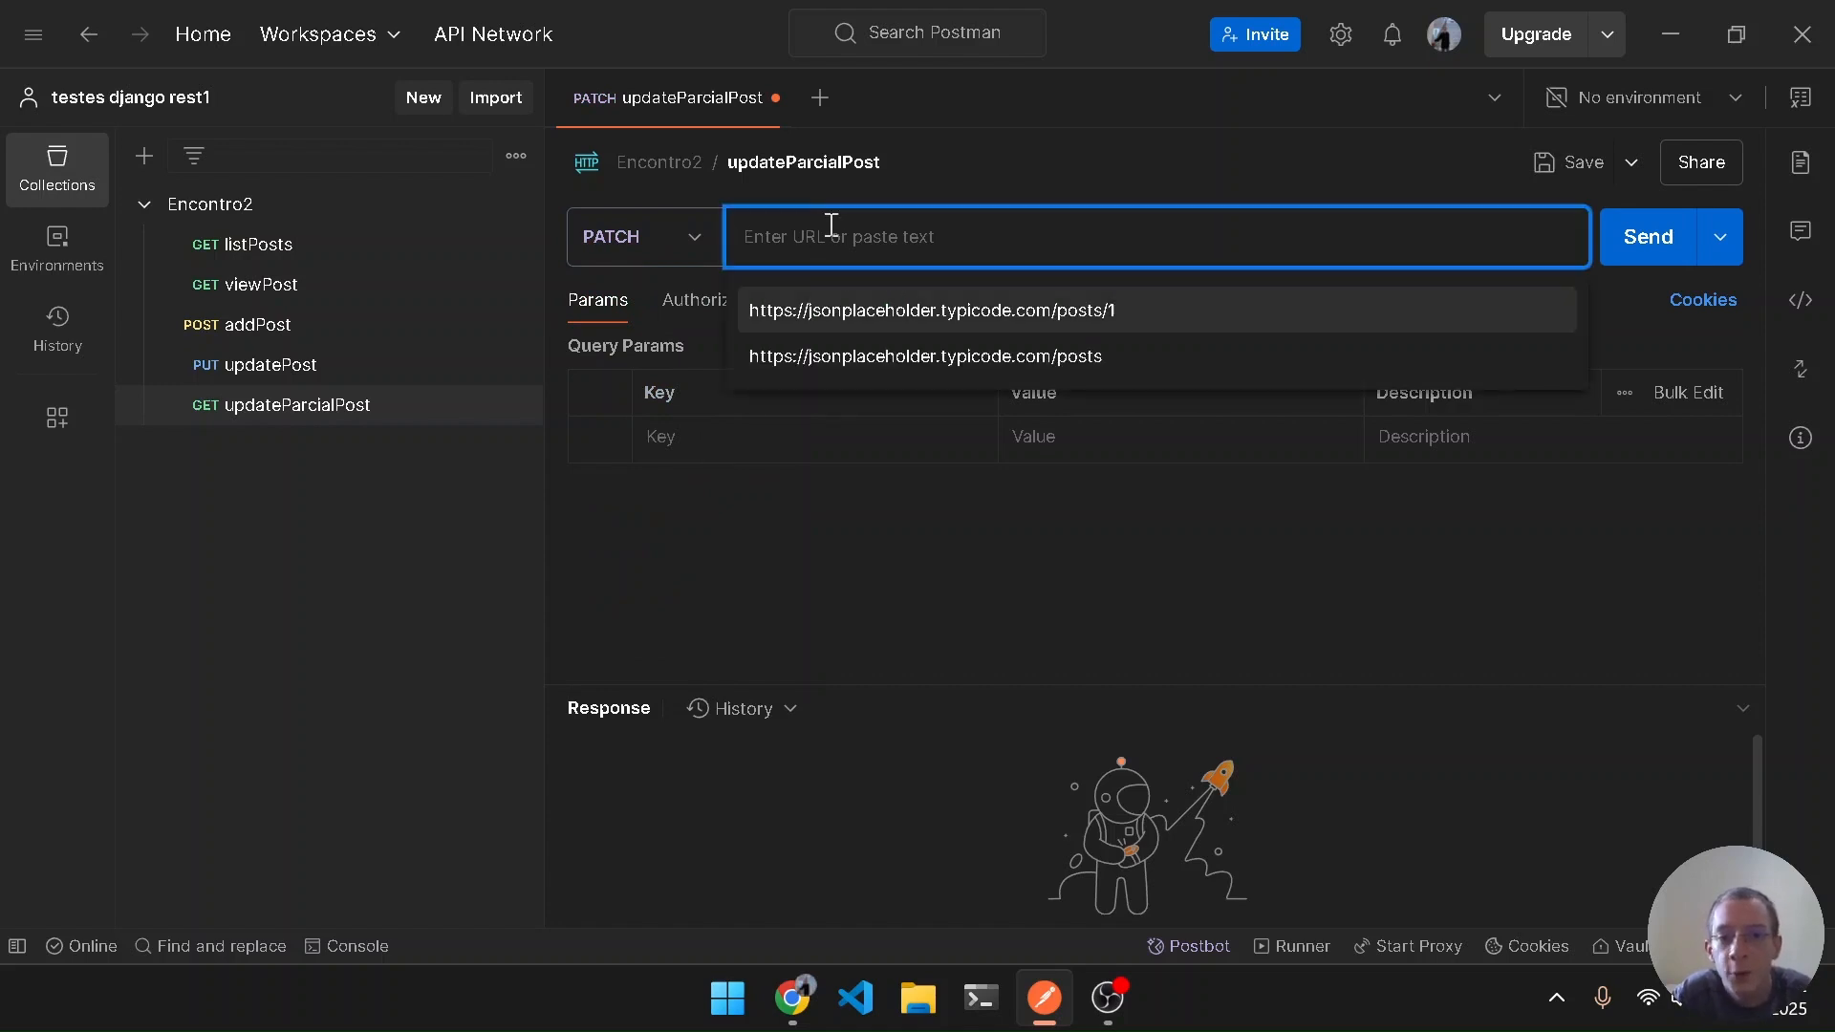
key("Return")
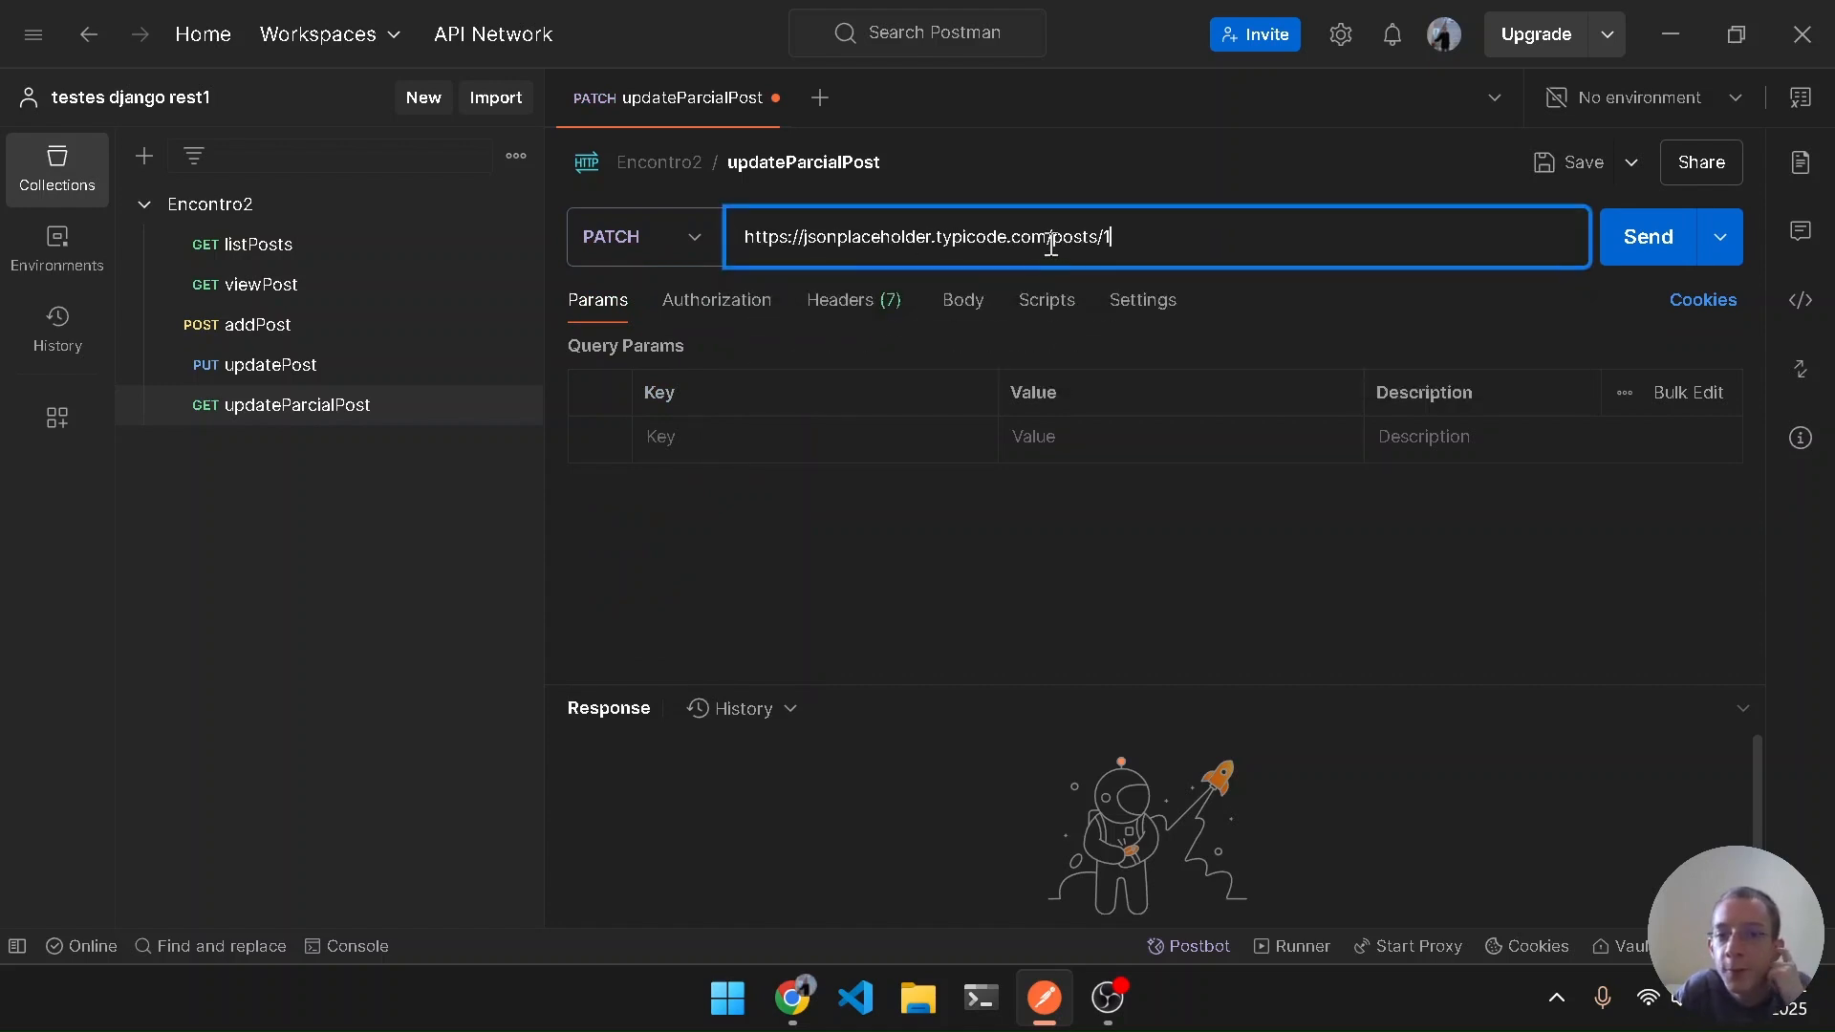
left_click_drag(1051, 241, 1167, 245)
left_click(1168, 245)
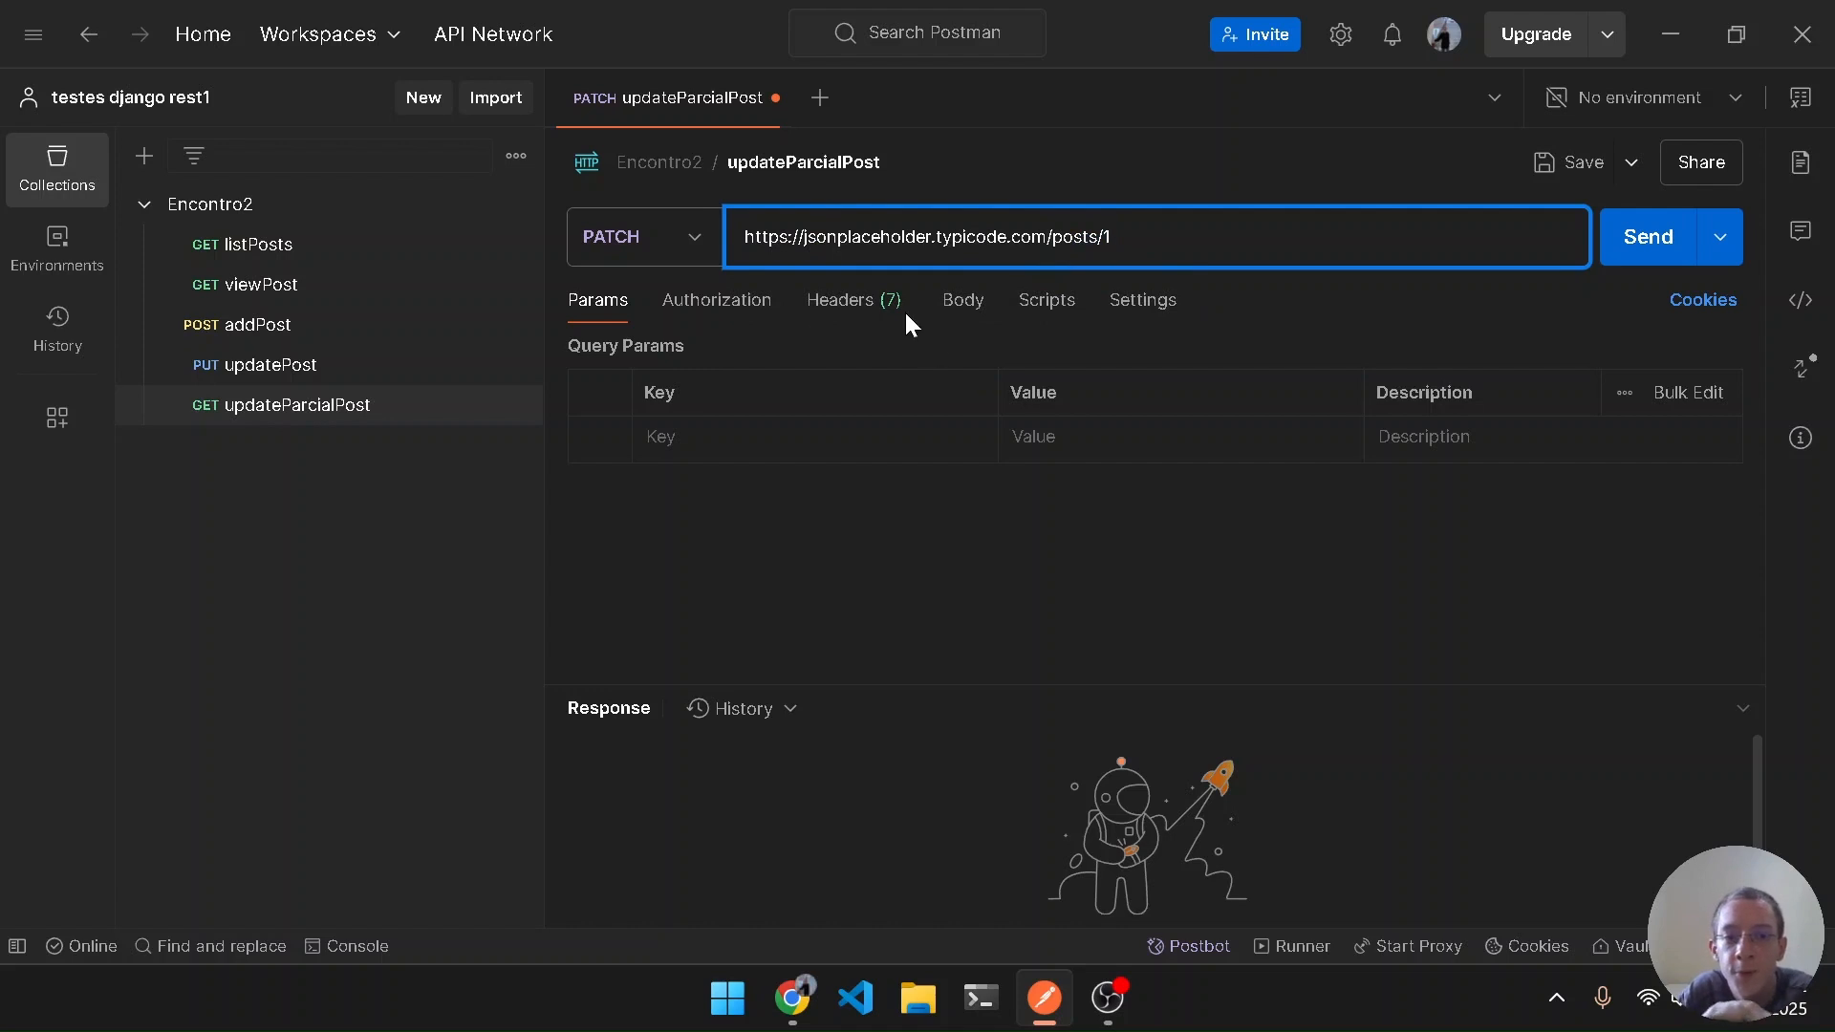
Add a Content-Type header with the value application/json to the updateParcialPost request
left_click(838, 306)
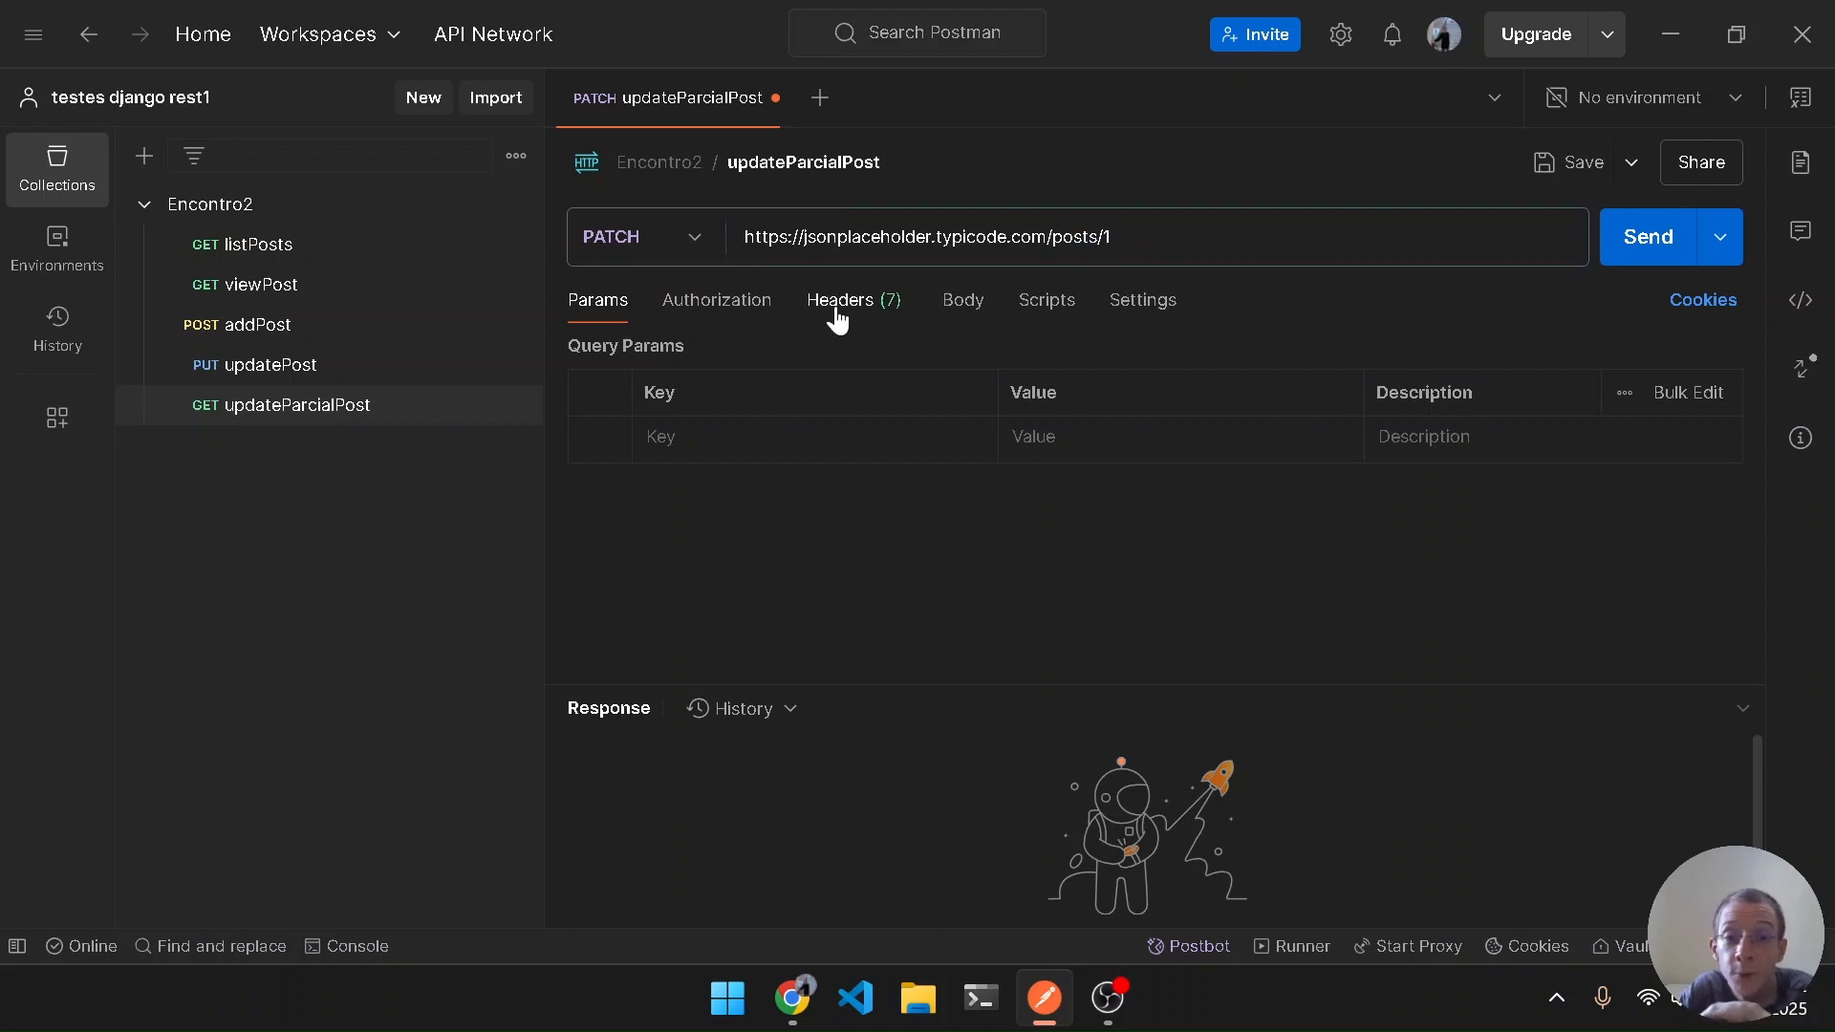
left_click(841, 441)
type("cont")
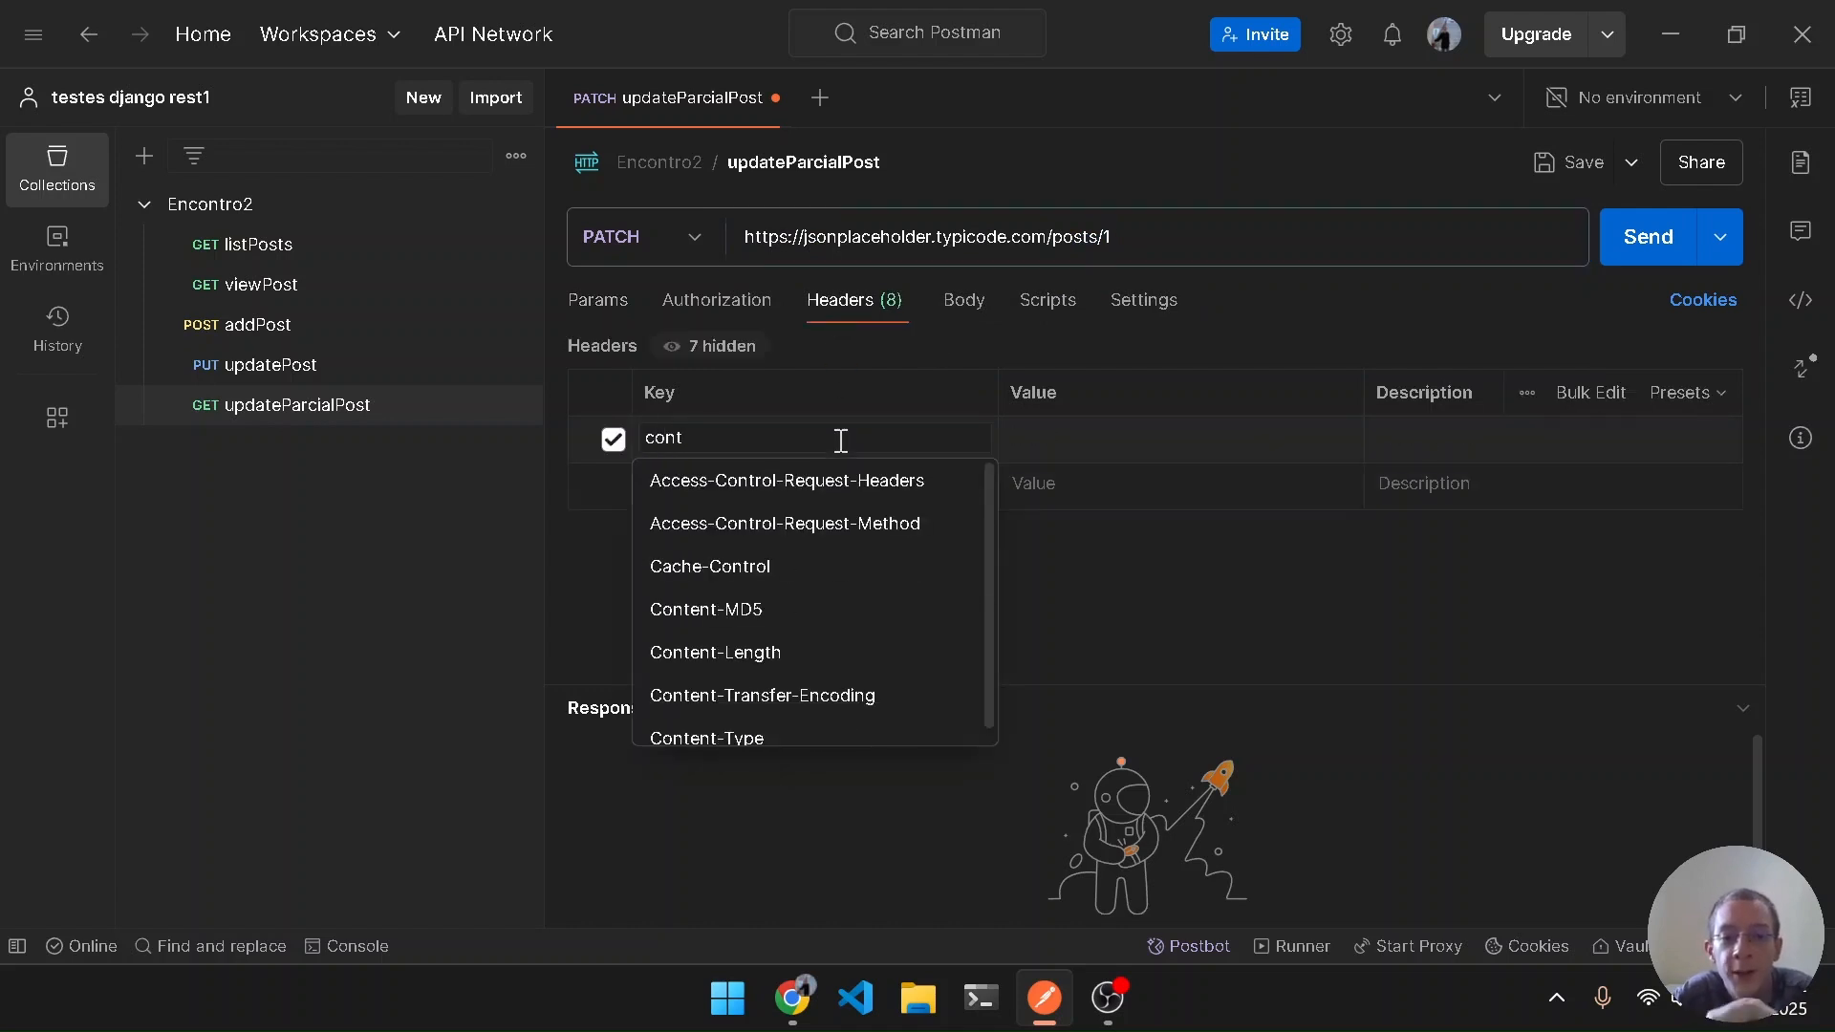
key("Down")
key("Down")
key("Down")
key("Down")
key("Down")
key("Down")
key("Down")
key("Return")
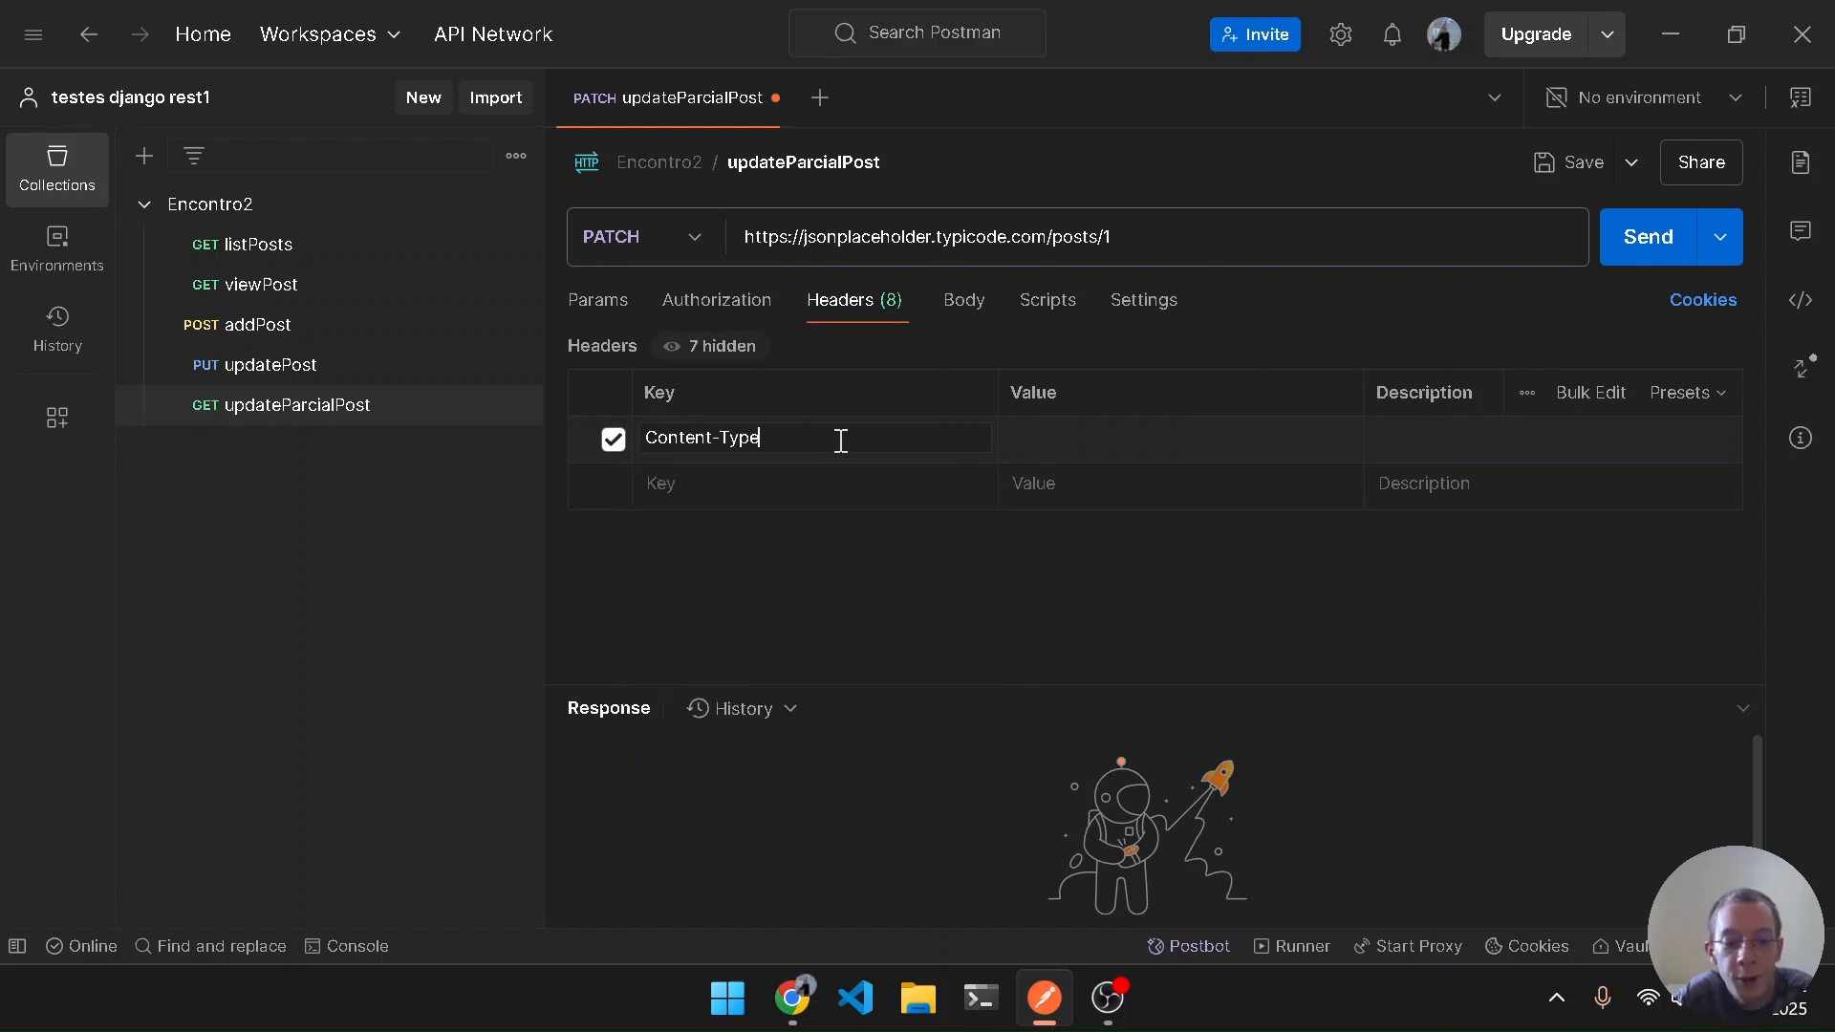
key("Tab")
type("app")
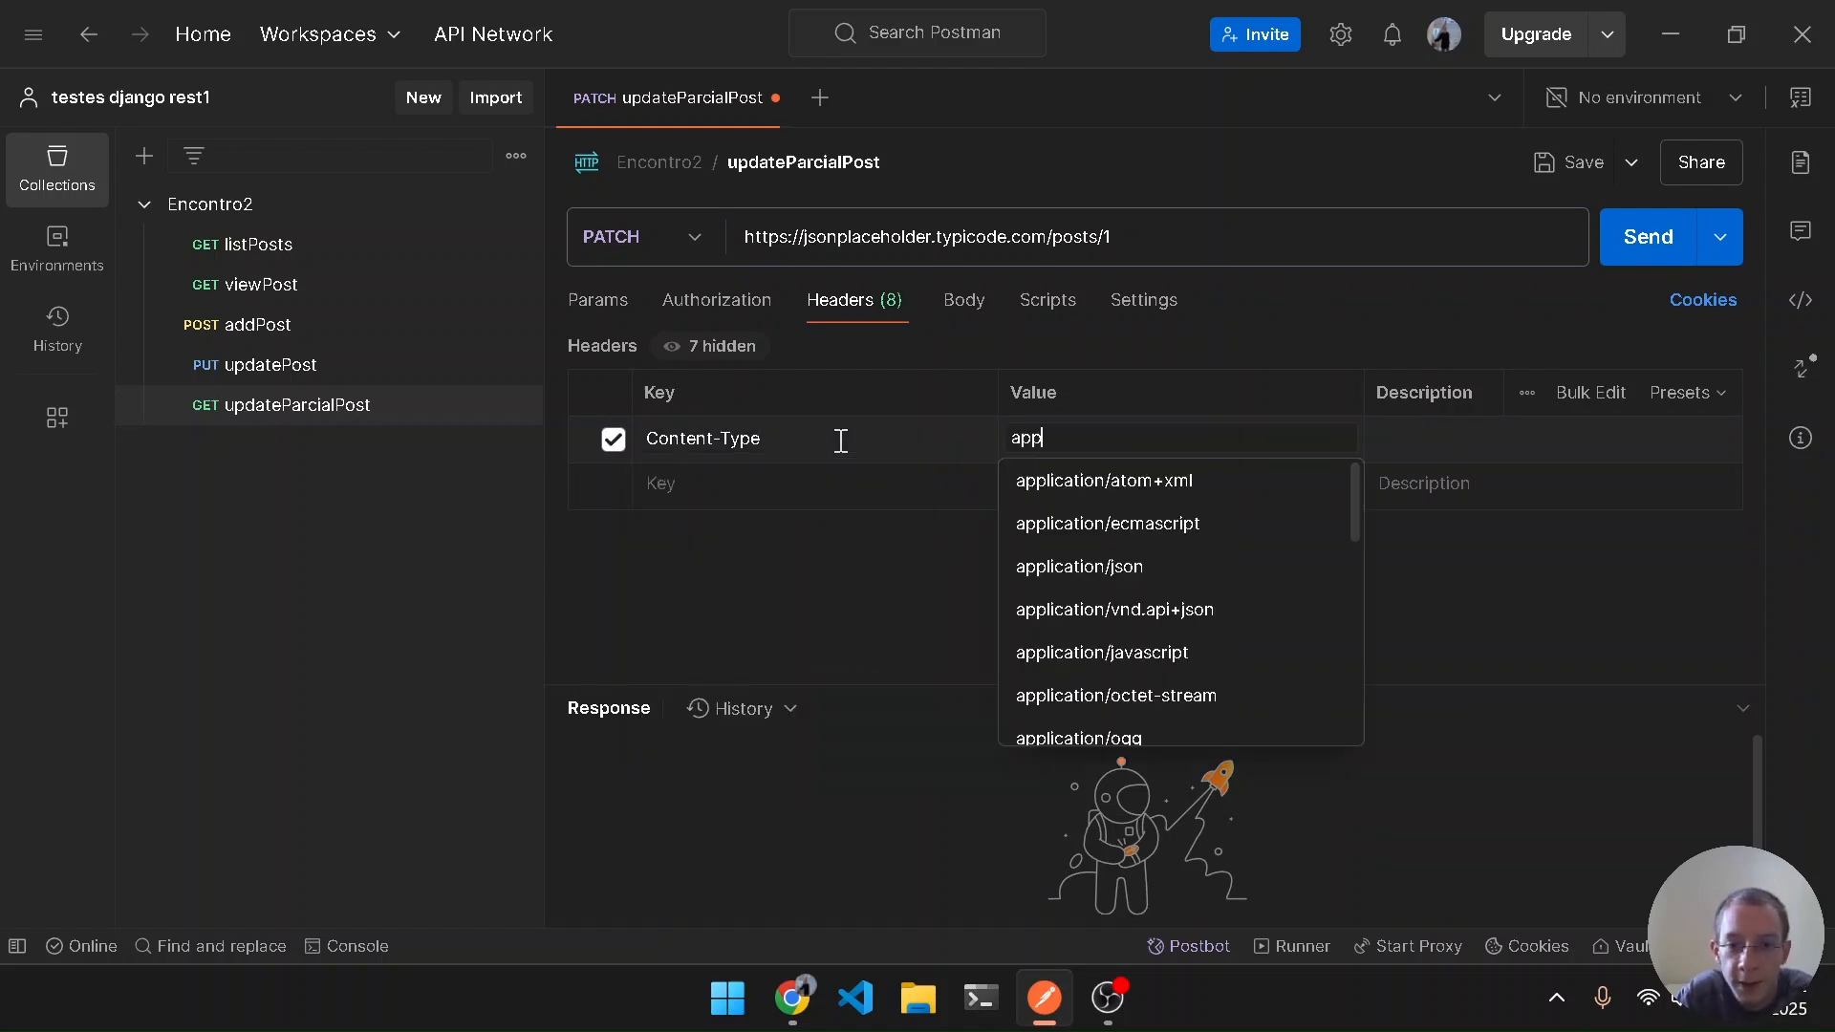
key("Down")
key("Down")
key("Down")
key("Return")
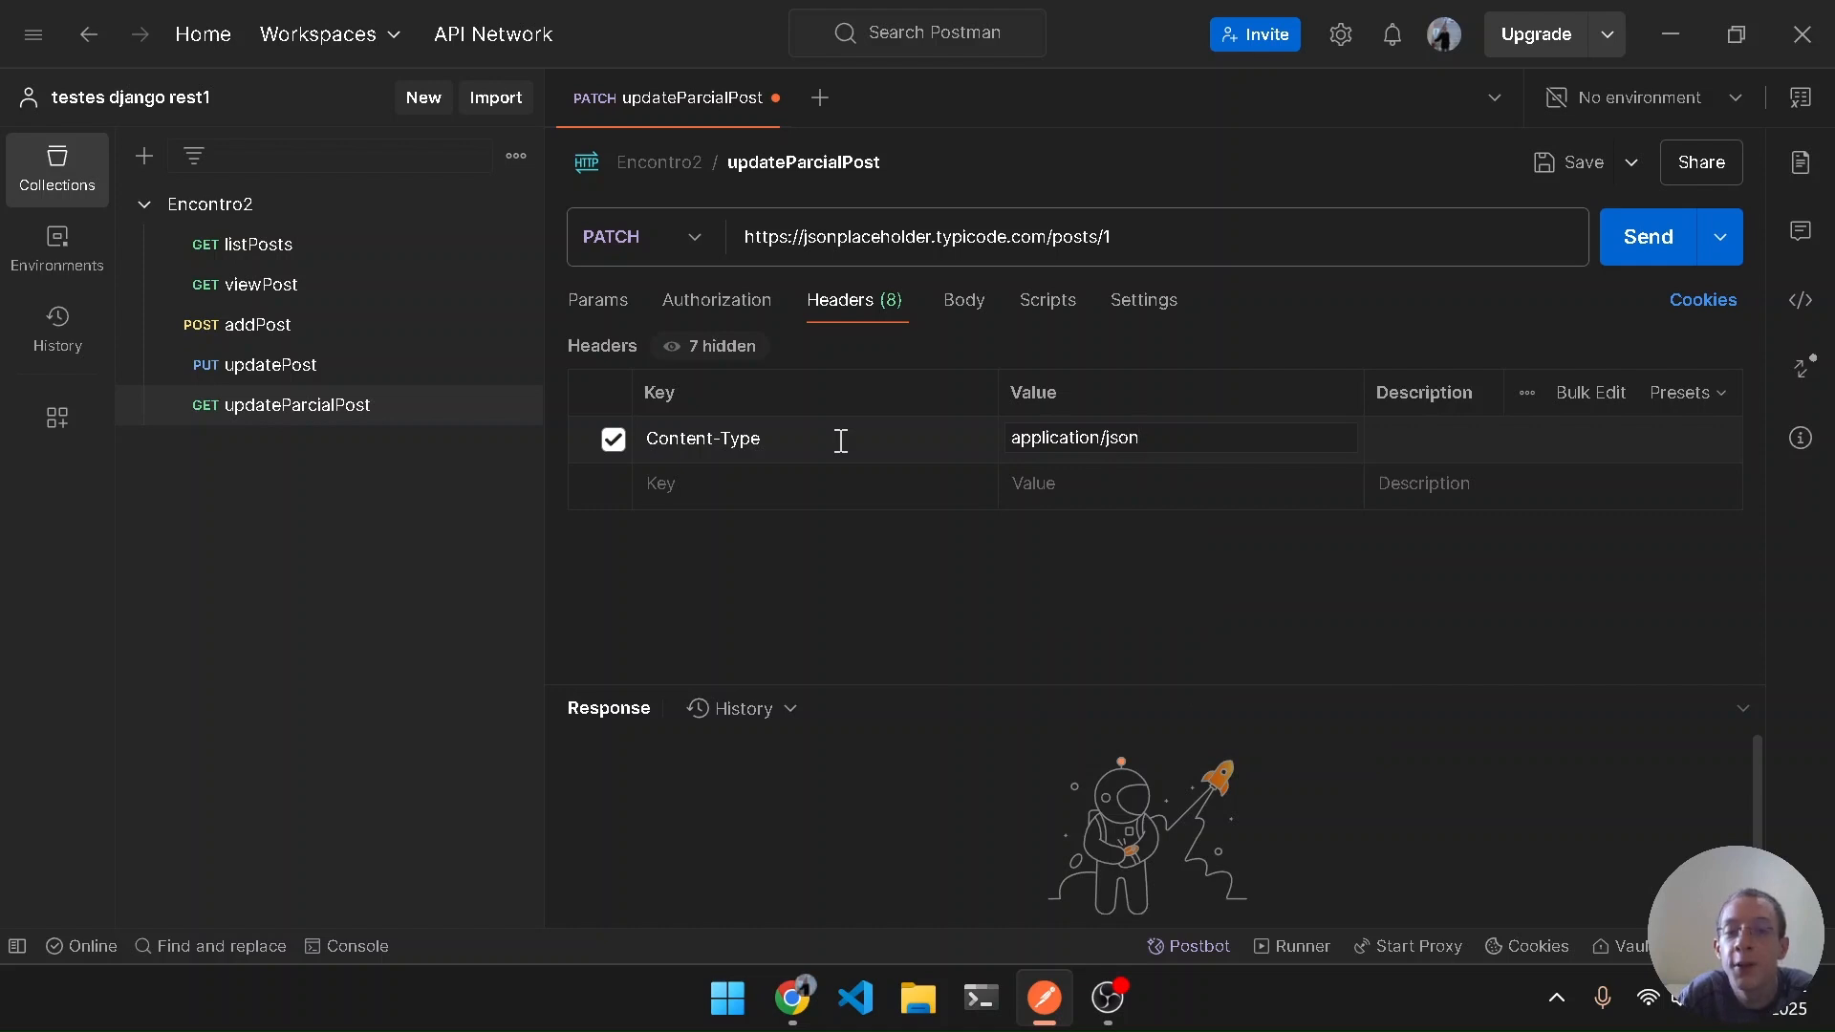
Set the body of the updateParcialPost request to raw JSON
left_click(965, 299)
left_click(1077, 357)
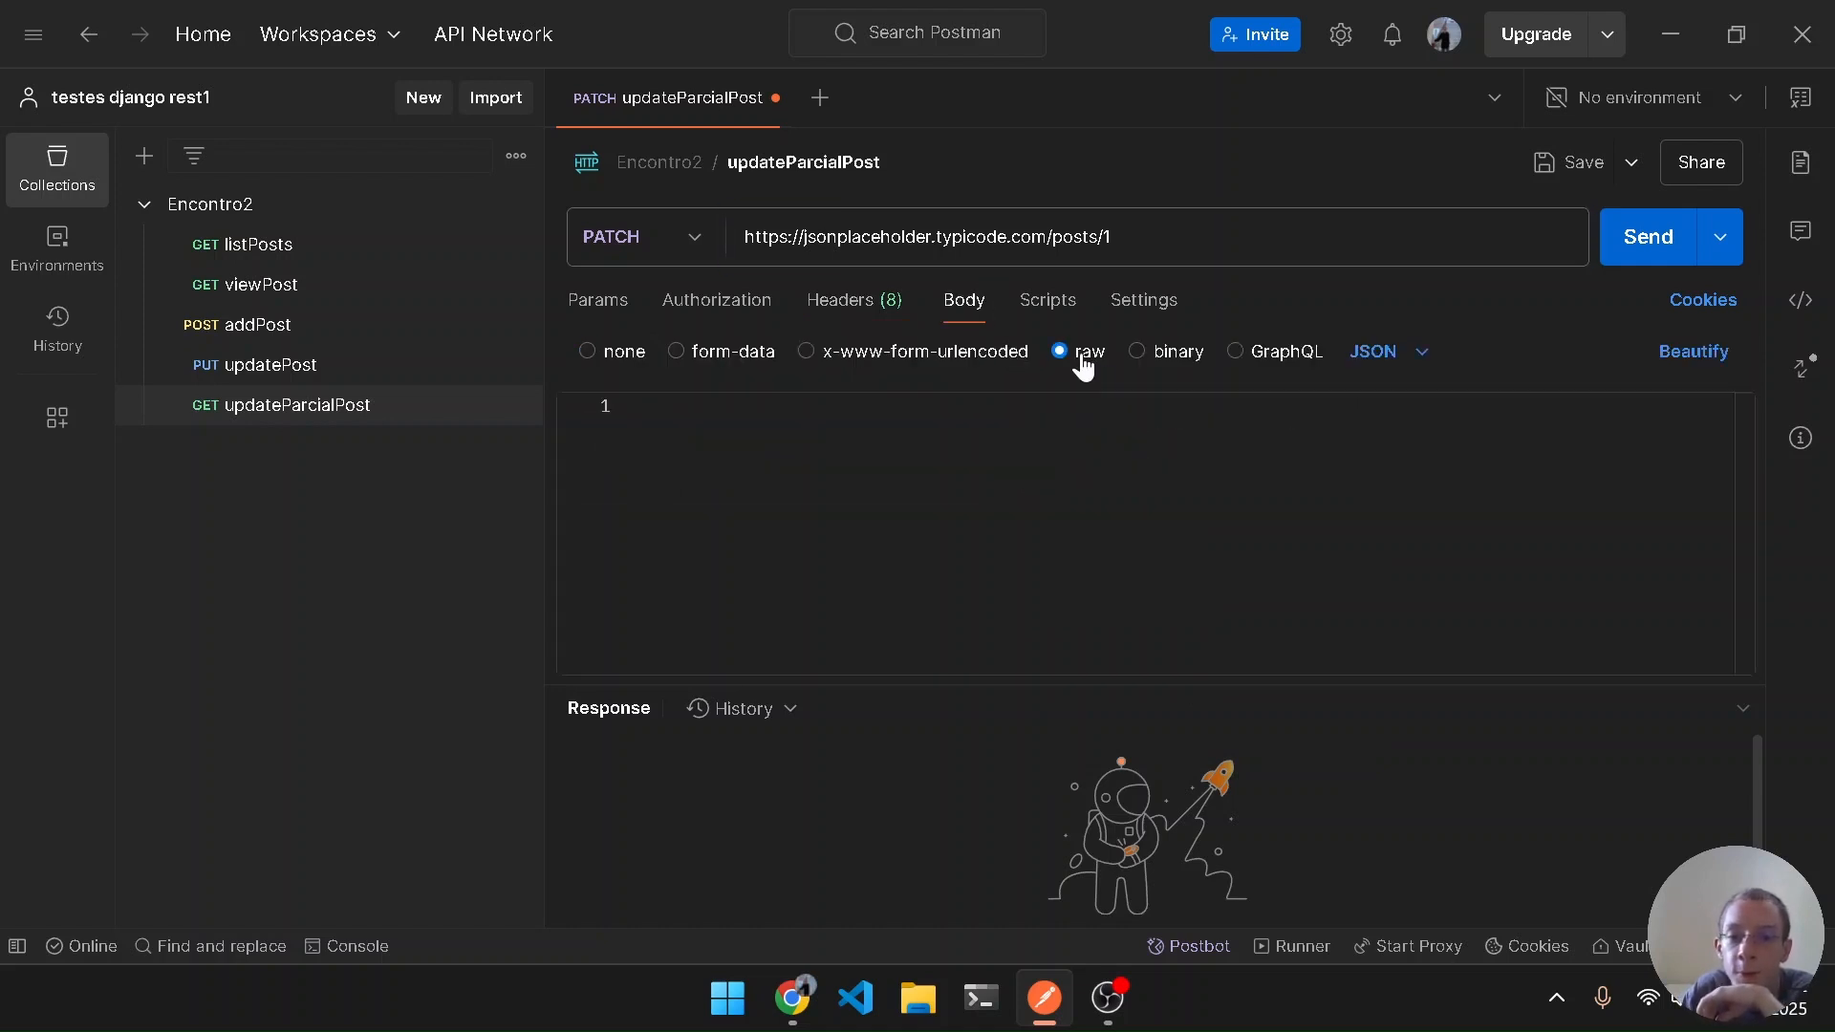
left_click(1245, 485)
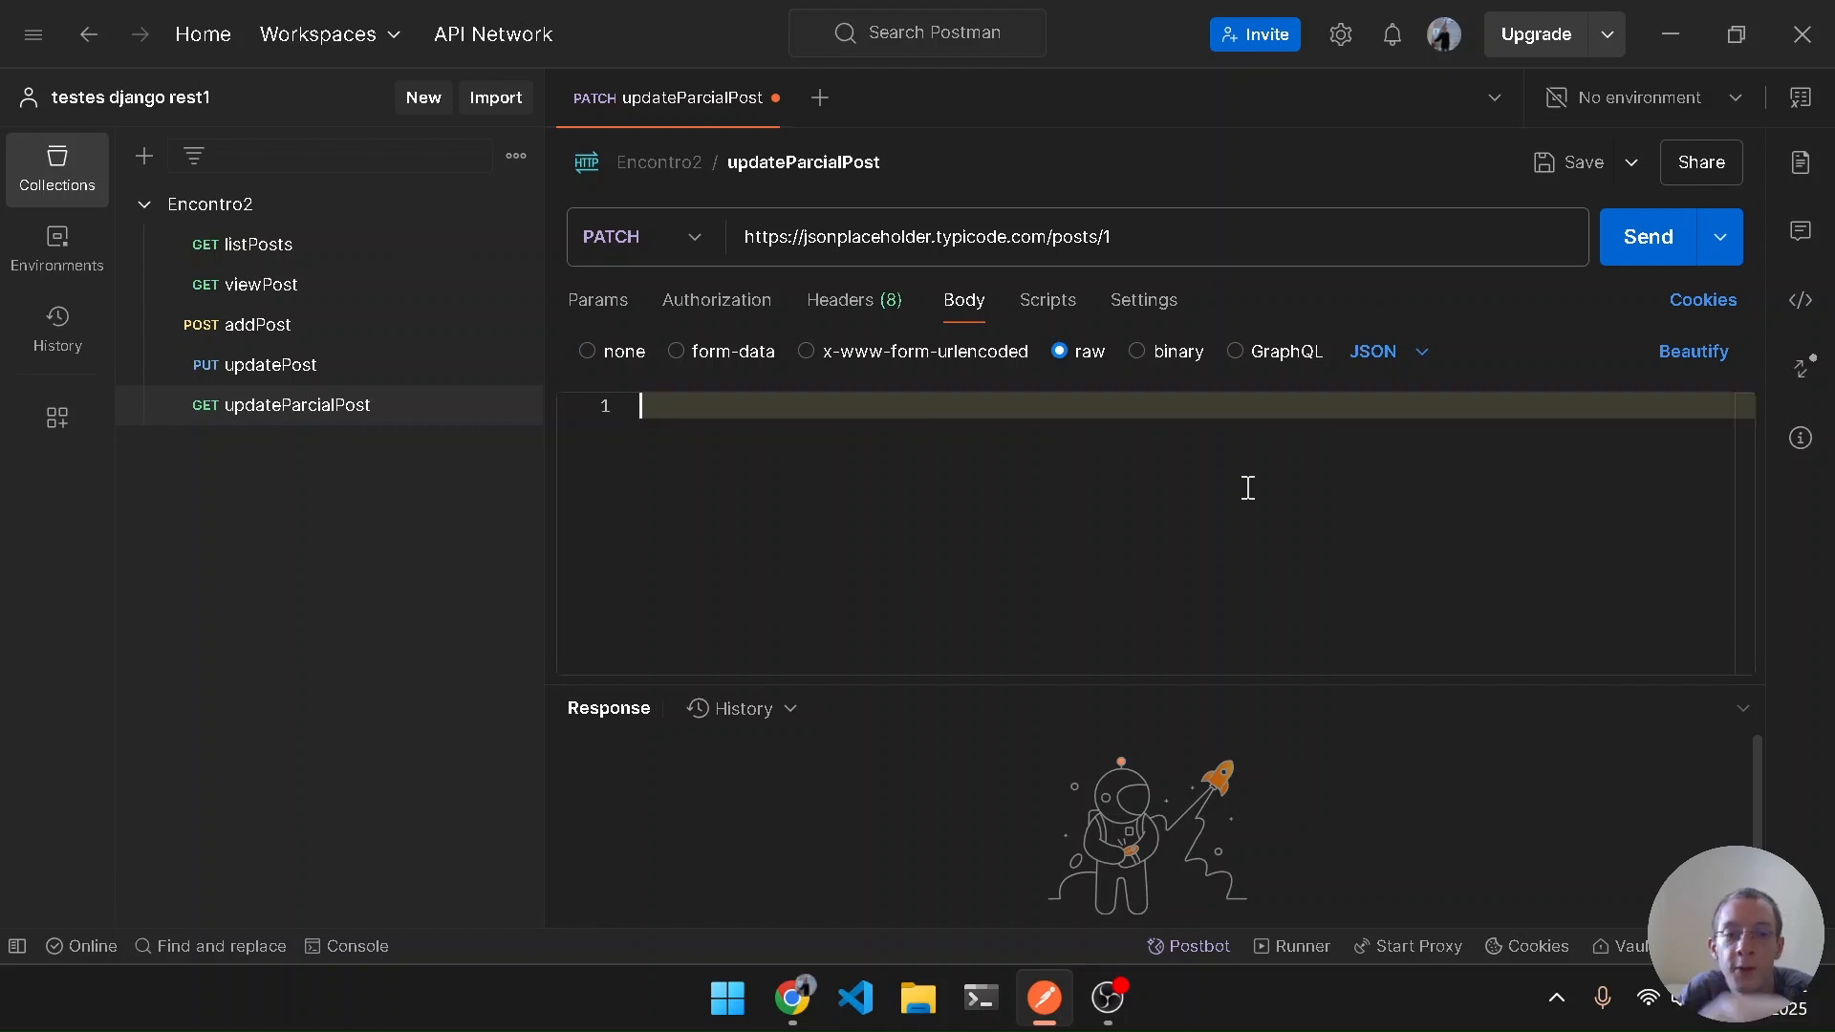
Review the authorization, the Content-Type header and the available raw body formats of the updateParcialPost request
left_click(725, 304)
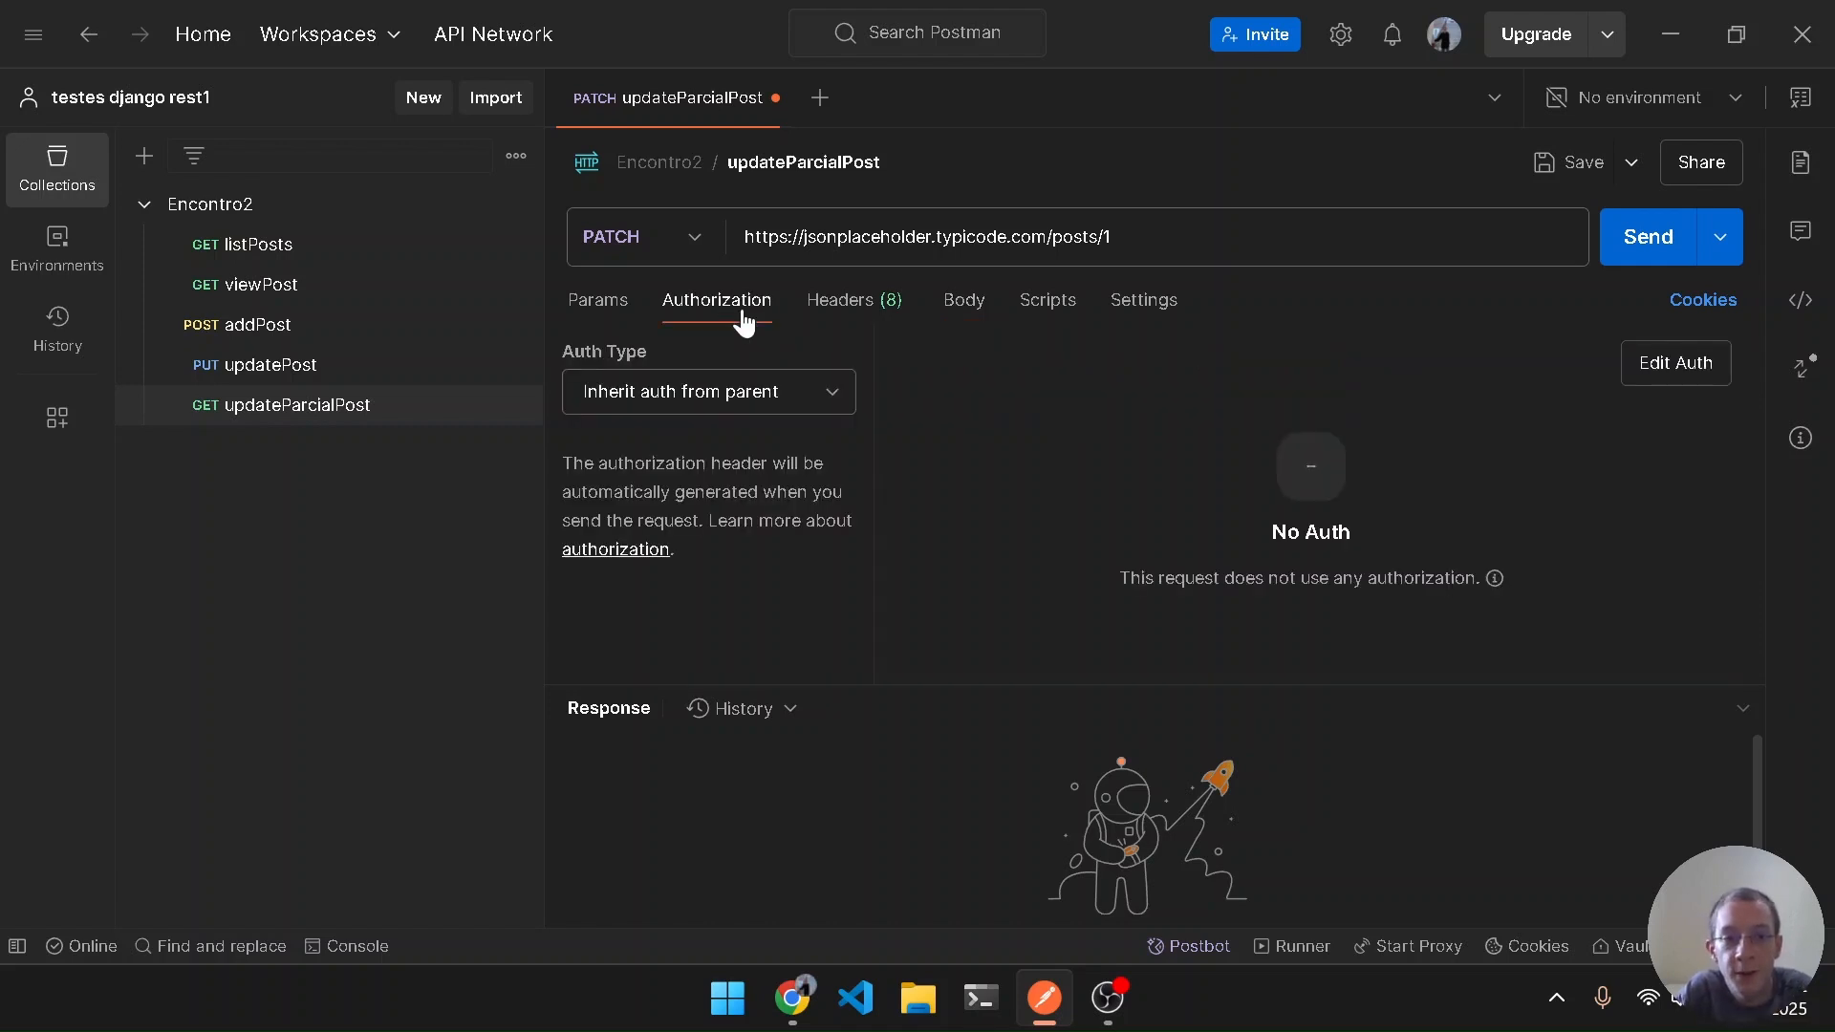
left_click(830, 304)
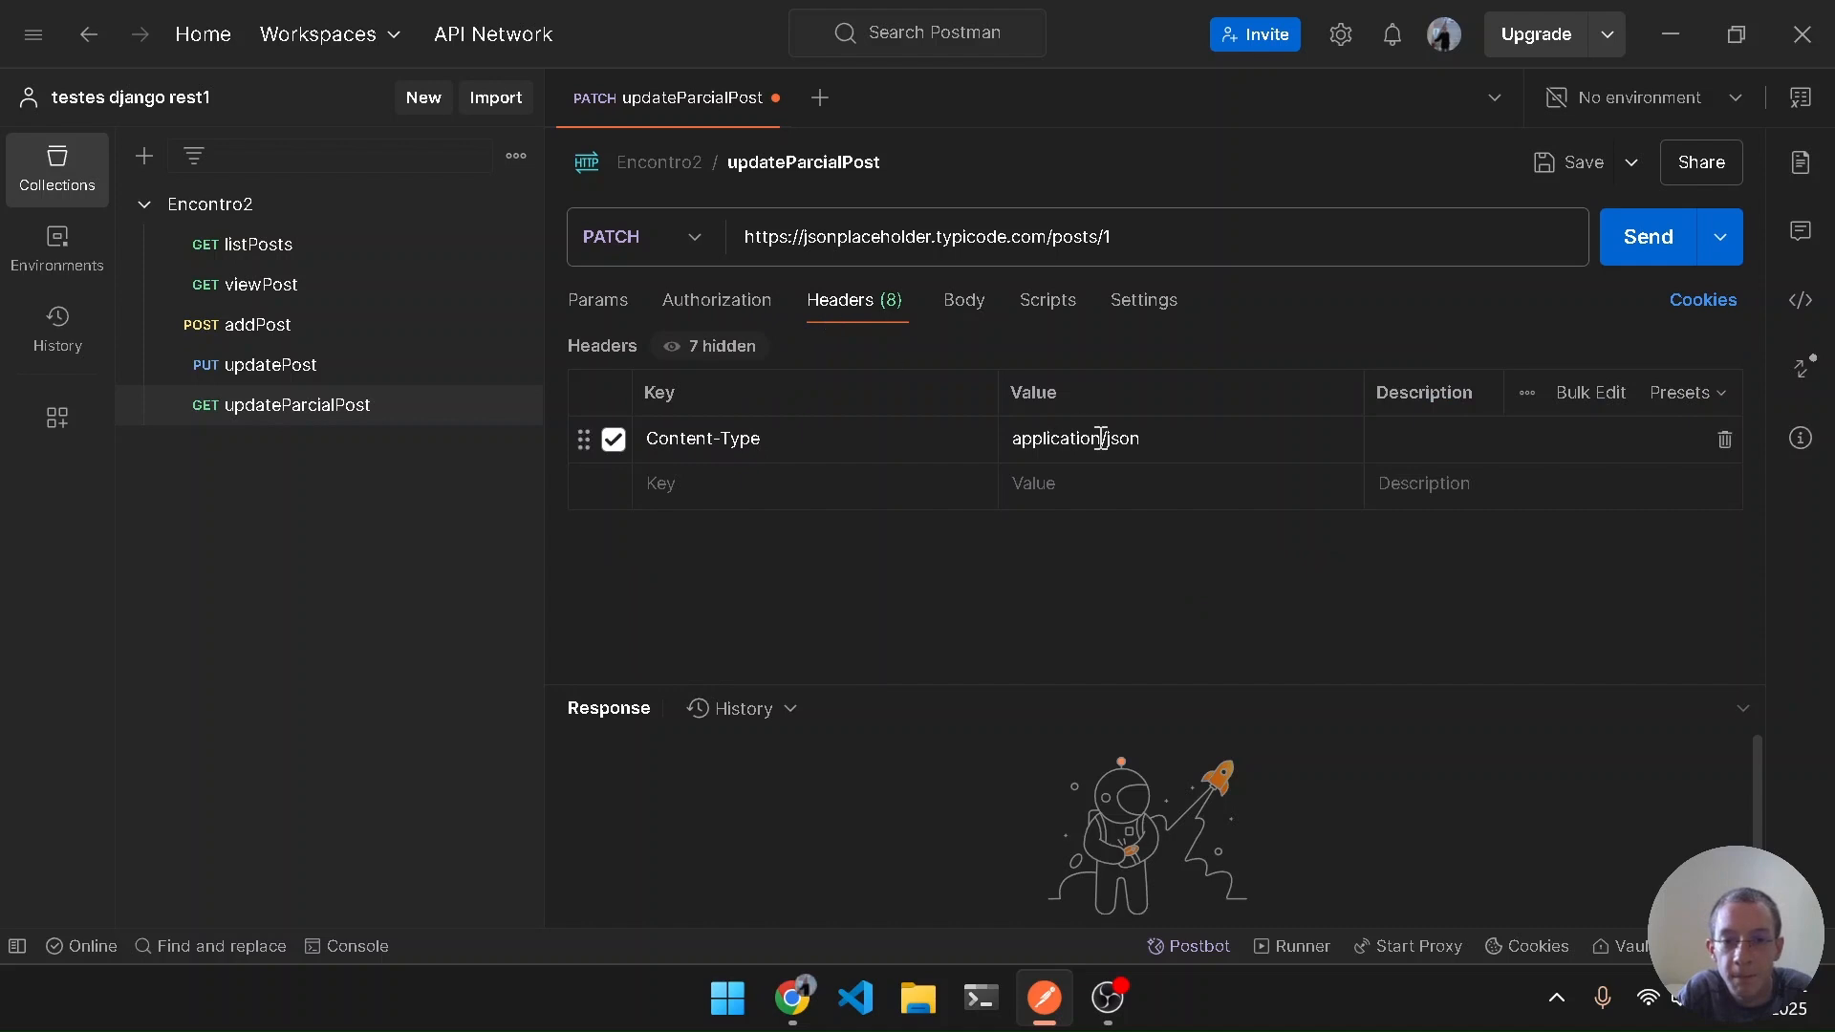
left_click(971, 302)
left_click(1382, 352)
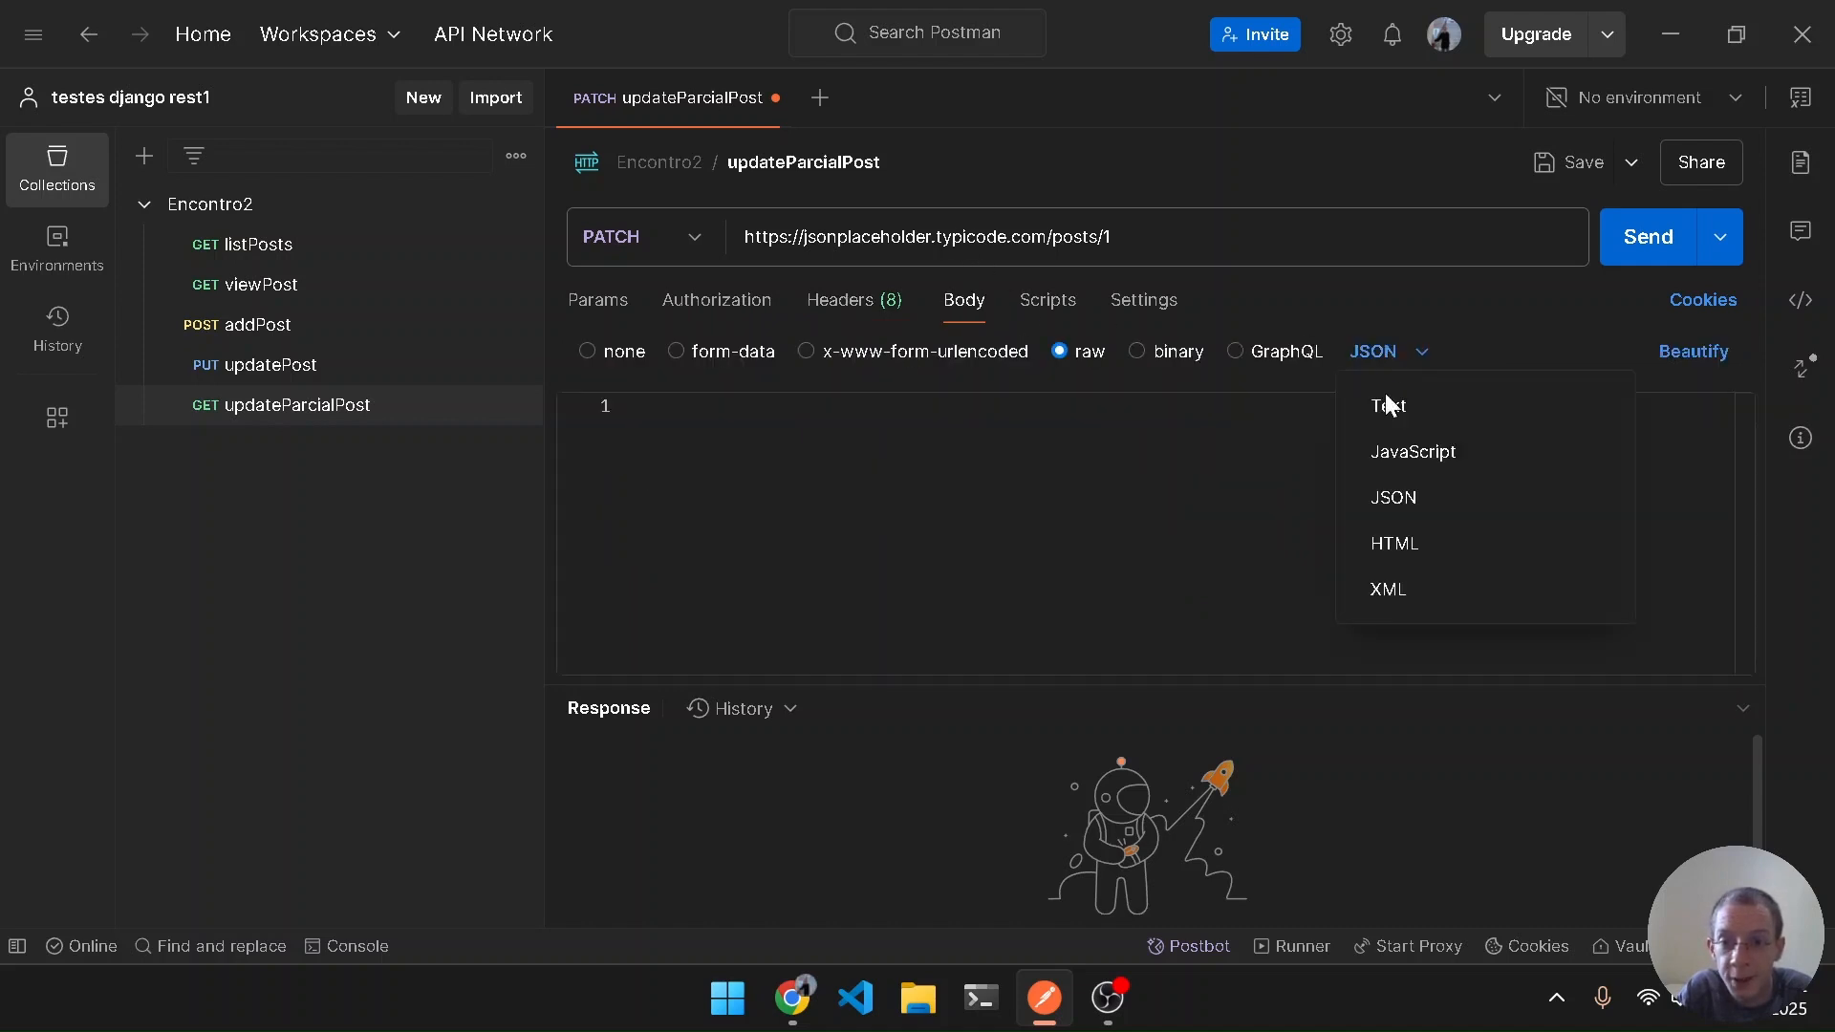
left_click(933, 557)
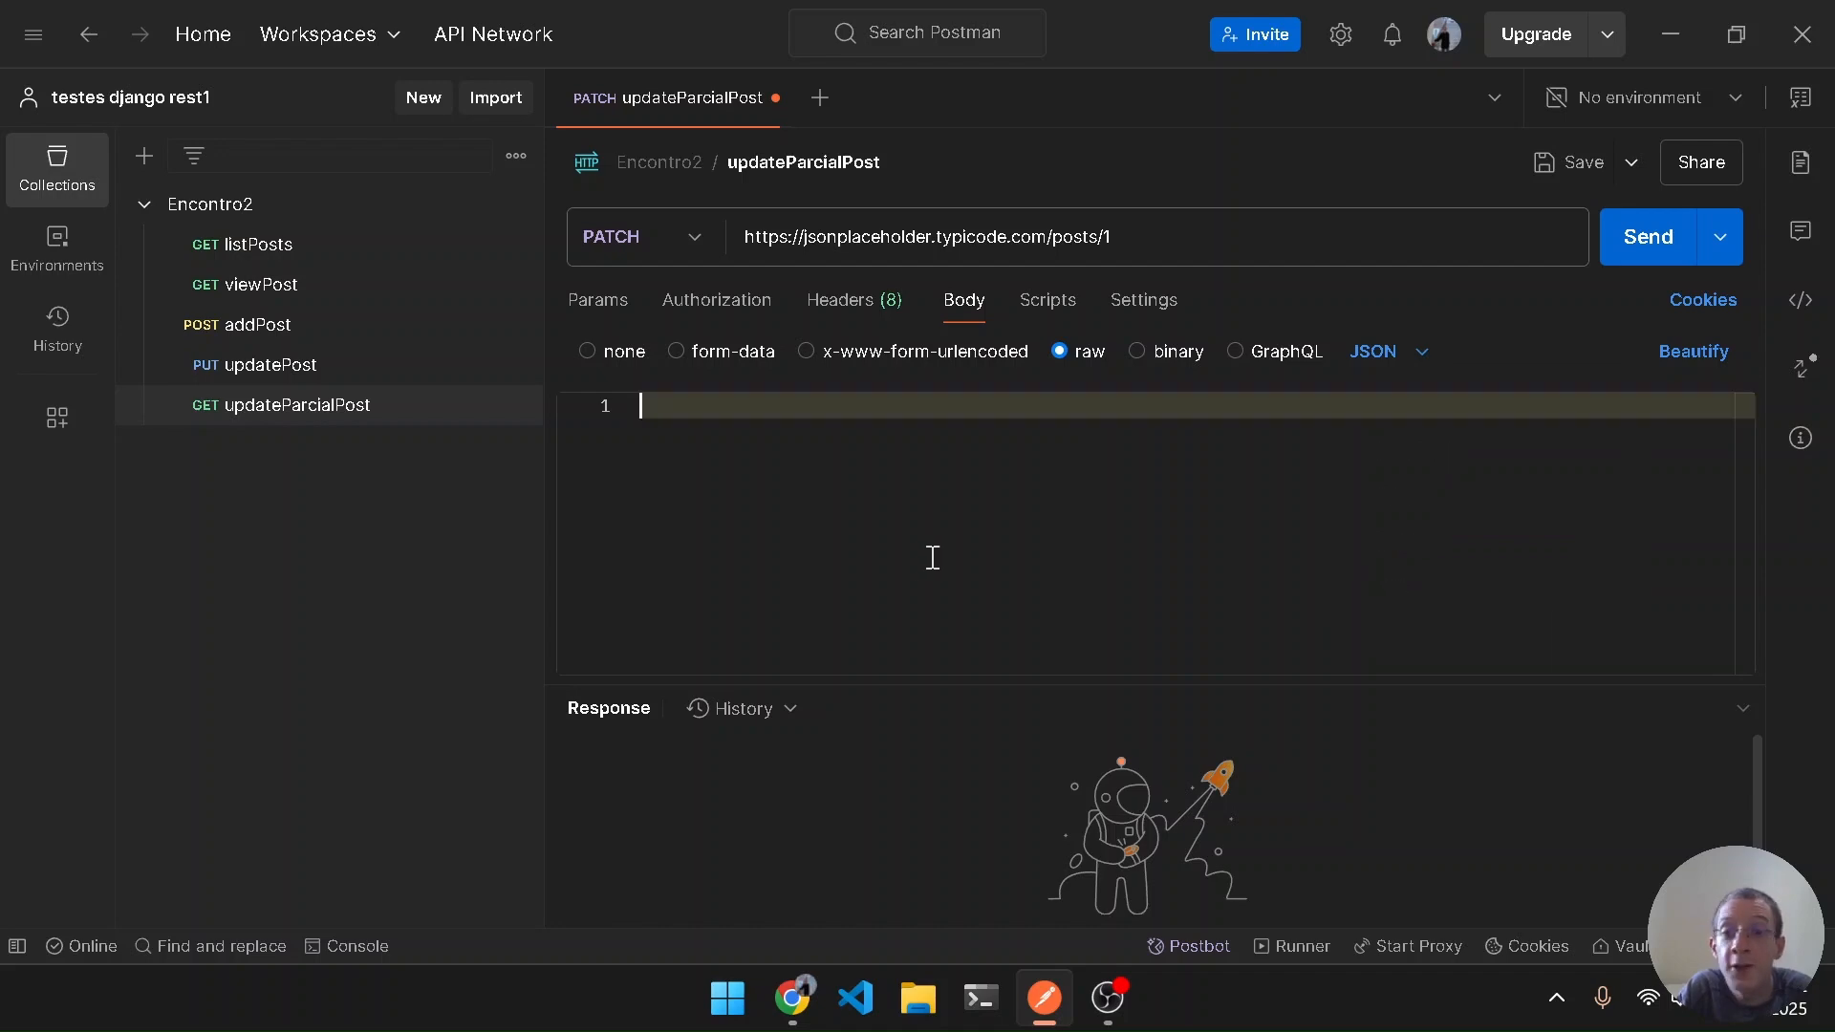
key("alt+Tab")
key("alt+Tab")
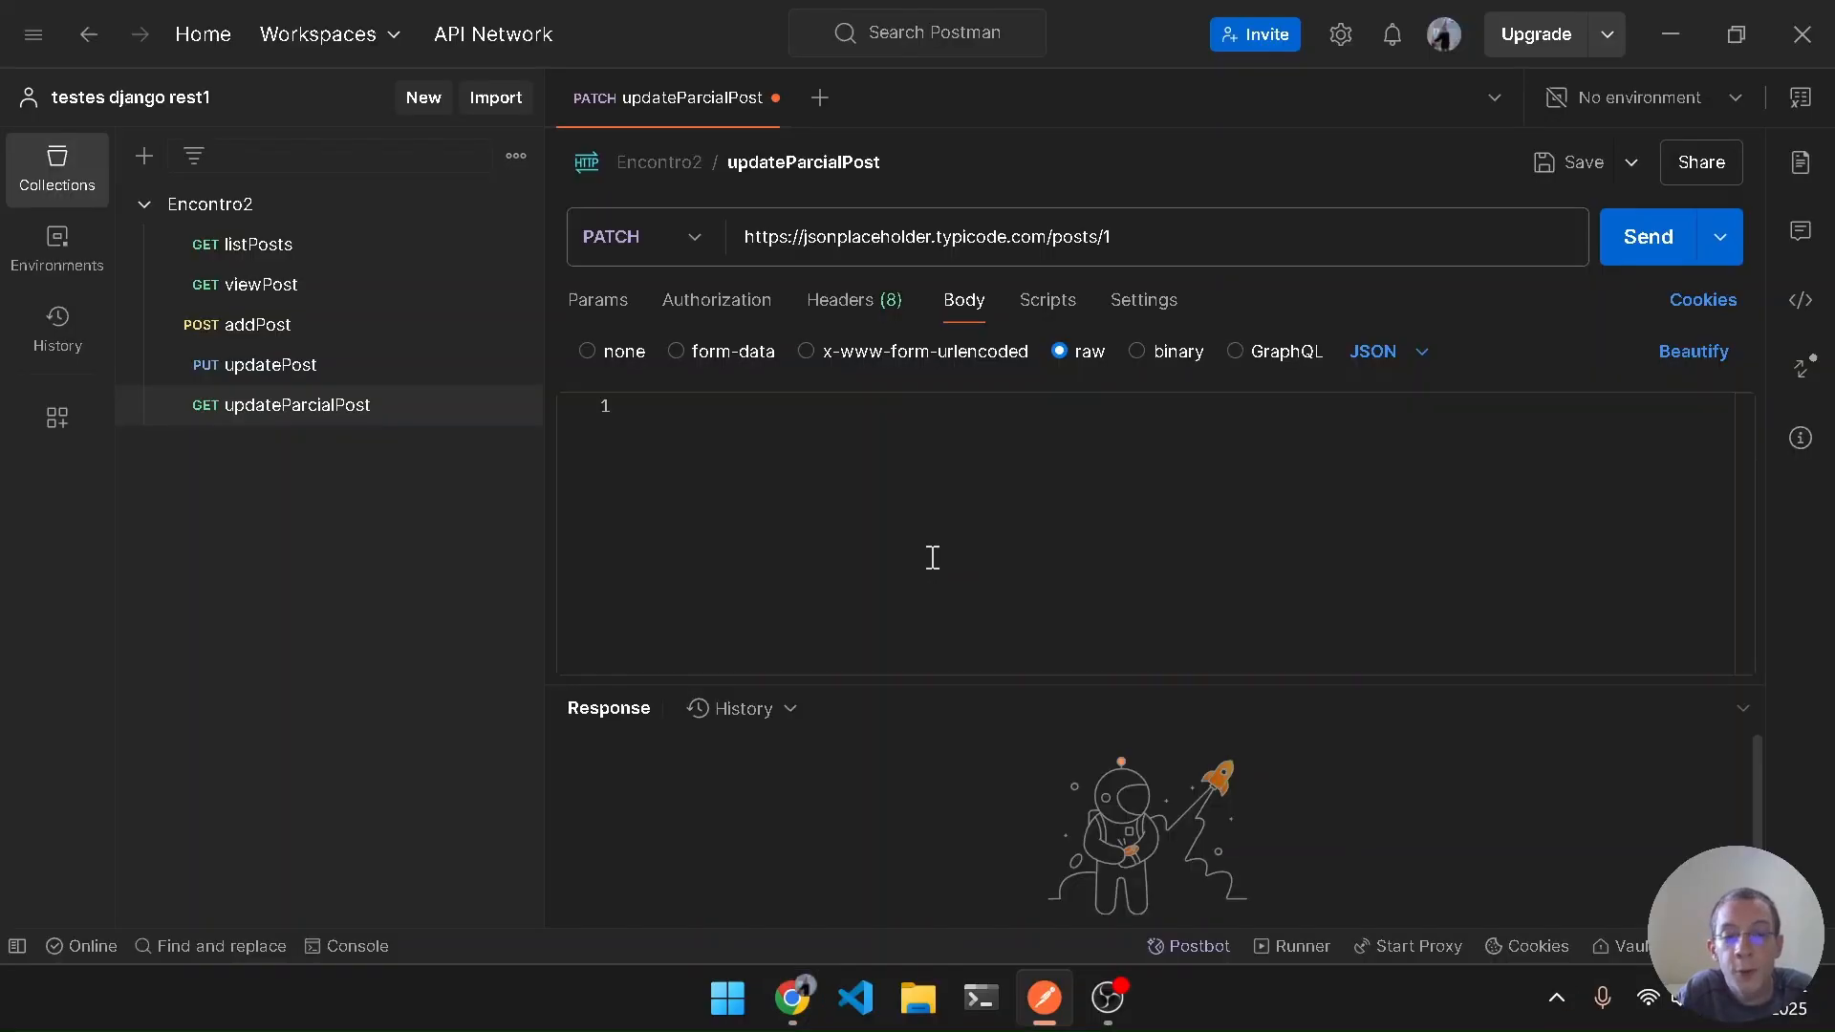
Write a JSON body containing only the title "NOVO post1 patch" and save the updateParcialPost request
type("{")
key("Return")
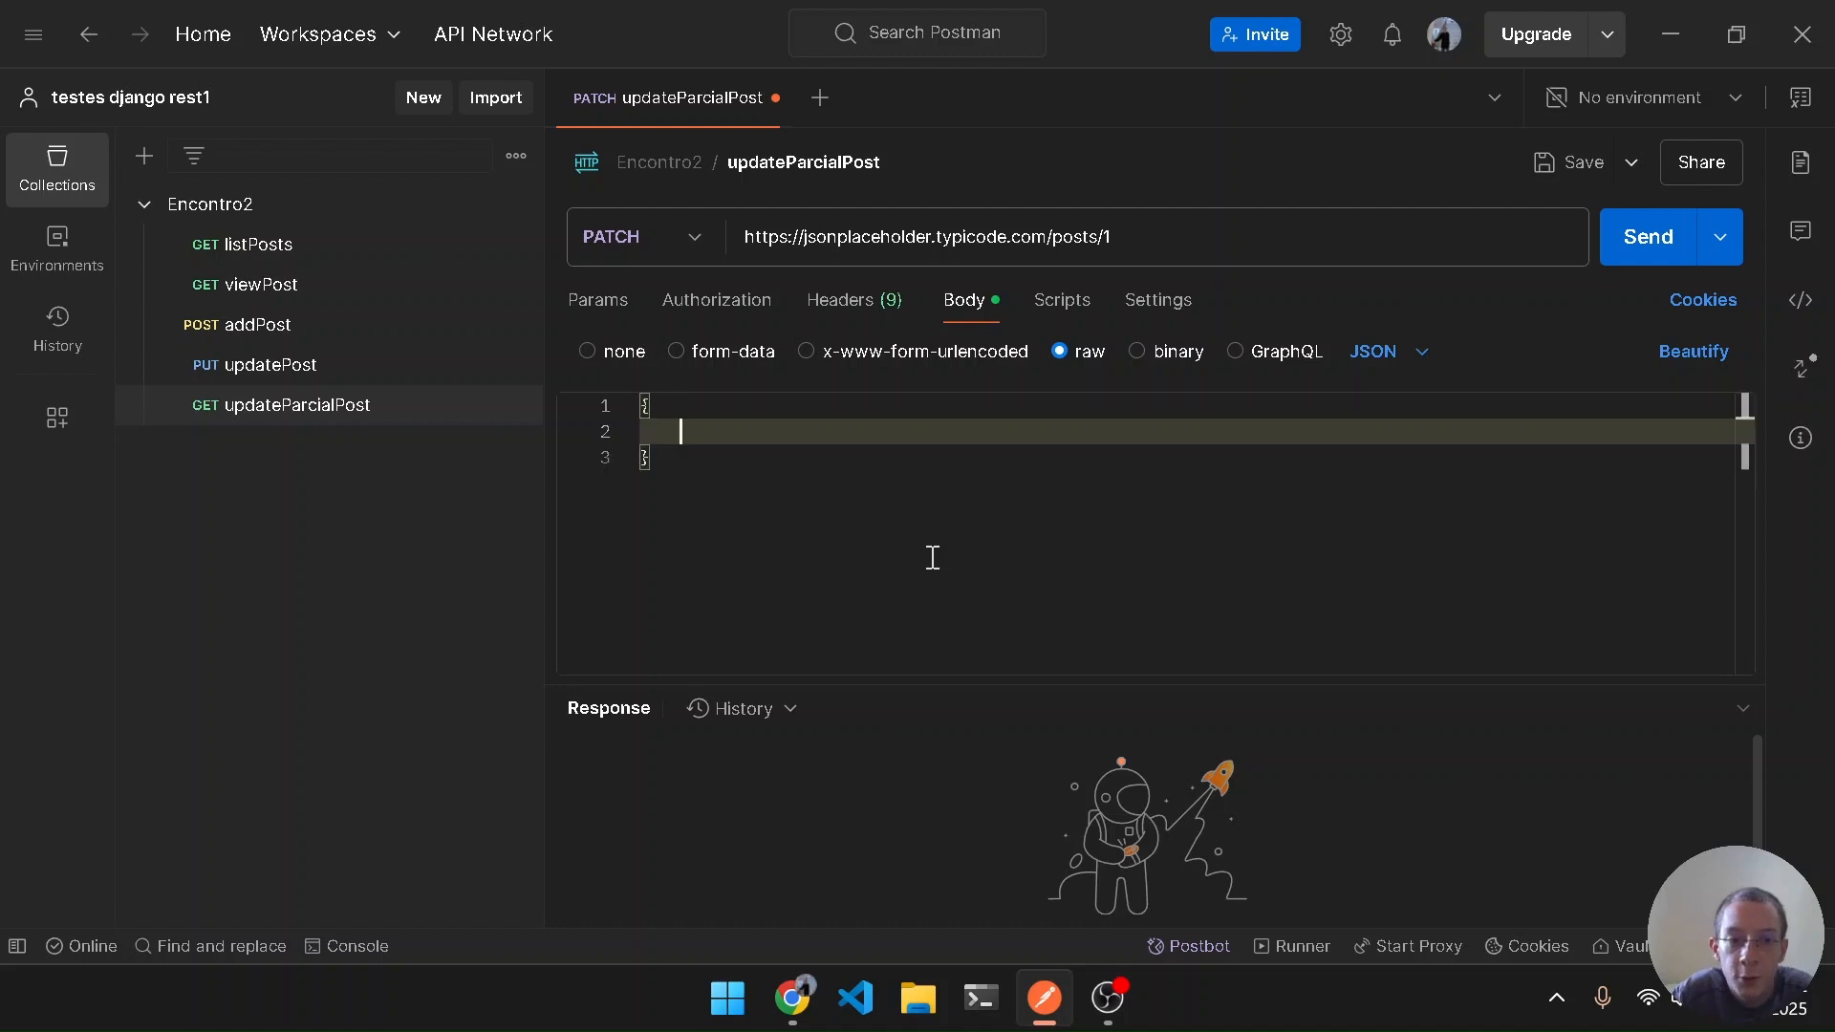
type("\"")
type("title\"")
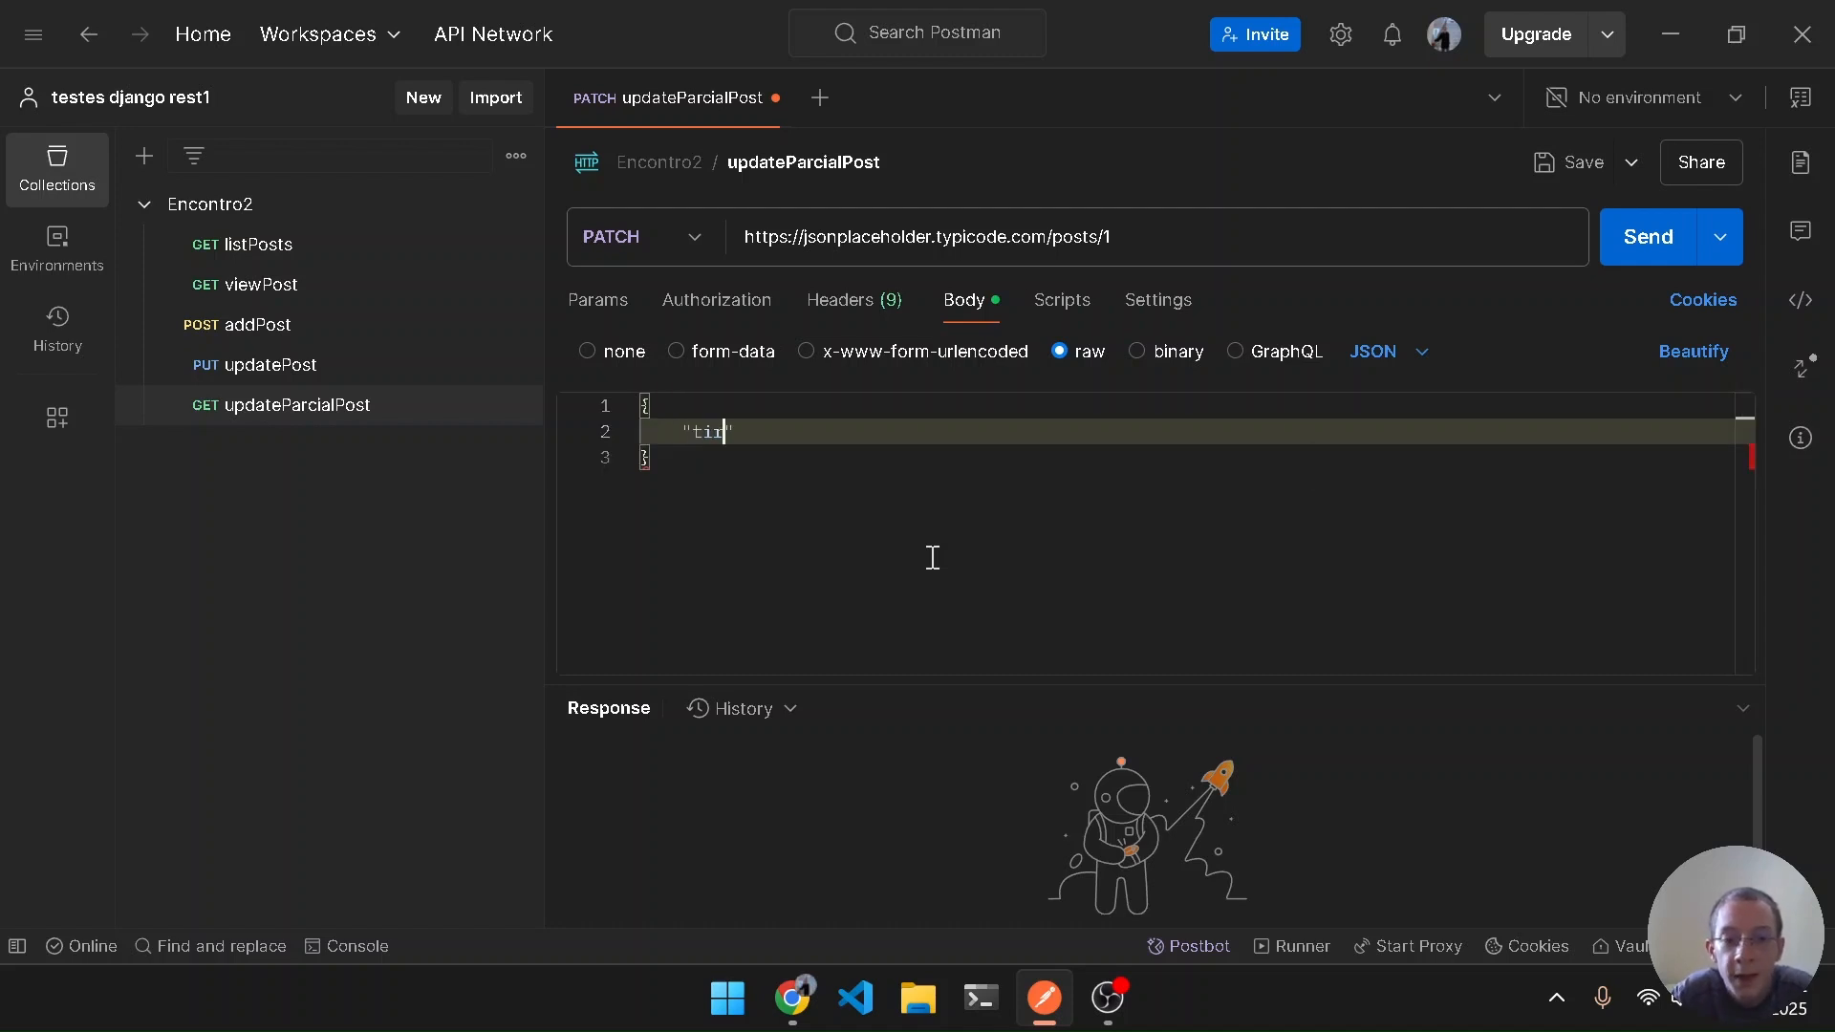
type(": ")
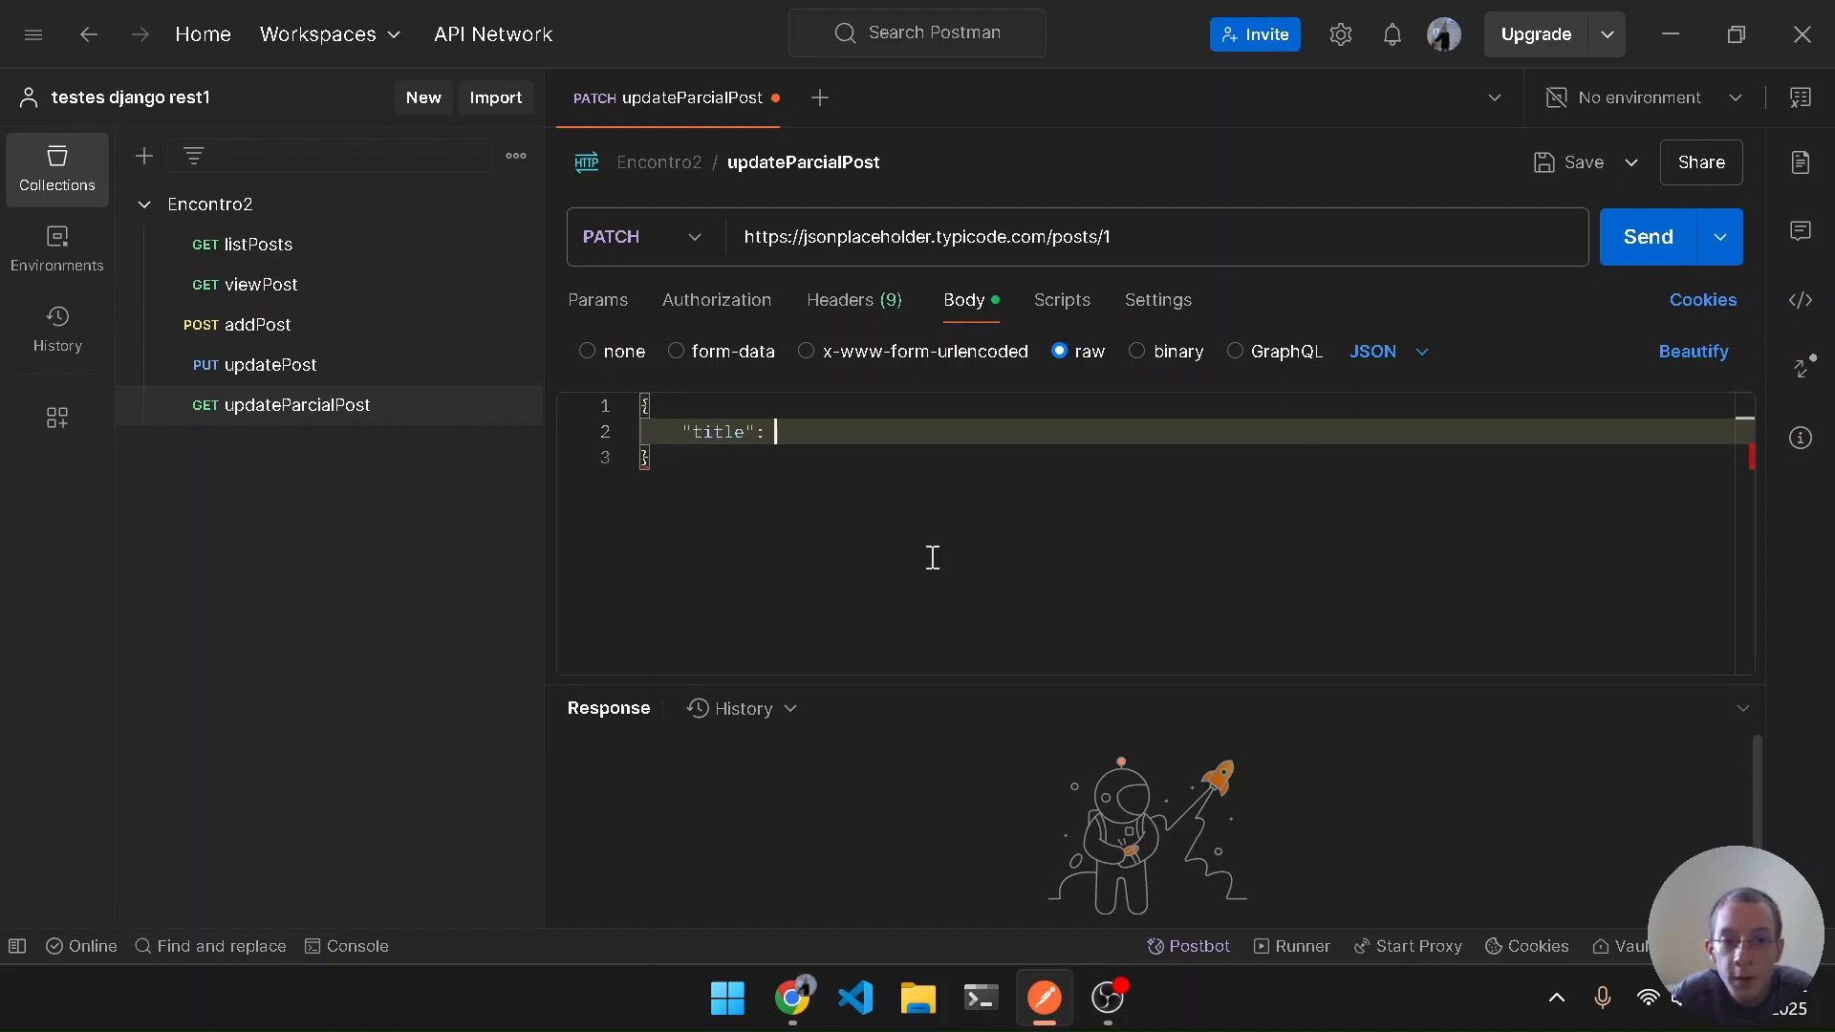
type("\"NOVO upda")
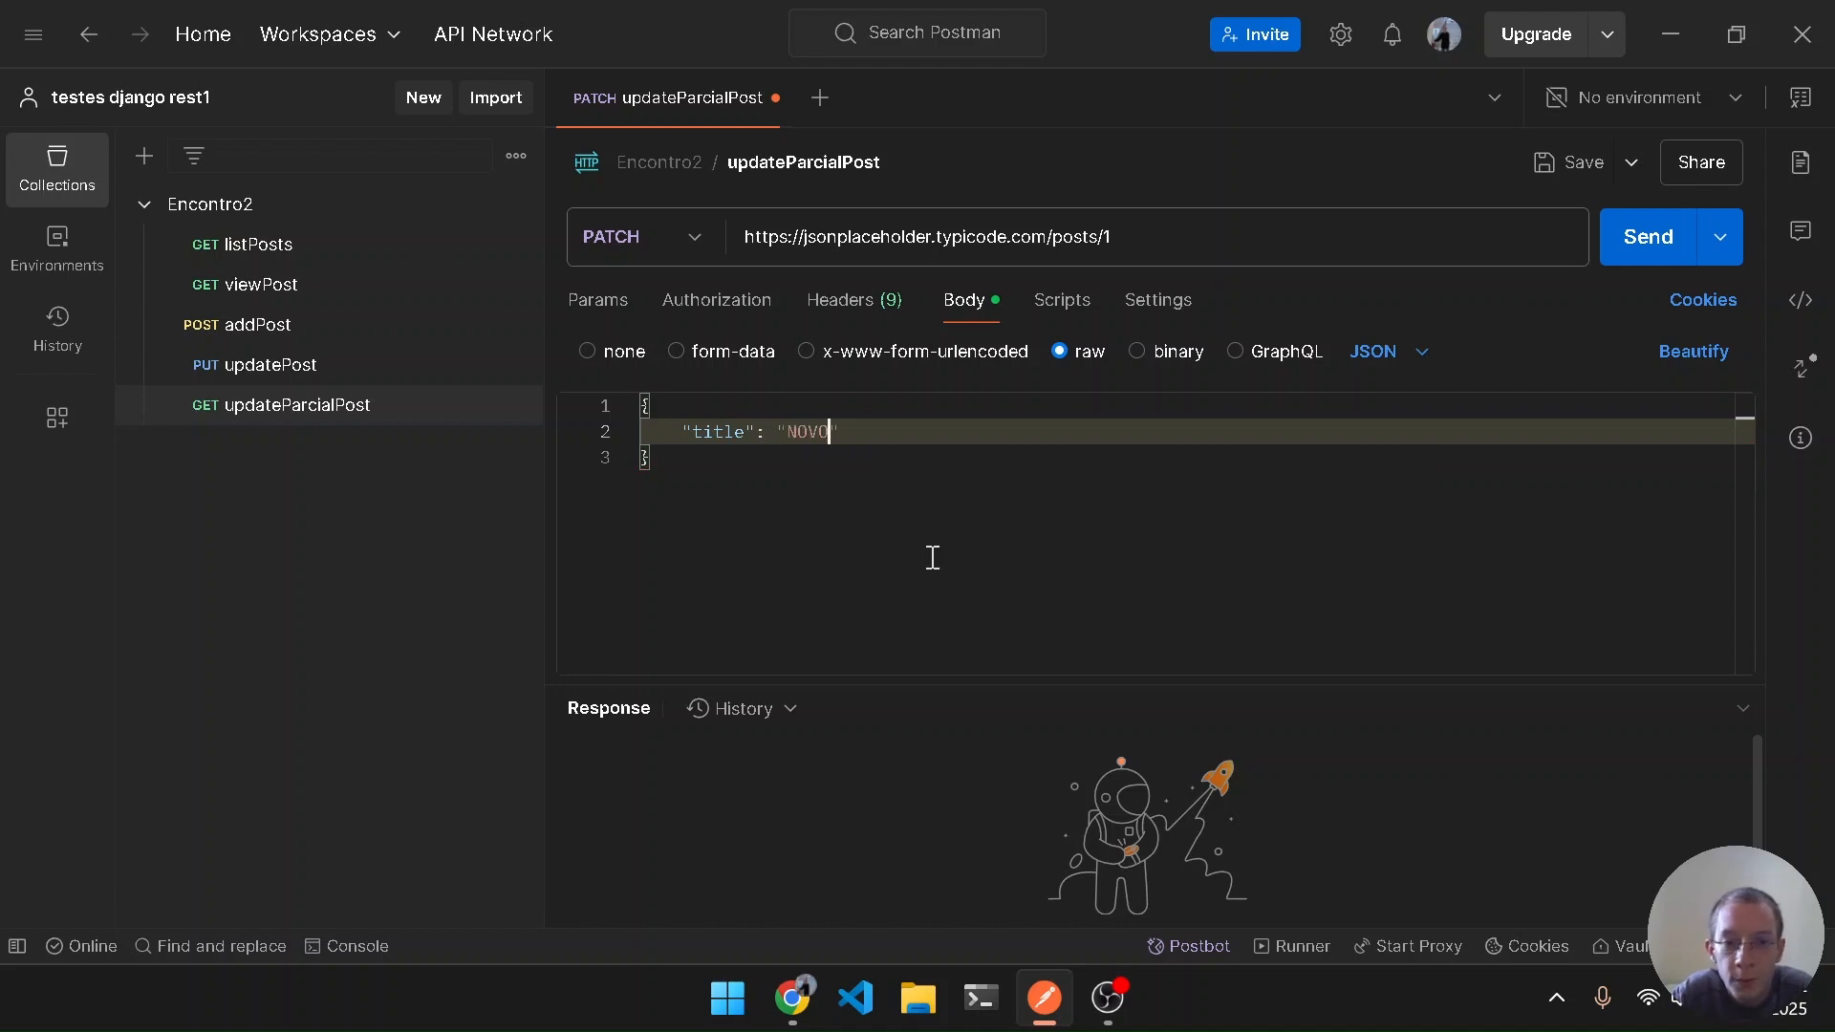
key("BackSpace")
key("BackSpace")
key("BackSpace")
key("BackSpace")
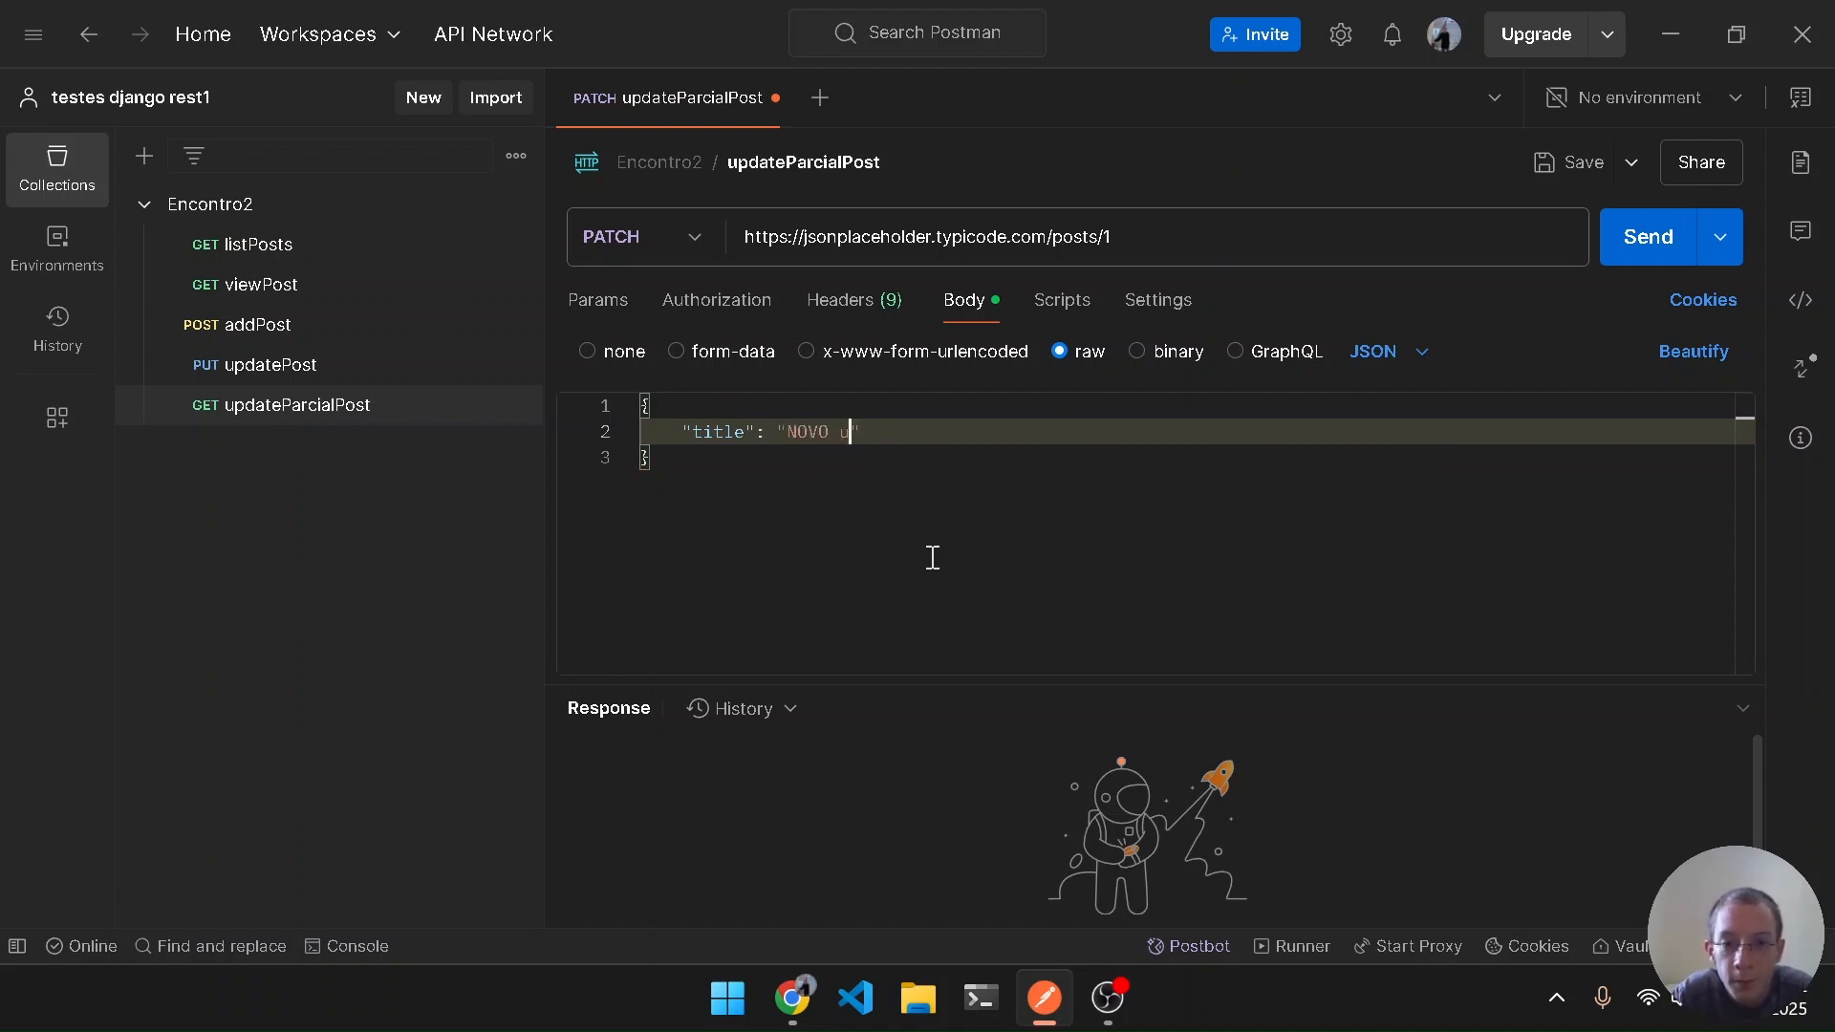
type("post1 ")
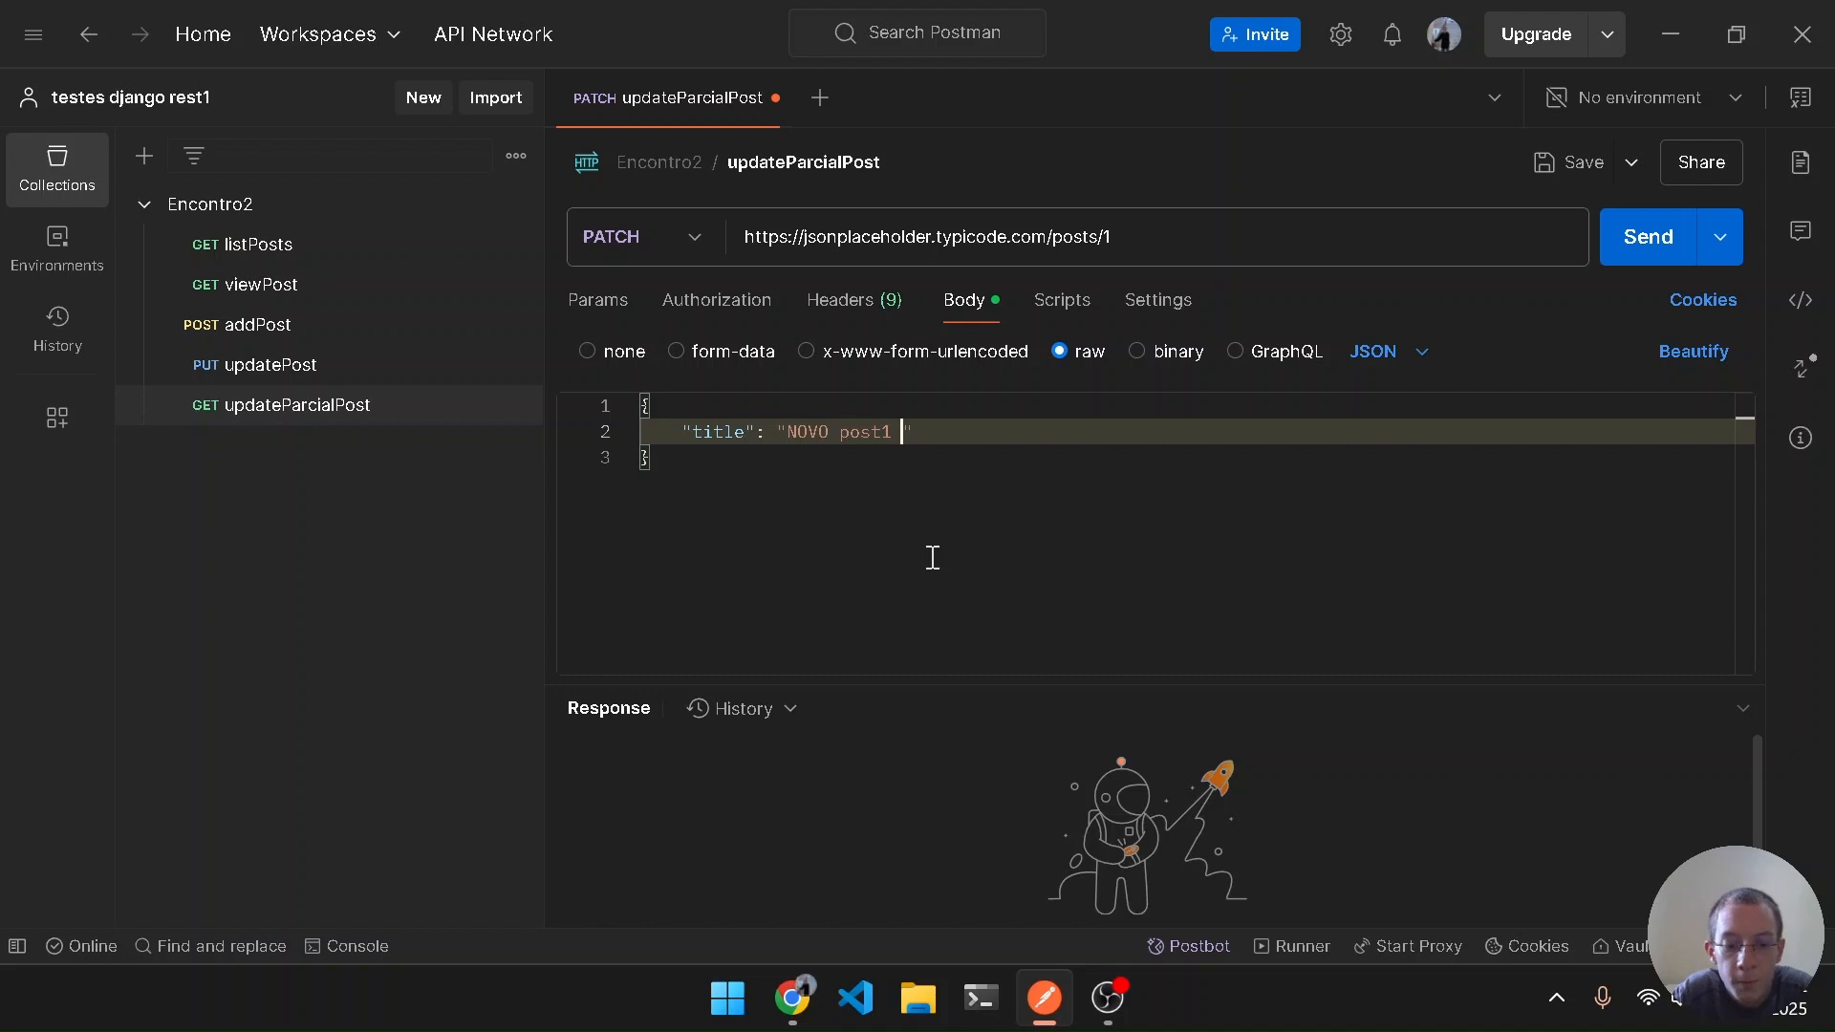
type("patch")
key("ctrl+a")
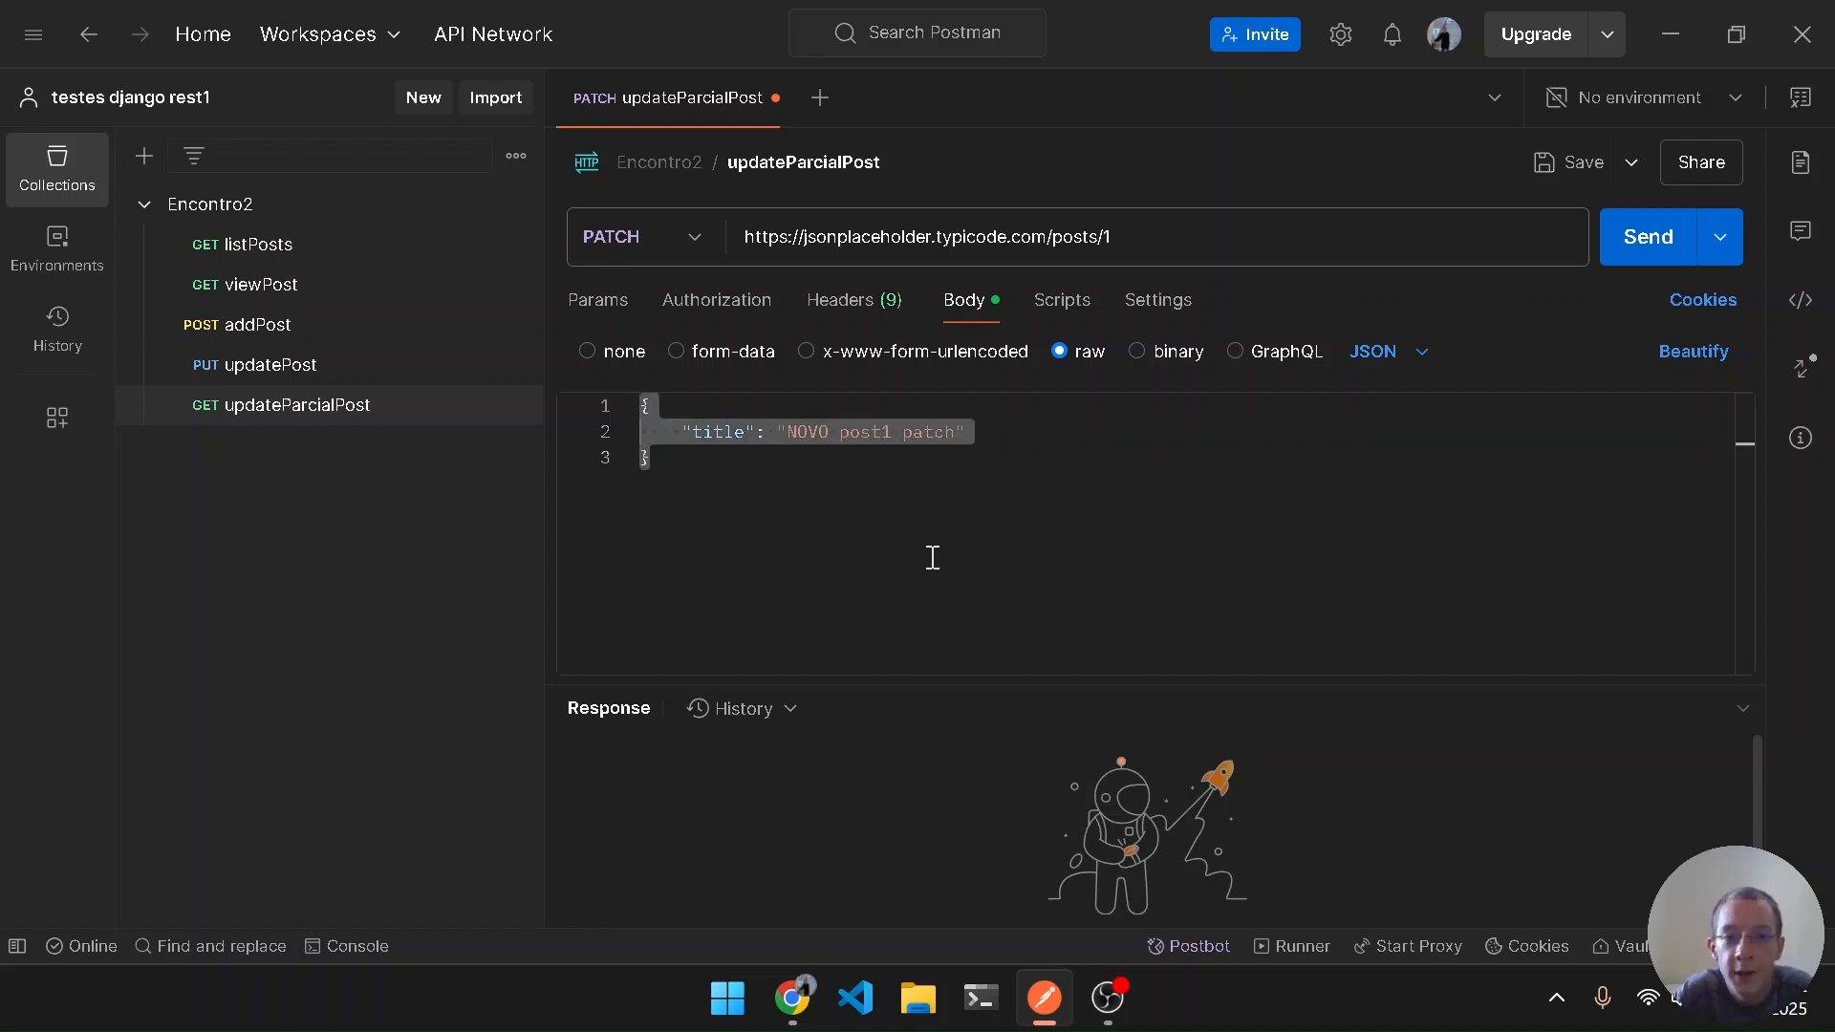
key("ctrl+s")
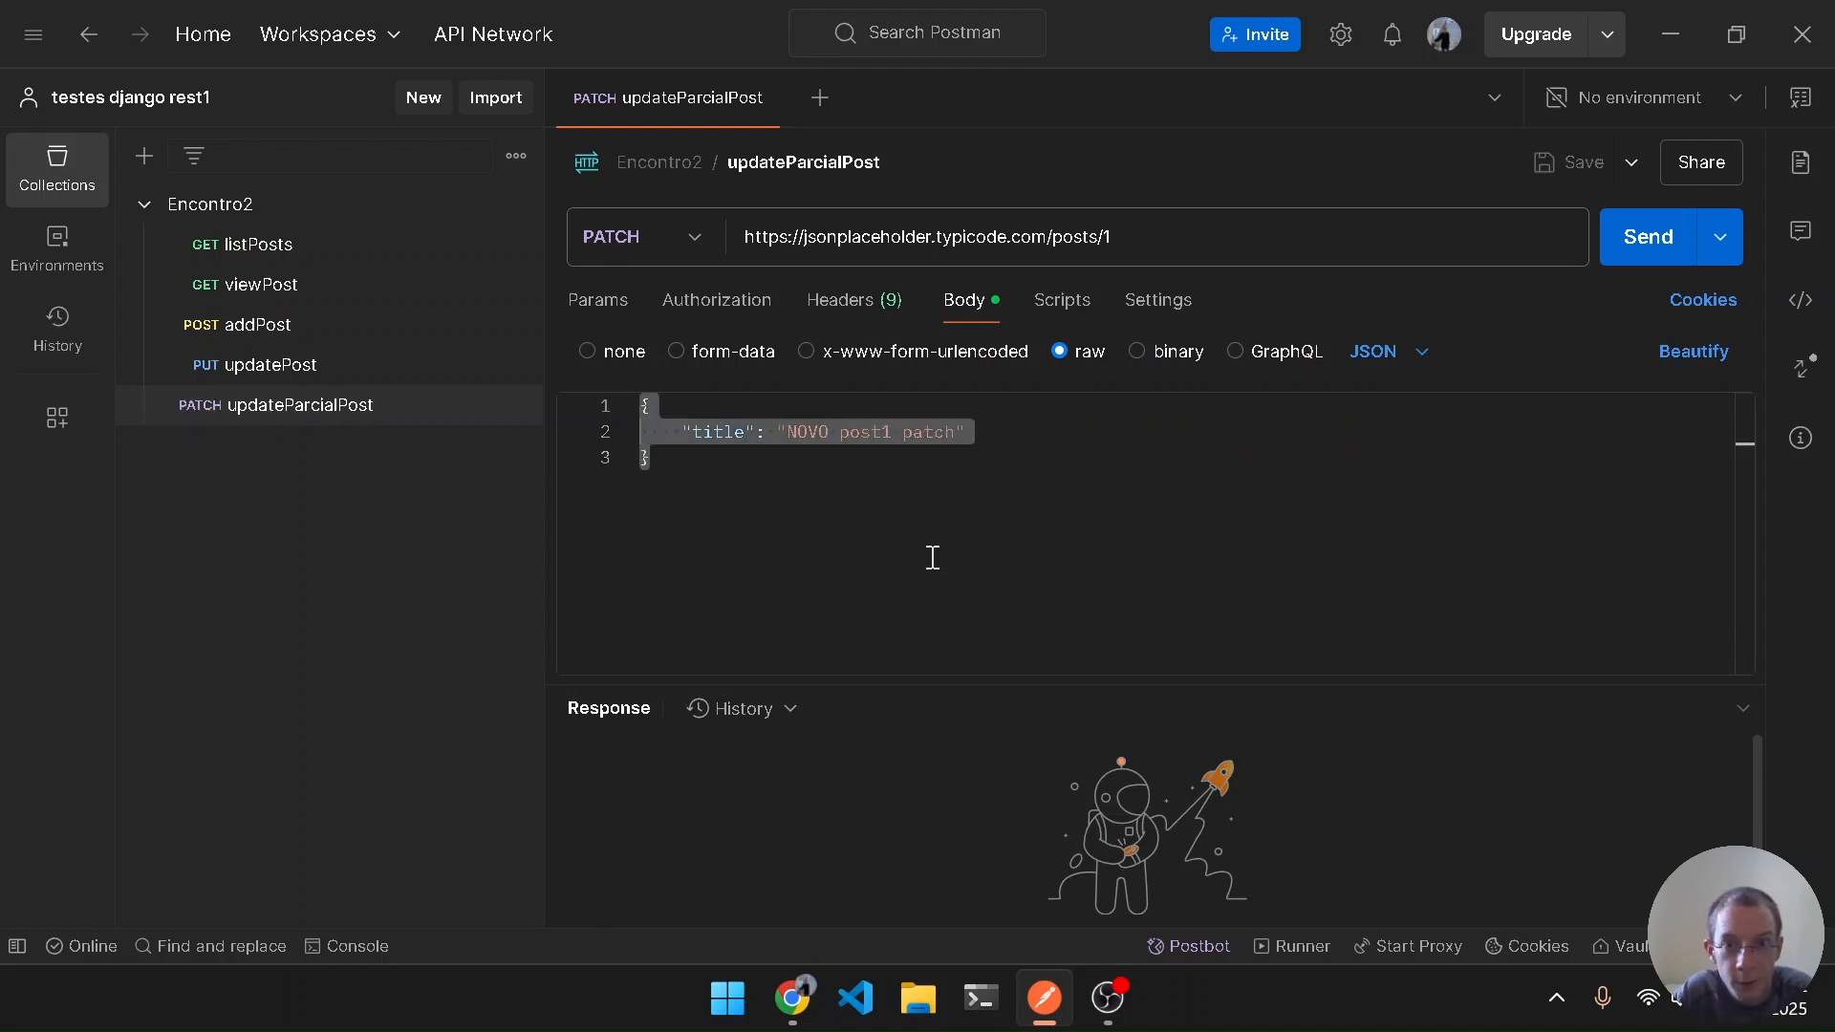
Send the updateParcialPost request and check the response status in an enlarged response area with the collection list hidden
key("ctrl+Return")
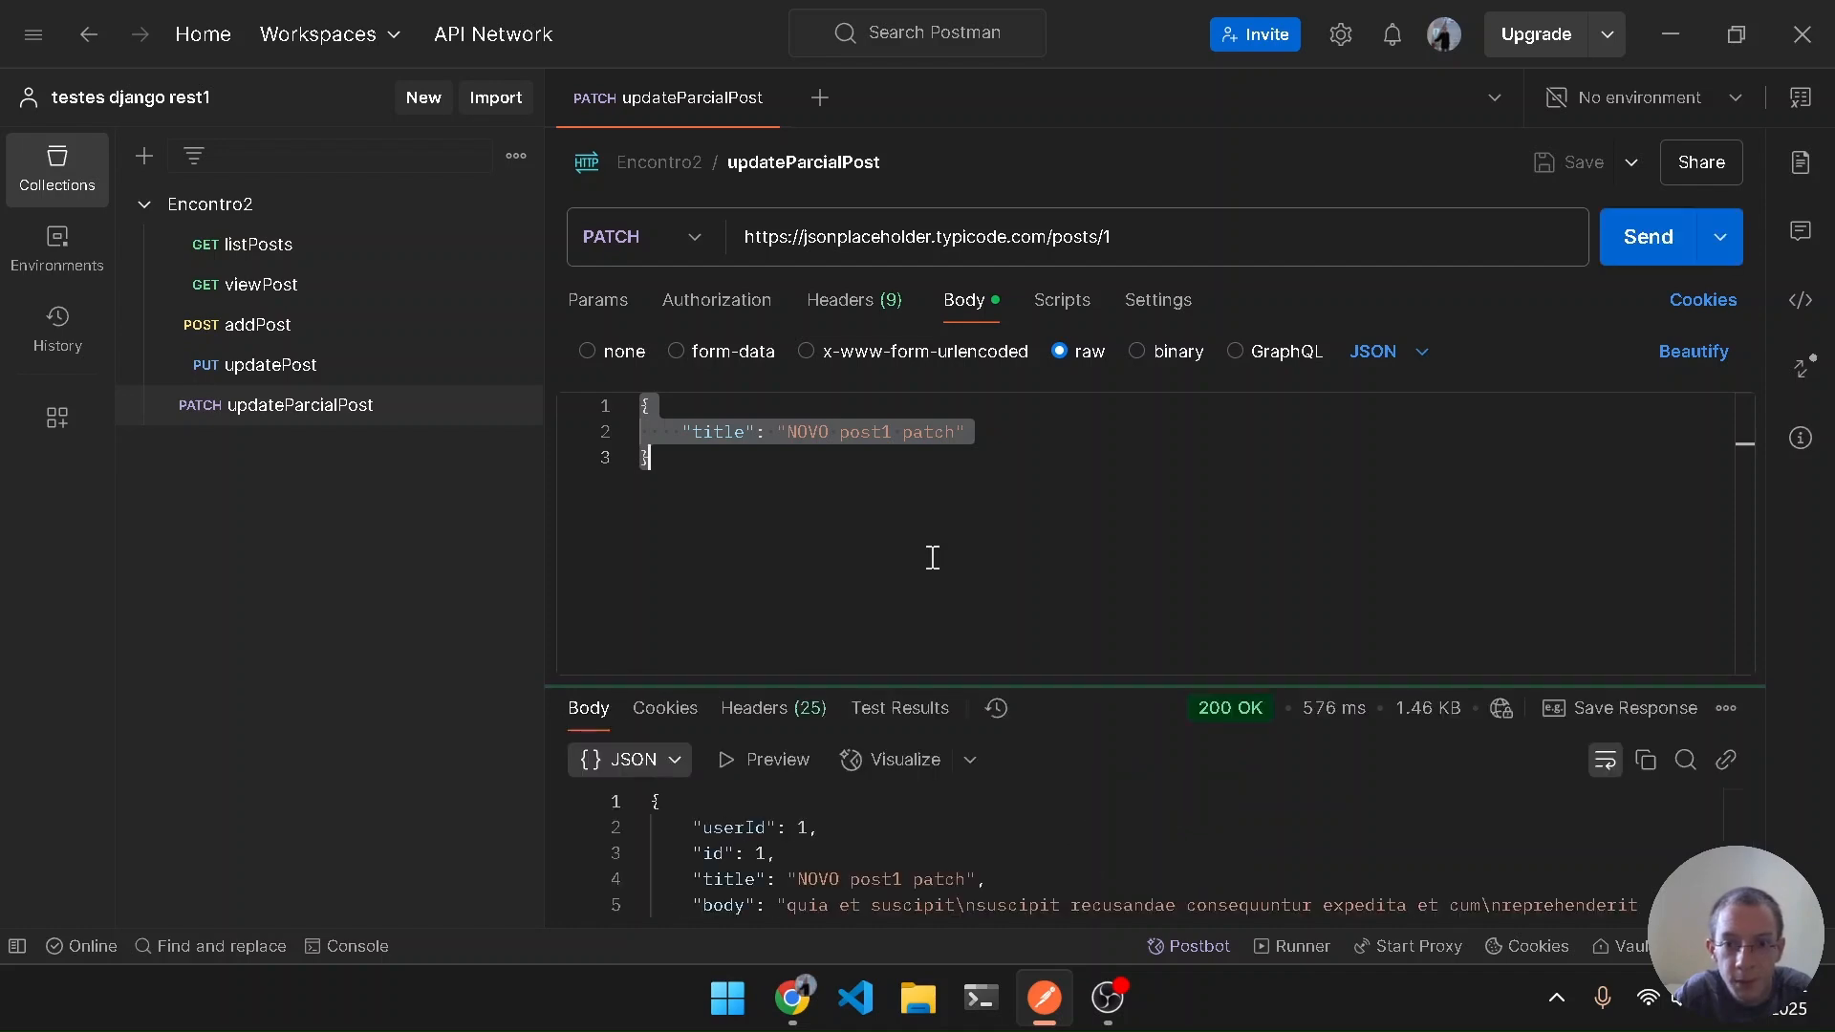
key("ctrl+backslash")
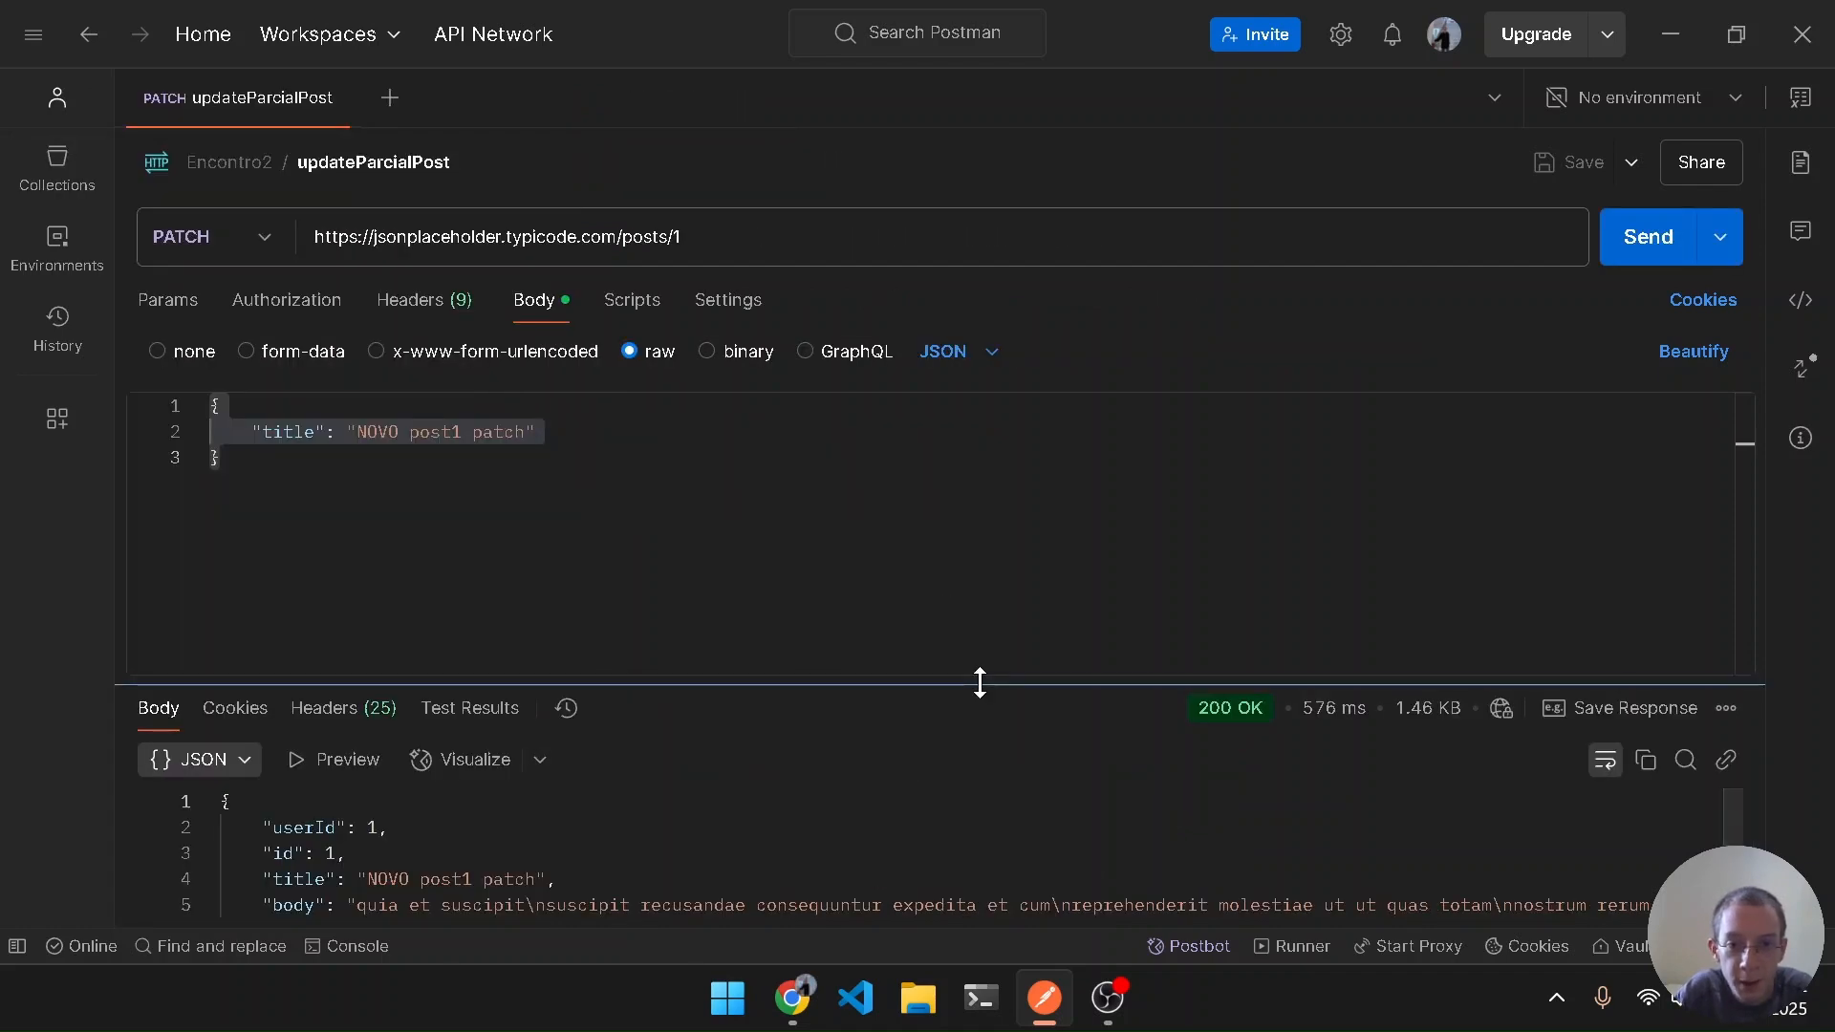
left_click_drag(979, 682, 971, 303)
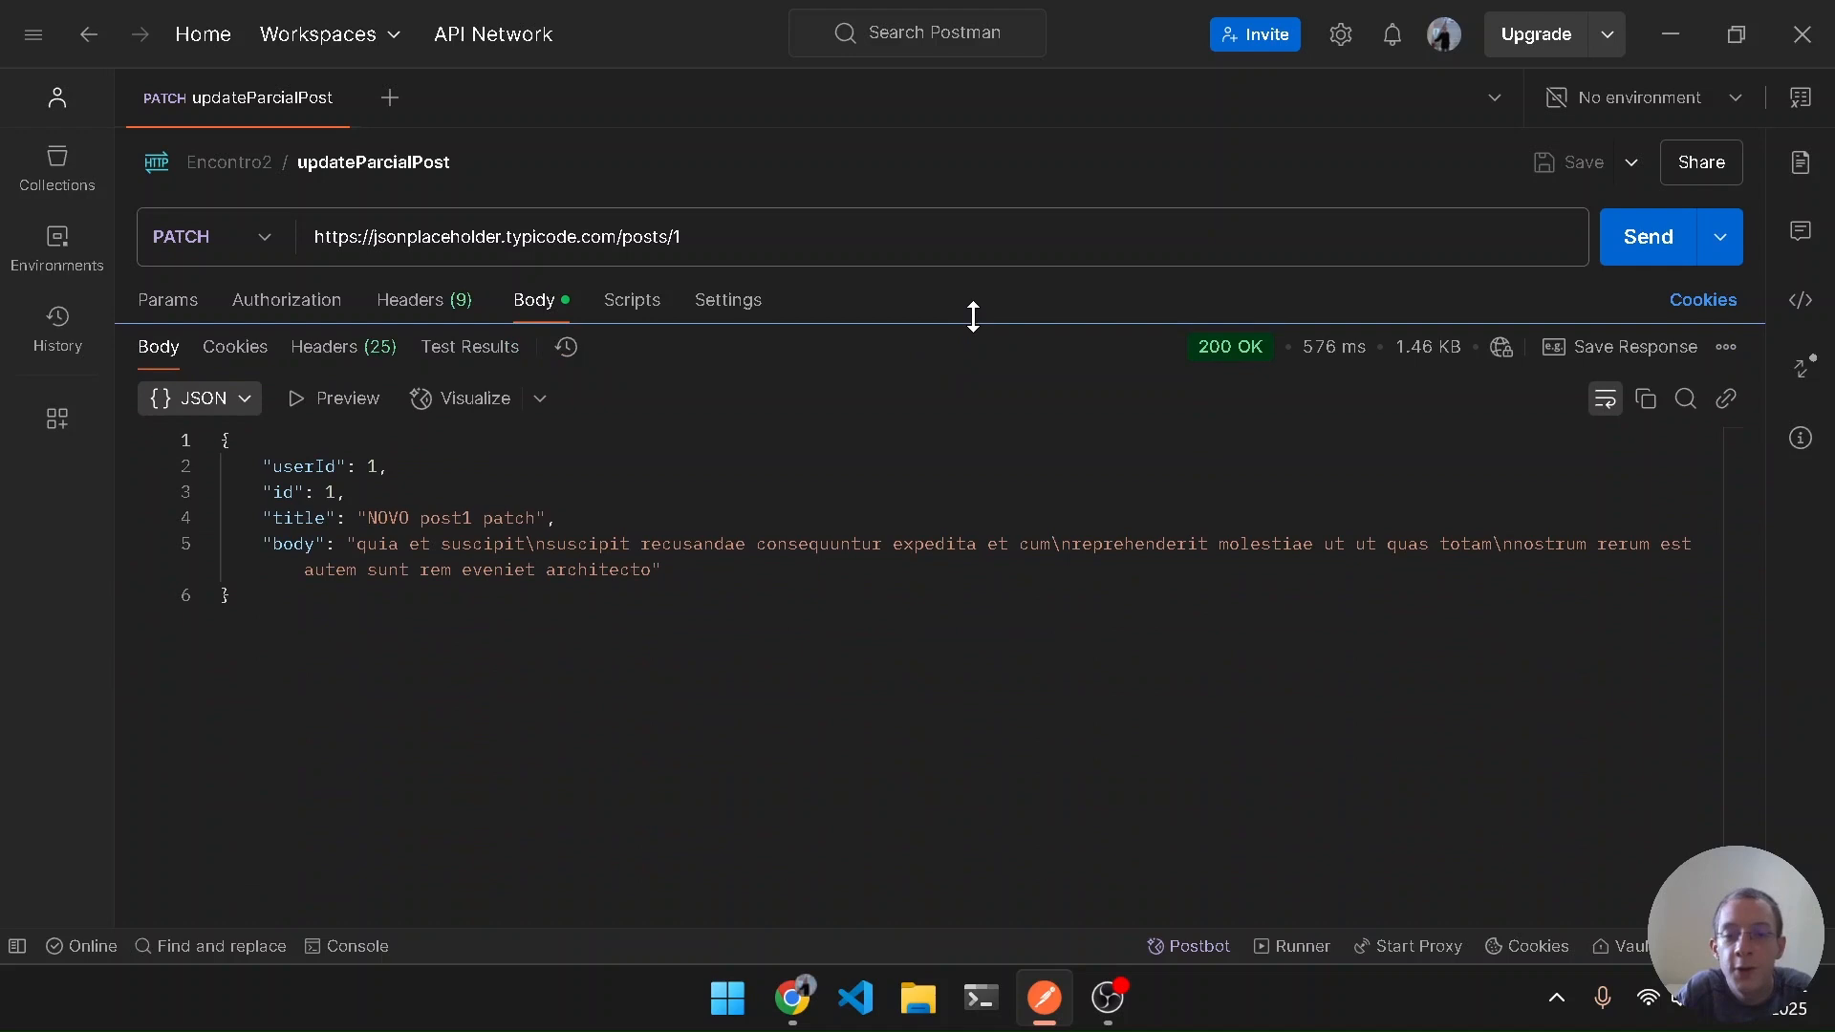
mouse_move(1223, 348)
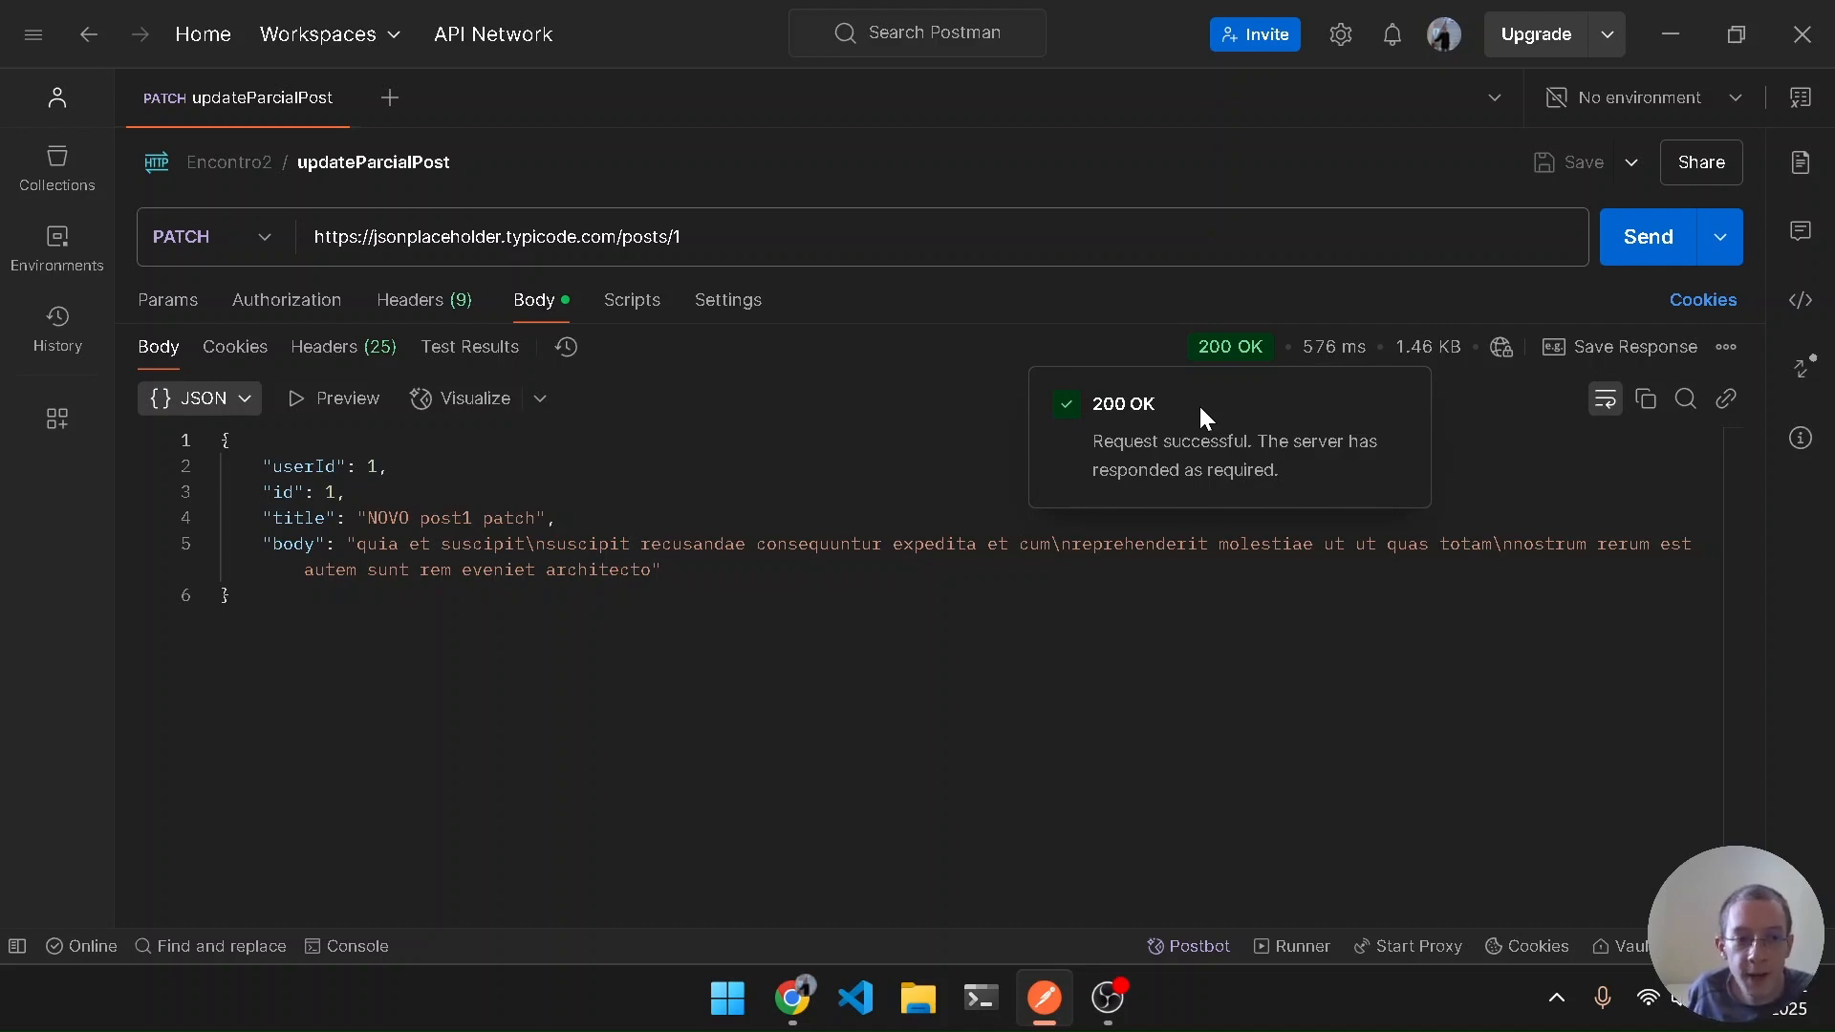
Examine the title value and the remaining id and body fields in the JSON returned by the PATCH request
left_click(368, 519)
left_click_drag(368, 519, 553, 520)
left_click(557, 519)
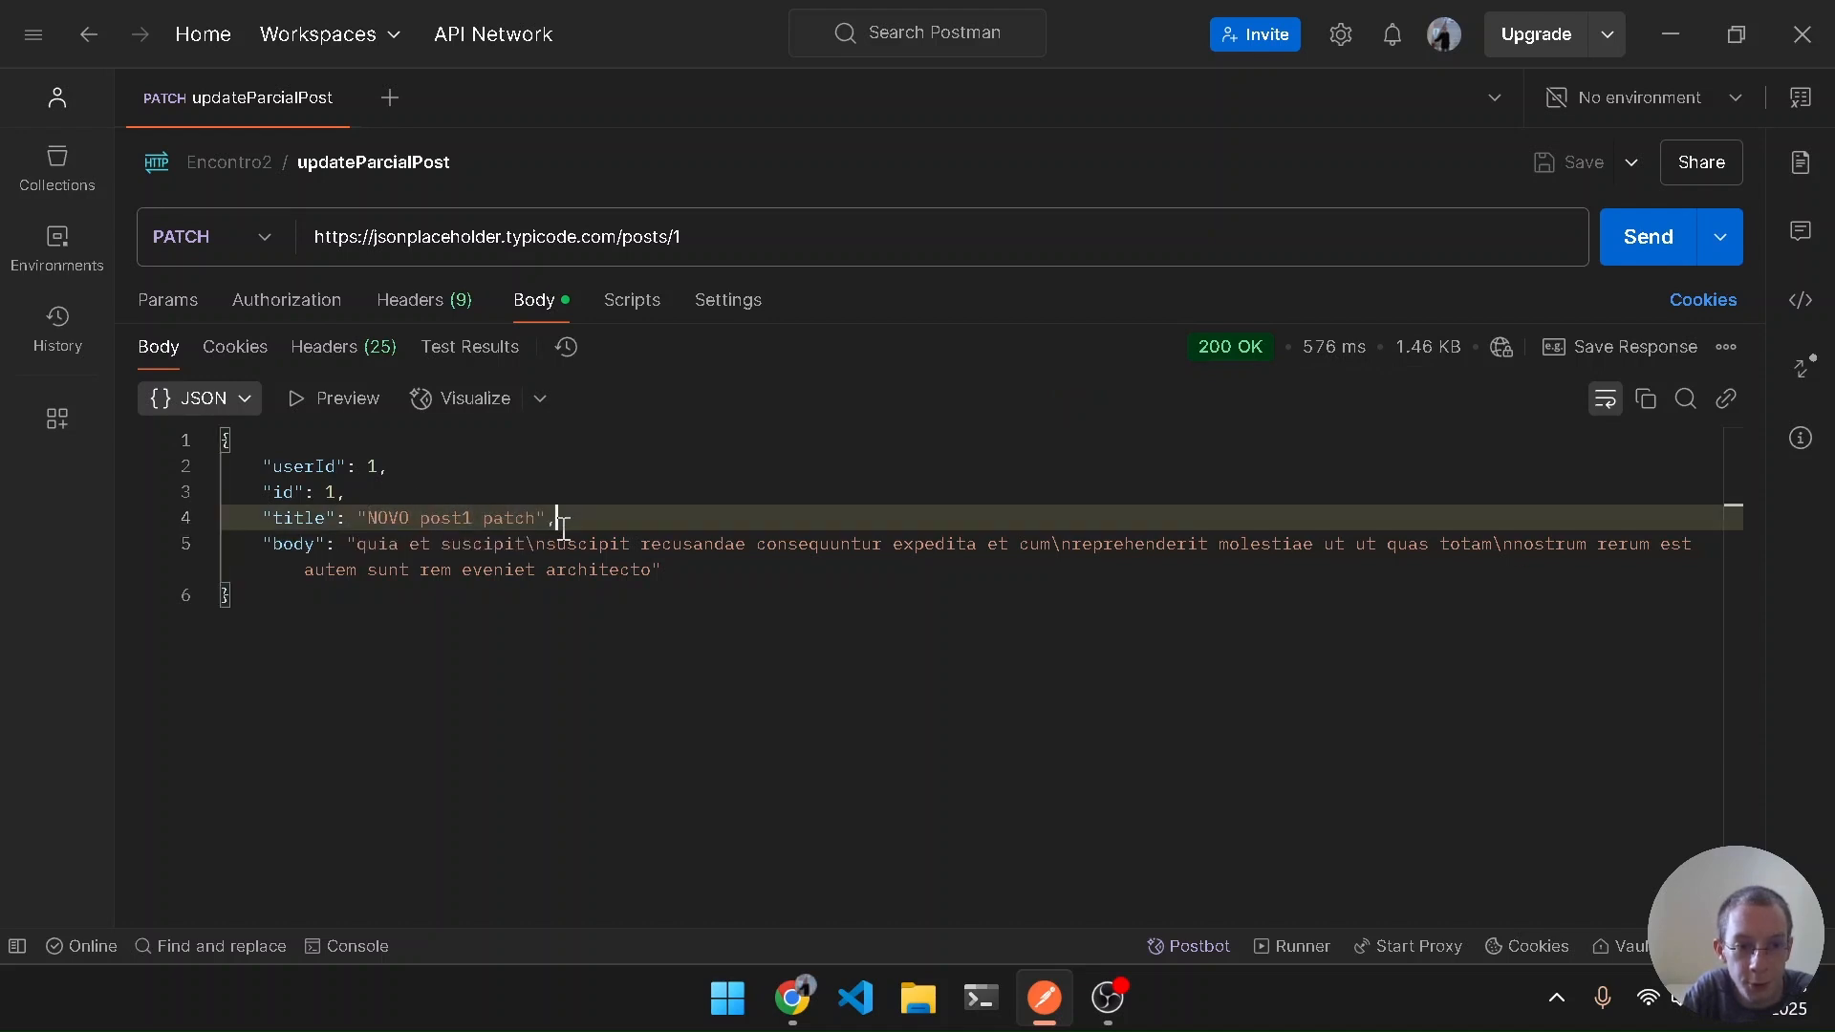
left_click(287, 492)
left_click_drag(286, 492, 356, 570)
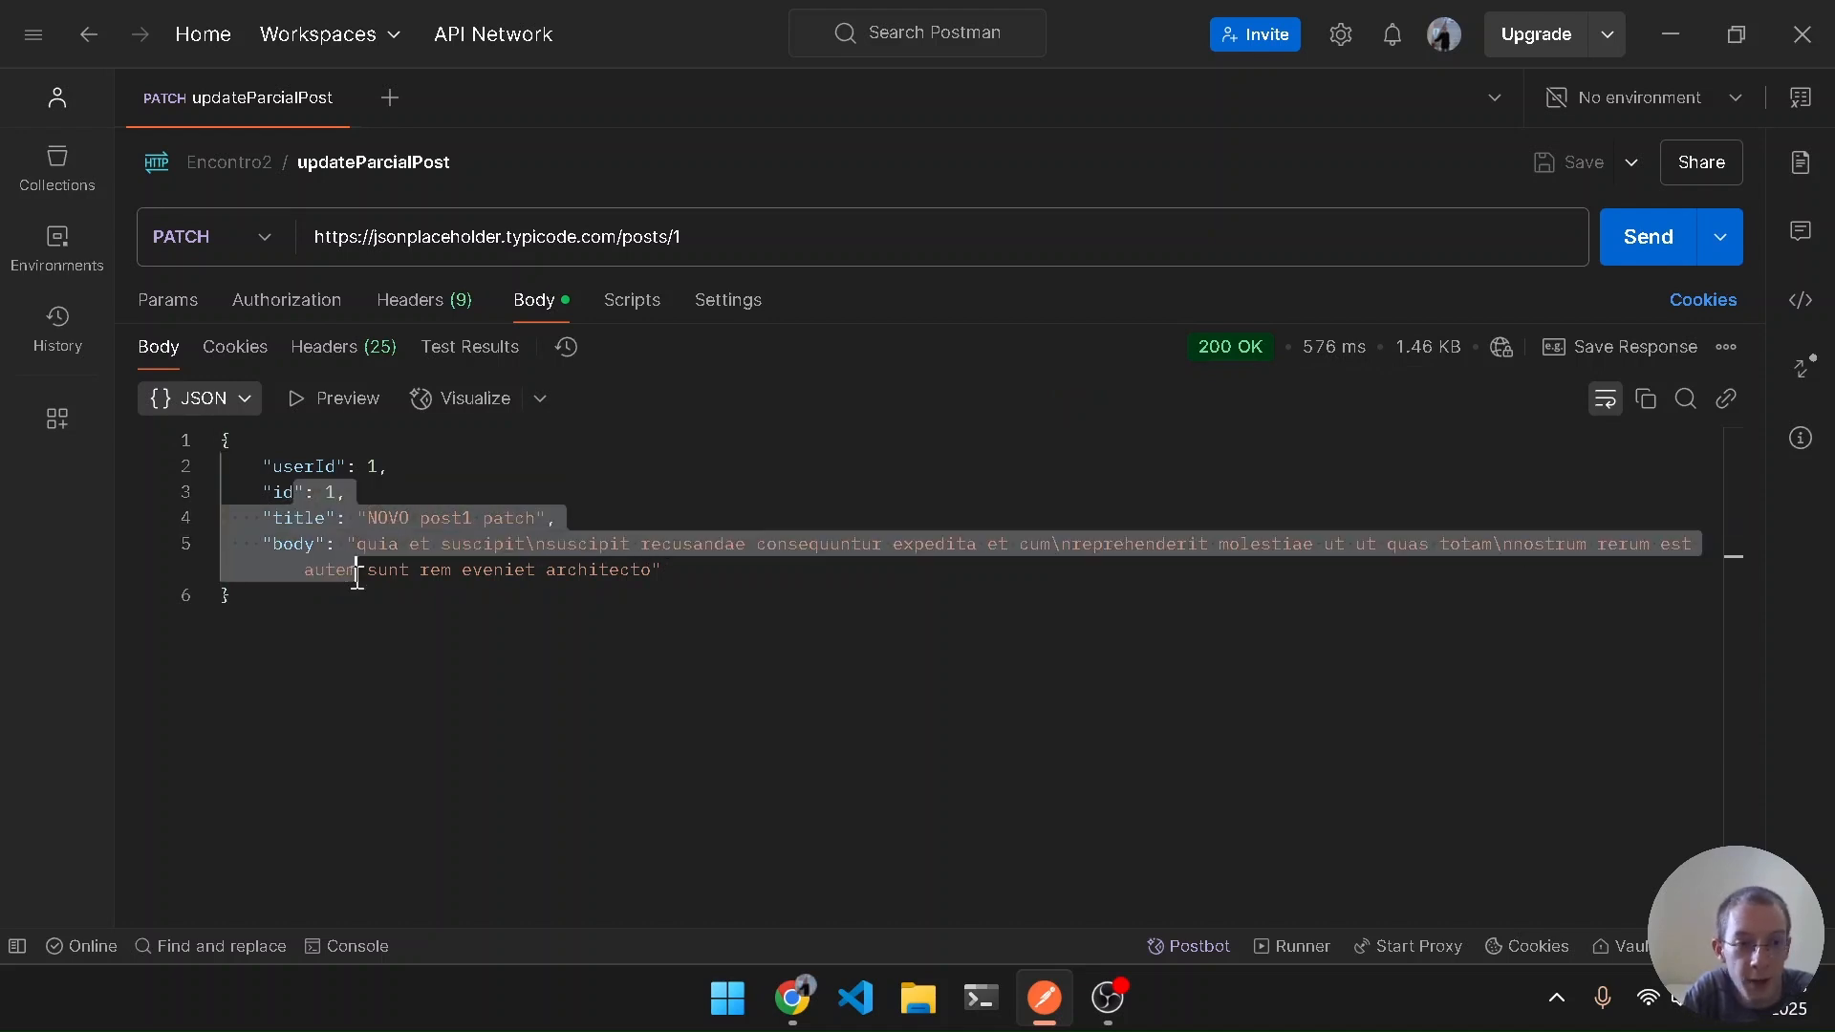
Restore the request editor's height and the collection list, then close the updateParcialPost request
left_click(356, 570)
left_click(453, 682)
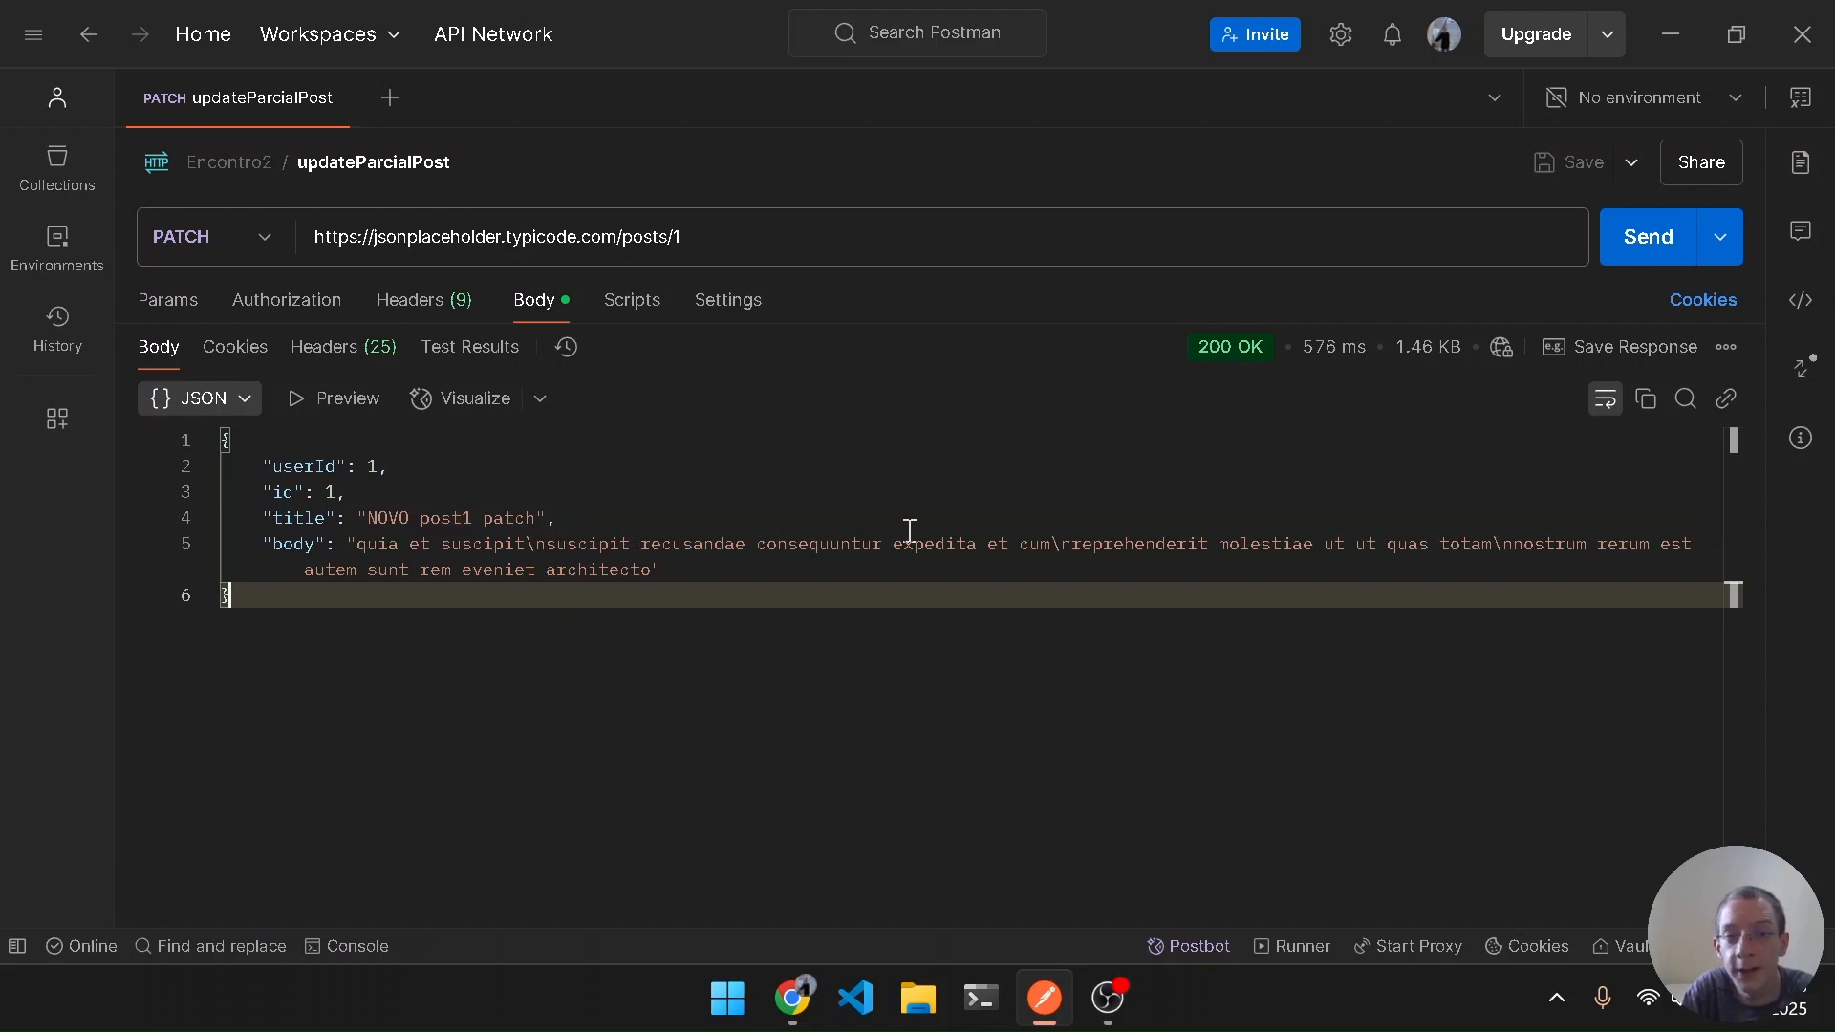
left_click_drag(926, 324, 931, 594)
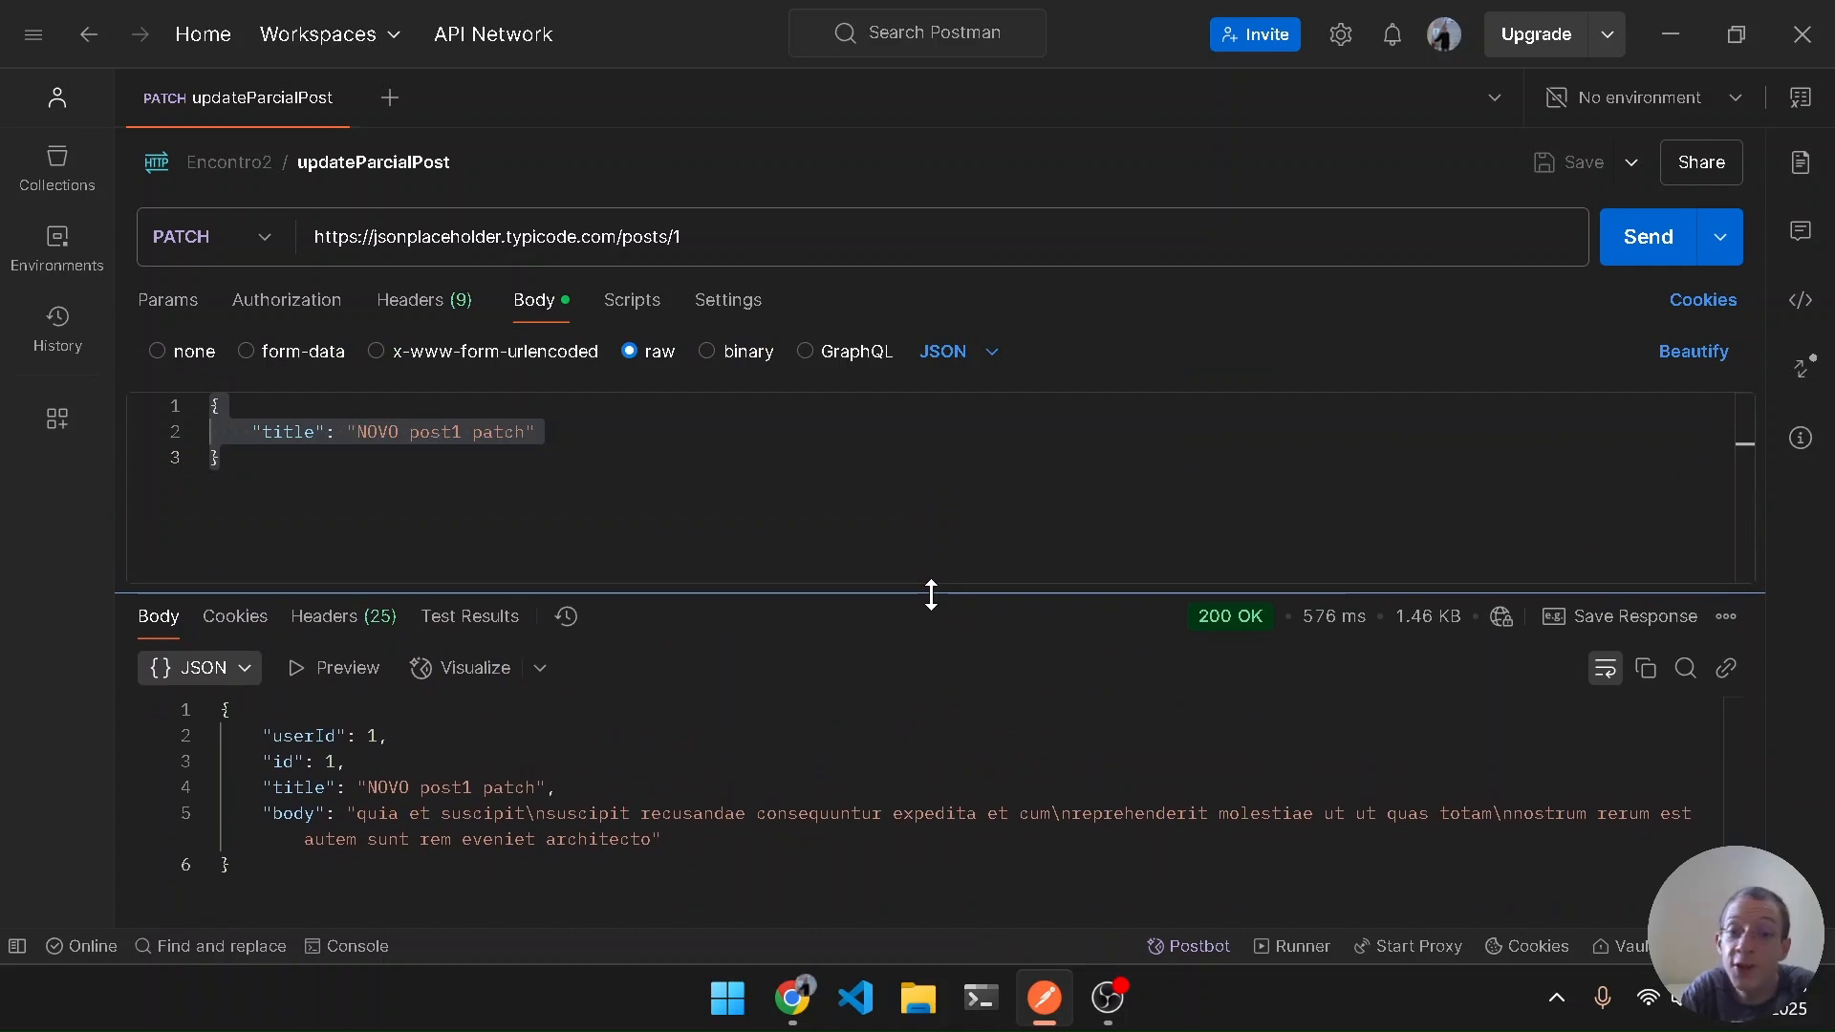
key("ctrl+backslash")
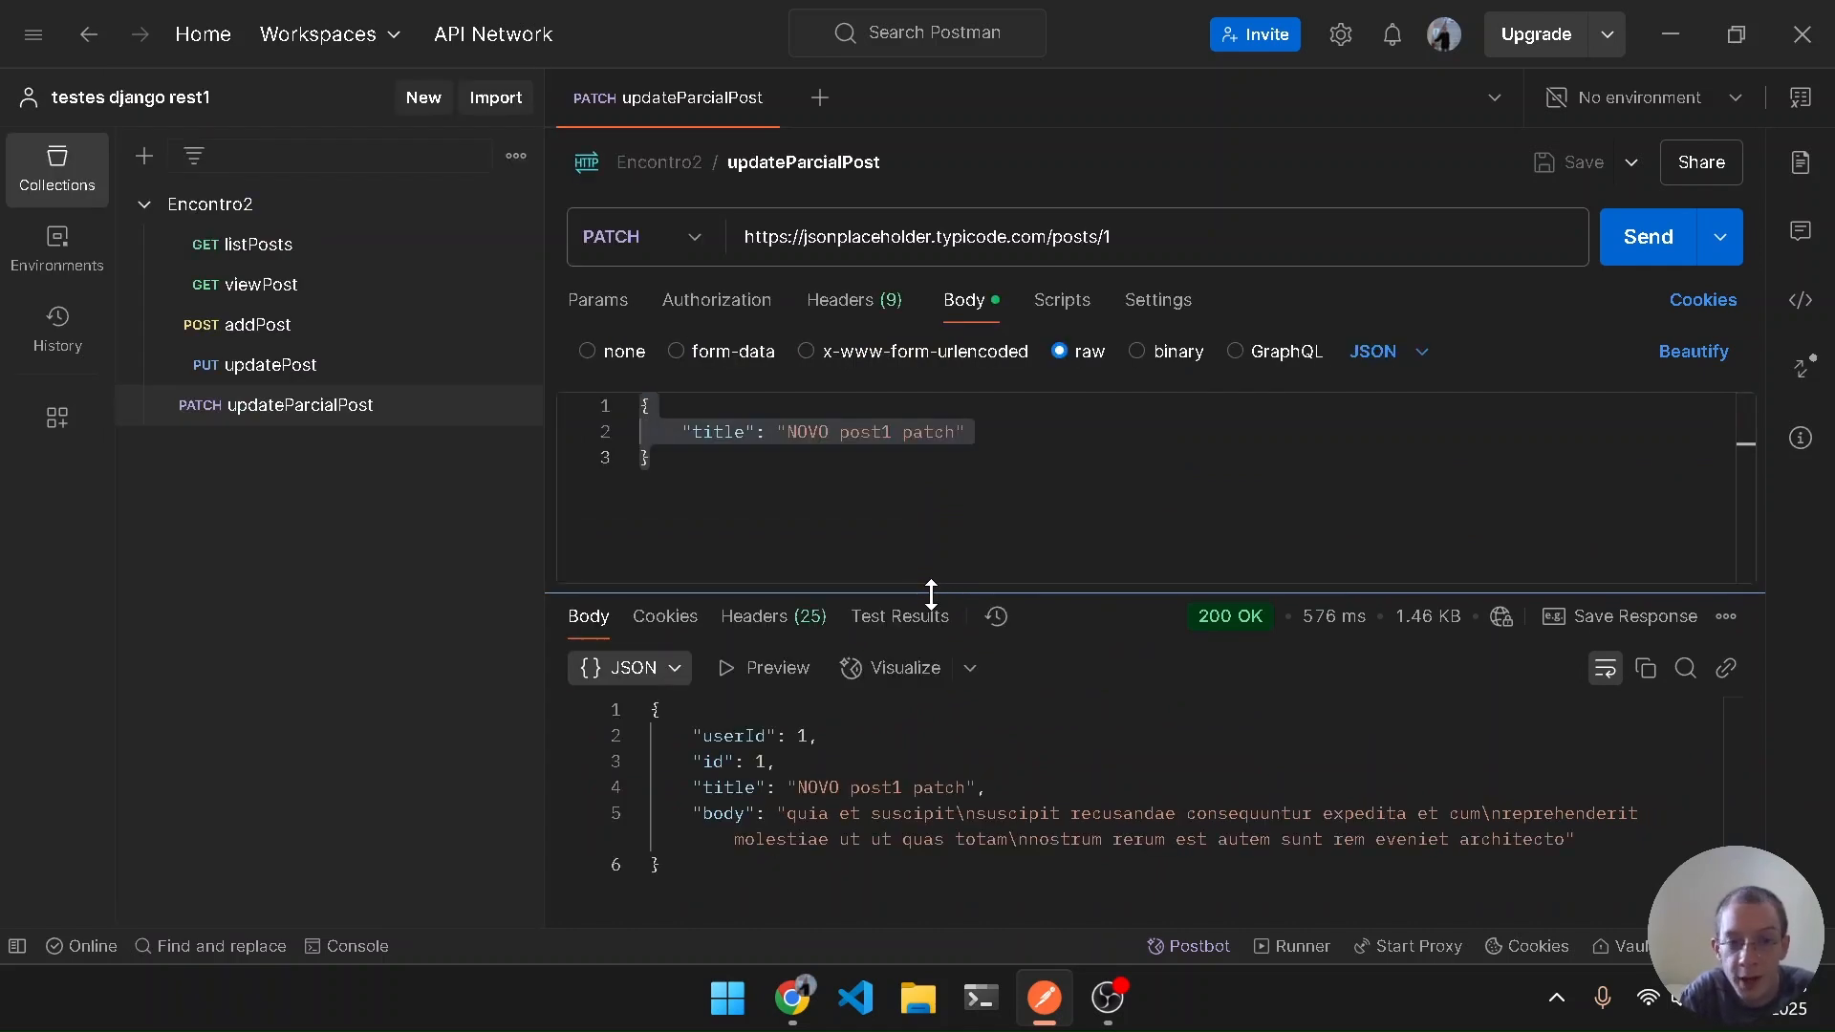
left_click(907, 496)
key("ctrl+w")
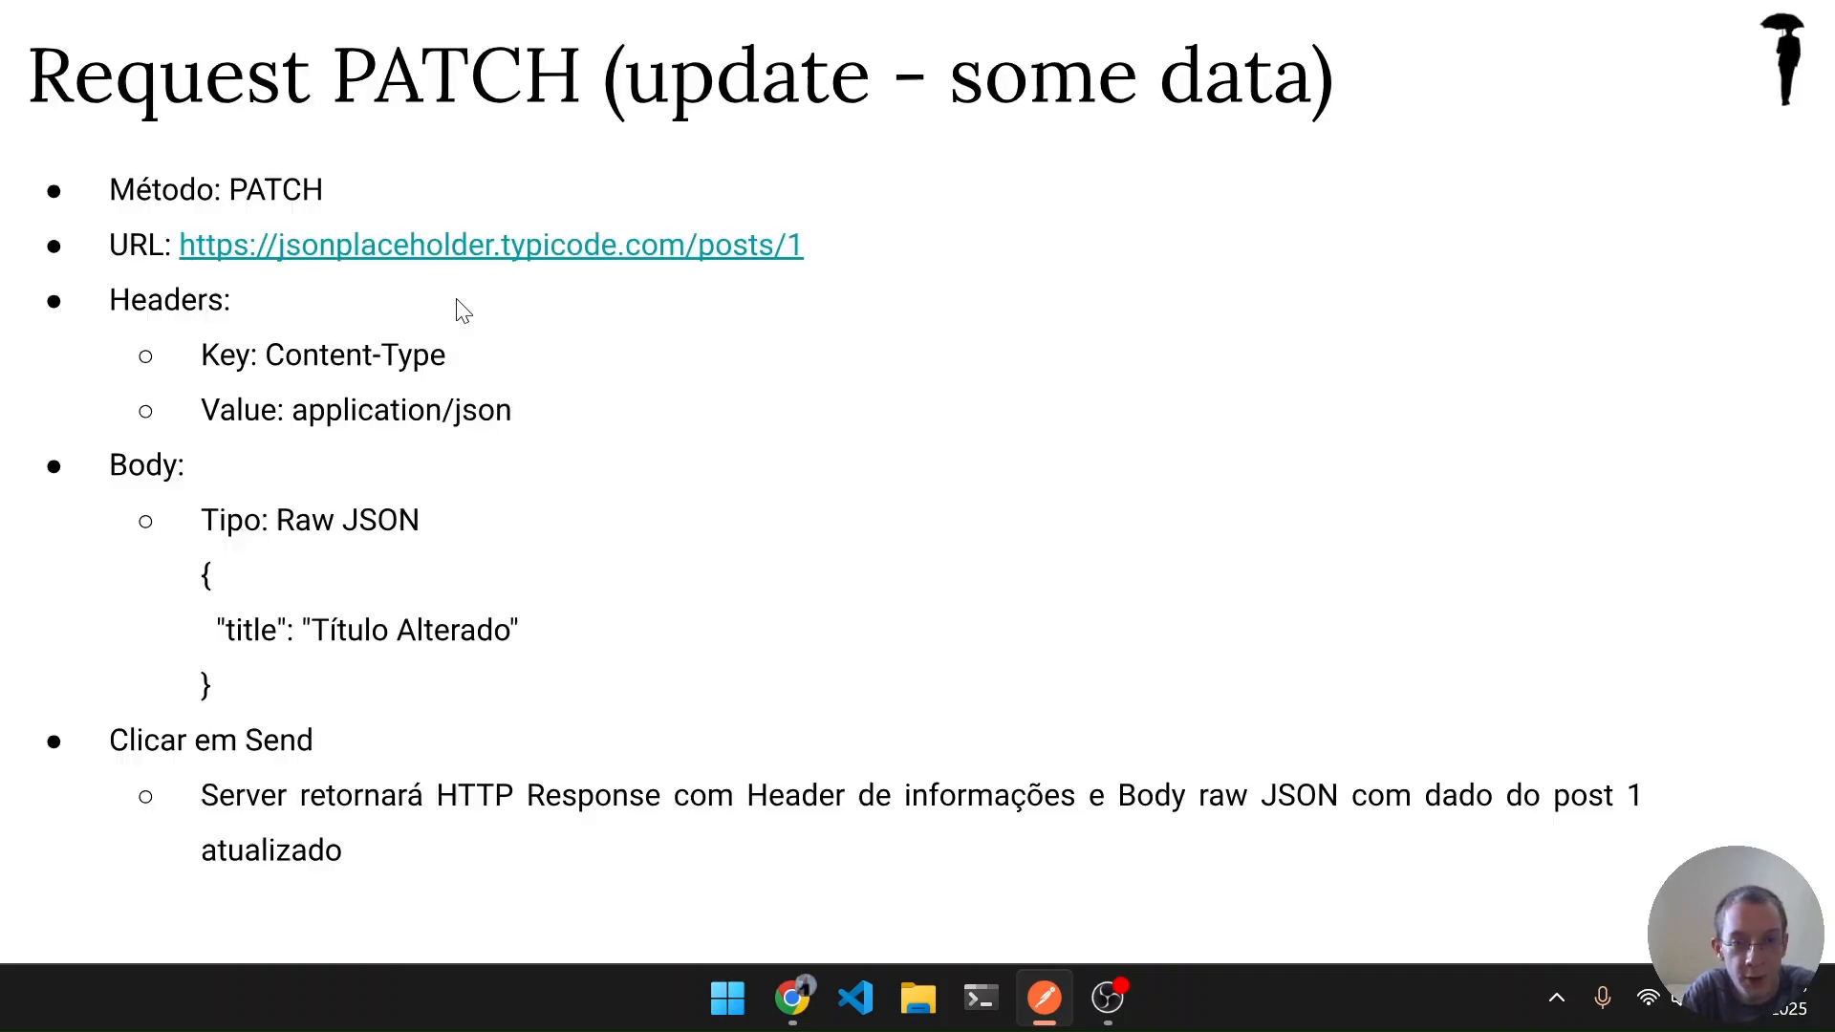
Move past the Request PATCH slide, return to Postman, and add a request named deletePost to the Encontro2 collection
left_click(627, 430)
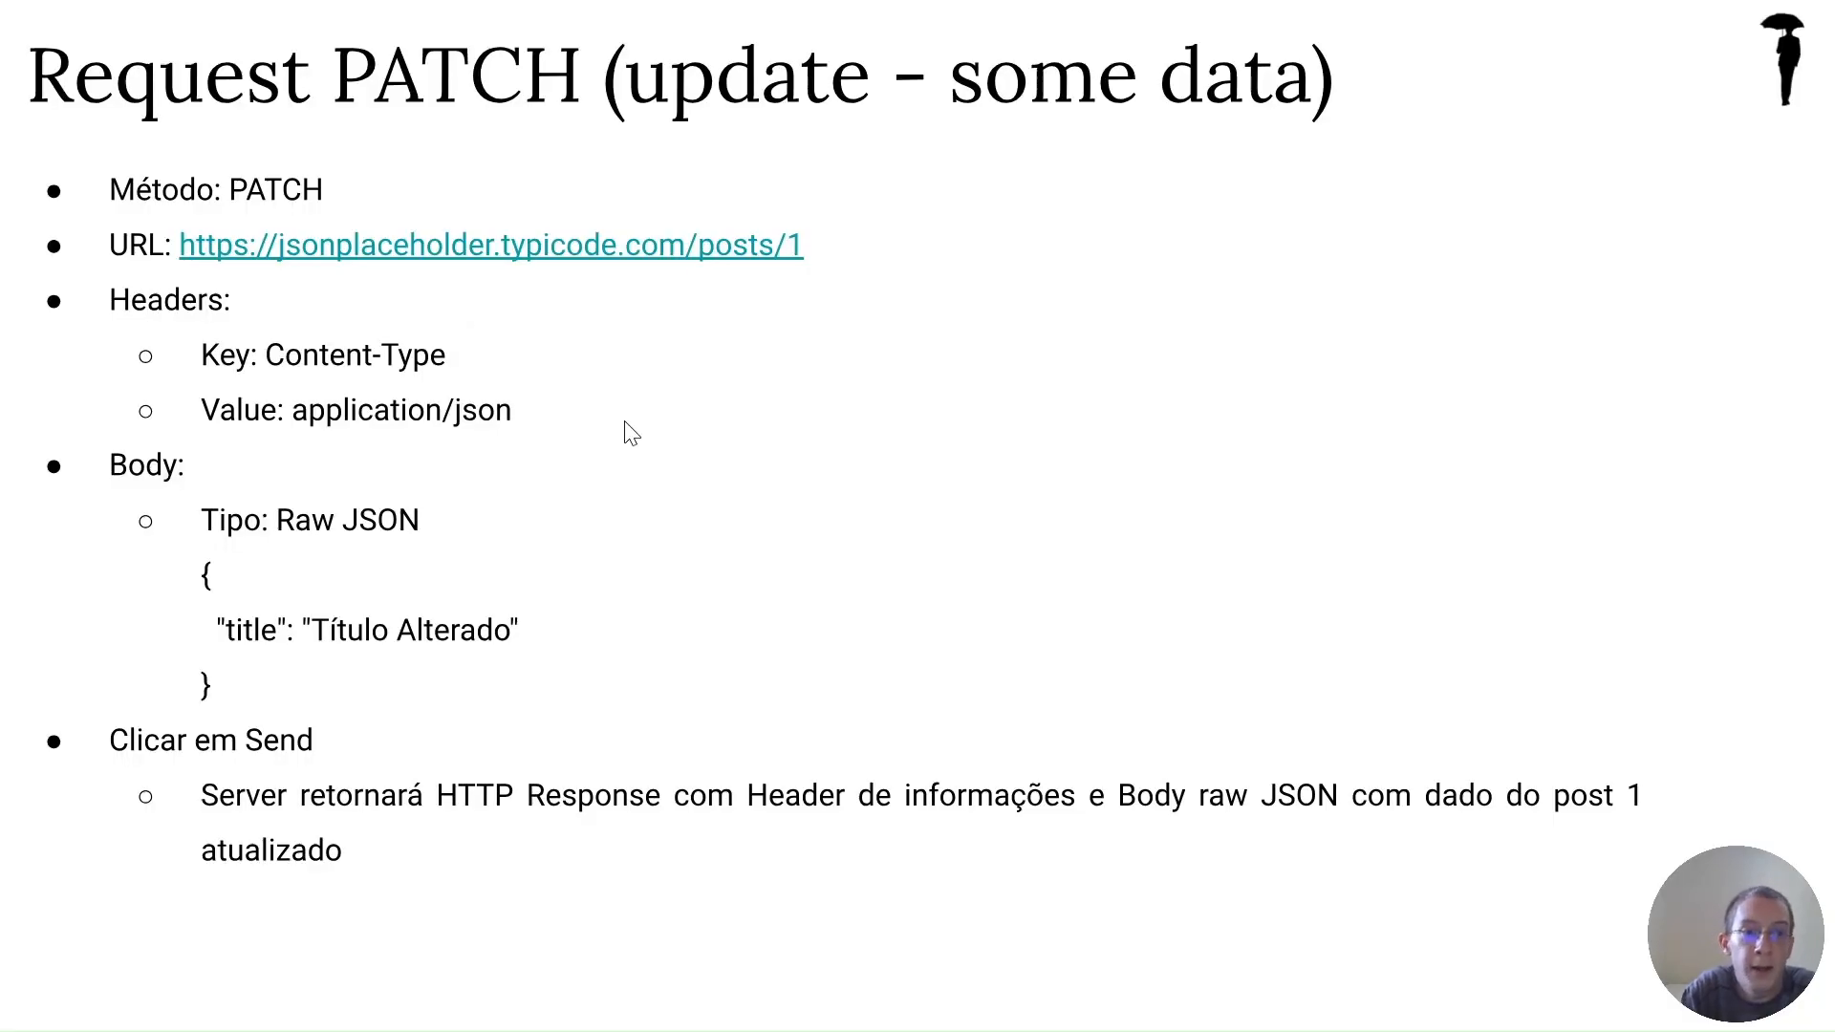
left_click(627, 430)
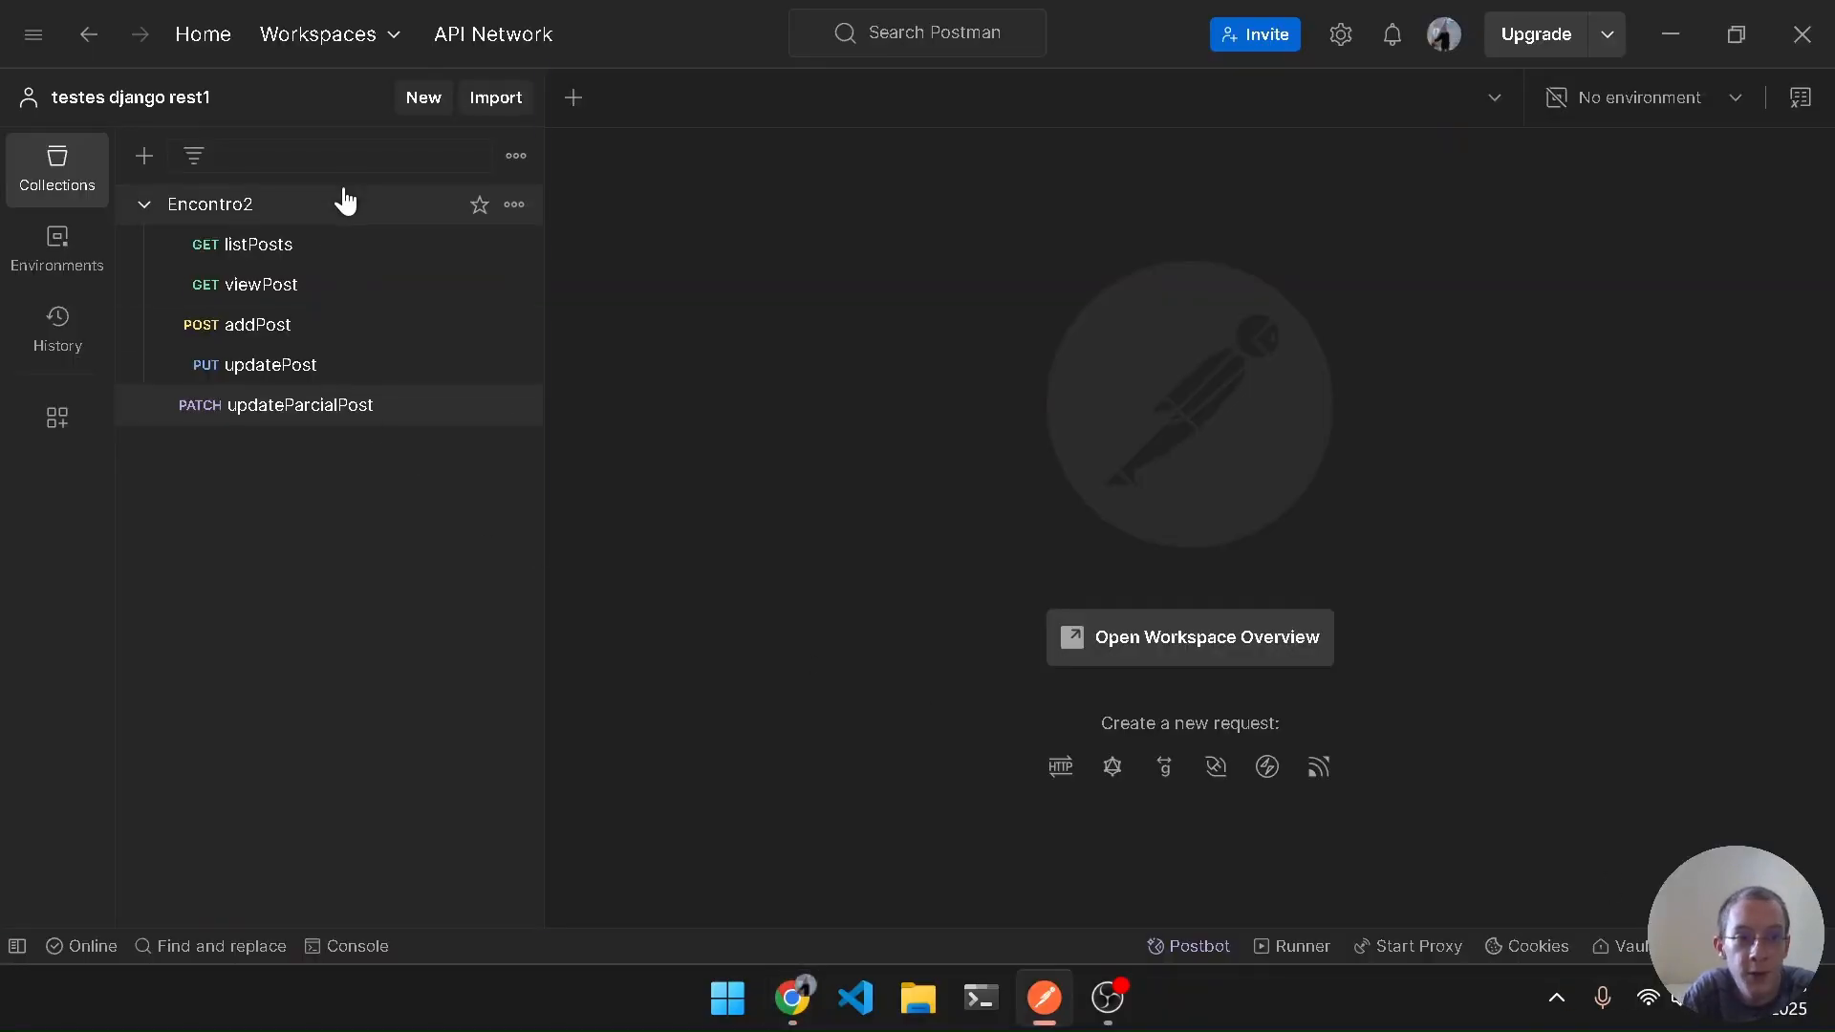
right_click(348, 210)
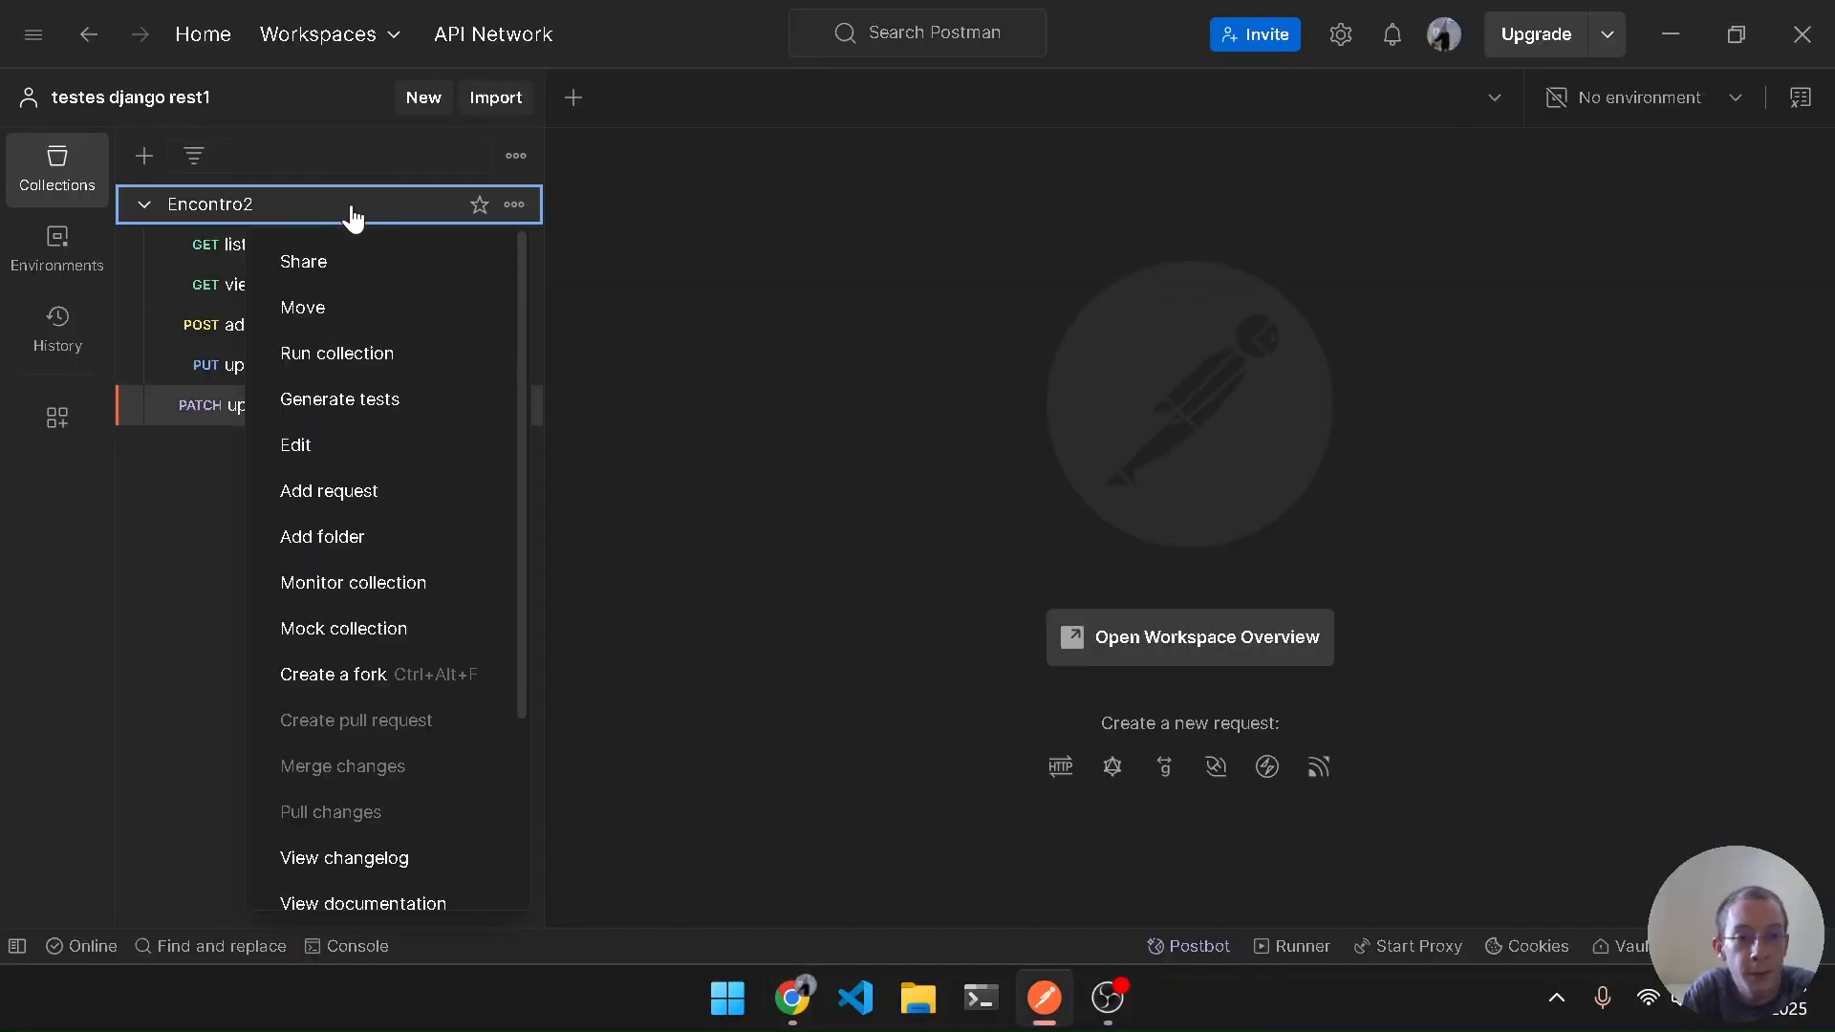
left_click(359, 495)
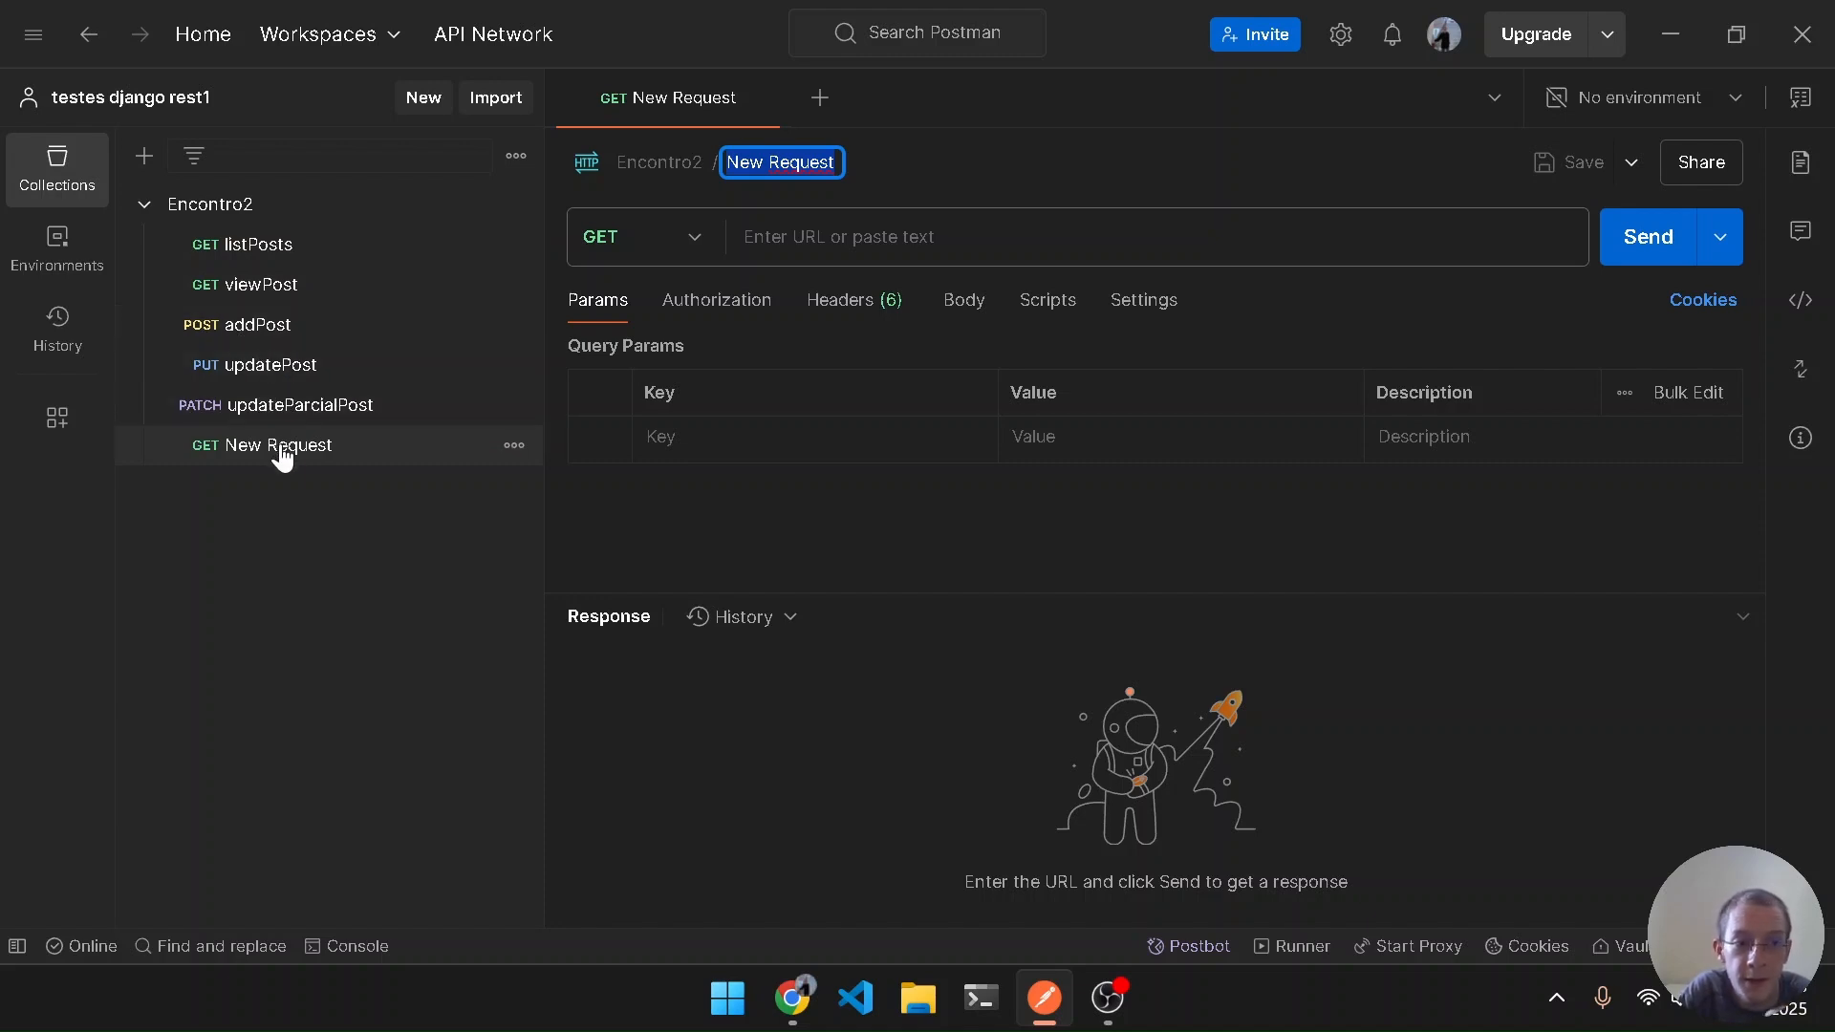
type("deletePost")
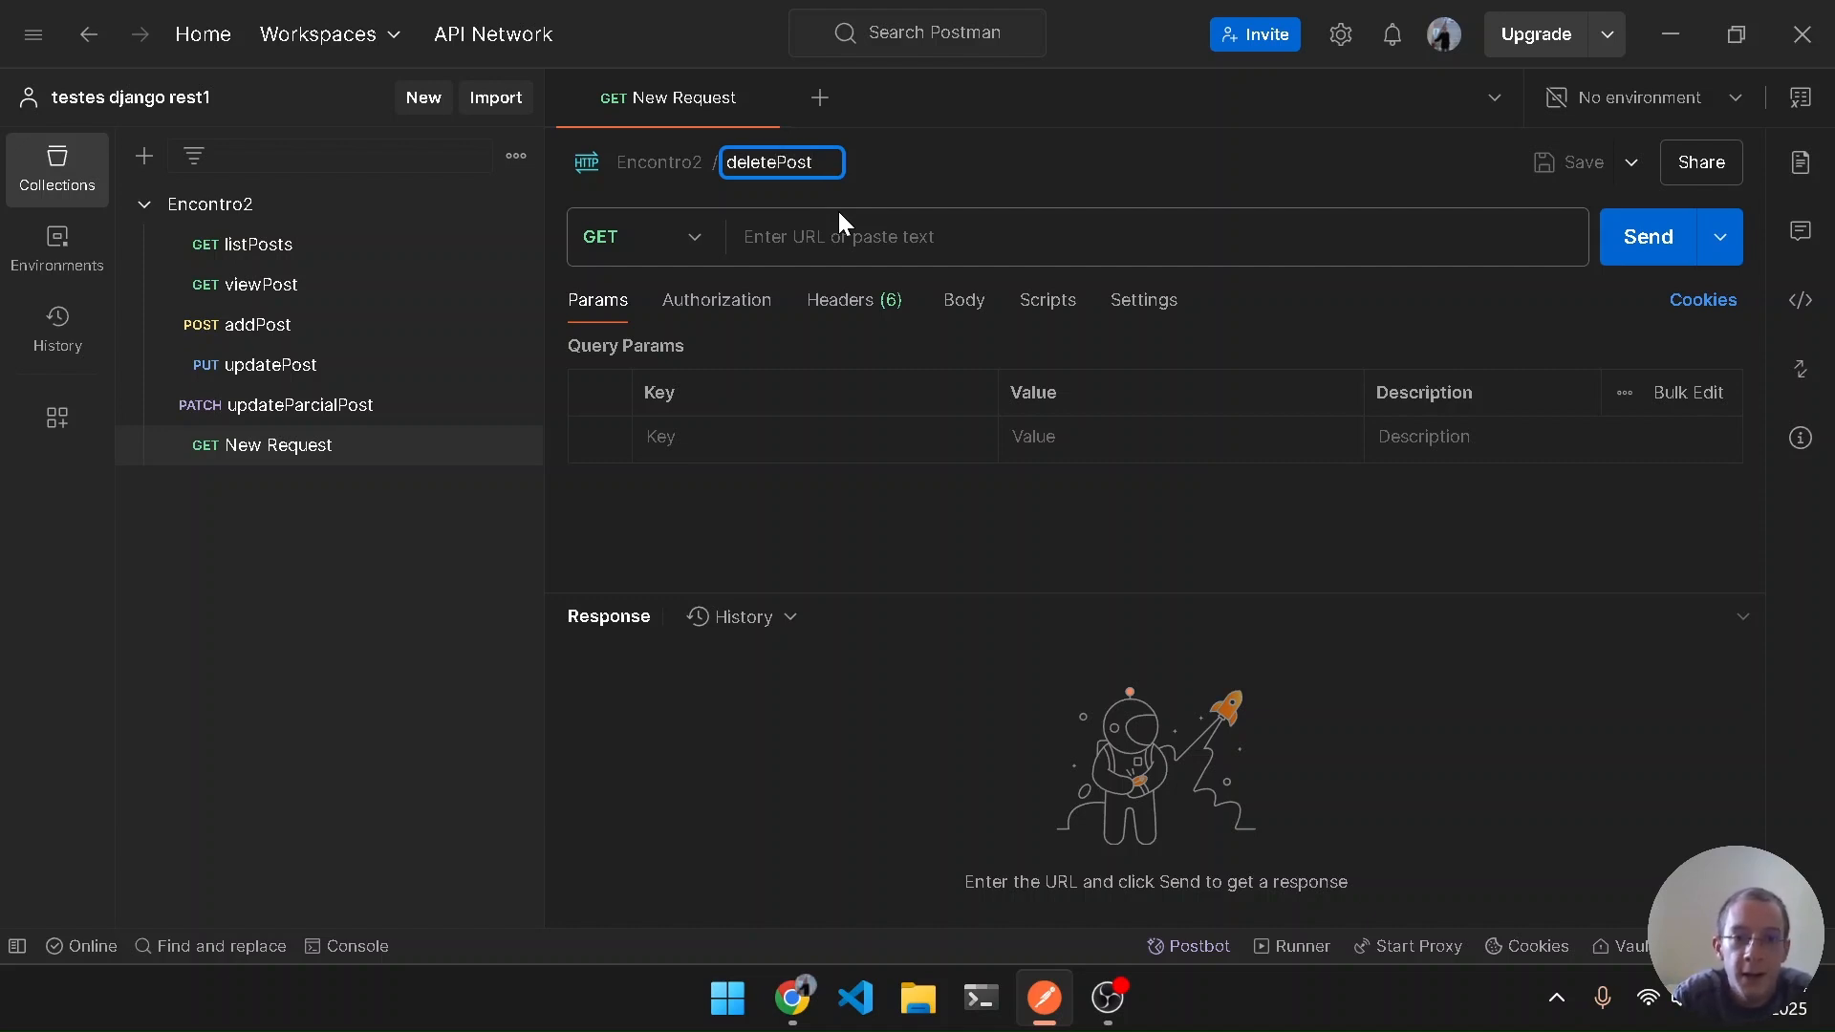
key("Return")
left_click(664, 224)
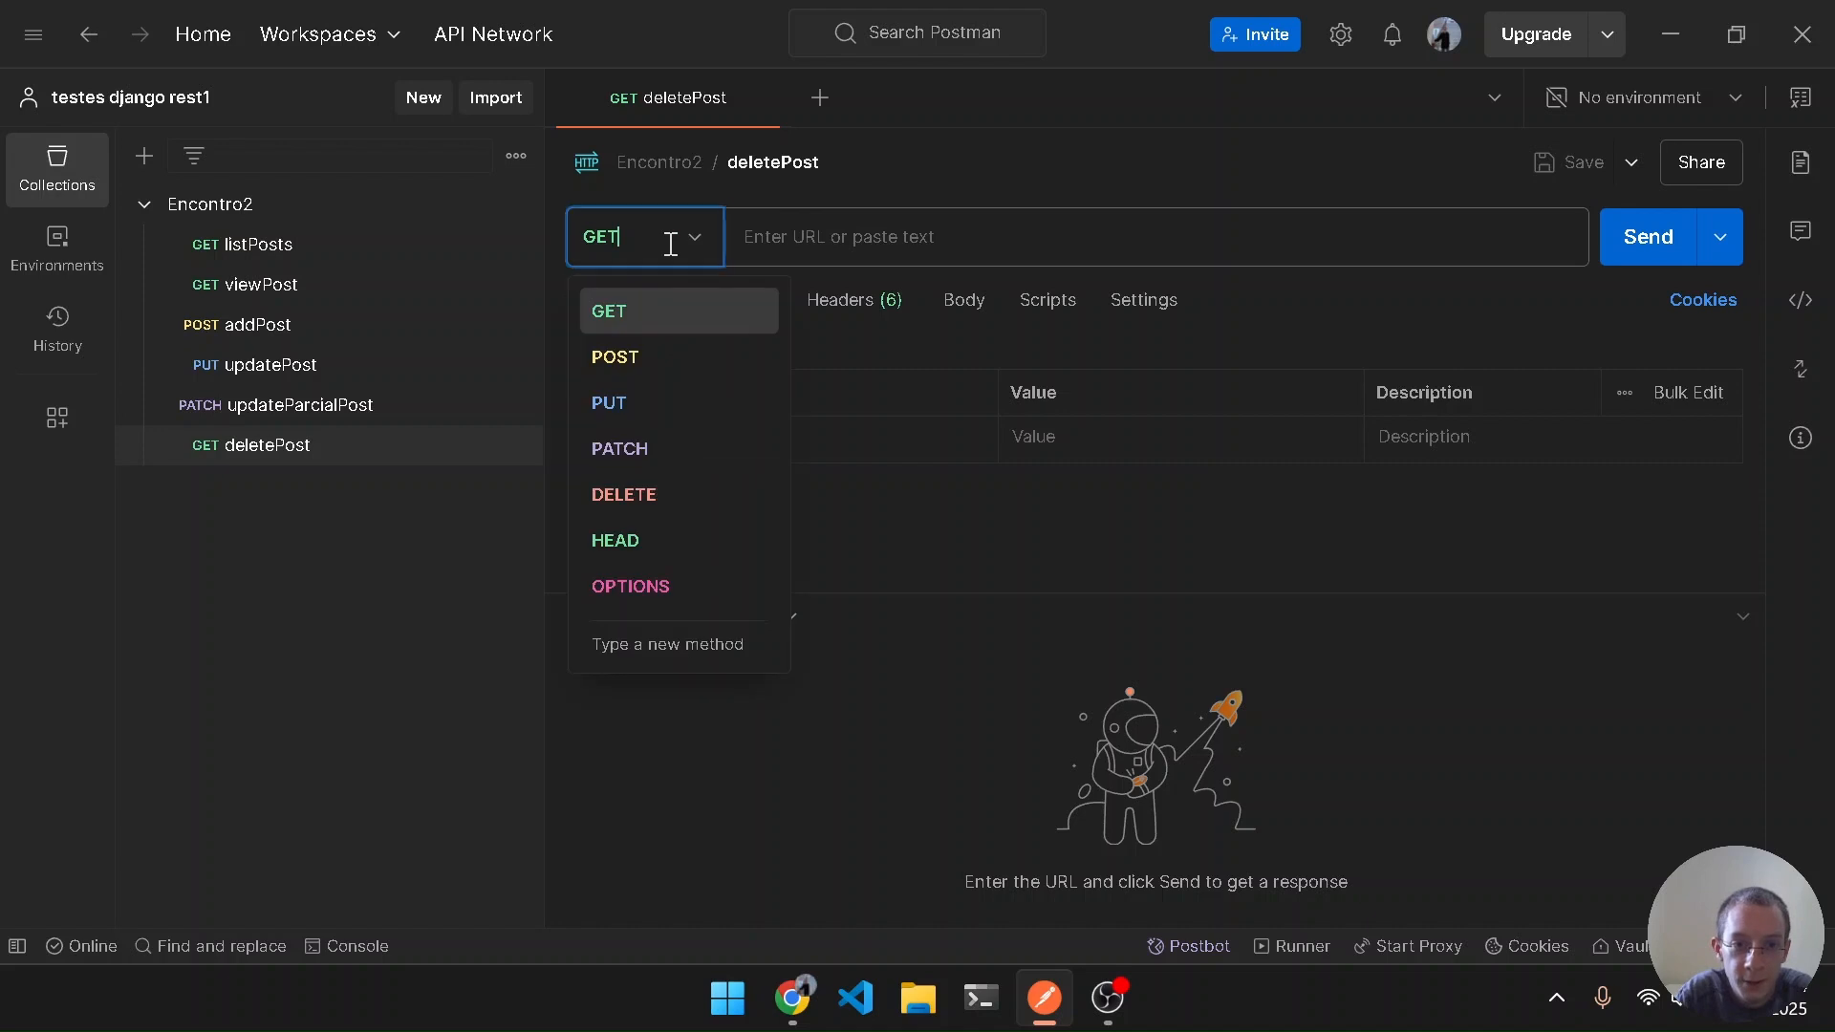
left_click(664, 497)
left_click(867, 234)
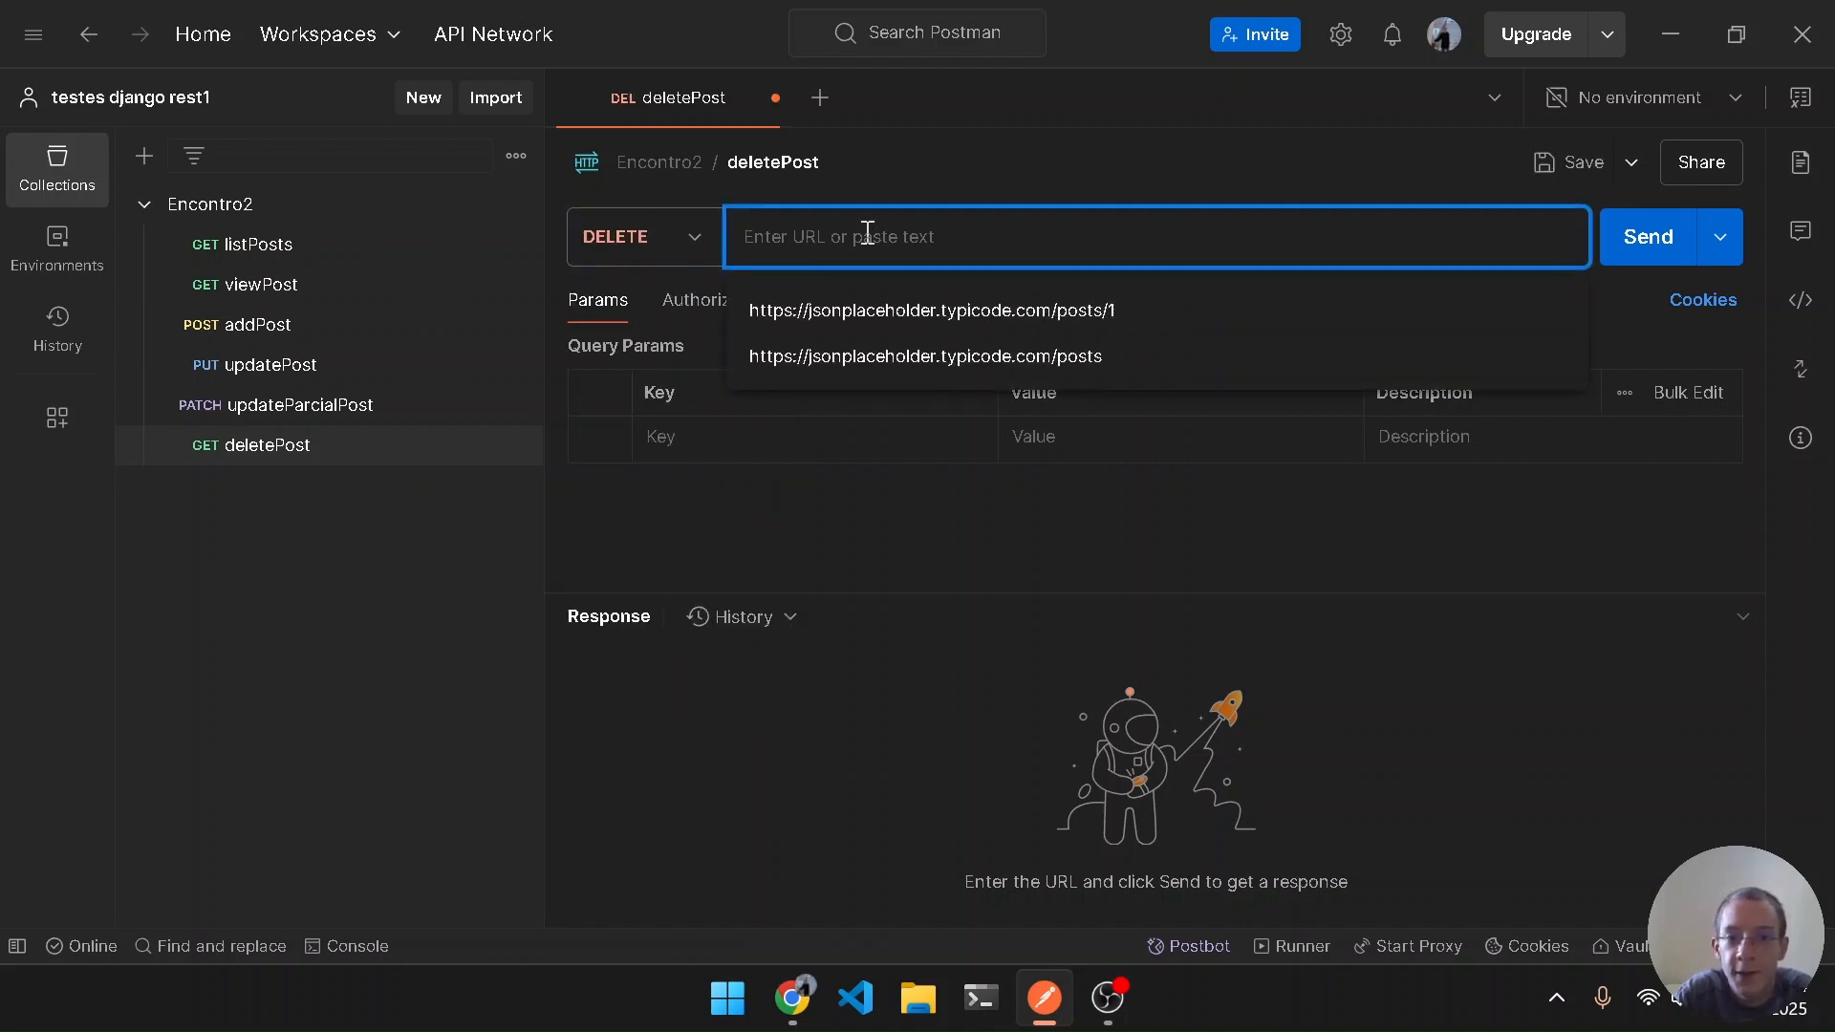
type("https://jsonplaceholder.typicode.com/posts/1")
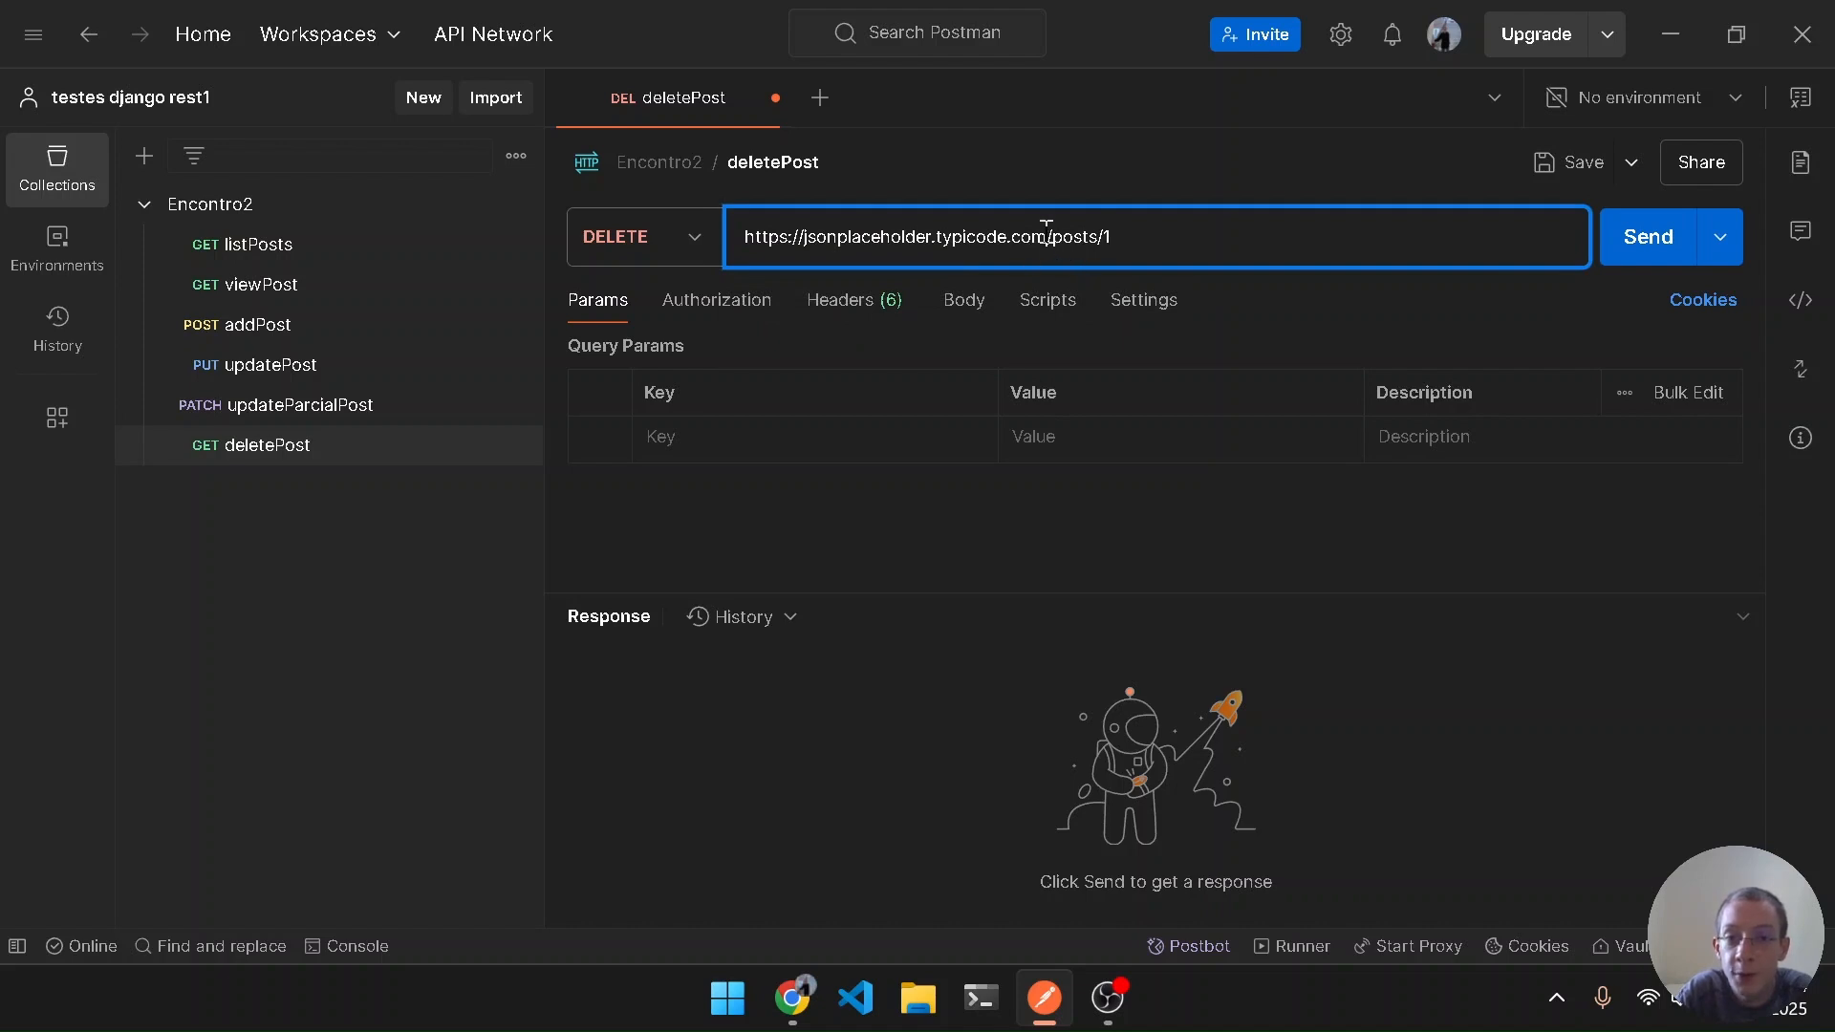
Examine the server address and the /posts/1 path in the deletePost URL by highlighting each part
left_click_drag(1047, 235, 1159, 233)
key("Left")
key("Home")
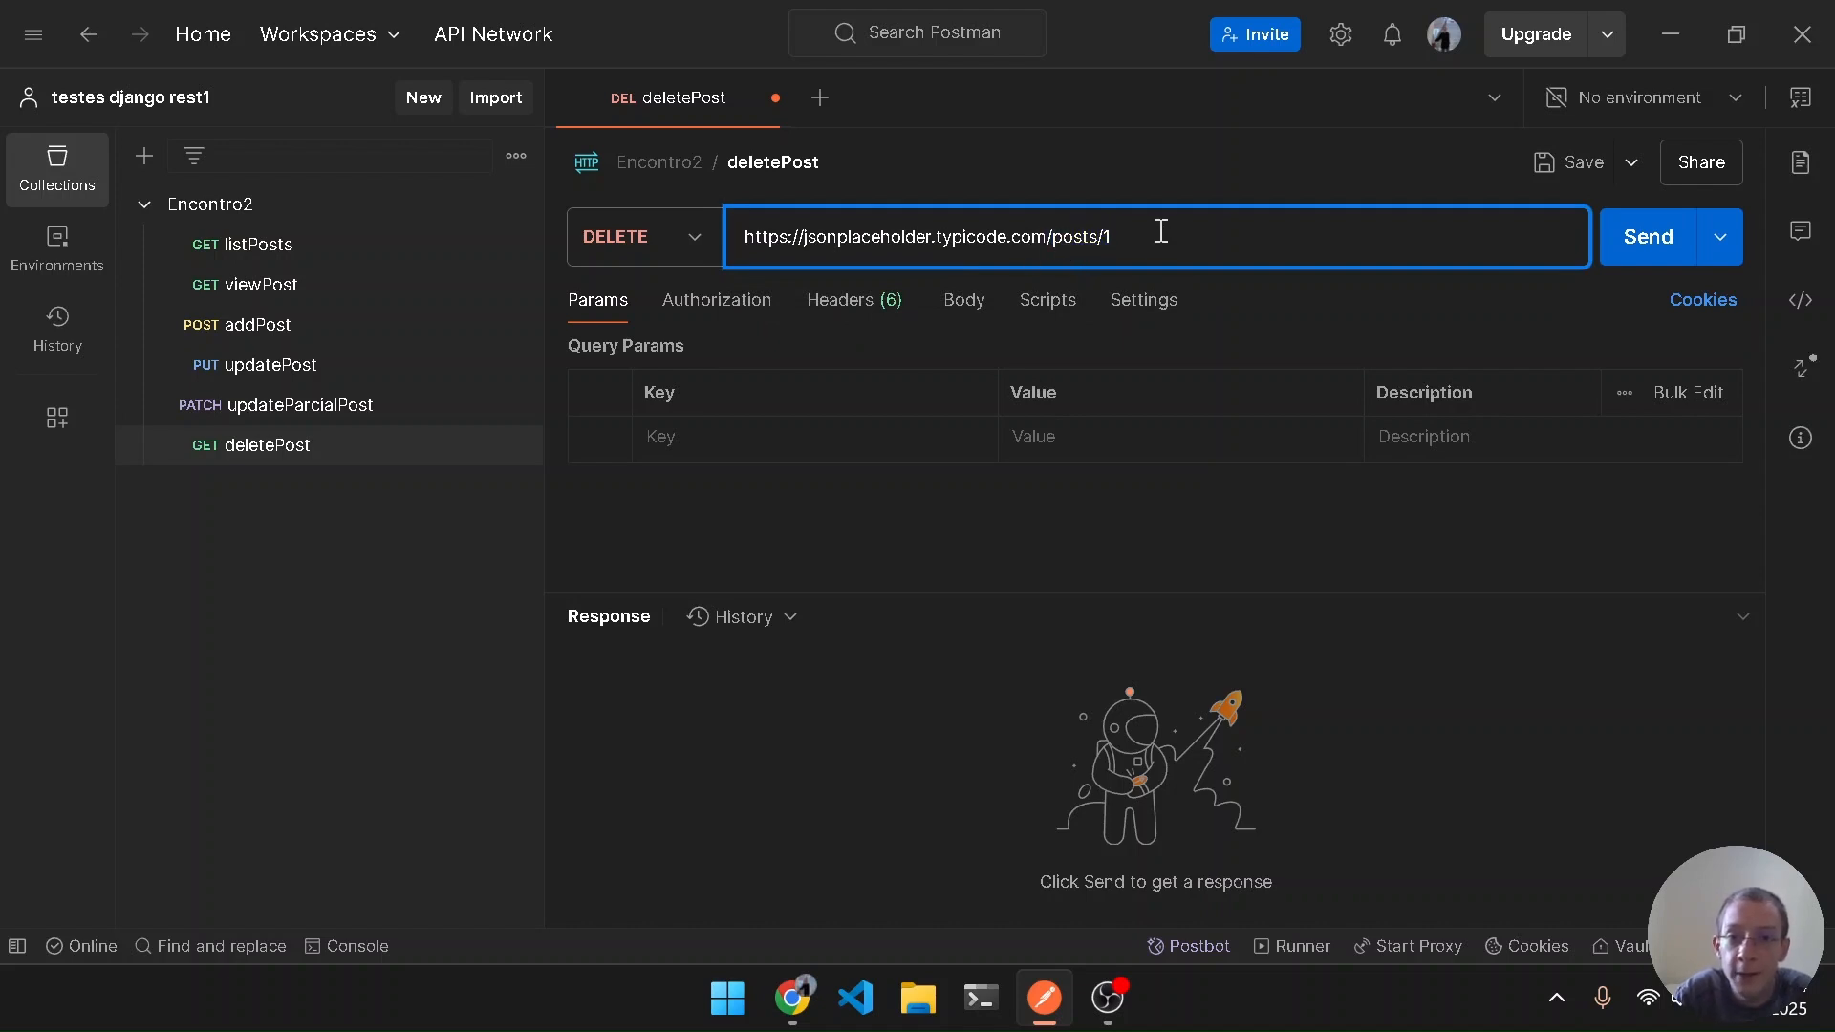
left_click(1049, 238, "shift")
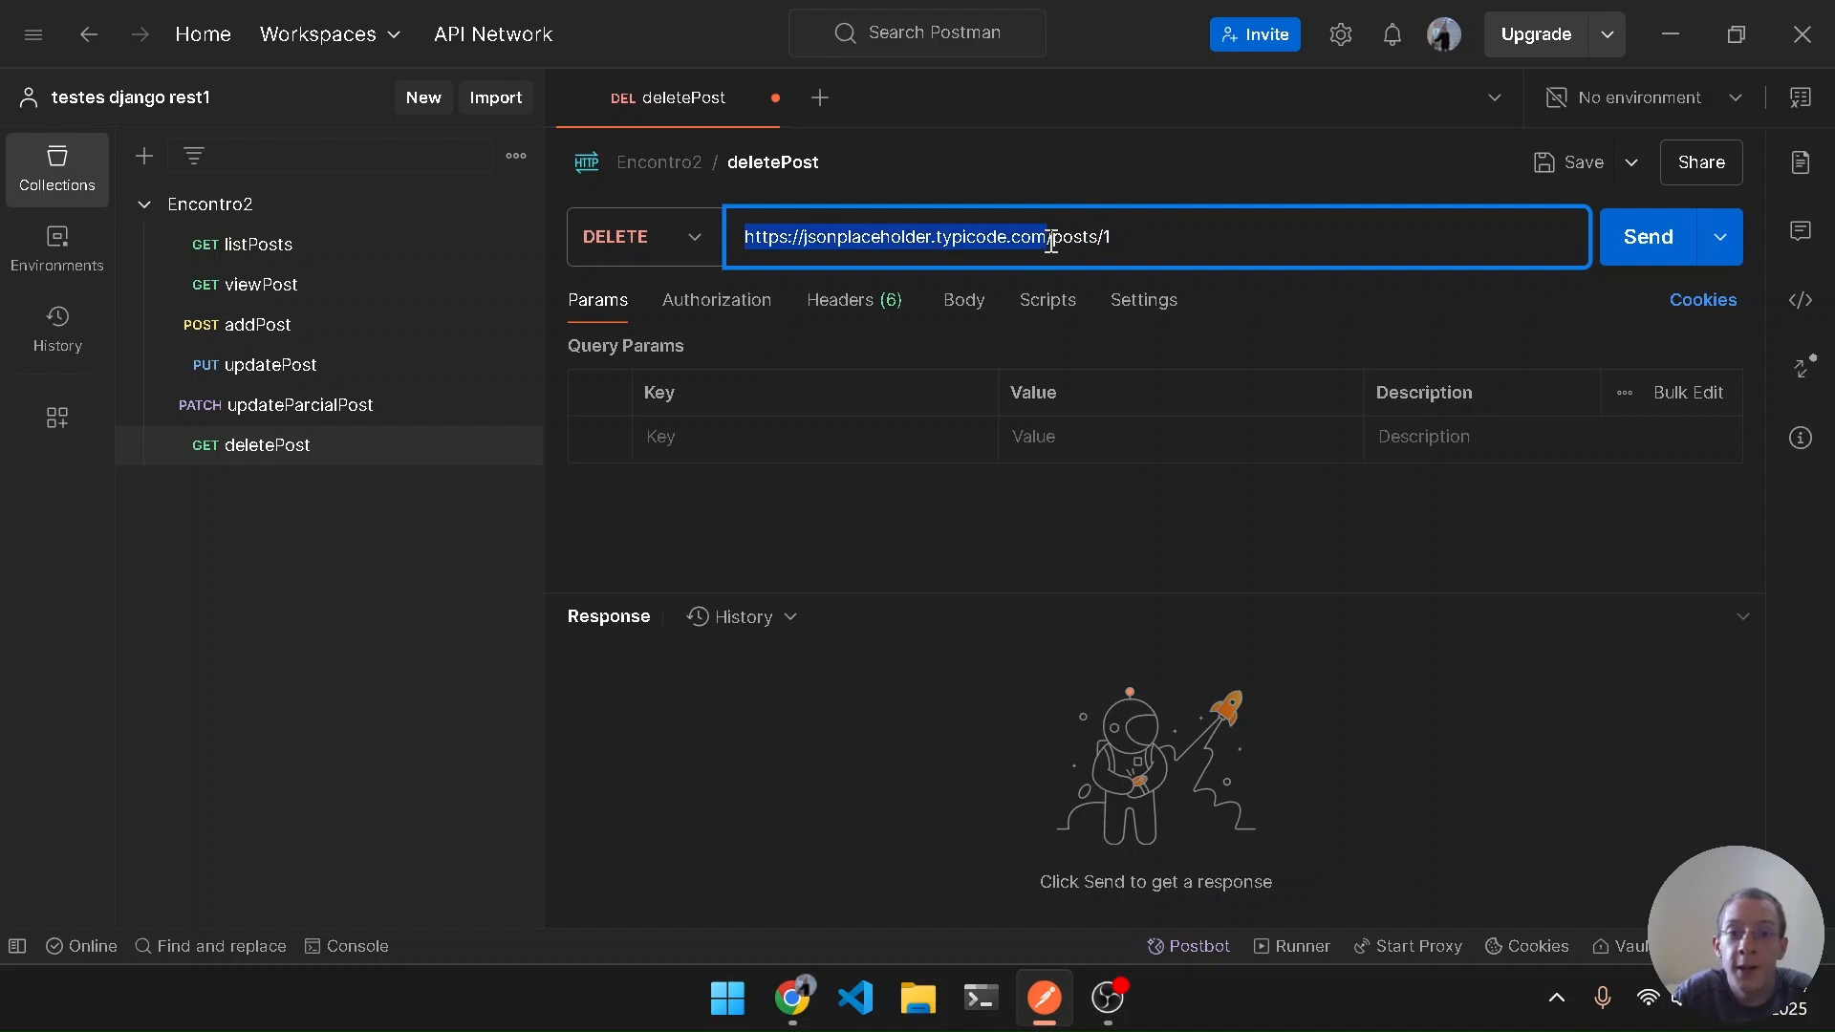
key("Right")
key("shift+End")
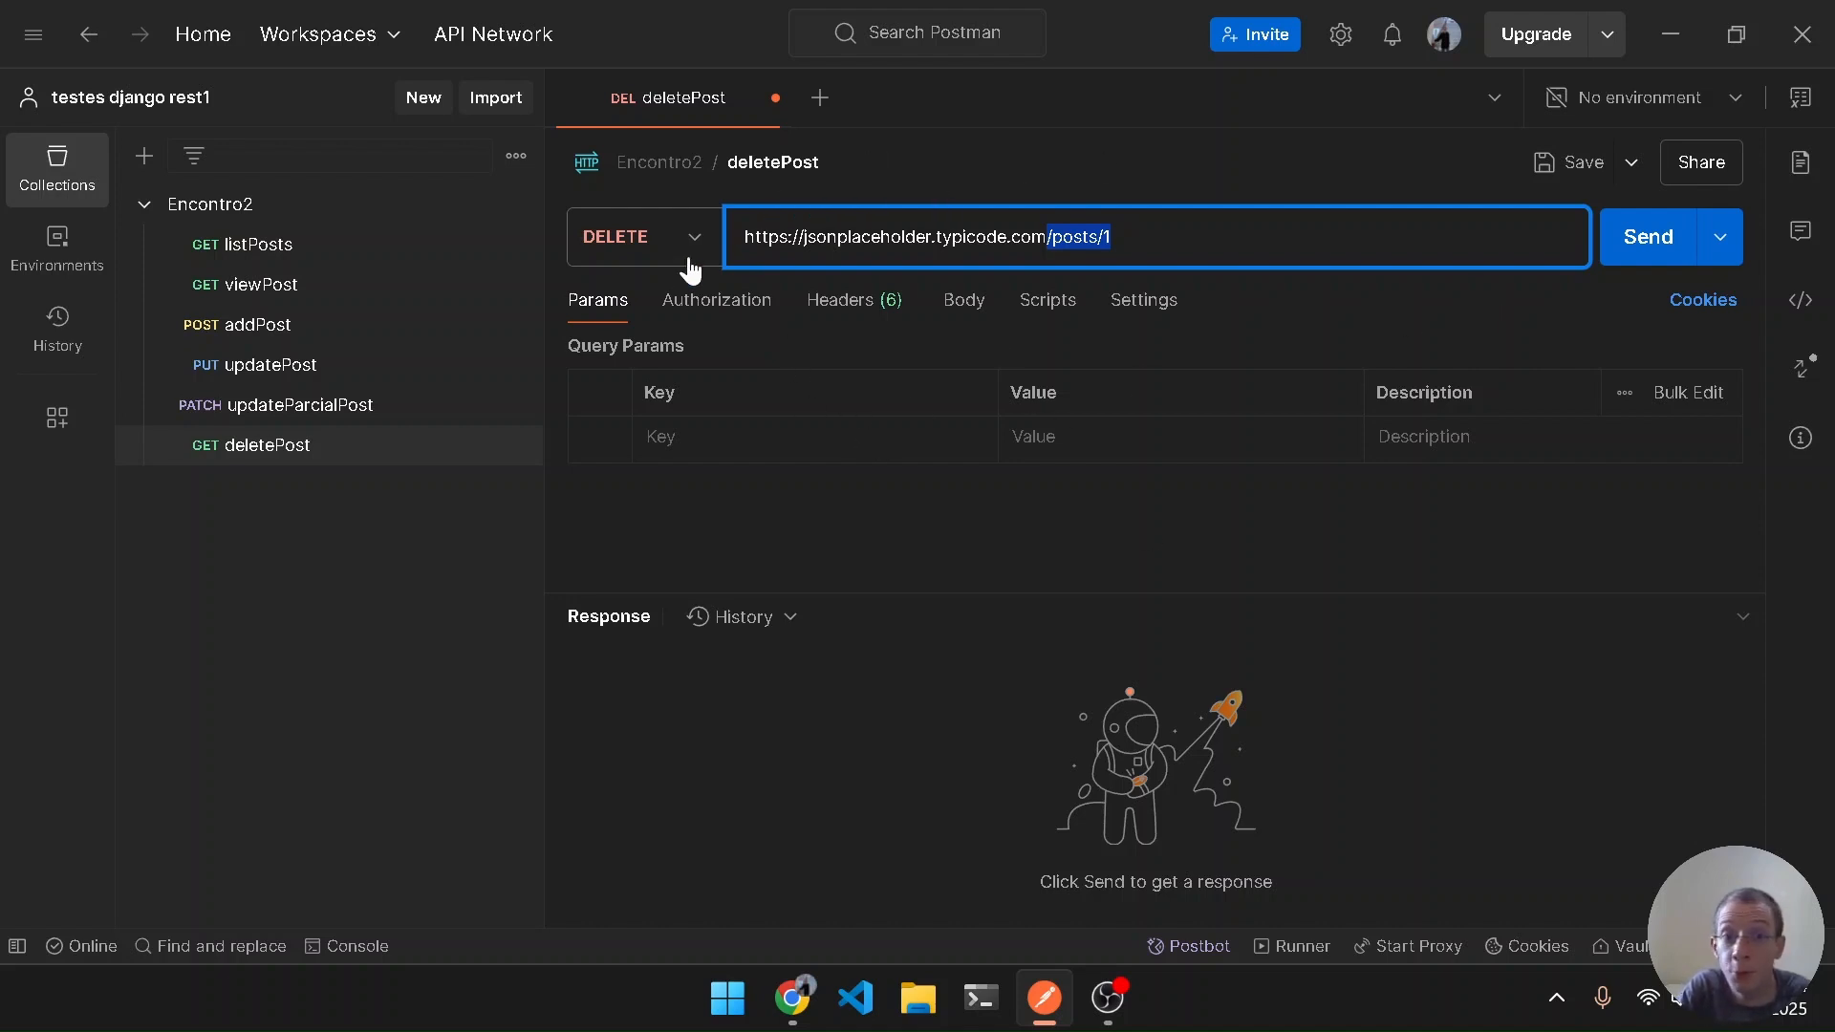
Save the deletePost request and send it to the server
left_click(1470, 239)
key("ctrl+s")
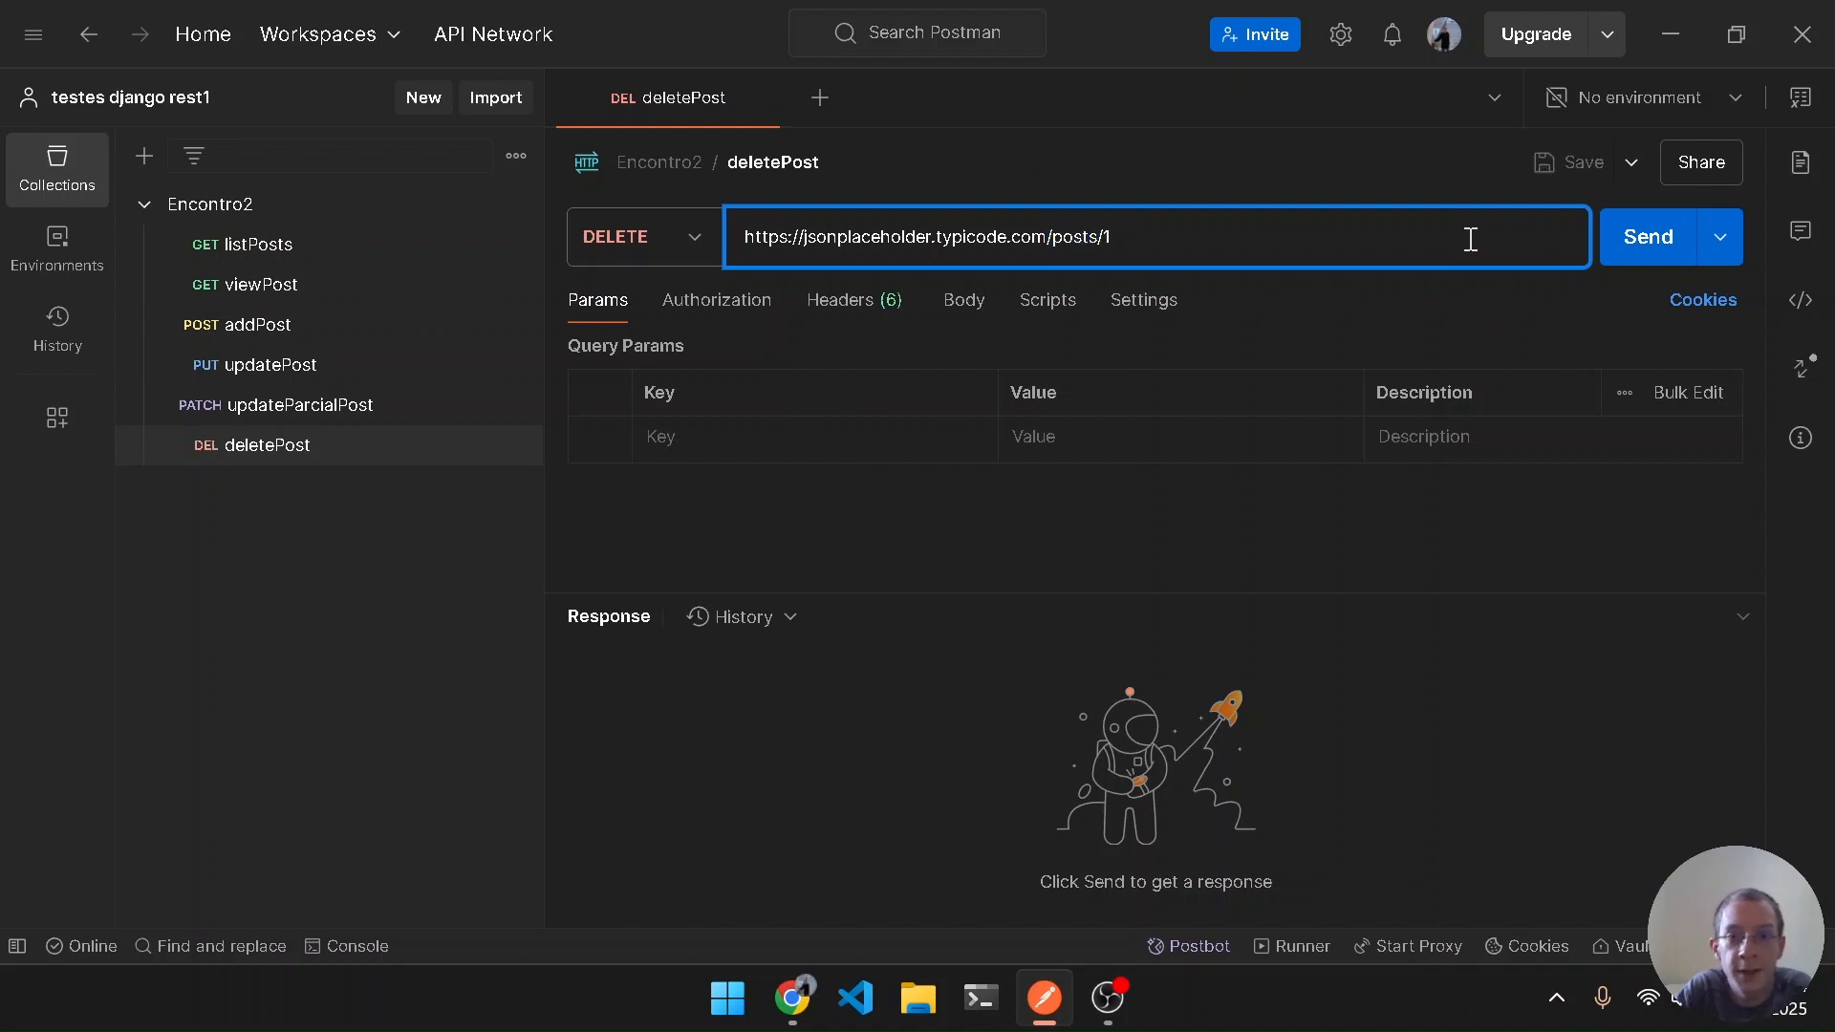
key("ctrl+Return")
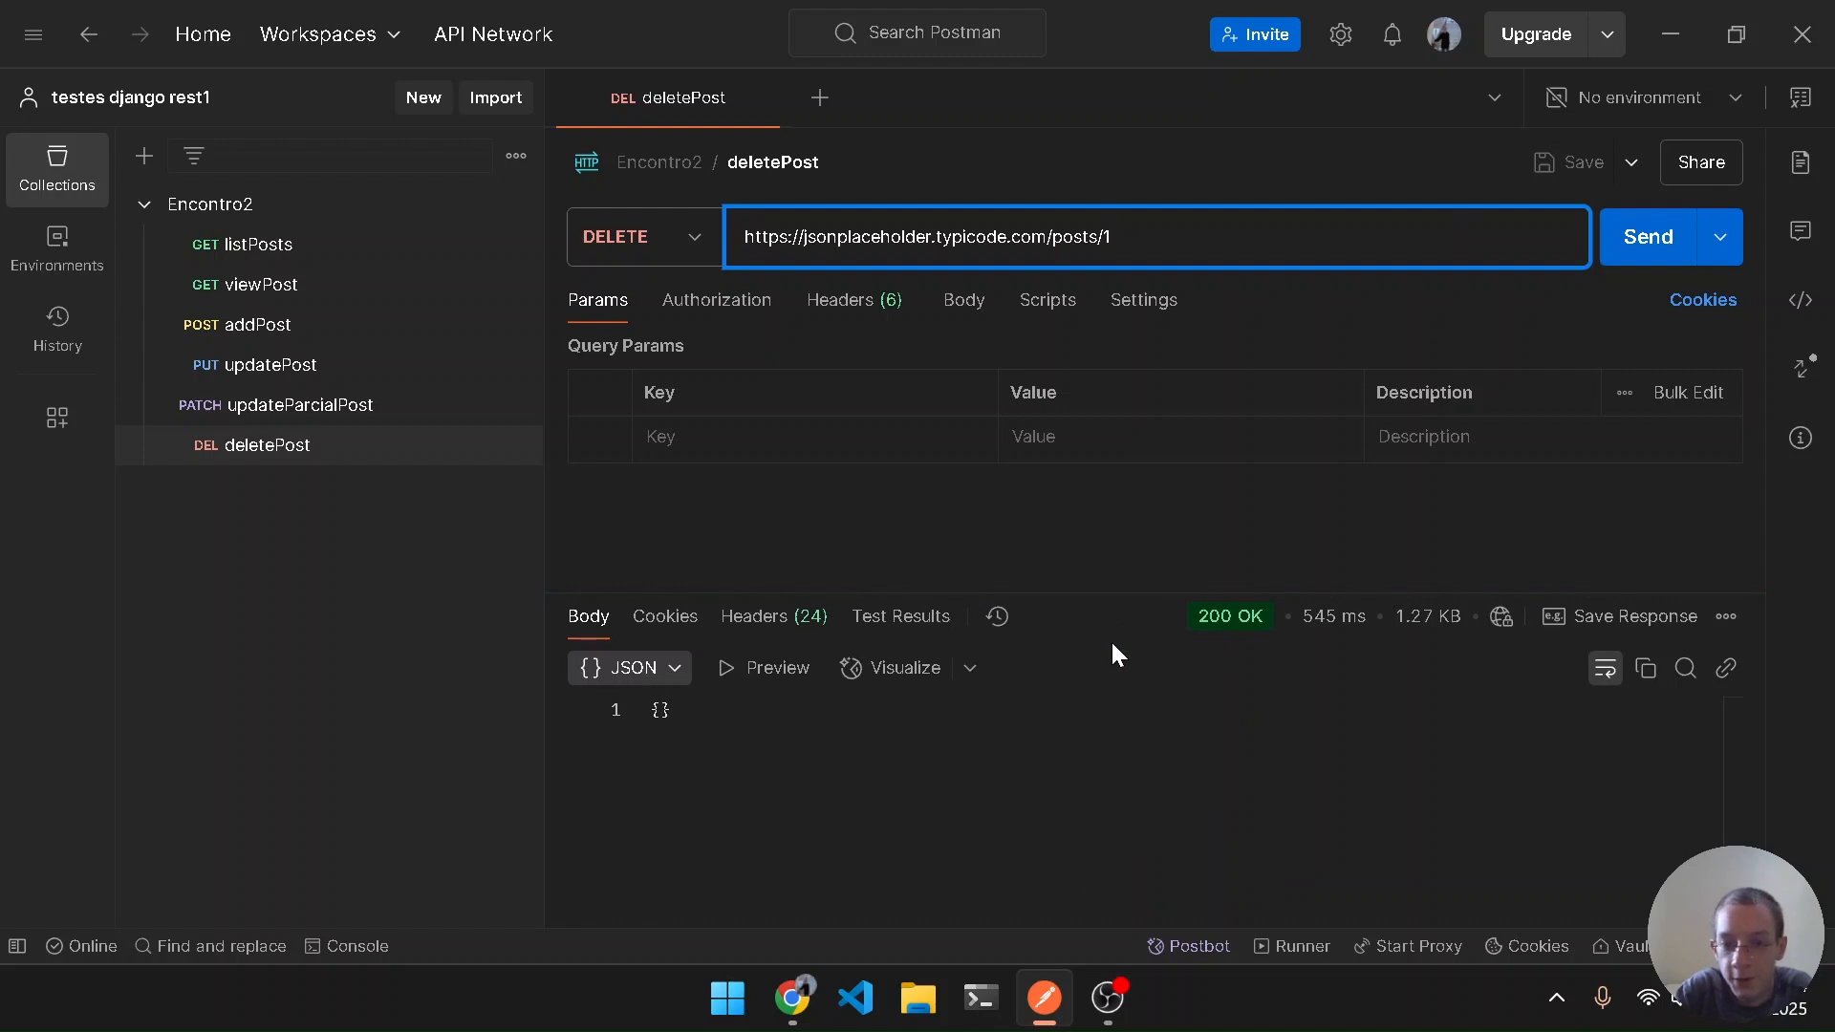
Enlarge the response area with the collection list hidden and examine the DELETE request's status and returned JSON body
key("ctrl+backslash")
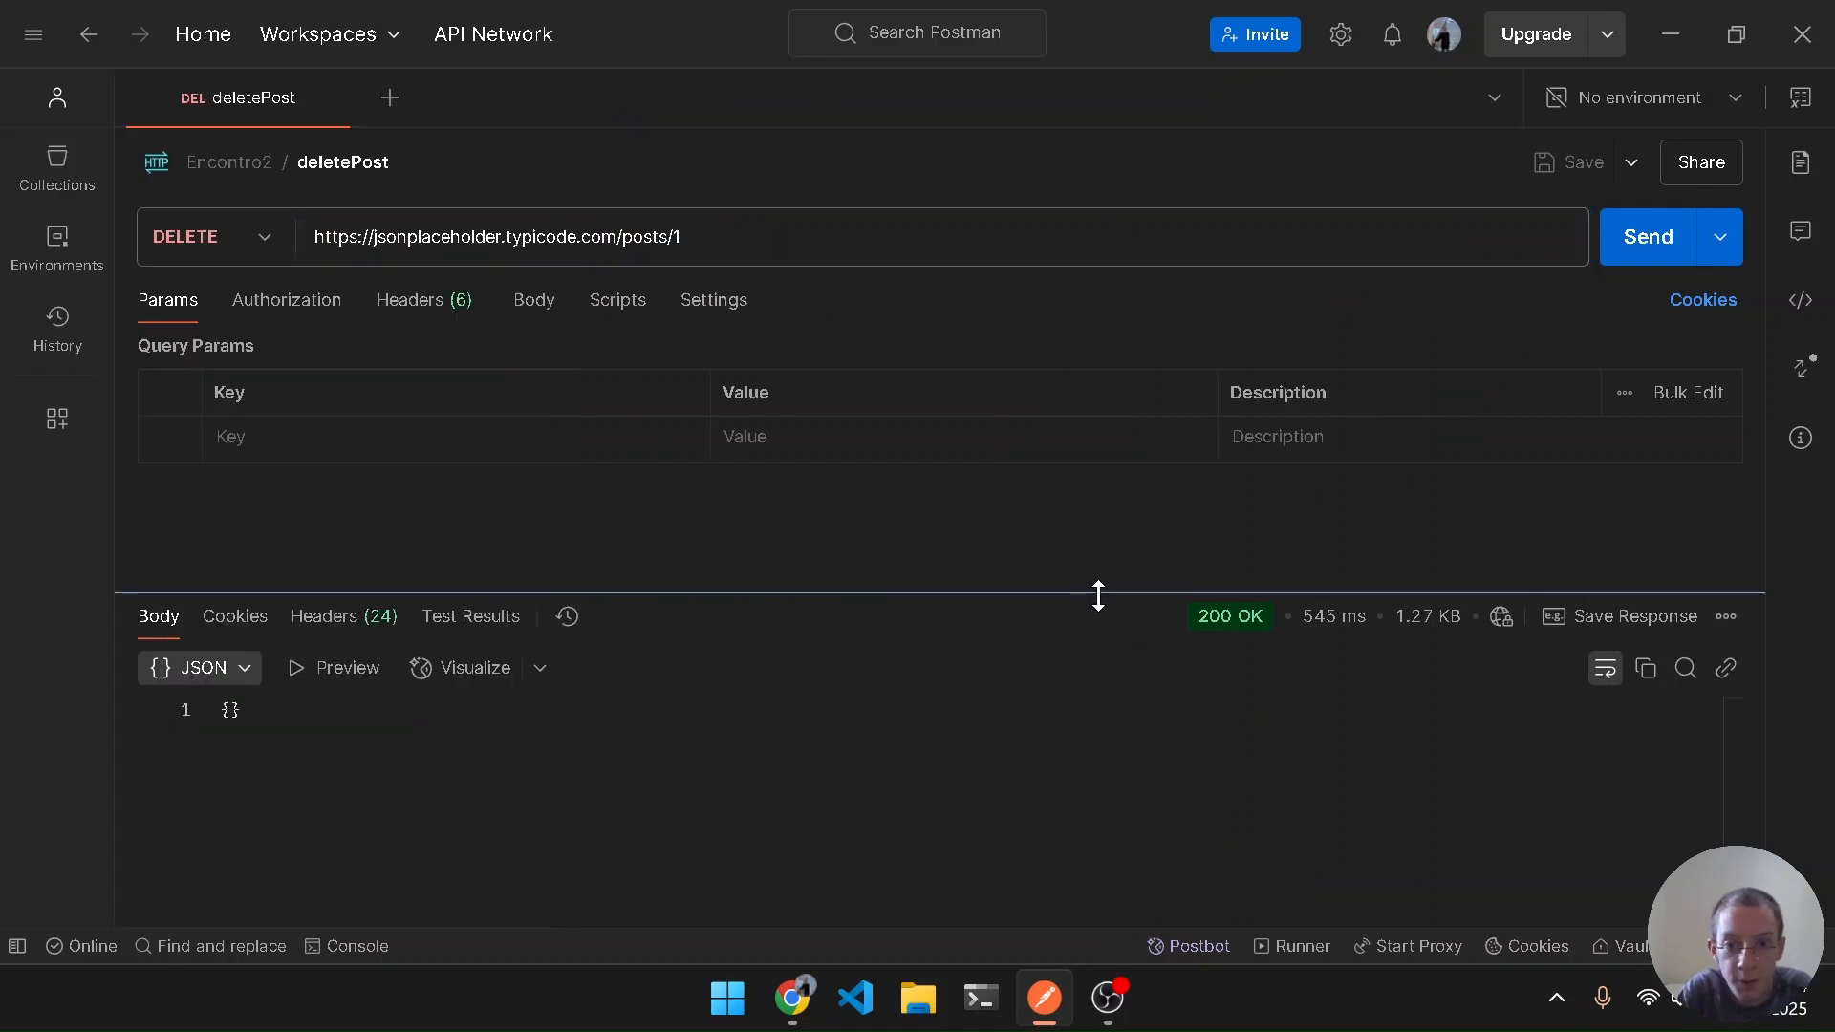
left_click_drag(1098, 594, 1117, 325)
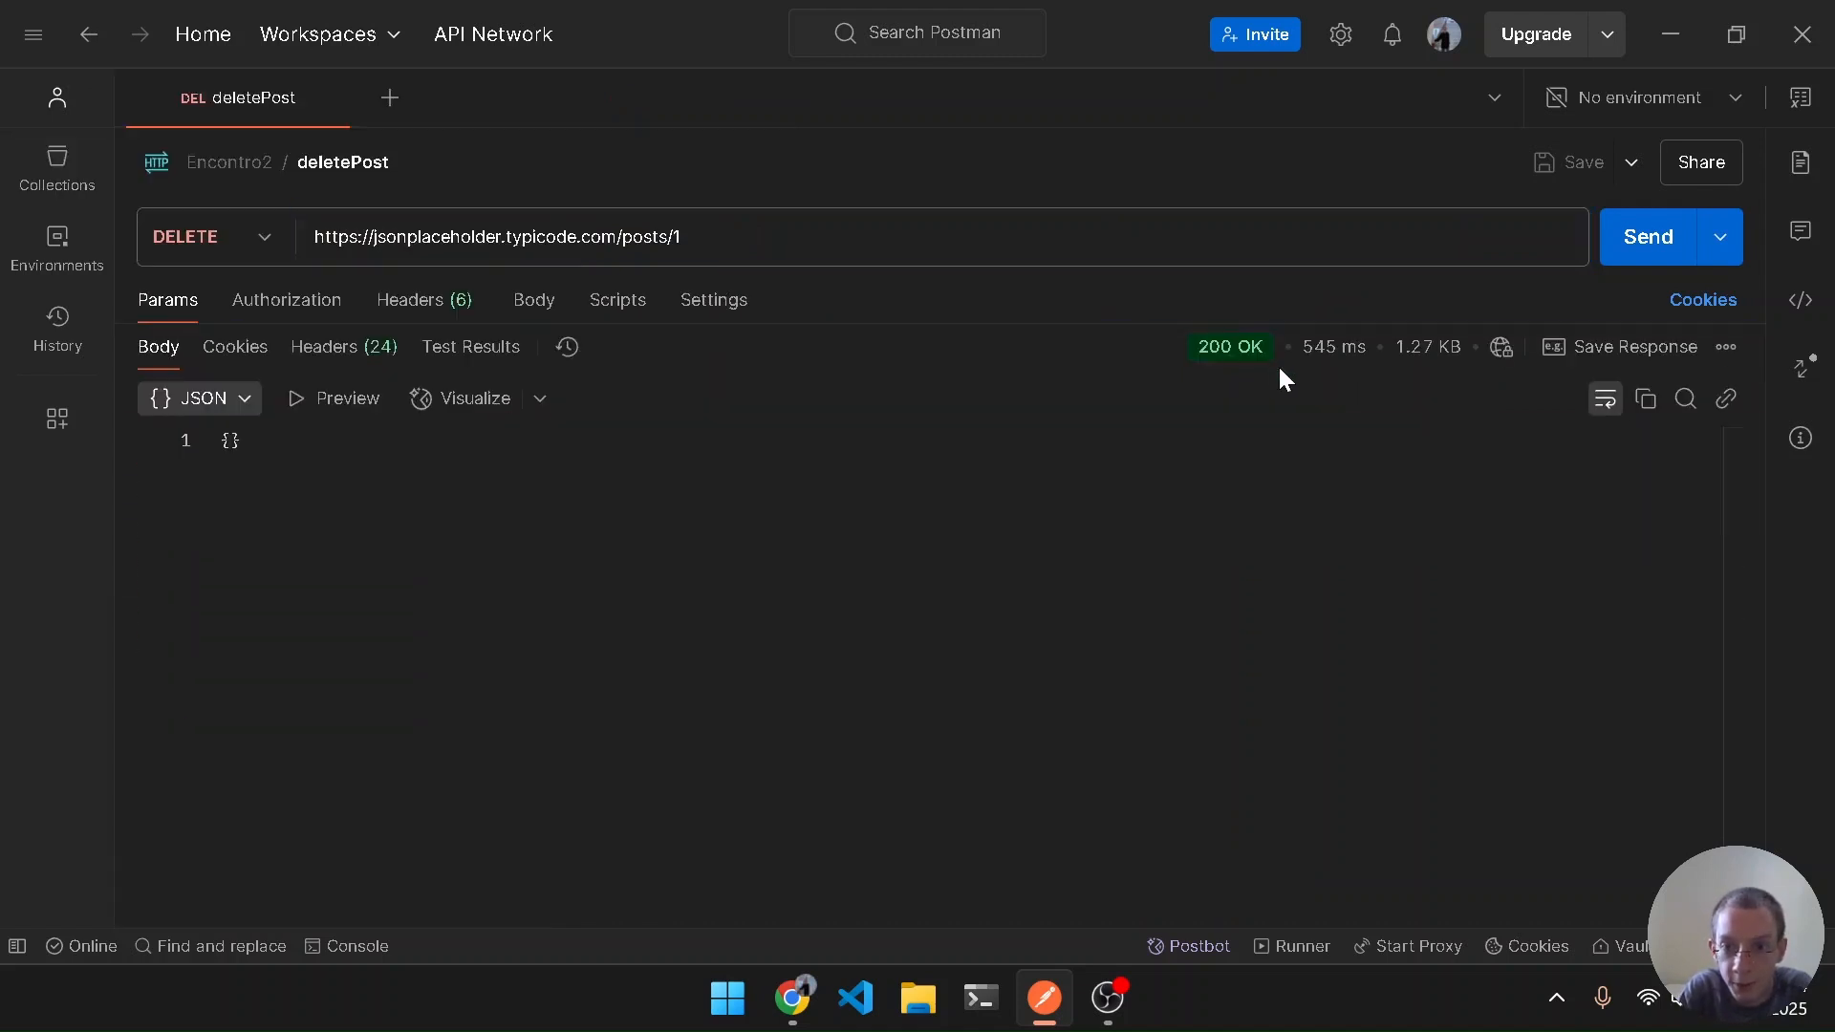
mouse_move(1237, 354)
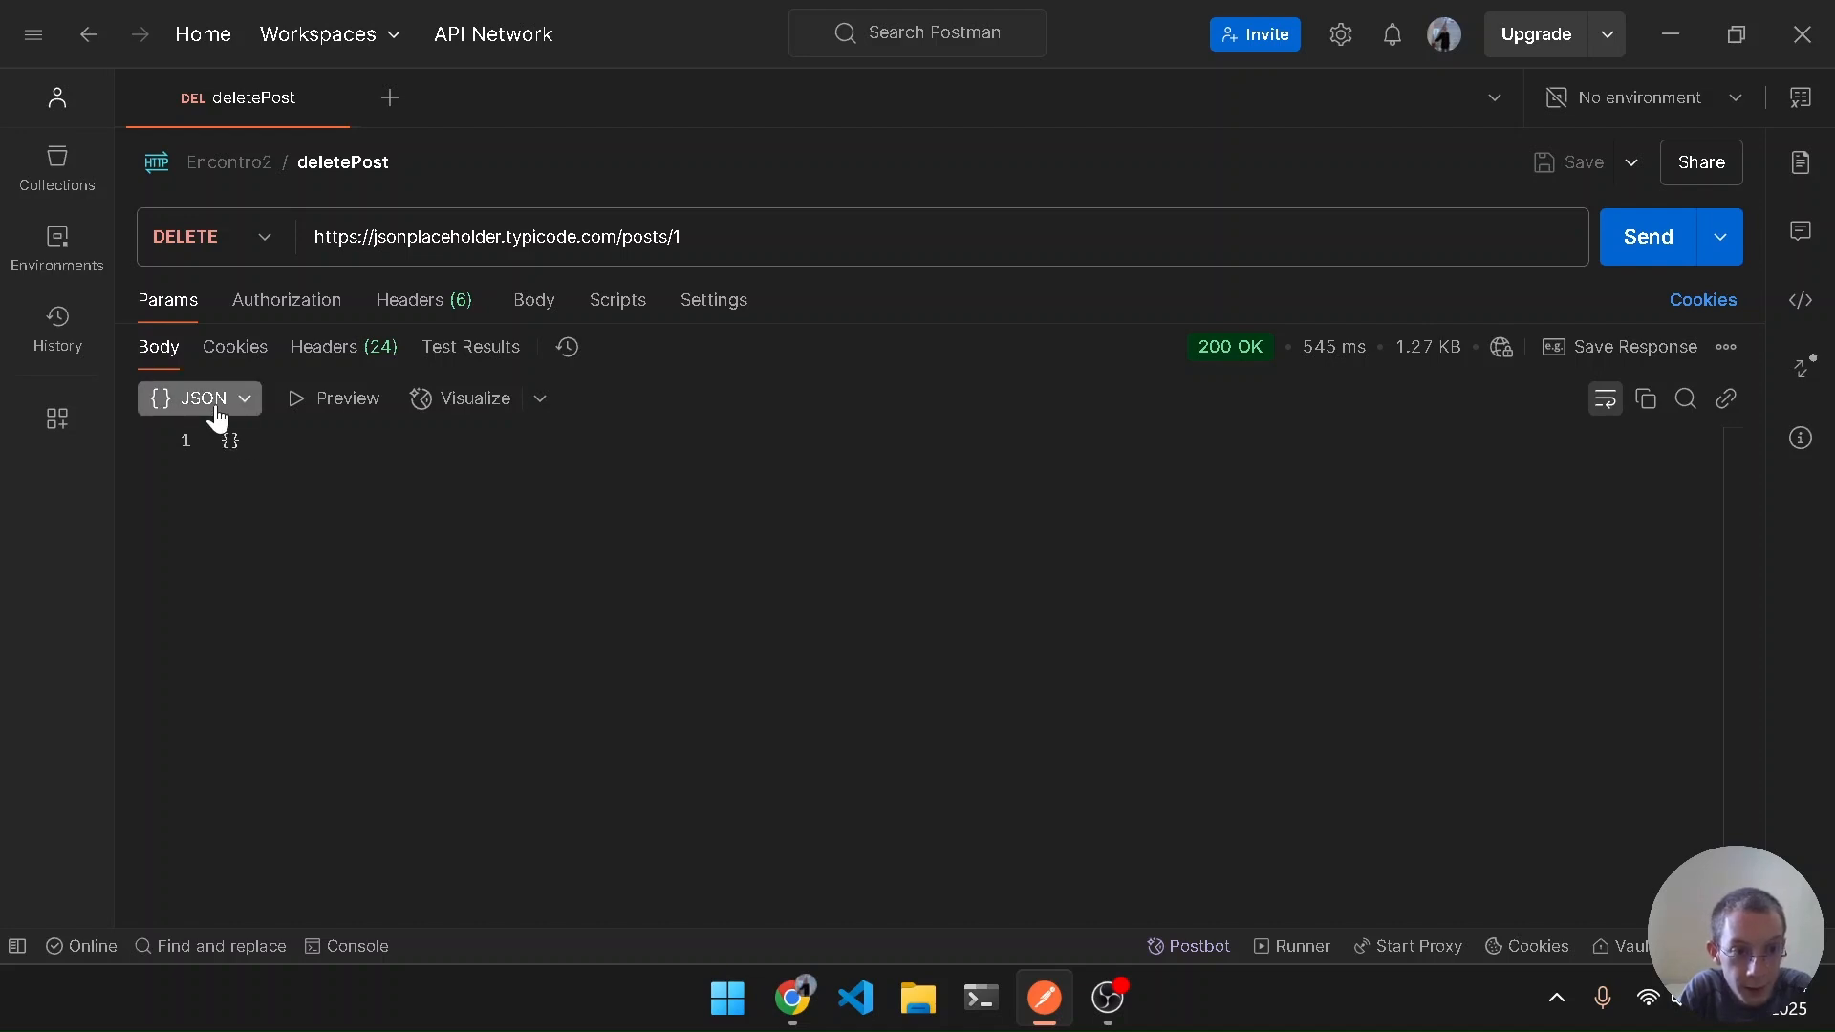
left_click(299, 442)
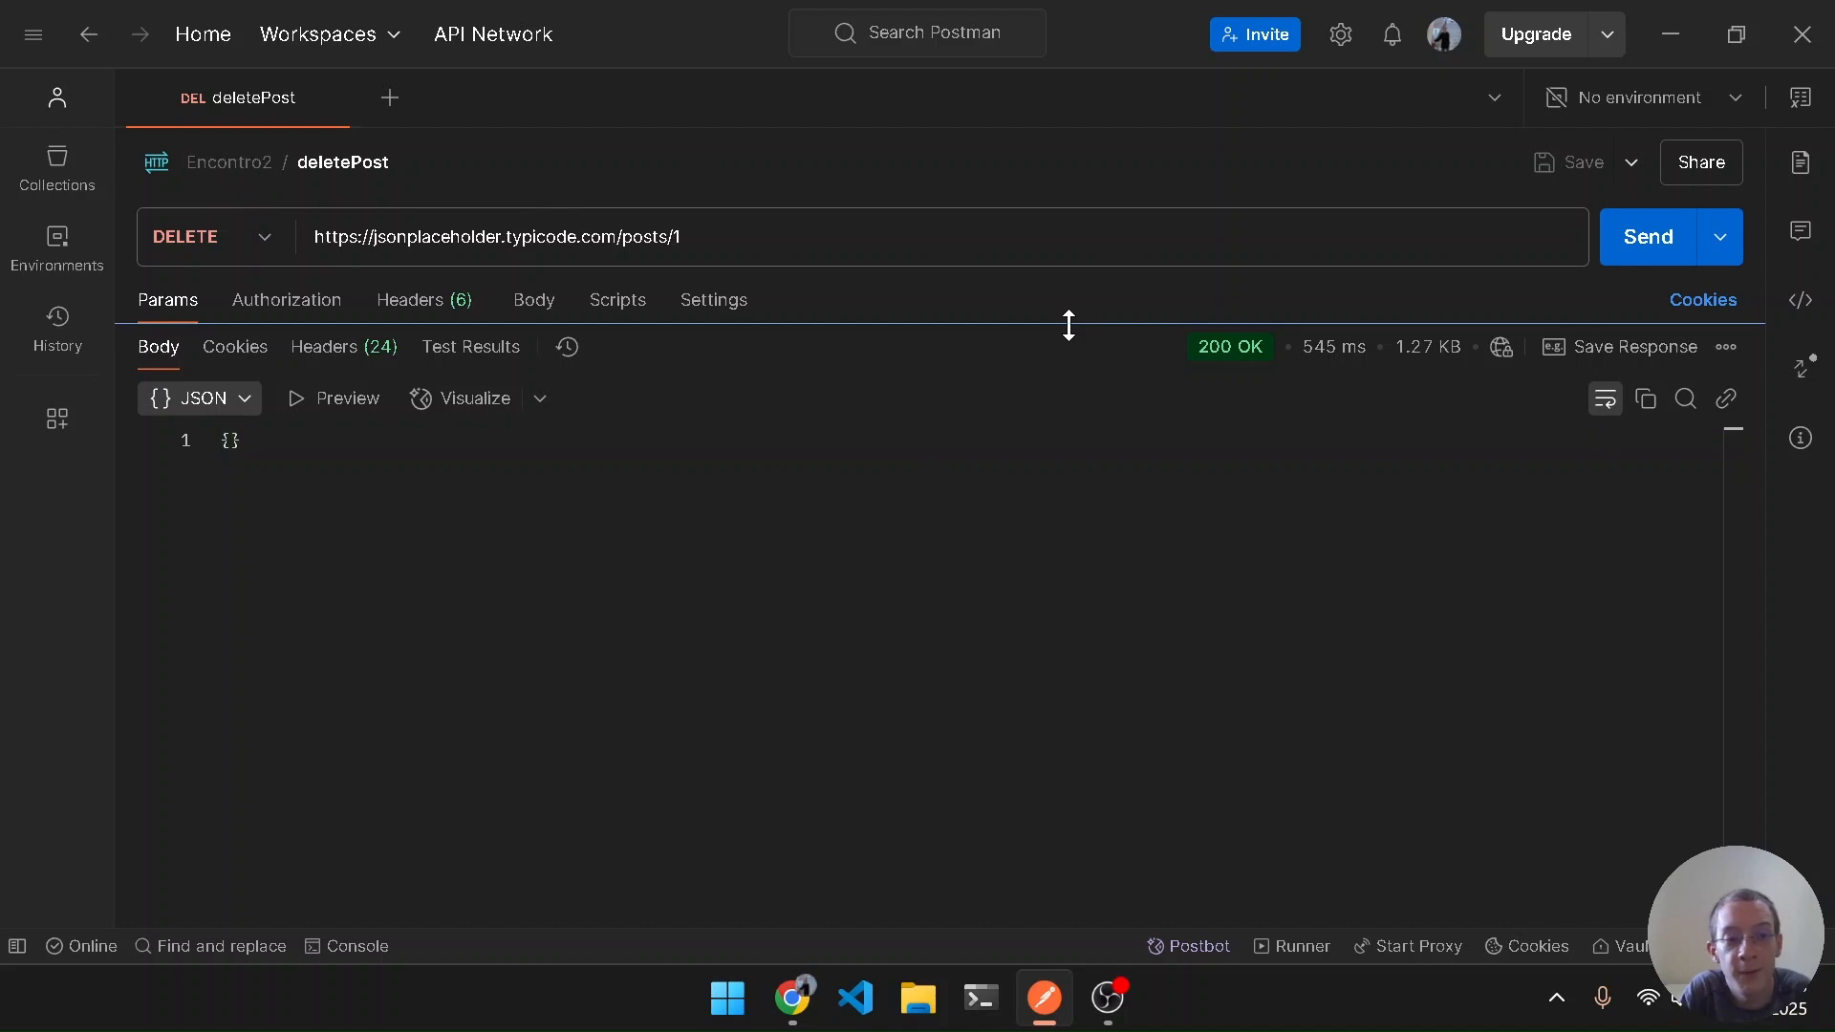
Shrink the response area, show the collection list again and close the deletePost request
left_click_drag(1069, 323, 1093, 633)
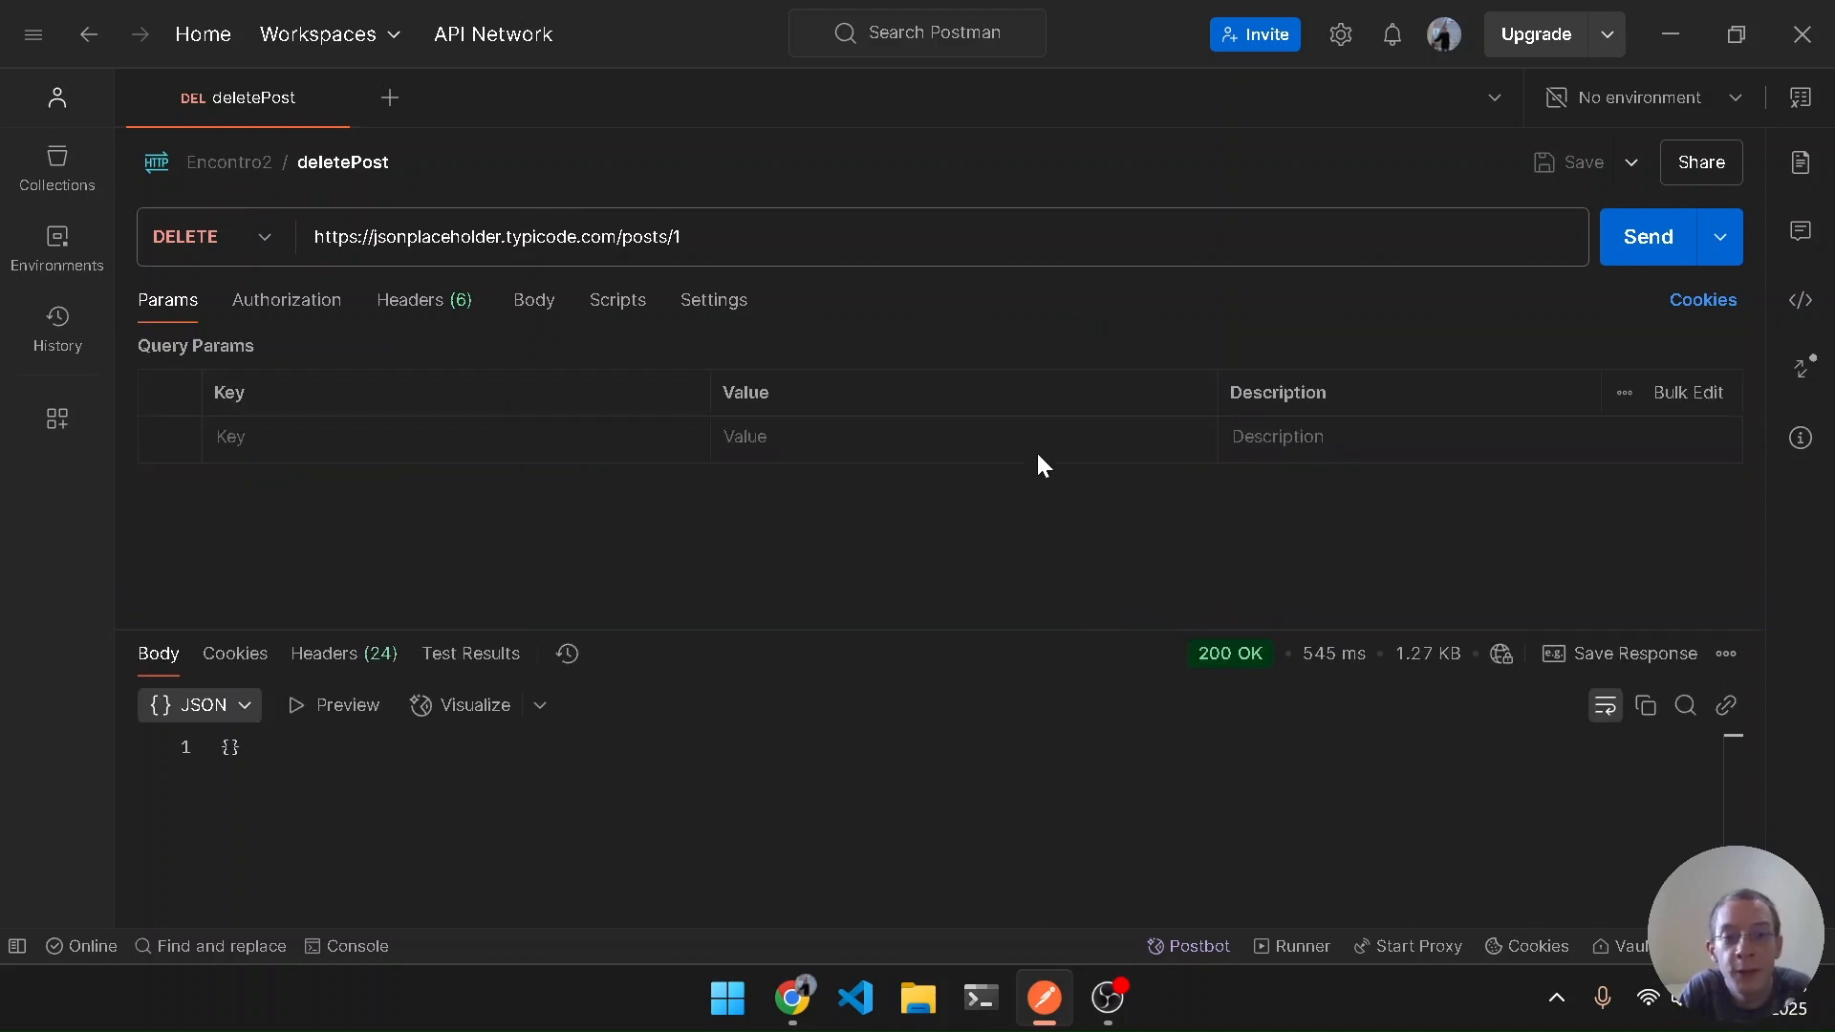
key("ctrl+backslash")
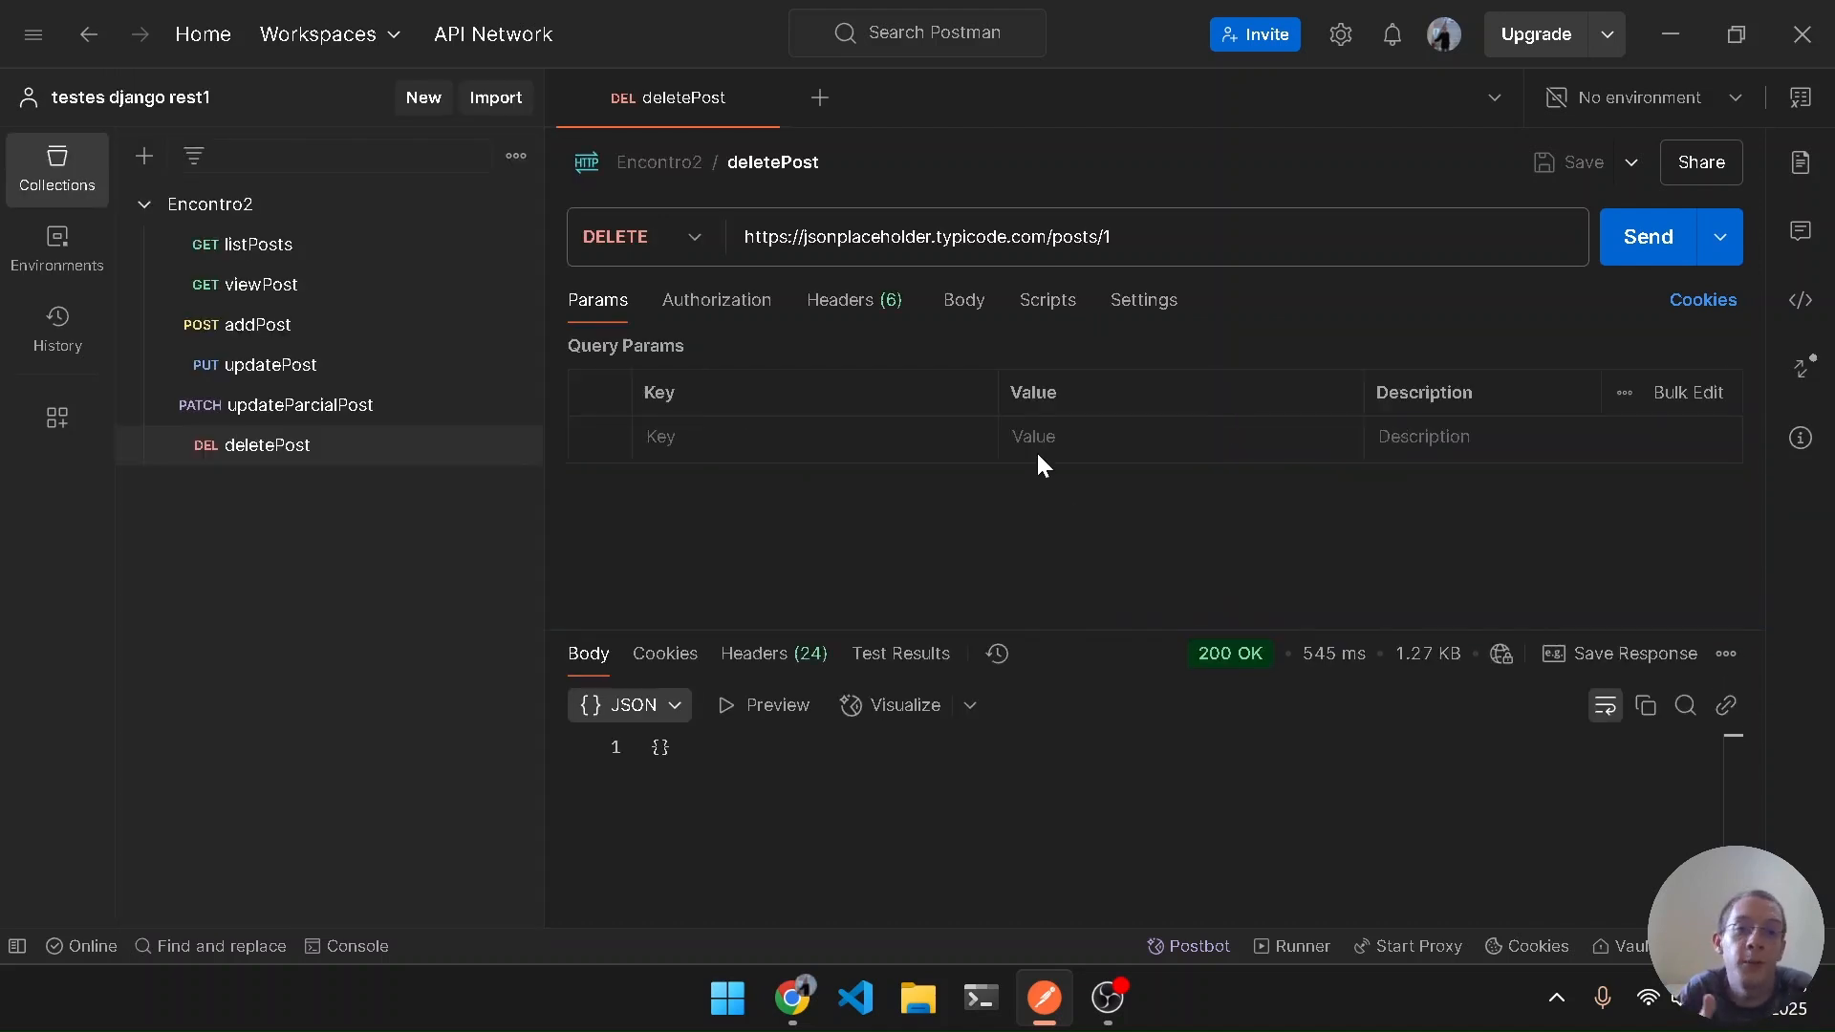
key("ctrl+w")
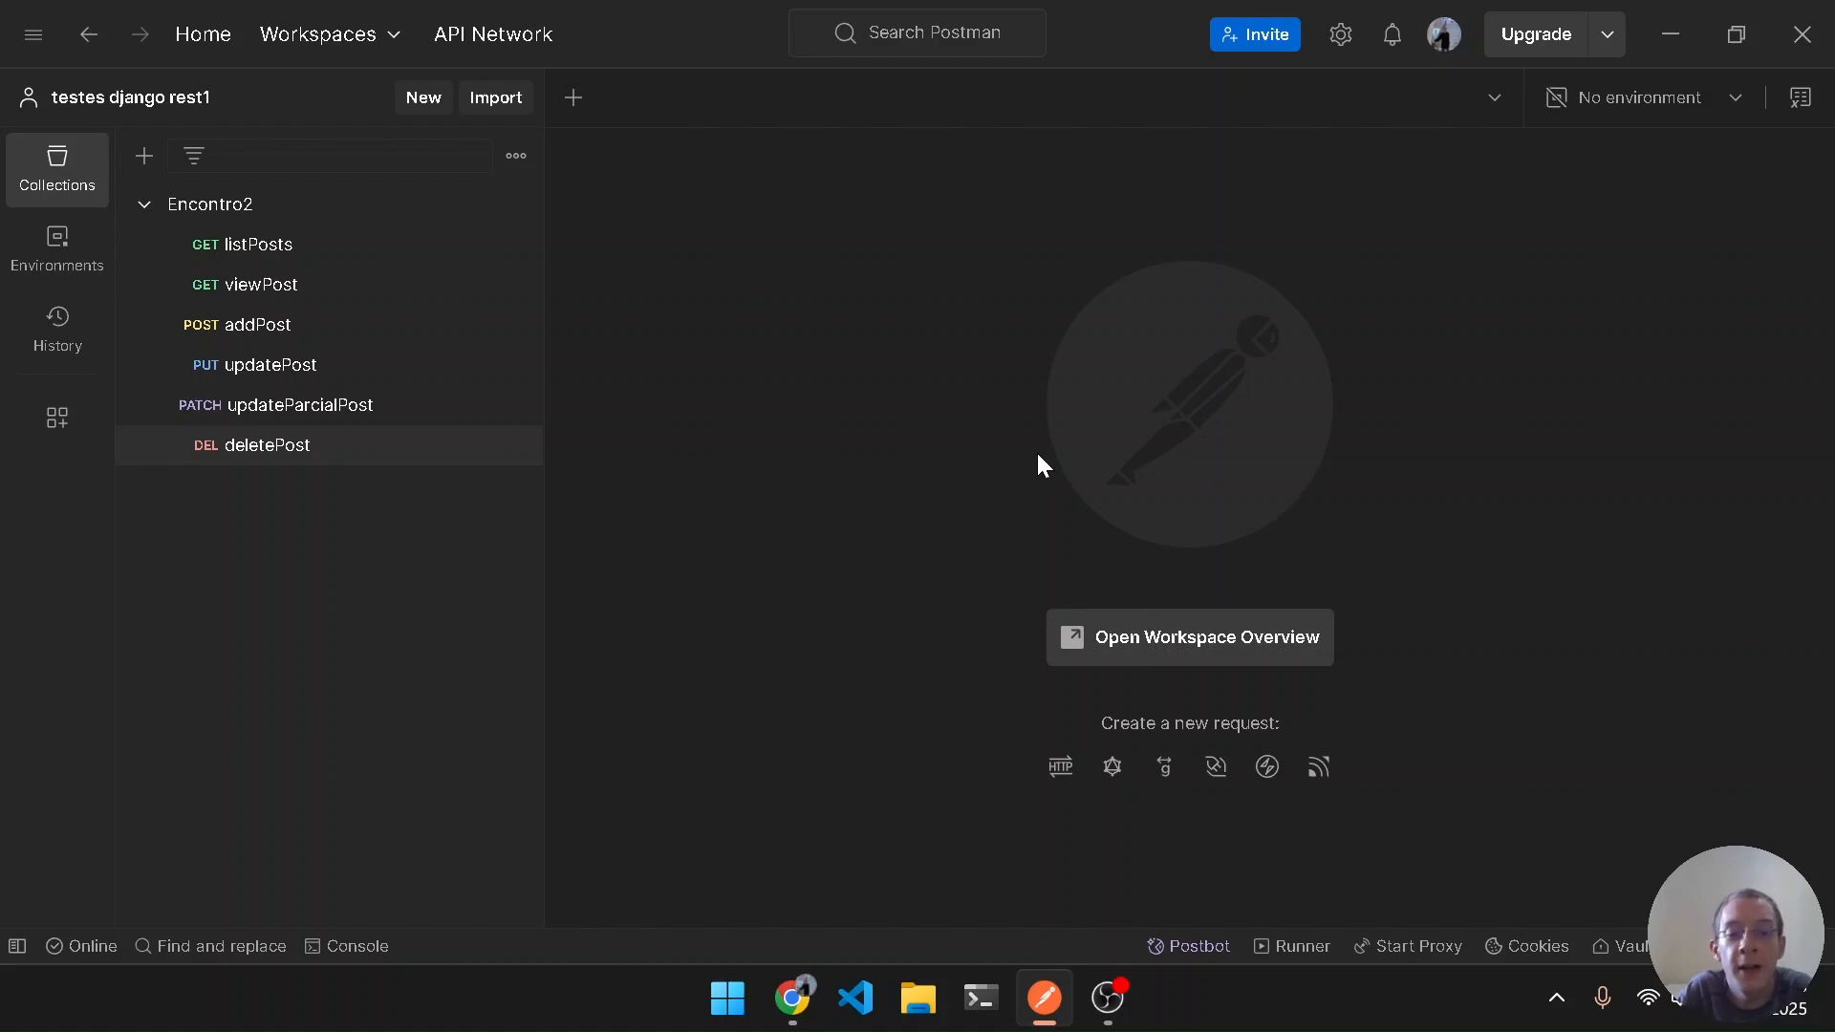
Switch to the presentation in Chrome, read the Request GET (read/retrieve) slide and return to Postman
key("alt+Tab")
key("Right")
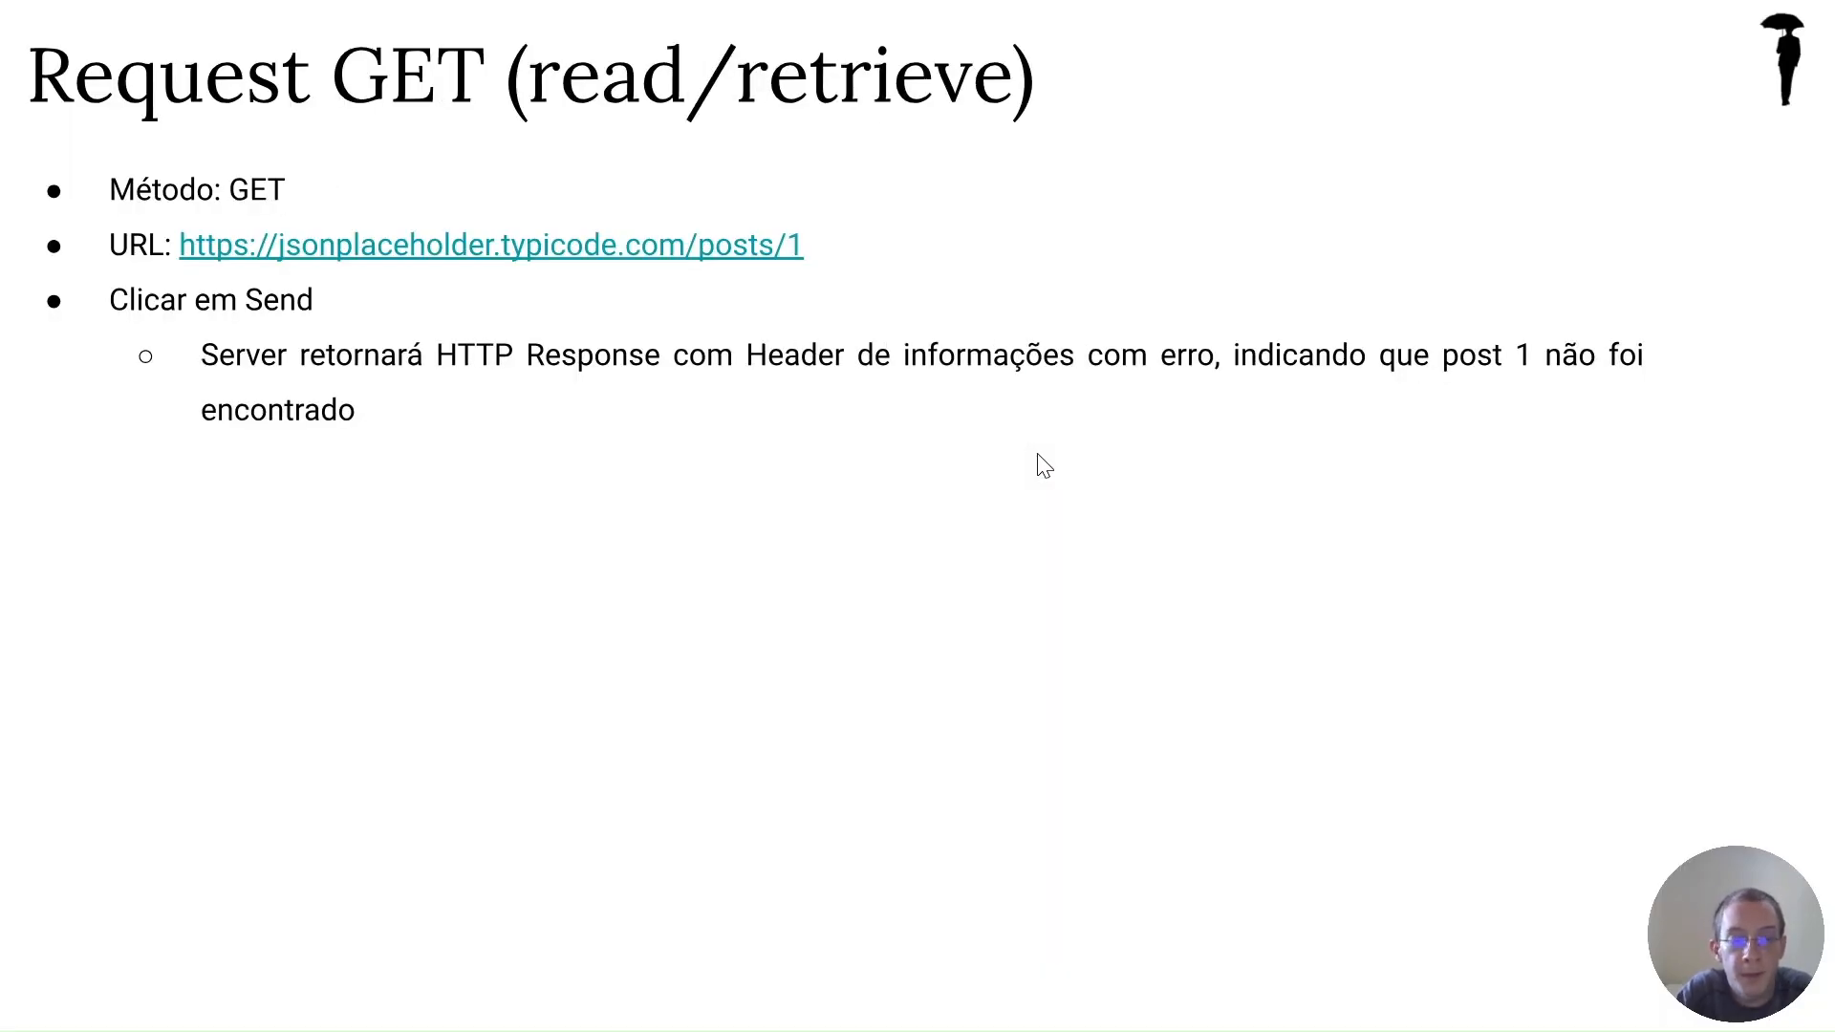
key("alt+Tab")
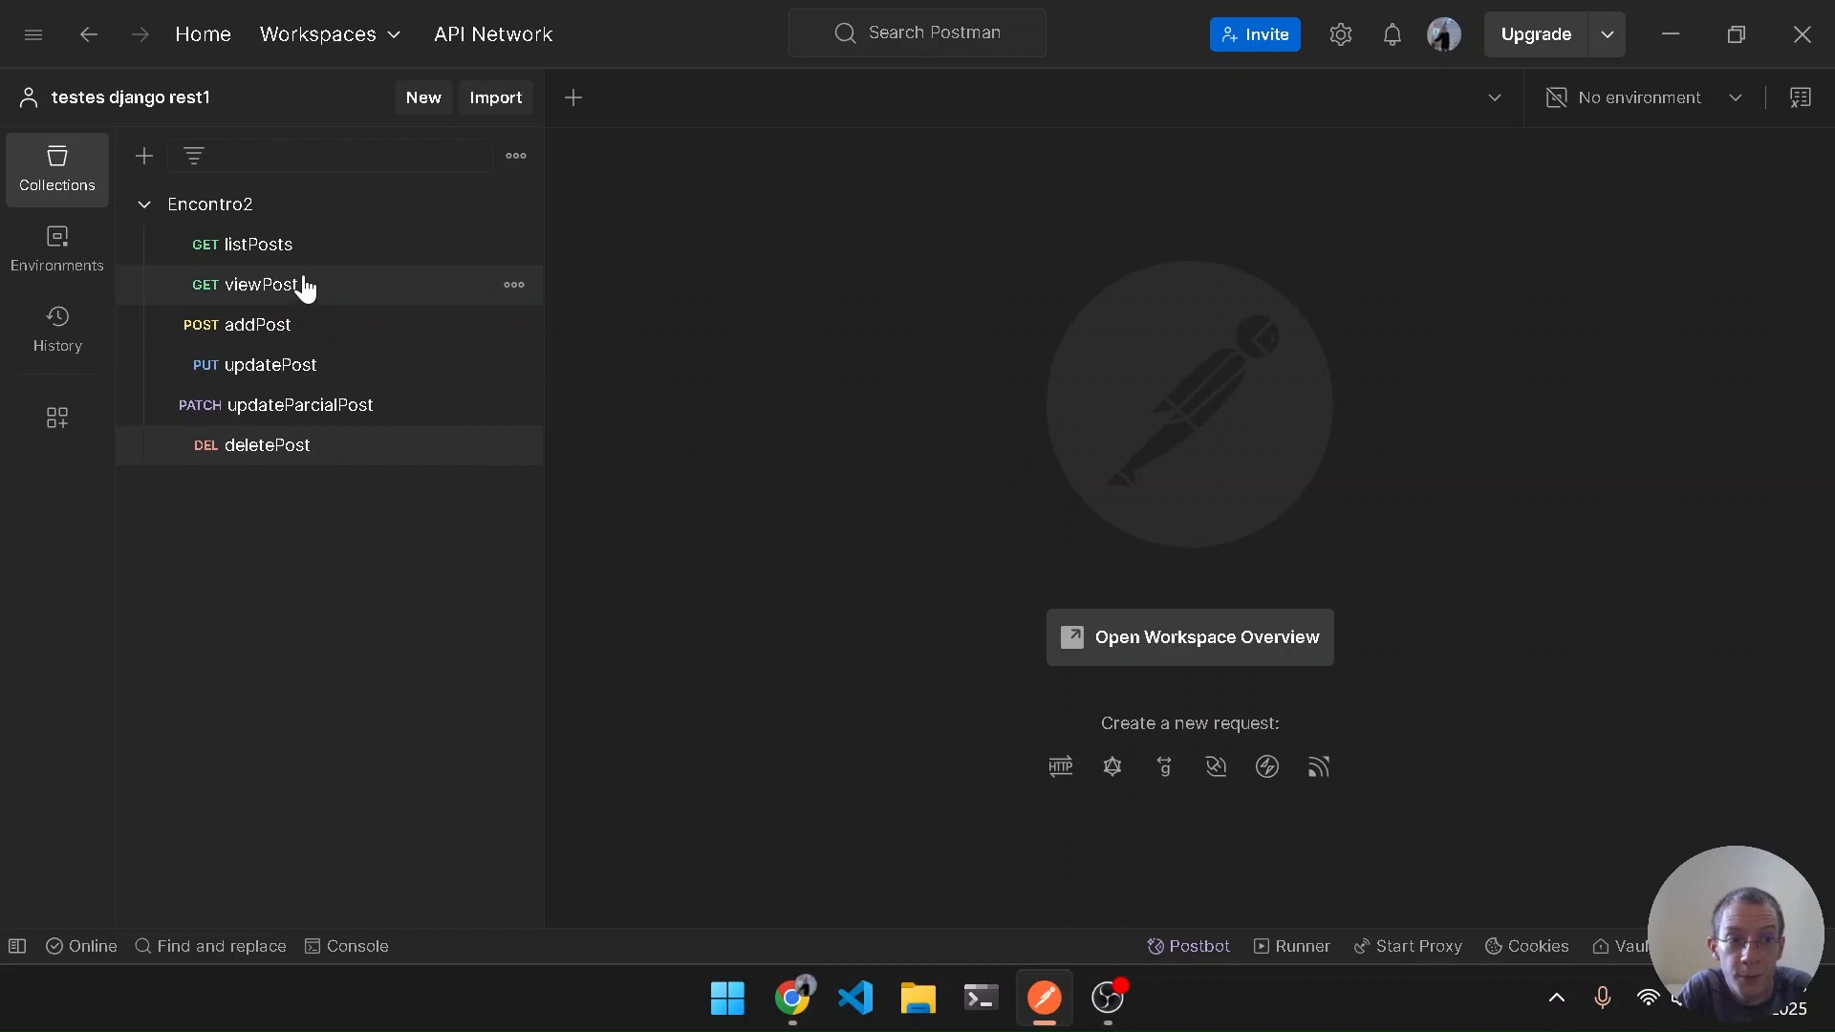
Open and send the viewPost request for post 1, and check its status and body in an enlarged response area
left_click(274, 287)
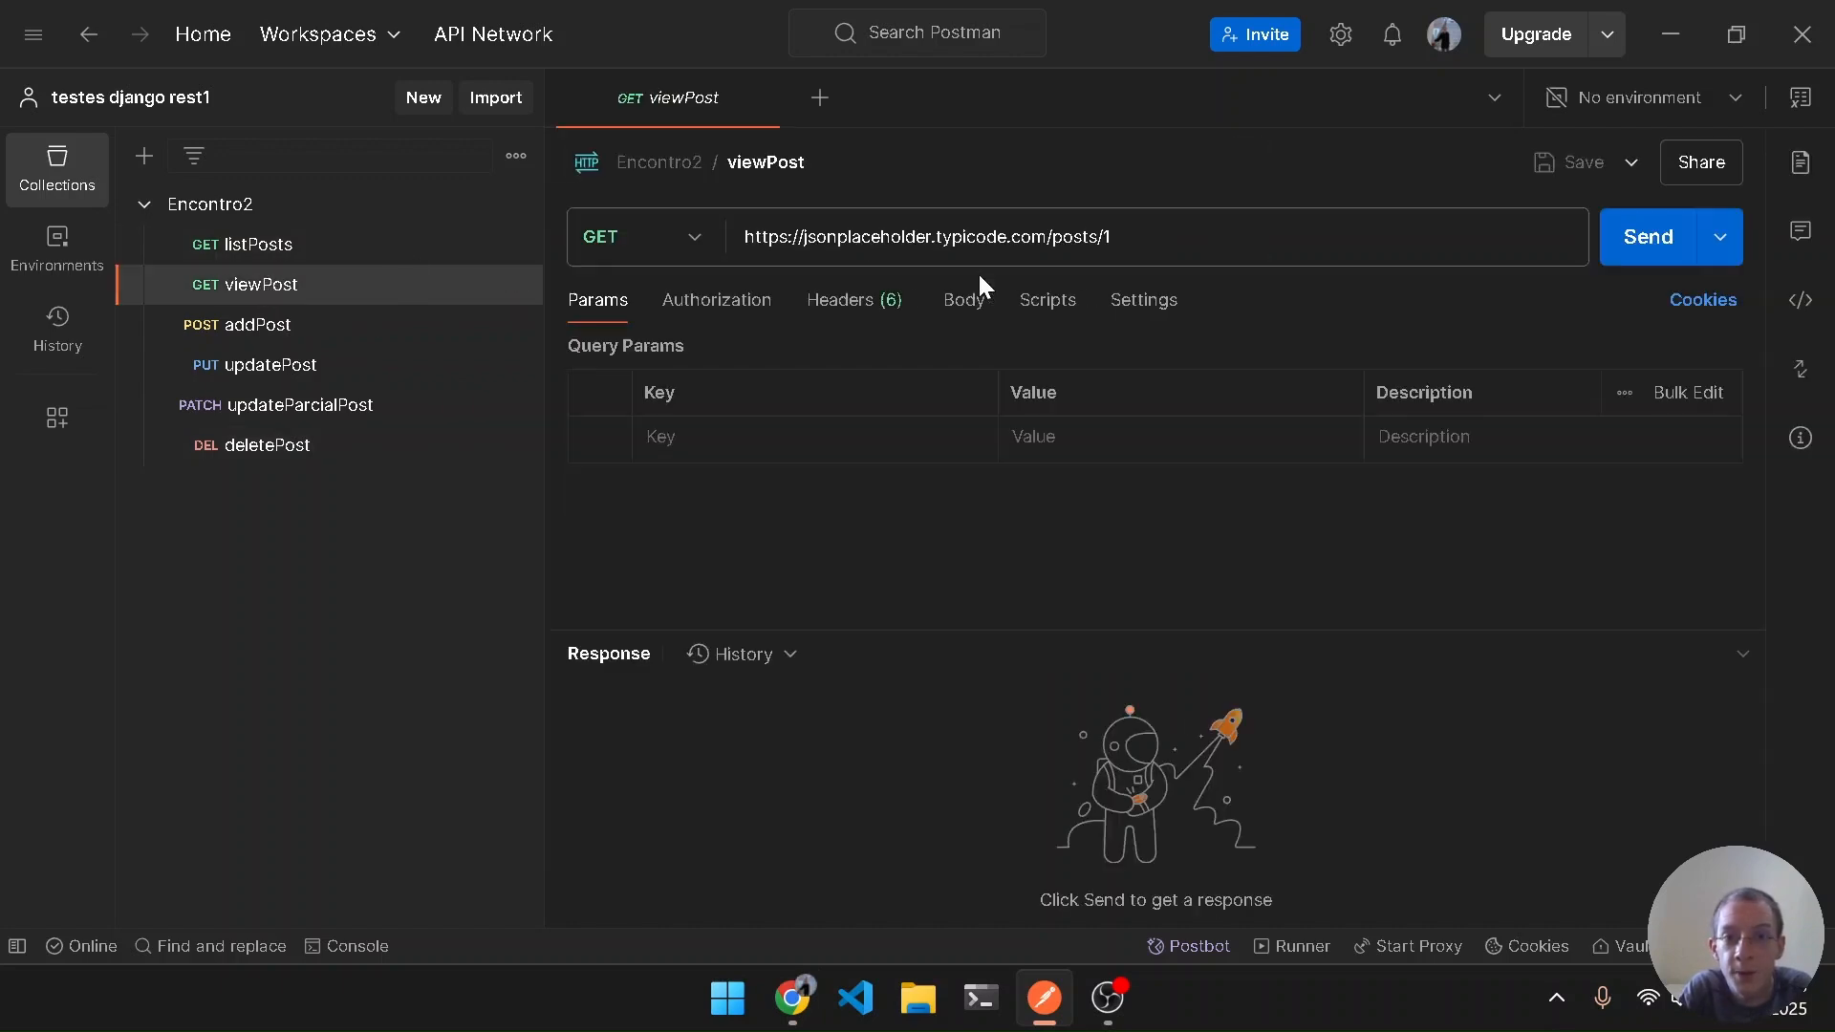
key("ctrl+Return")
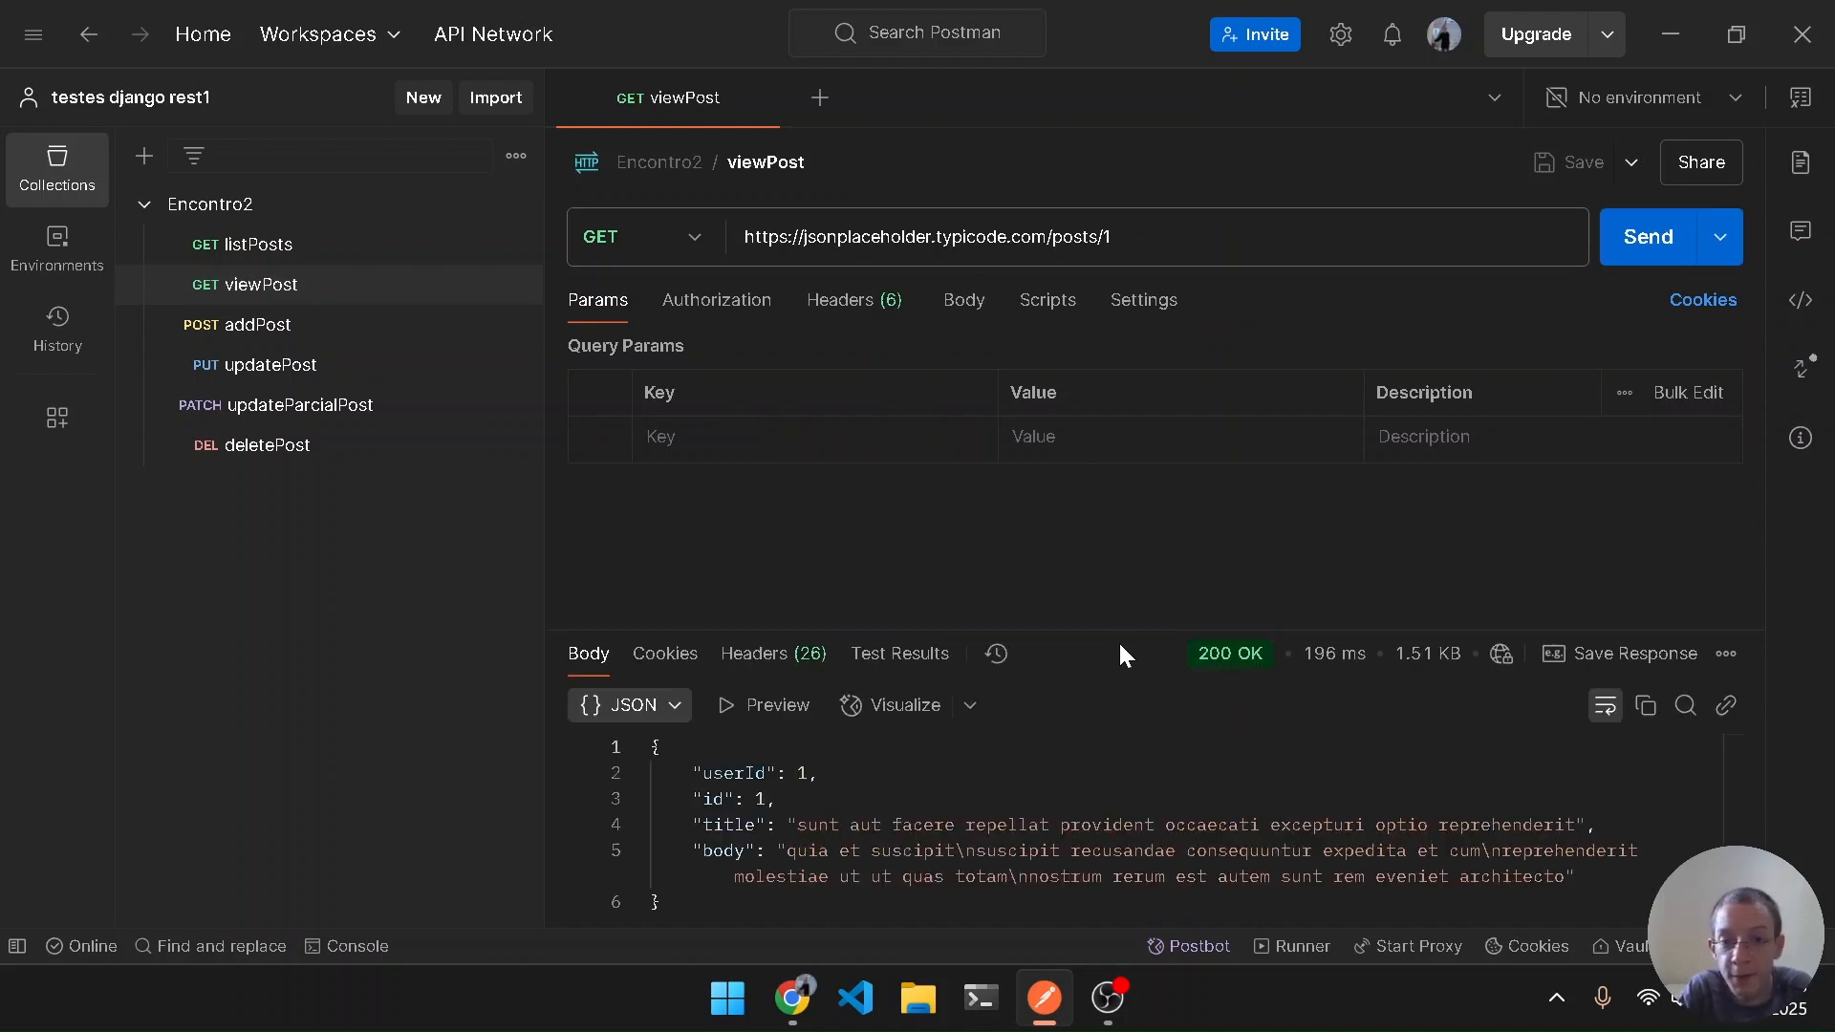
left_click_drag(1114, 635, 1110, 298)
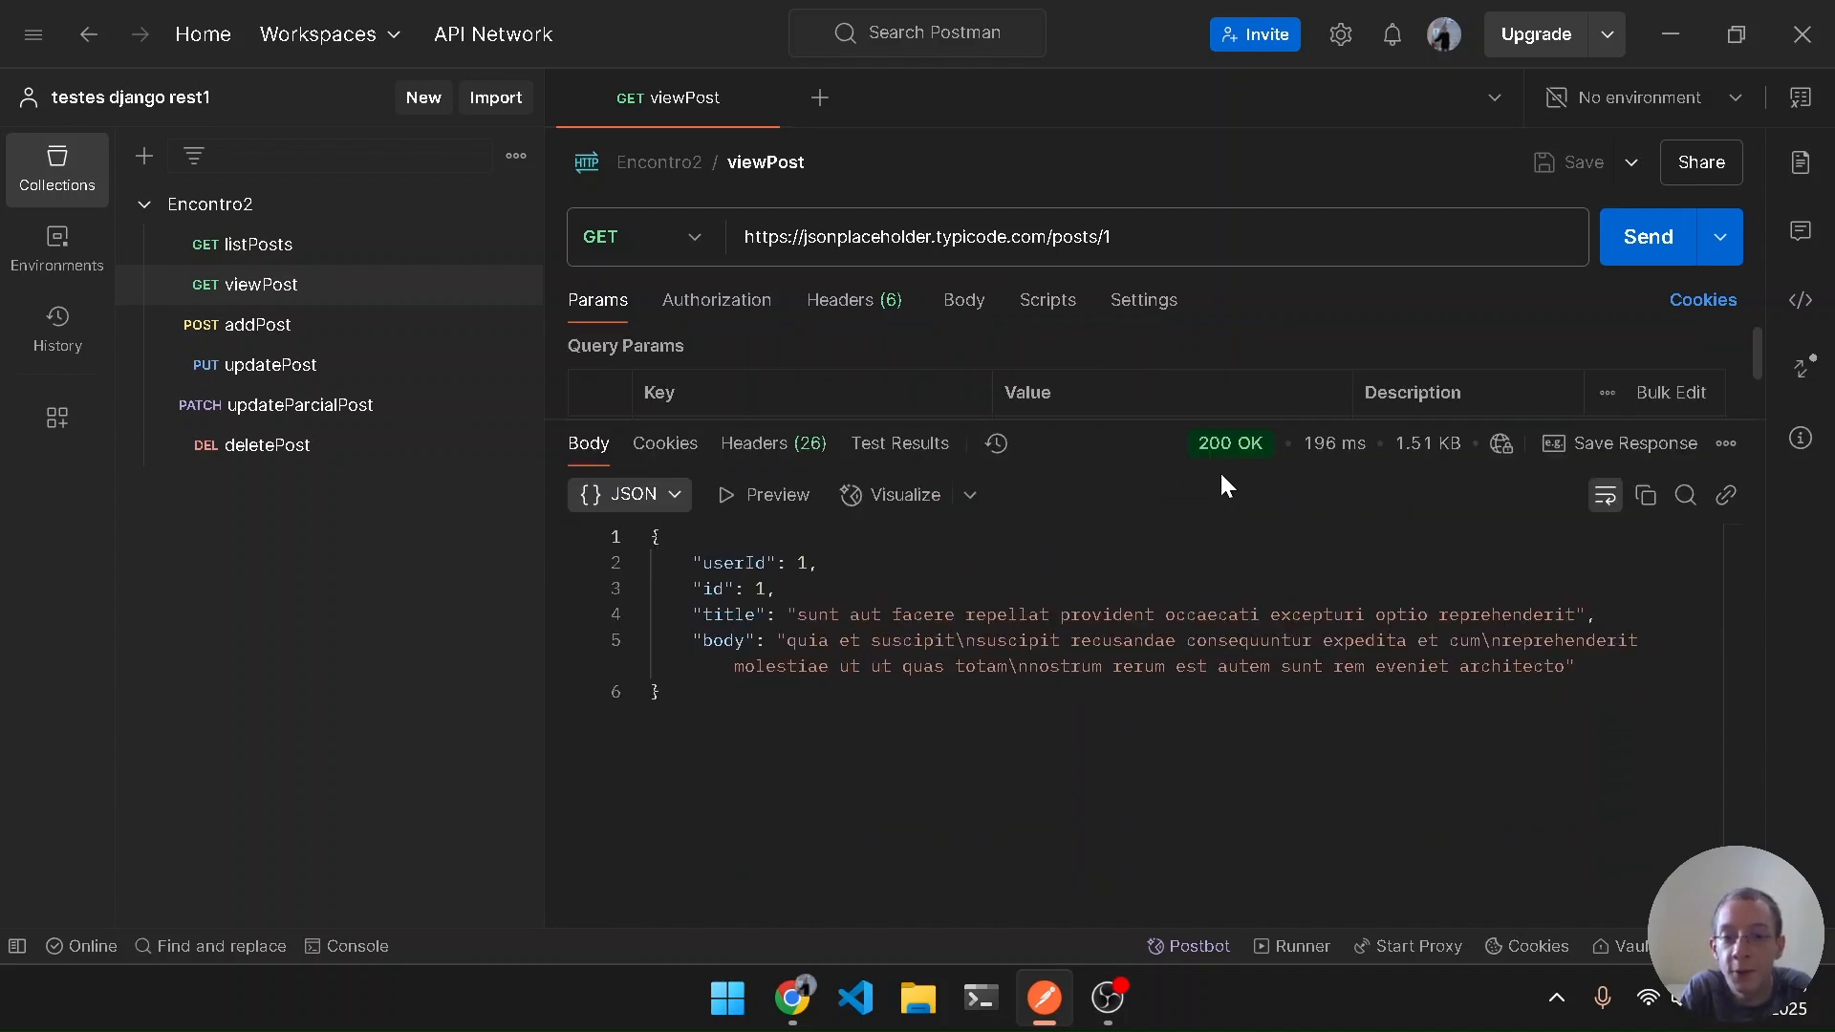
mouse_move(1230, 443)
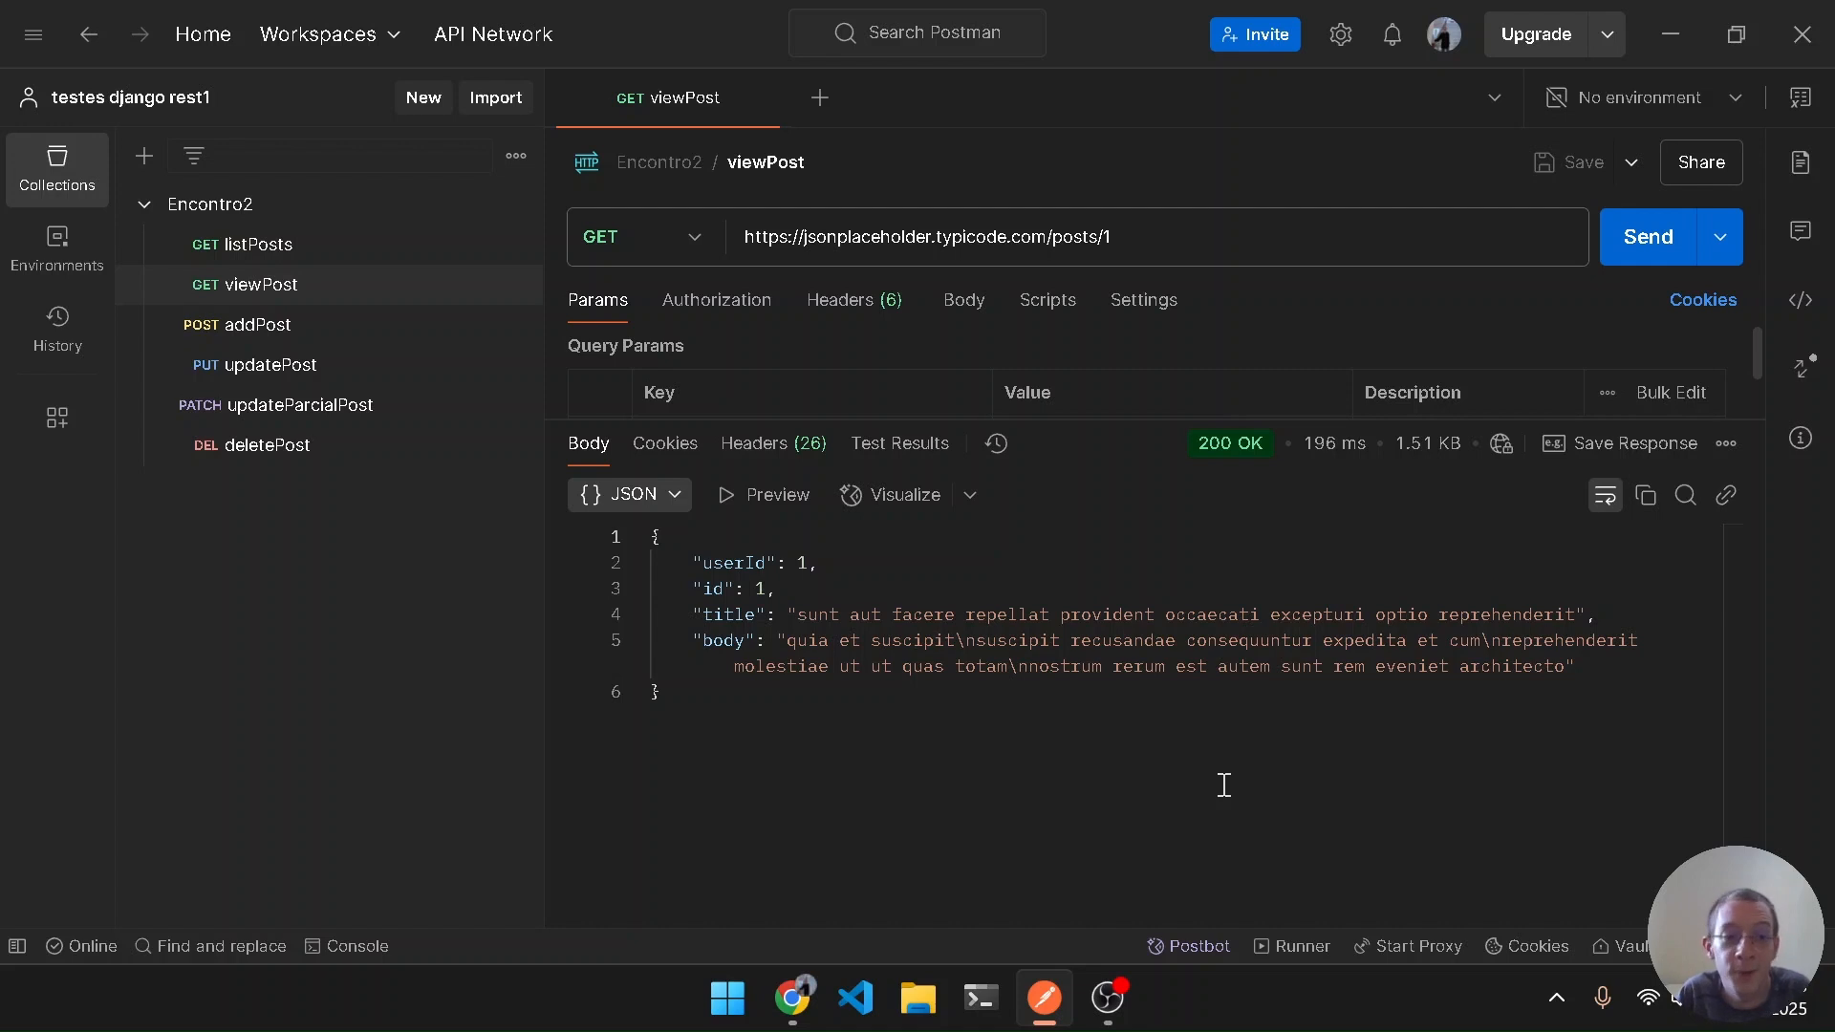
Close the viewPost request, switch to the presentation in Chrome and advance it to the closing UB Social slide
key("ctrl+w")
key("alt+Tab")
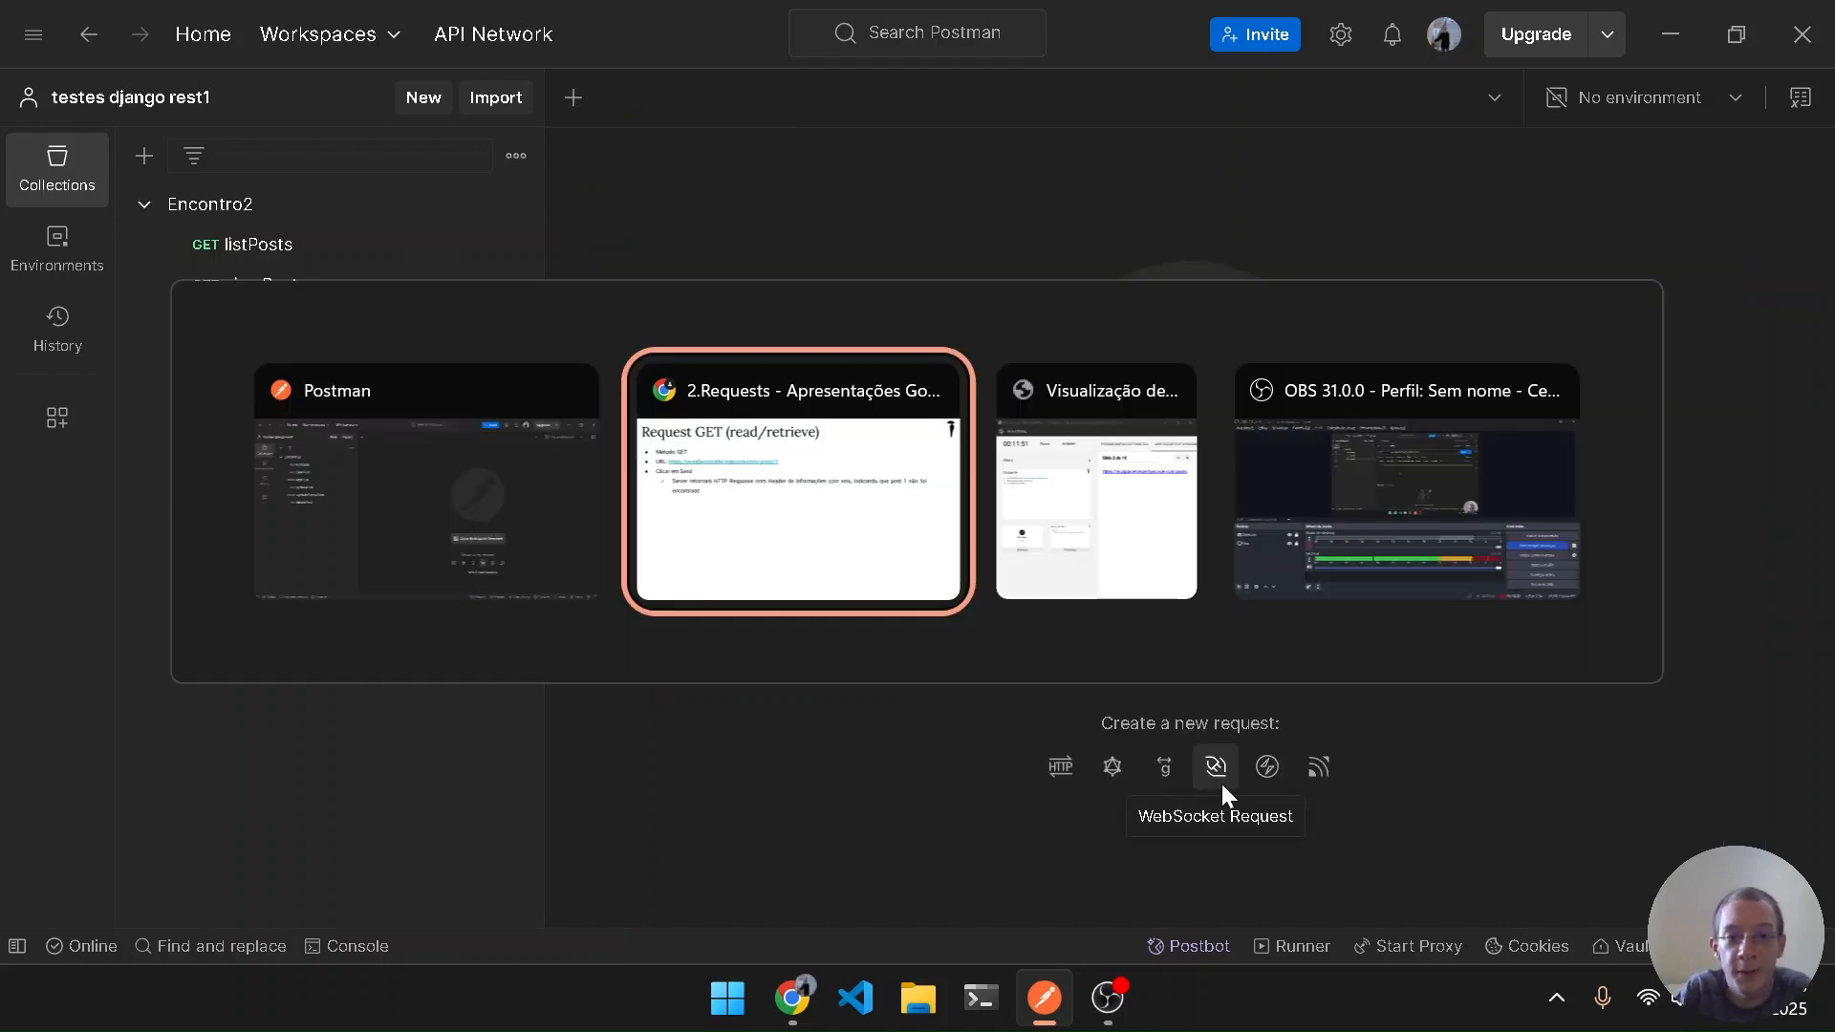
key("Right")
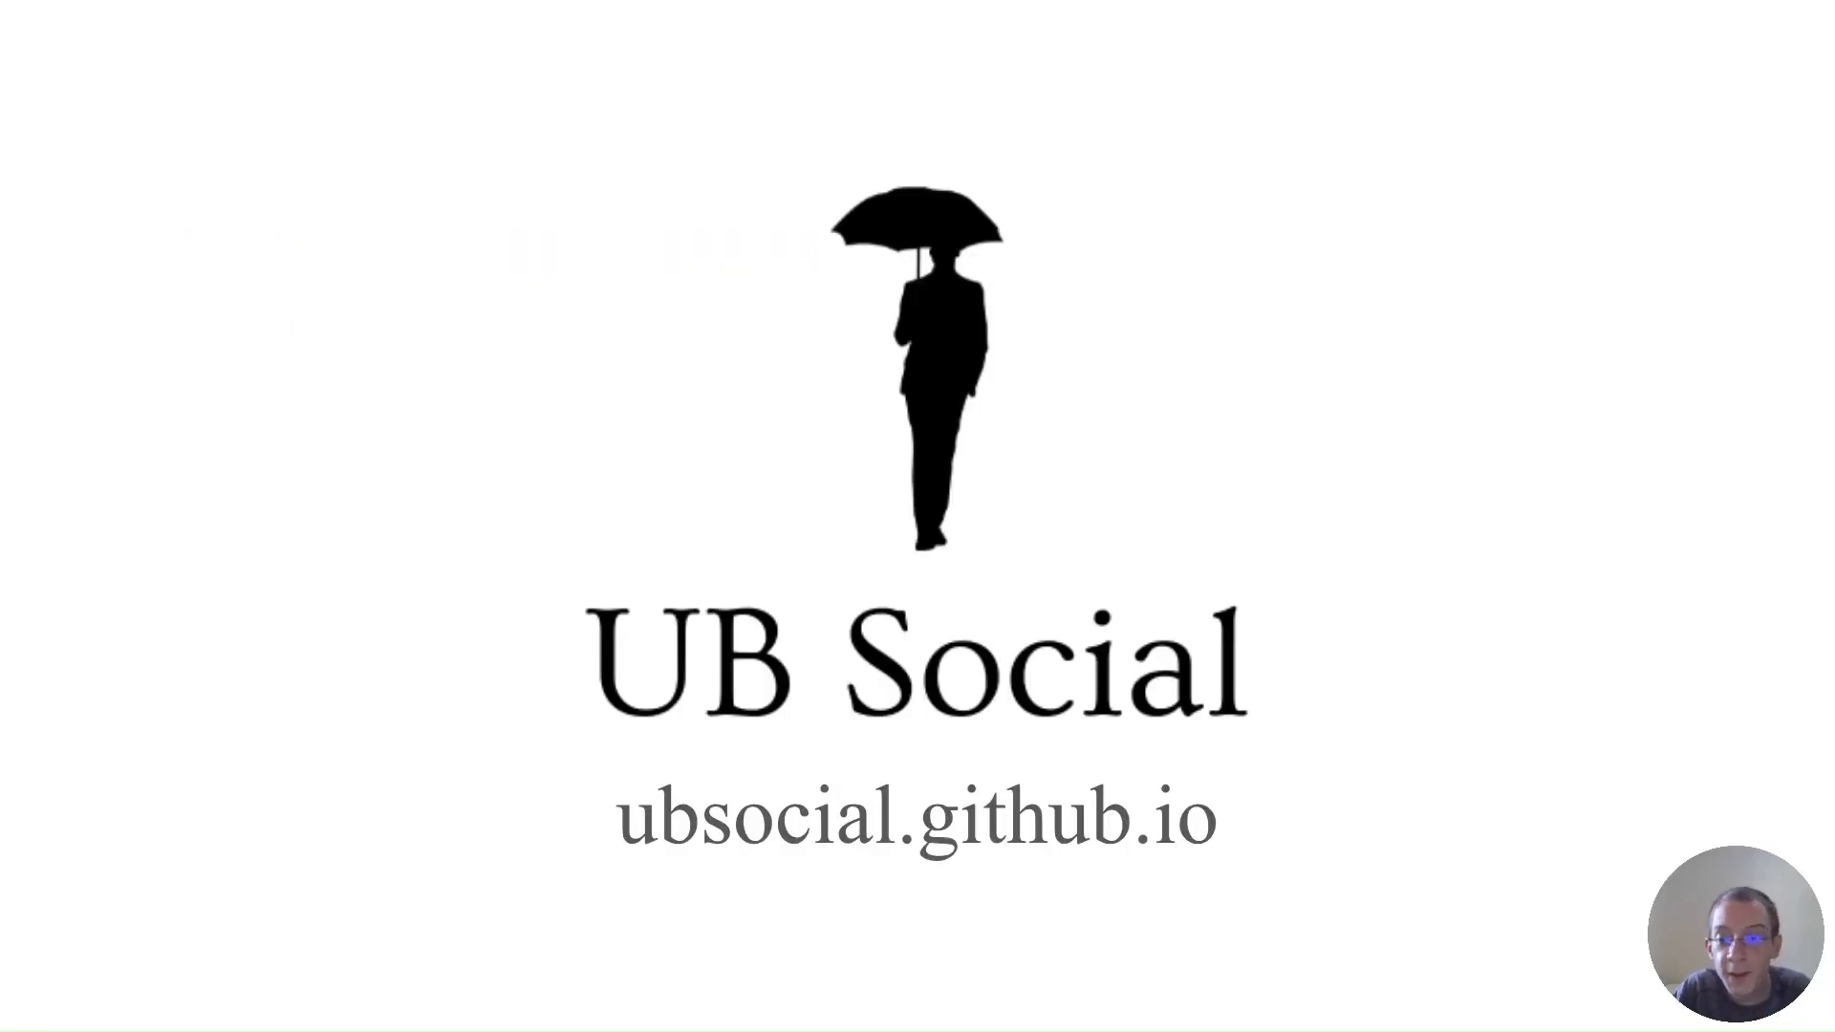